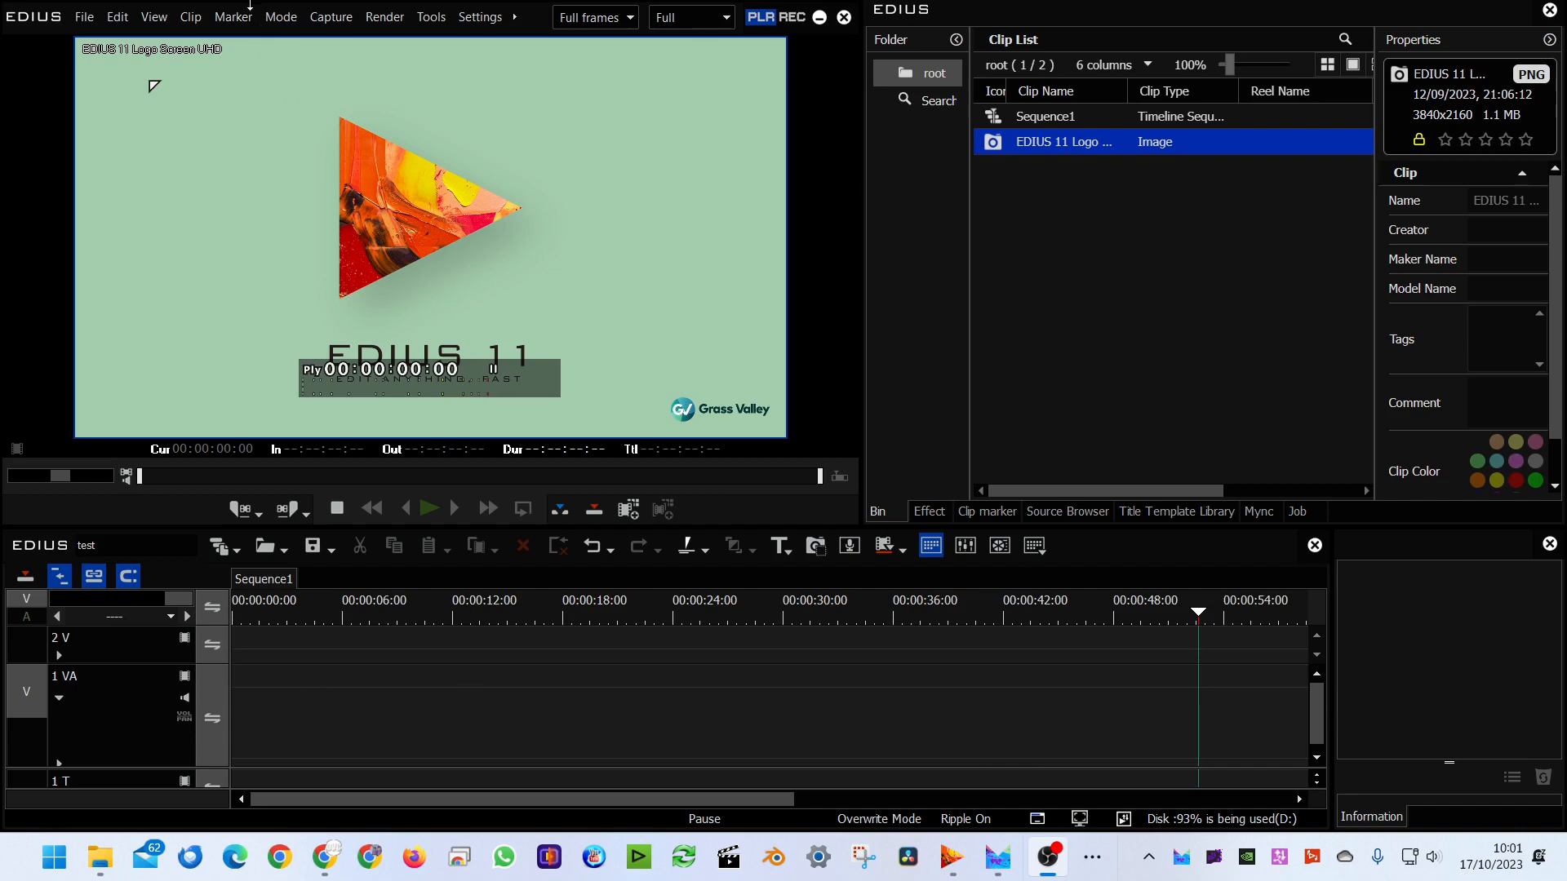
click(331, 18)
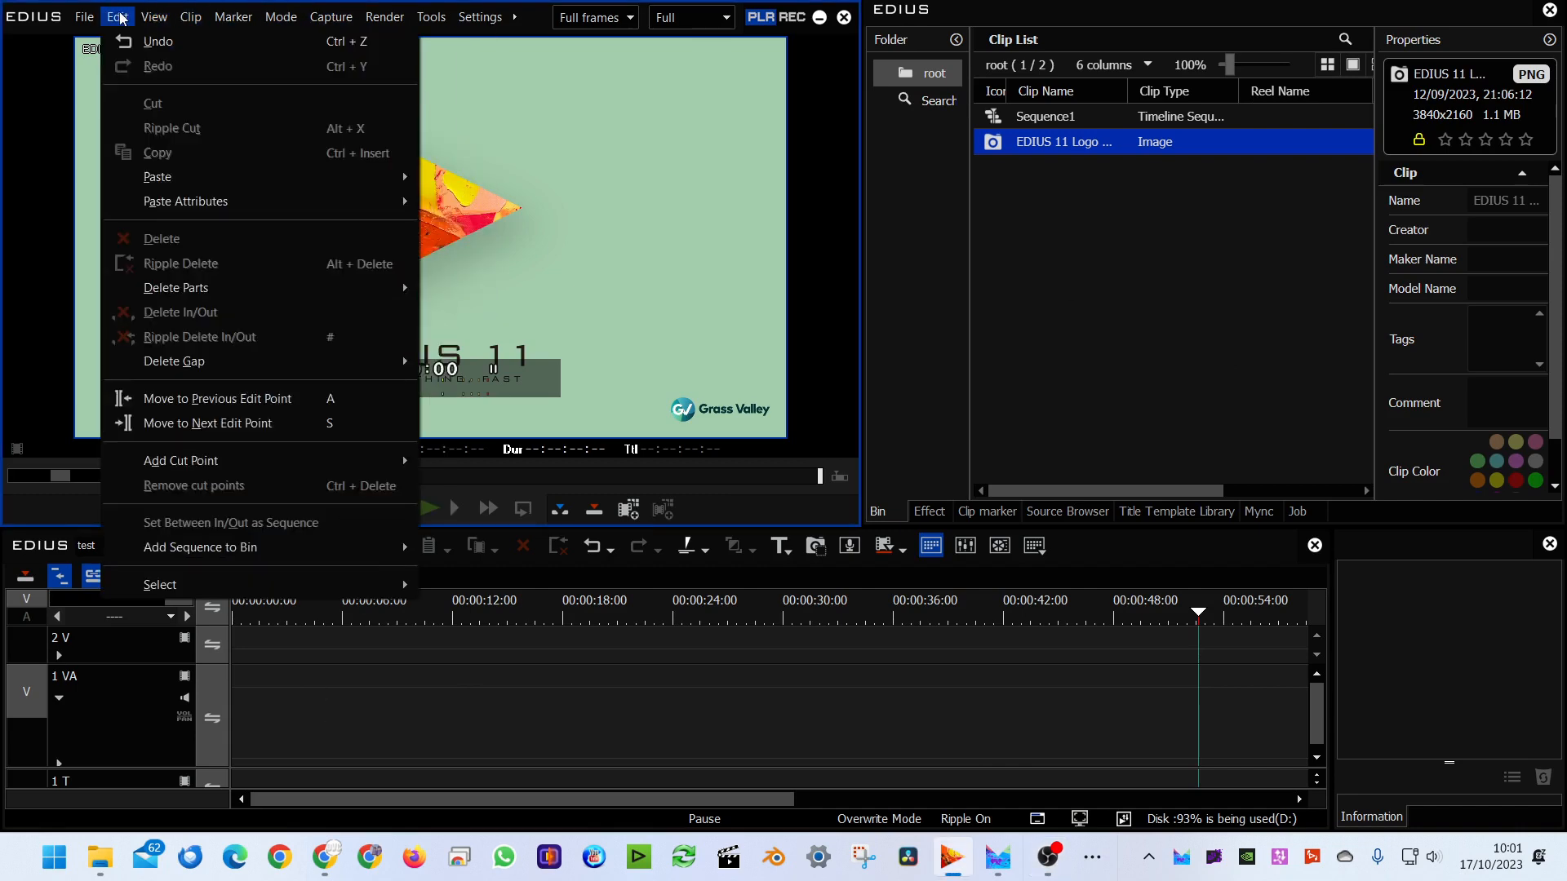
click(813, 223)
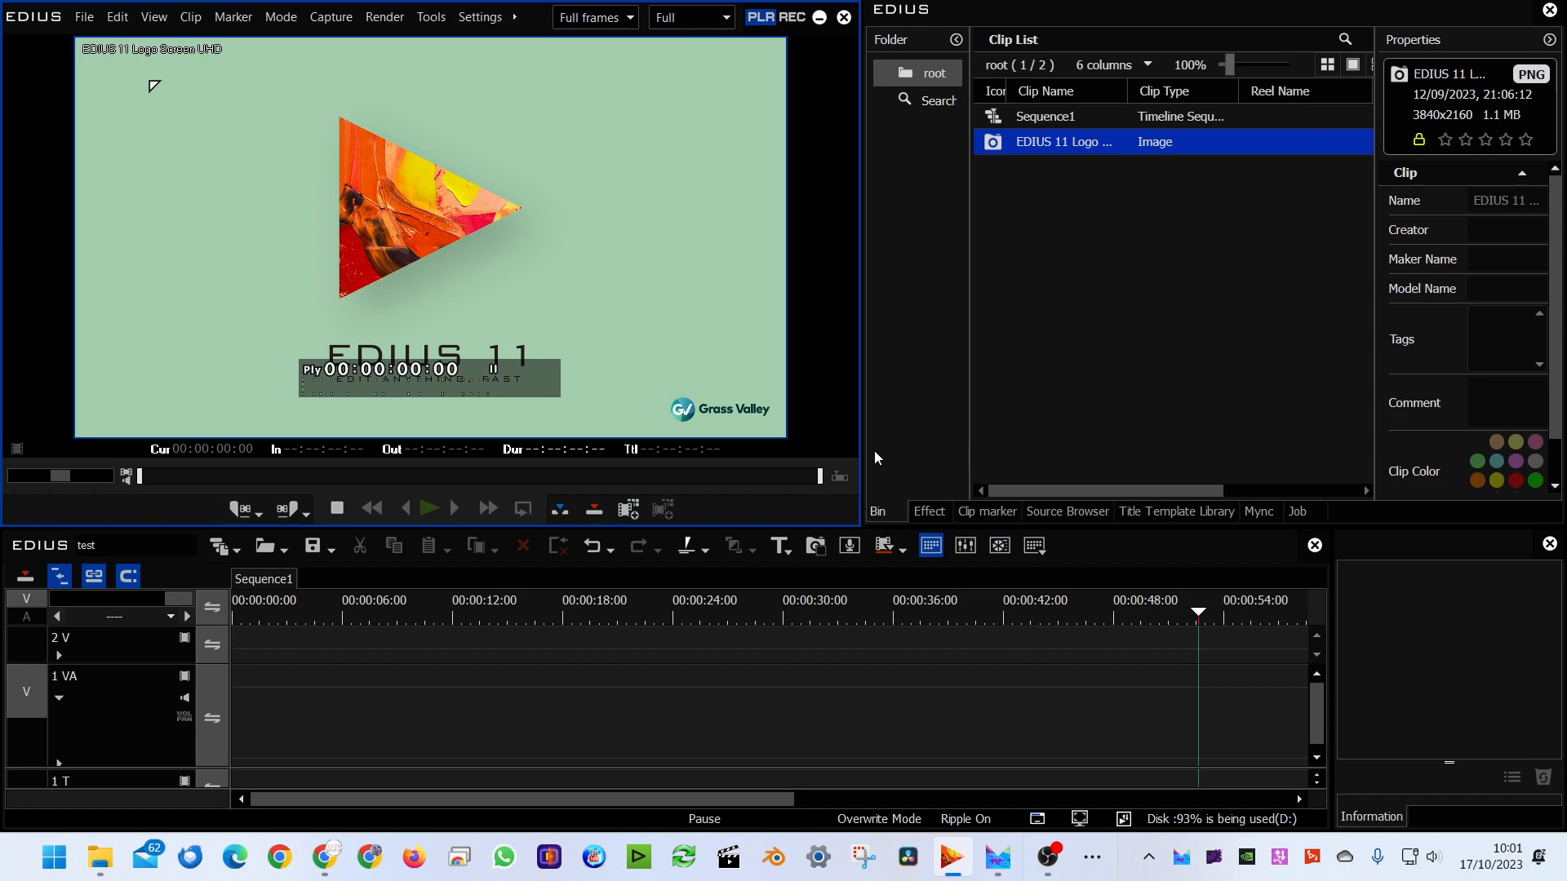
- Start a new project and browse the frame formats in the Social Media and Social Media (Others) presets
key(ctrl+n)
drag(555, 198, 423, 147)
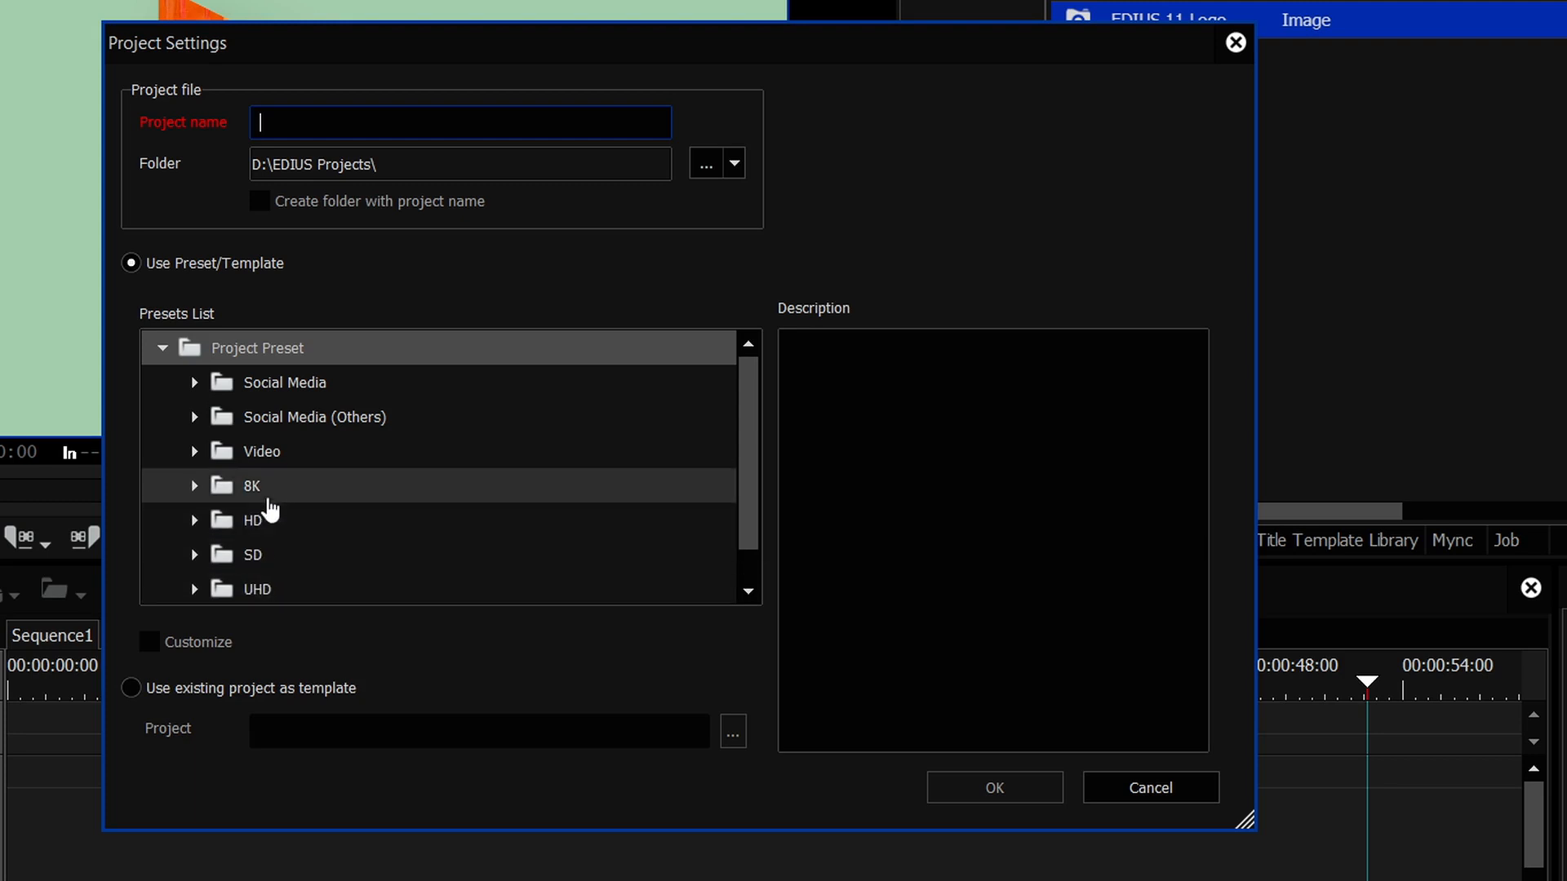
click(194, 384)
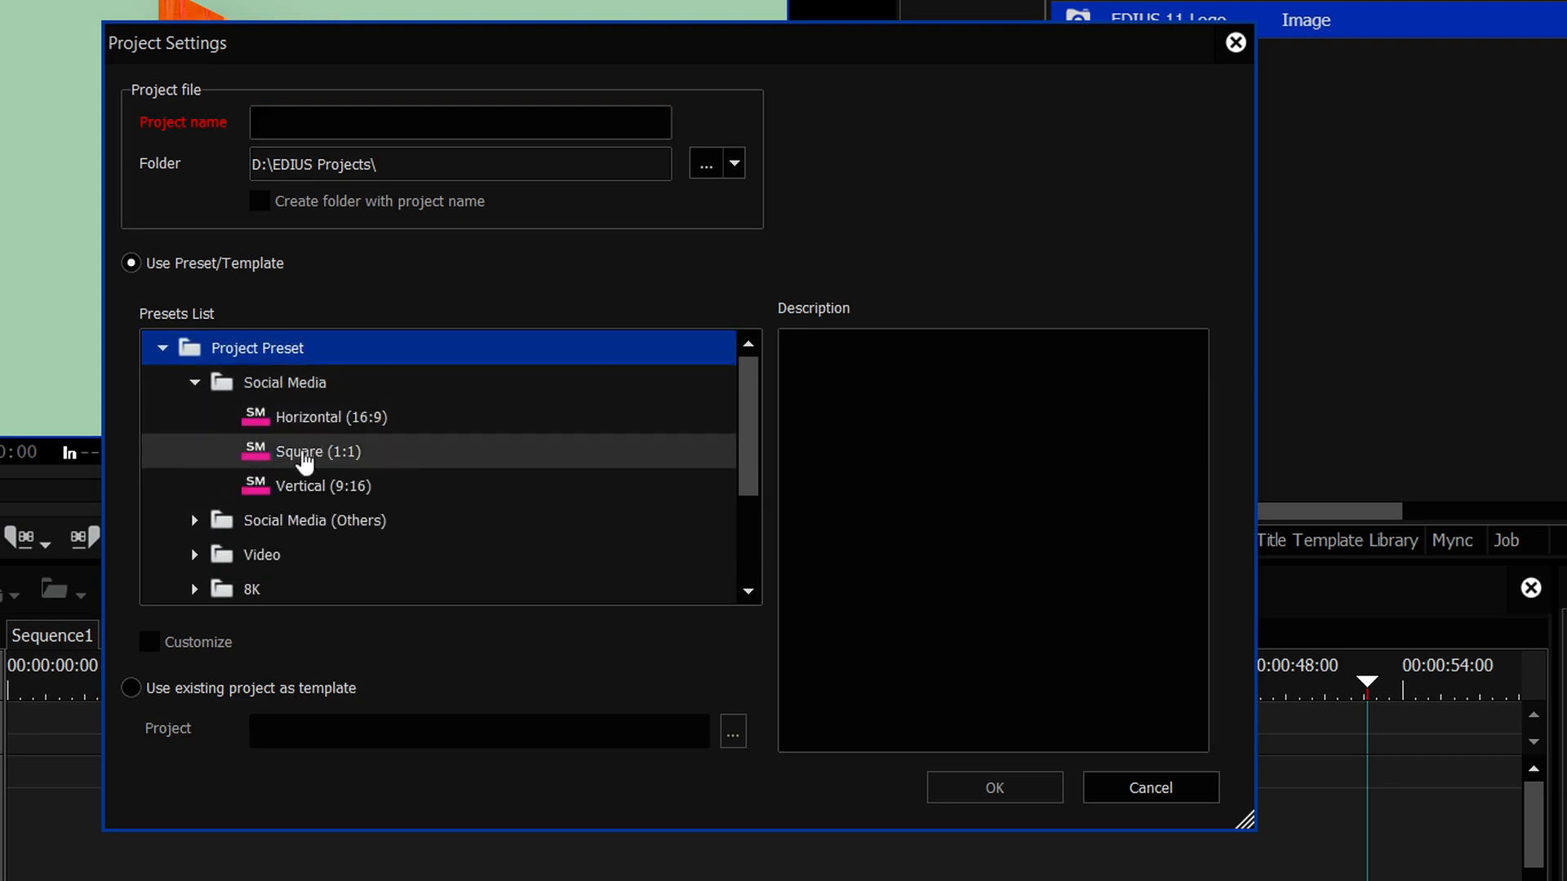
click(306, 419)
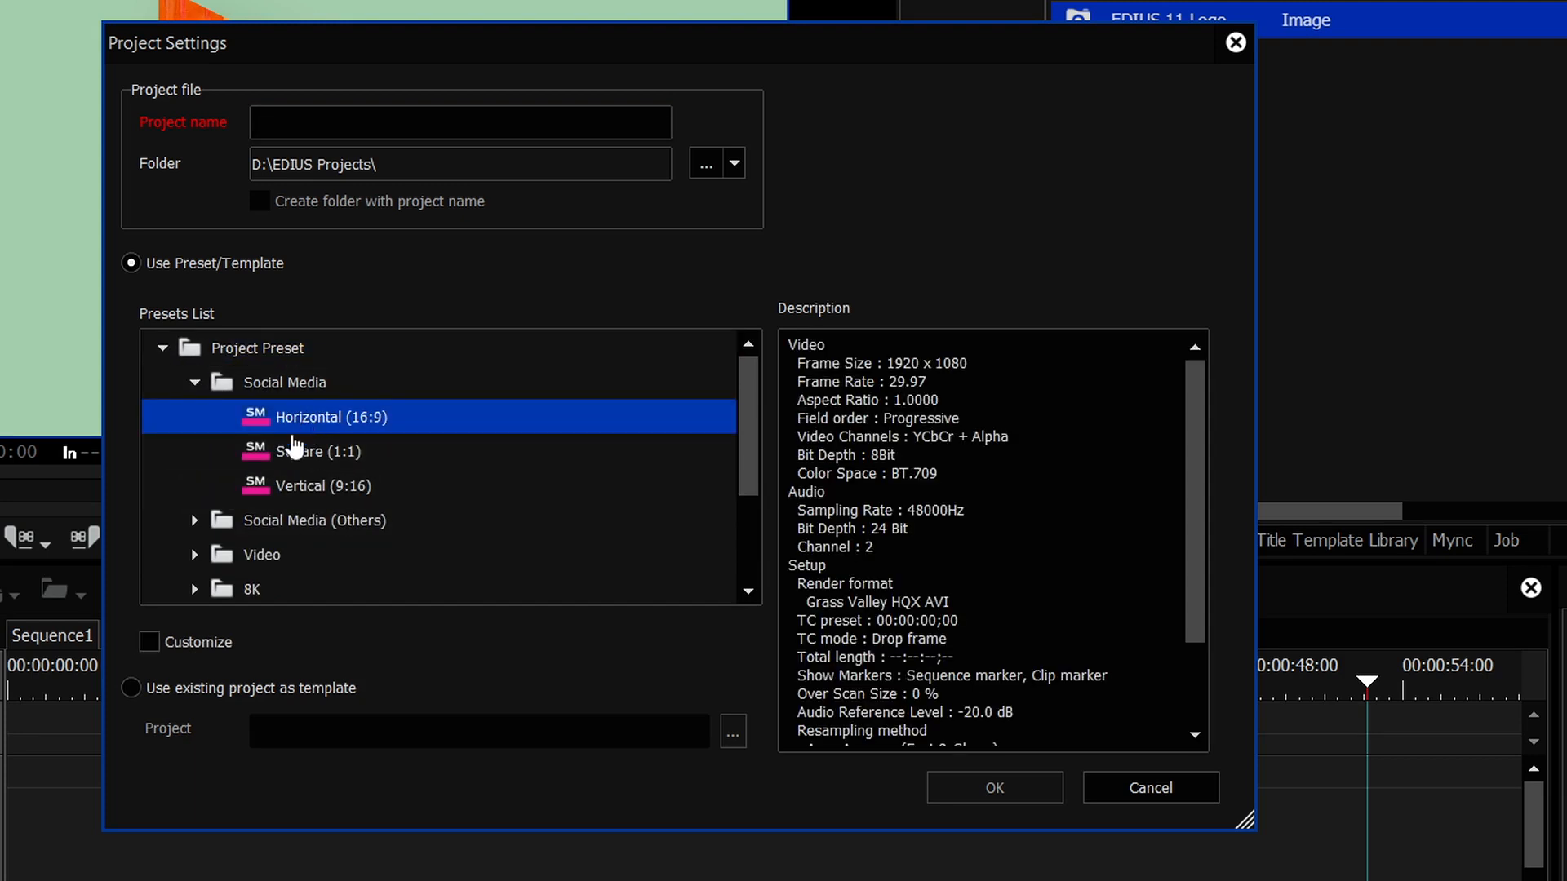
click(292, 451)
click(310, 487)
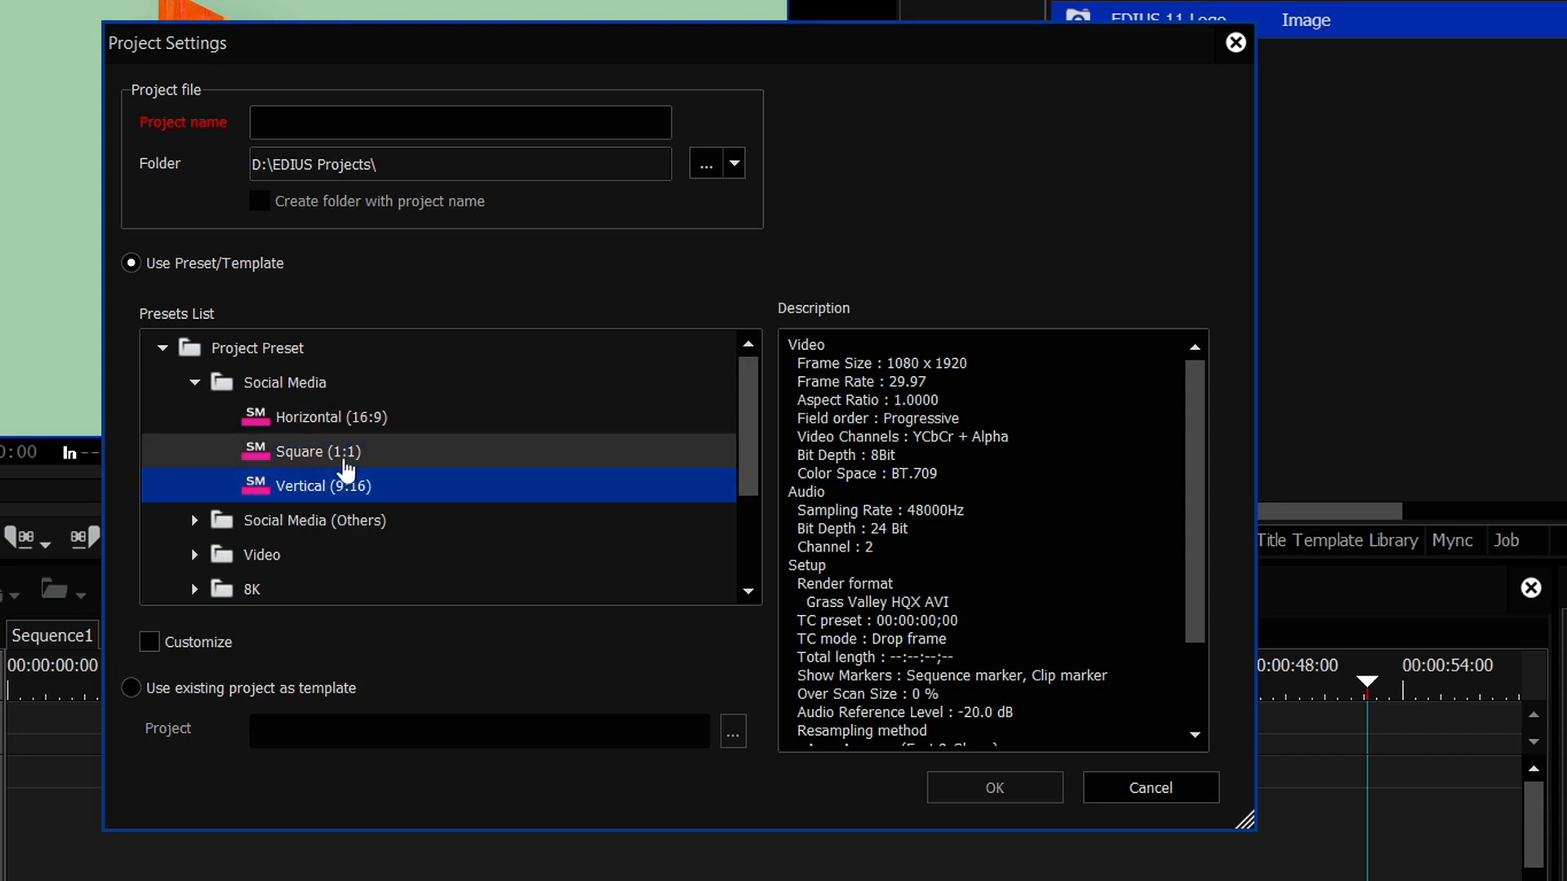
click(315, 460)
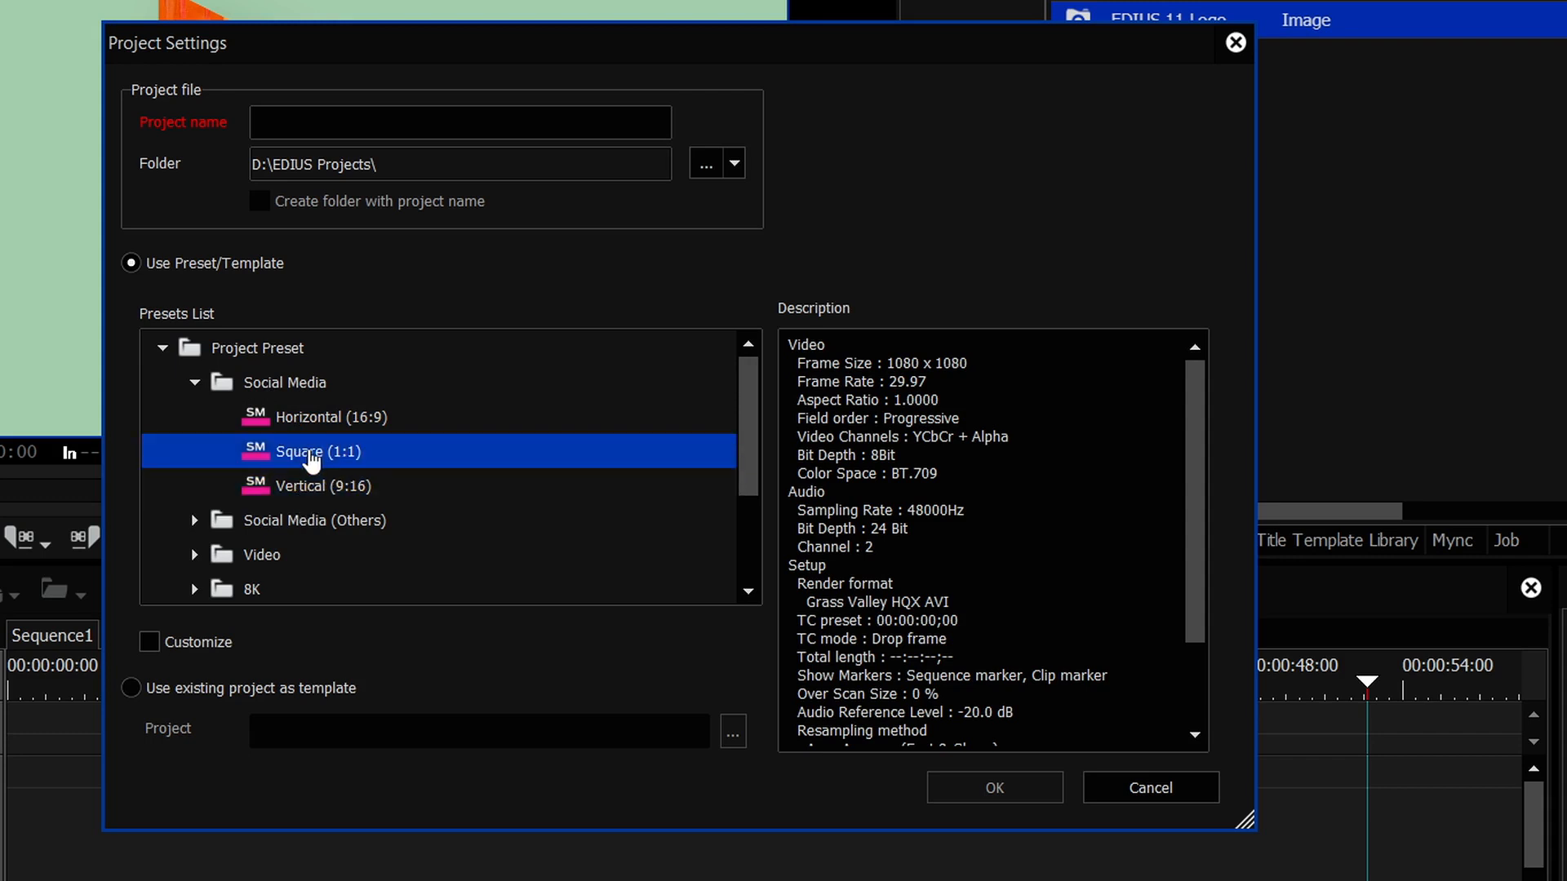
click(303, 490)
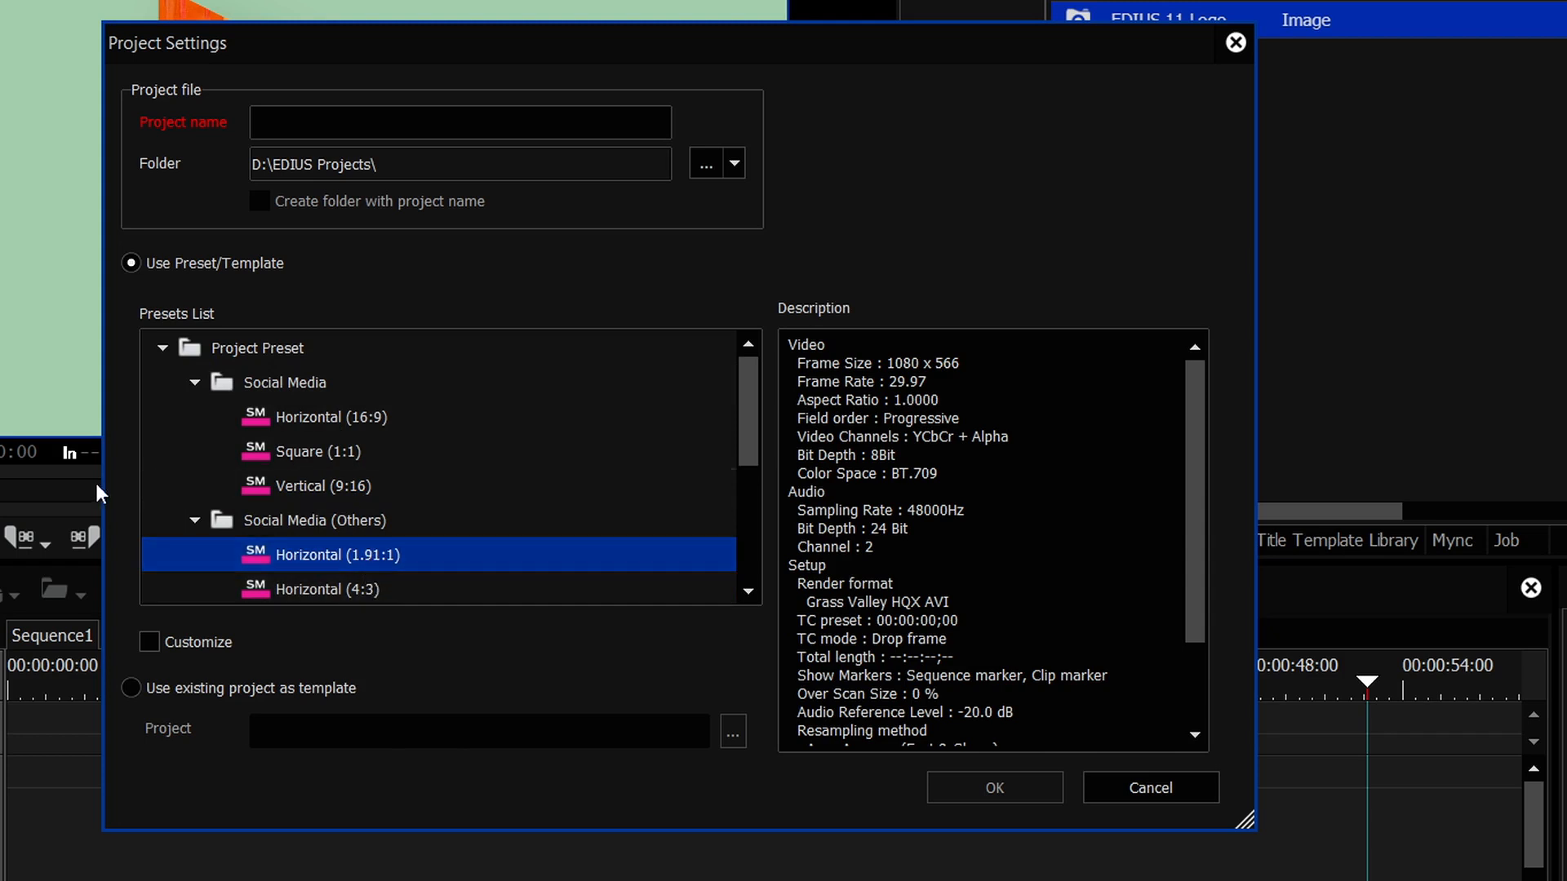
- Choose the Horizontal (16:9) social media preset for the new project and enter the project name test
click(338, 418)
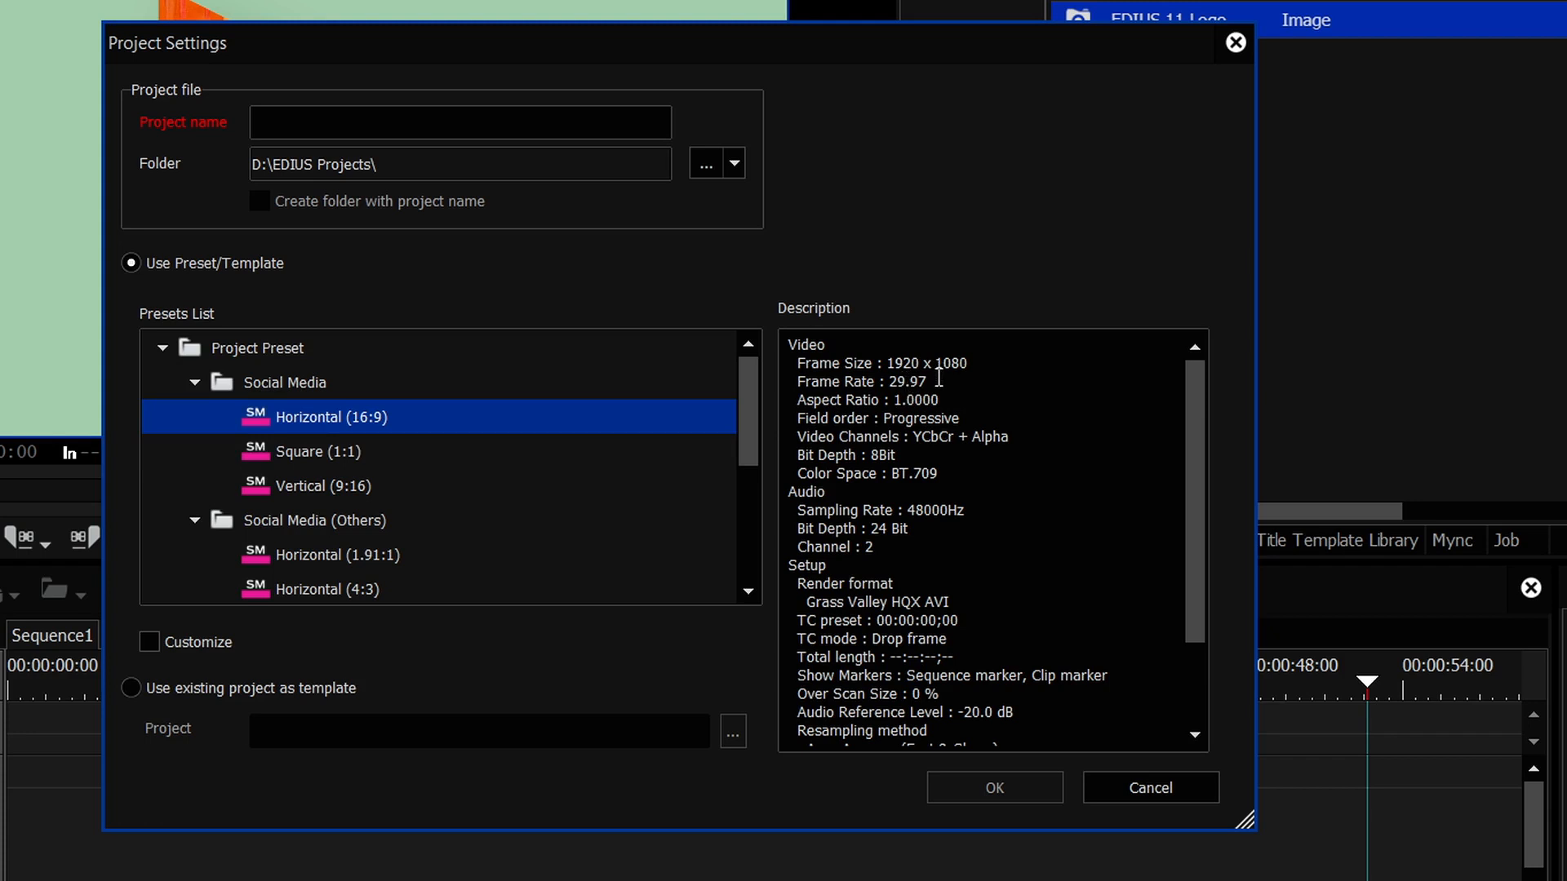
click(940, 378)
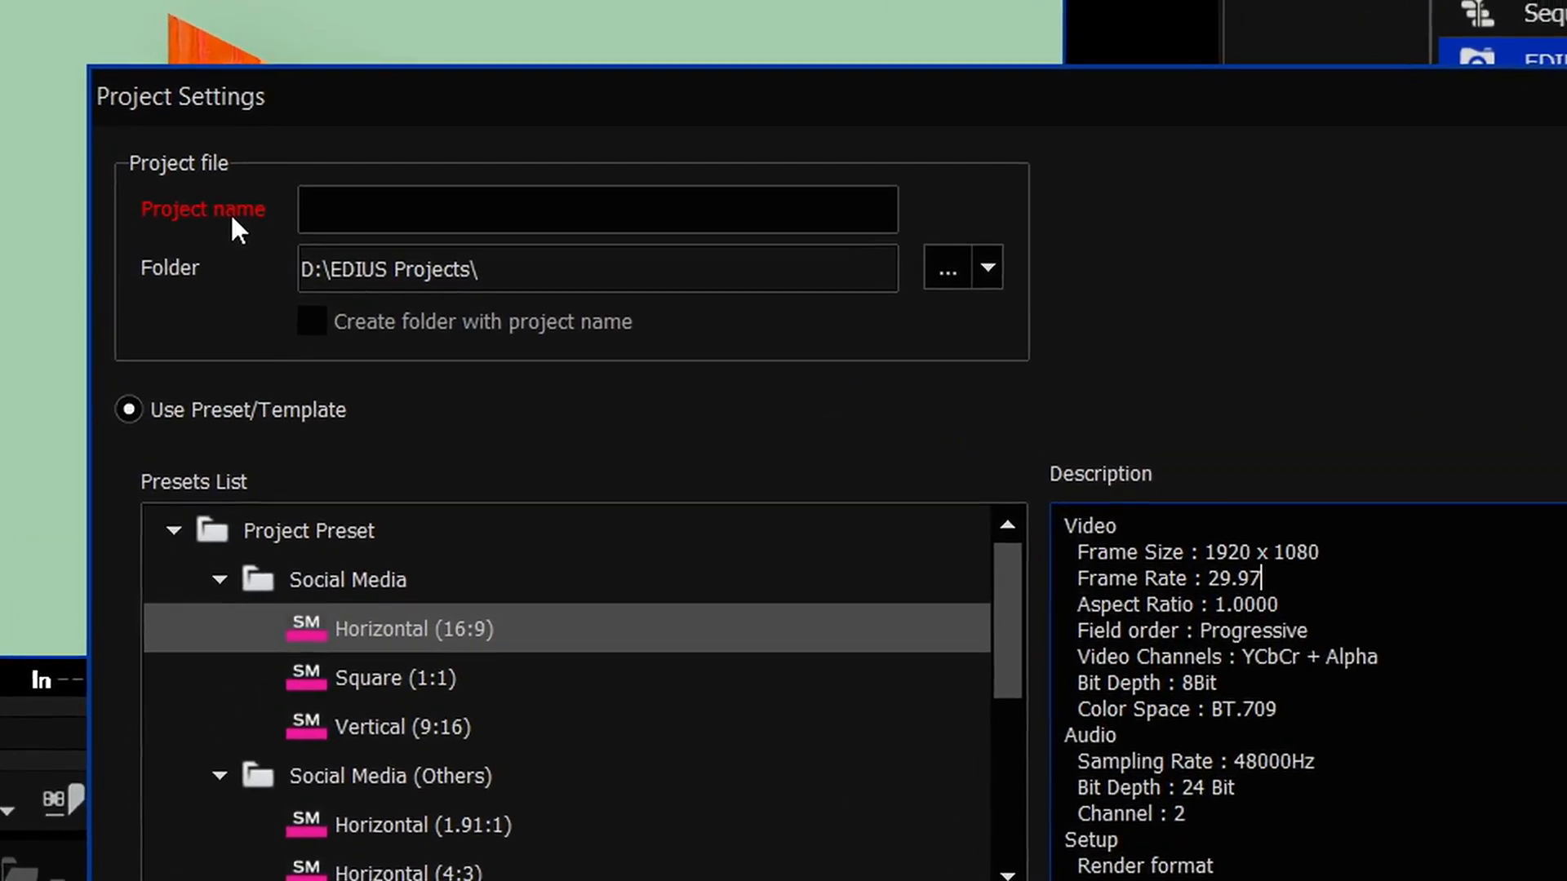
click(353, 218)
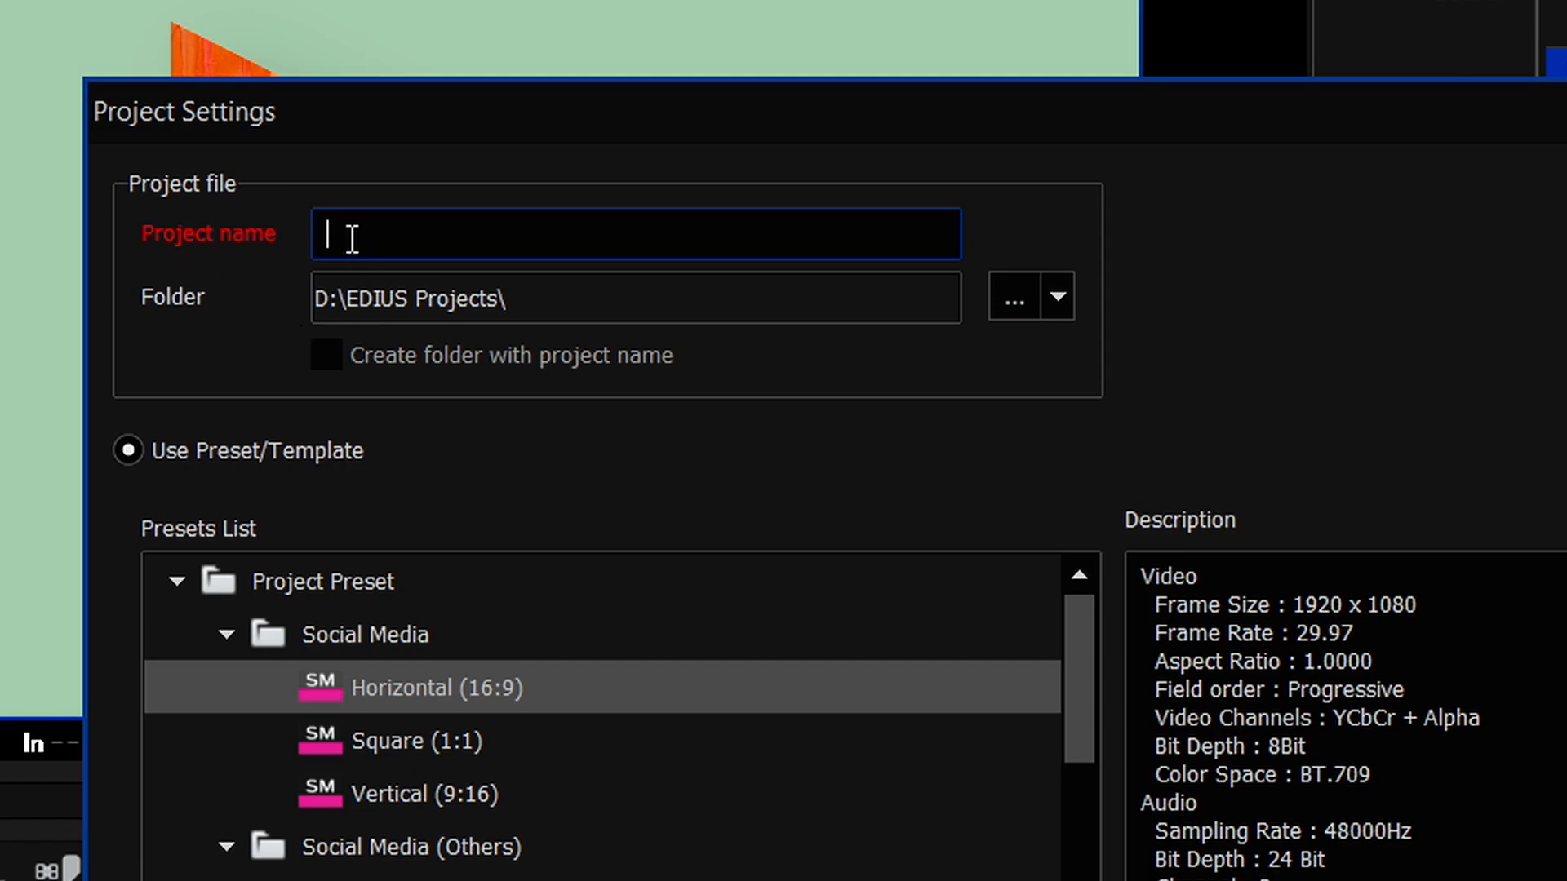
text(test)
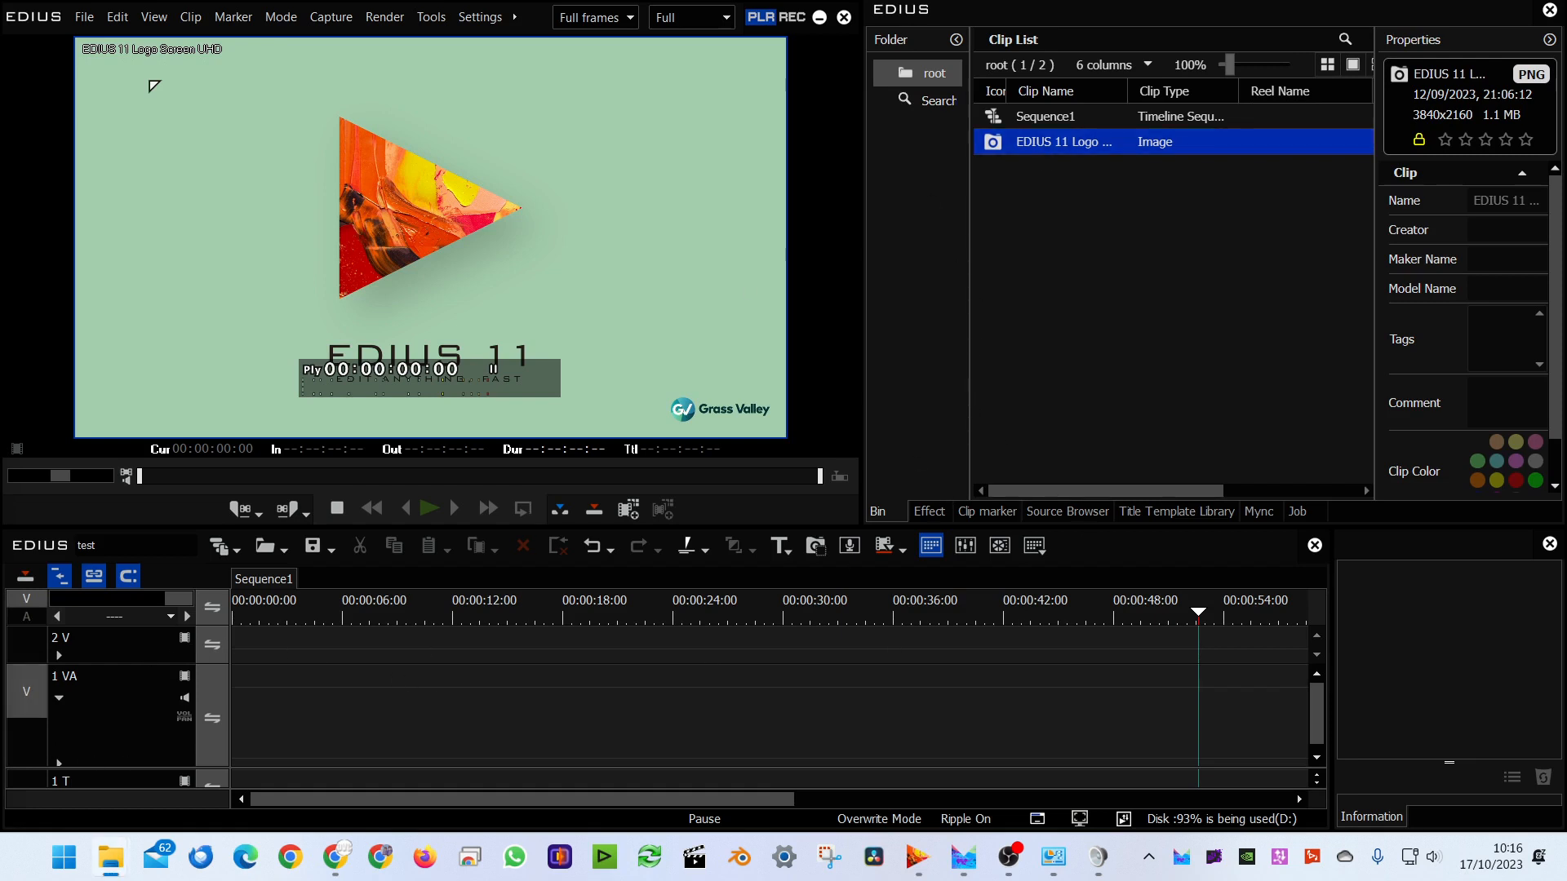
- Import the brighon shot footage folder into the bin and show its video clips as thumbnails in a resized bin
drag(901, 432, 936, 287)
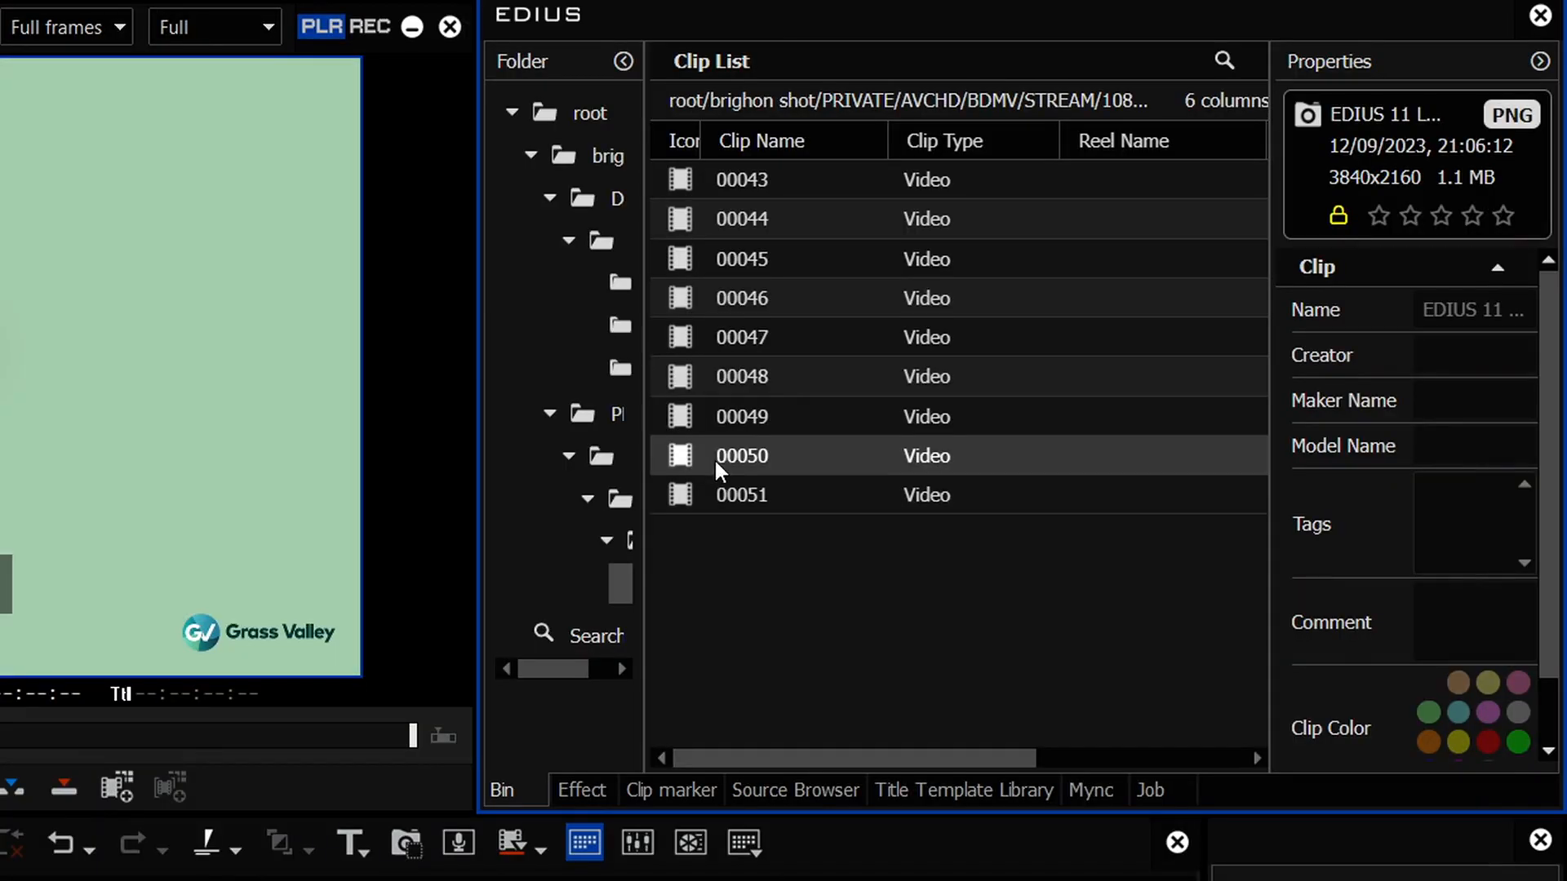
click(762, 304)
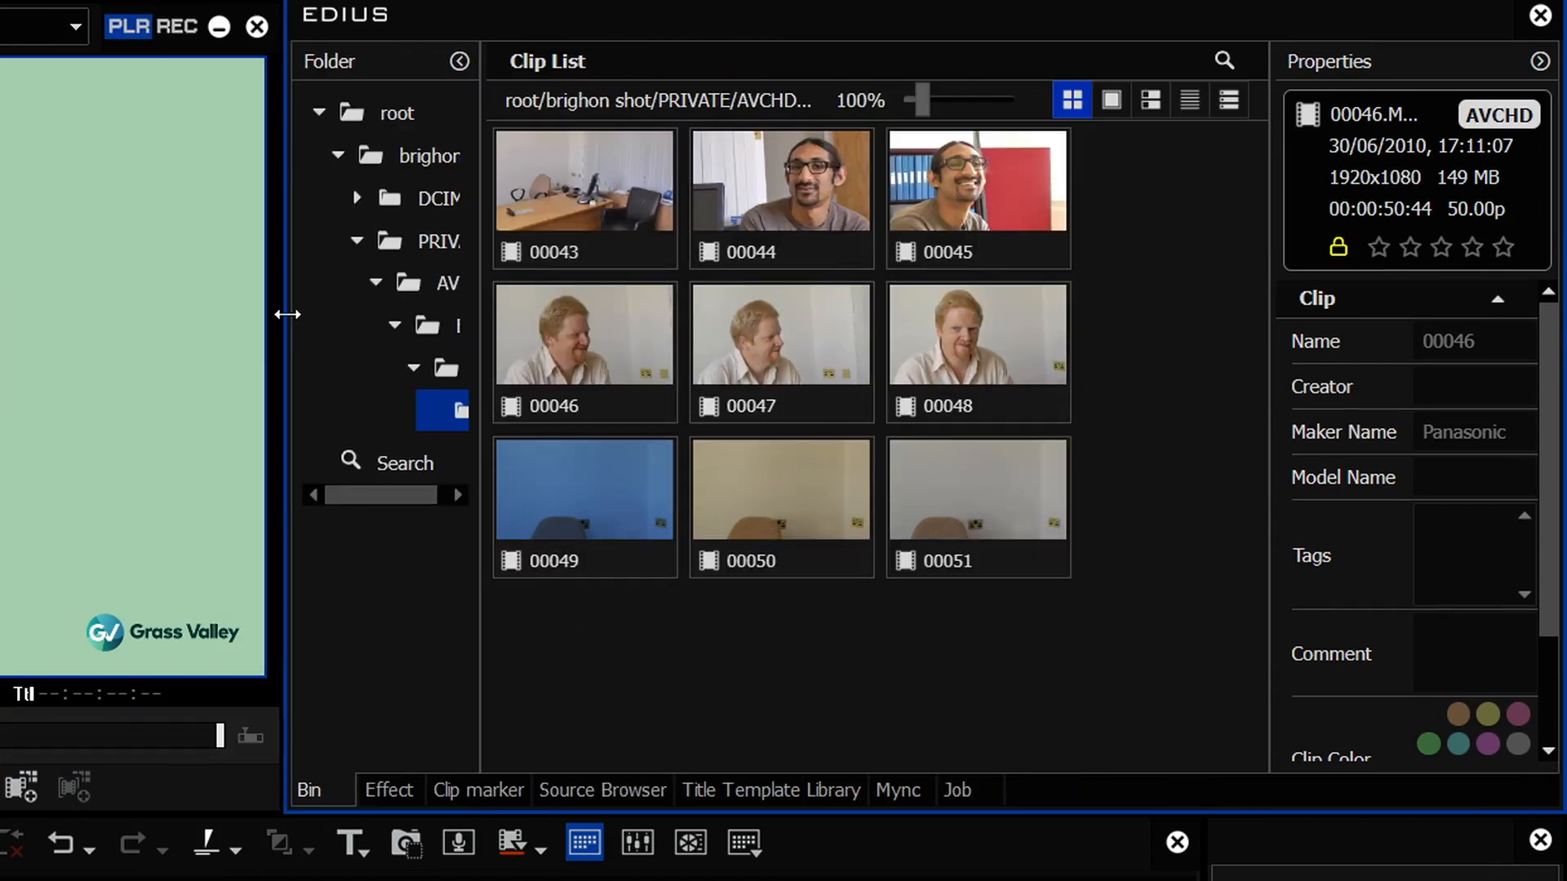
drag(280, 315, 386, 315)
- Set an In point at 00:00:05:22 and an Out point on clip 00048, and place it before clip 00043 on the timeline
double_click(979, 385)
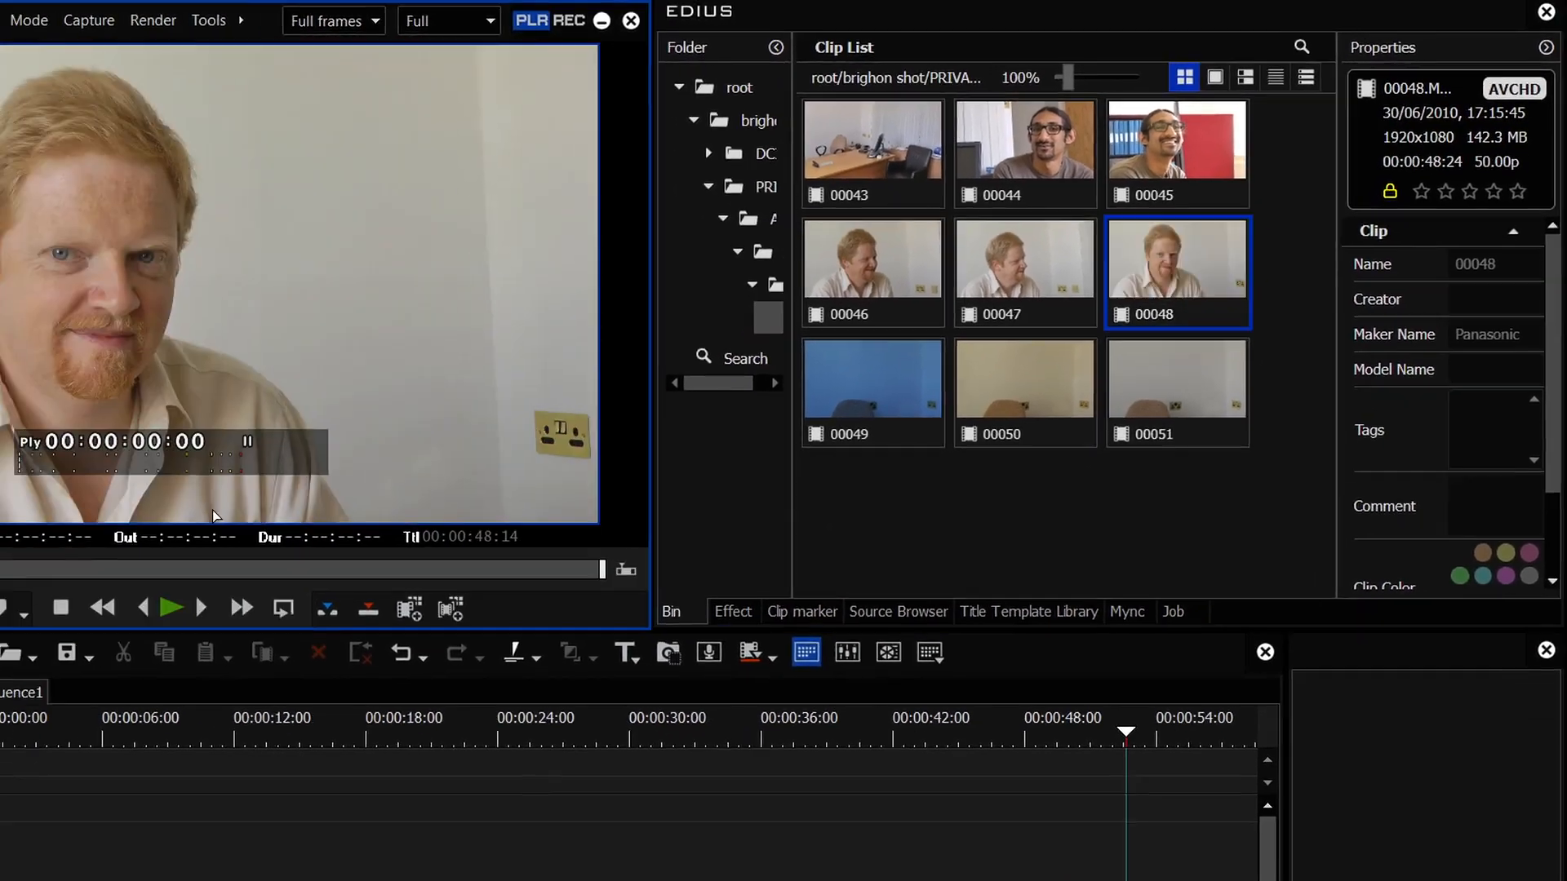
click(115, 504)
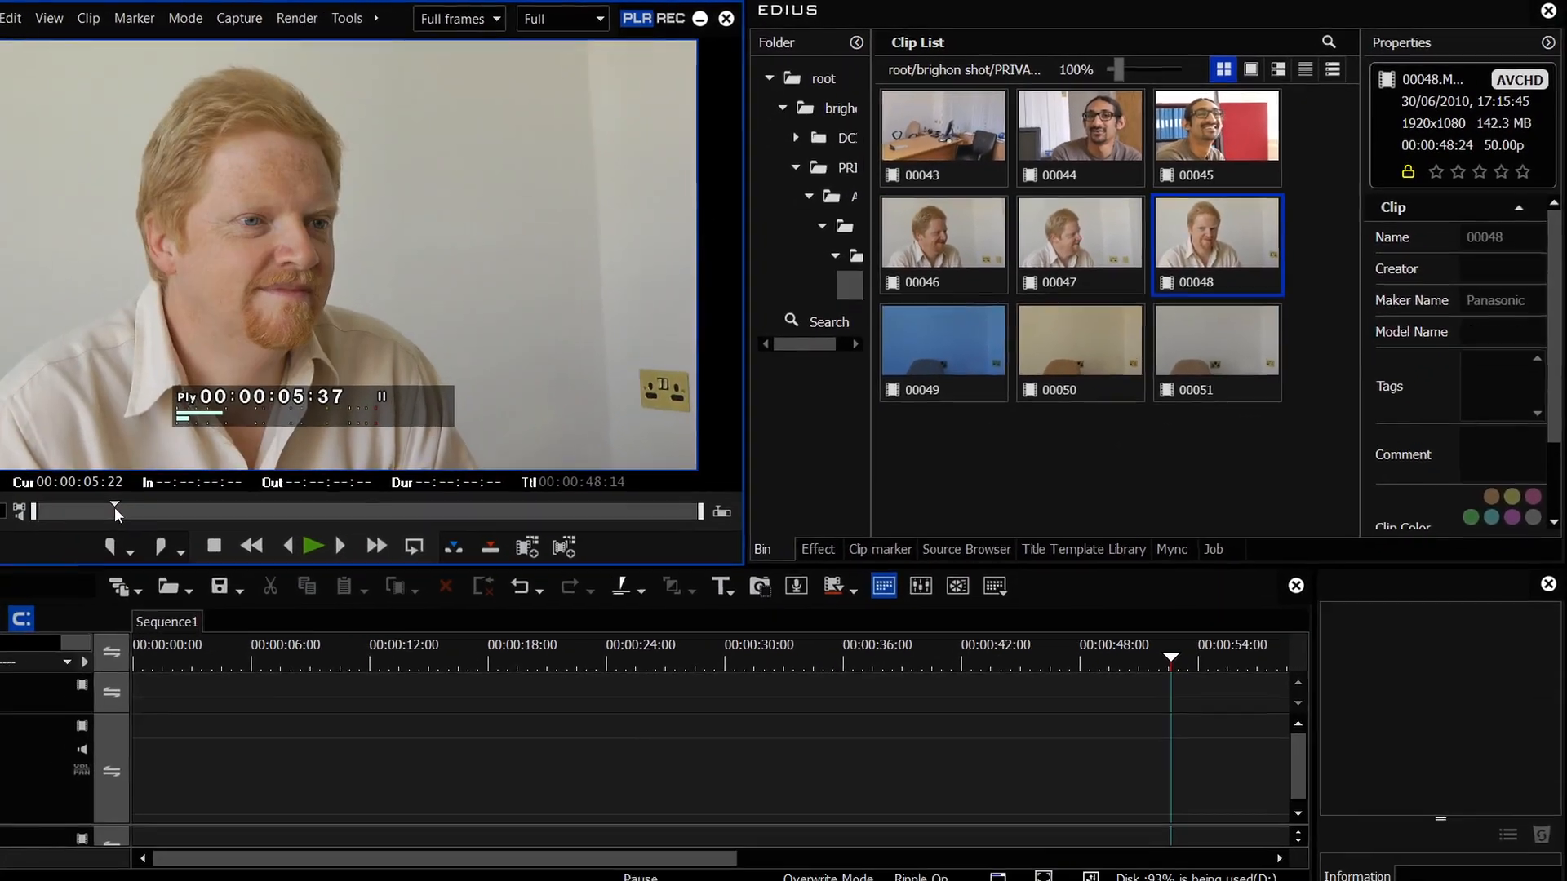
key(i)
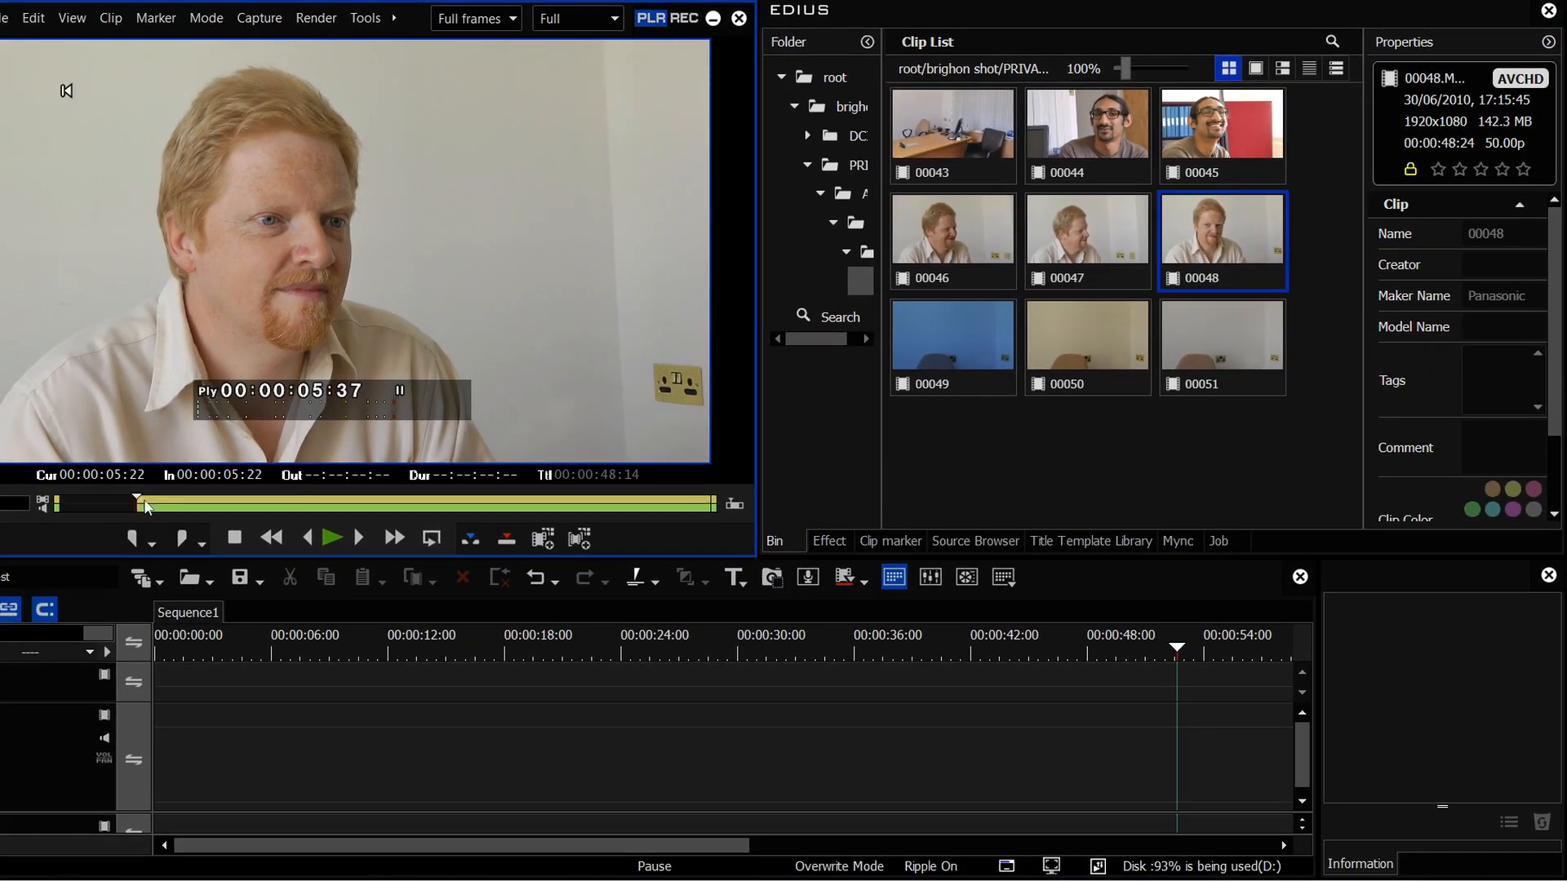
key(o)
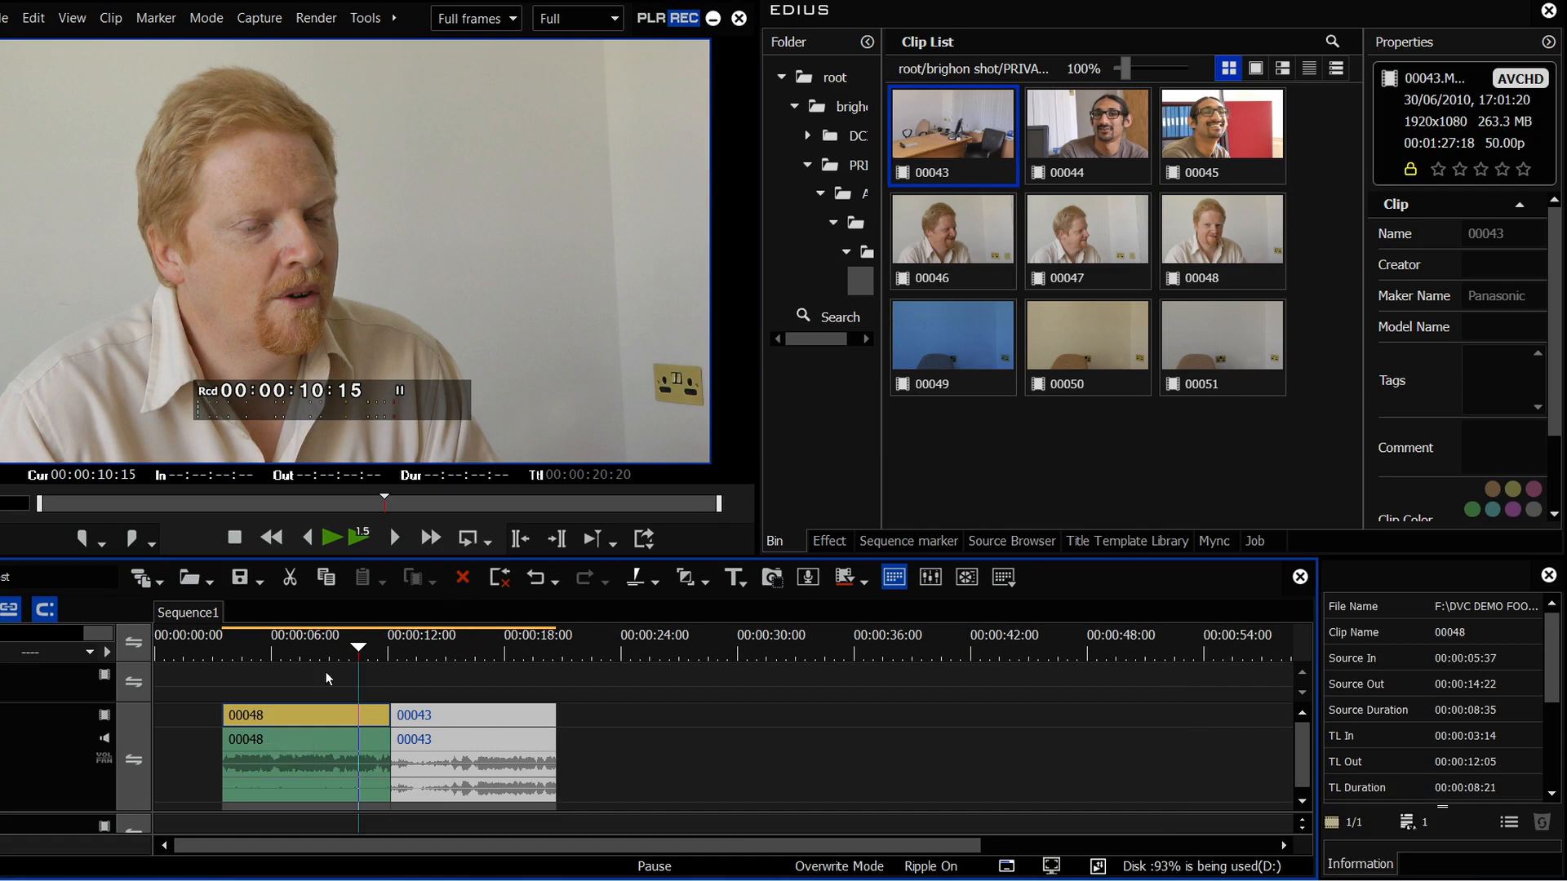
- Park the playhead at 00:00:08:15 and apply the Primary Color Correction video filter to clip 00048
click(253, 675)
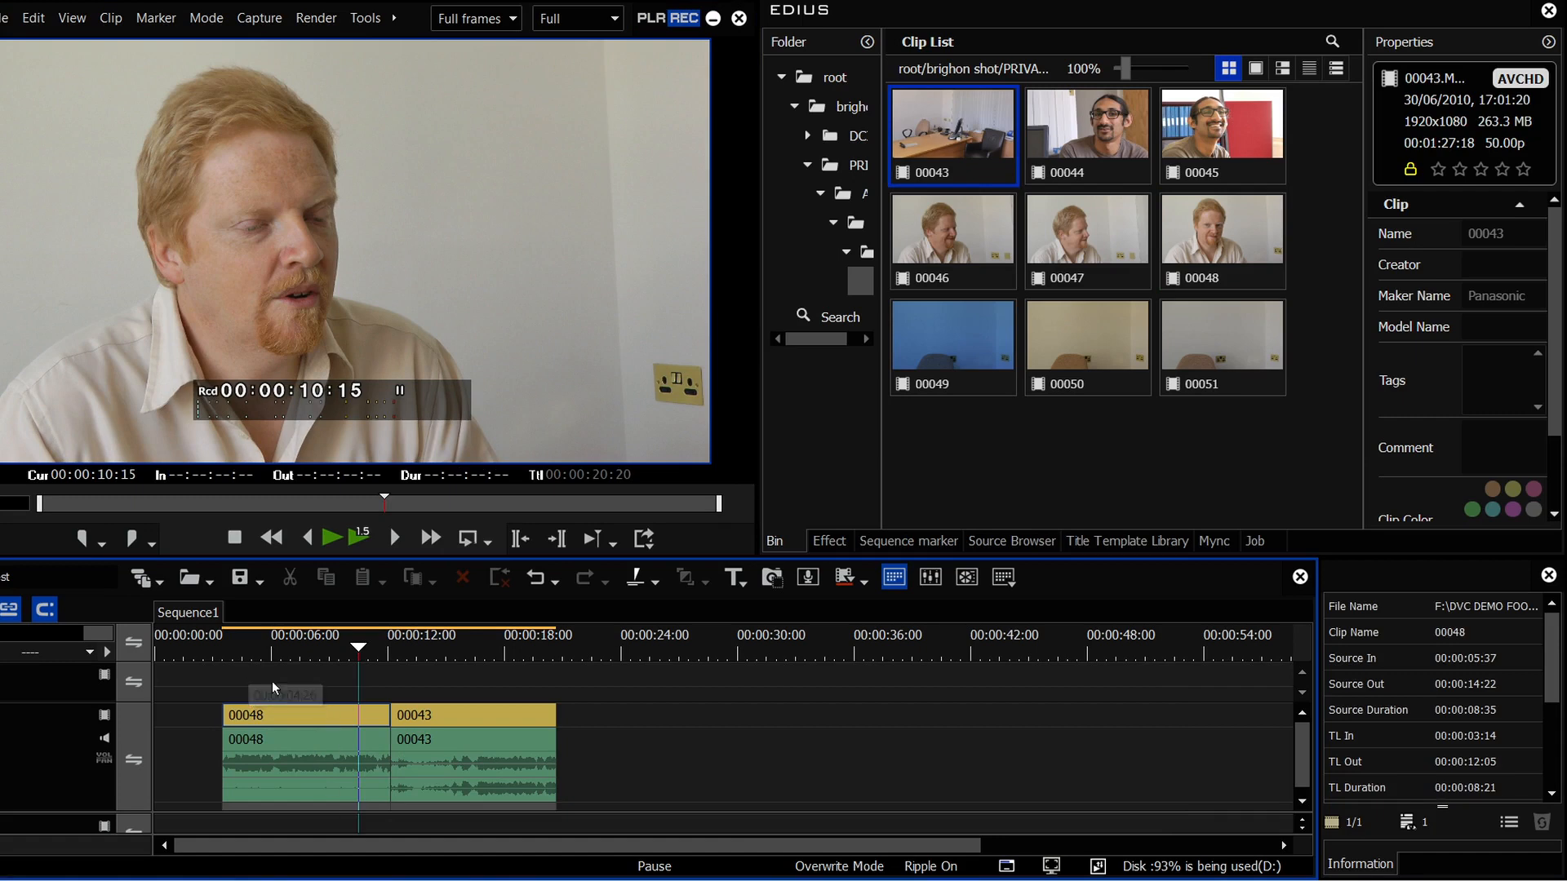
drag(360, 648, 319, 649)
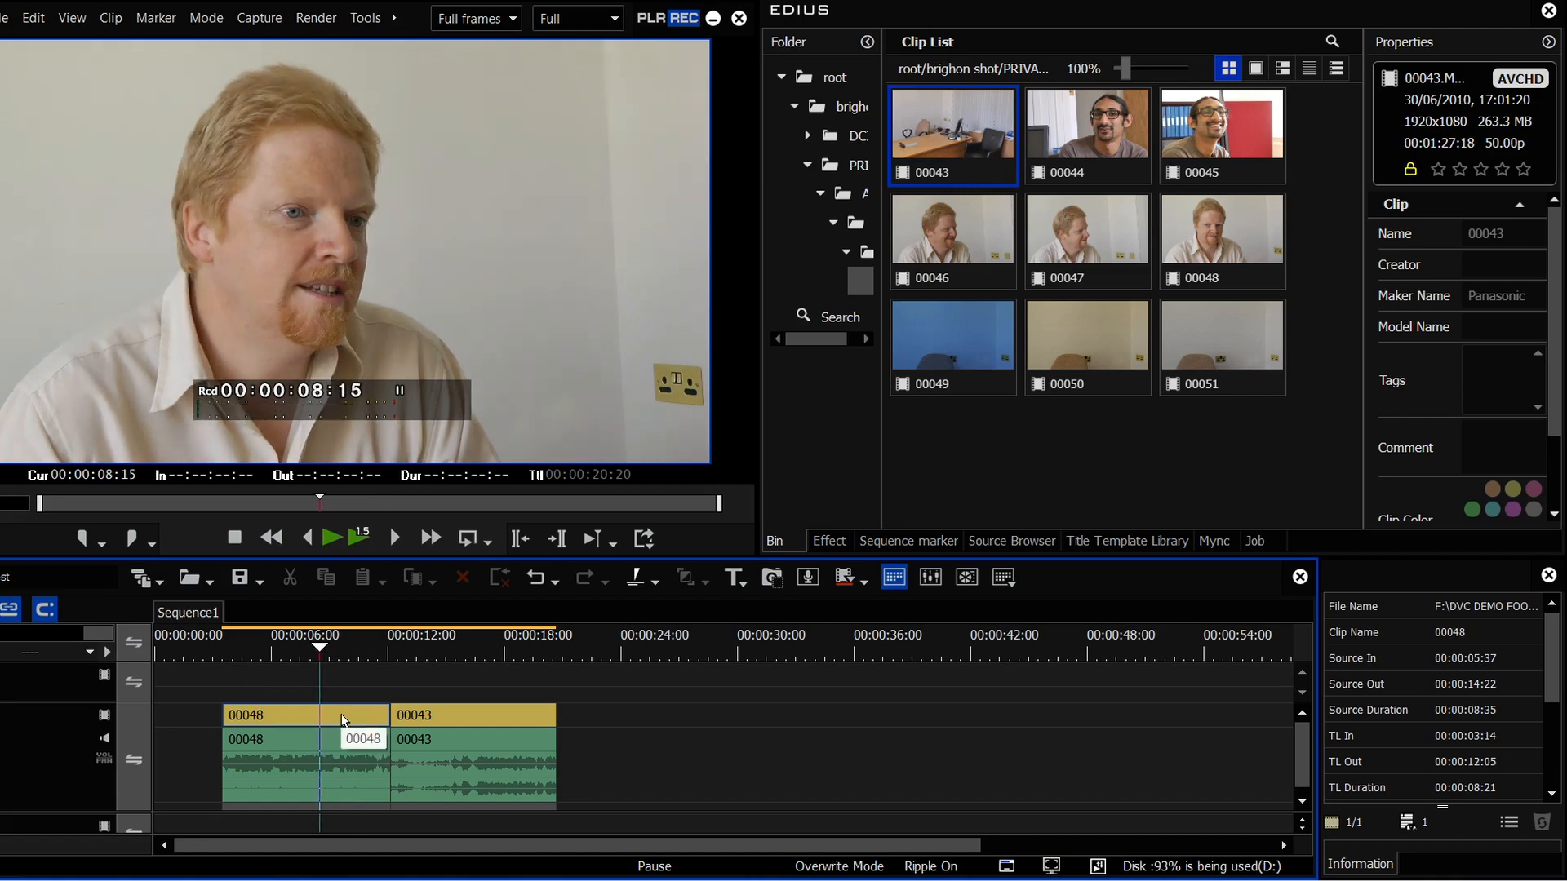
click(280, 717)
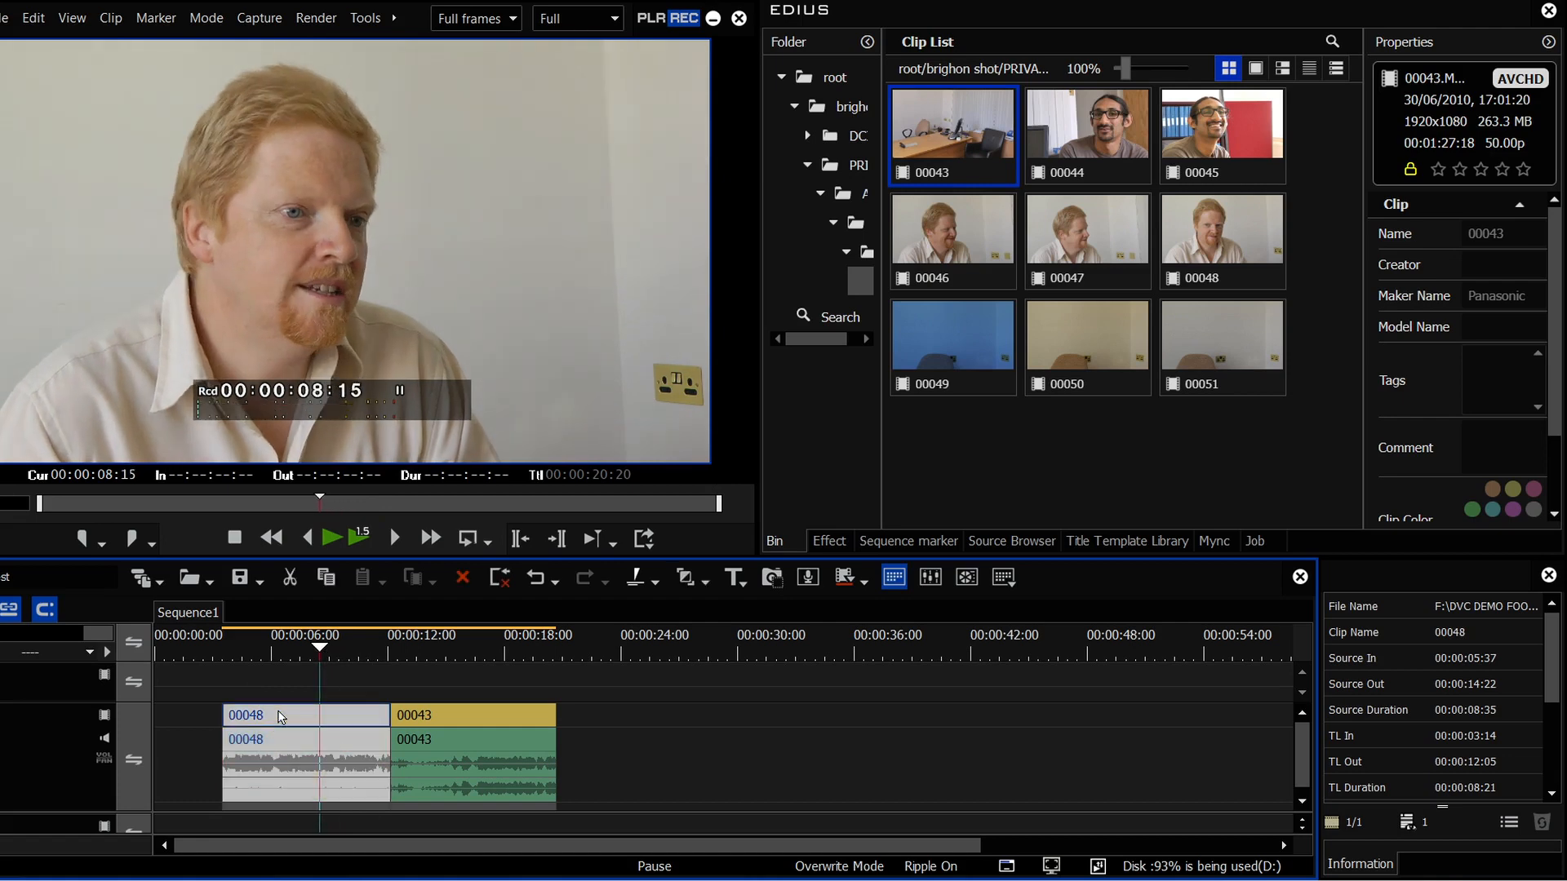
click(837, 542)
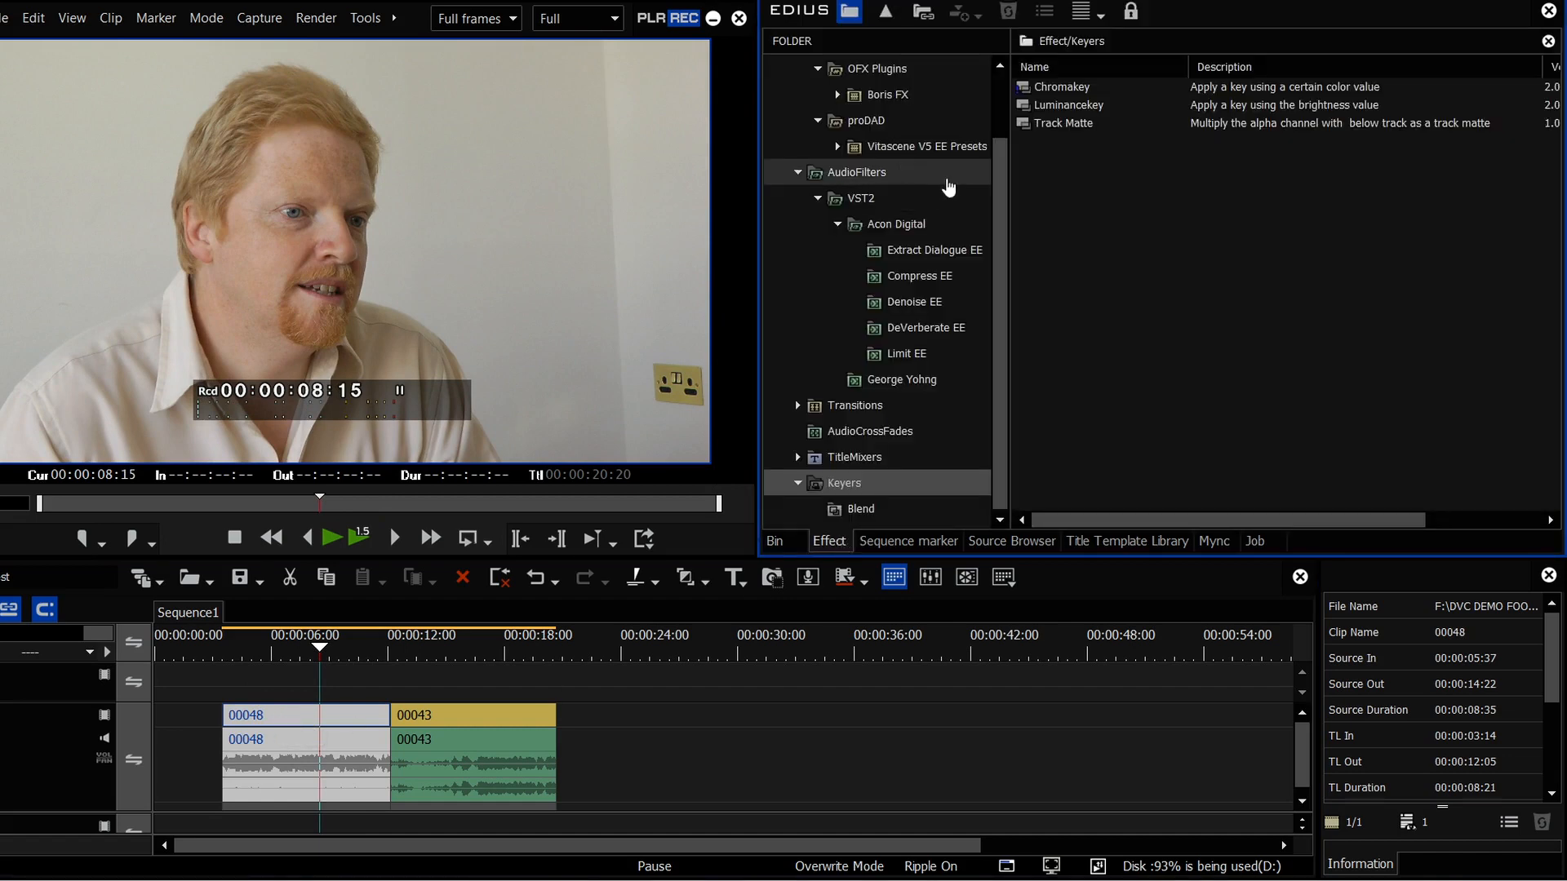
scroll(1002, 158, up, 1)
click(888, 120)
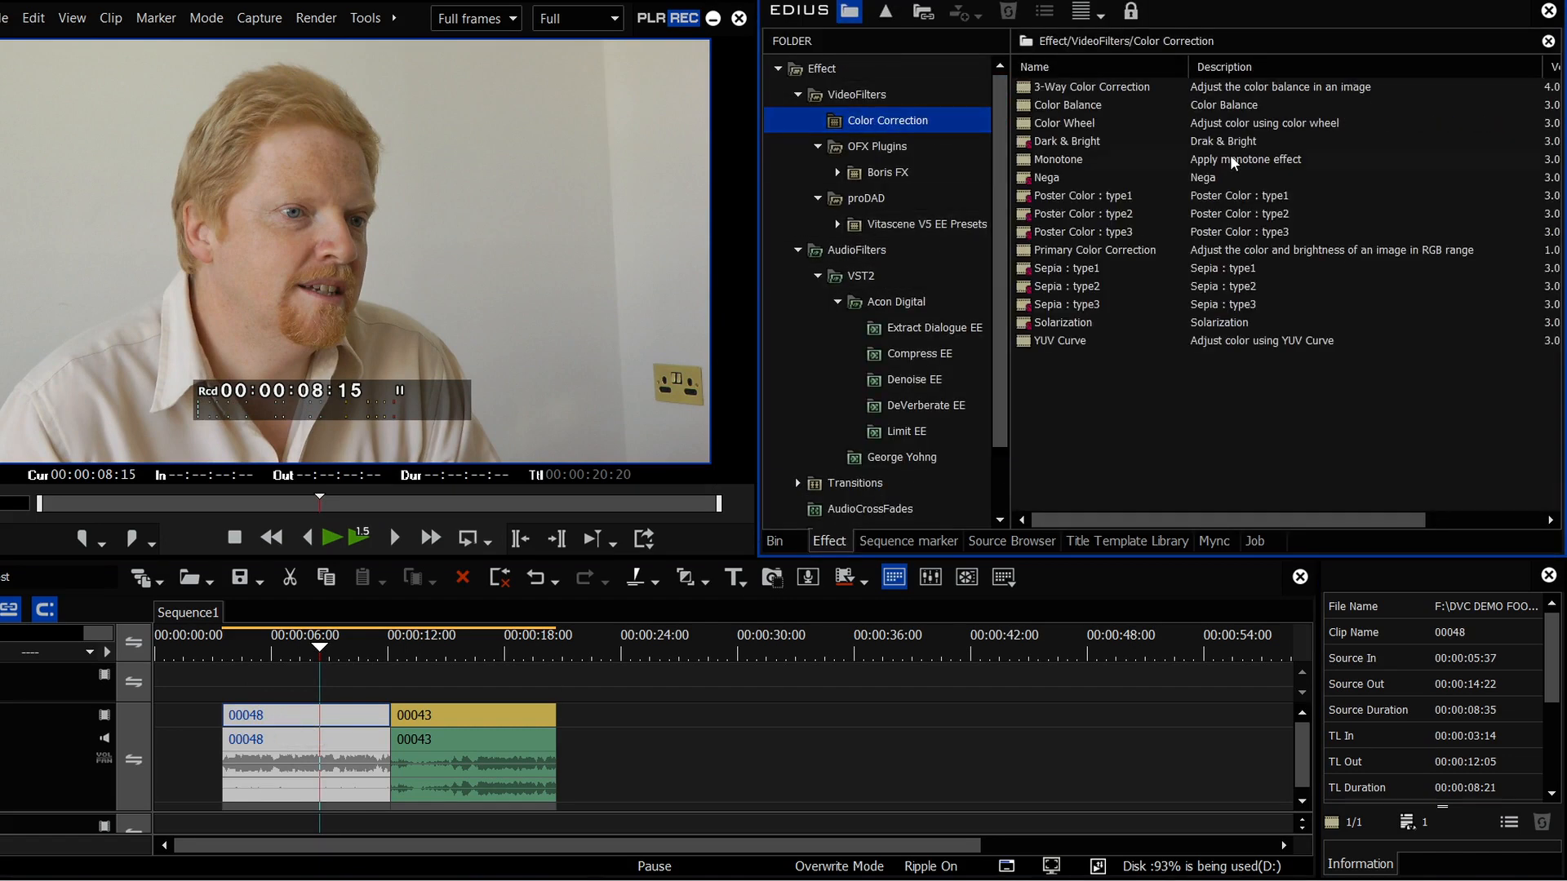
drag(1083, 250, 1429, 796)
- In clip 00048's Primary Color Correction, reshape the Y curve and set the white balance temperature to -25
double_click(1428, 781)
scroll(1241, 356, down, 4)
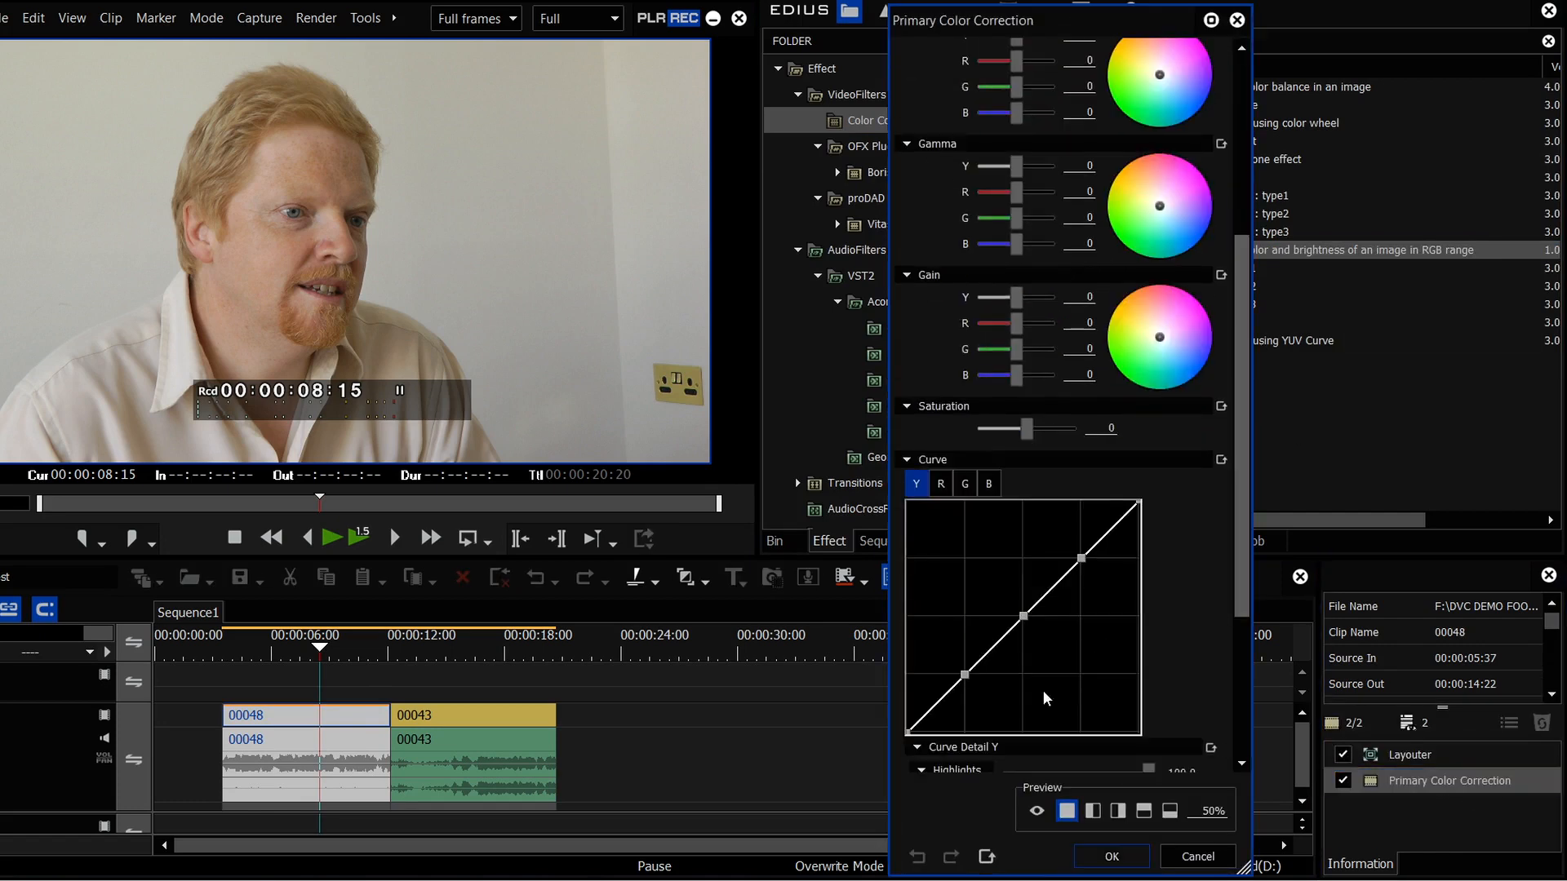
drag(1023, 617, 1009, 603)
drag(1241, 269, 1240, 186)
drag(1027, 110, 1018, 112)
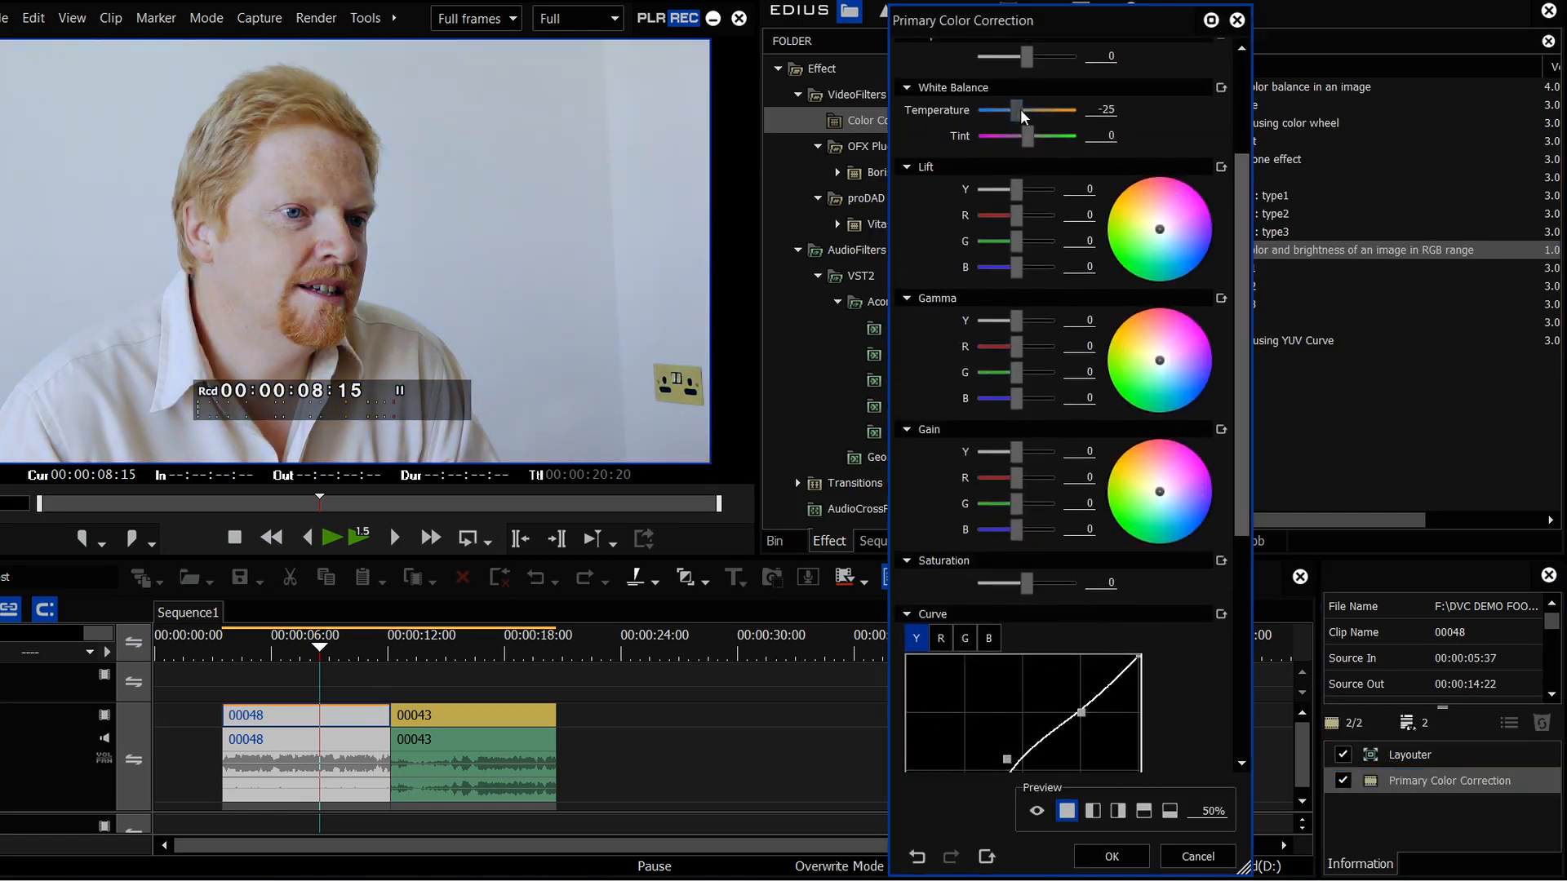
click(1096, 856)
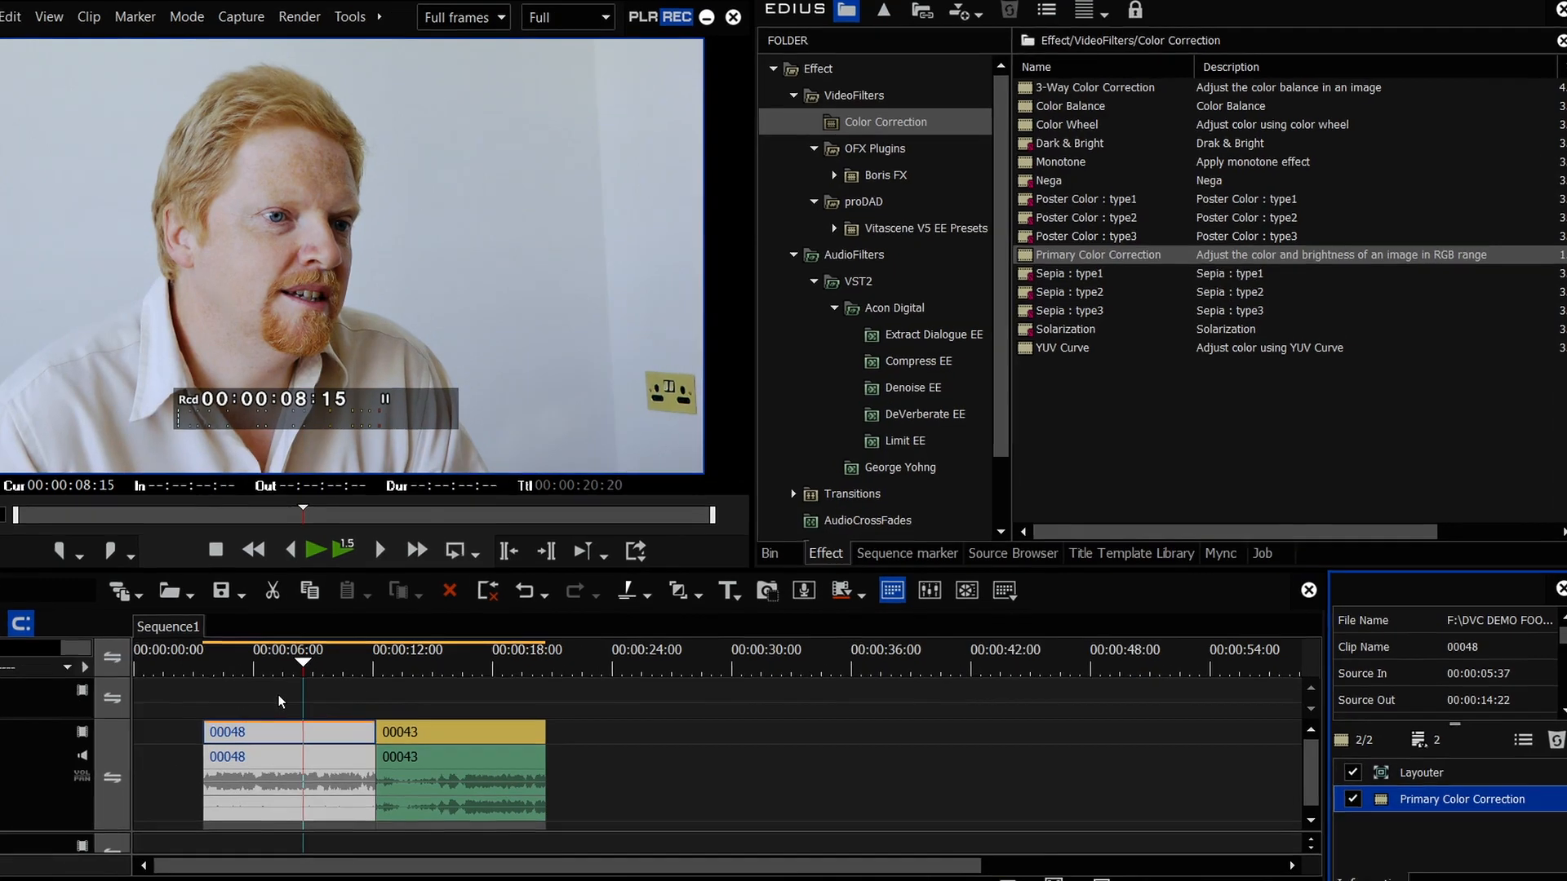
- Add an adjustment clip on track 2 V and align its start and end with clip 00048 below
right_click(237, 694)
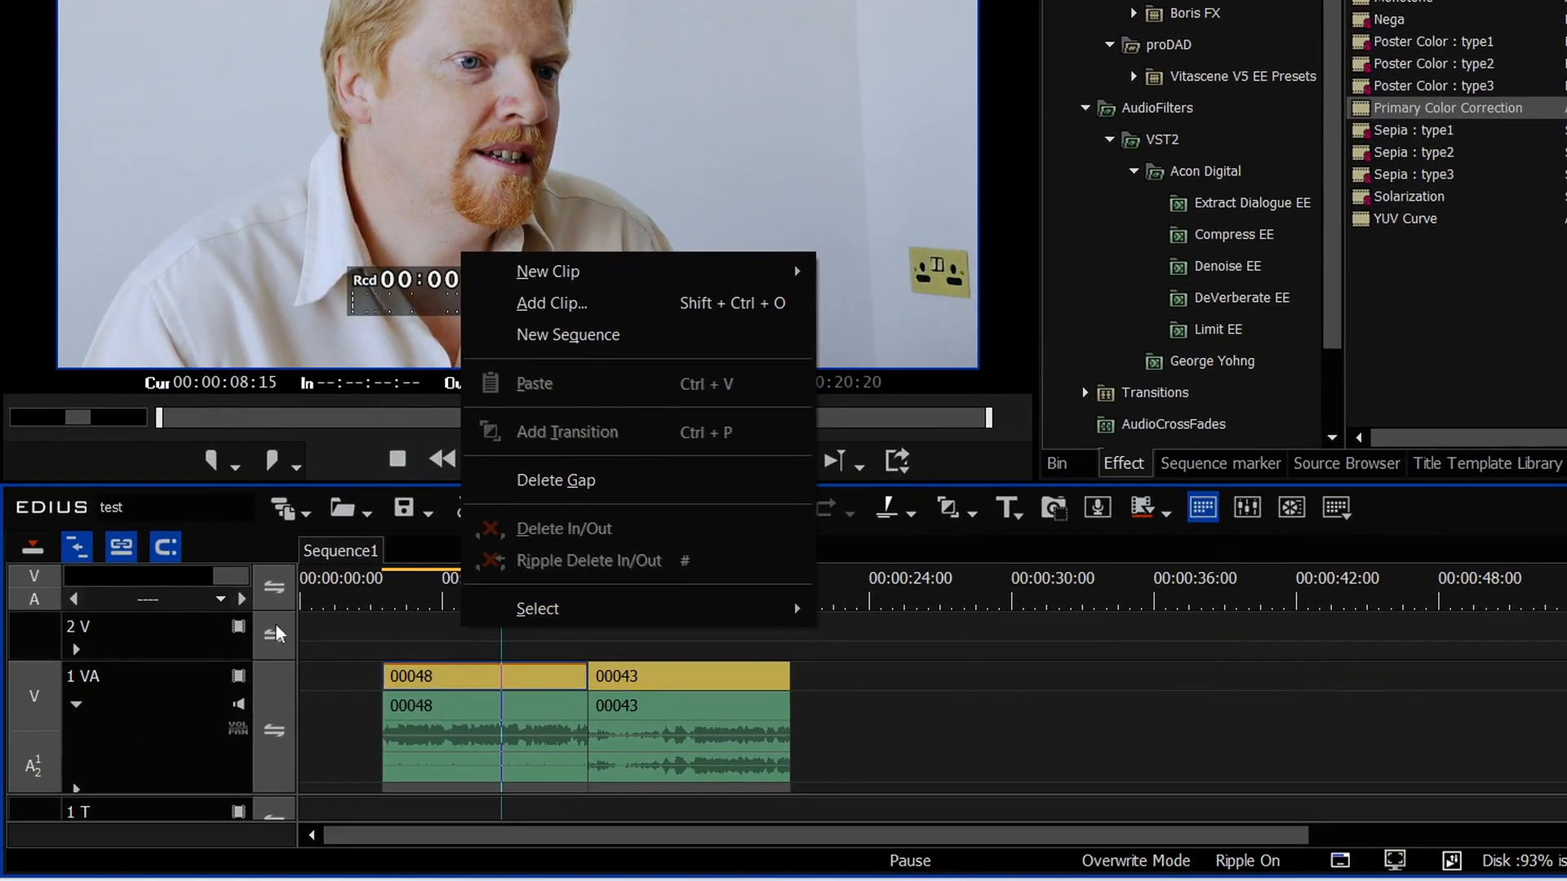
click(428, 632)
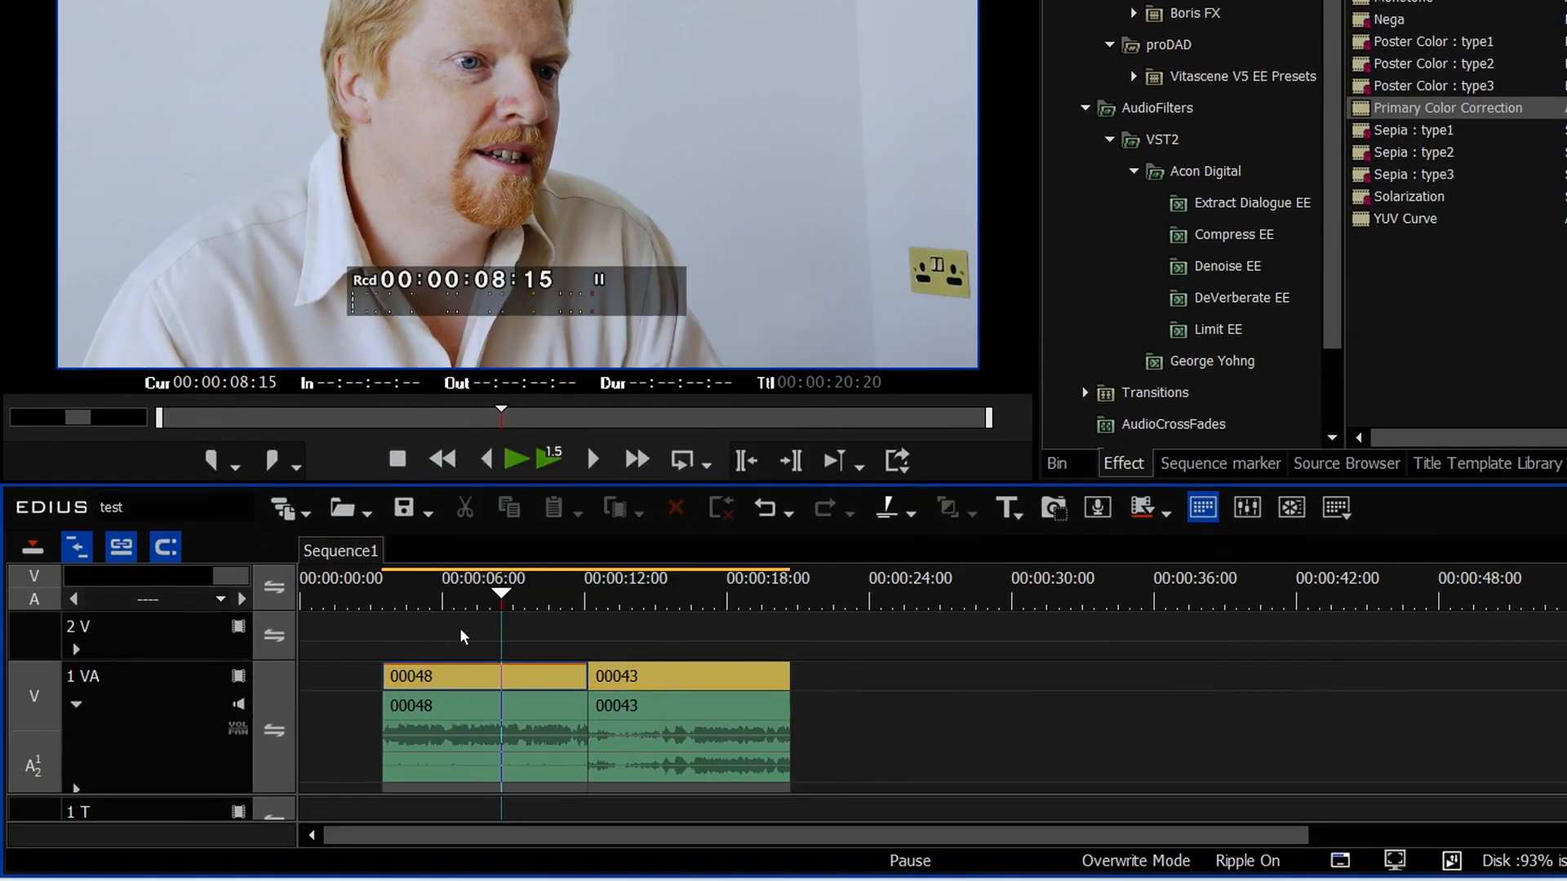
right_click(462, 629)
mouse_move(612, 277)
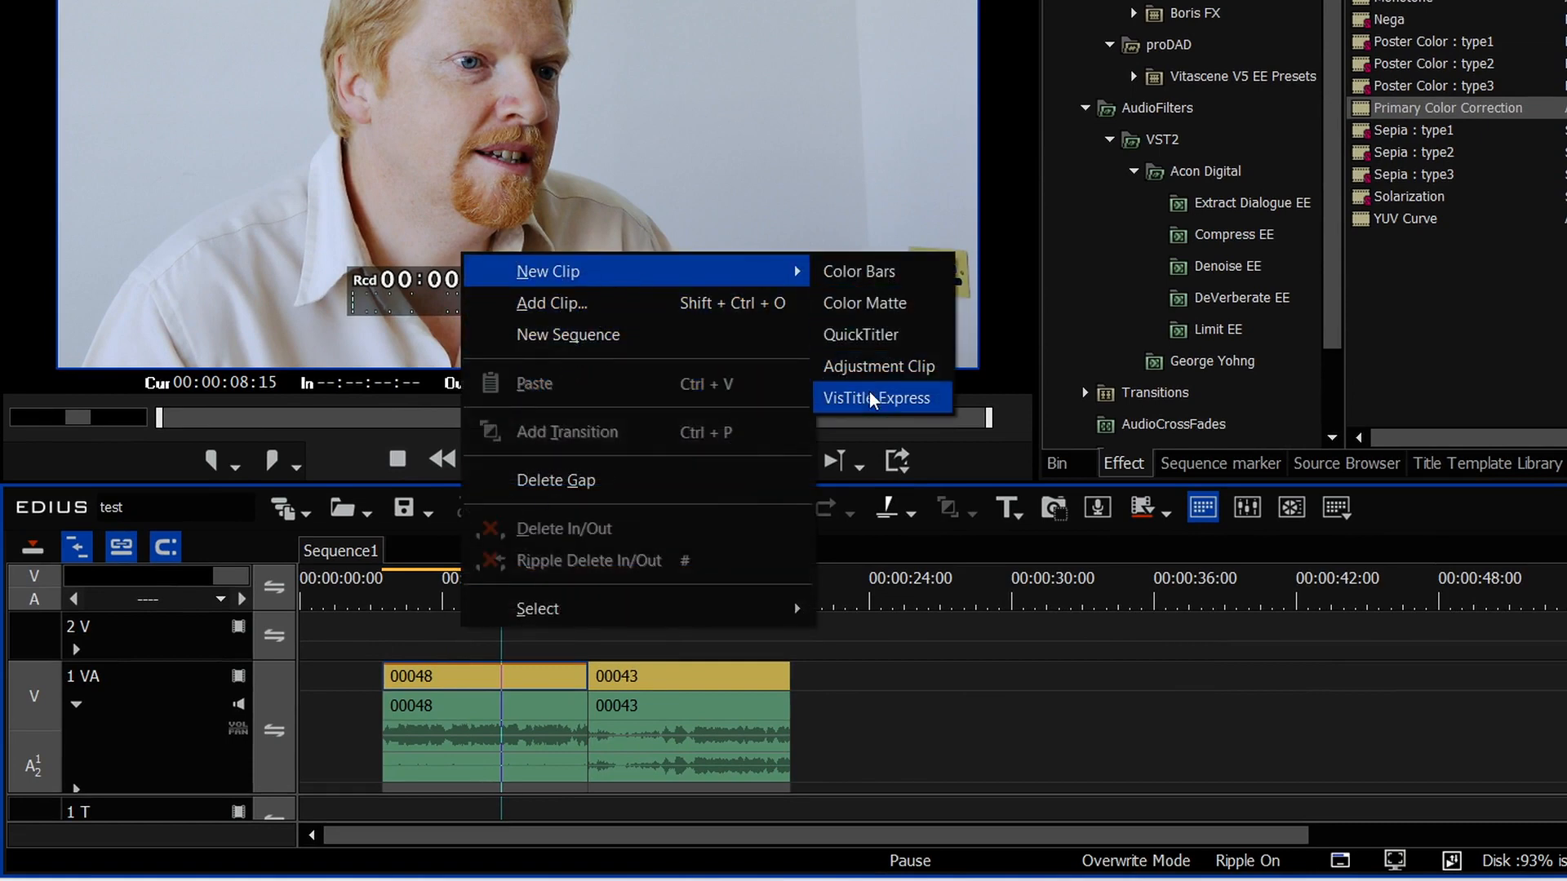
click(880, 366)
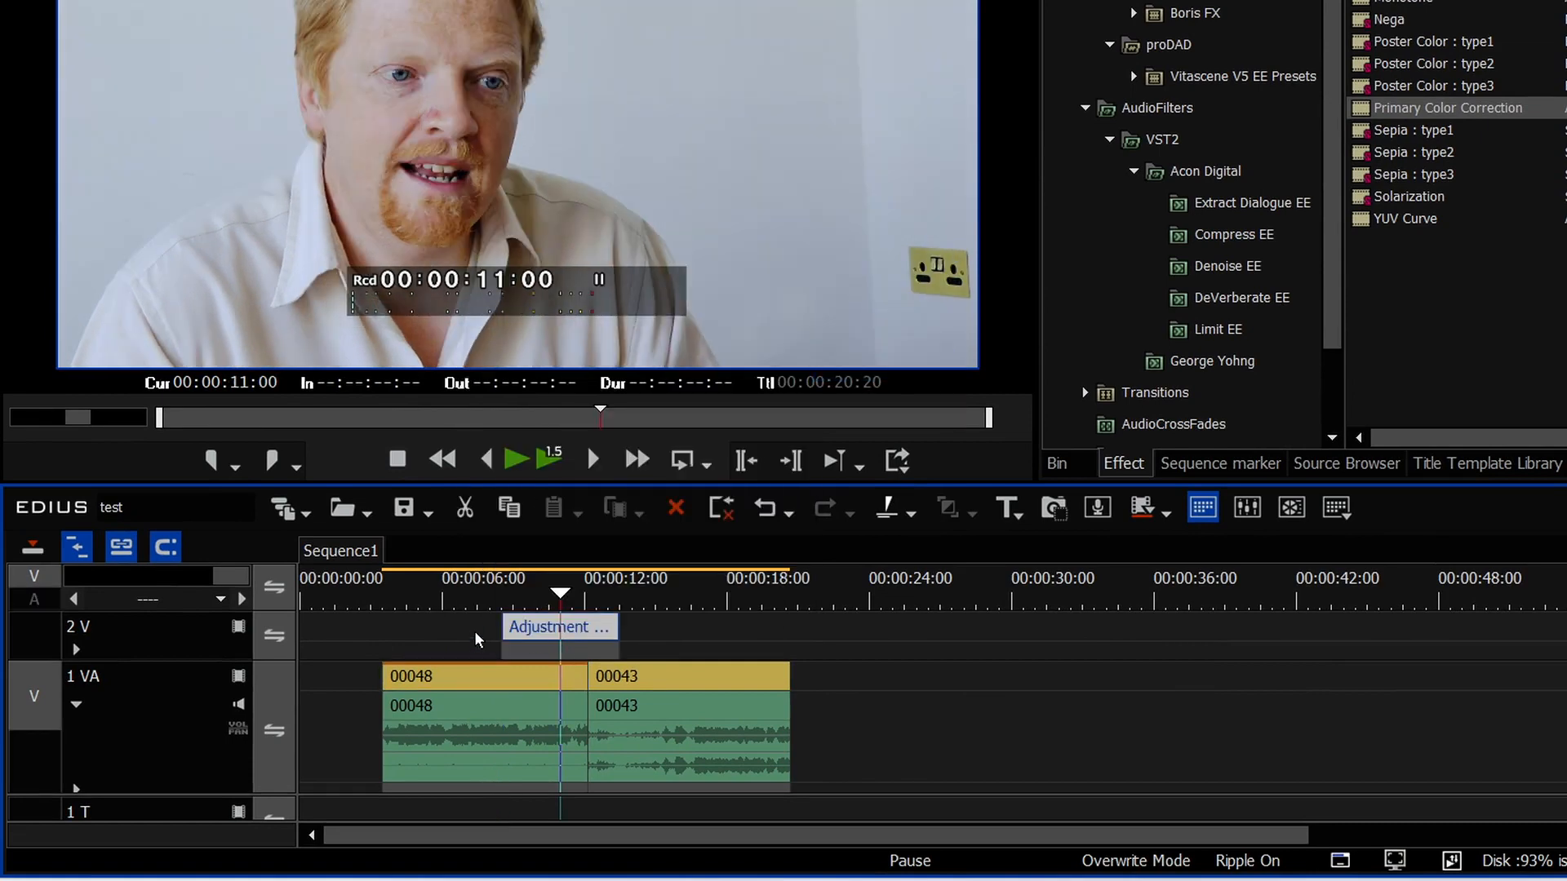
drag(543, 638, 417, 640)
drag(500, 630, 588, 633)
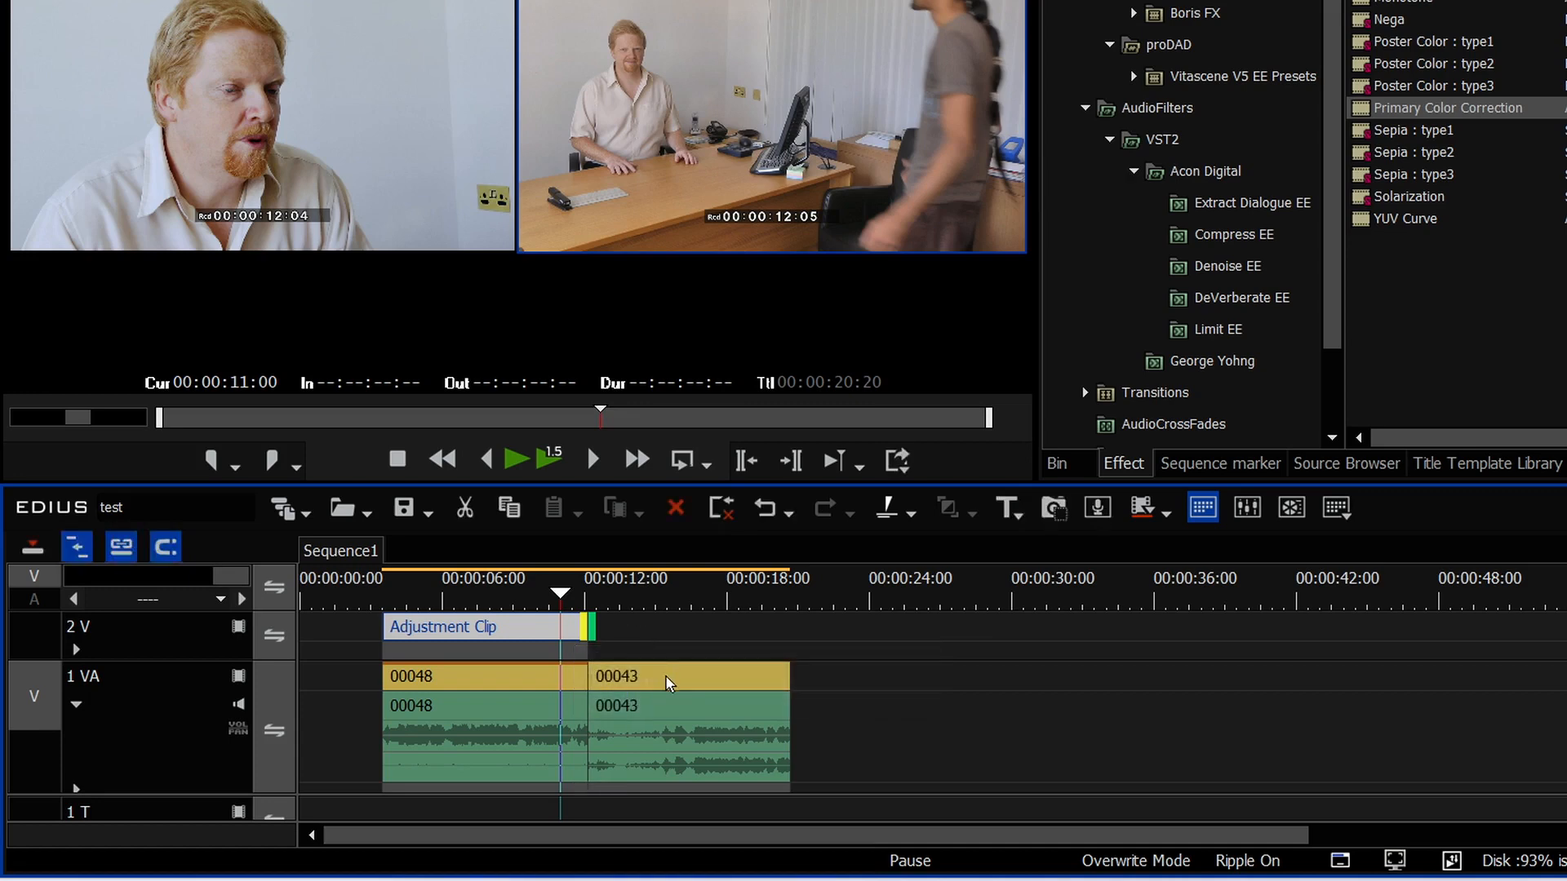
- Mark In and Out points around clip 00043 and fill that range on track 2 V with a new adjustment clip
click(663, 674)
key(z)
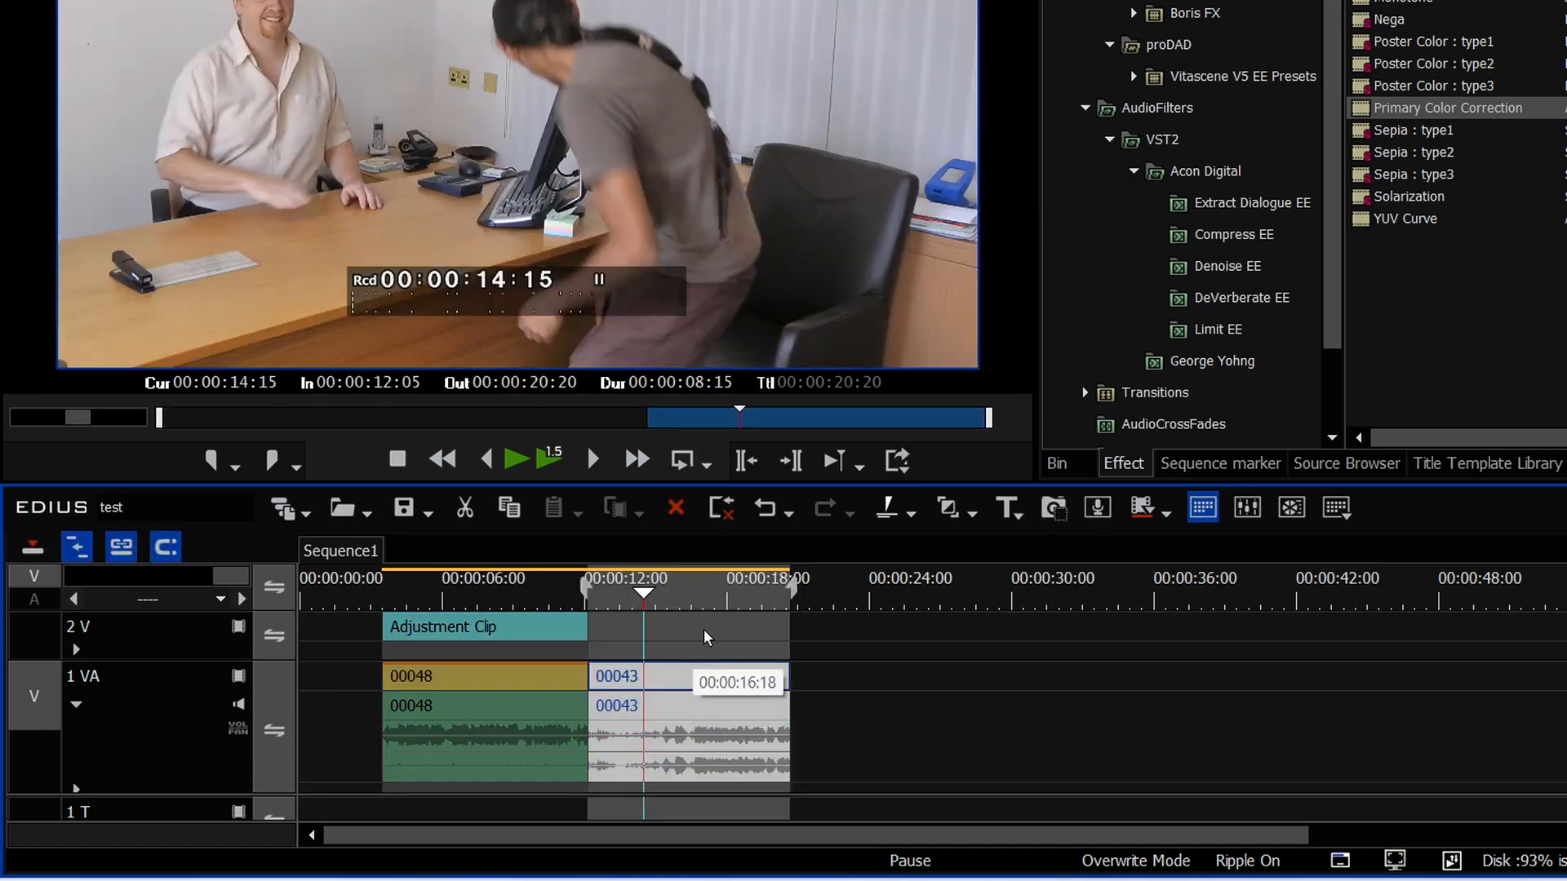
right_click(709, 635)
mouse_move(796, 270)
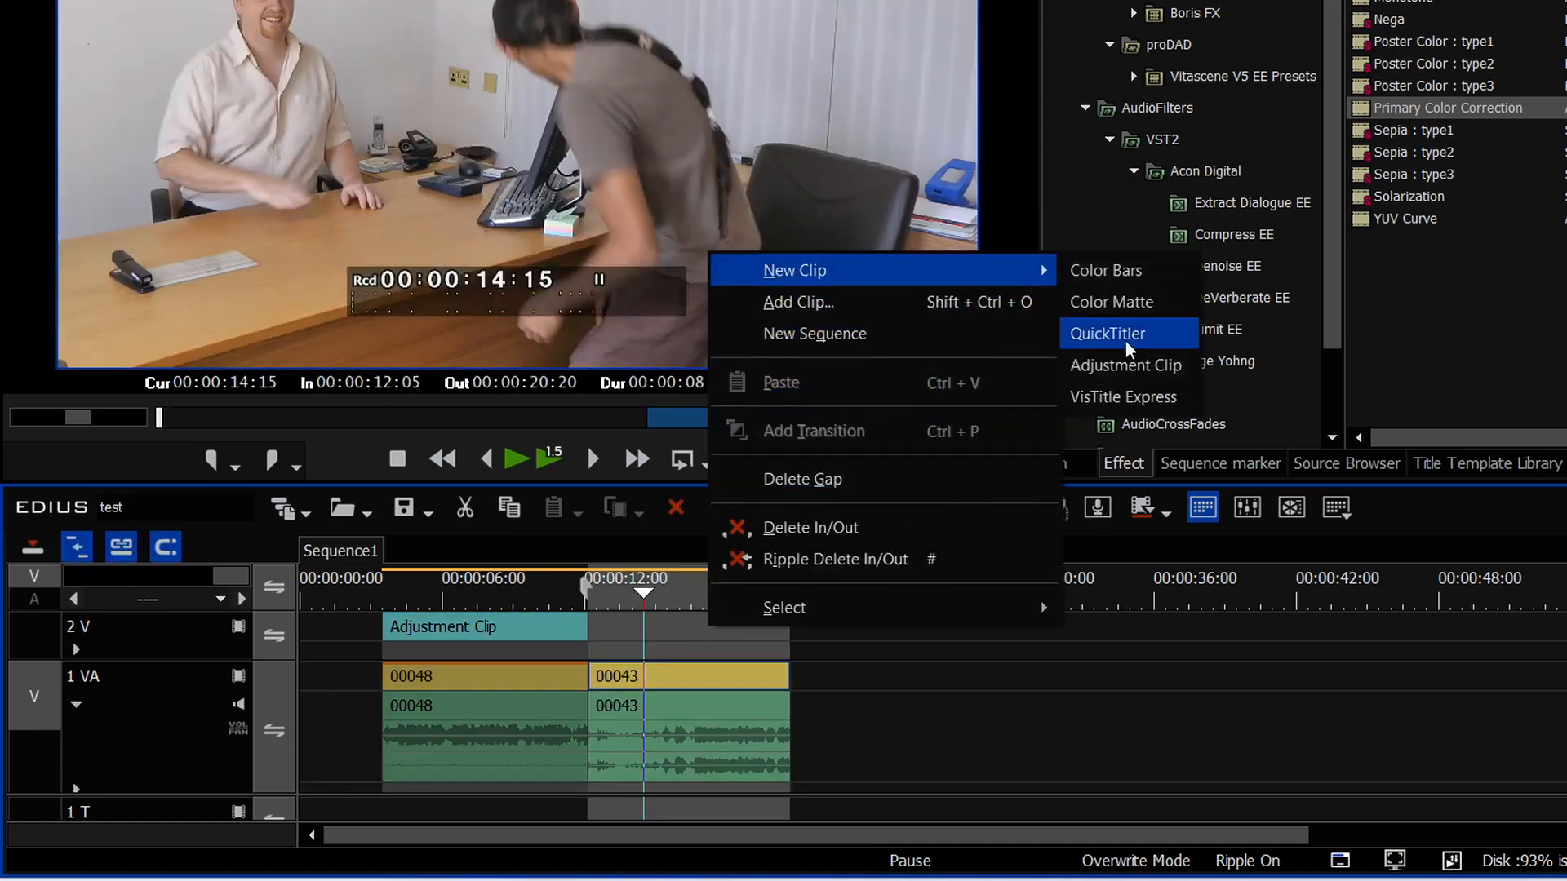
click(1130, 366)
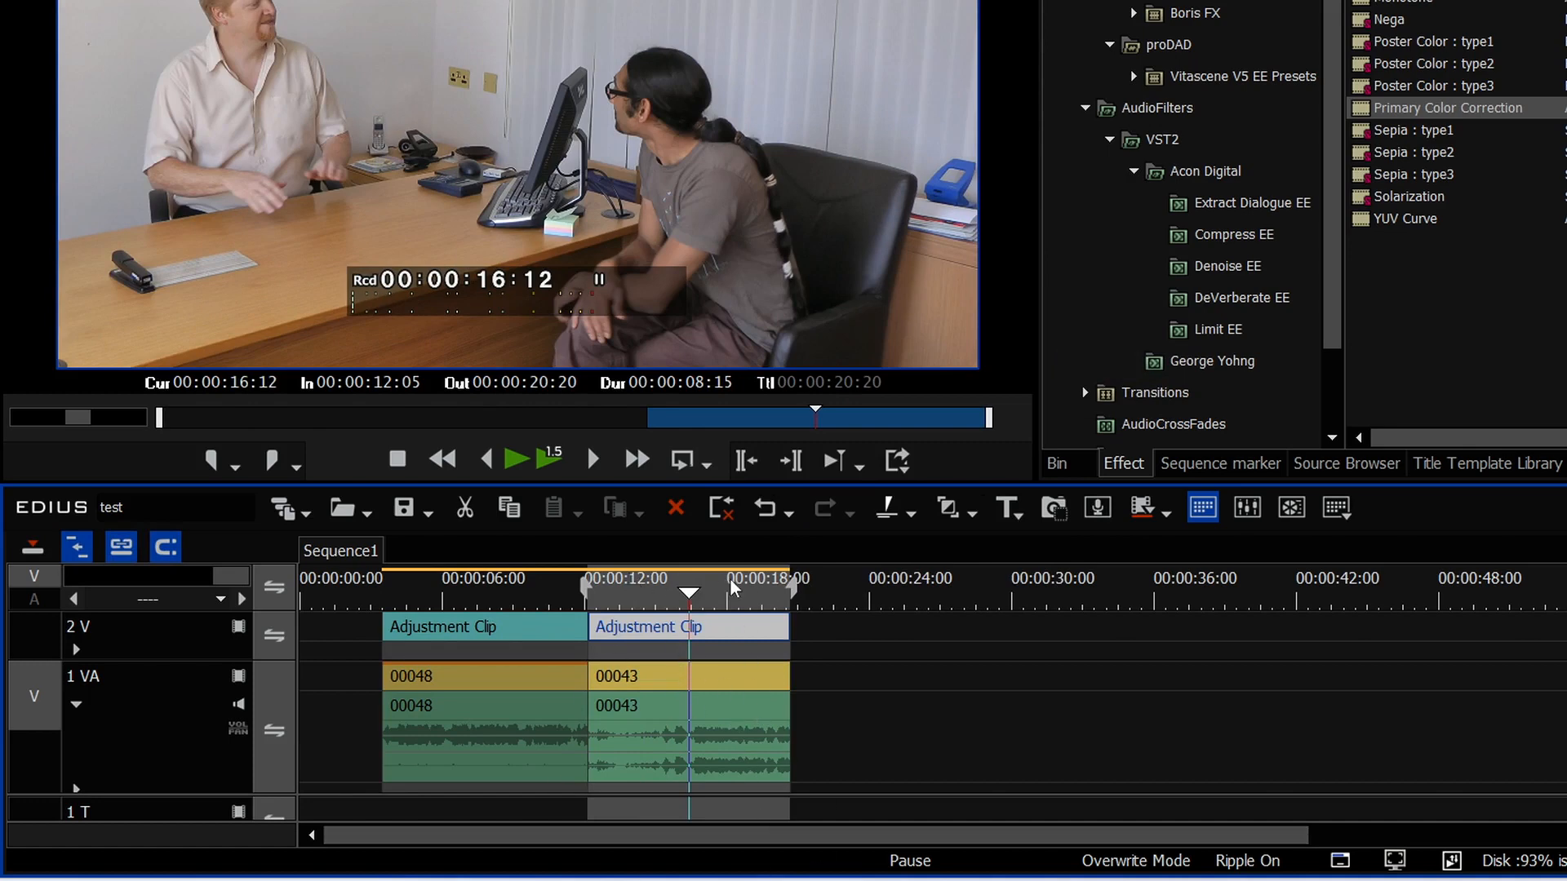
- Park the playhead at 00:00:07:12 and apply Primary Color Correction to the adjustment clip above clip 00048
drag(501, 602, 474, 602)
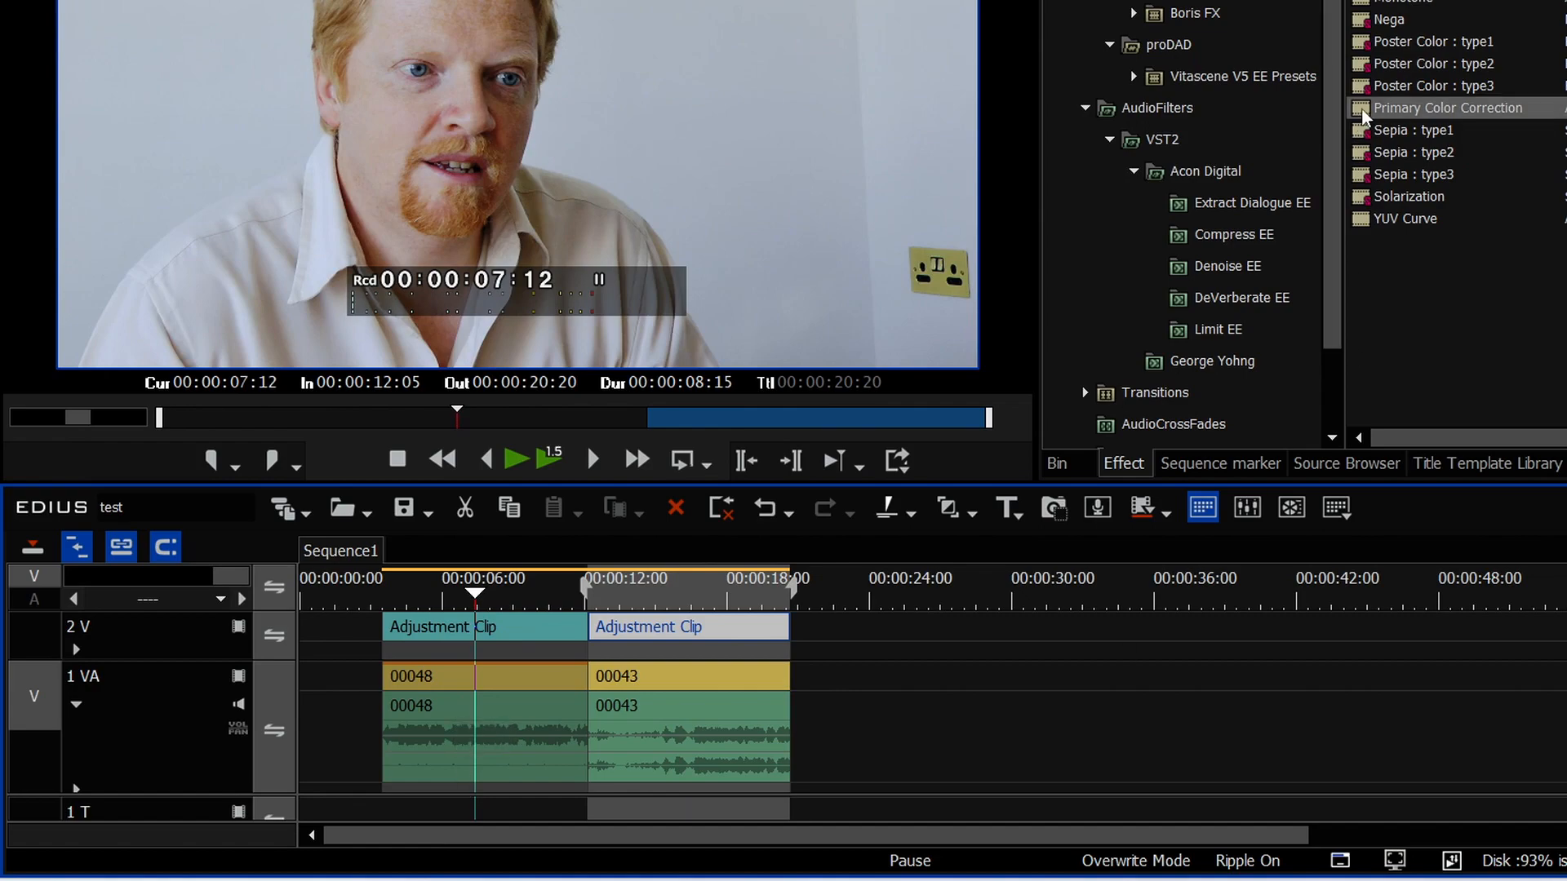
drag(1361, 114, 432, 626)
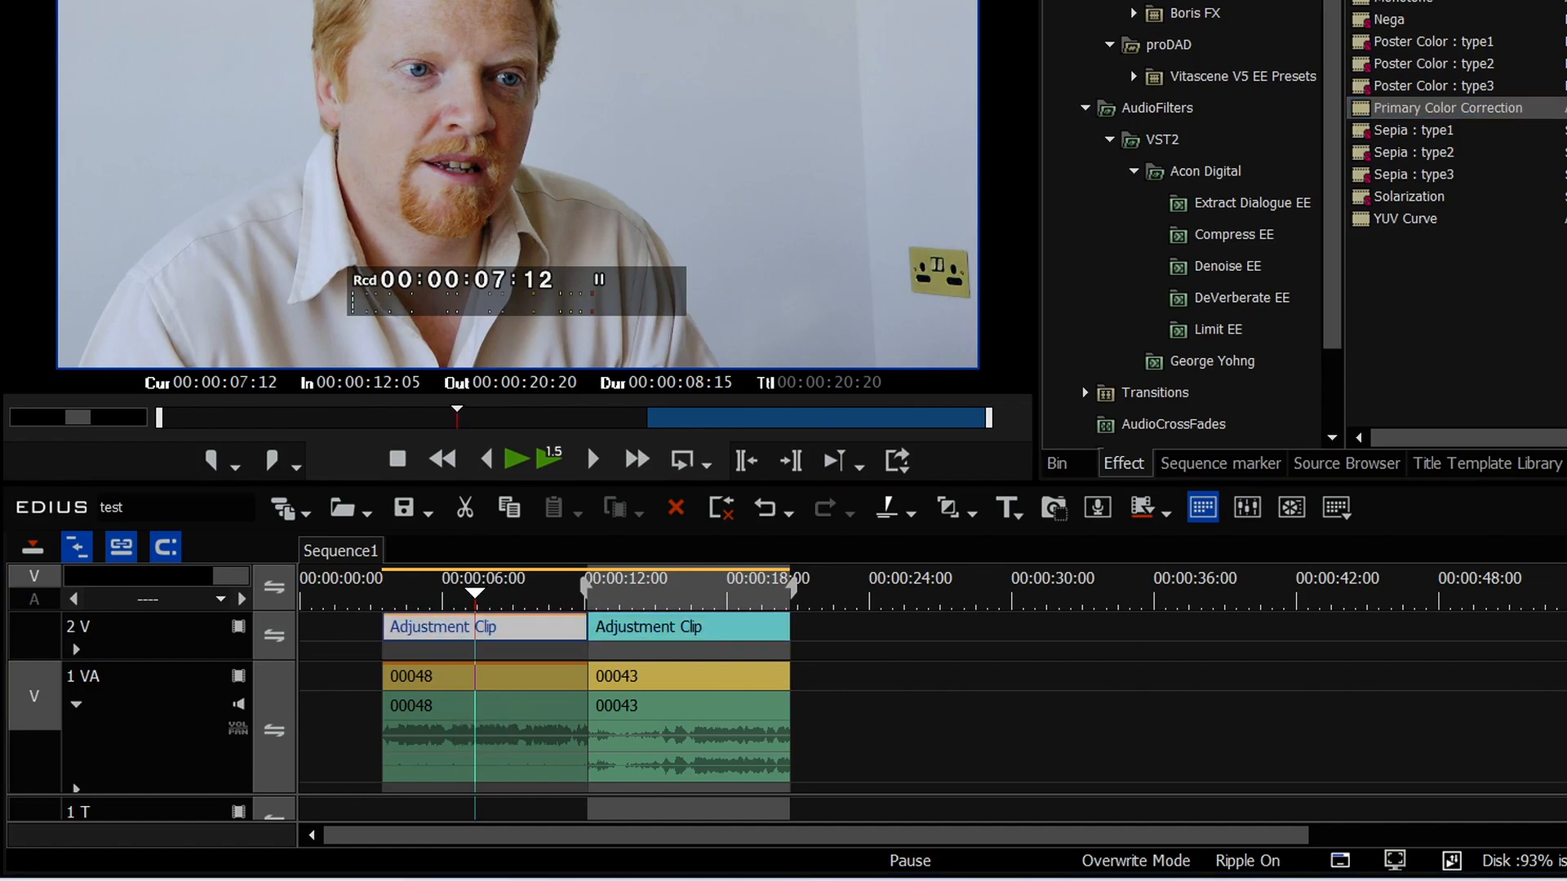
- In that adjustment clip's Primary Color Correction, reshape the Y curve by raising its middle point and lowering its upper point
double_click(1515, 819)
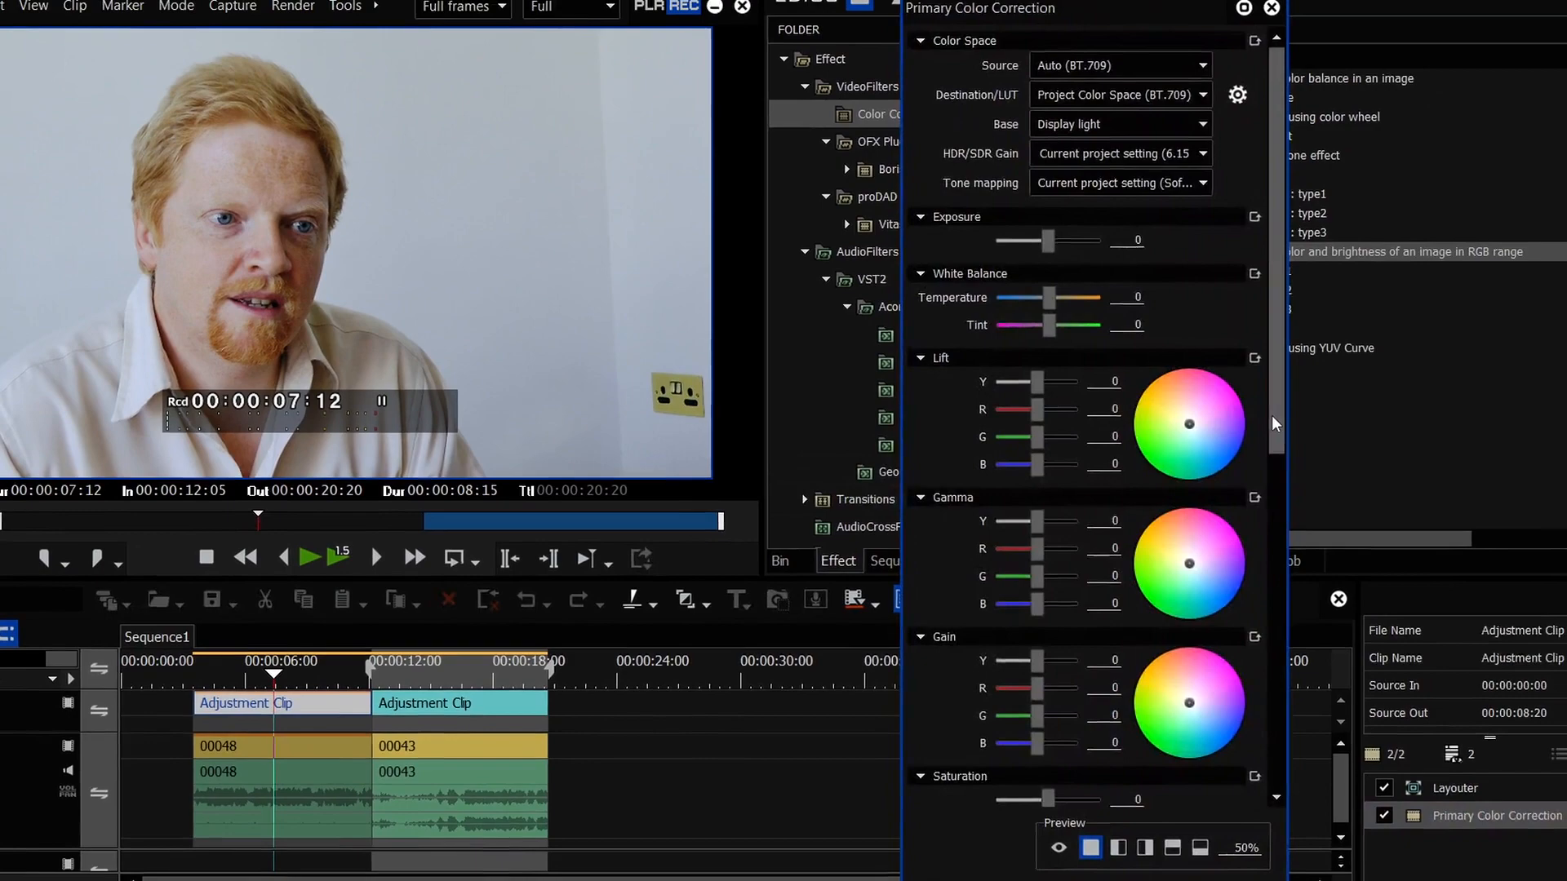
drag(1271, 416, 1271, 534)
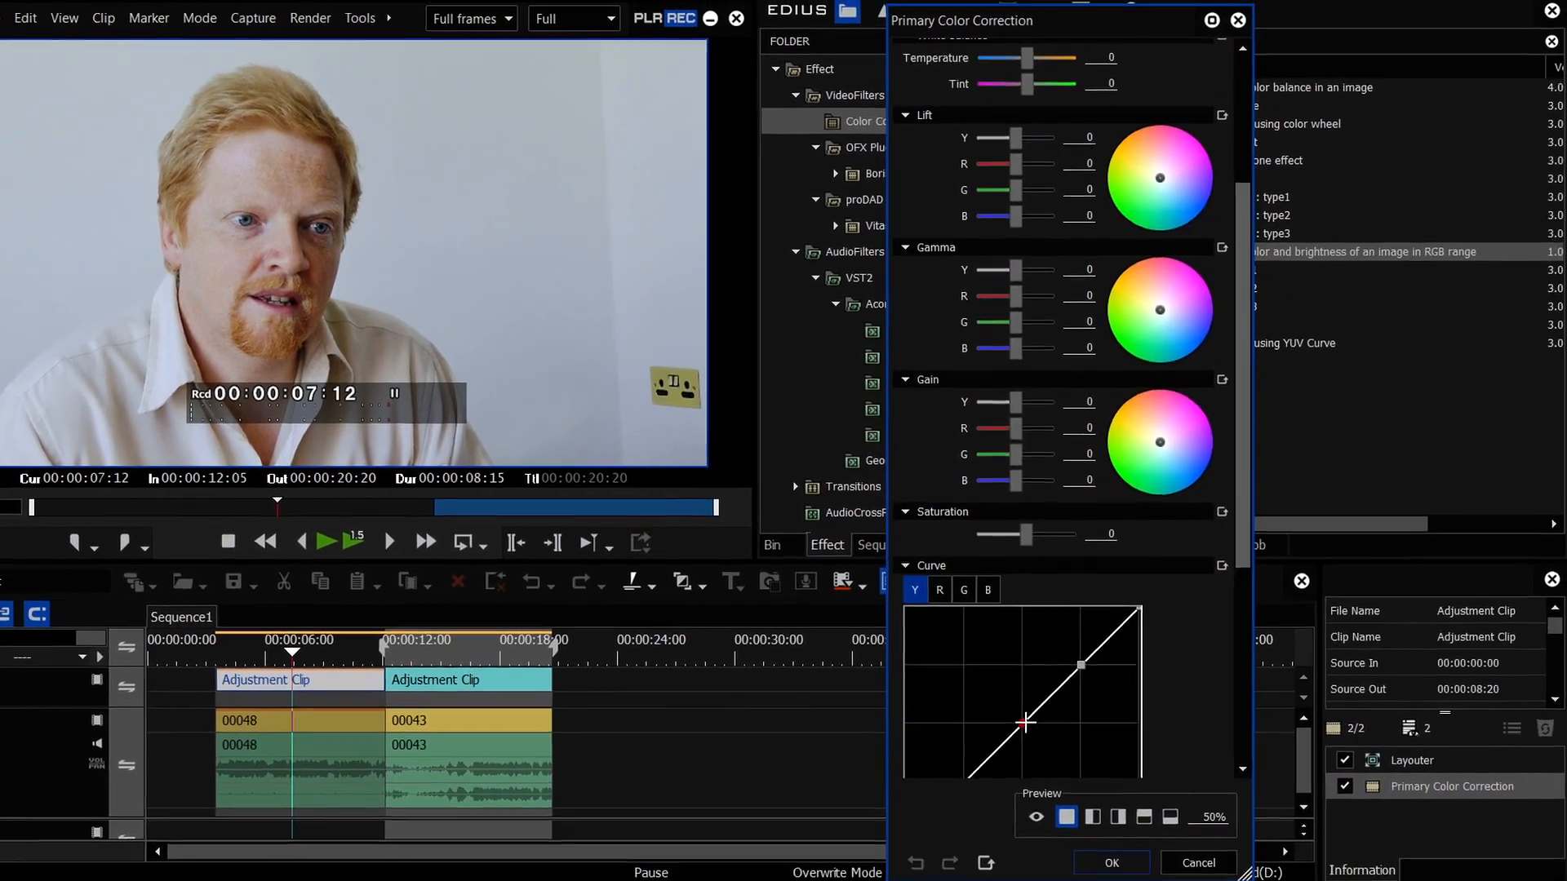
drag(1025, 722, 977, 712)
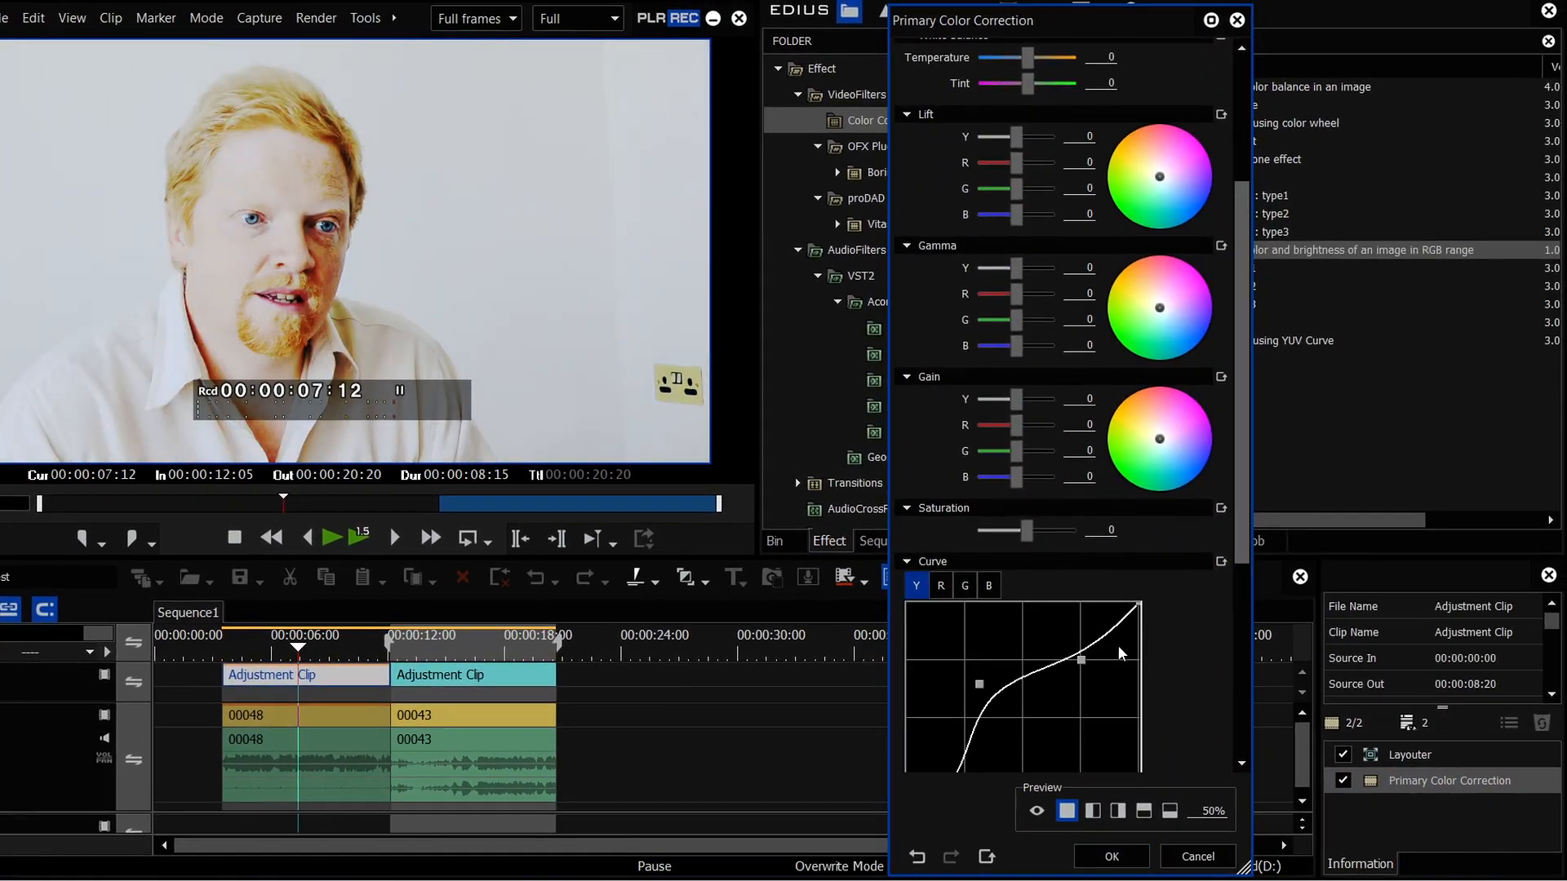
drag(1081, 658, 1089, 679)
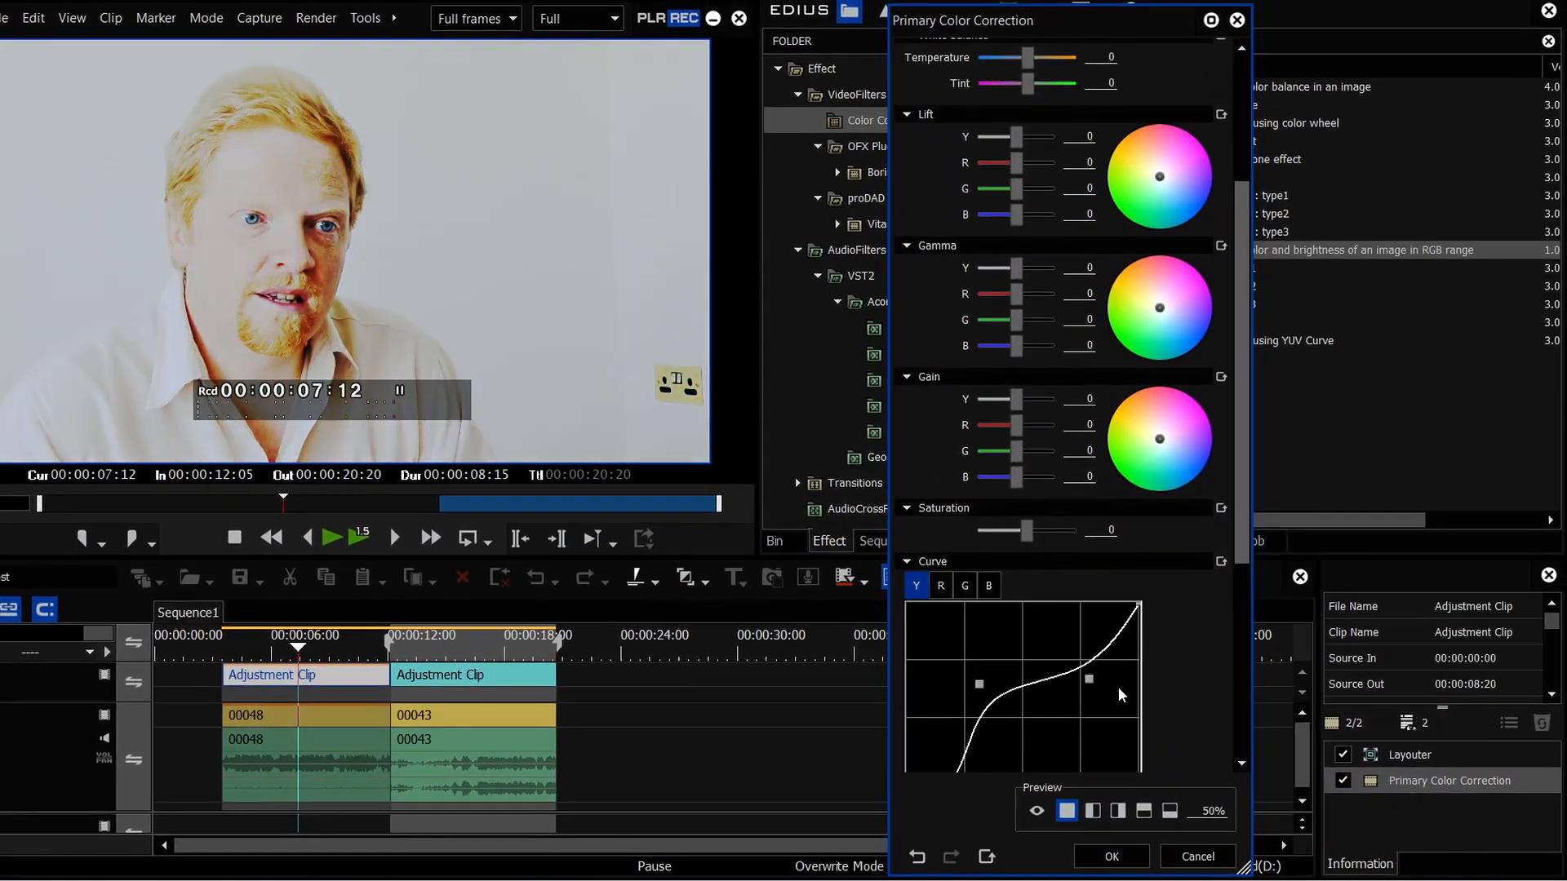
click(1094, 862)
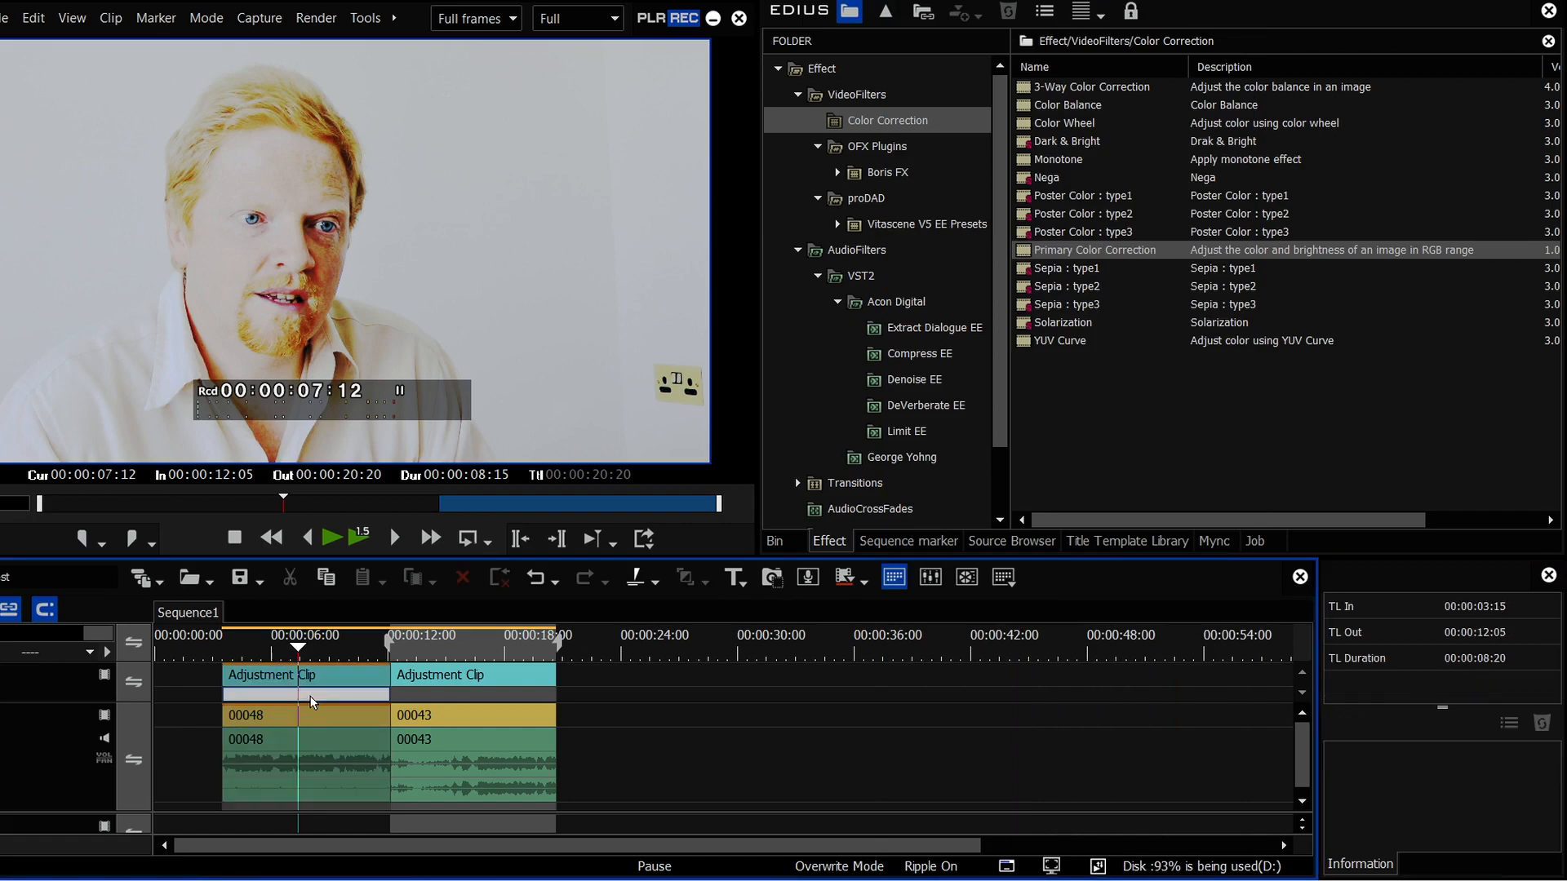
- Remove the Primary Color Correction filter from clip 00048 on track 1 VA
click(312, 716)
click(1342, 781)
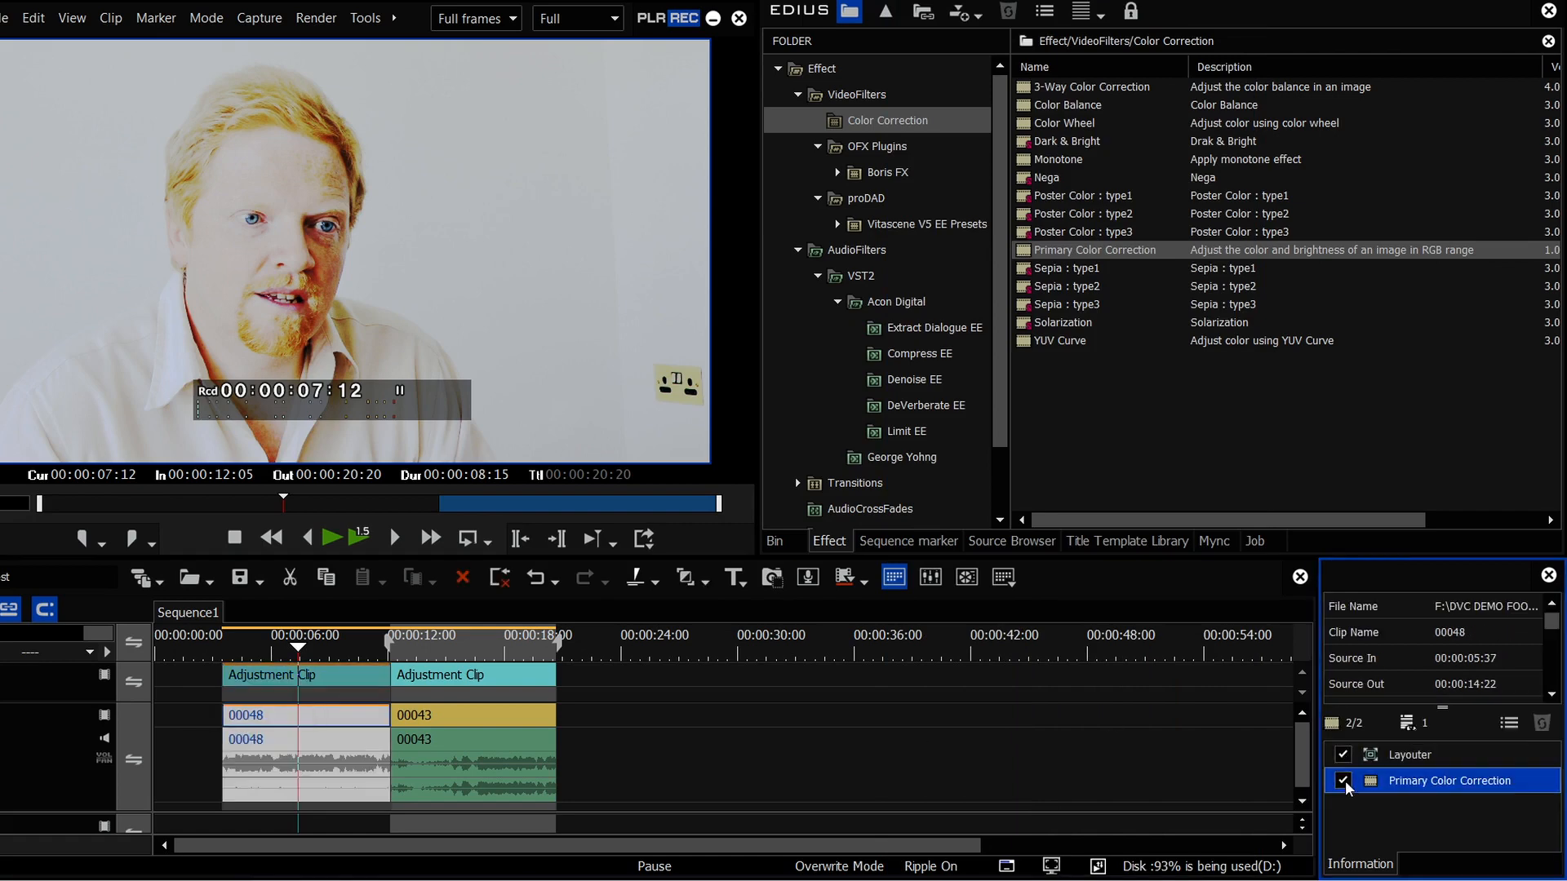
- Reset the curve in the adjustment clip's Primary Color Correction and shape a new Y curve
double_click(1410, 781)
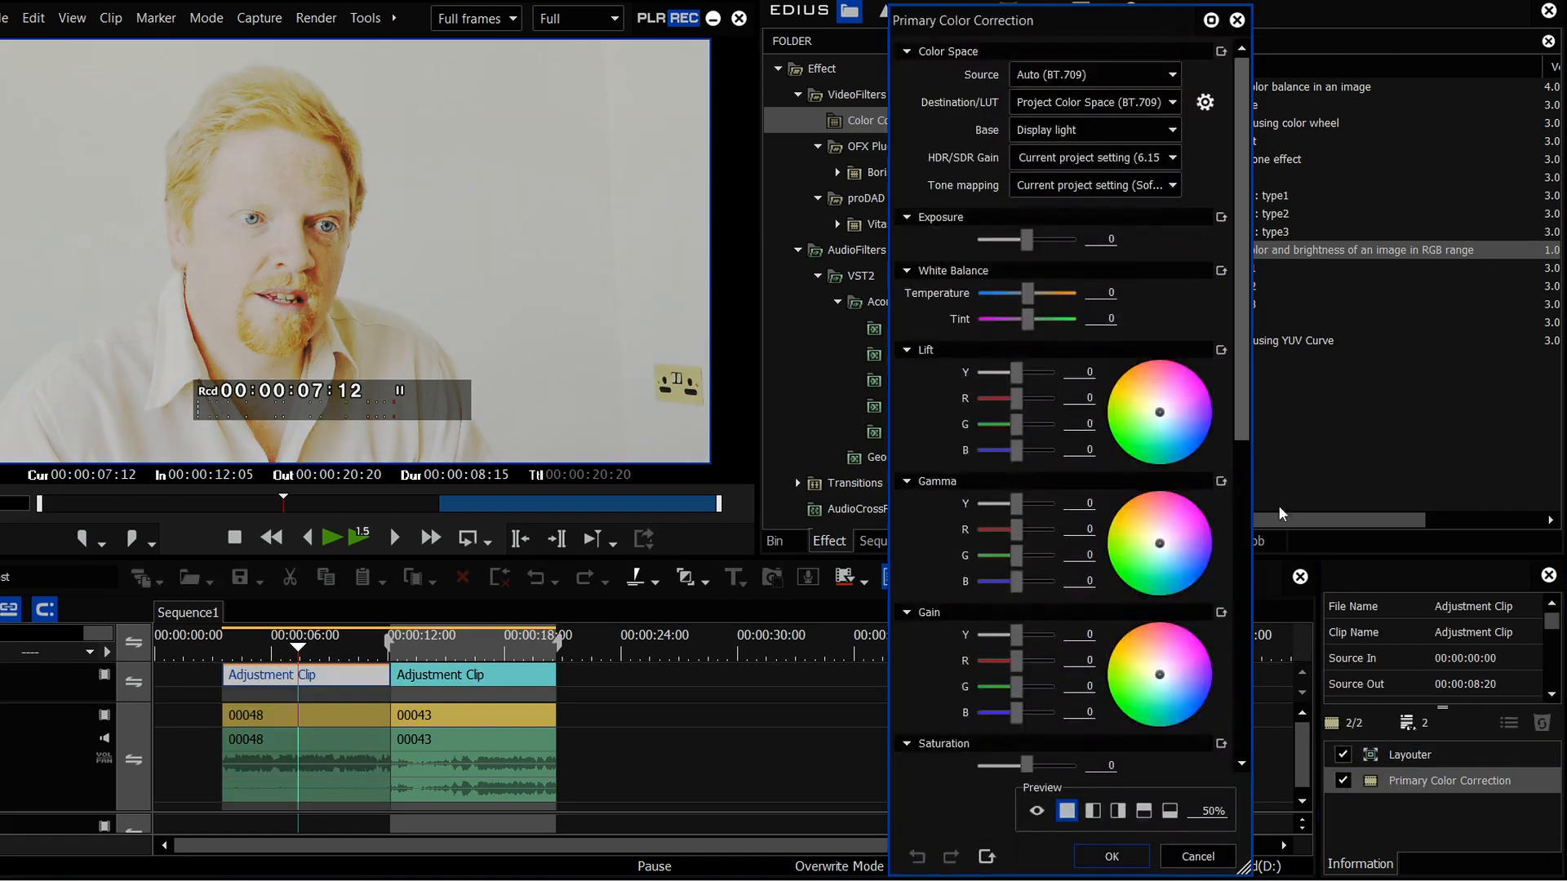
scroll(1224, 367, down, 5)
click(1221, 293)
drag(965, 506, 939, 535)
drag(1023, 449, 1000, 448)
drag(938, 537, 949, 550)
drag(1239, 358, 1238, 245)
click(1111, 856)
- Scrub from clip 00048 to 00:00:14:19 in clip 00043 to compare how the two shots are graded
click(291, 649)
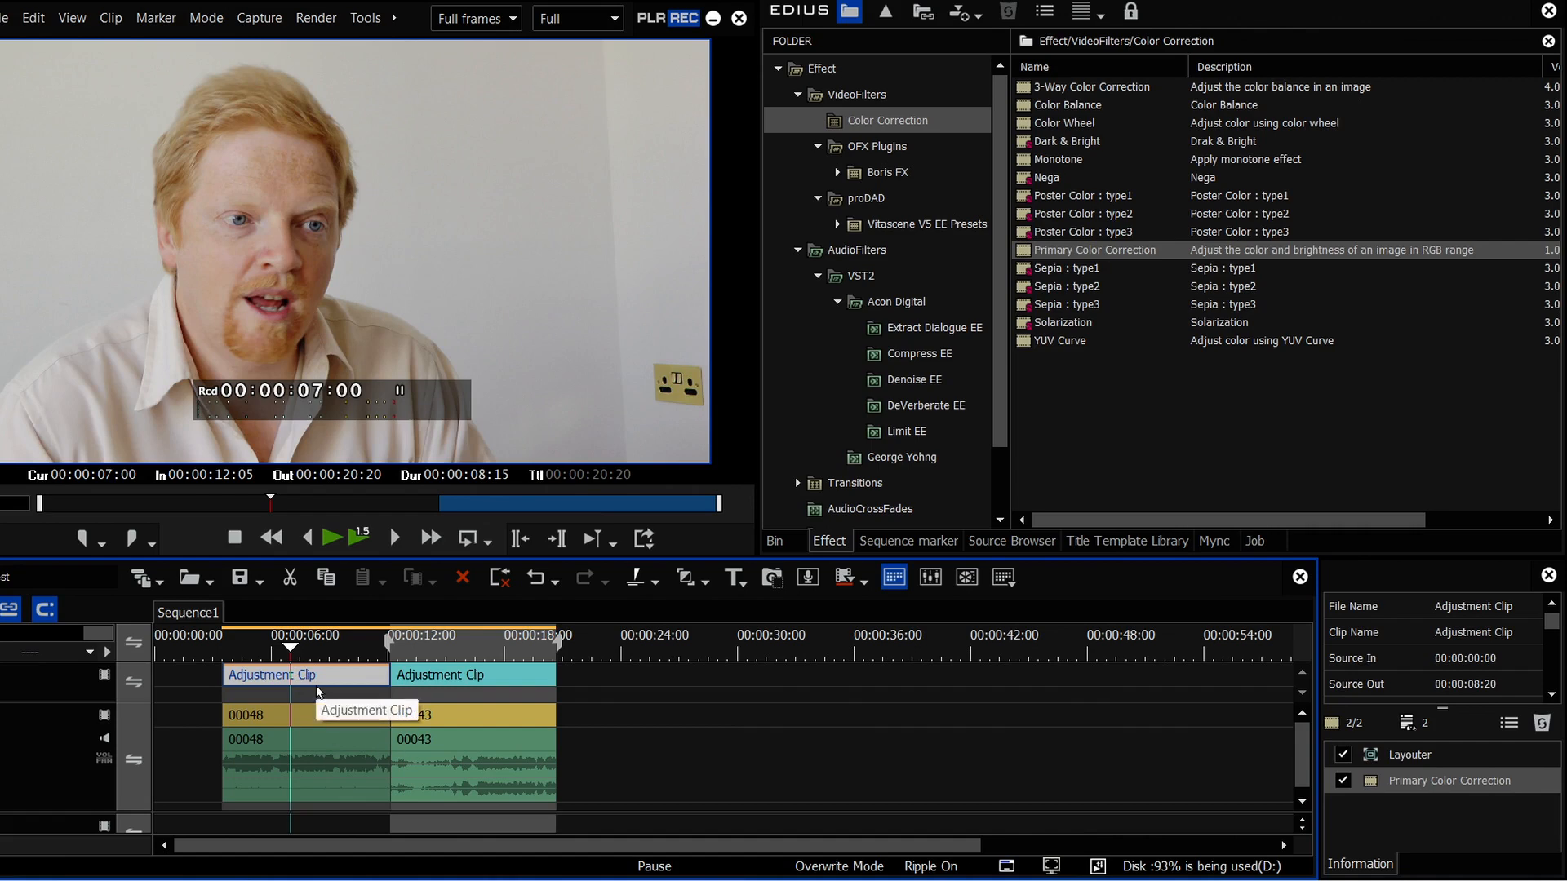
click(545, 729)
click(359, 710)
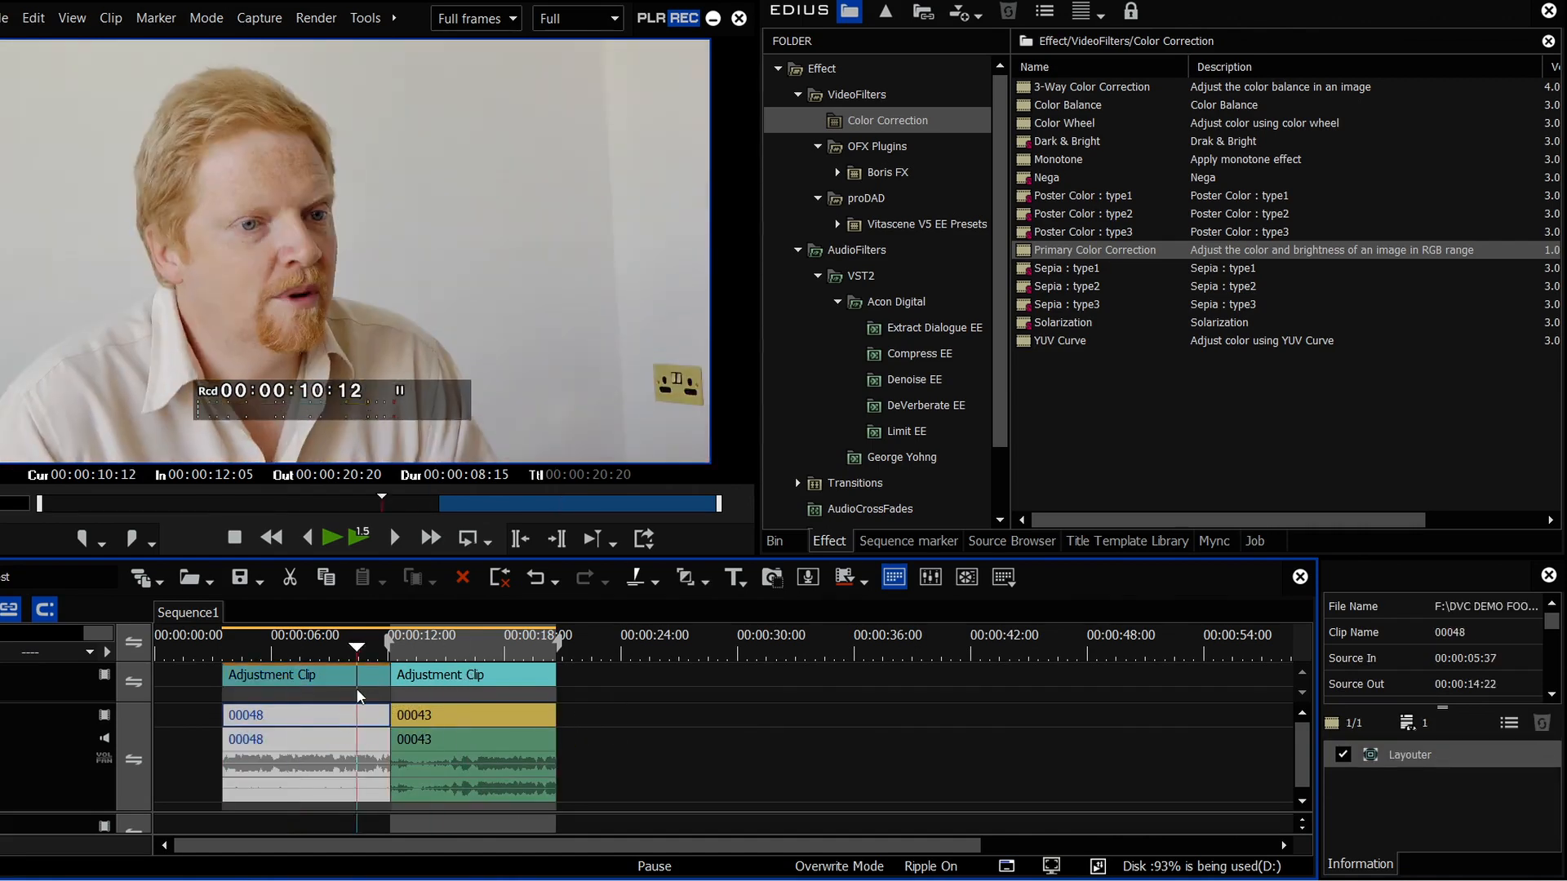
click(445, 696)
drag(441, 696, 438, 698)
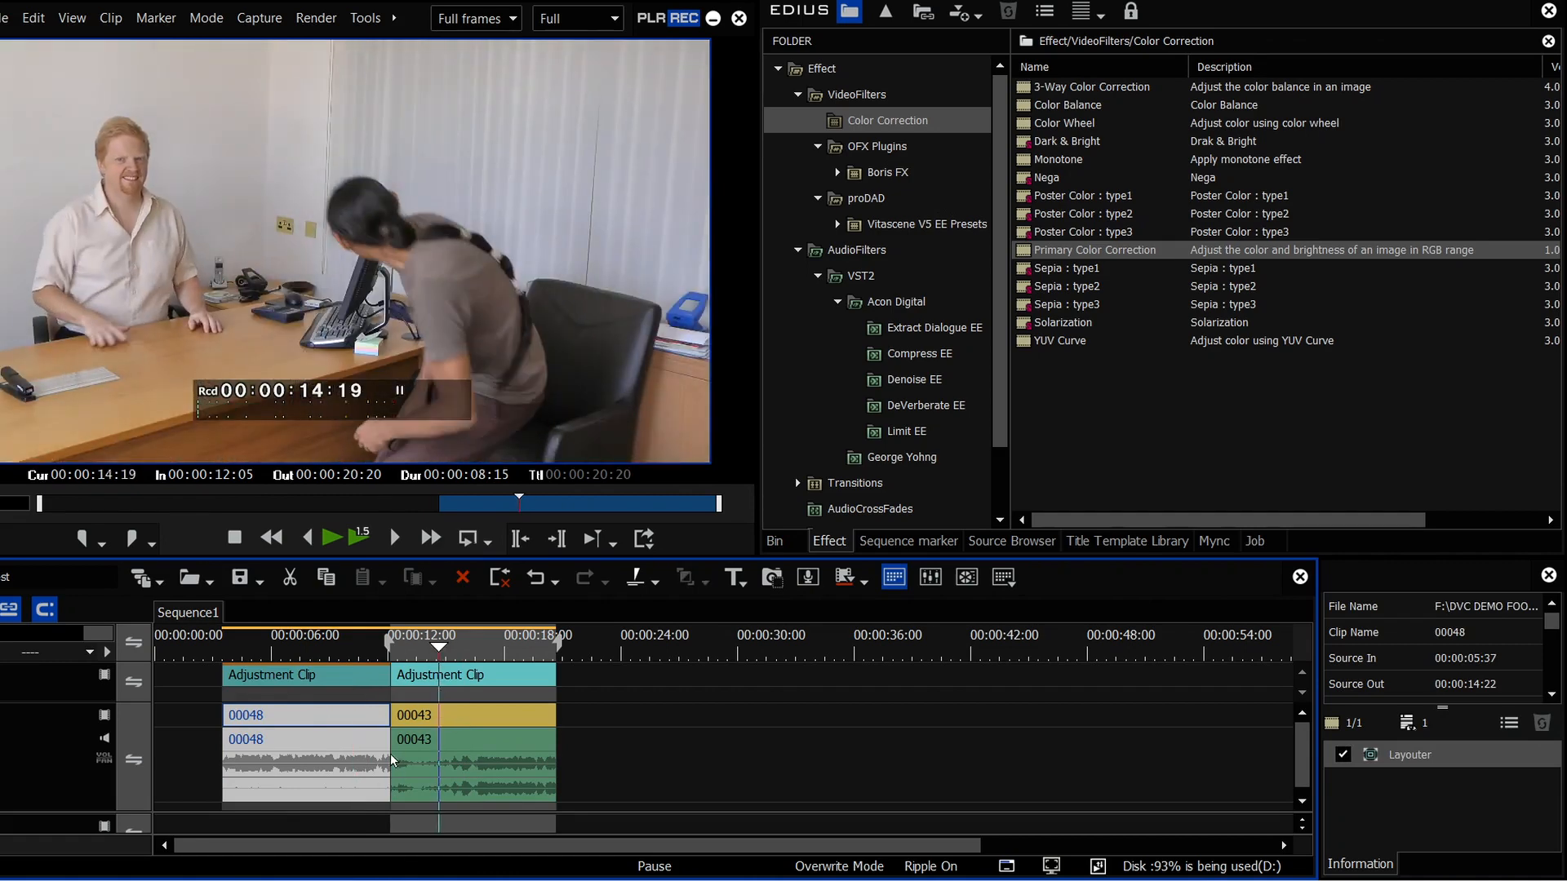
- Delete the adjustment clip above clip 00043 and extend the first adjustment clip to the end of clip 00043
click(486, 679)
key(Delete)
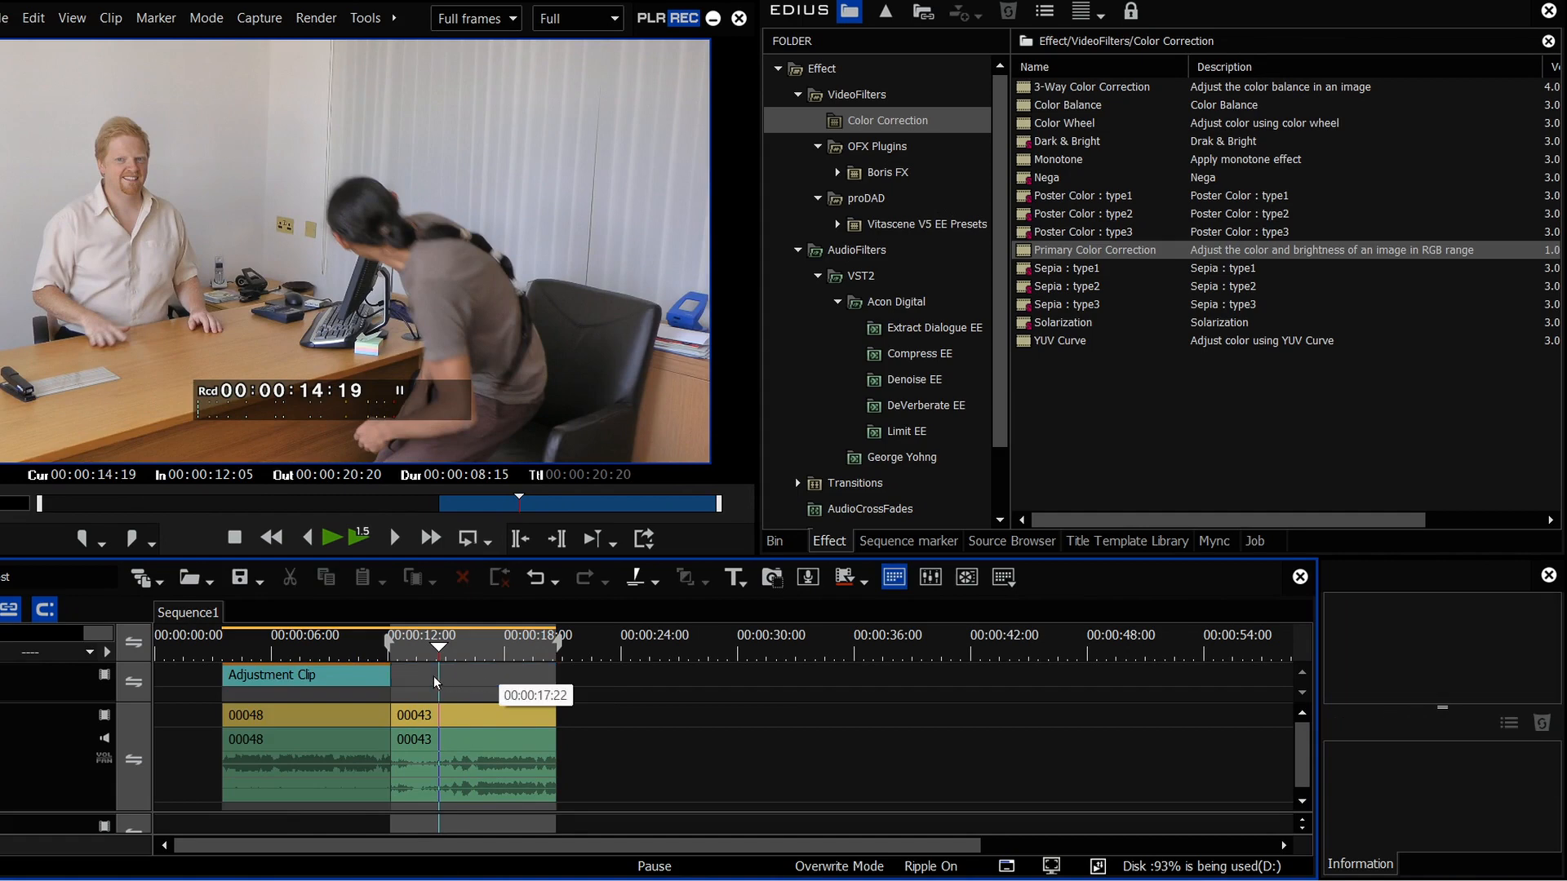
drag(390, 675, 555, 676)
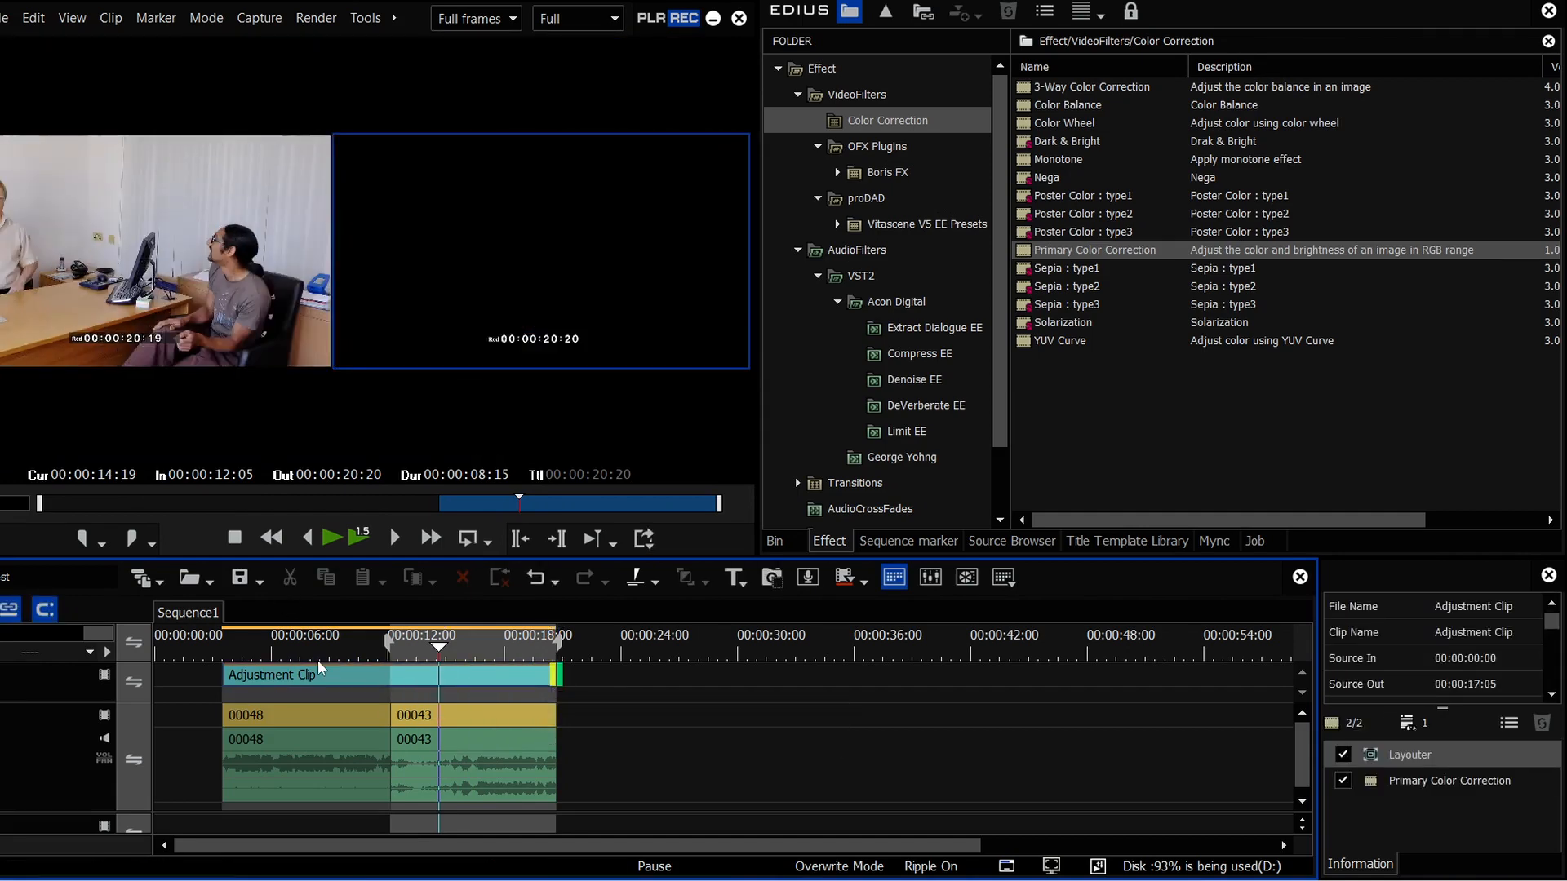
mouse_move(439, 698)
mouse_down()
mouse_move(491, 698)
mouse_move(360, 698)
mouse_move(442, 700)
mouse_up()
click(355, 674)
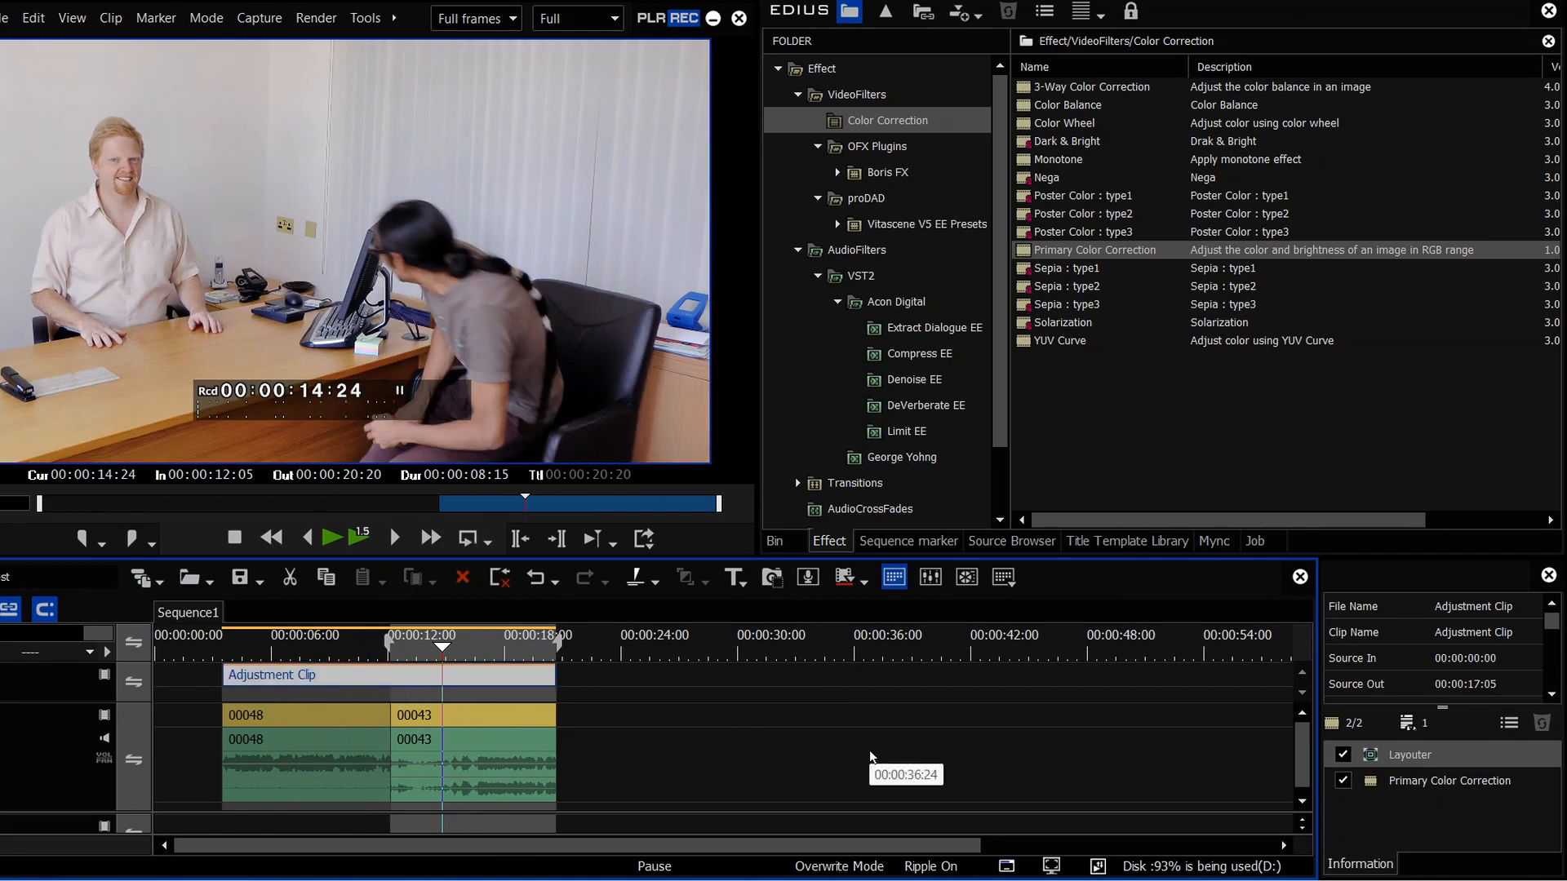
- Mark a short In to Out range in bin clip 00045 and place it between the adjustment clip and clip 00048
click(331, 645)
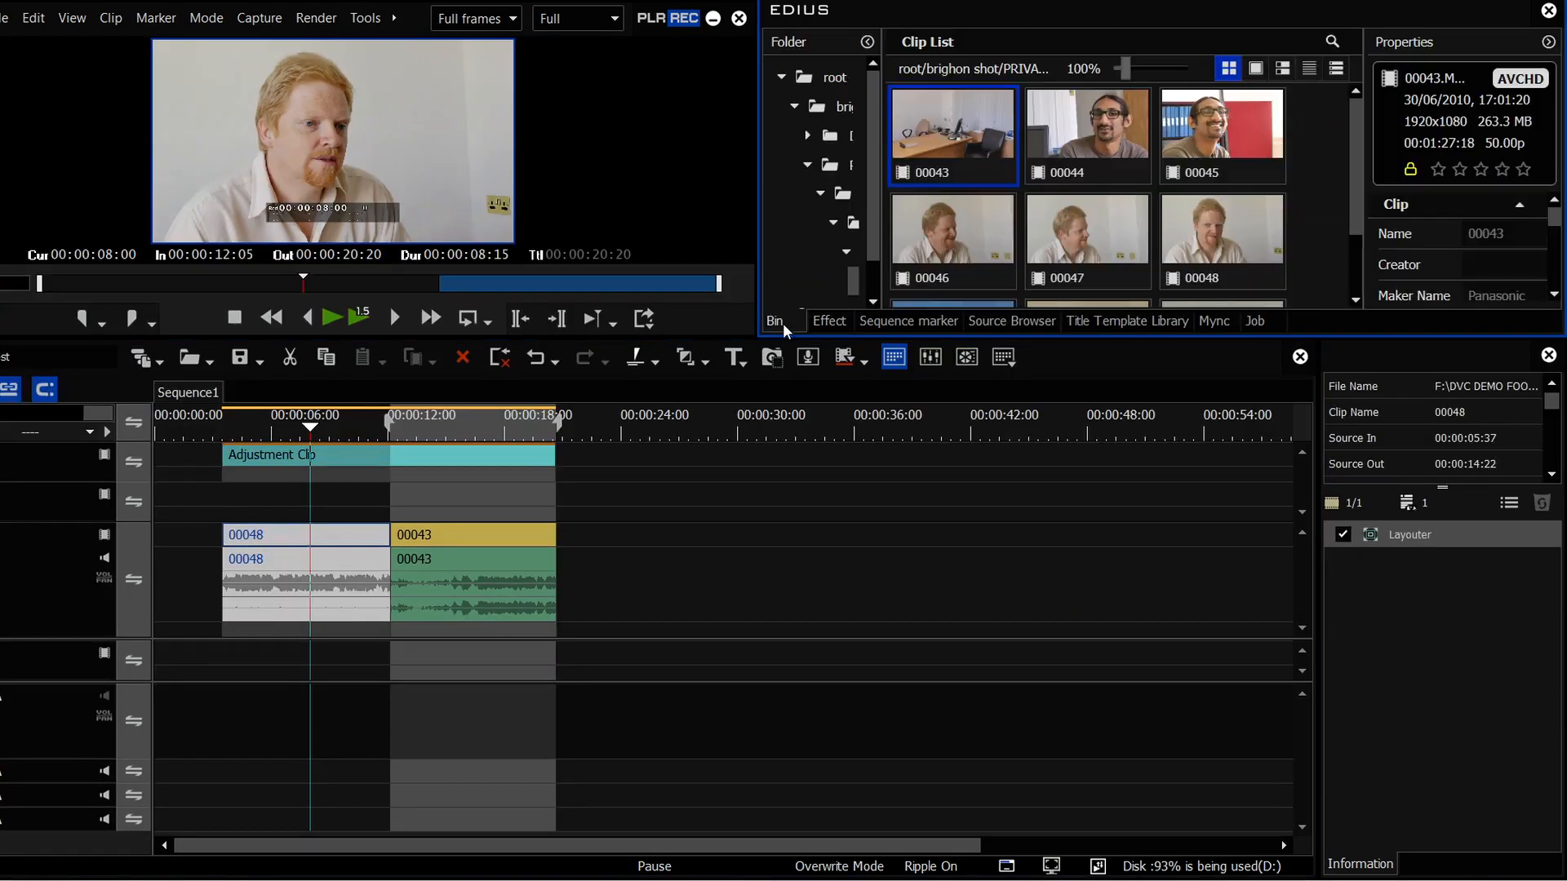
double_click(1216, 159)
click(184, 282)
key(i)
click(222, 283)
key(o)
drag(331, 143, 309, 506)
- Scale clip 00045 down in Layouter to a picture-in-picture in the frame's upper right, with the playhead at 00:00:09:01
click(251, 430)
drag(255, 437, 330, 430)
double_click(1410, 535)
click(1390, 751)
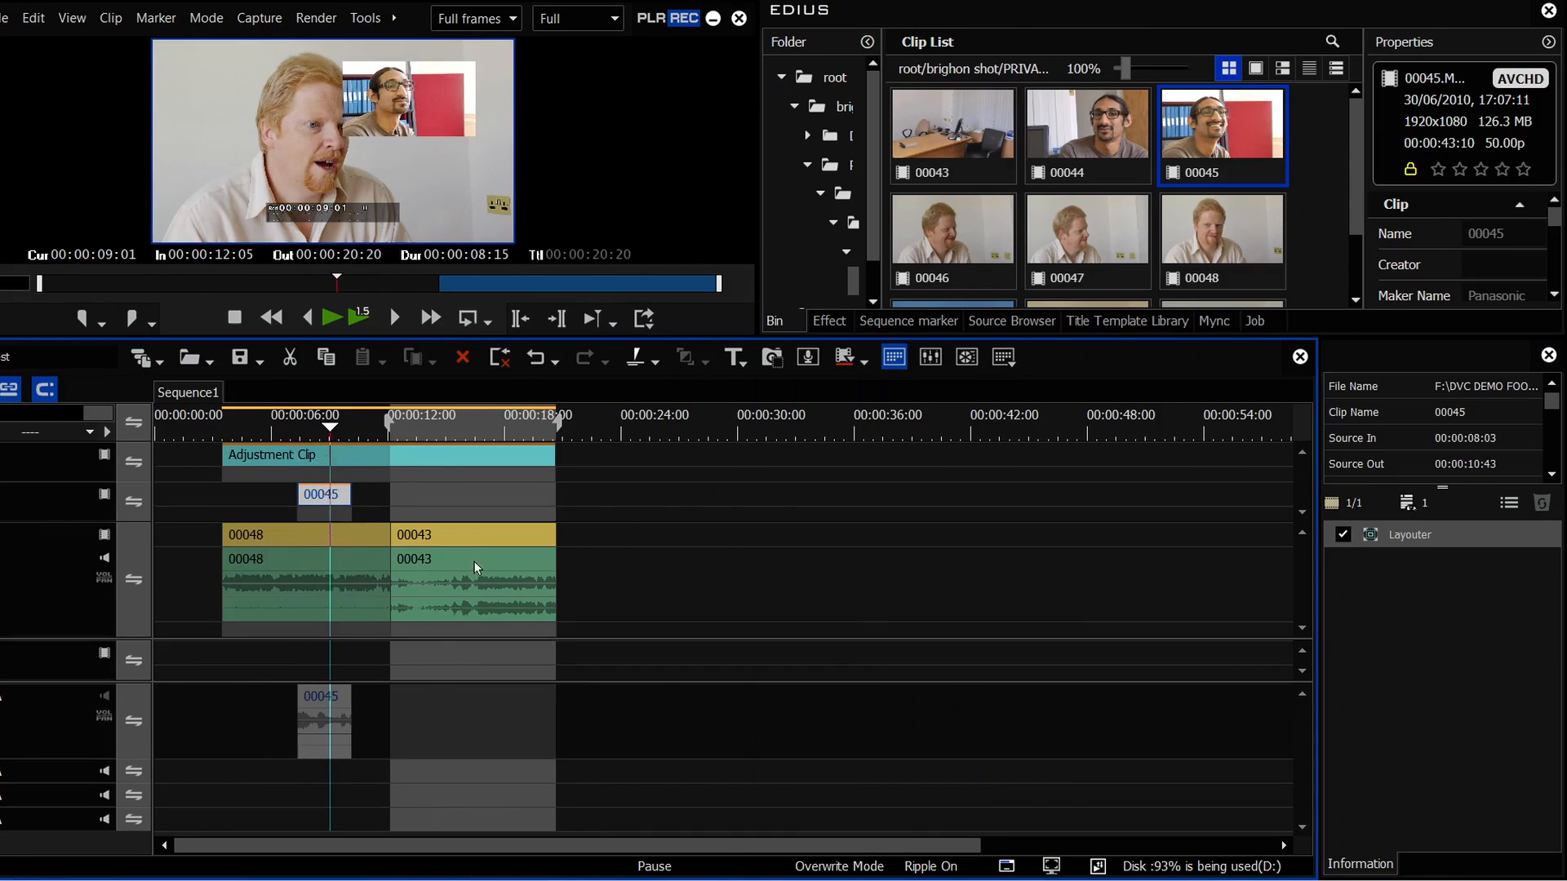
- In the adjustment clip's Layouter, shrink the whole picture to 69.55% and position it at X 5.37%, Y -7.50%
click(340, 462)
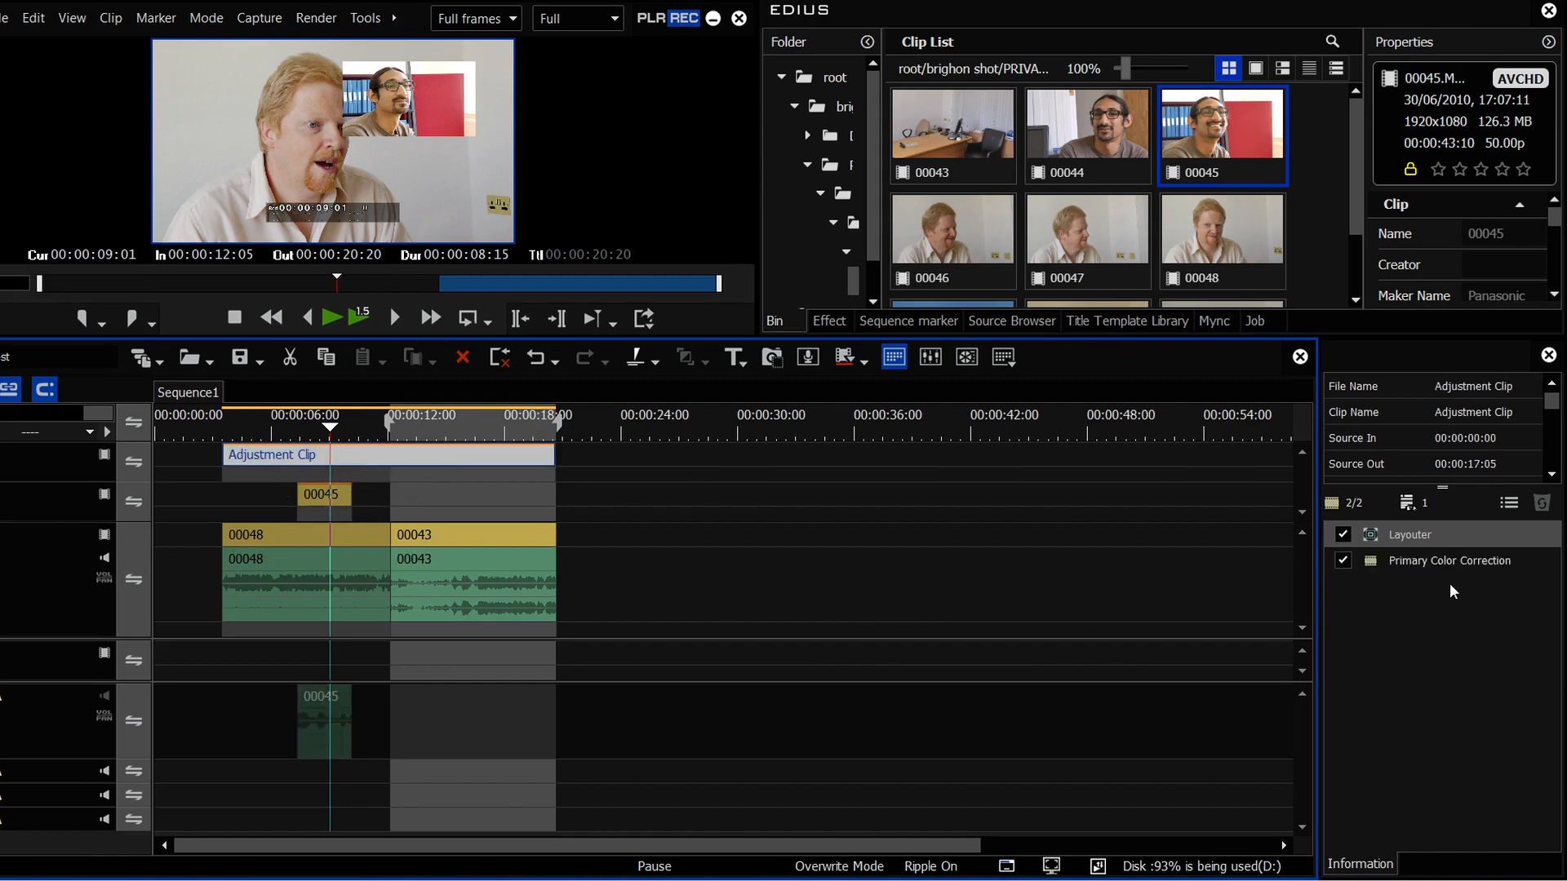
click(1421, 542)
double_click(1421, 544)
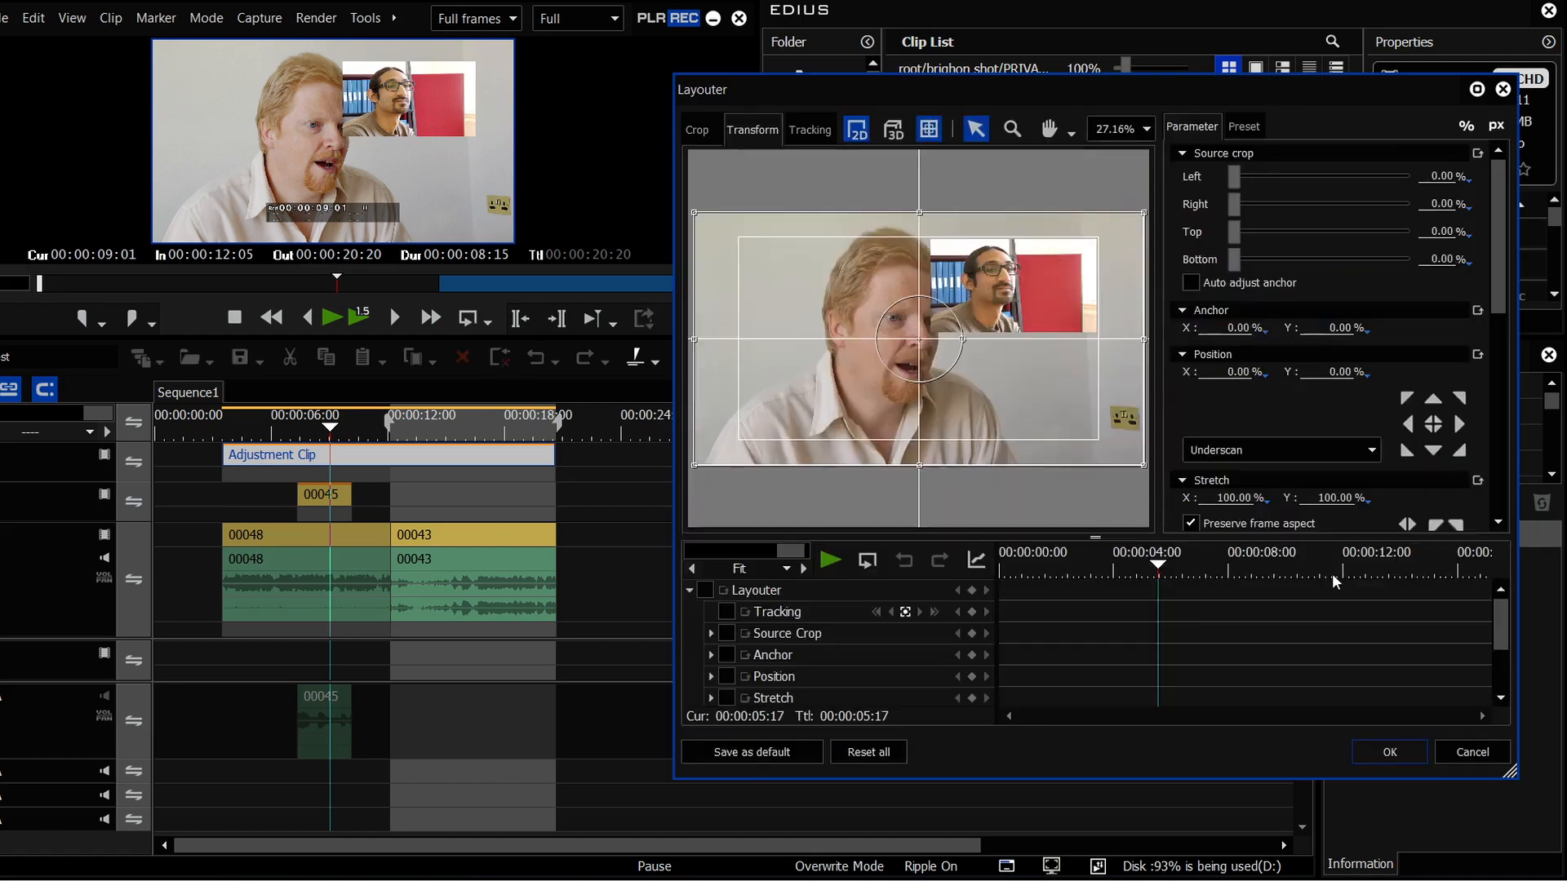
drag(1087, 439, 1003, 359)
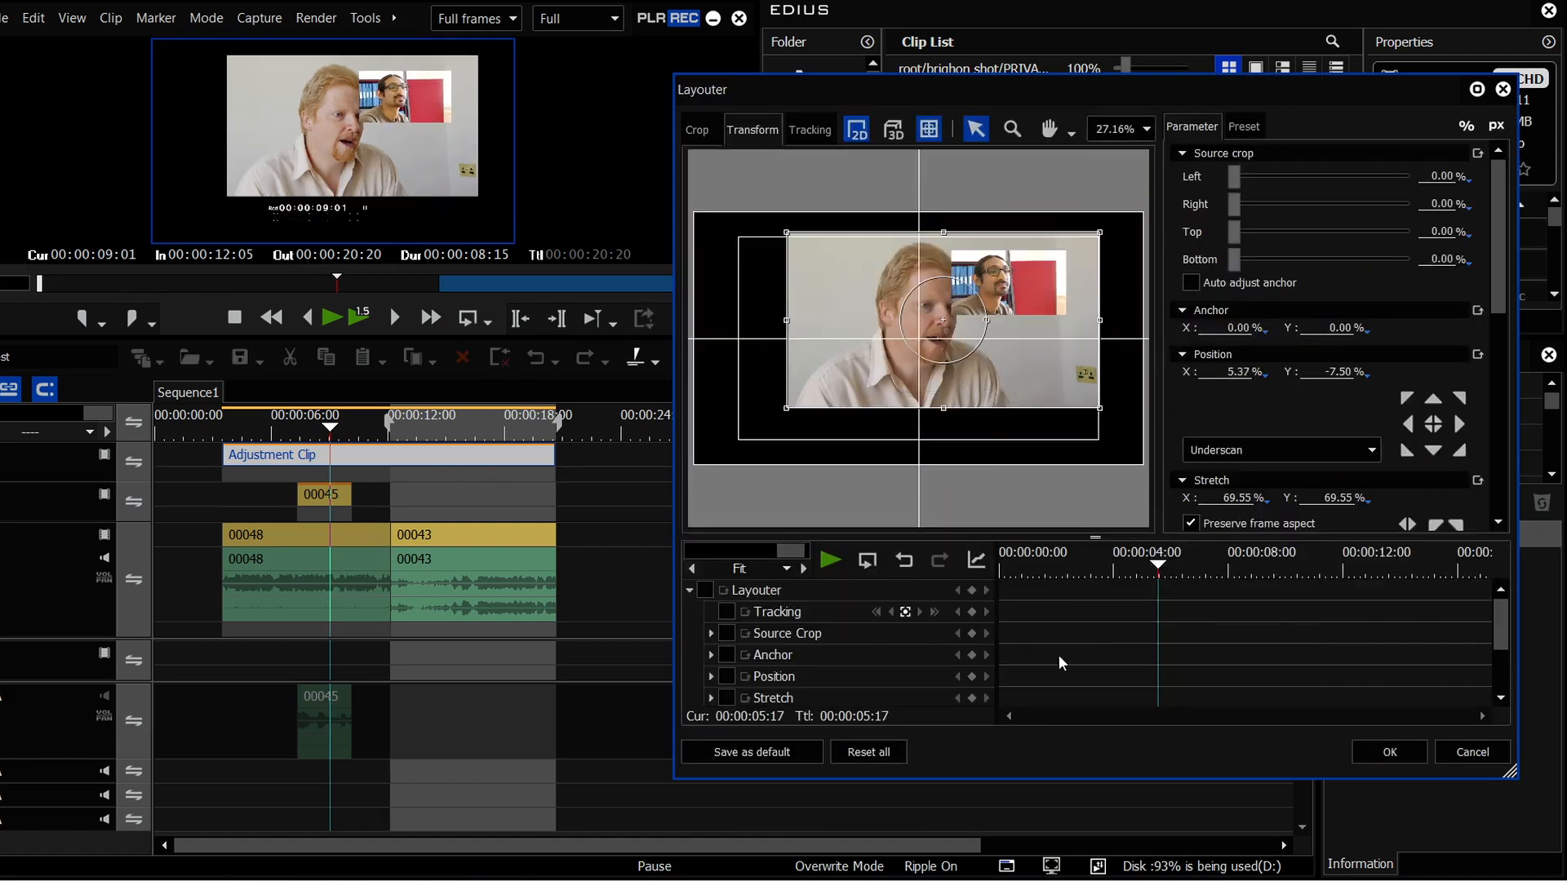
click(1373, 747)
- Park the playhead at 00:00:07:10 and examine the effects on clip 00045, clip 00048 and the adjustment clip
drag(329, 434, 298, 451)
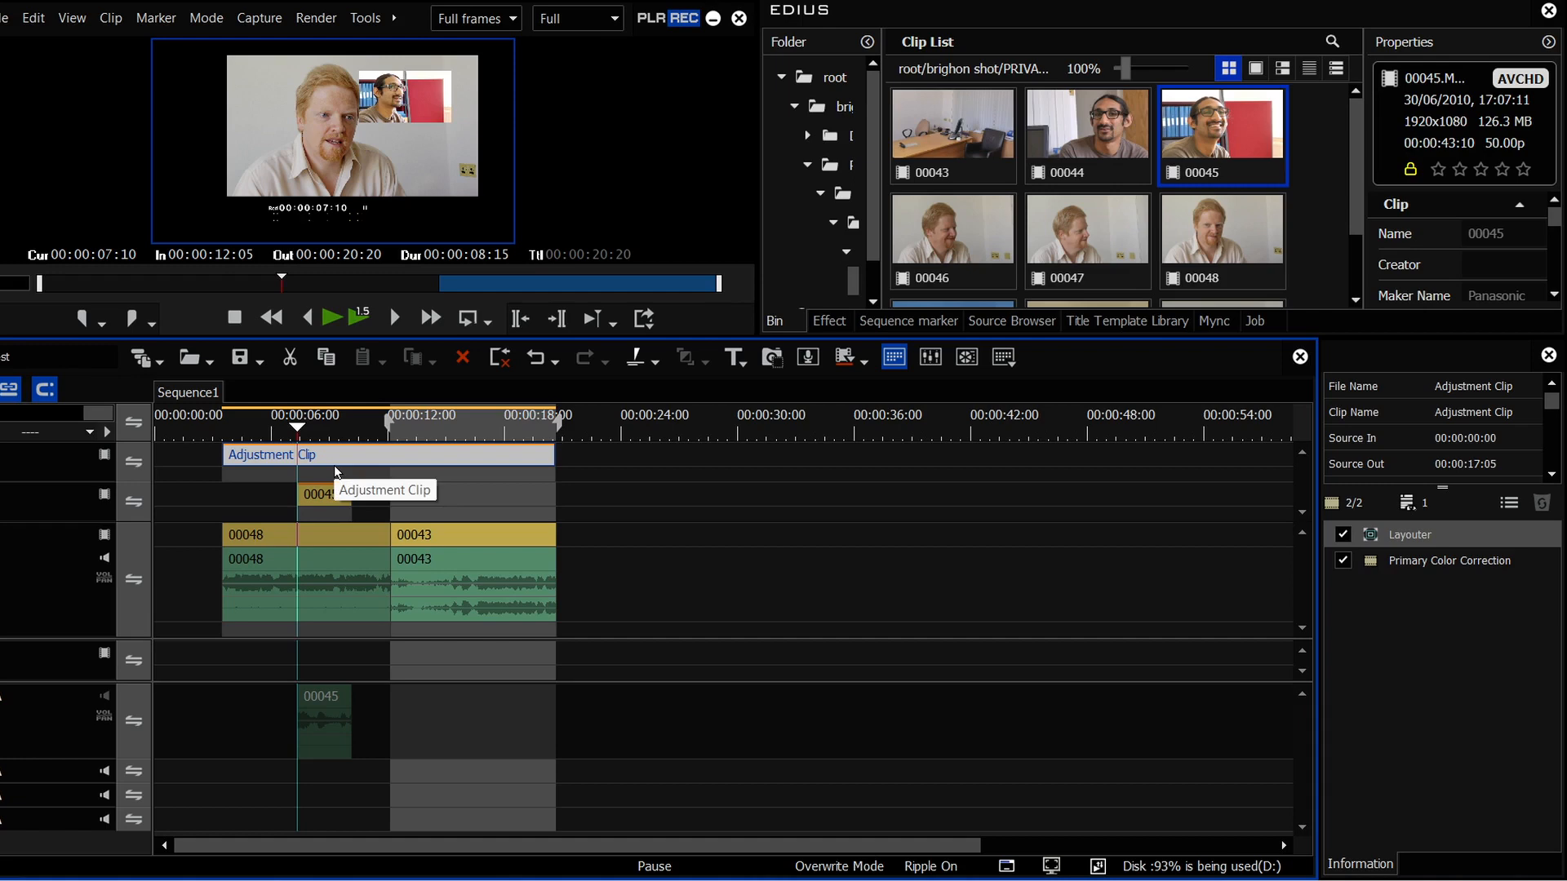
click(318, 493)
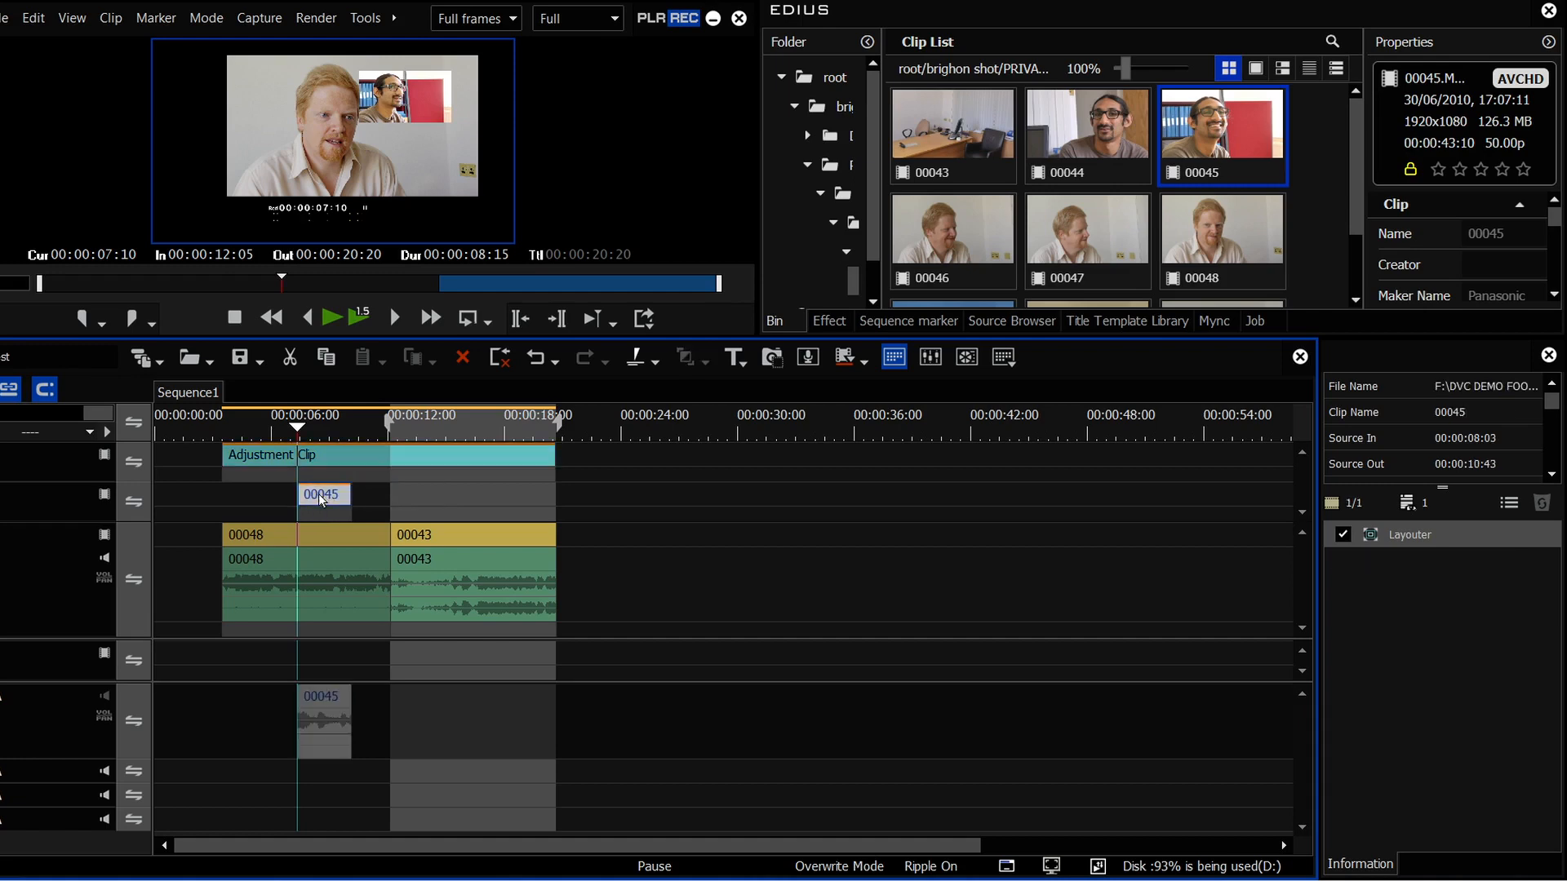
click(320, 535)
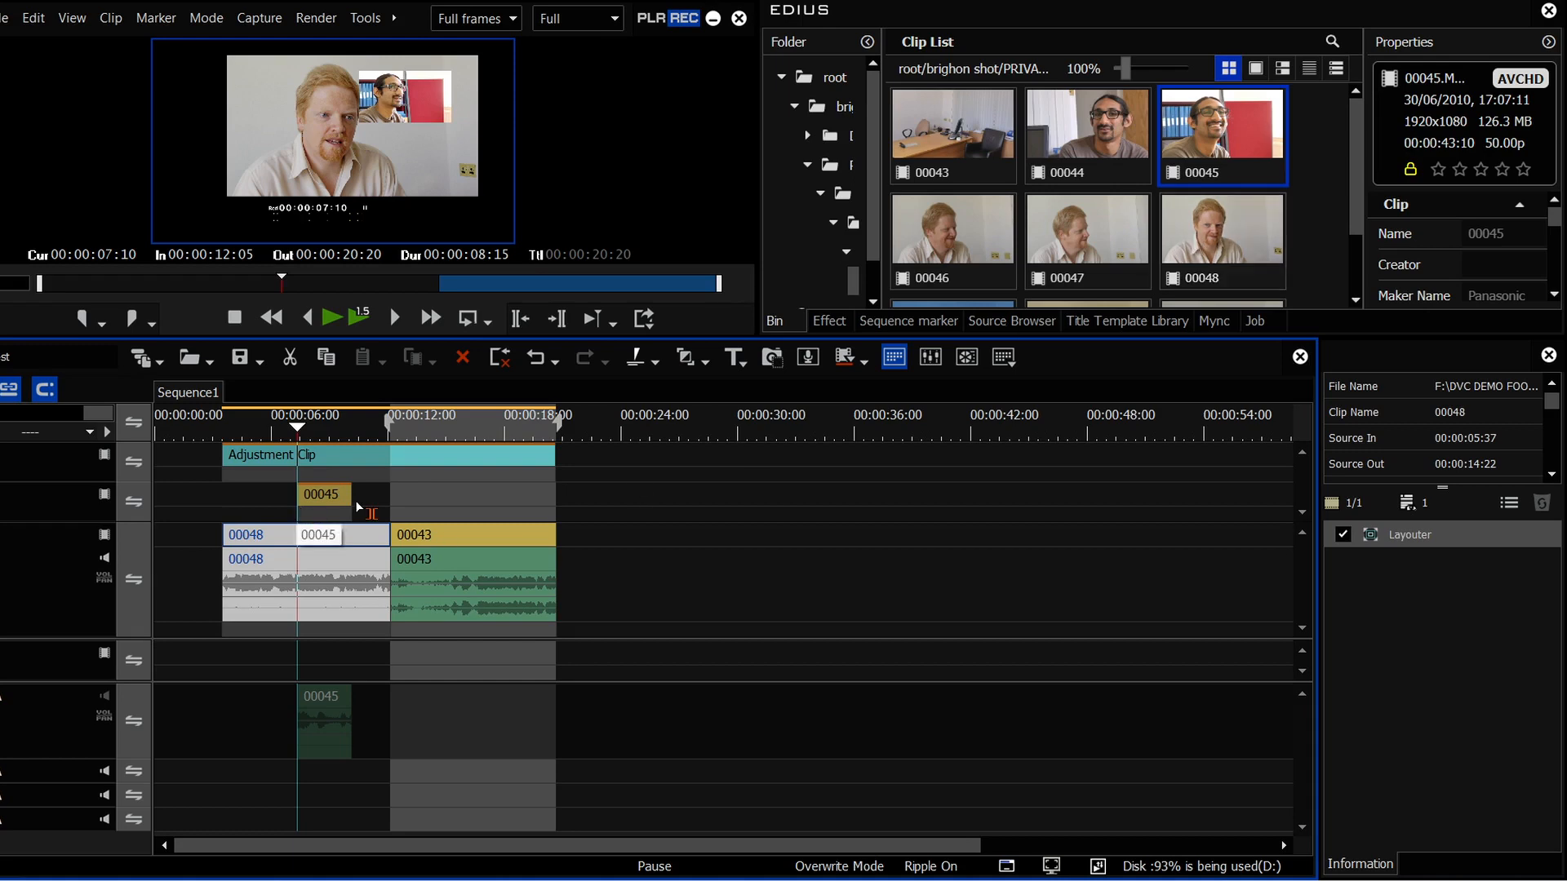
click(301, 465)
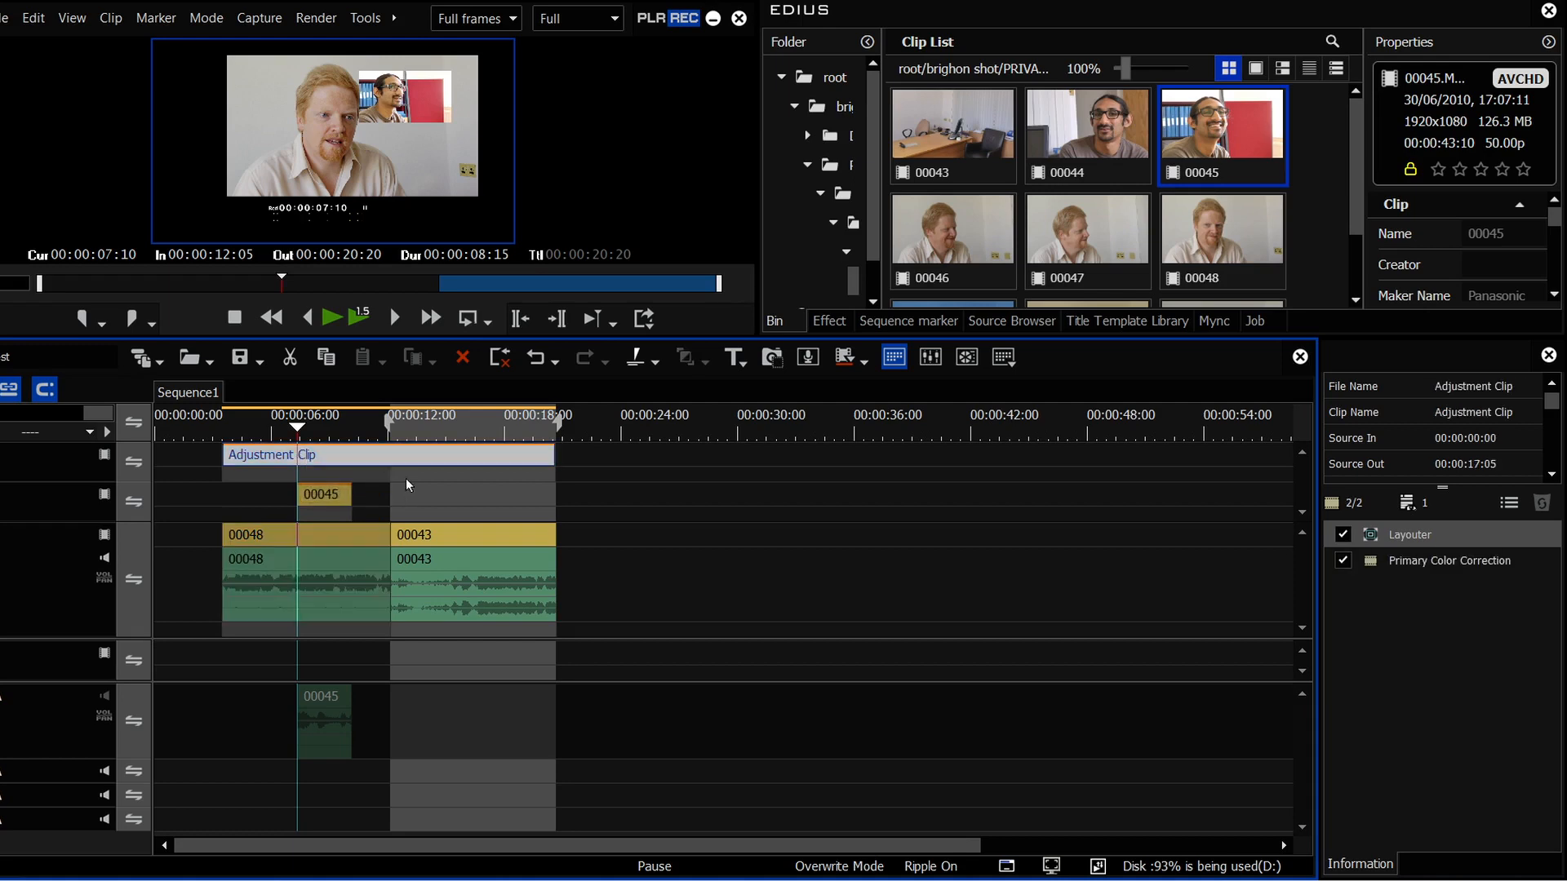
click(1415, 567)
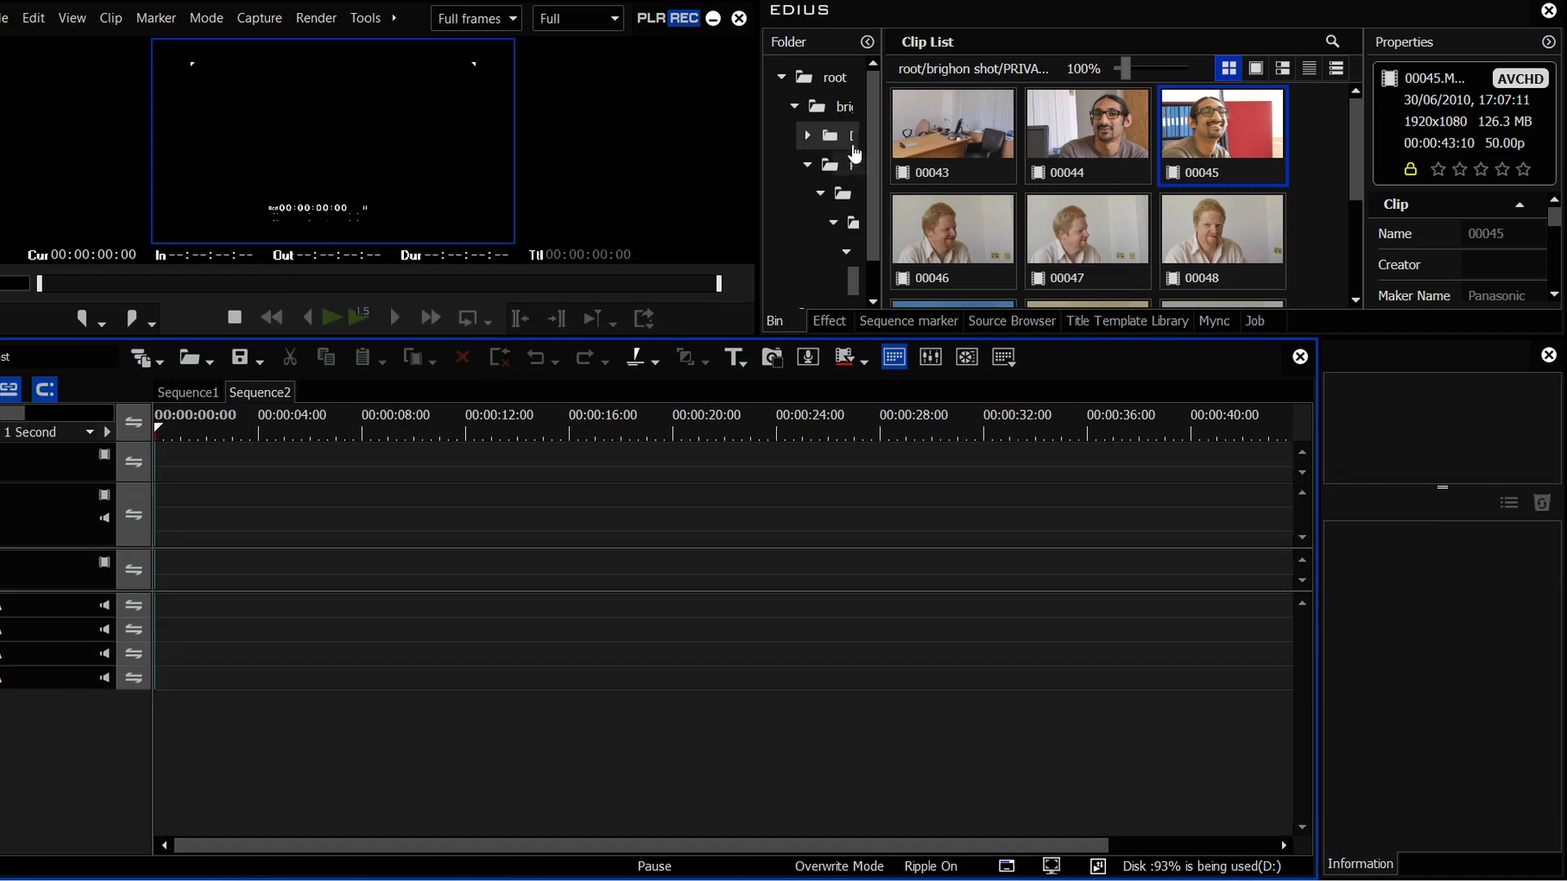
- Nest Sequence1 from the root bin folder into Sequence2's timeline and park the playhead at 00:00:11:01
drag(951, 301, 250, 495)
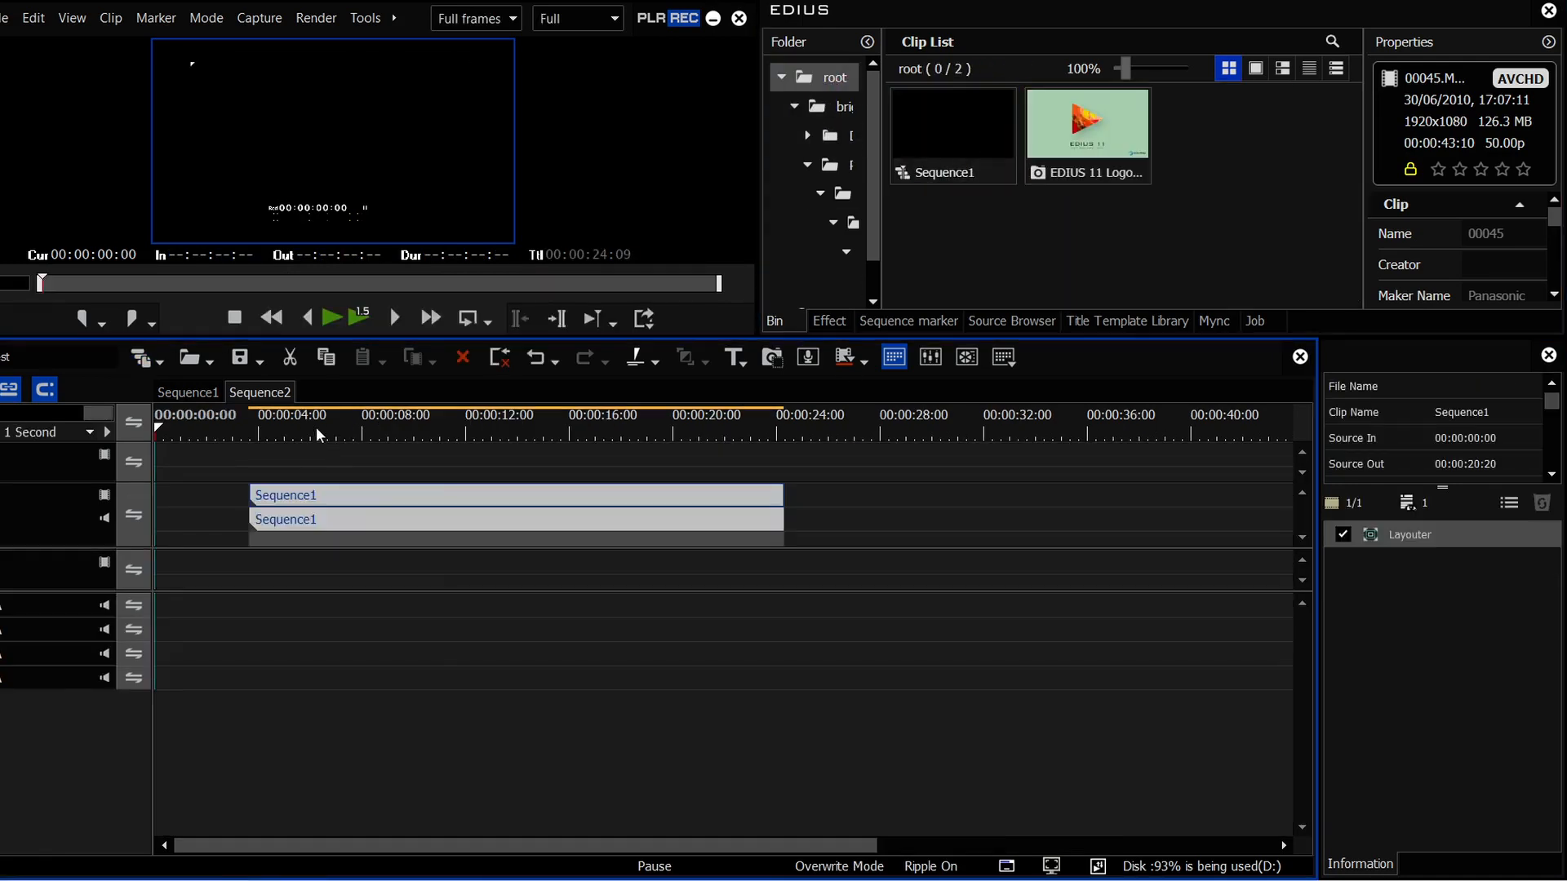
drag(318, 433, 440, 433)
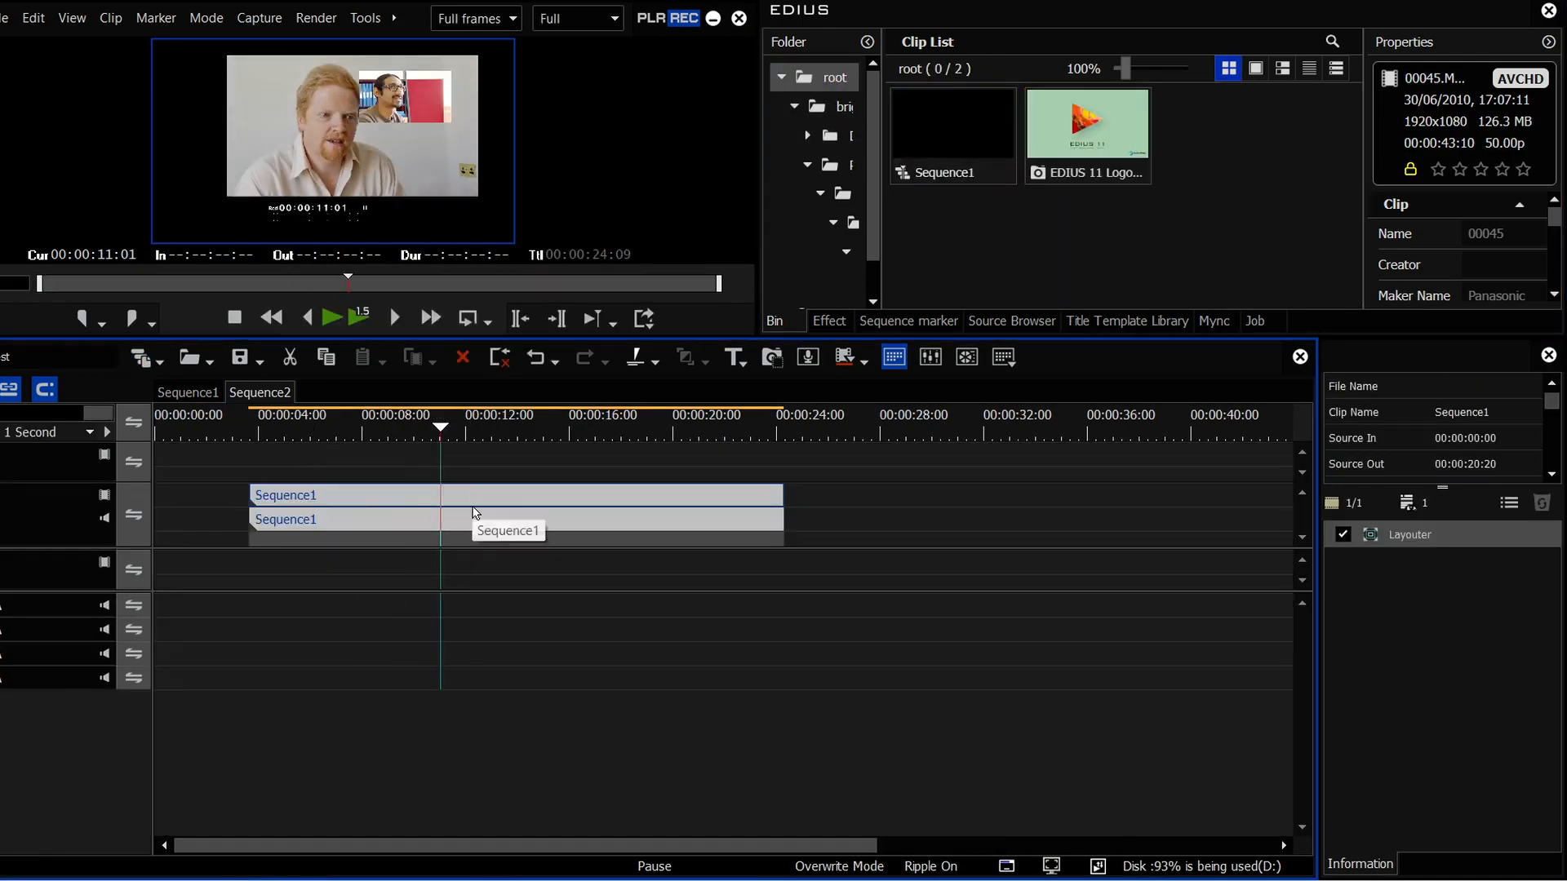
- Compare the layered clips in Sequence1 with the nested clip in Sequence2, ending in Sequence1
click(208, 395)
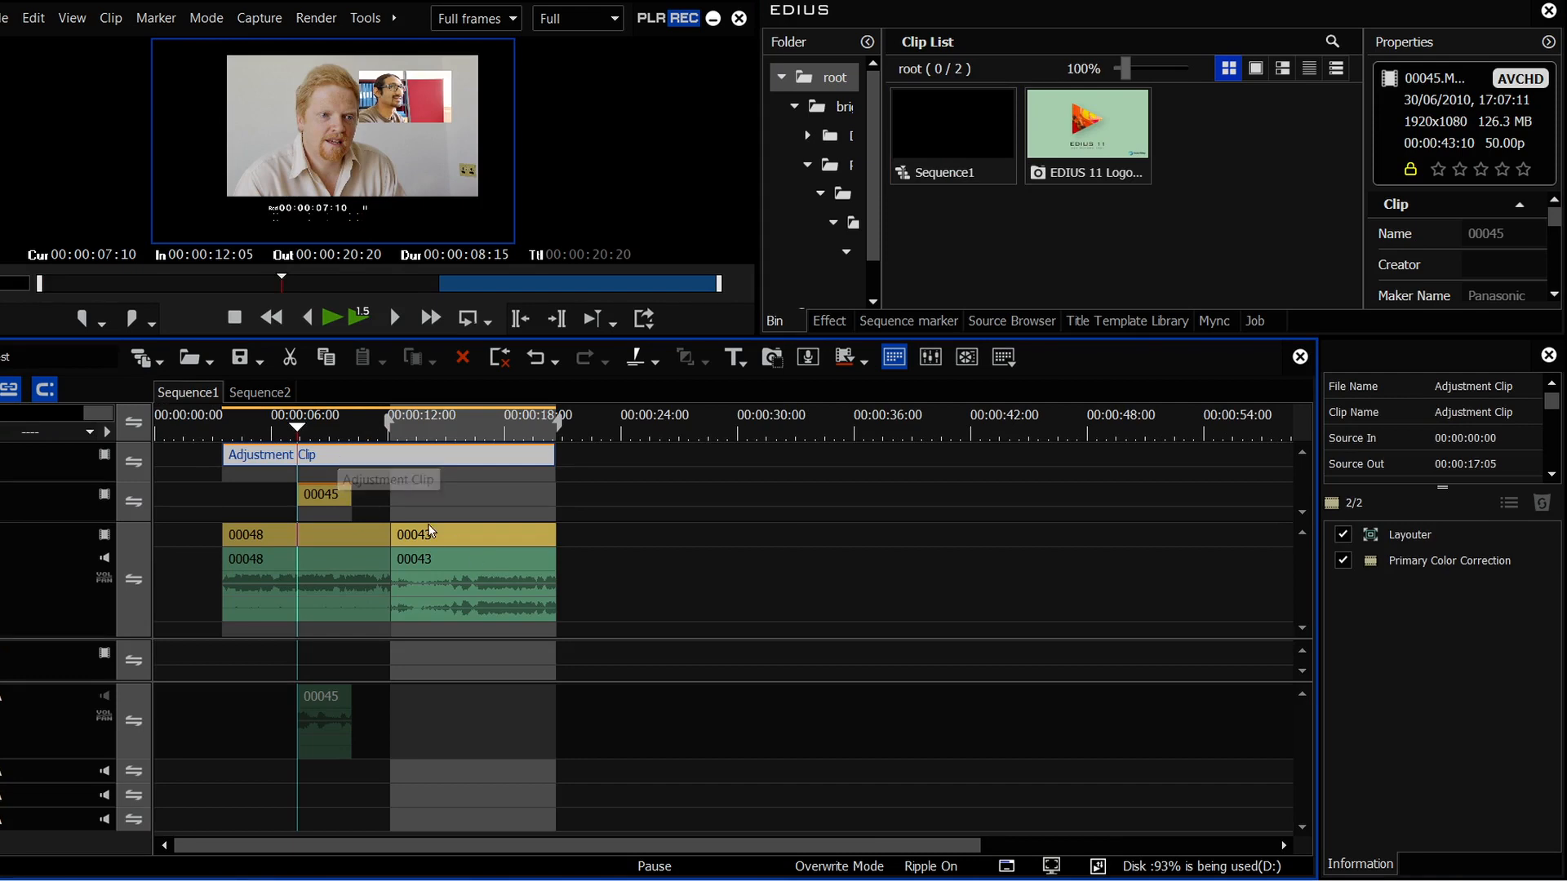
click(255, 393)
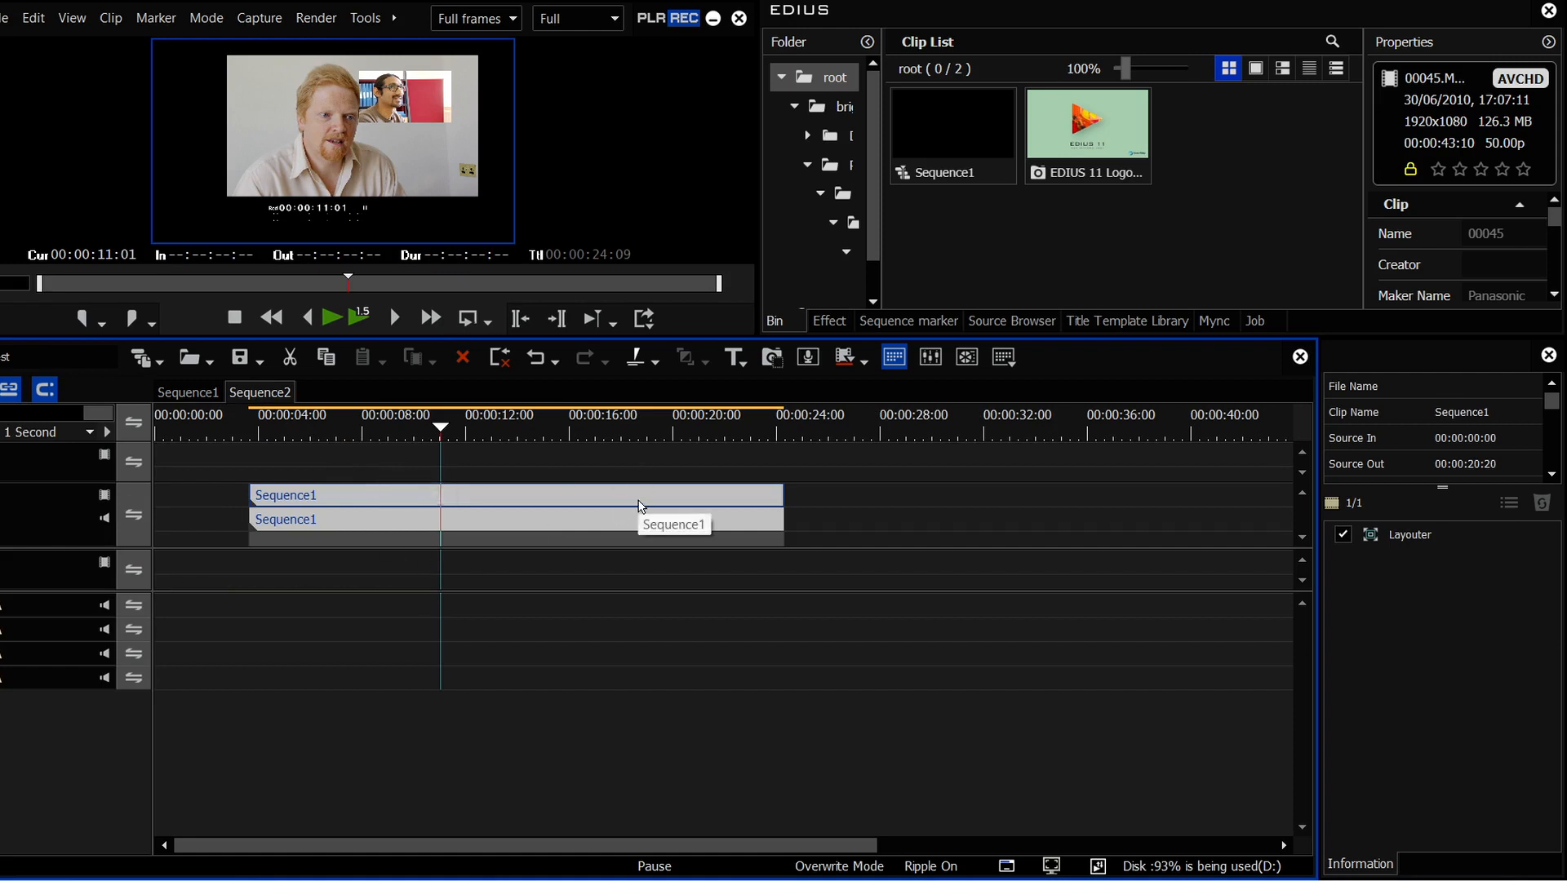
click(200, 394)
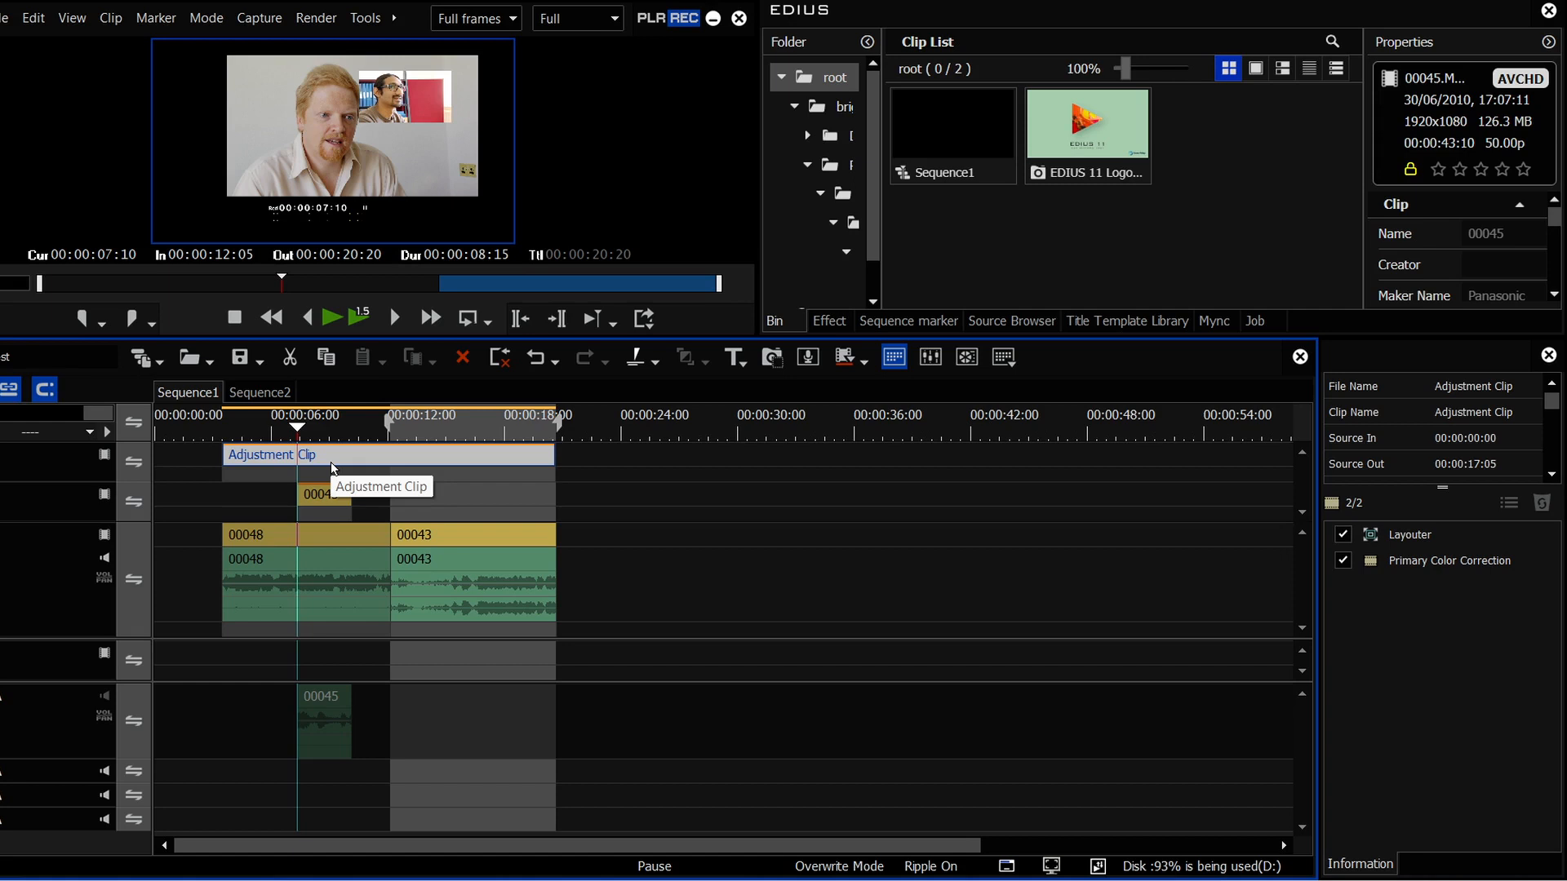
- Add a video track above the existing adjustment clip's track in Sequence1
right_click(29, 470)
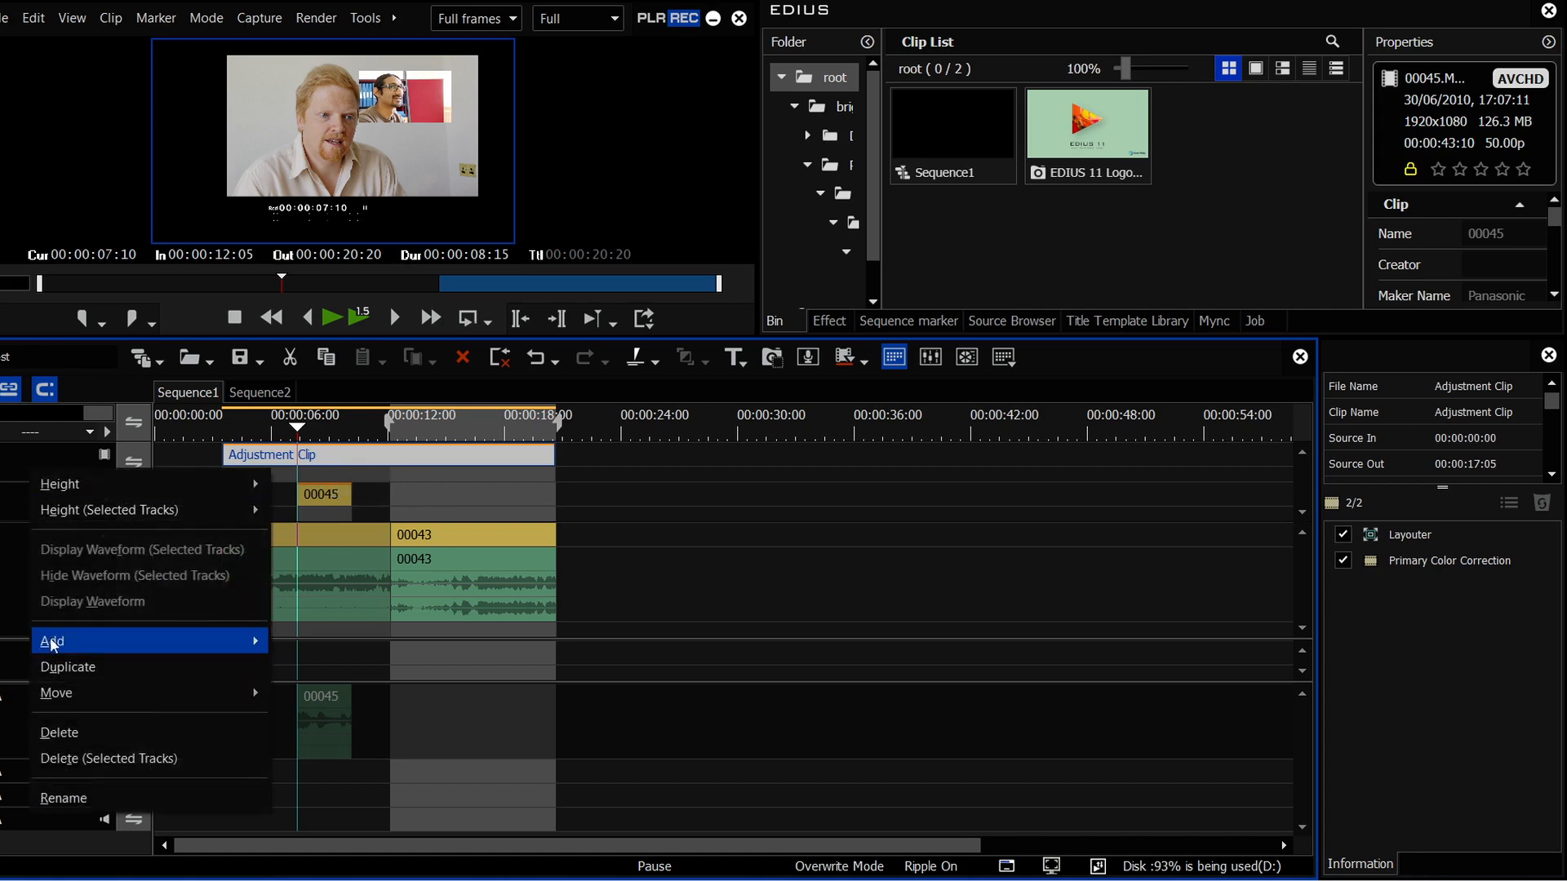
click(310, 665)
click(595, 709)
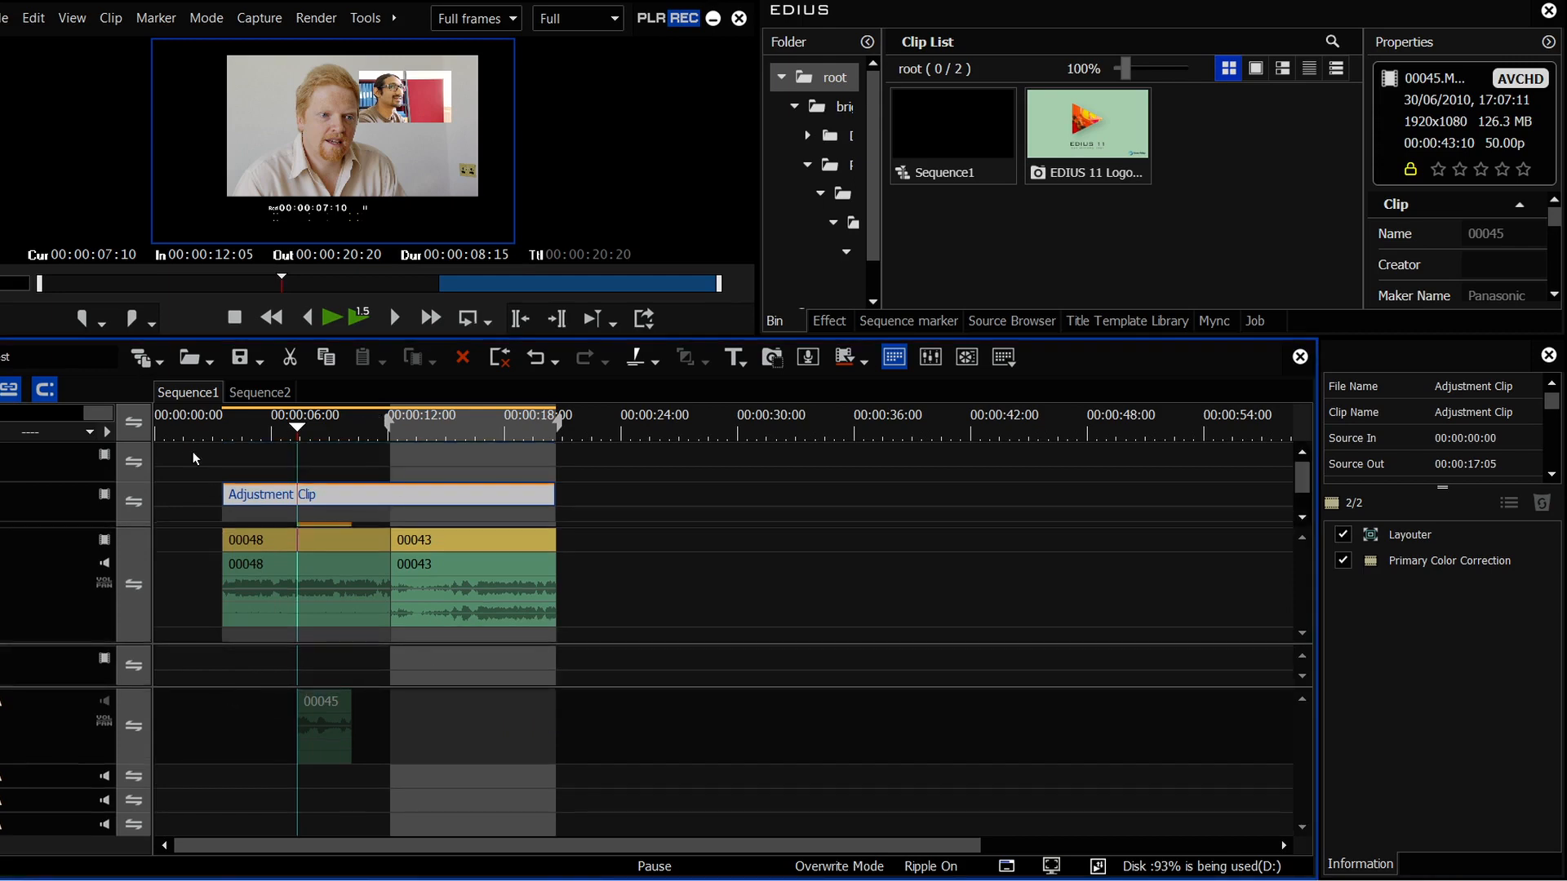
- Mark In at 00:00:00:00 and Out at 00:00:46:04, and fill that range on the new track with an adjustment clip
key(Home)
key(i)
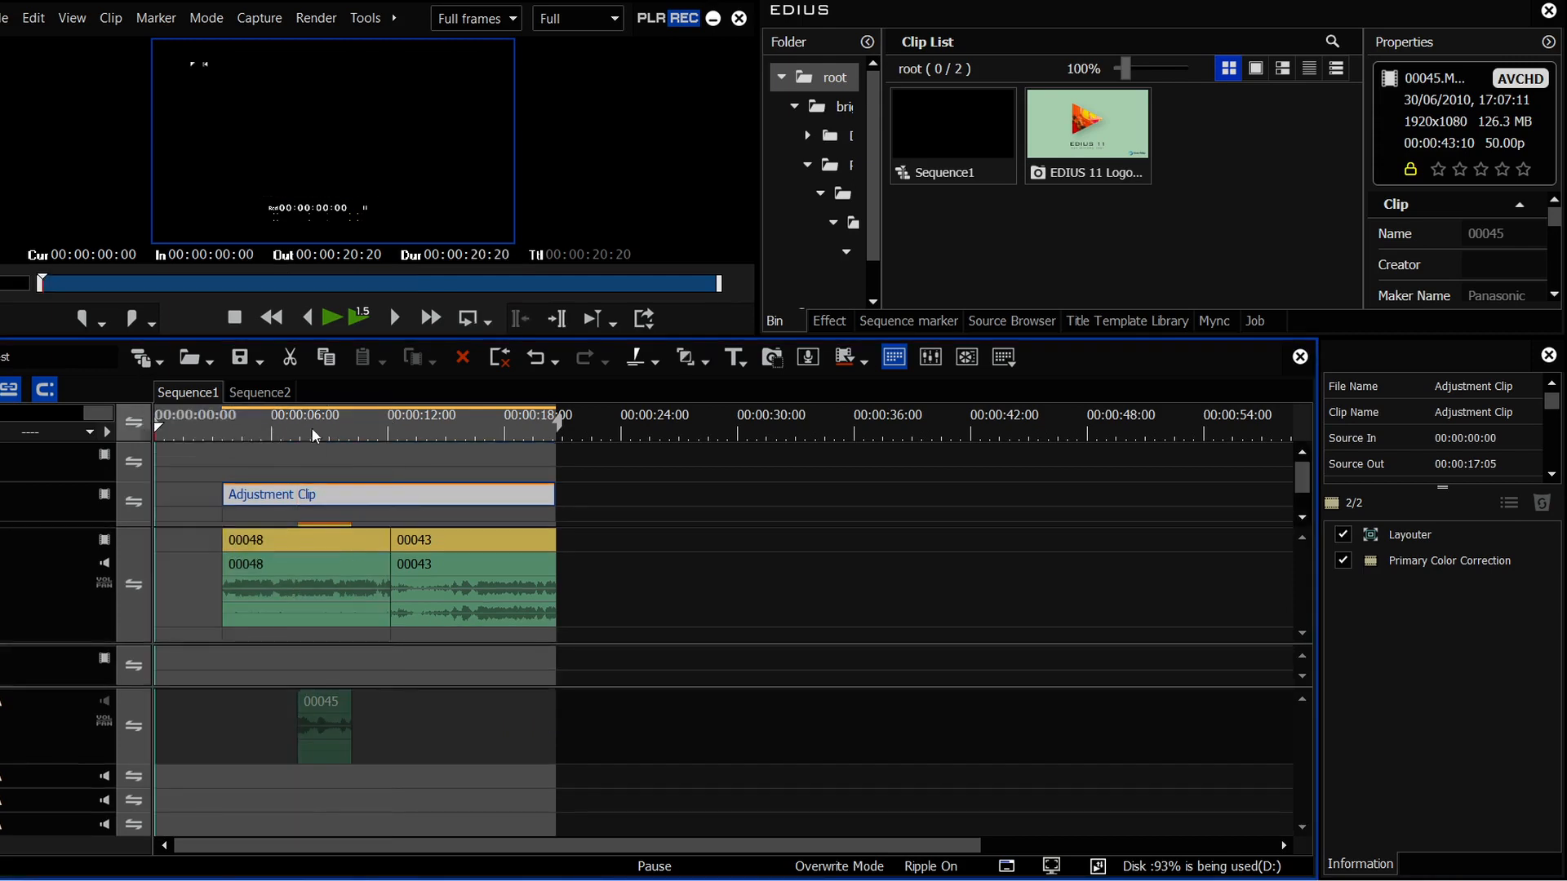
click(1051, 441)
key(o)
right_click(727, 440)
click(728, 445)
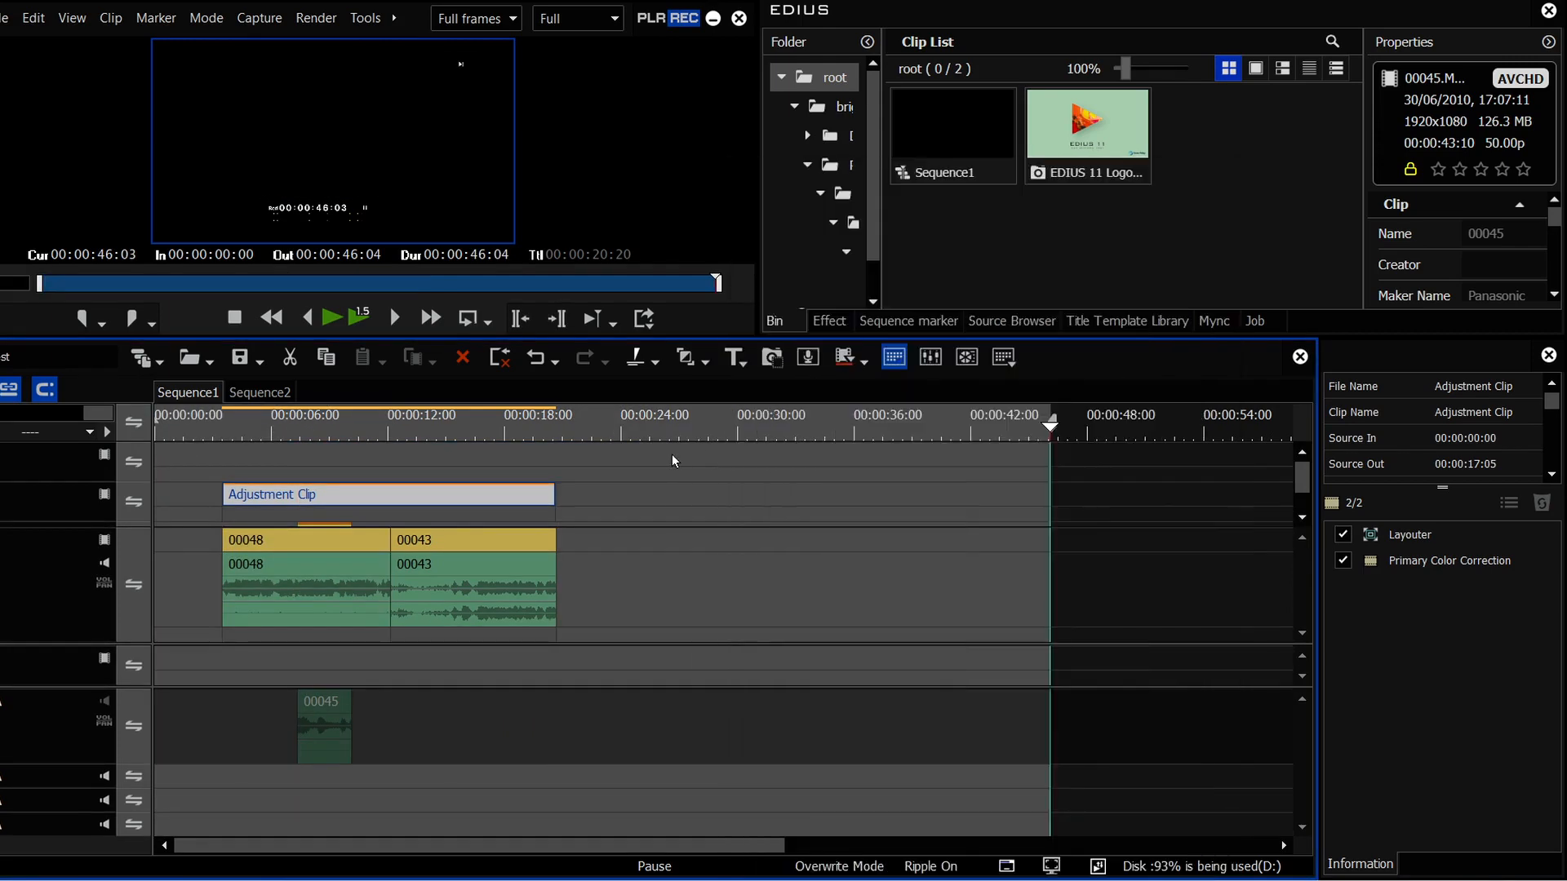
right_click(676, 457)
mouse_move(723, 477)
click(1012, 548)
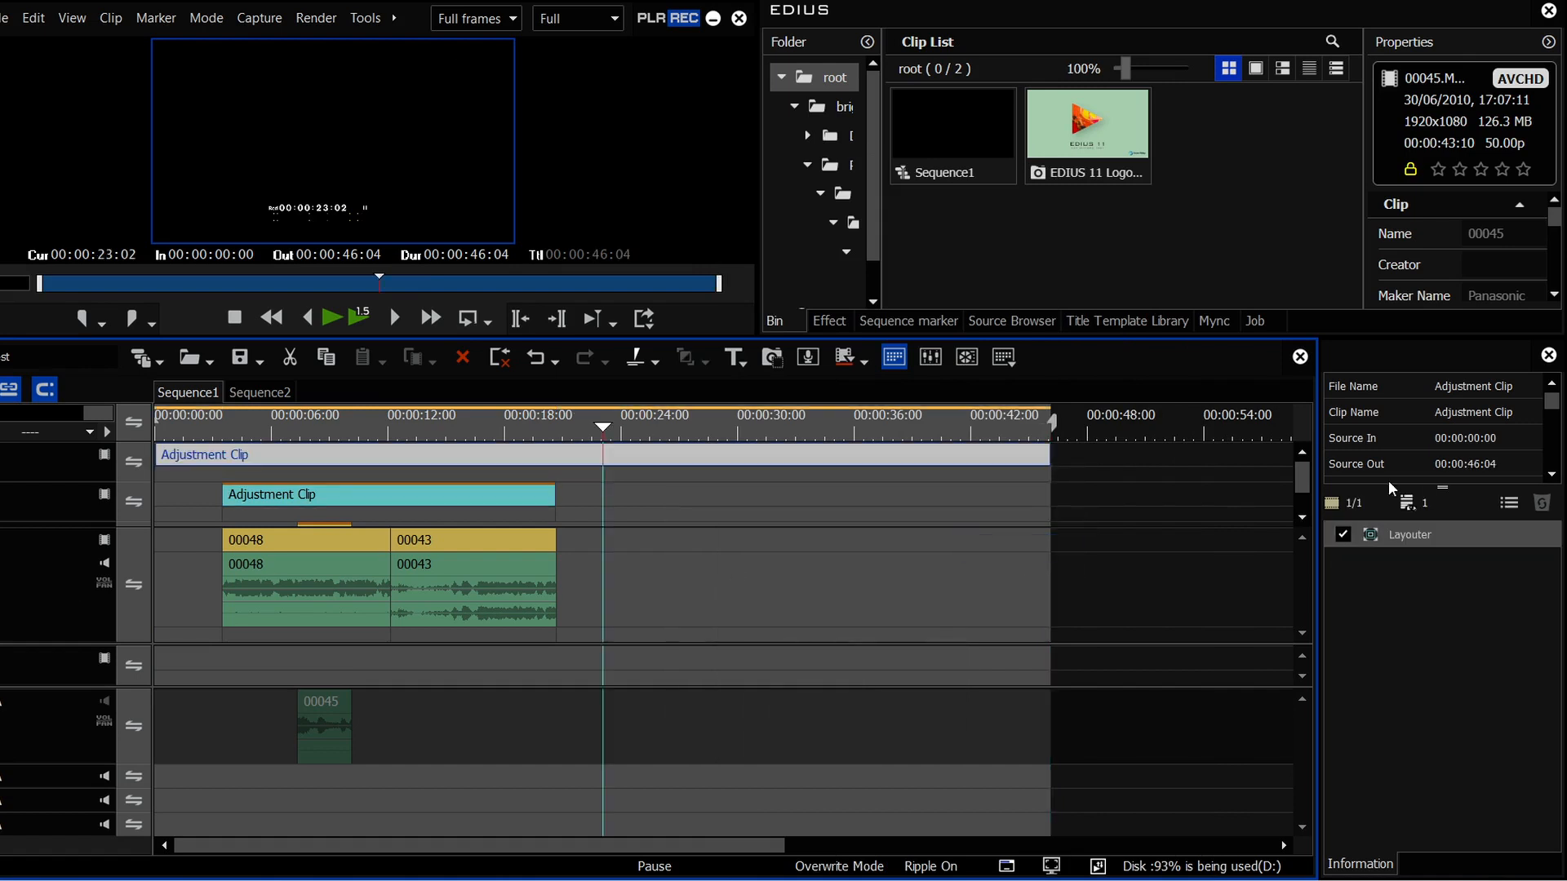
- Apply the Old Movie/Film video filter to the full-length adjustment clip in Sequence1 and open the filter's settings
click(818, 322)
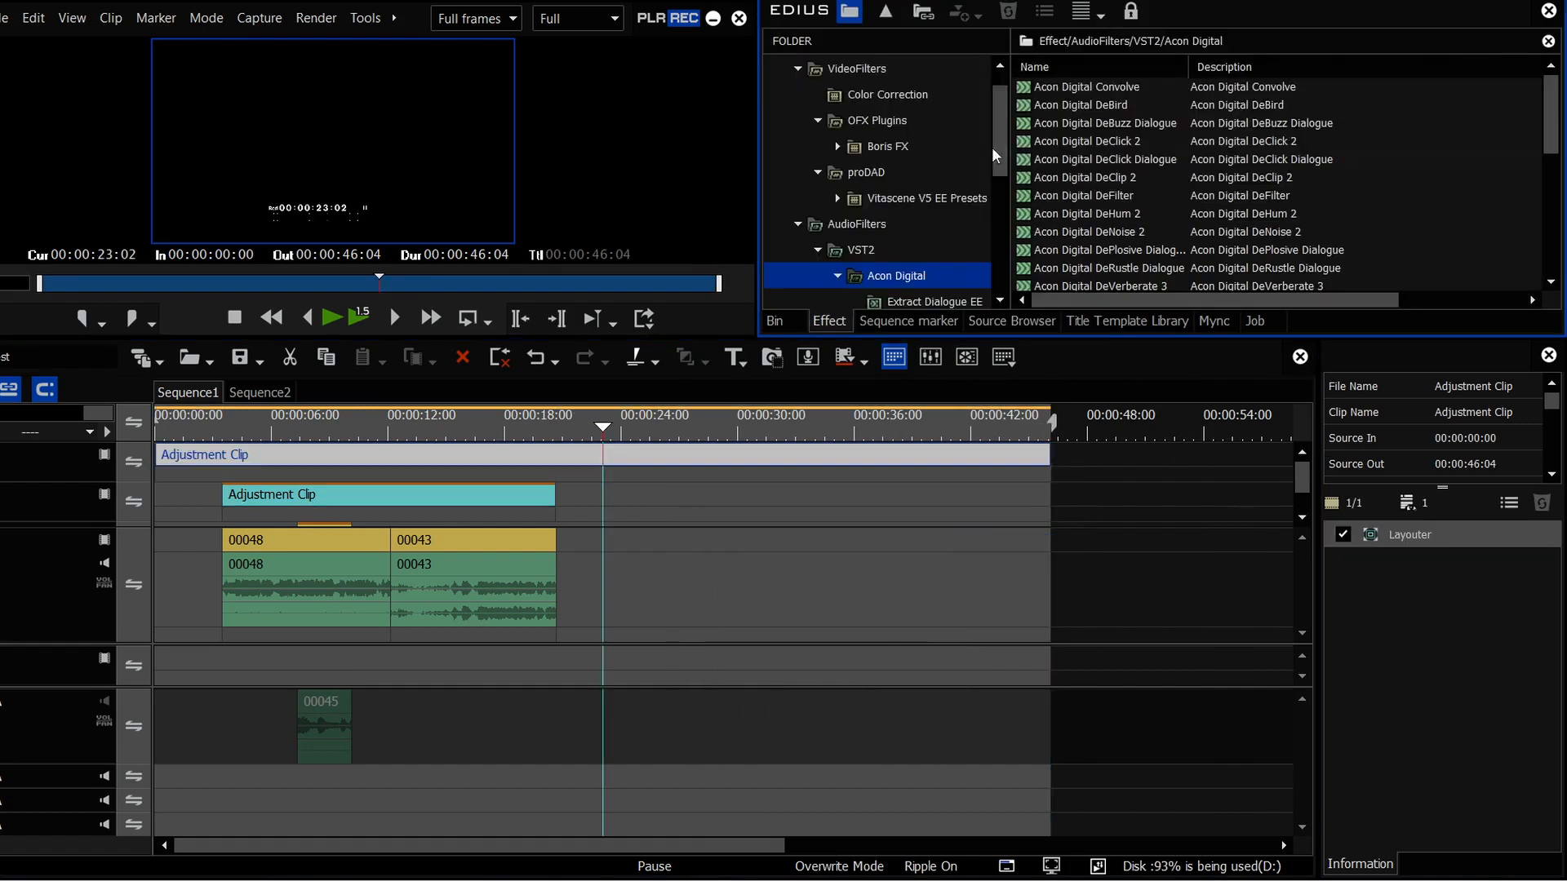
click(856, 69)
scroll(1142, 204, down, 6)
drag(1070, 232, 457, 462)
double_click(1430, 563)
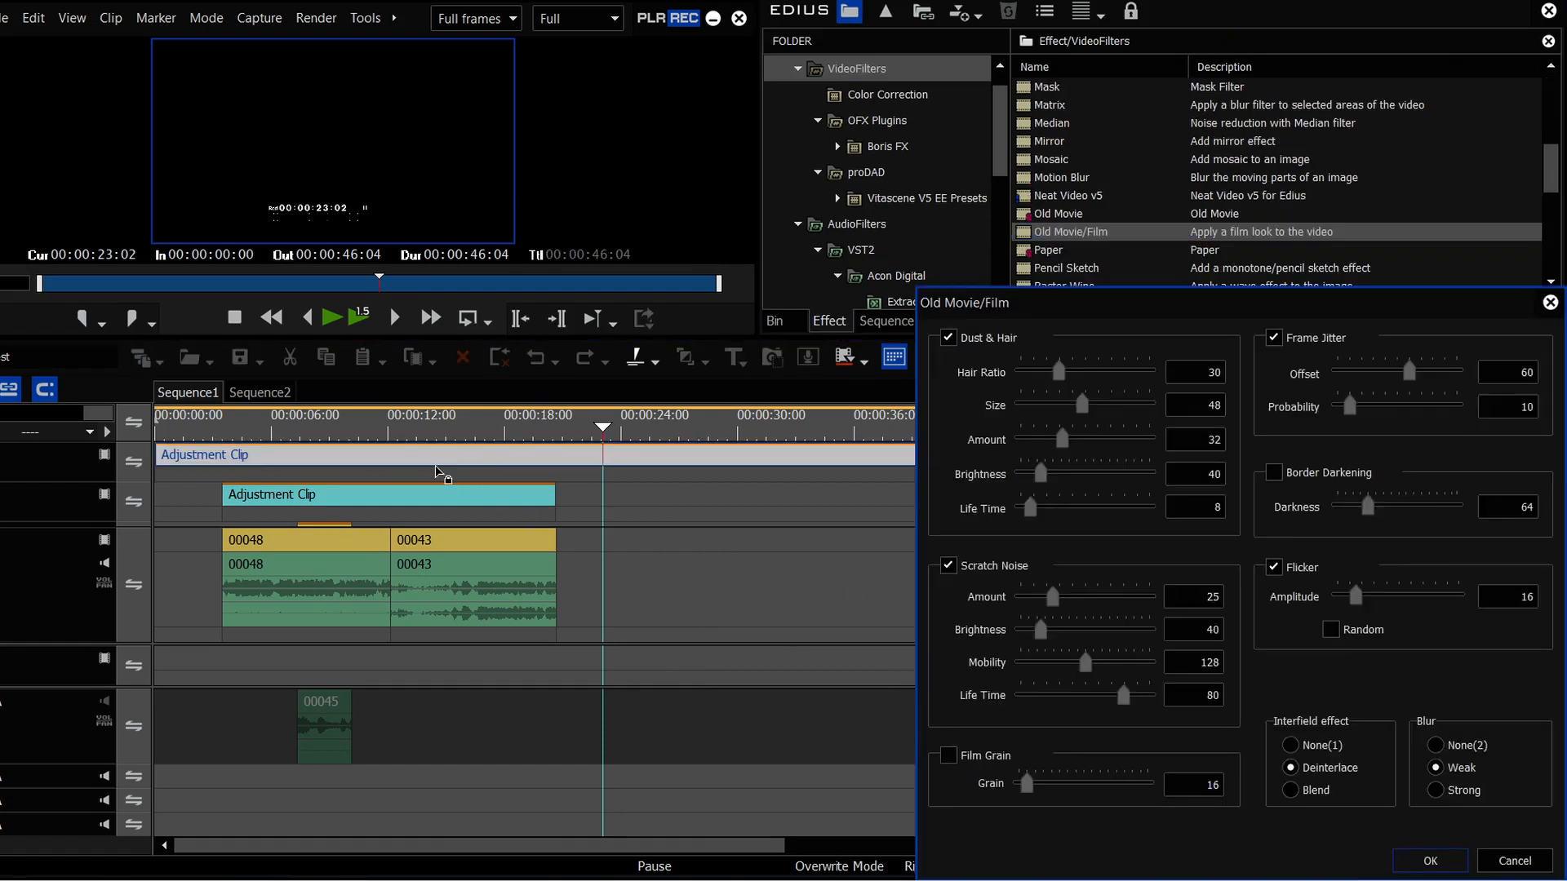
- Disable Dust & Hair, Scratch Noise, Flicker and Frame Jitter, enable Film Grain, and set Interfield effect to None(1) and Blur to None(2)
click(949, 564)
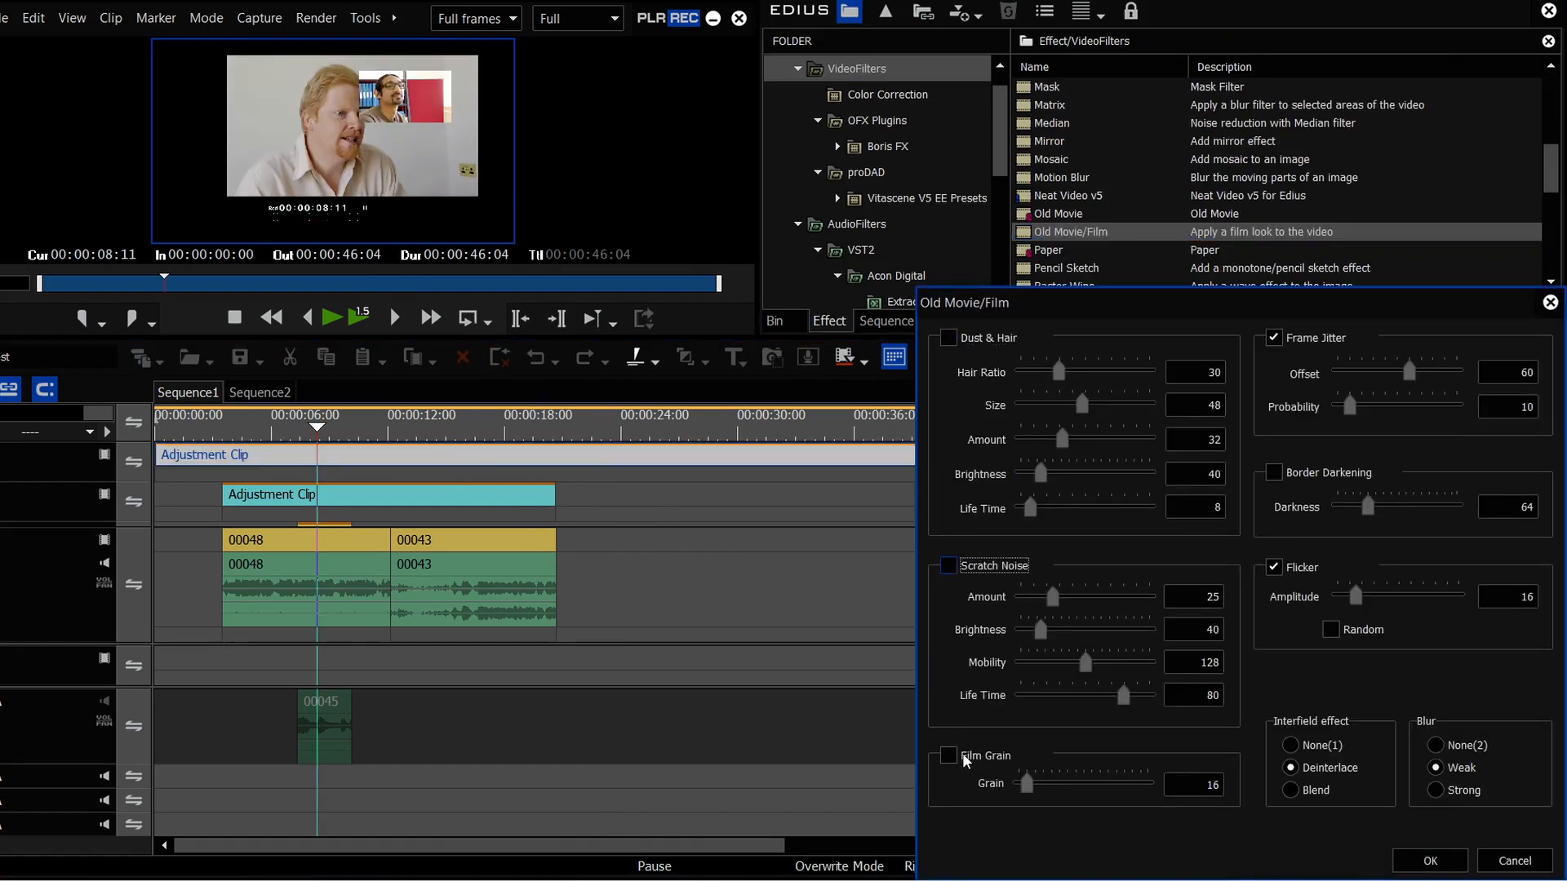
click(1274, 567)
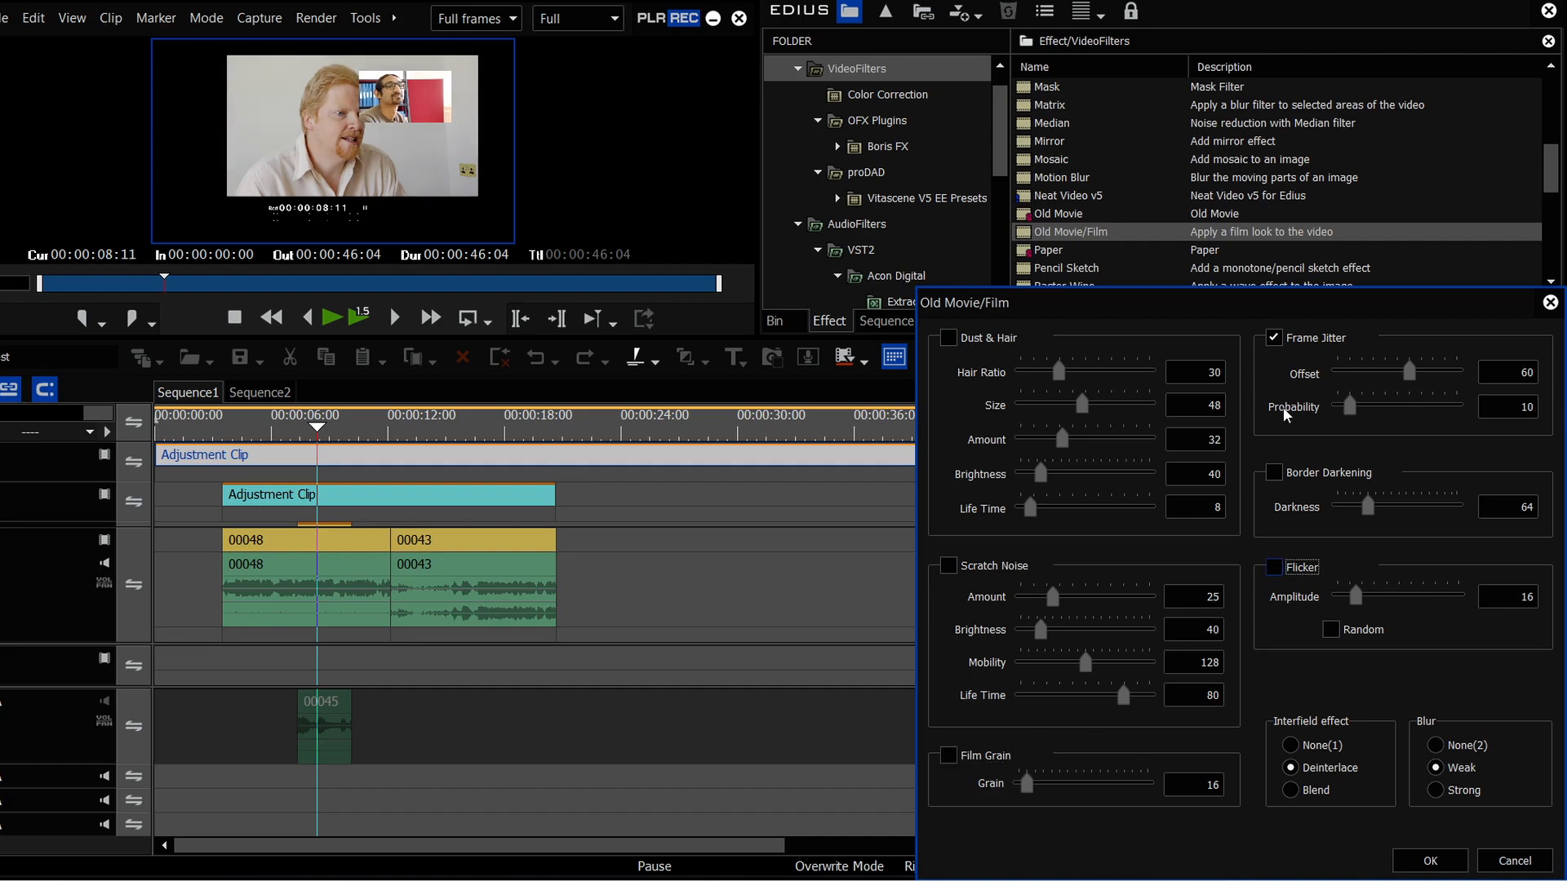
click(1274, 337)
click(1292, 745)
click(1435, 745)
click(950, 756)
- Play Sequence1 from 00:00:05:01 to 00:00:11:01 with the film effect, and compare it with the nested clip in Sequence2
drag(317, 428, 253, 433)
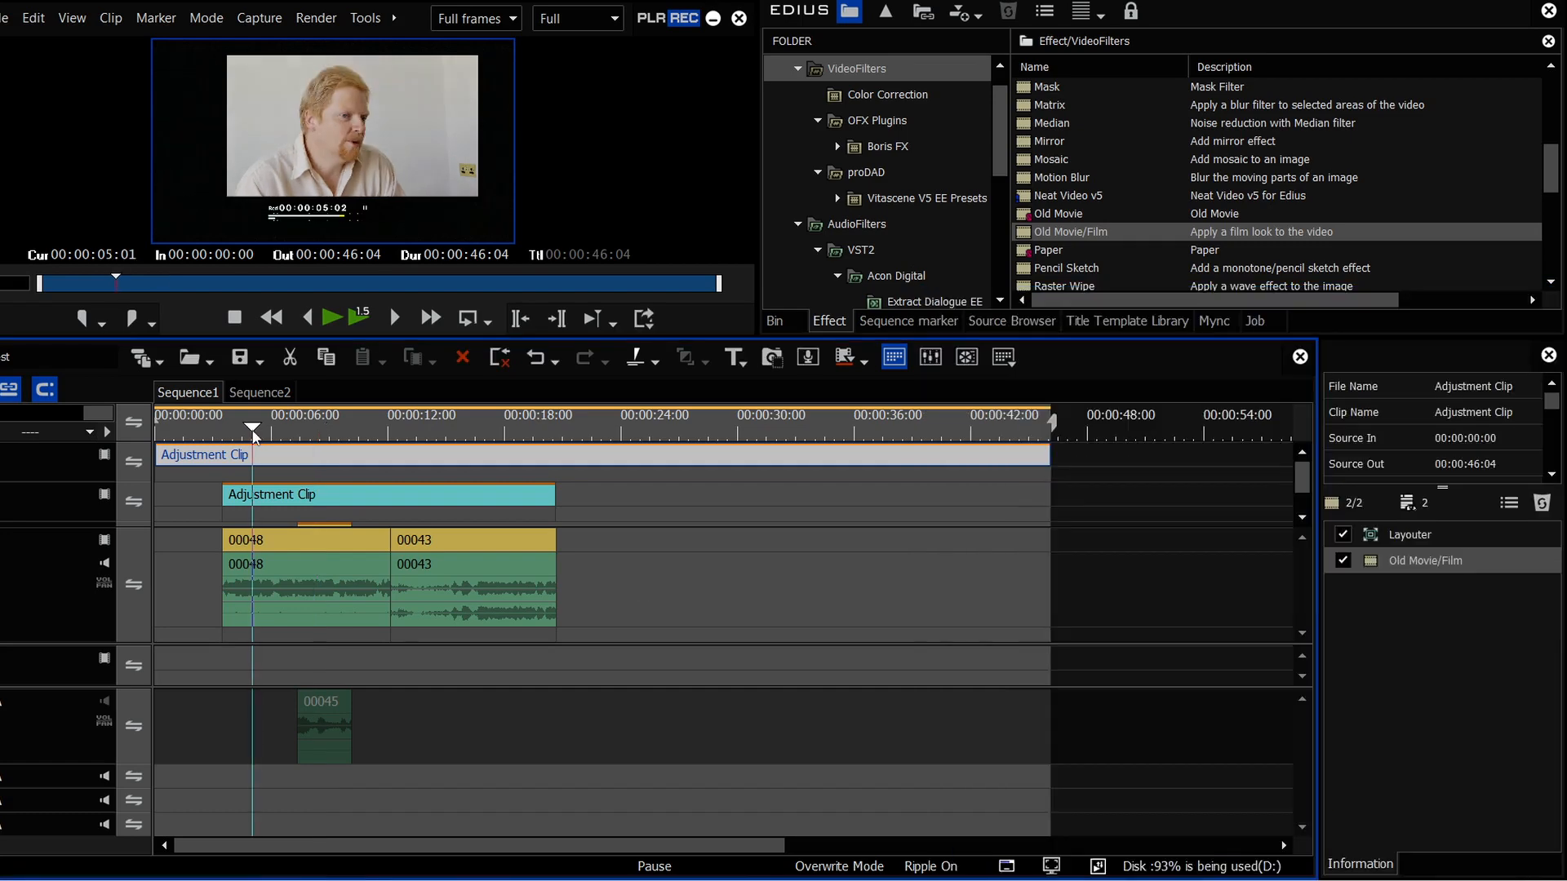
key(space)
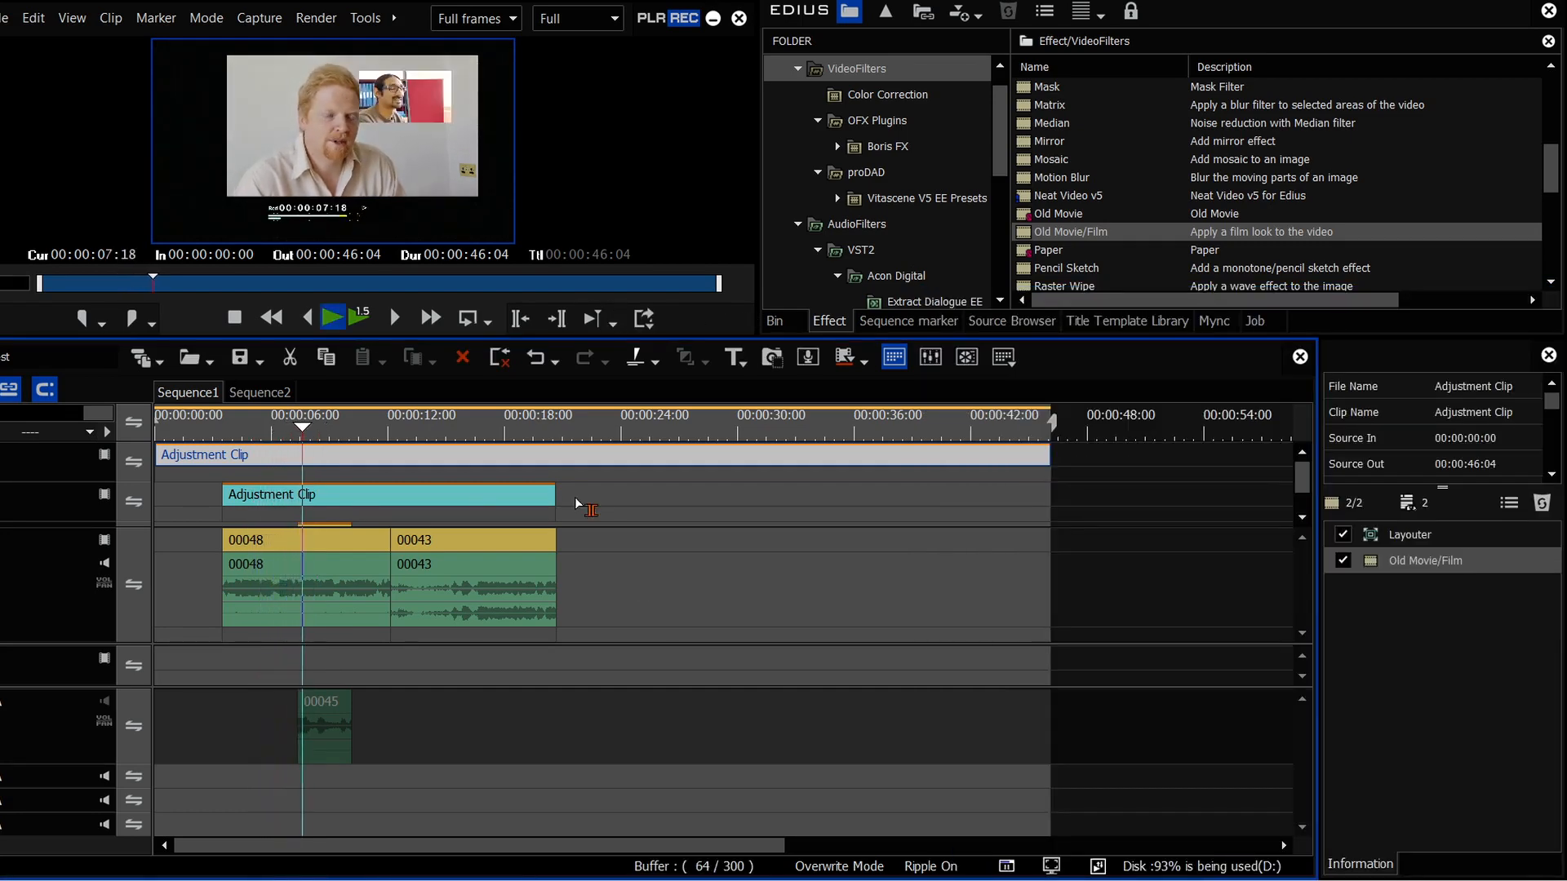
key(space)
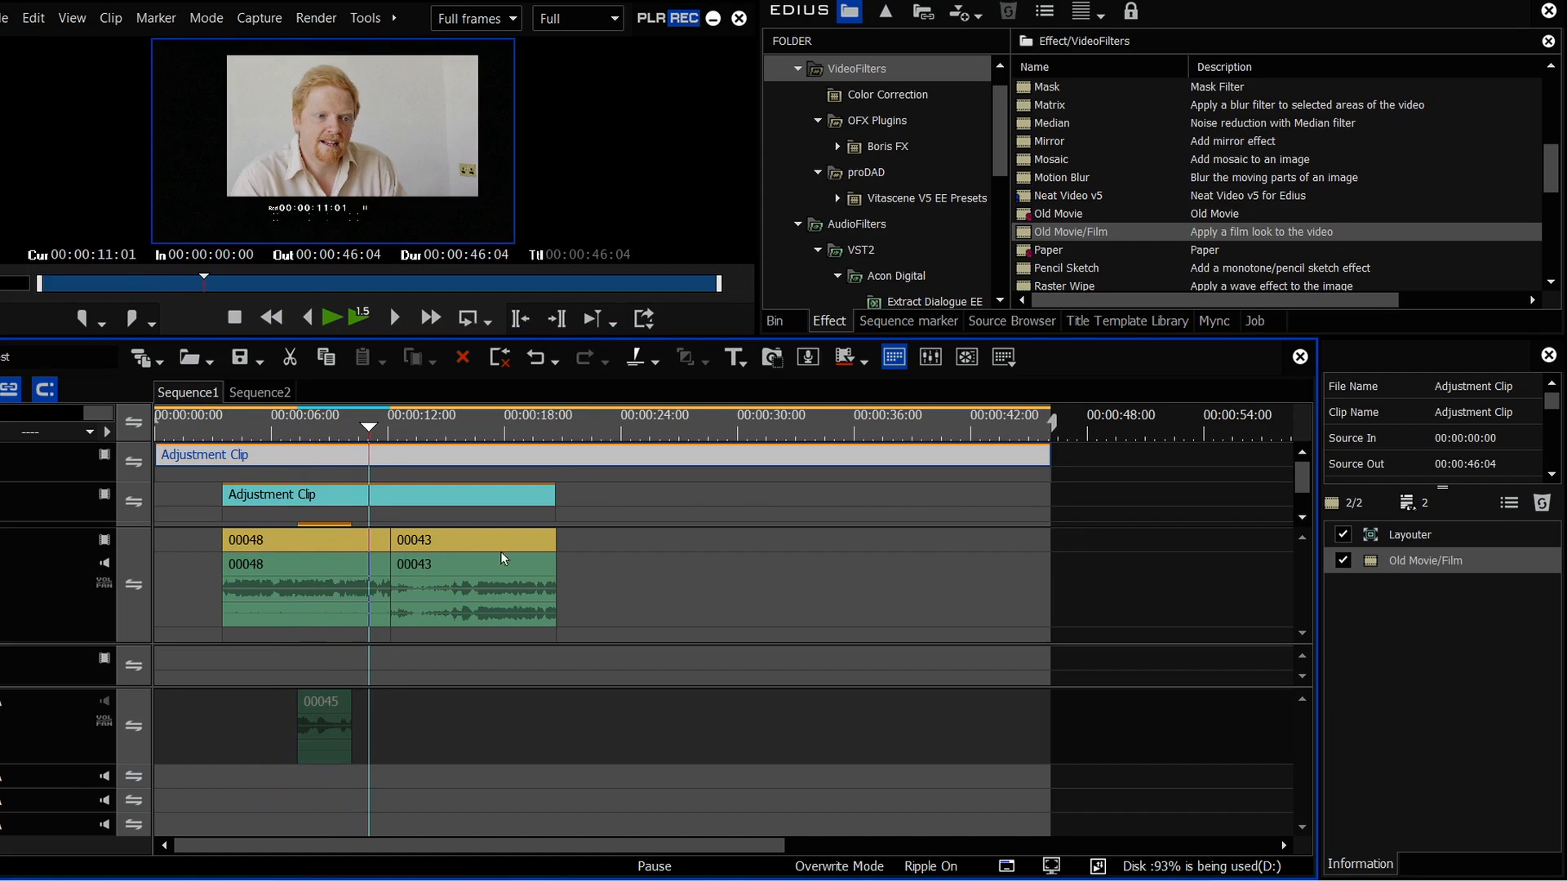
click(258, 392)
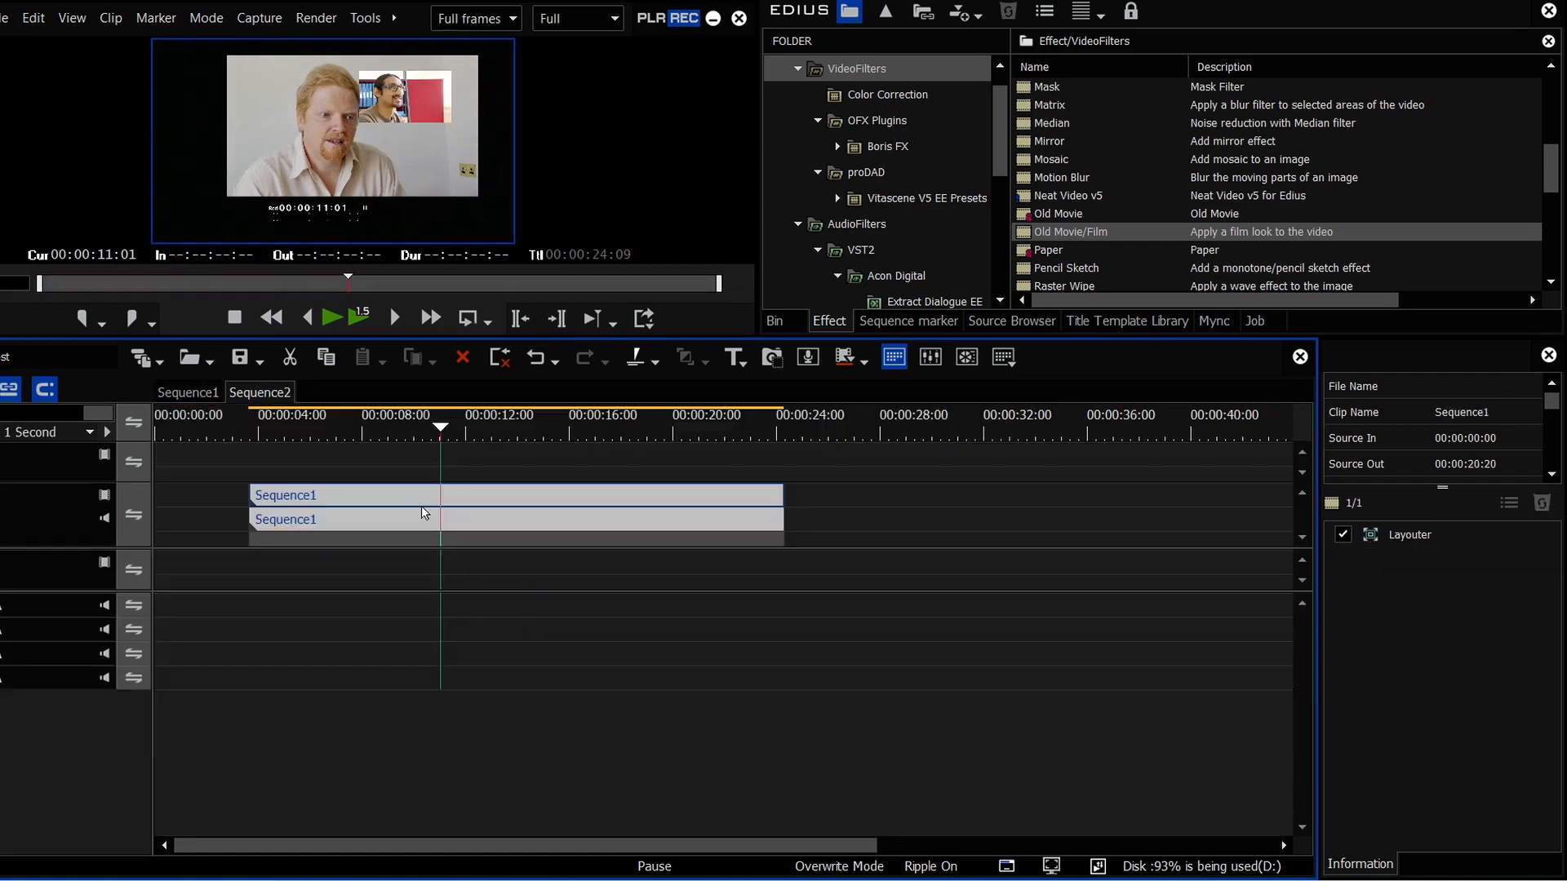
click(188, 393)
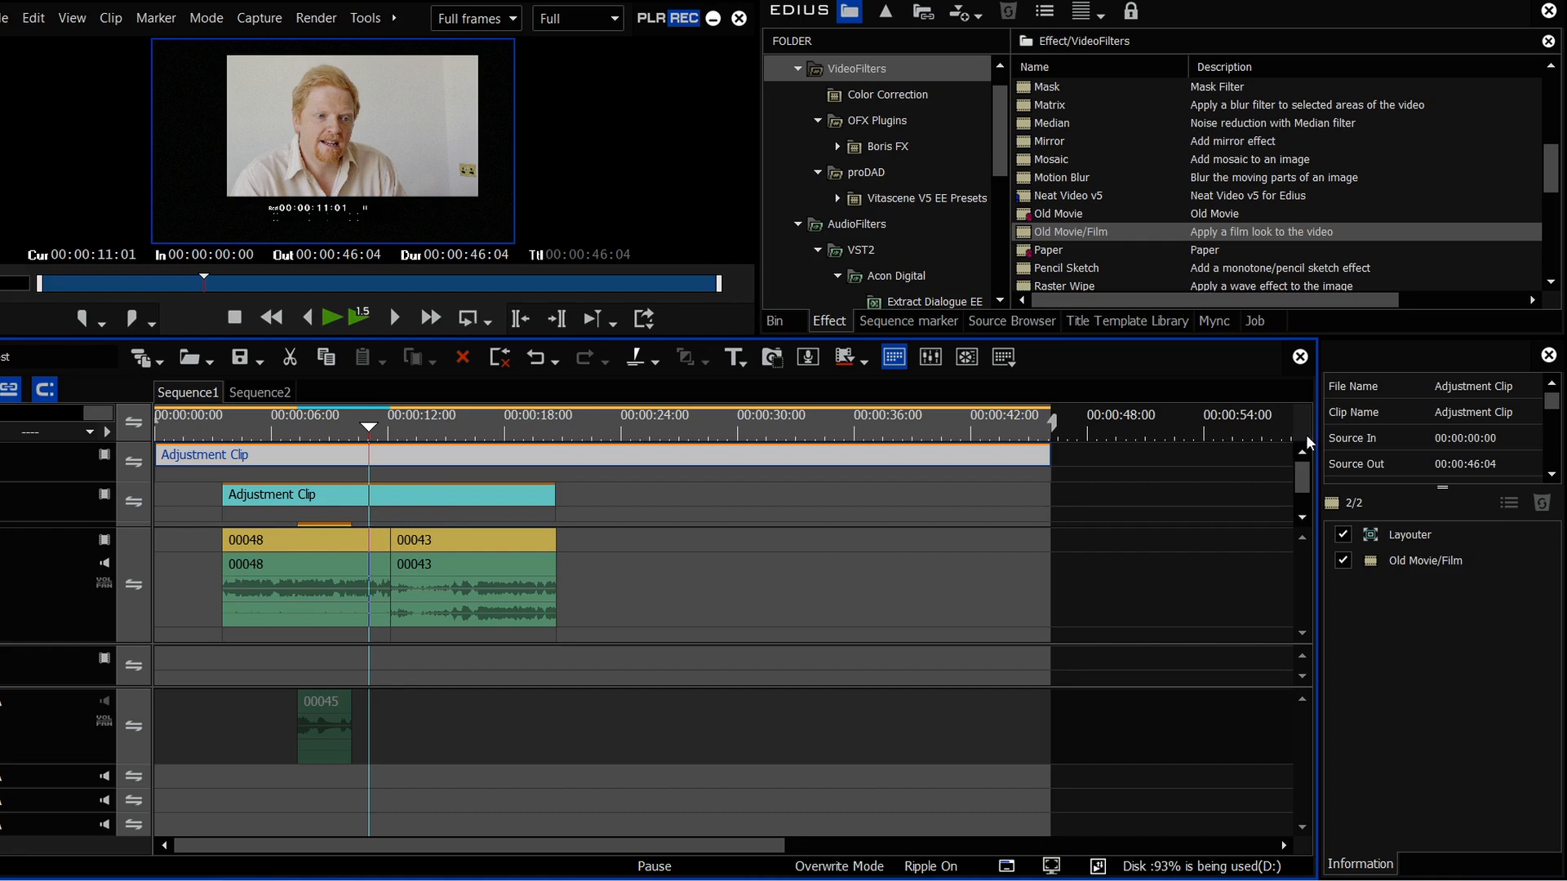
- Toggle the video of the shorter adjustment clip's track off and on twice to compare the picture
drag(1303, 488, 1303, 510)
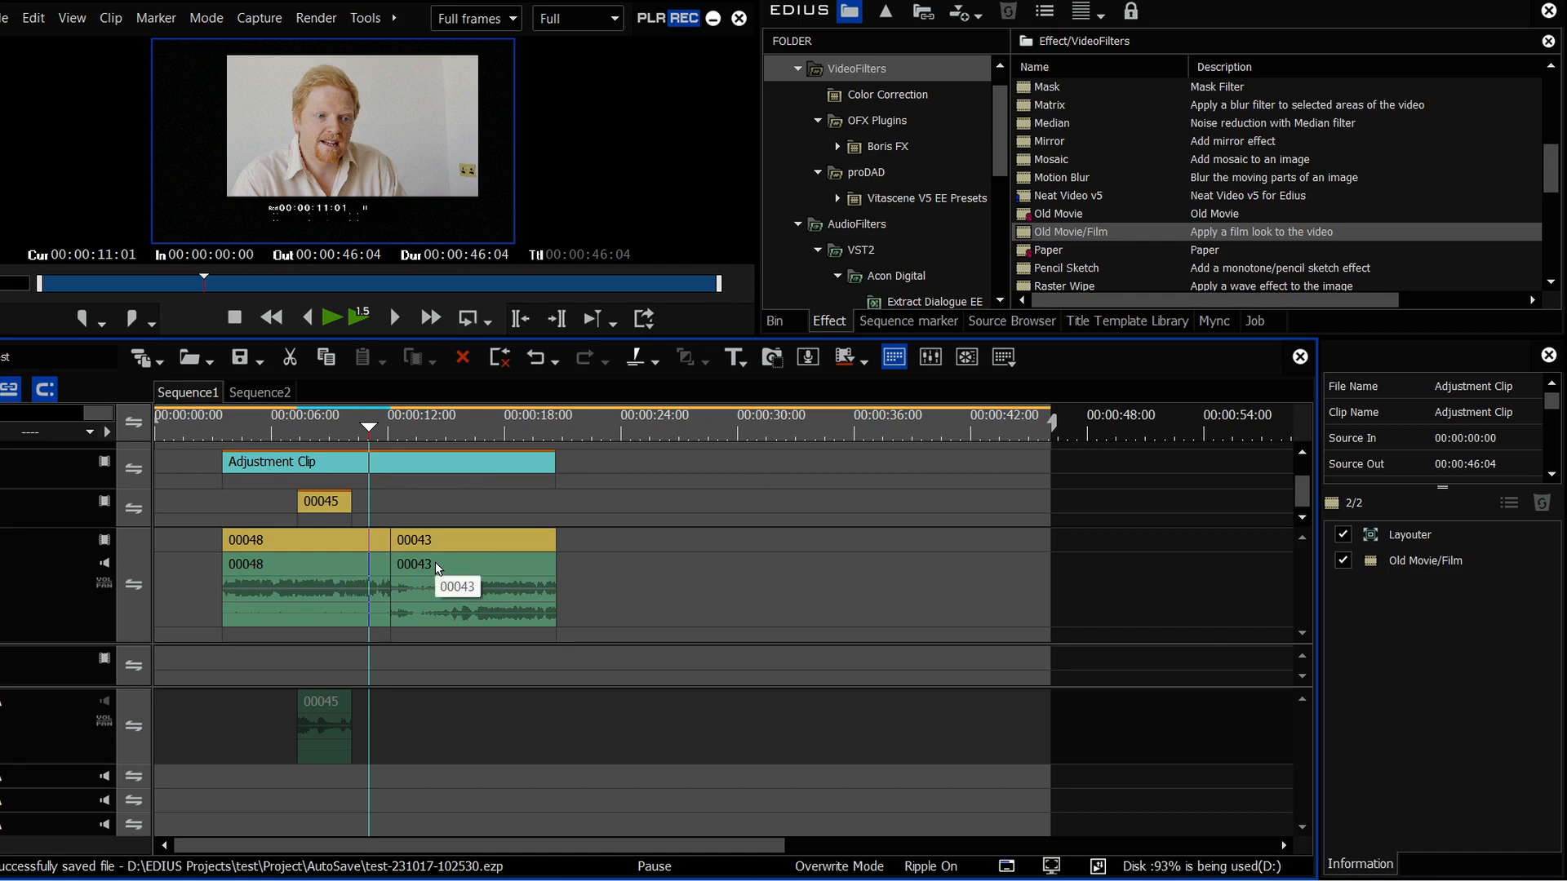
click(104, 463)
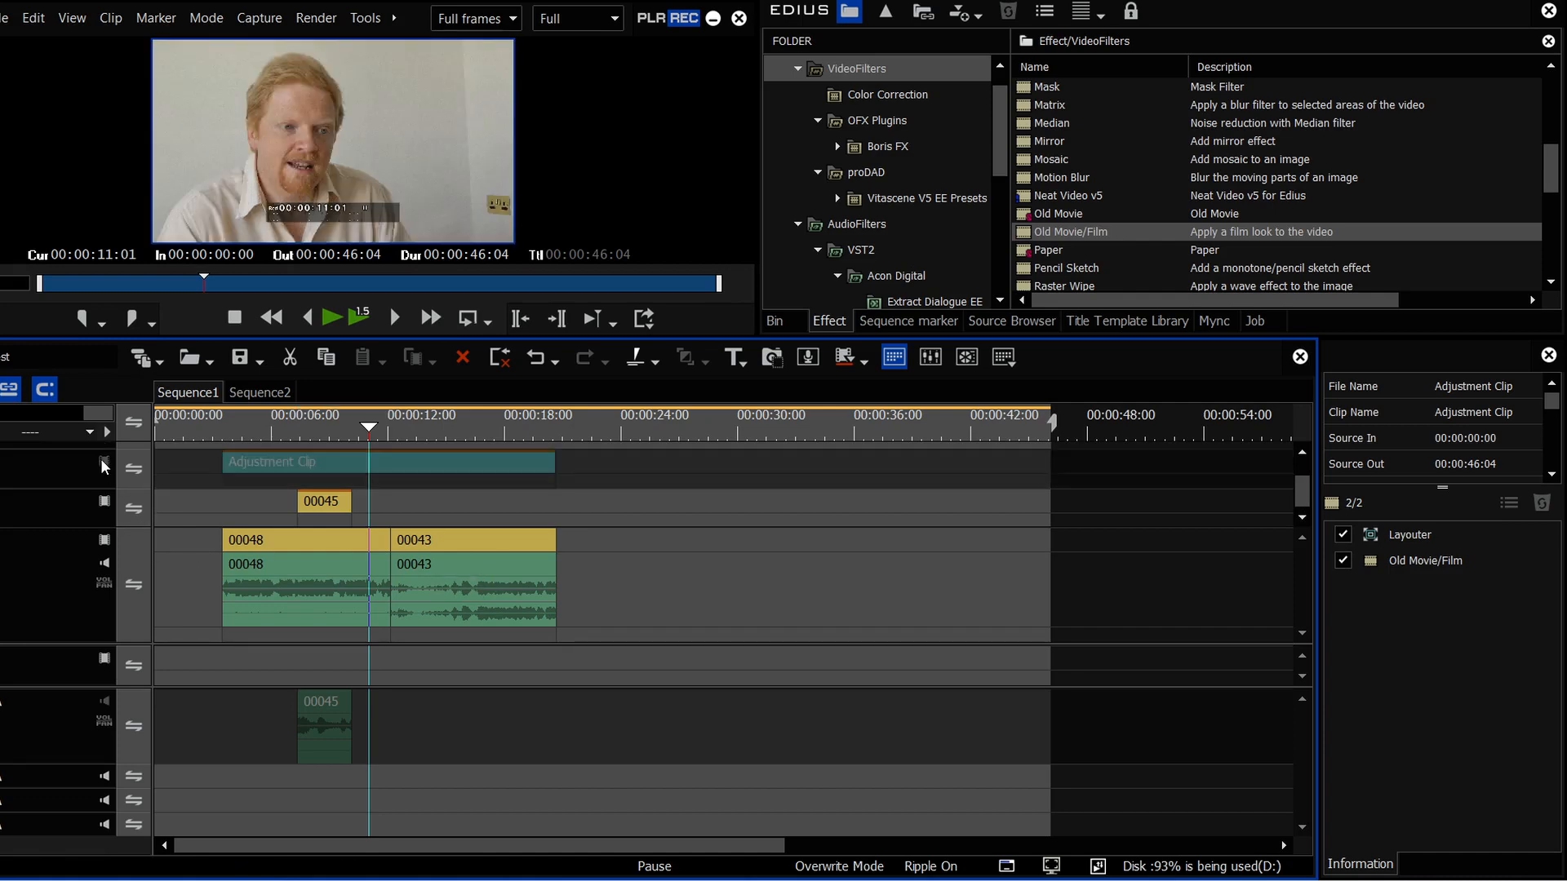
click(104, 462)
click(104, 463)
click(104, 462)
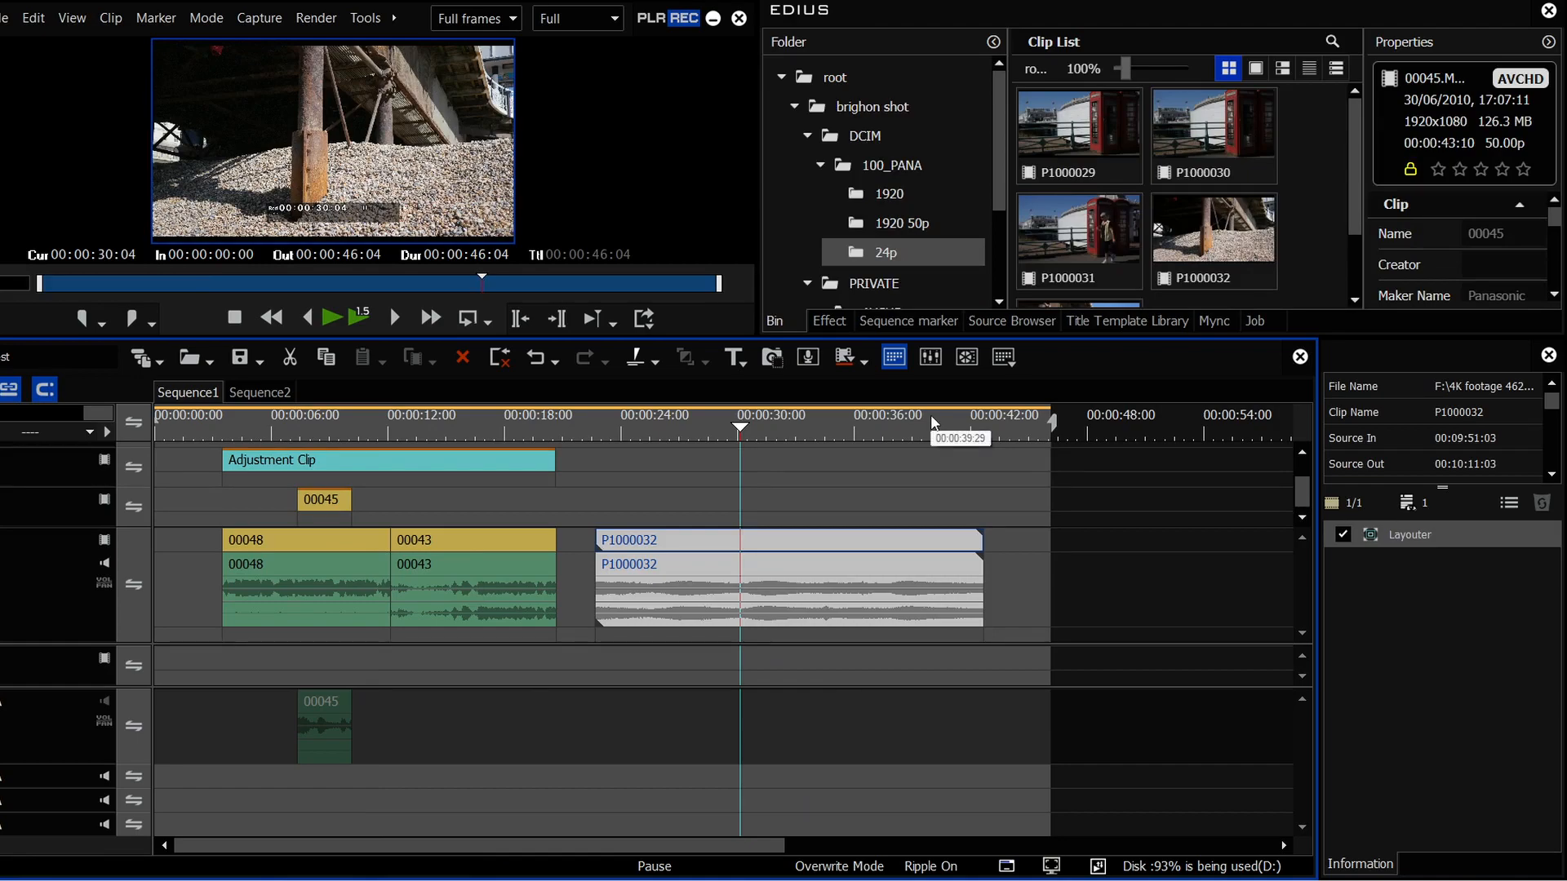
- Browse the video filters and expand the Boris FX group under OFX Plugins to examine its effect categories
click(829, 321)
drag(969, 337, 969, 431)
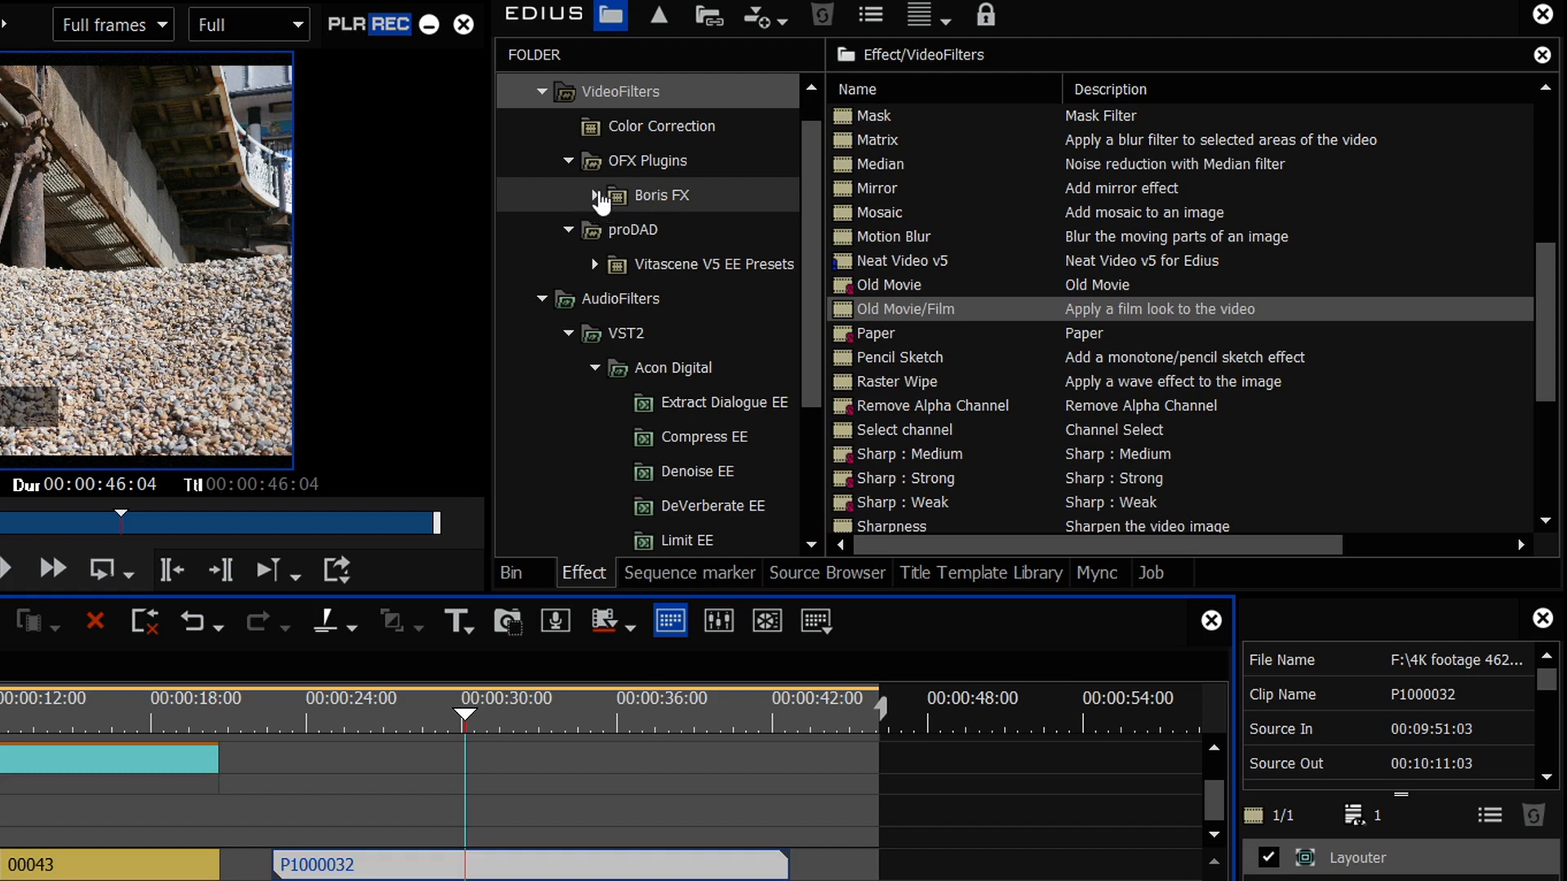
click(595, 197)
scroll(816, 188, up, 3)
click(647, 195)
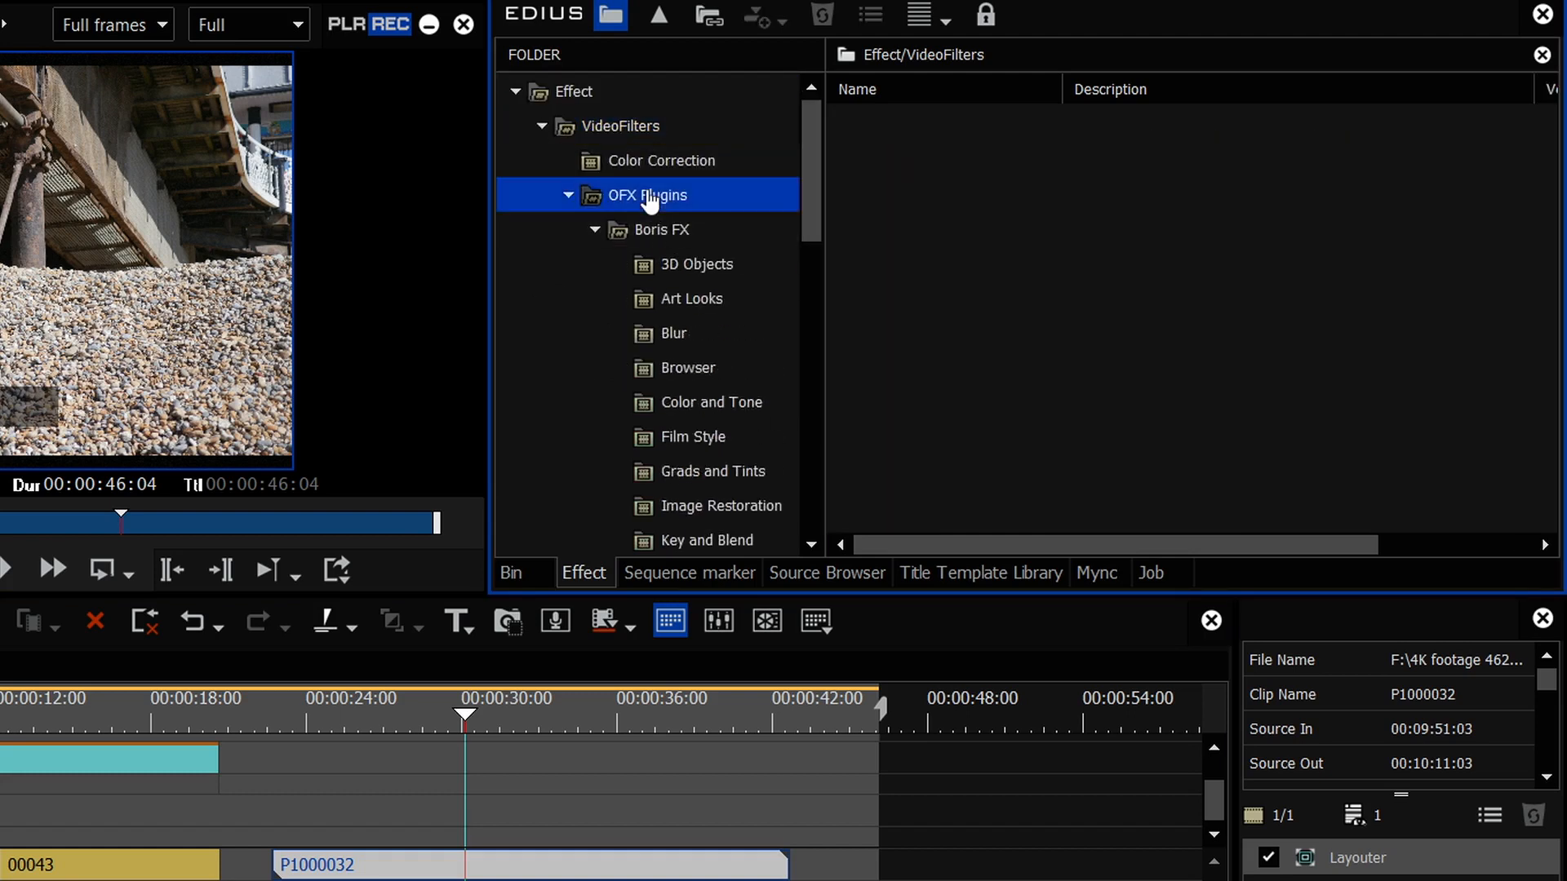
scroll(734, 408, down, 1)
click(734, 402)
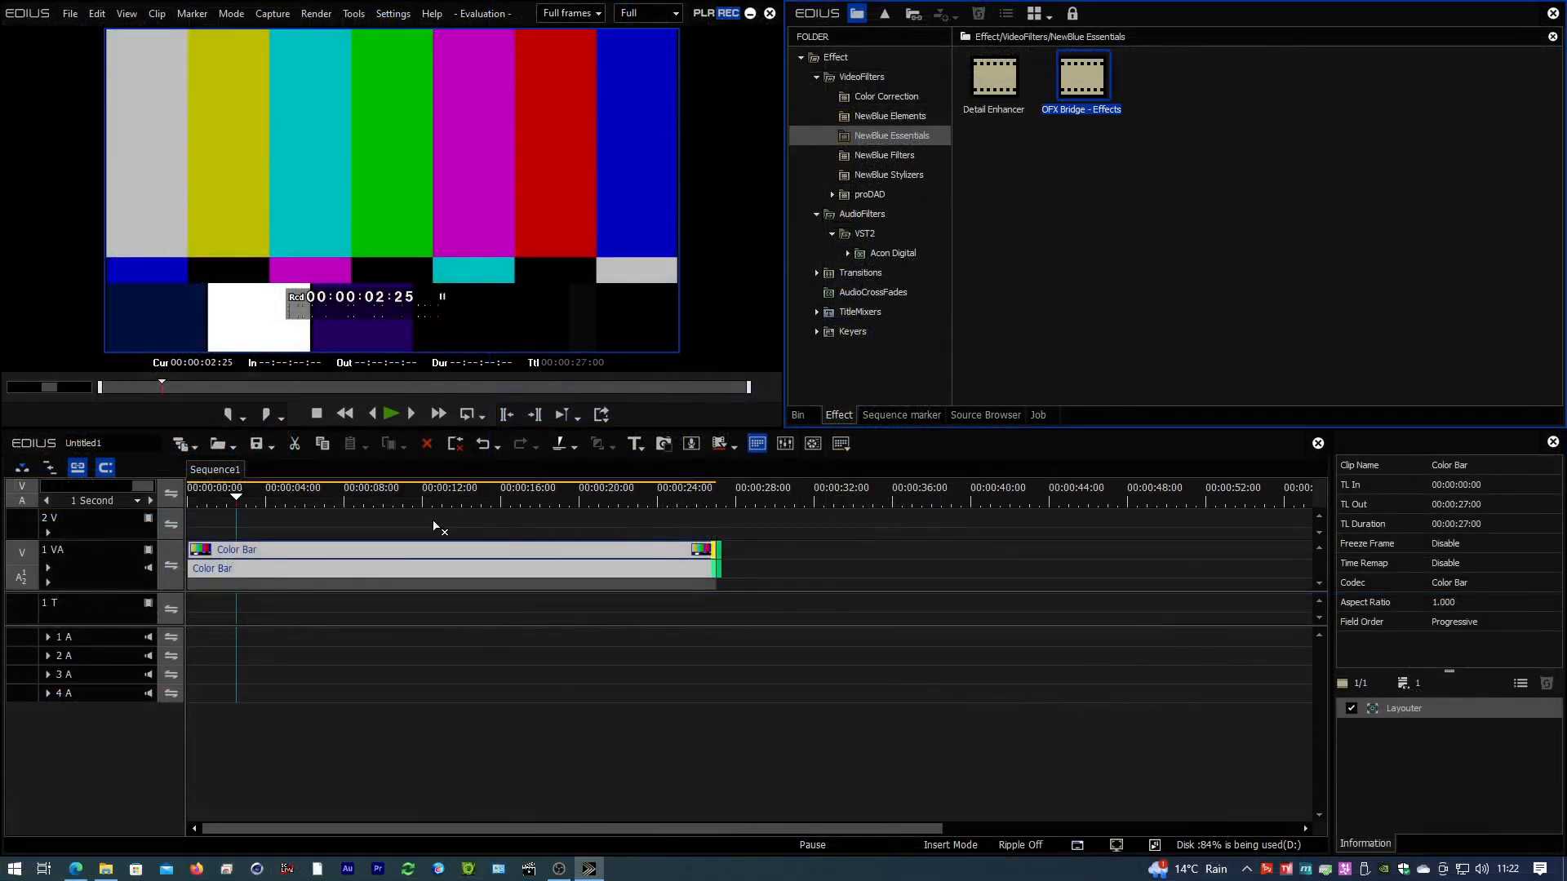
- Apply the OFX Bridge - Effects filter to the Color Bar clip and expand two Boris Continuum Complete plugin groups
drag(433, 527, 439, 554)
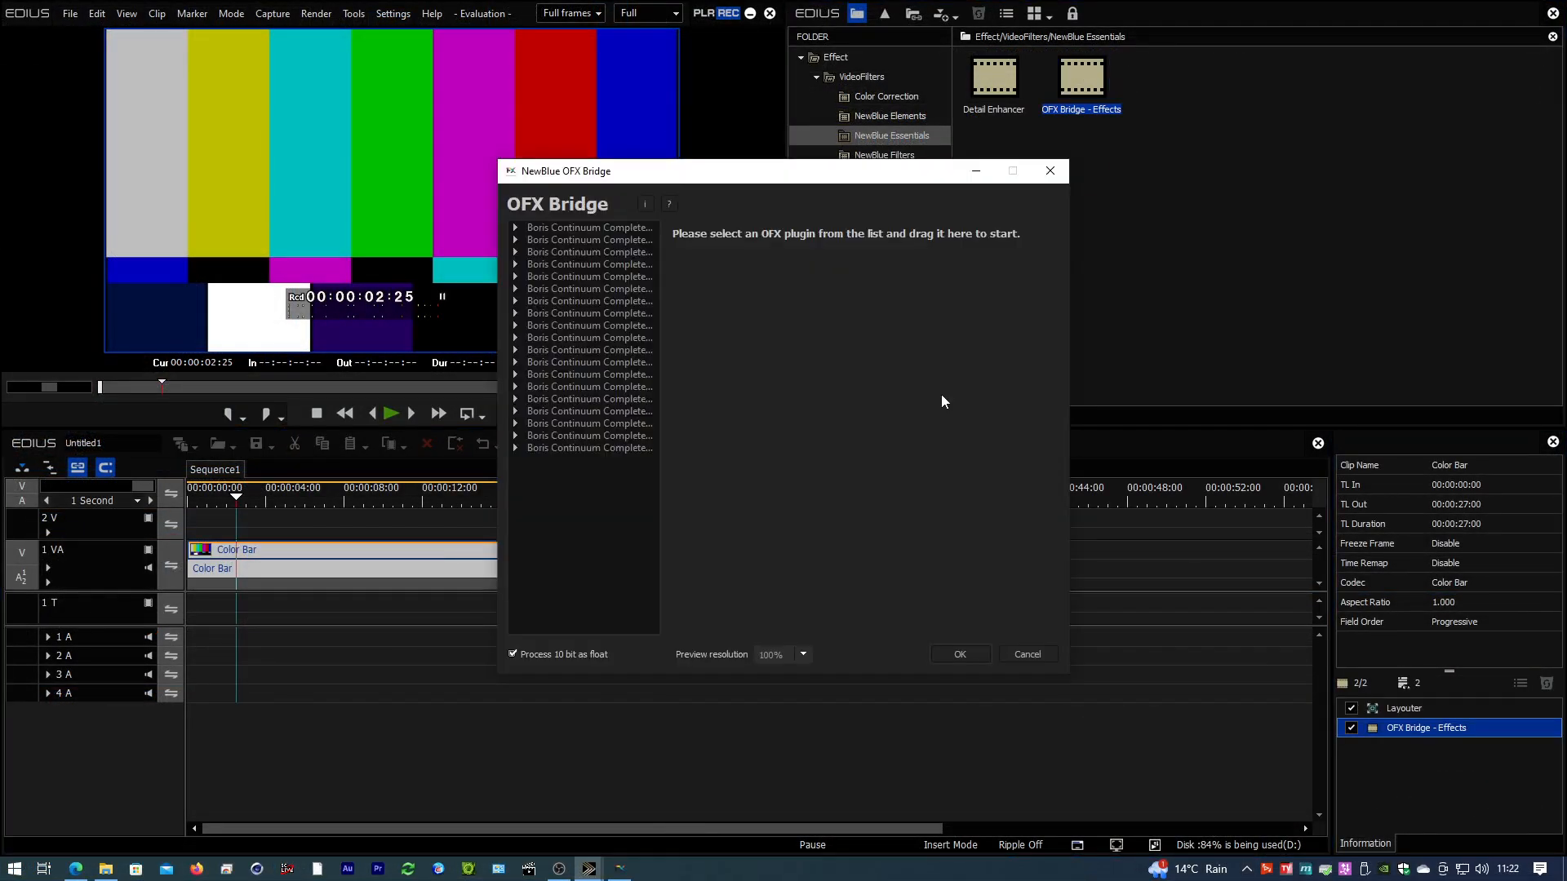
click(515, 229)
click(516, 331)
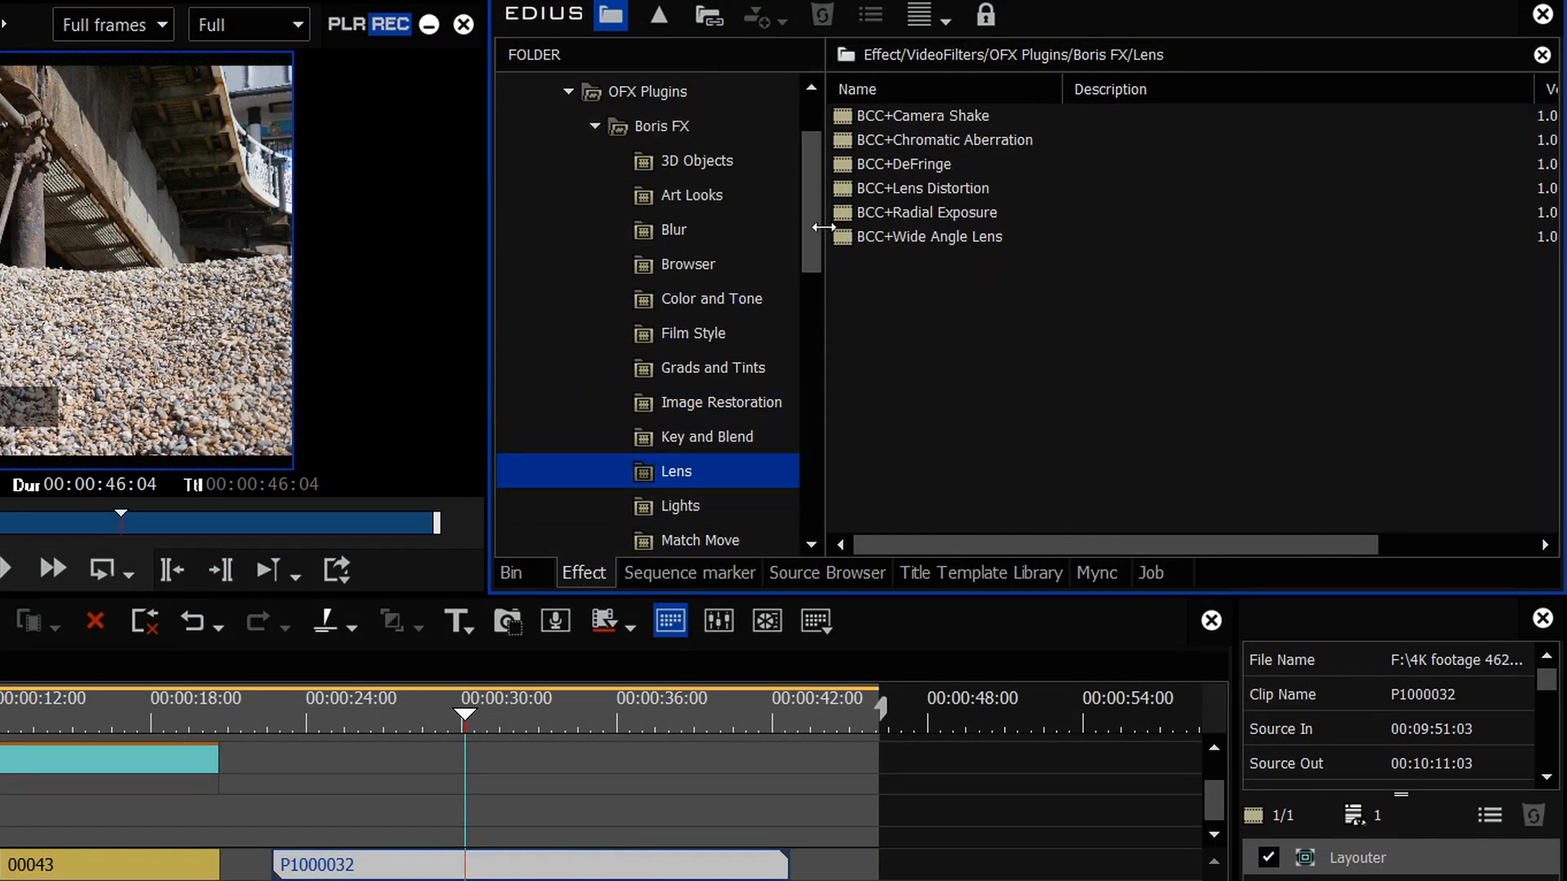
- Apply BCC+Lens Distortion from the Boris FX Lens category to clip P1000032 and widen its settings dialog
drag(840, 187, 490, 867)
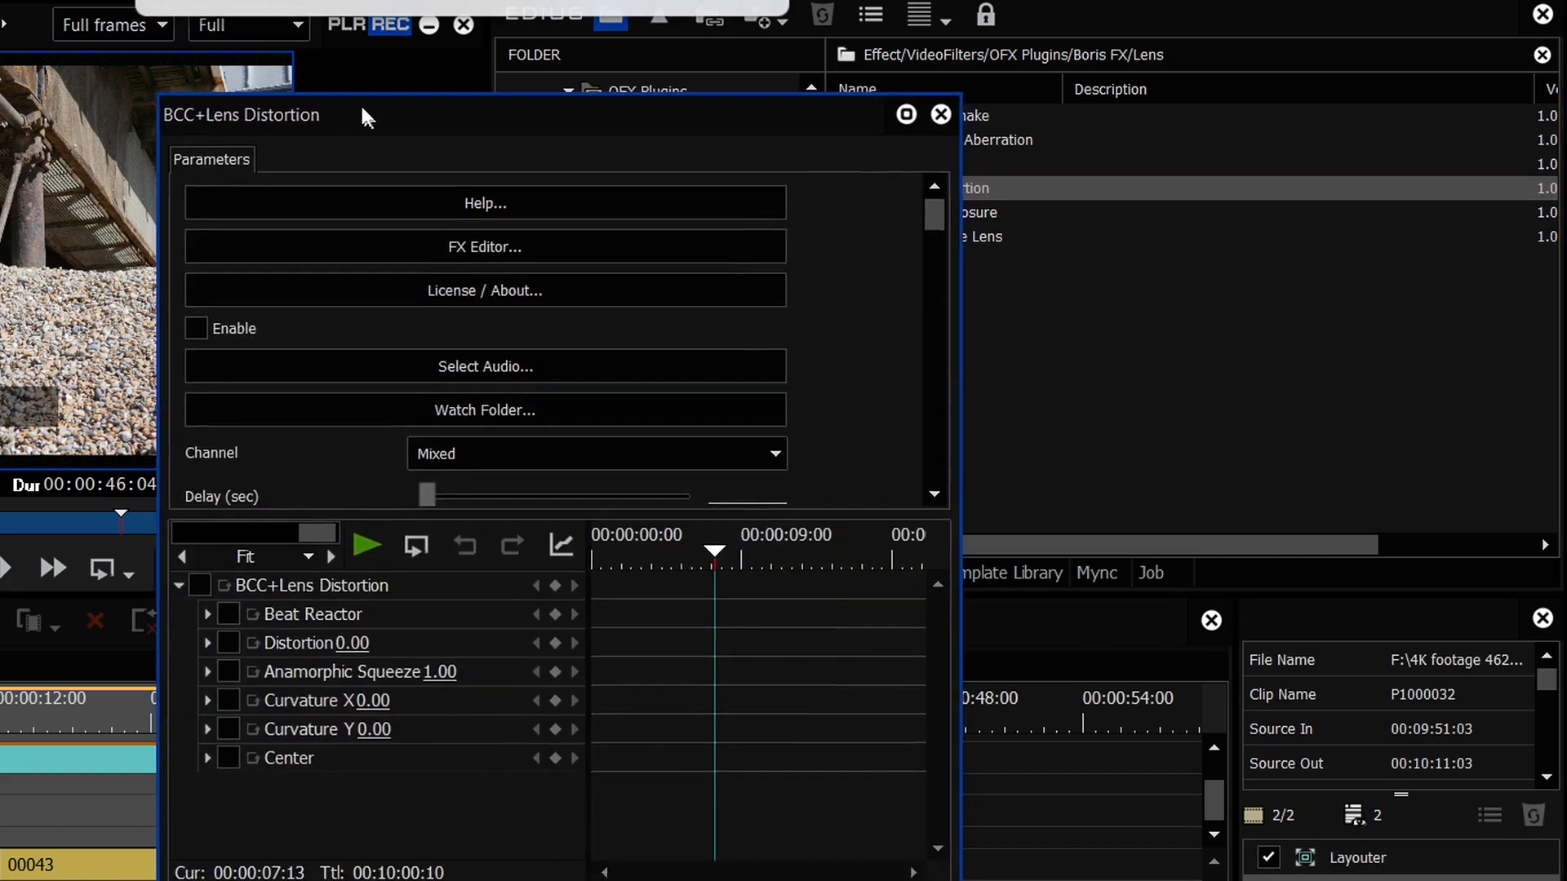
drag(364, 115, 349, 70)
drag(947, 880, 1178, 880)
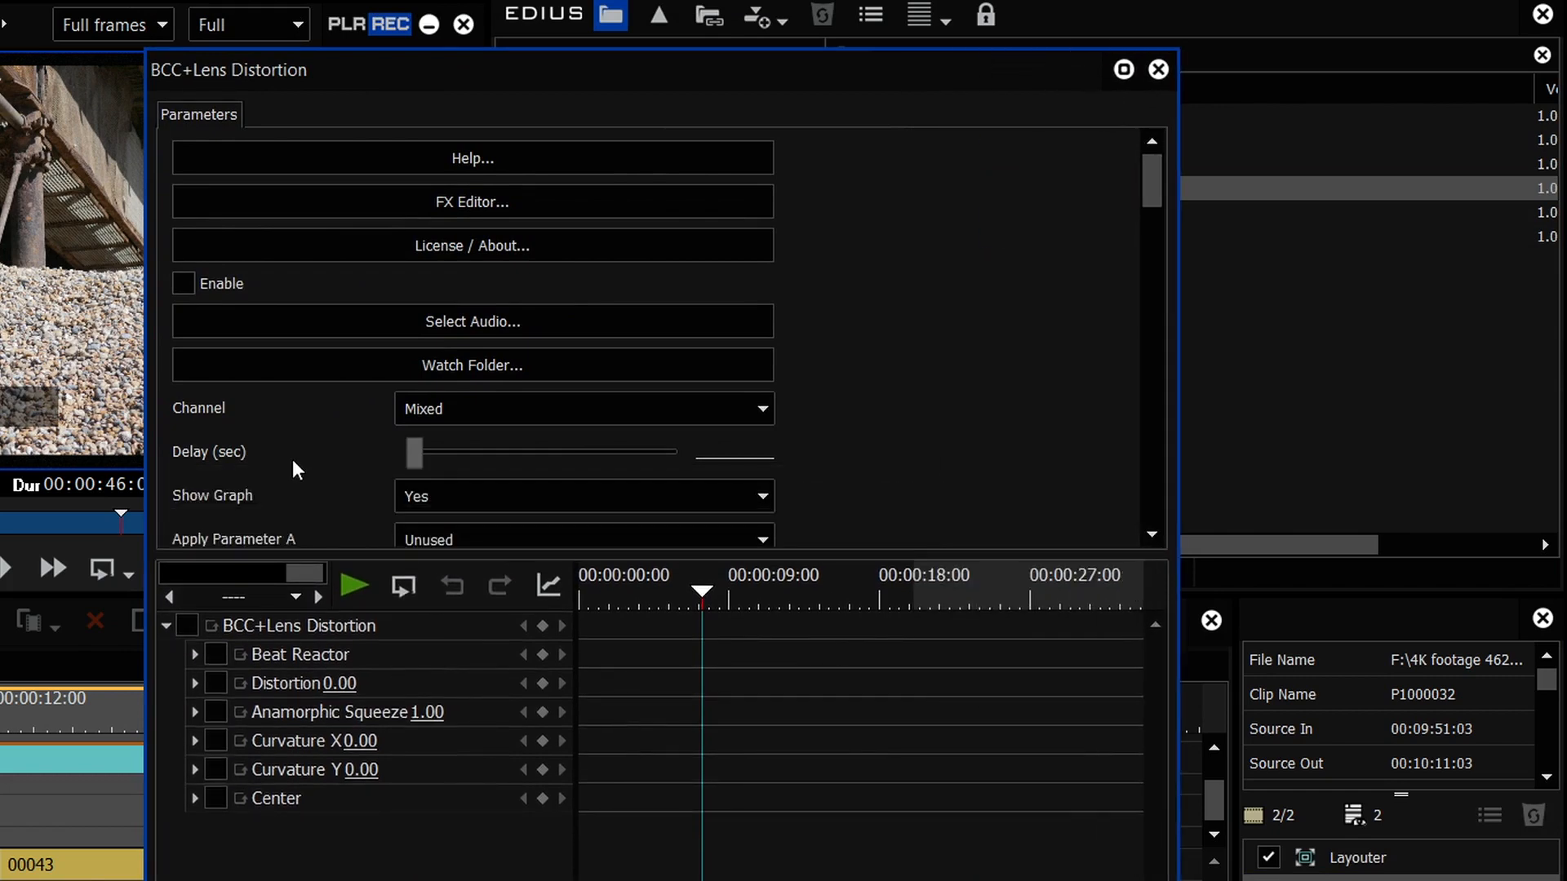
- Look through the BCC+Lens Distortion parameters from the audio options to Anamorphic Squeeze, and close the settings
drag(1157, 197, 1051, 531)
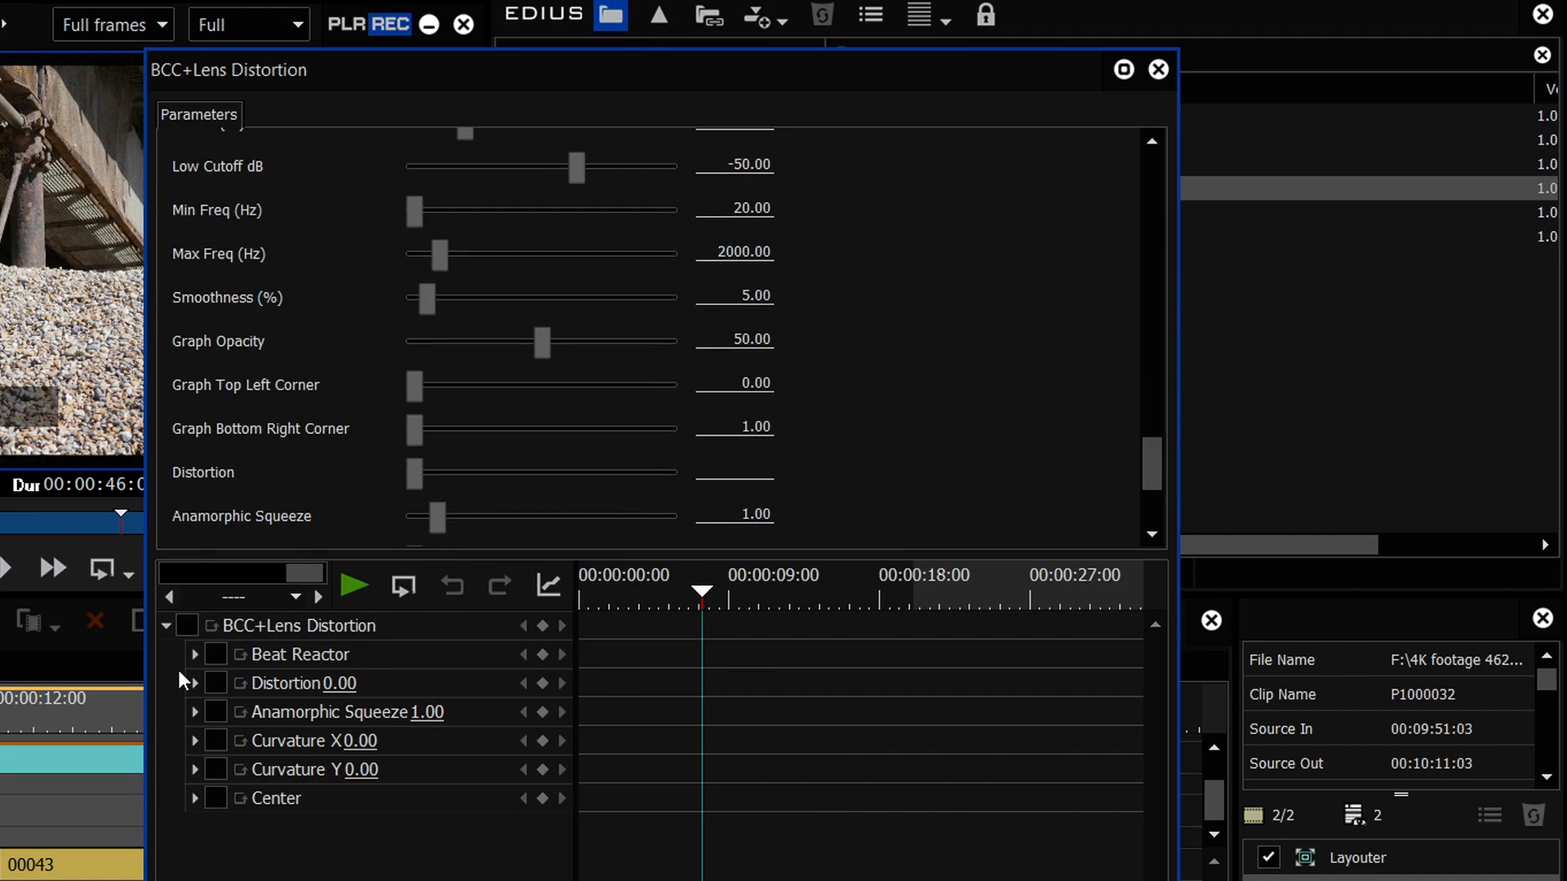
scroll(681, 265, up, 10)
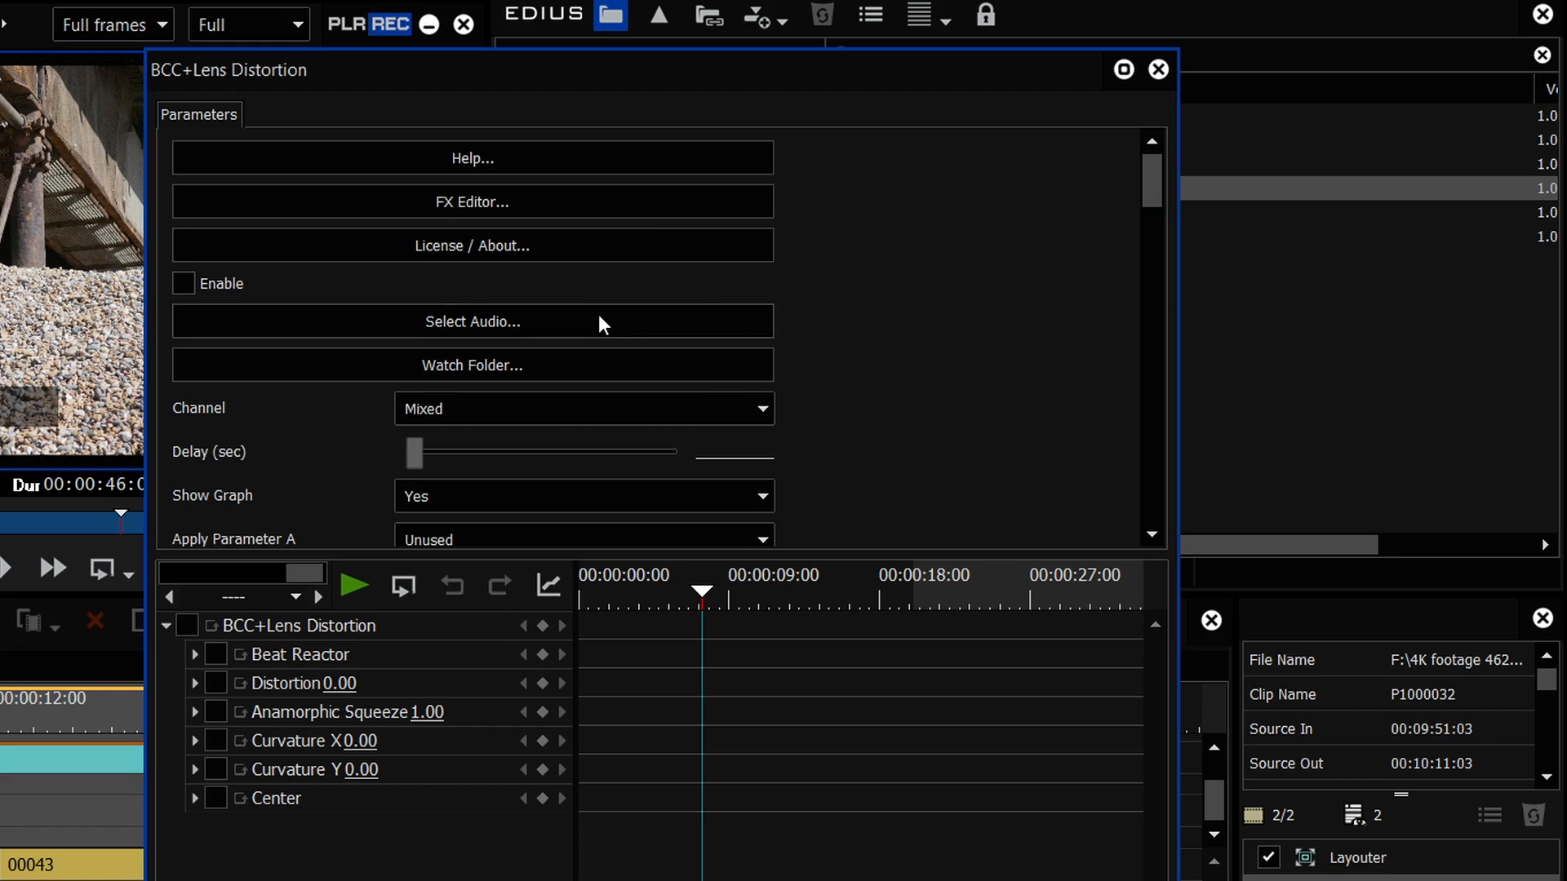
drag(1149, 196, 1145, 249)
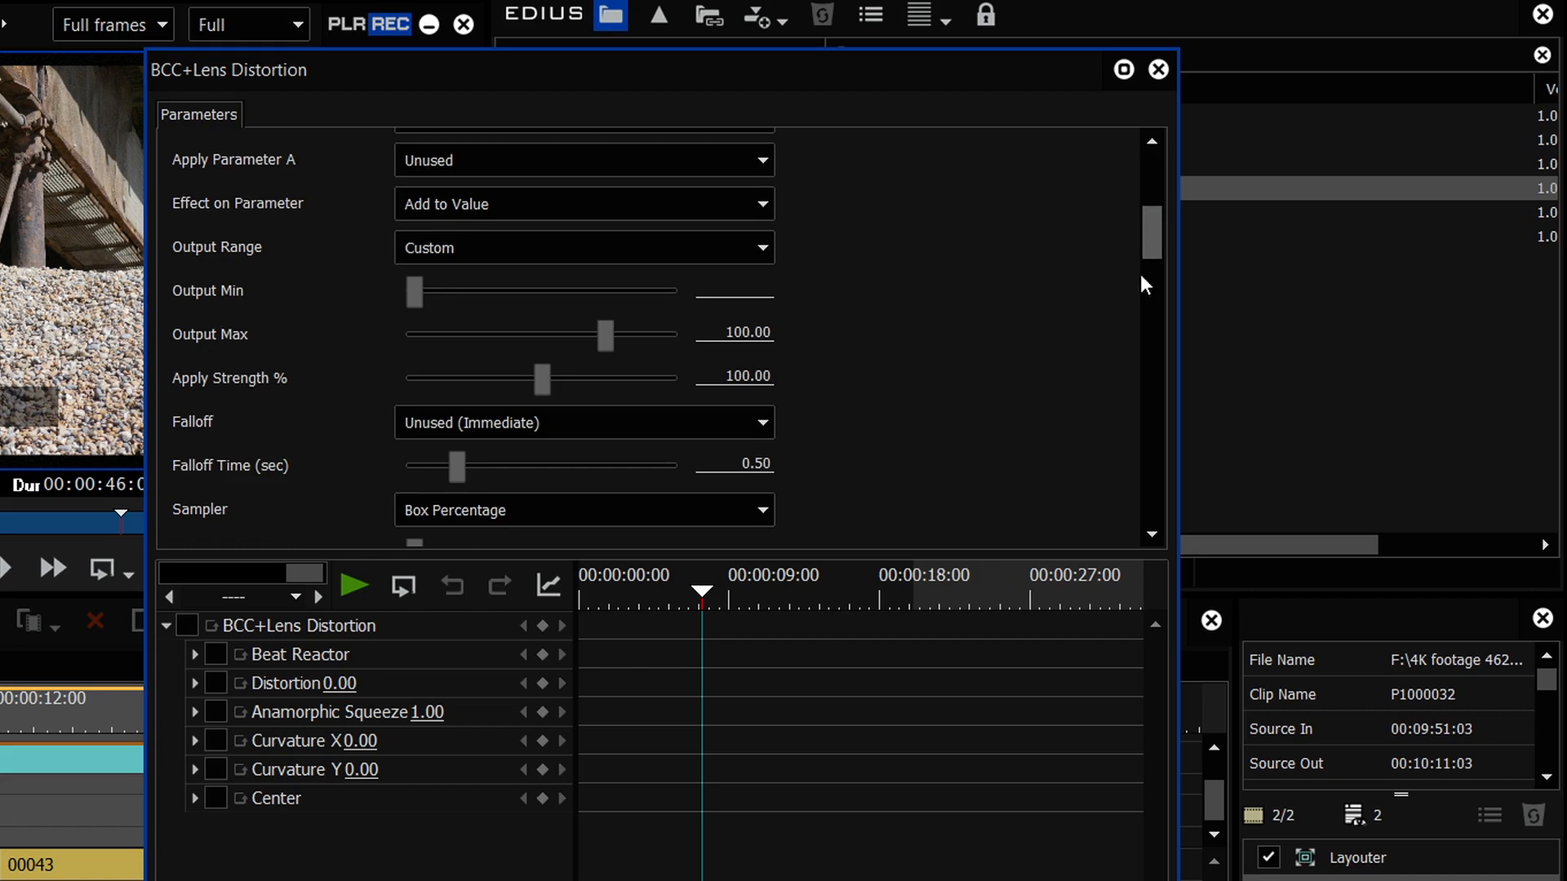
key(Escape)
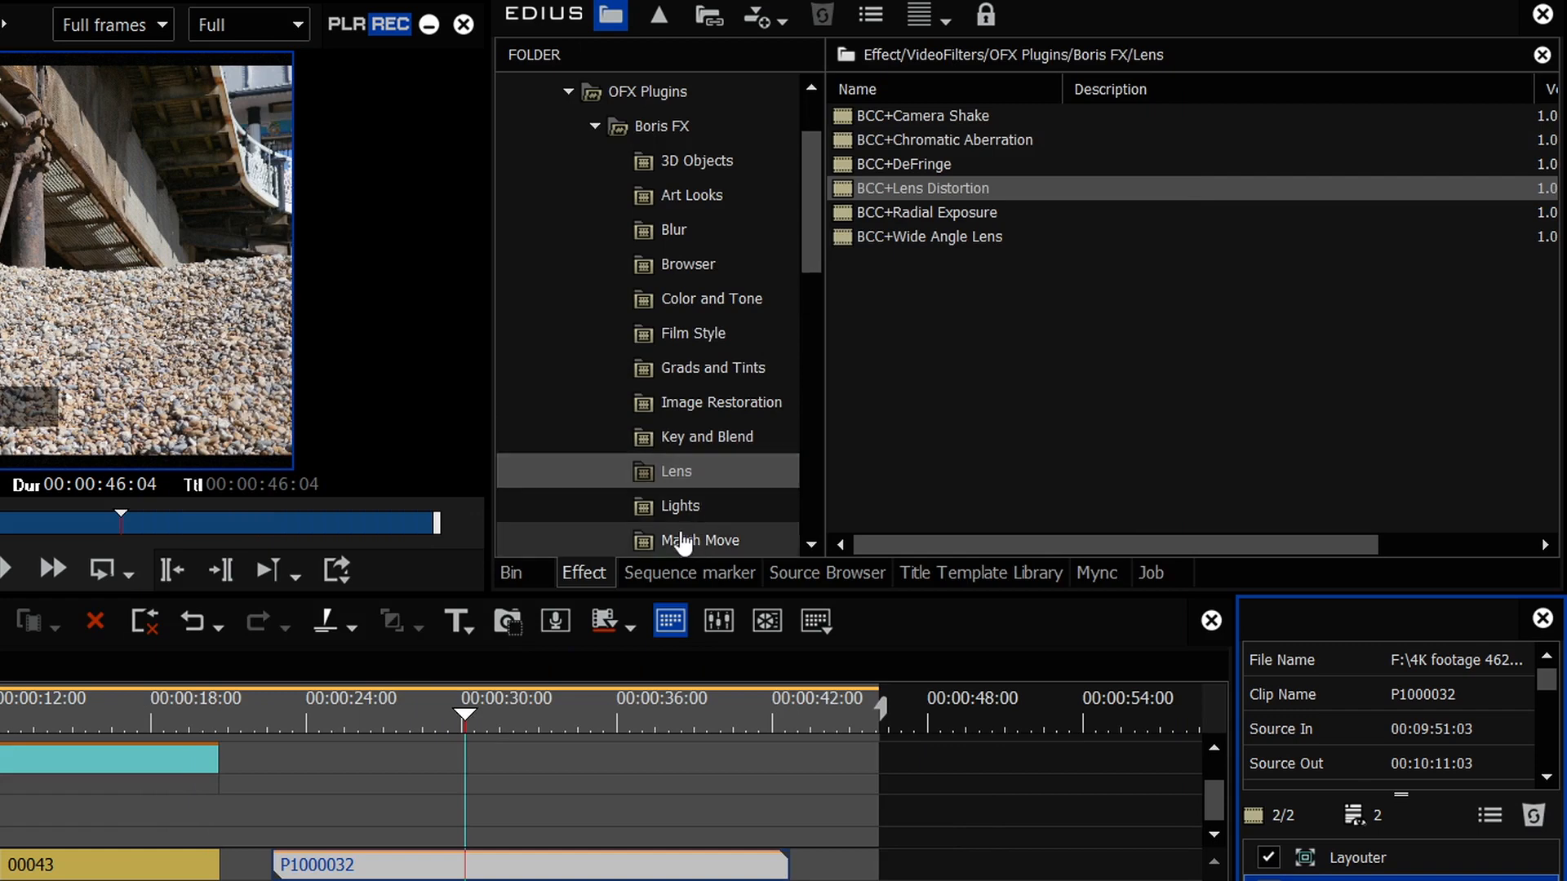
- Browse the Boris FX Match Move, Lights and Lens categories, and preview BCC Glint on clip P1000032
click(701, 541)
click(679, 504)
click(675, 470)
key(Down)
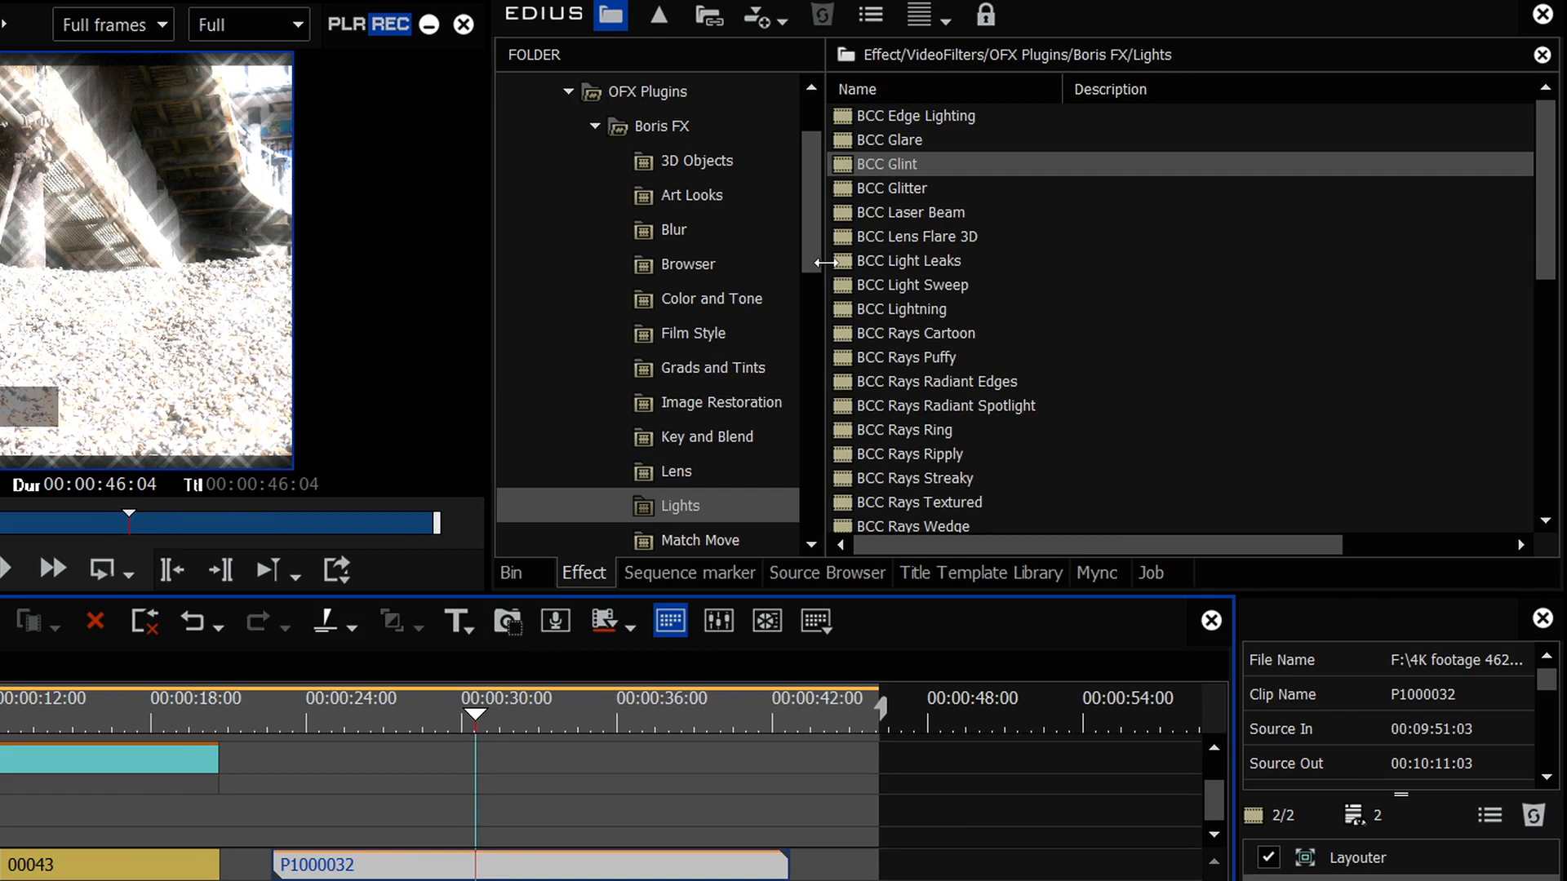
click(657, 126)
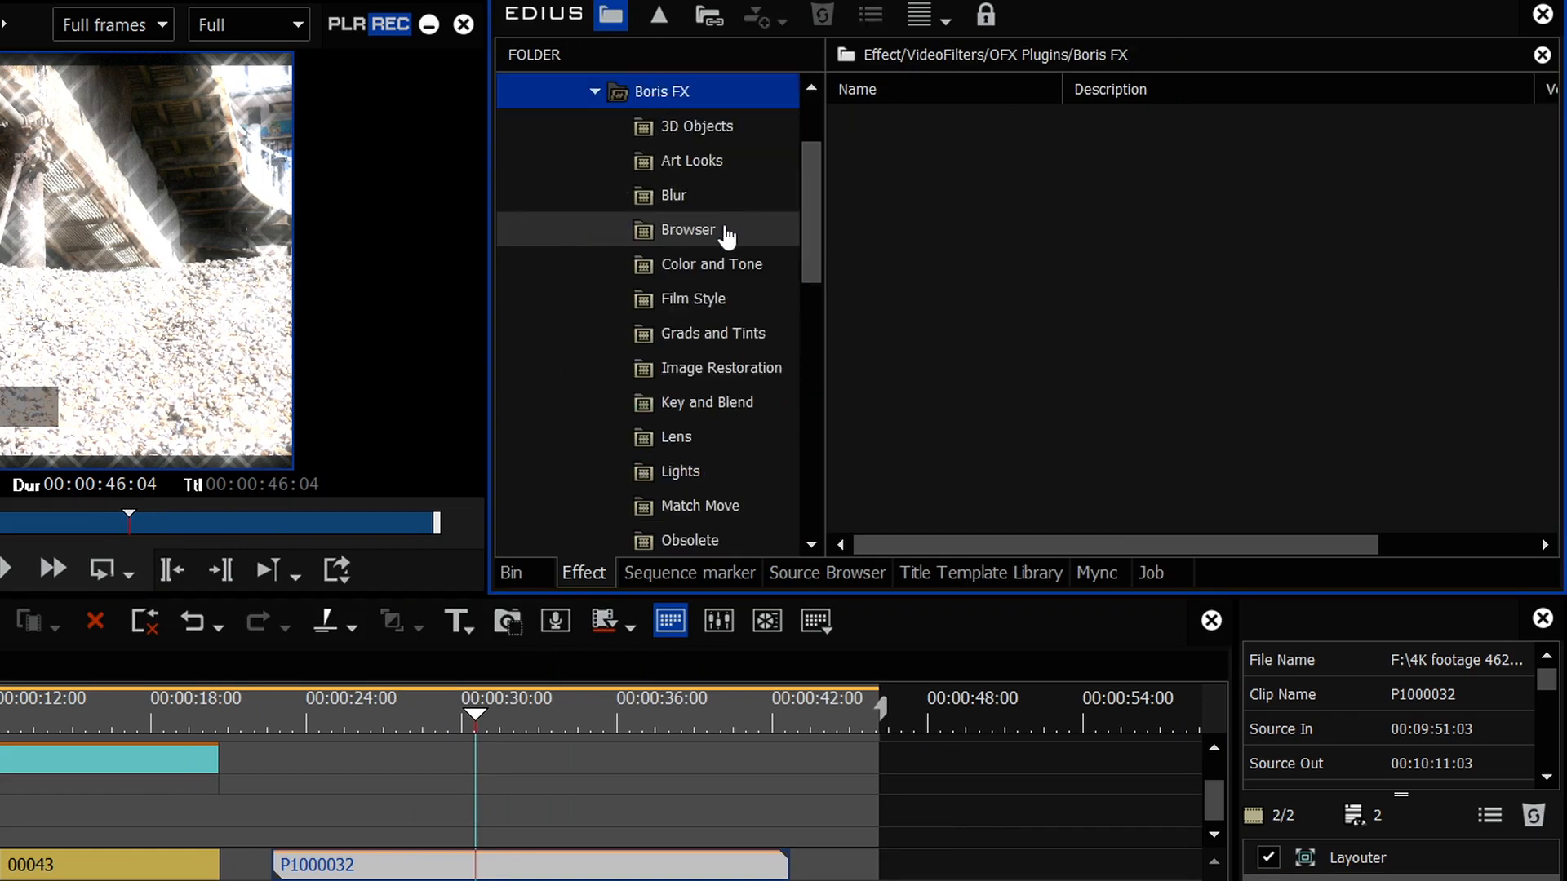
drag(366, 718, 410, 700)
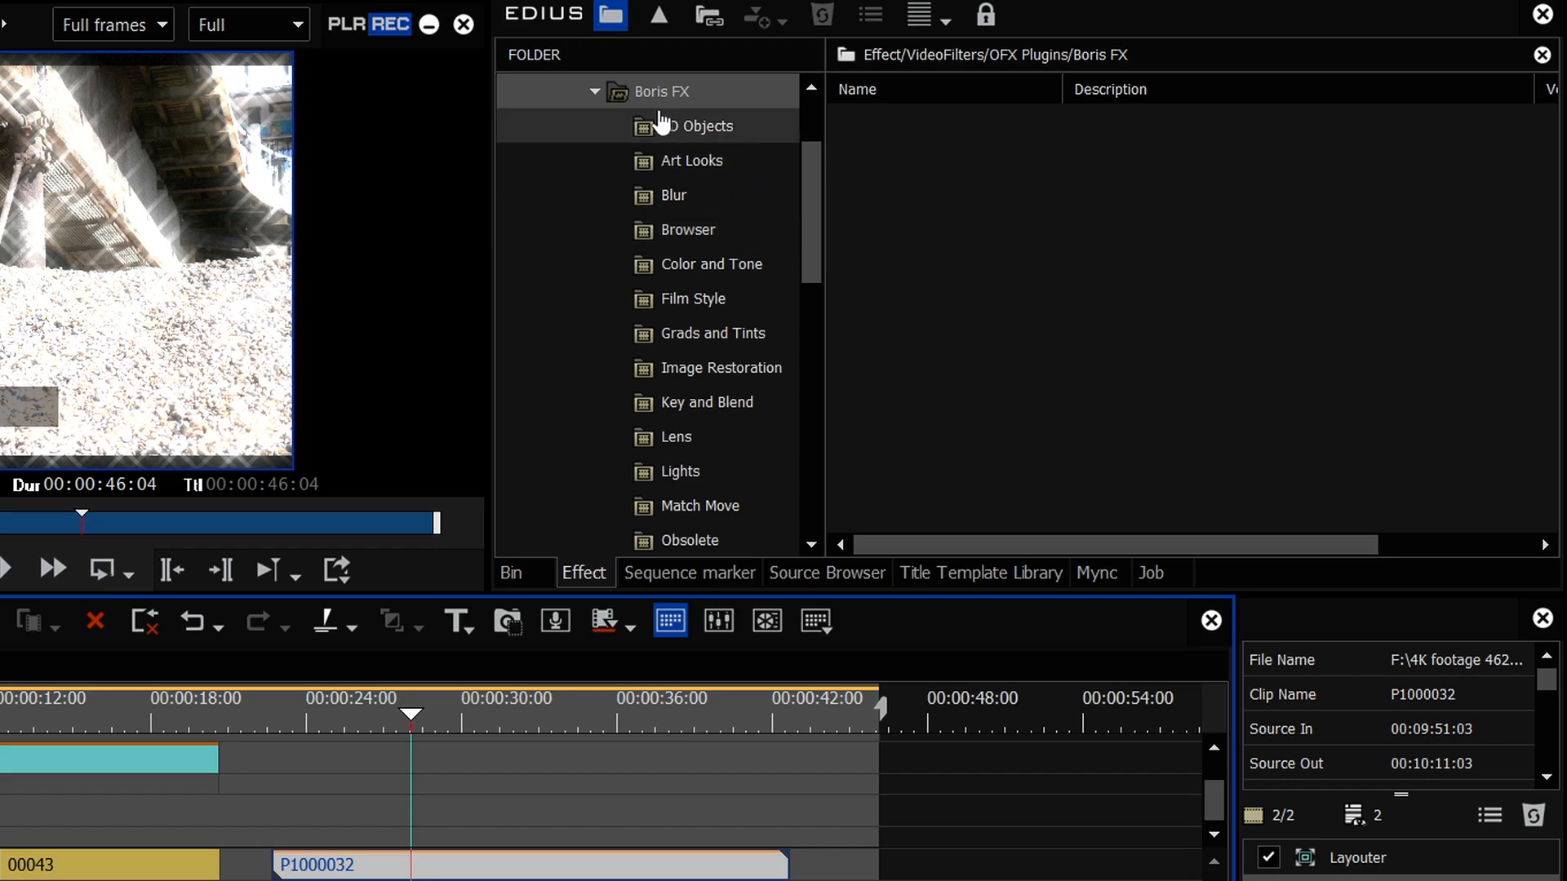
- Look through the remaining Boris FX categories and the proDAD filters, selecting the Vitascene Filter
drag(806, 265, 807, 363)
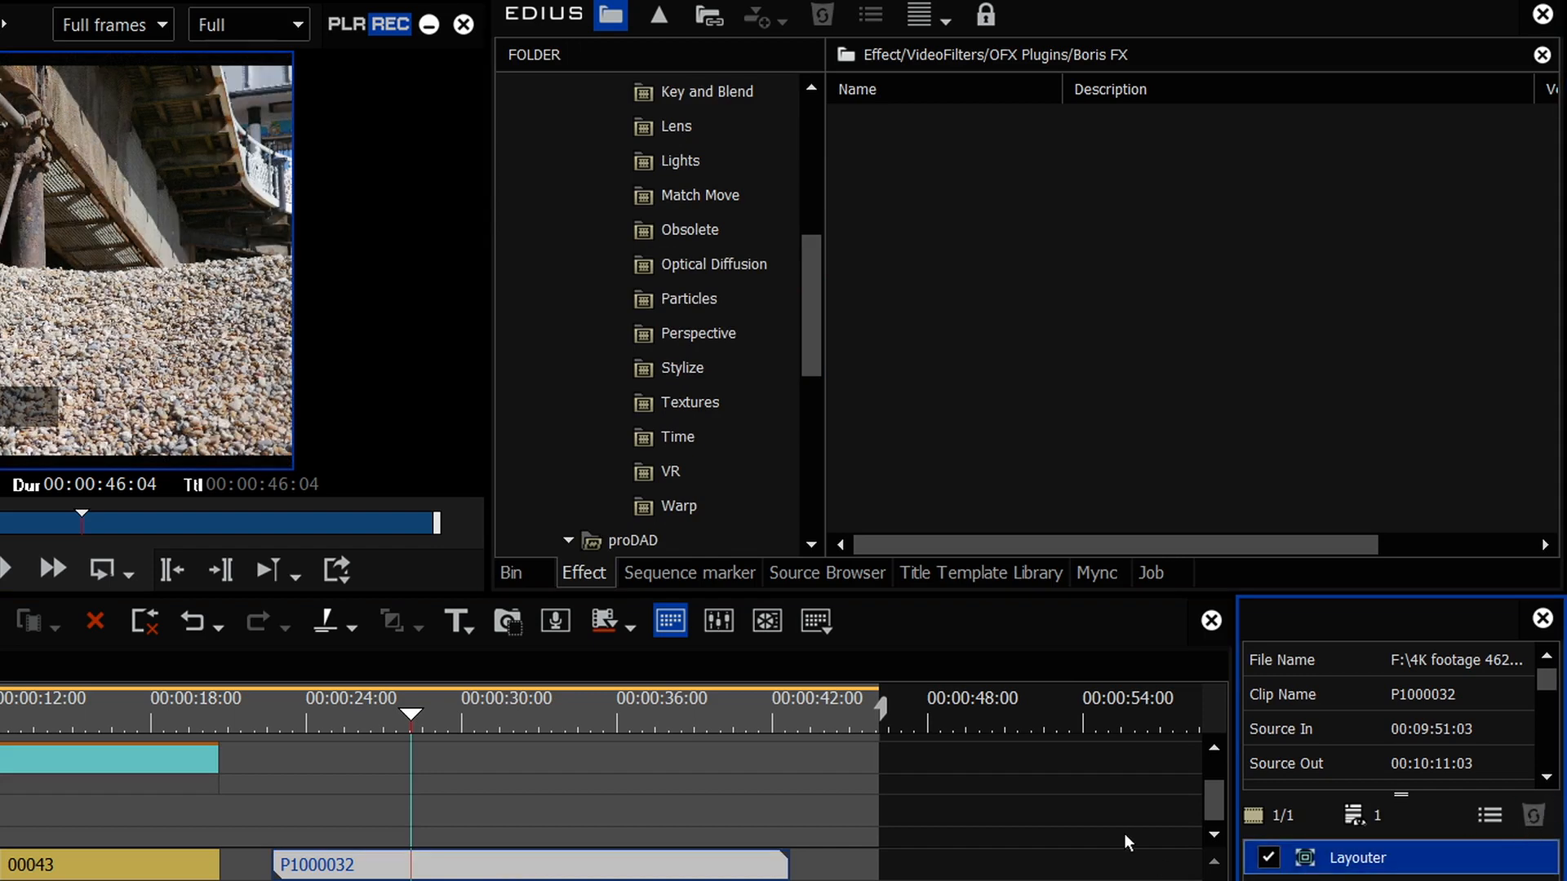
click(816, 199)
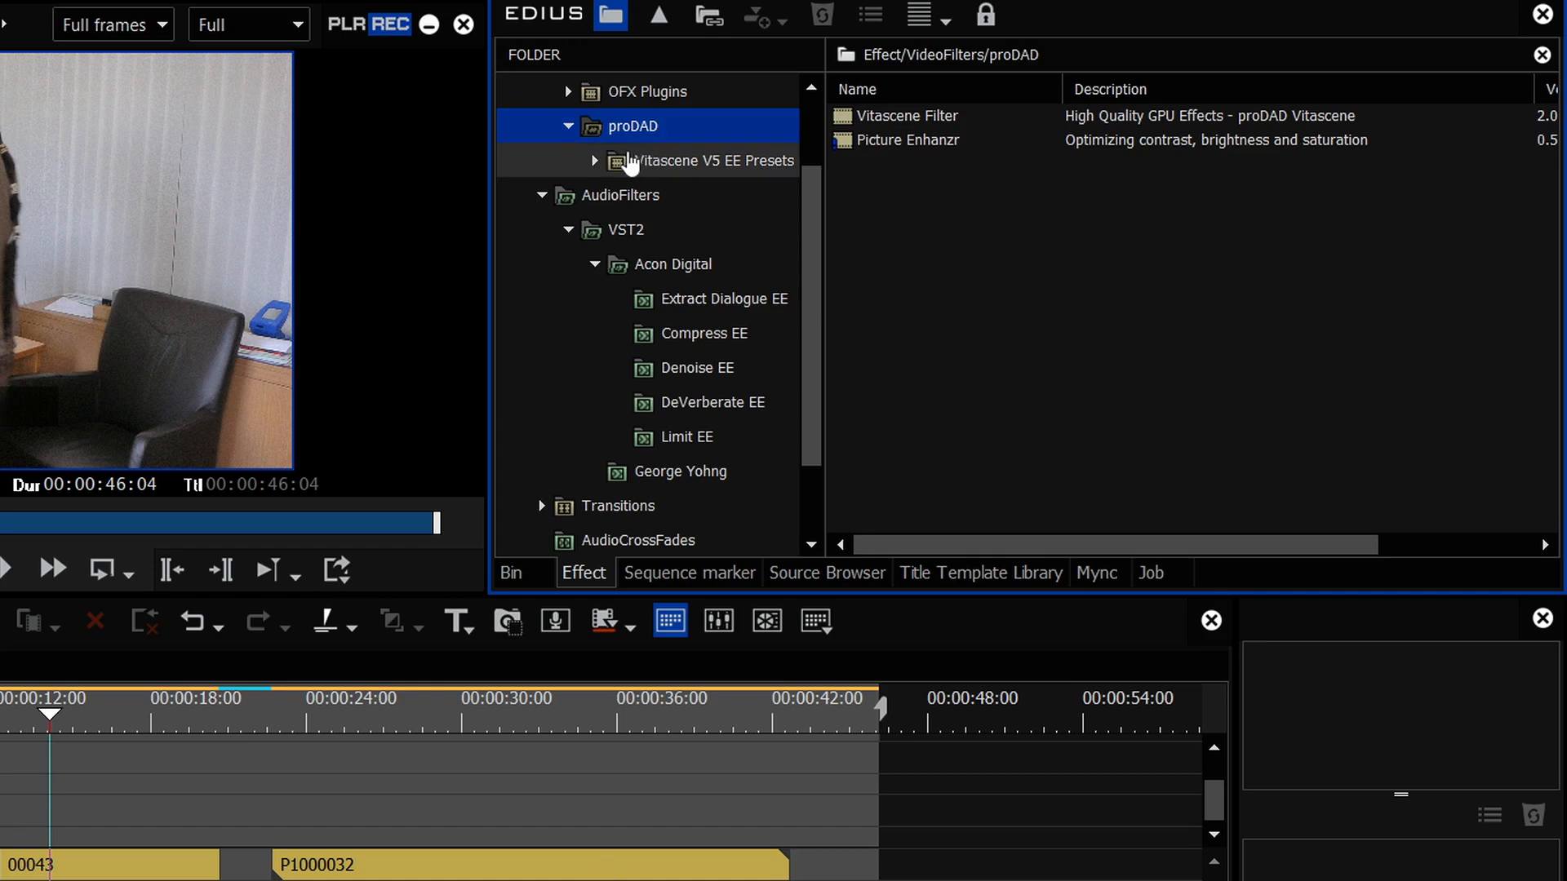
click(884, 119)
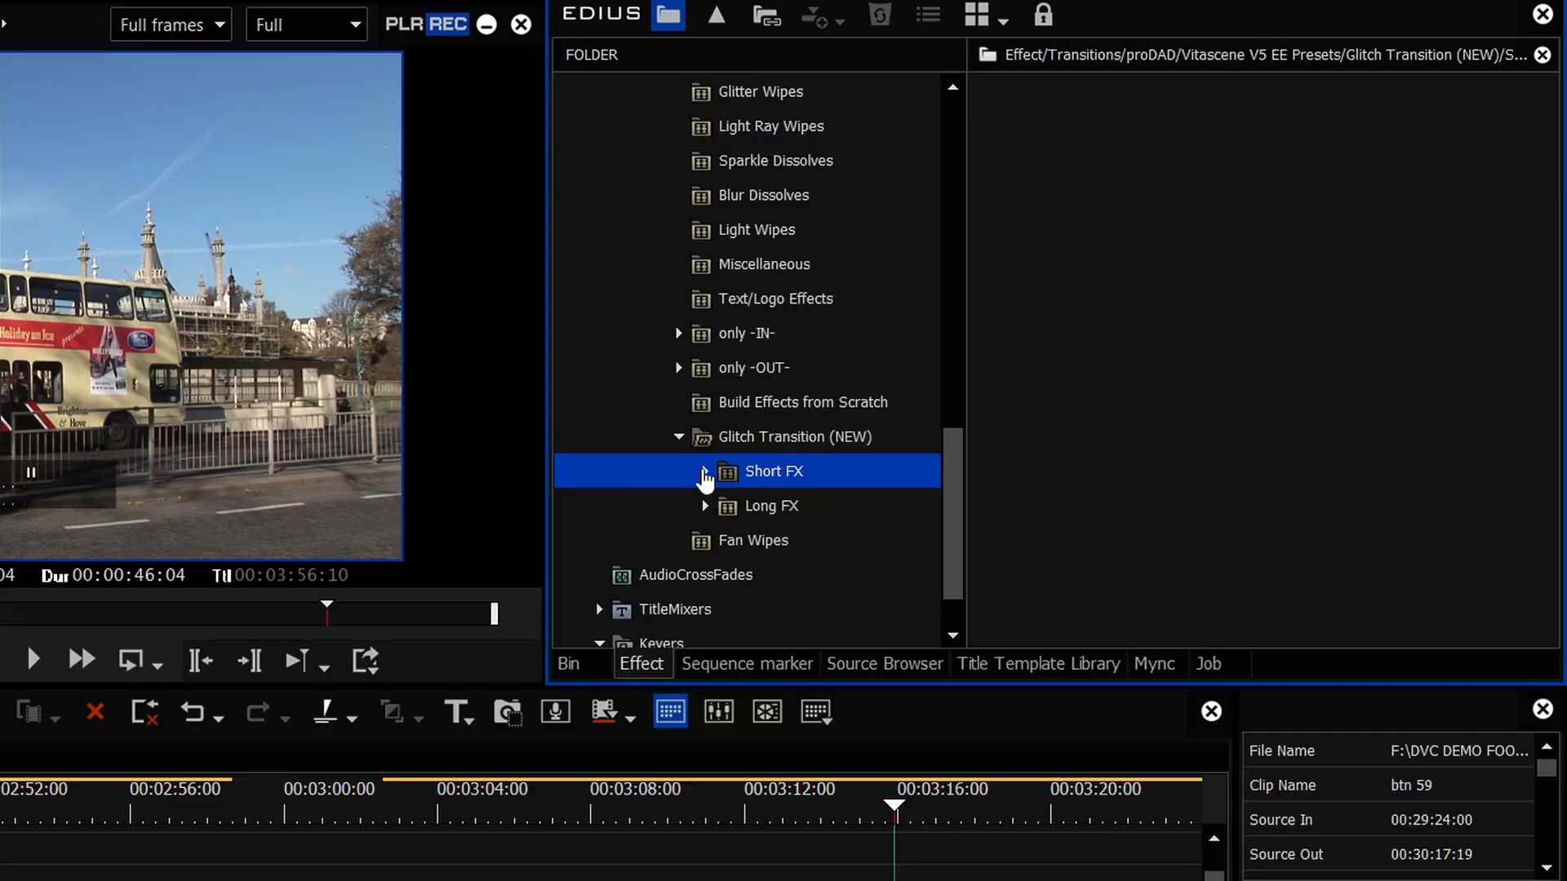
- Expand Short FX under Vitascene's Glitch Transition (NEW) presets and browse the Discreet, Frame and RGB categories
click(703, 471)
click(808, 475)
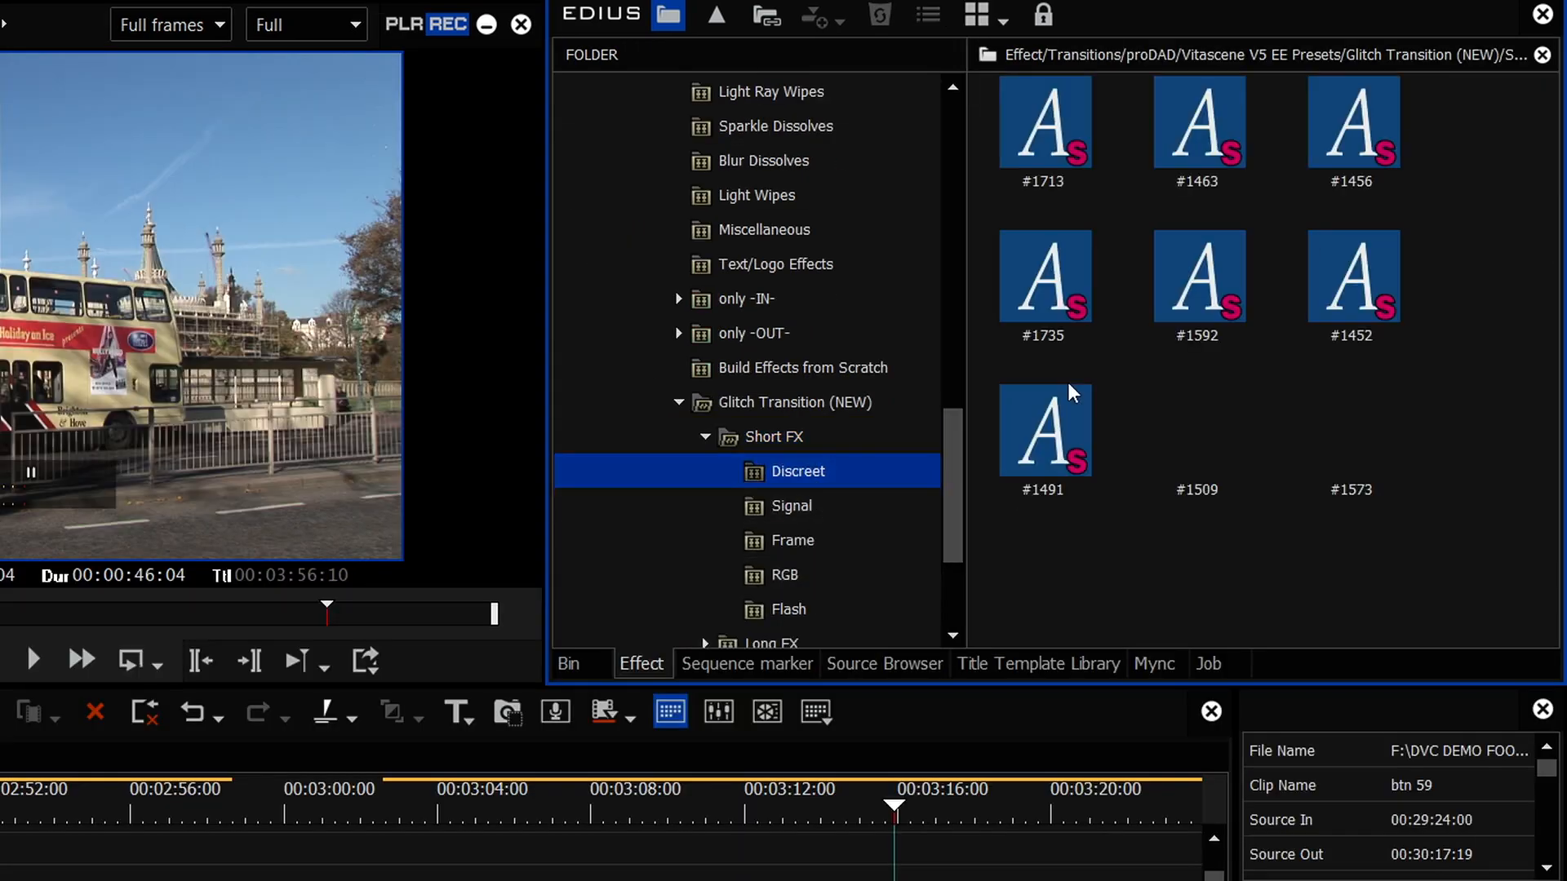
click(828, 542)
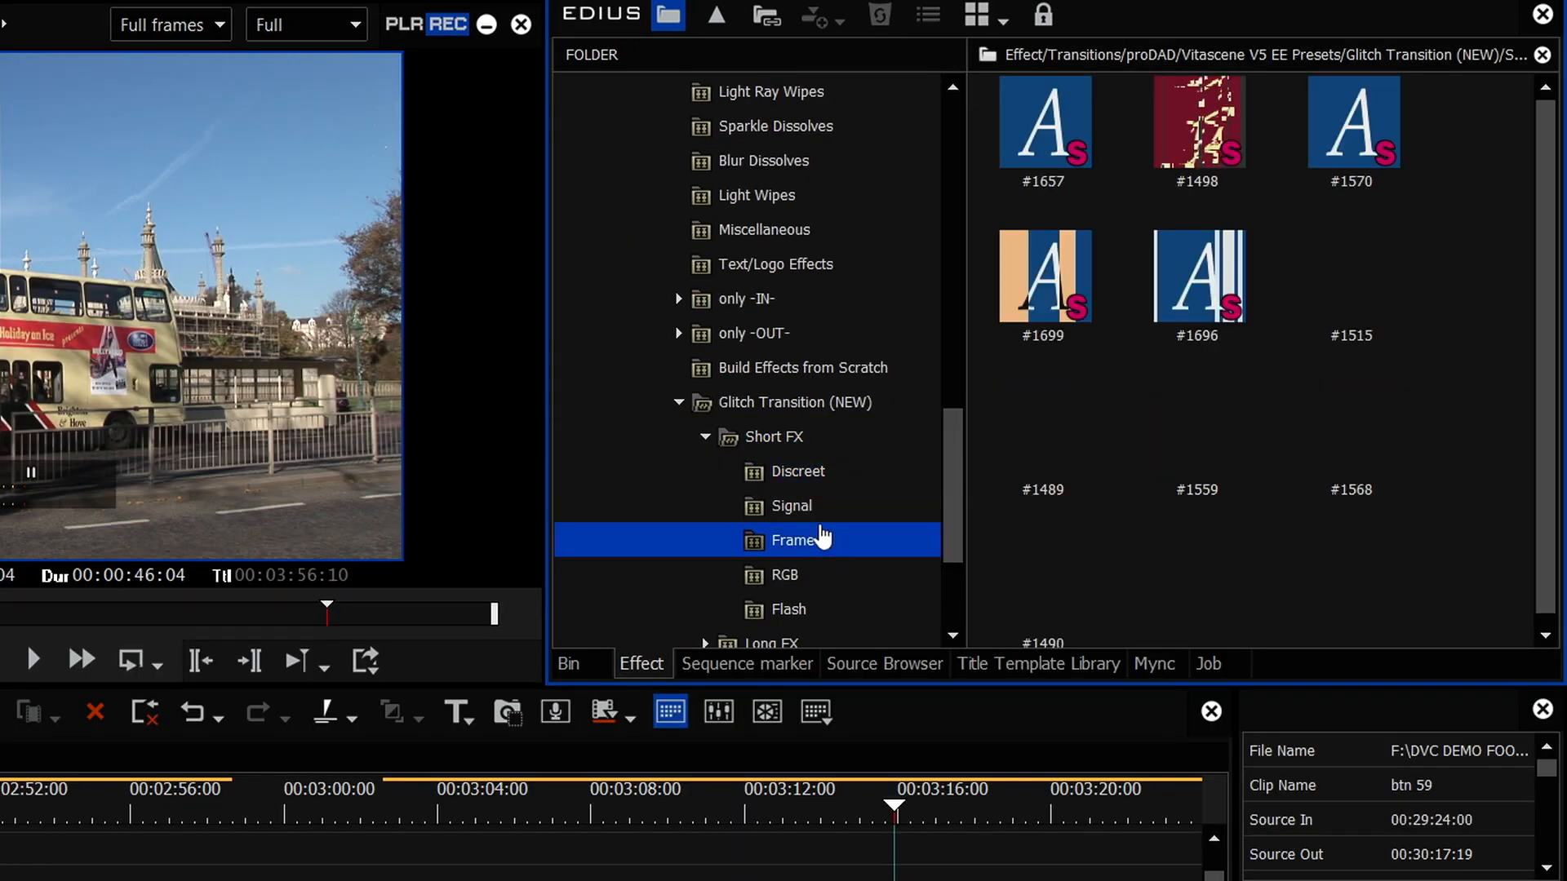
click(803, 575)
- Preview the RGB glitch transition presets #1460, #1684, #1714, #1475 and #1691
click(1018, 441)
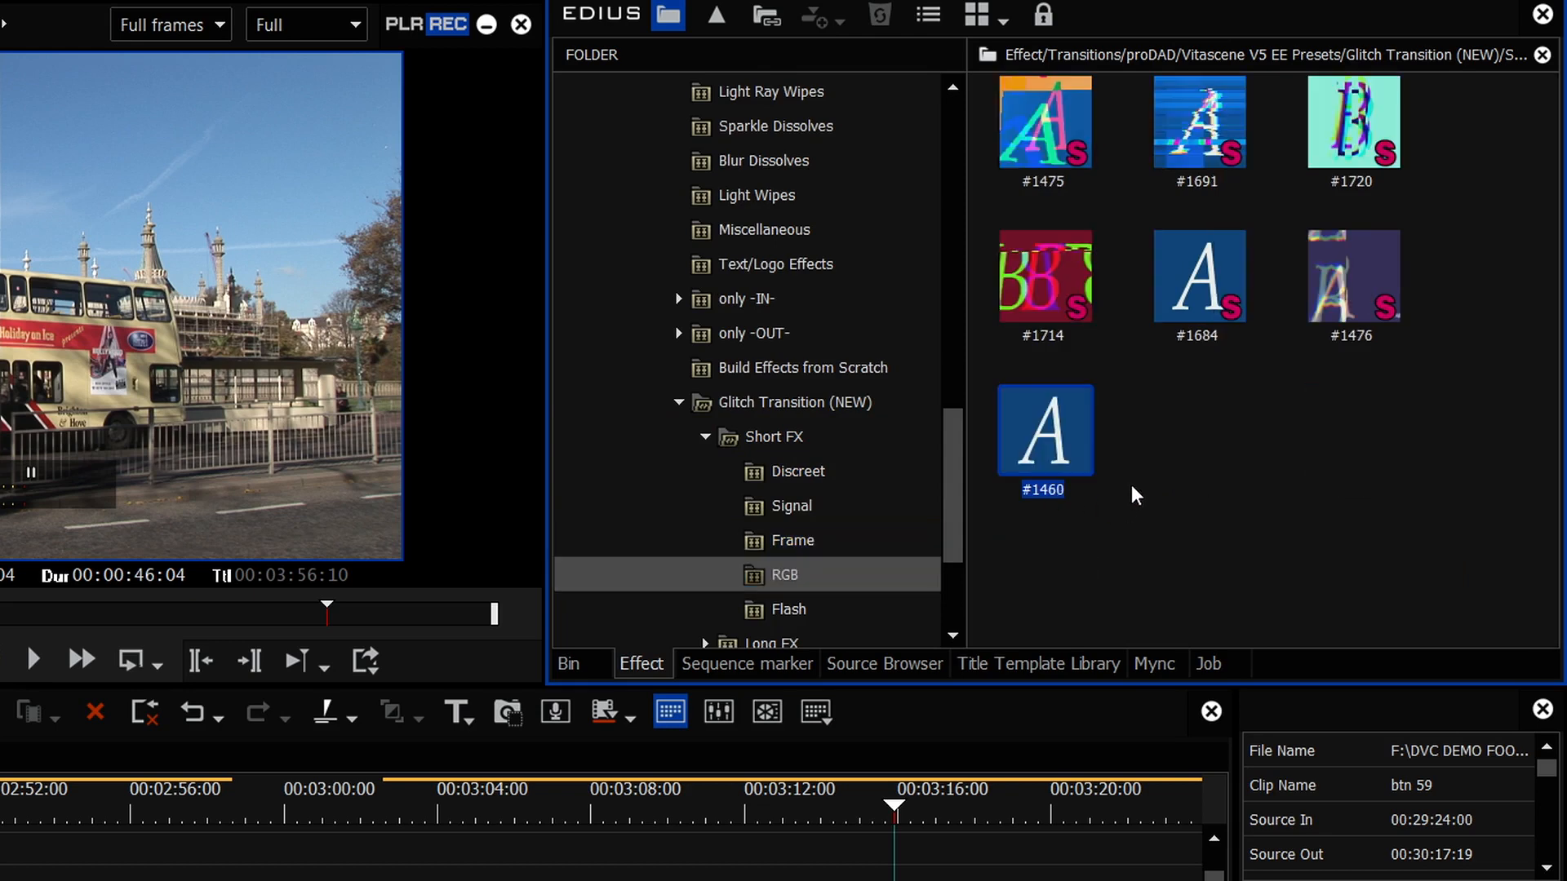
mouse_move(1041, 428)
click(1218, 288)
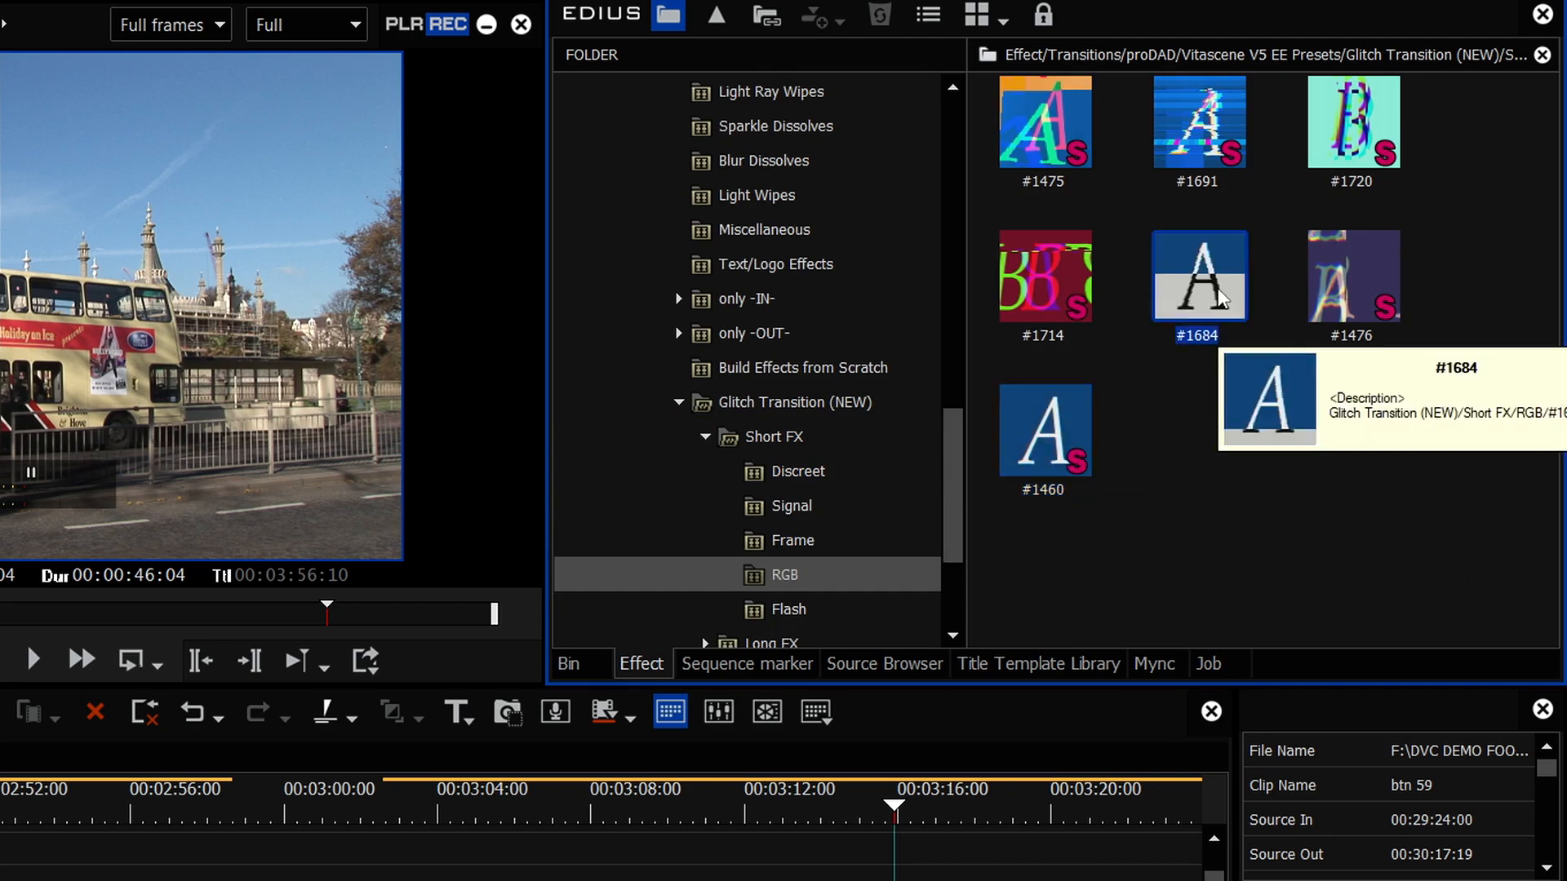
click(1002, 295)
click(1066, 131)
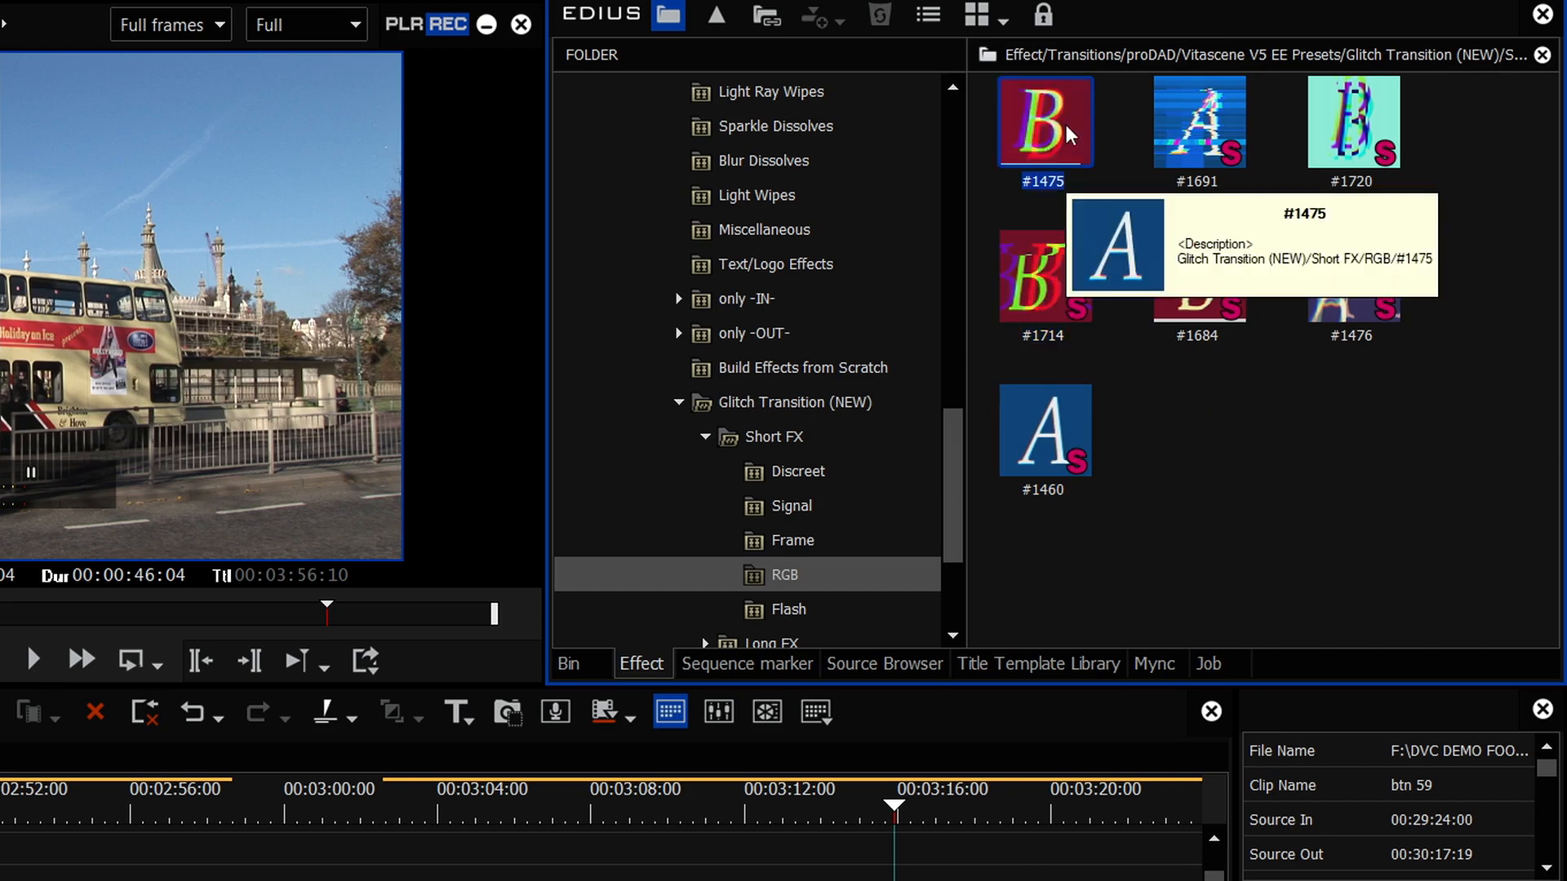
click(1218, 109)
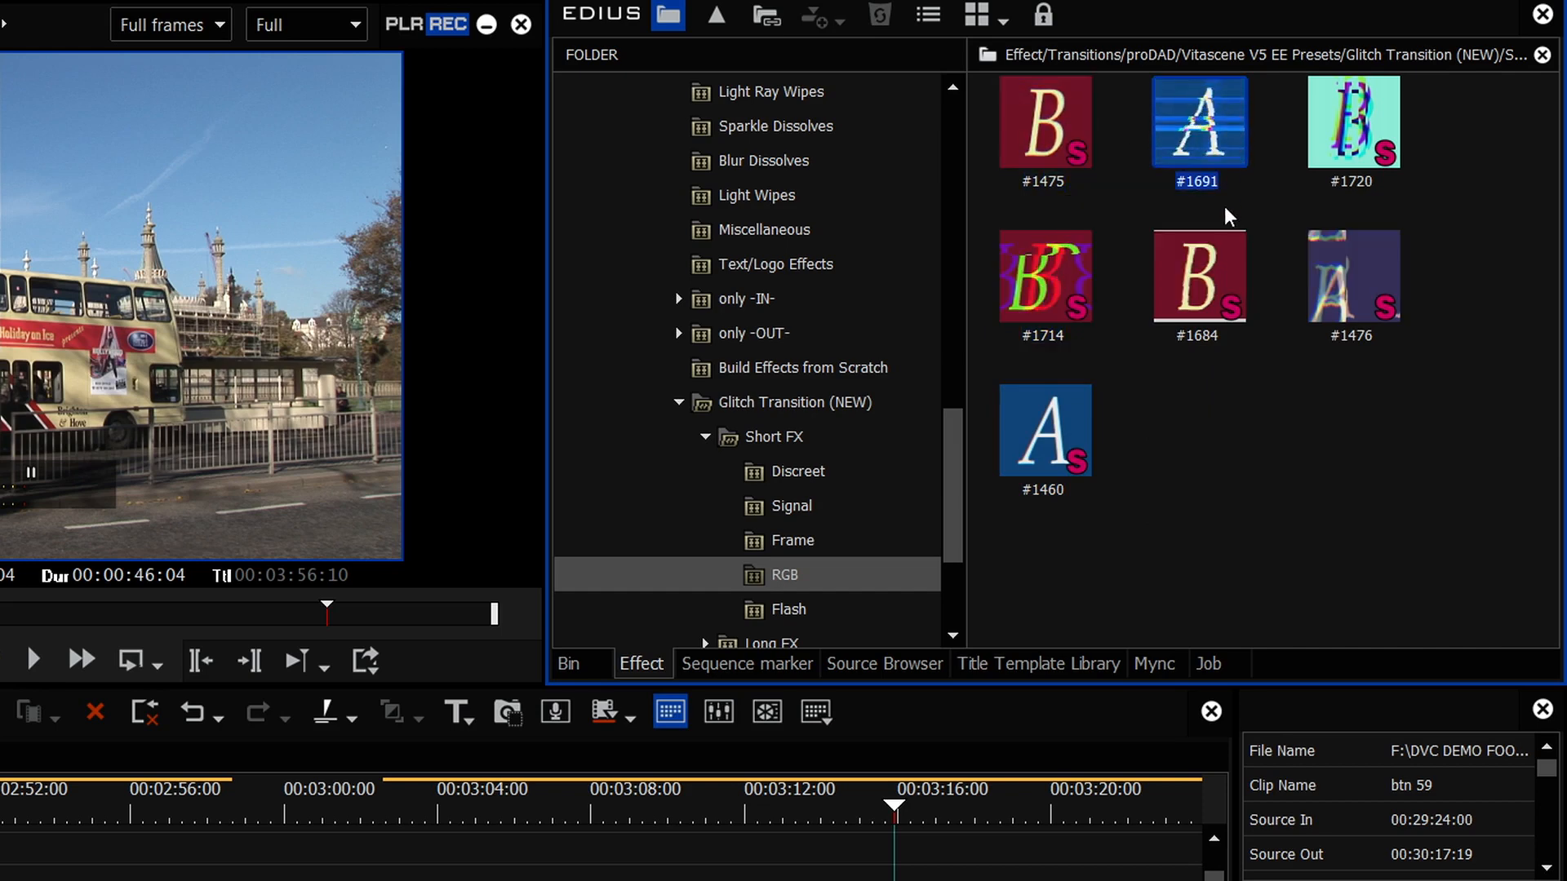
- Preview the RGB glitch transition preset #1720
click(1378, 106)
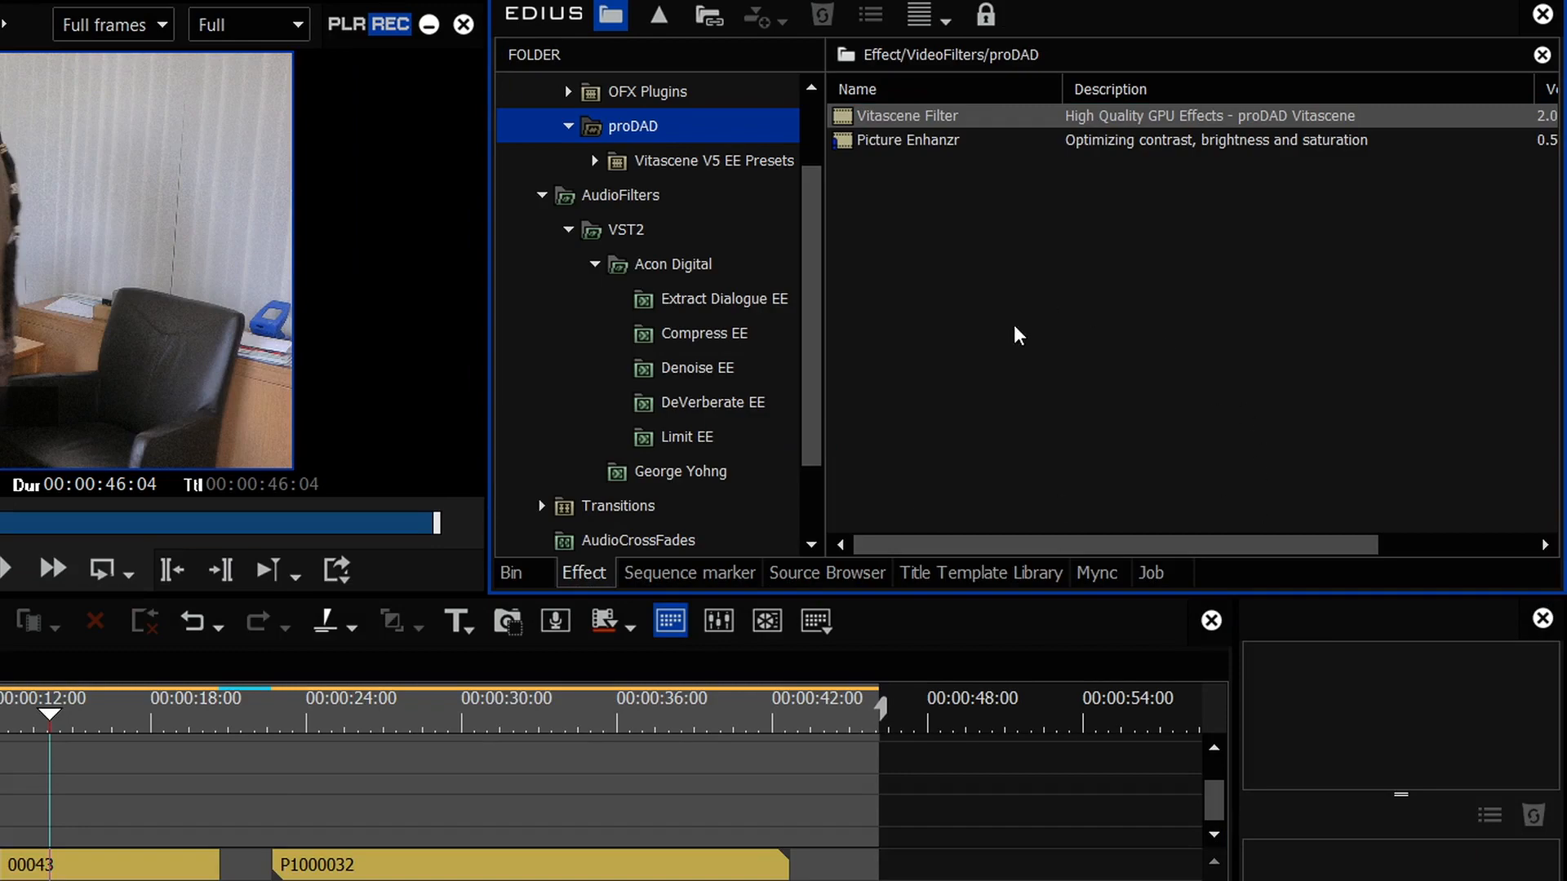
- Apply the proDAD Picture Enhanzr filter to clip 00043 on the timeline
click(879, 145)
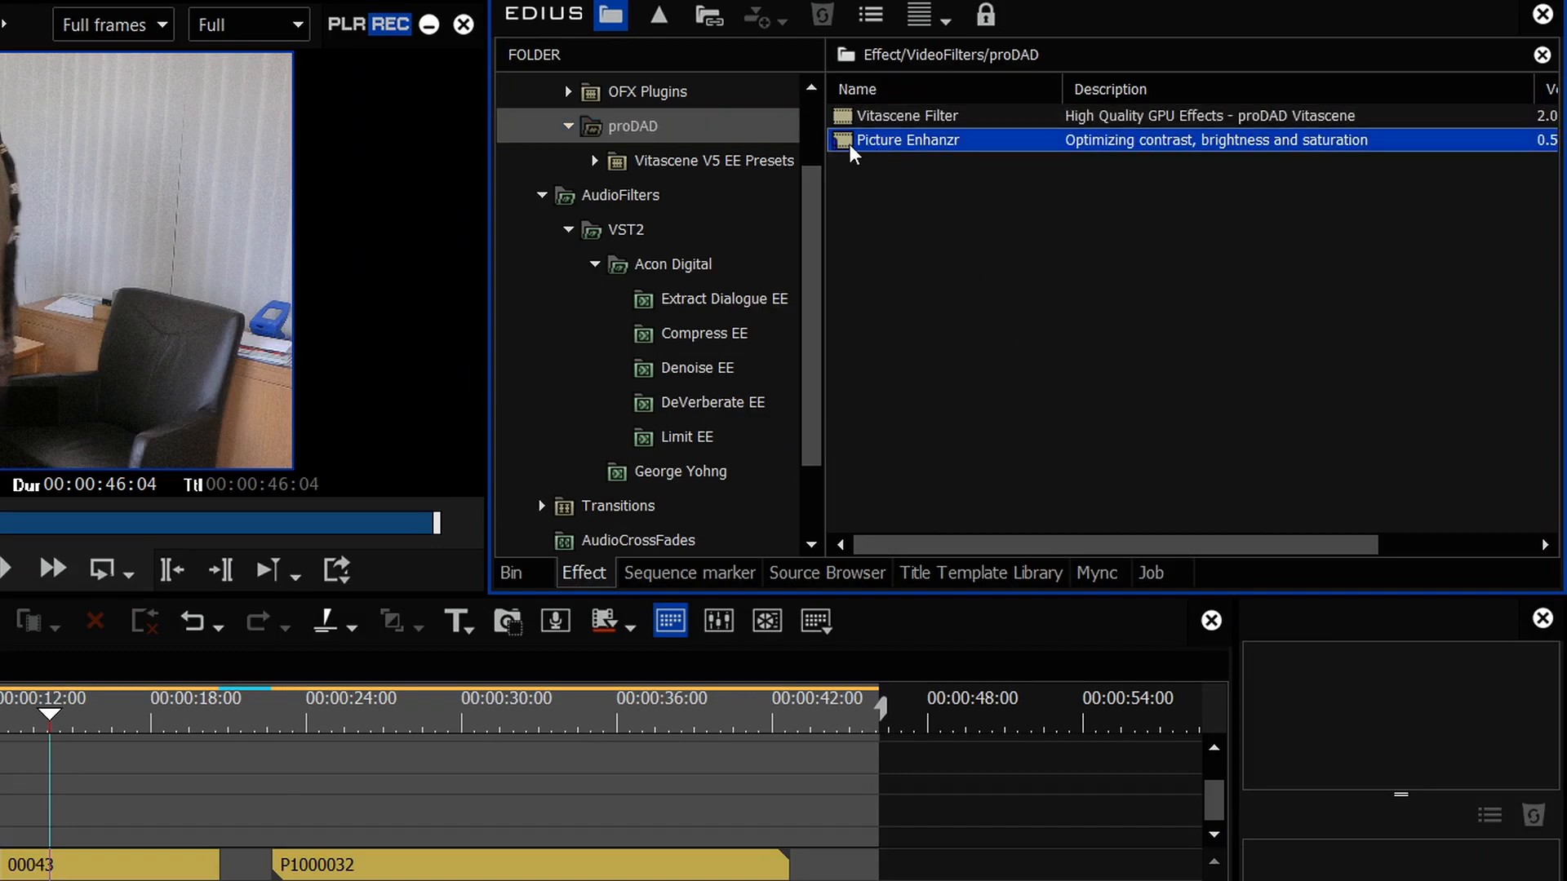
drag(849, 143, 89, 880)
drag(351, 829, 422, 833)
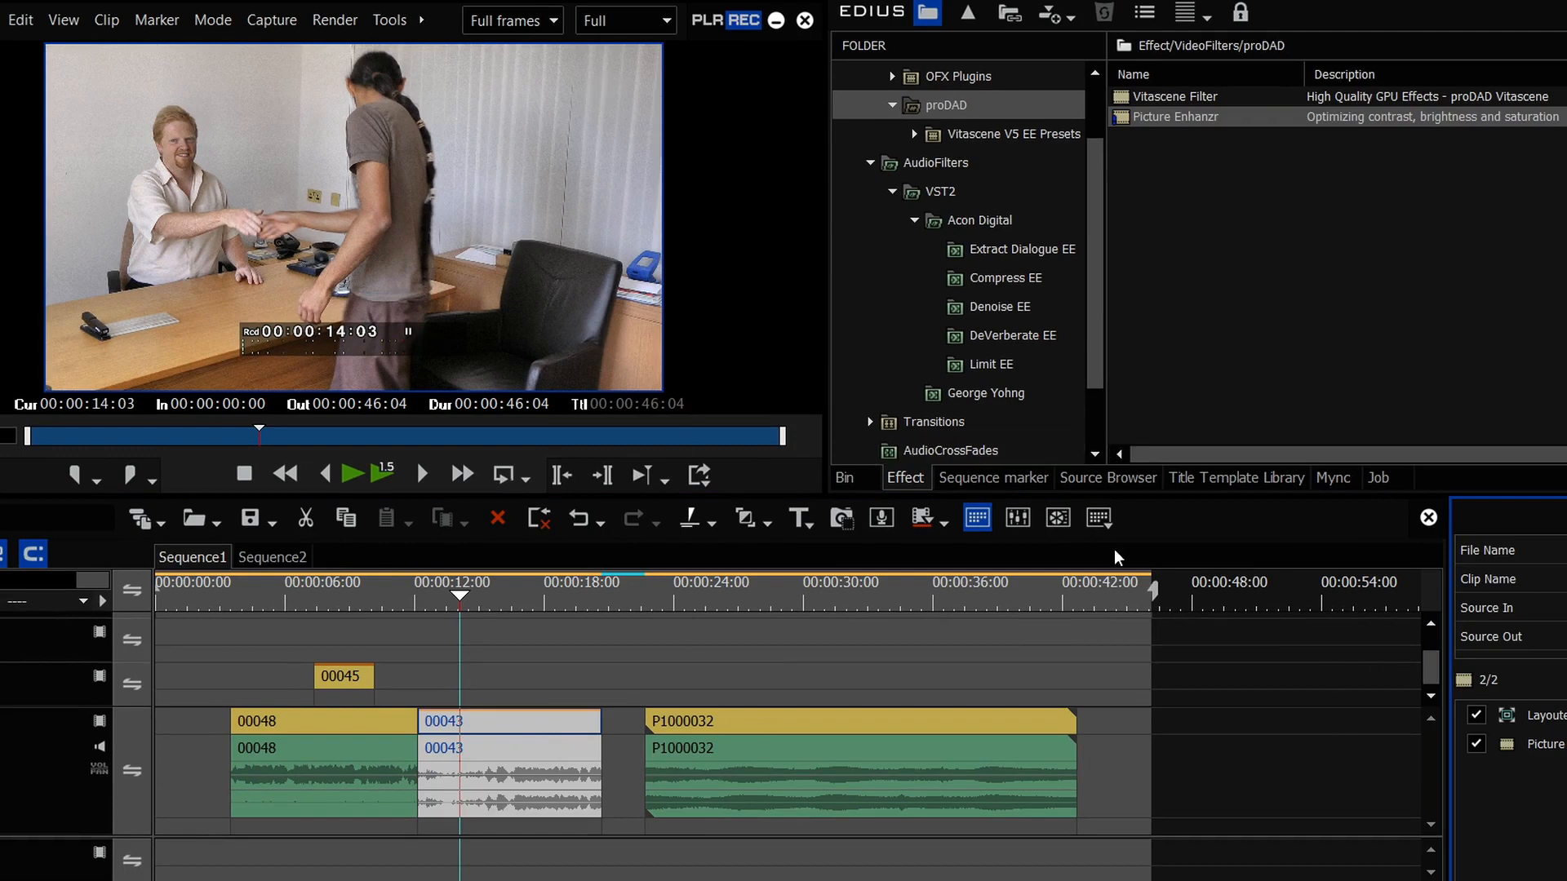
- Delete the Adjustment Clip from the upper video track and place the playhead over clip 00043
click(1431, 676)
drag(1428, 671, 1430, 652)
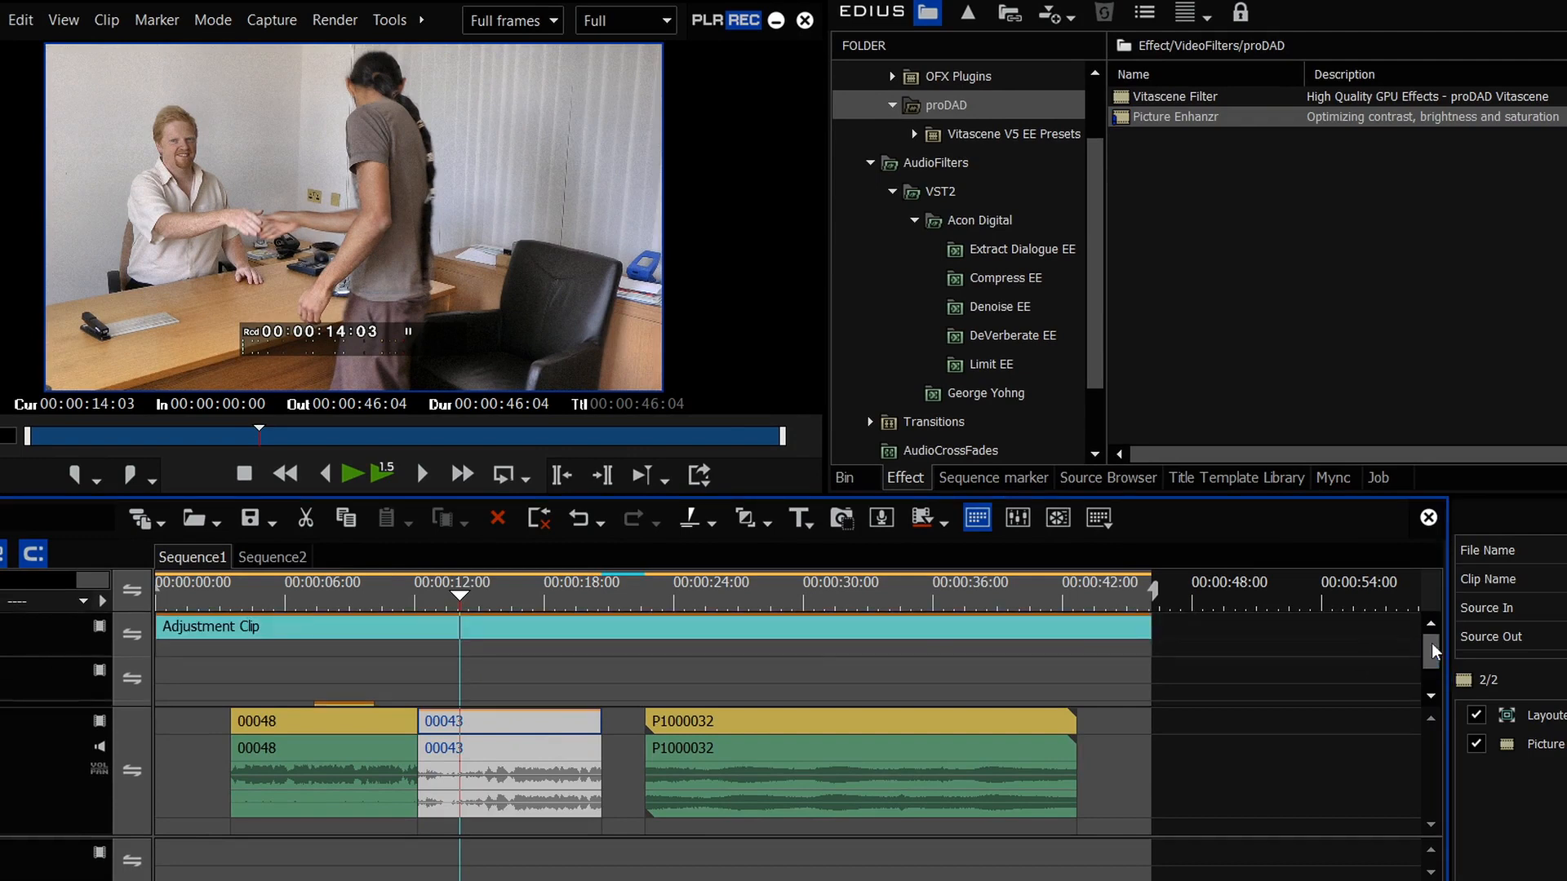
click(637, 641)
key(Delete)
click(454, 594)
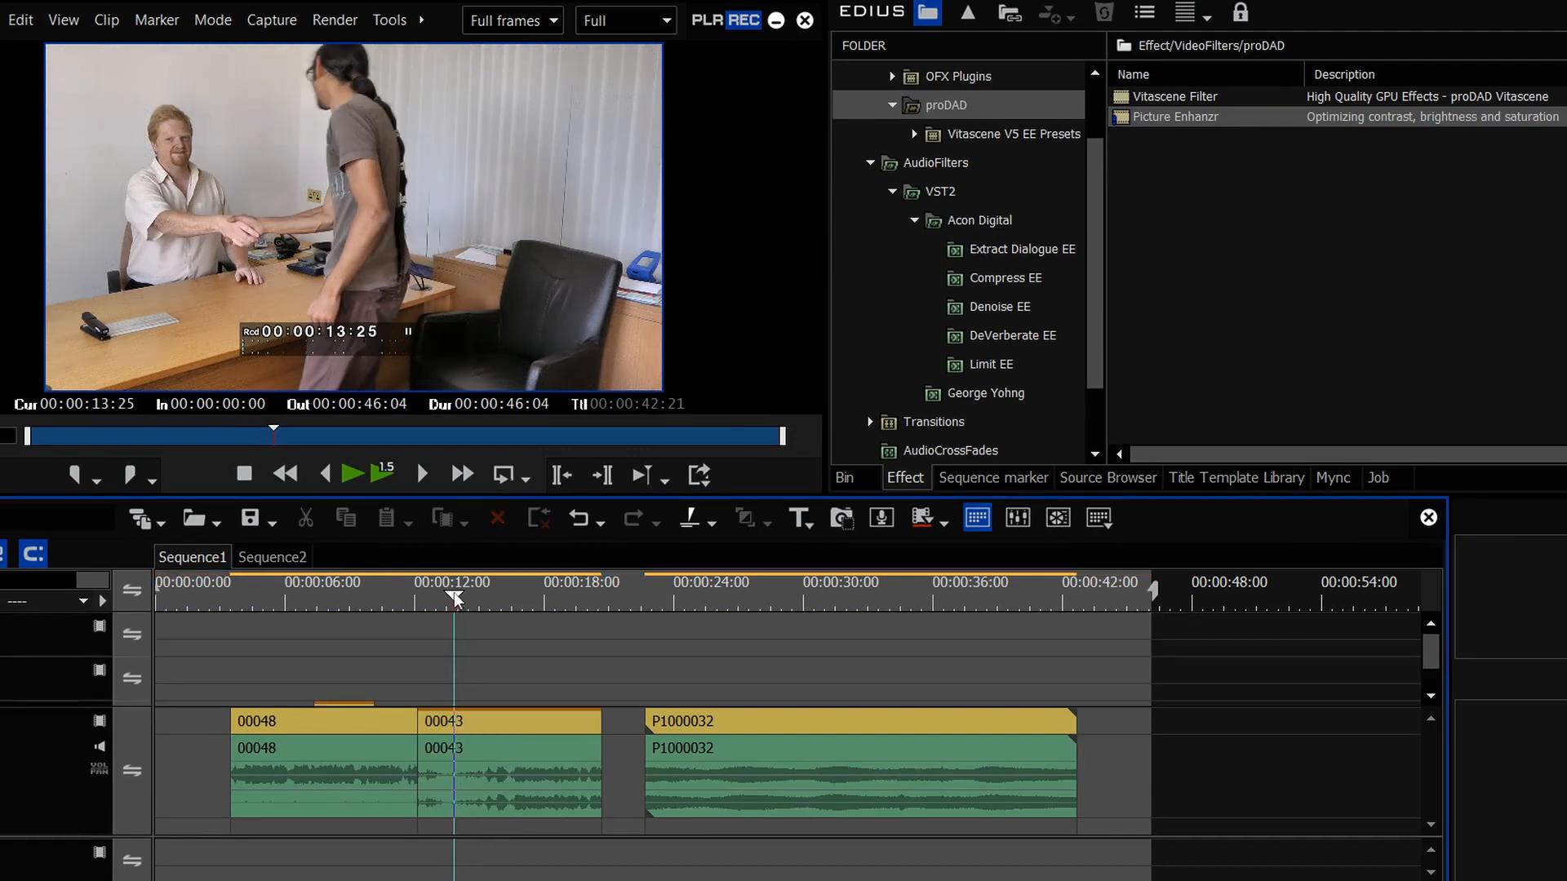
- Compare clip 00043 with Picture Enhanzr disabled and enabled, and examine the image in the enlarged preview
click(559, 726)
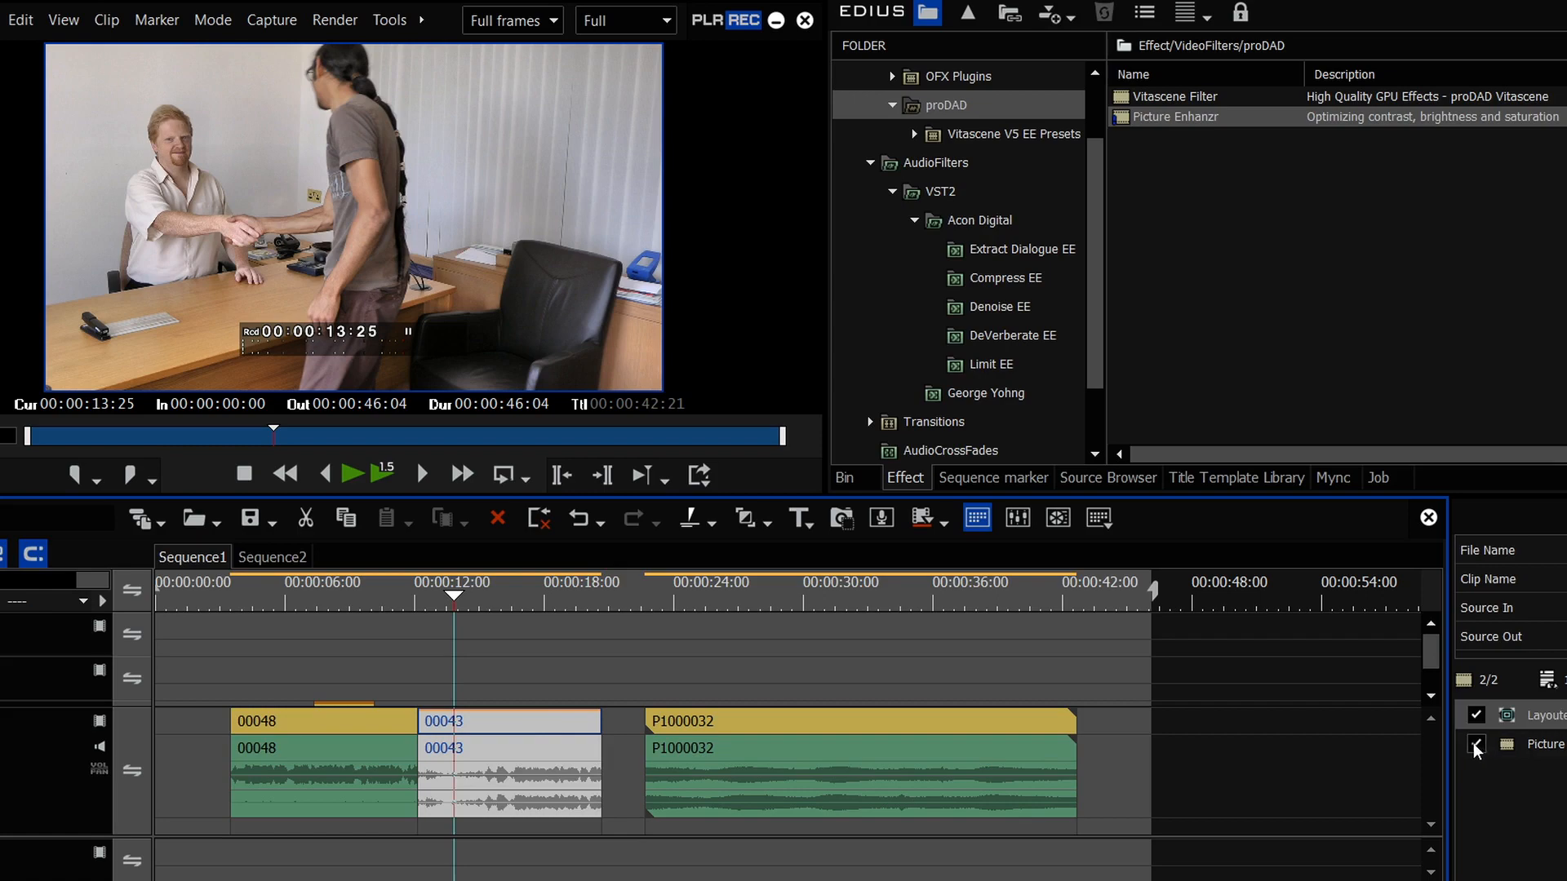
click(1475, 745)
click(1474, 744)
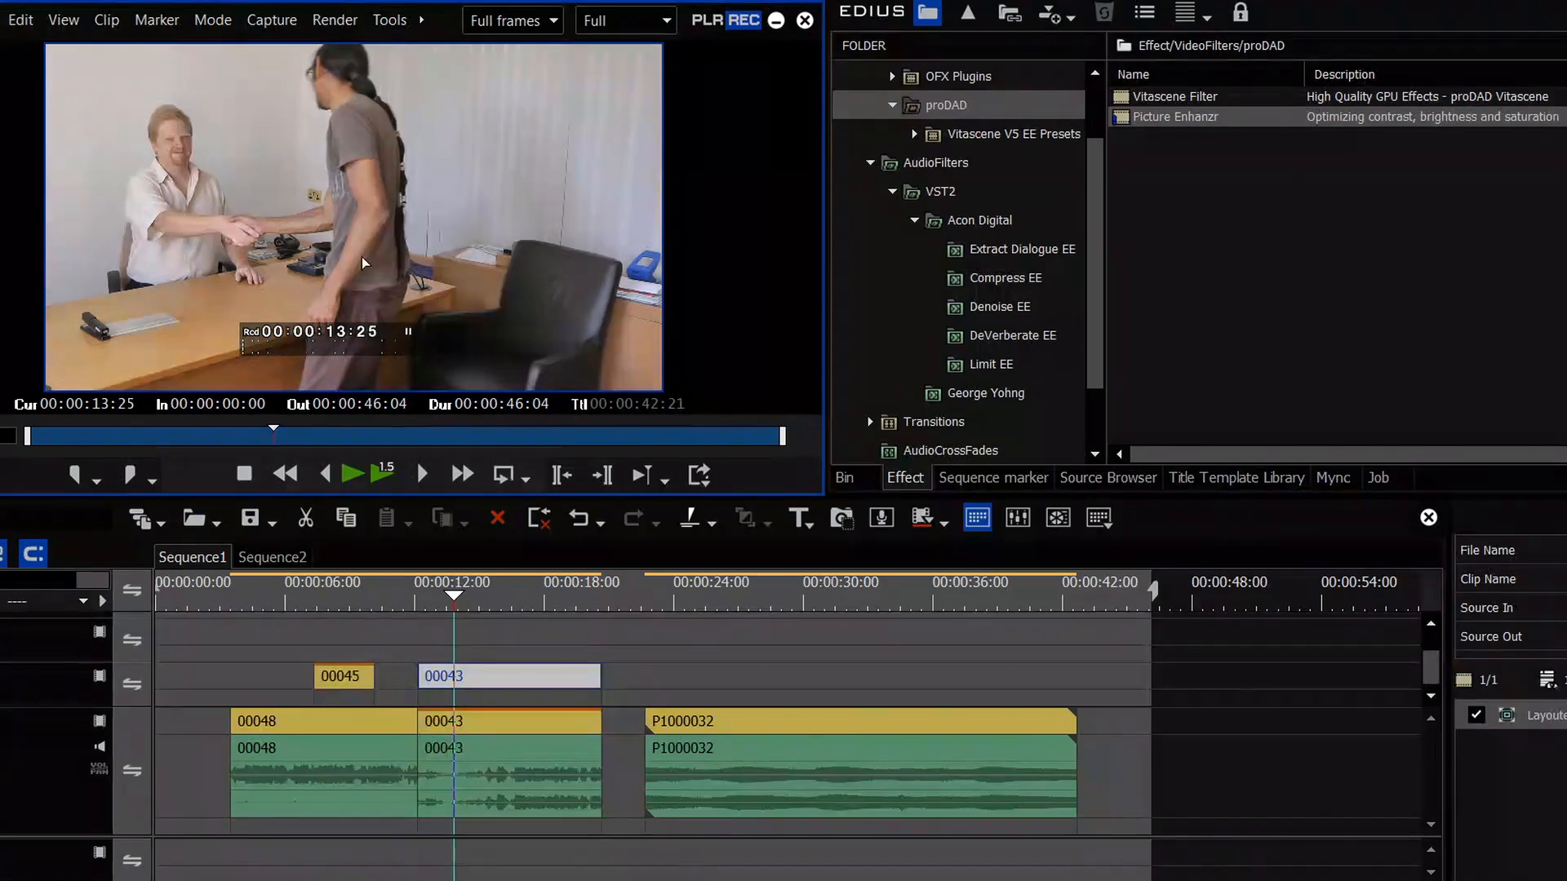
double_click(360, 256)
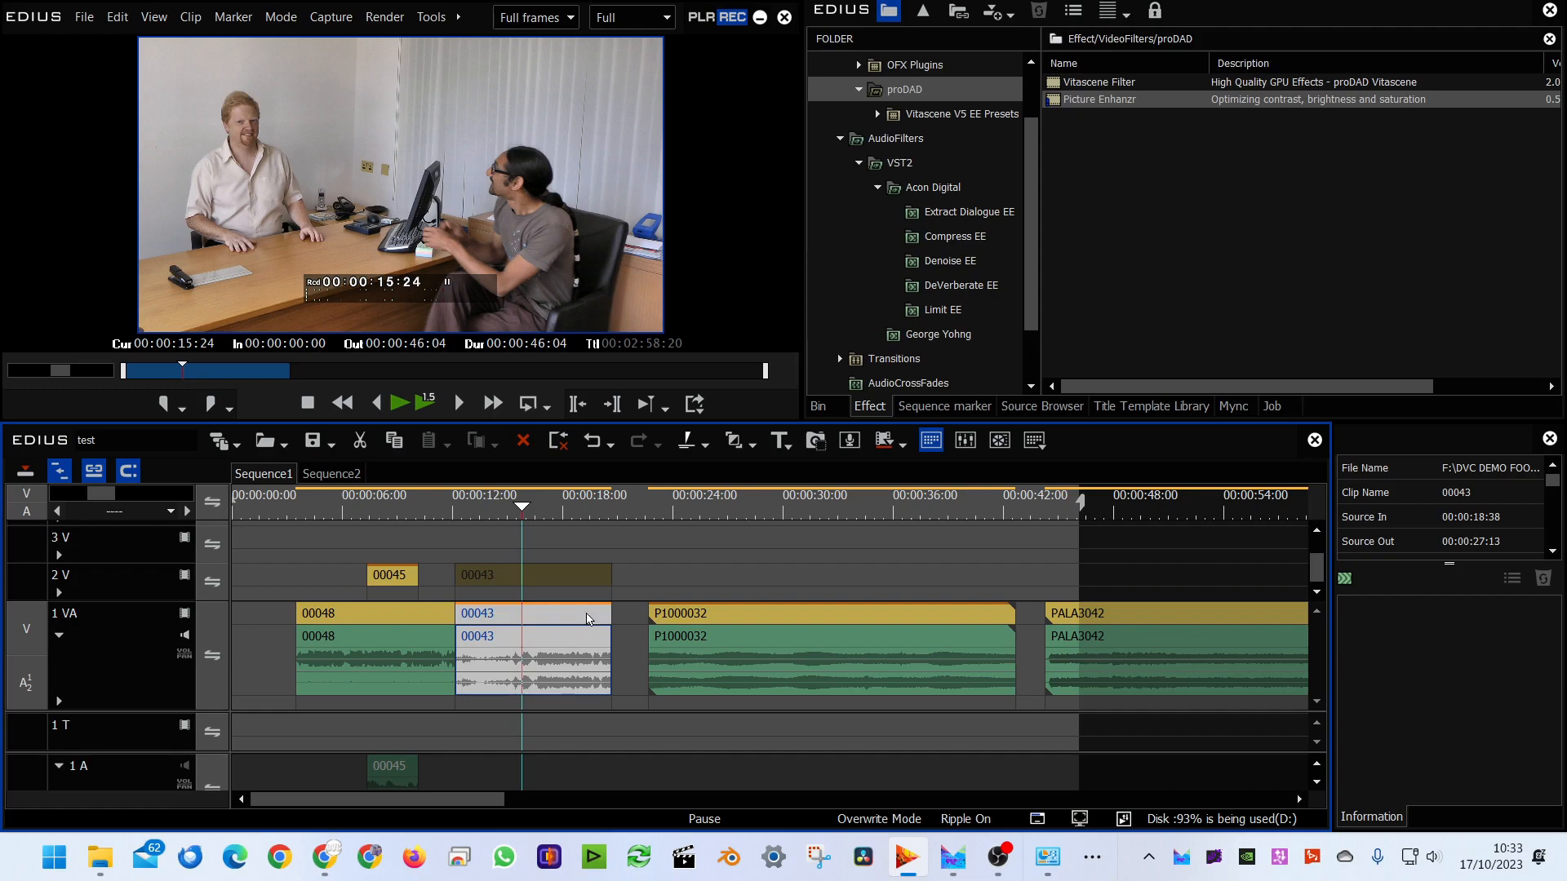
- Open the Picture Enhanzr settings of clip 00043 and set Dynamics to 195 %
click(590, 620)
click(1436, 635)
double_click(1436, 635)
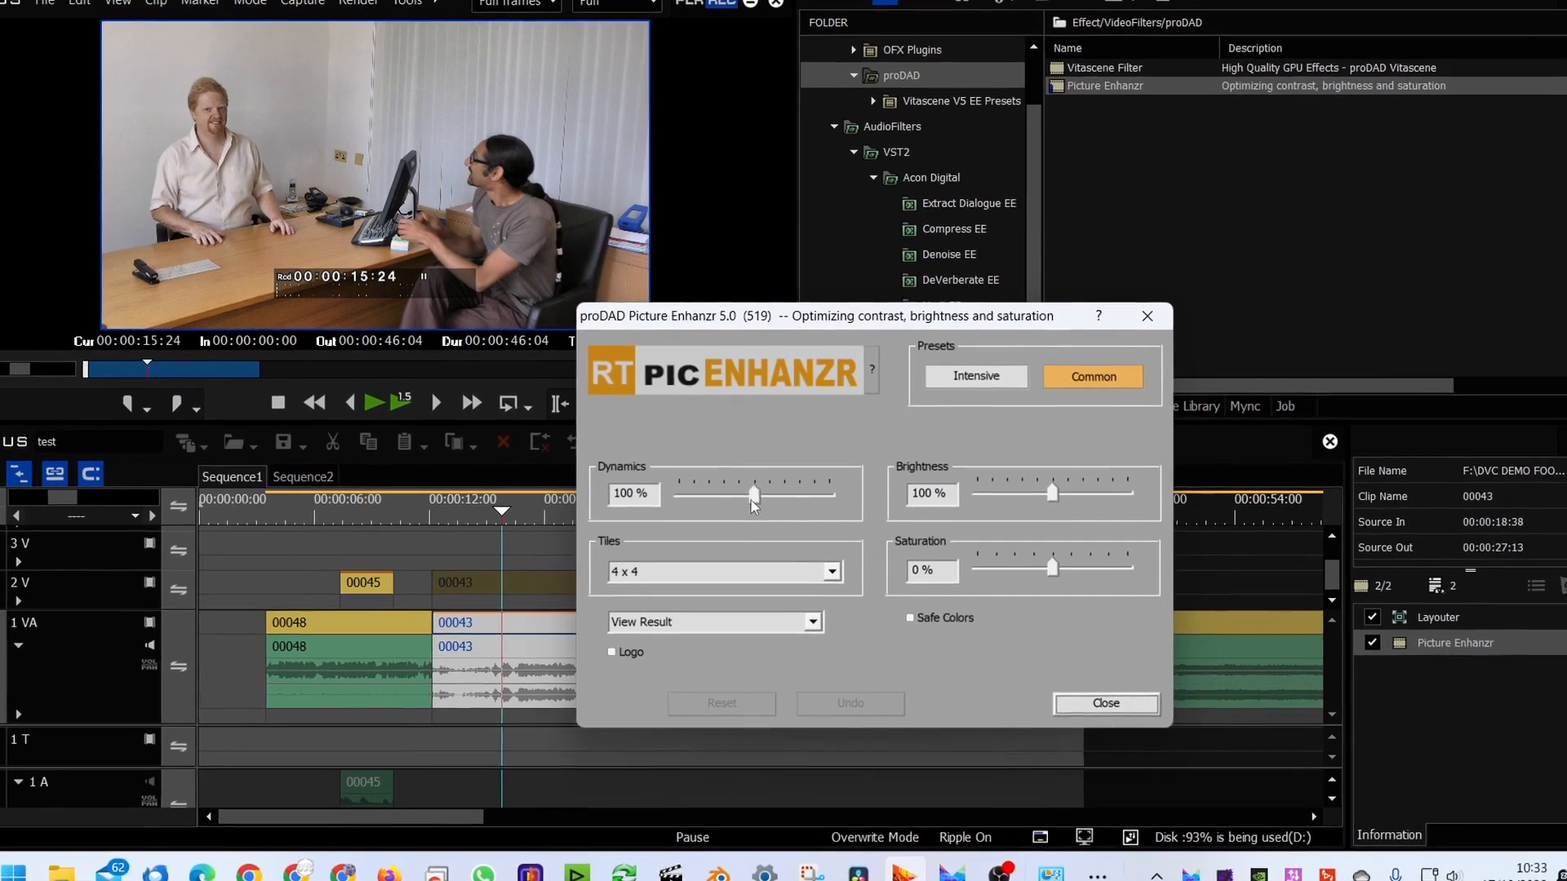
drag(763, 490, 834, 498)
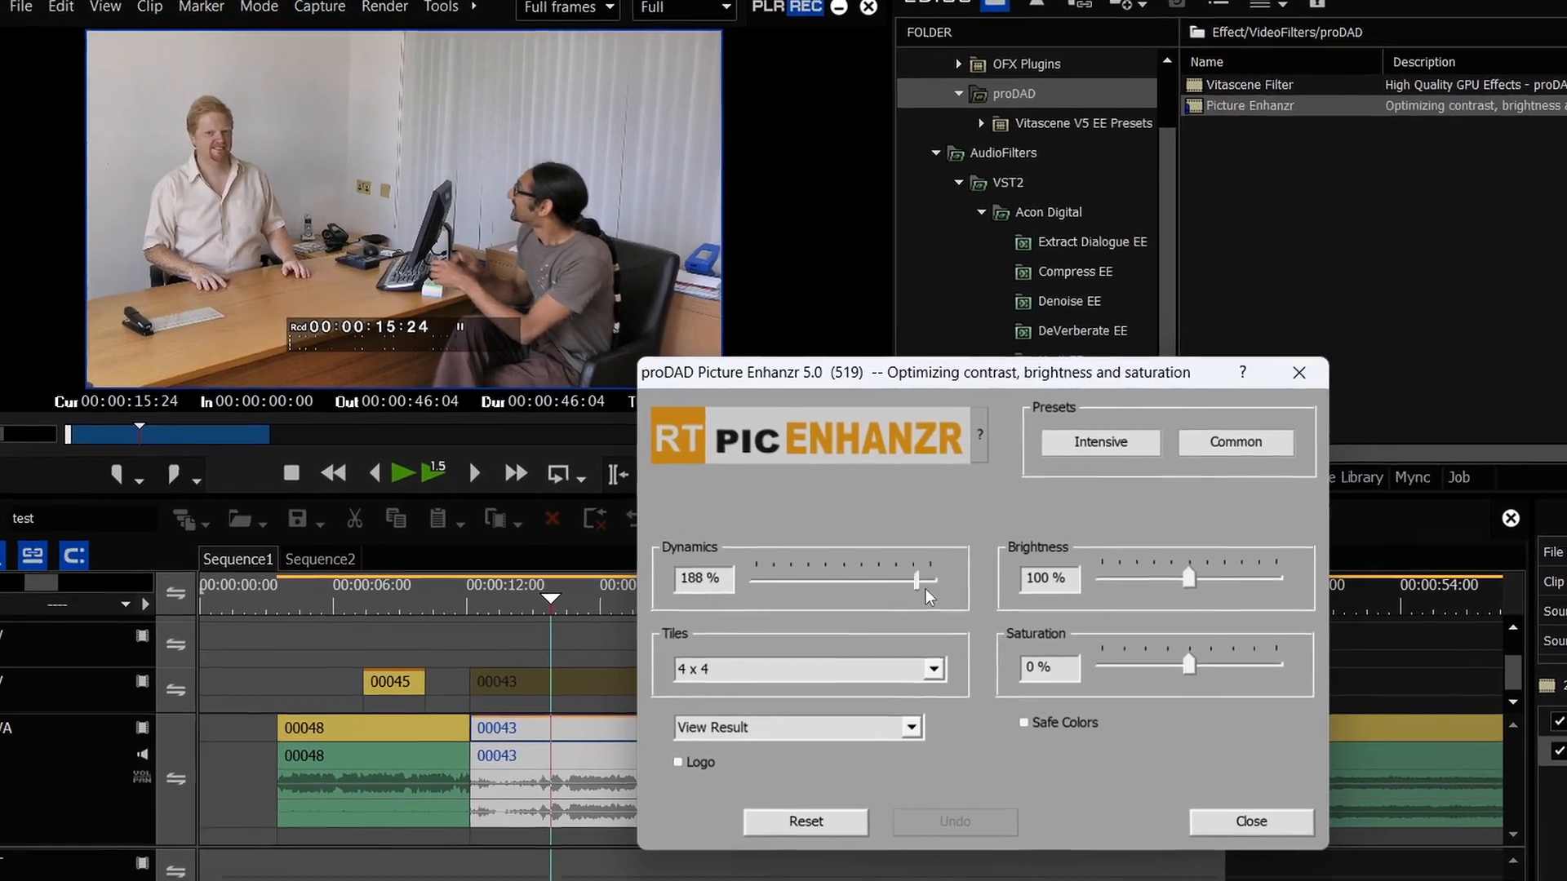
mouse_move(926, 590)
mouse_down()
mouse_move(1014, 593)
mouse_move(884, 594)
mouse_move(992, 594)
mouse_move(929, 594)
mouse_up()
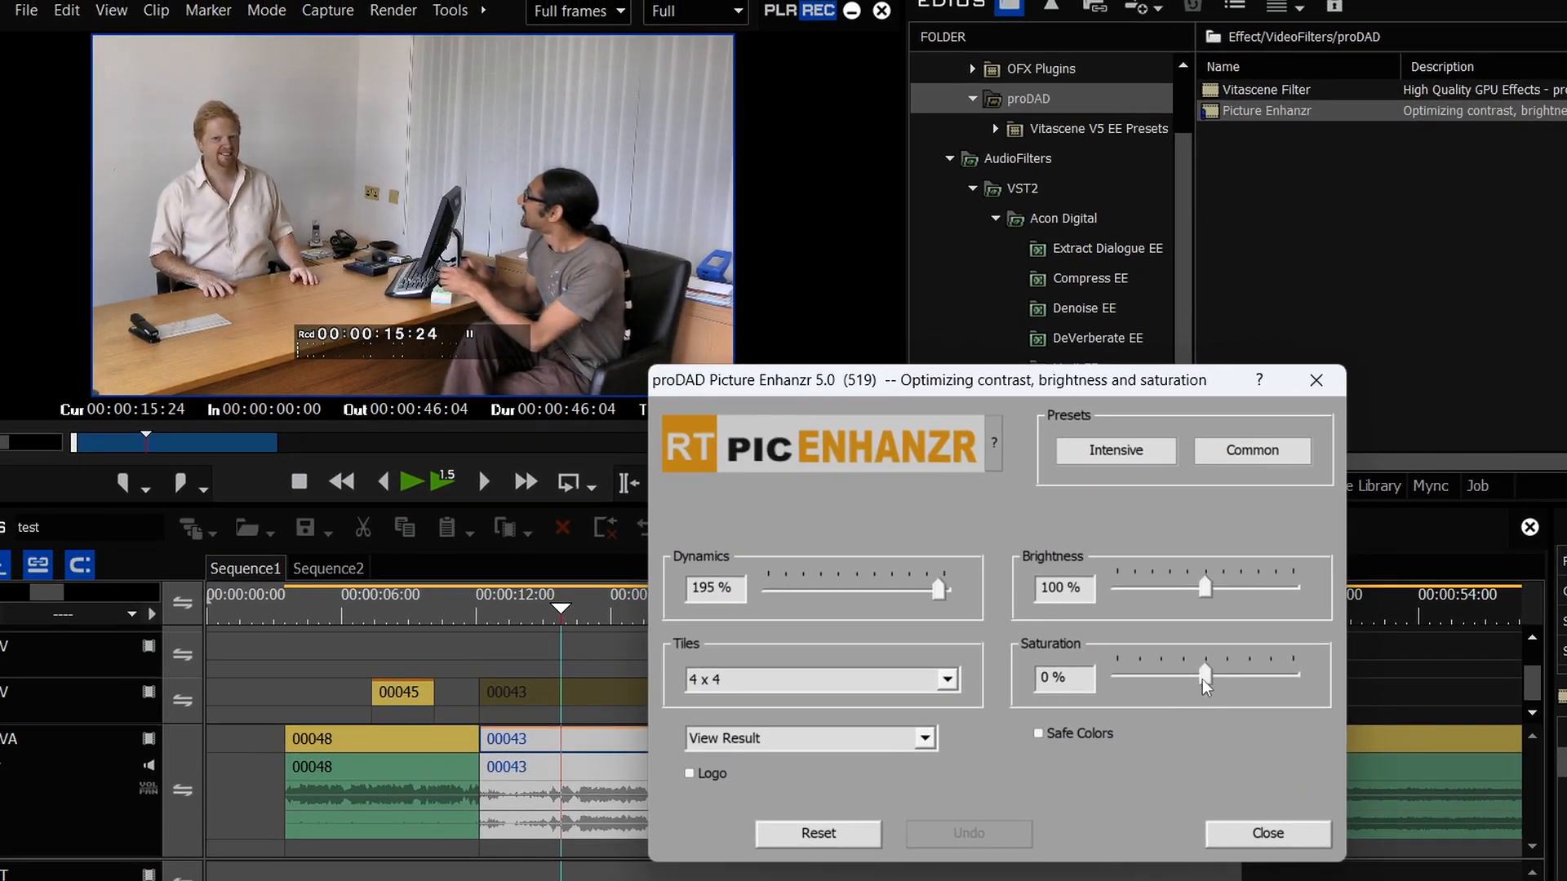
- Set the Picture Enhanzr Saturation to -12 % and try the Safe Colors option on and off
mouse_move(1205, 679)
mouse_down()
mouse_move(1251, 682)
mouse_move(1176, 686)
mouse_move(1194, 685)
mouse_up()
click(1038, 734)
click(1038, 733)
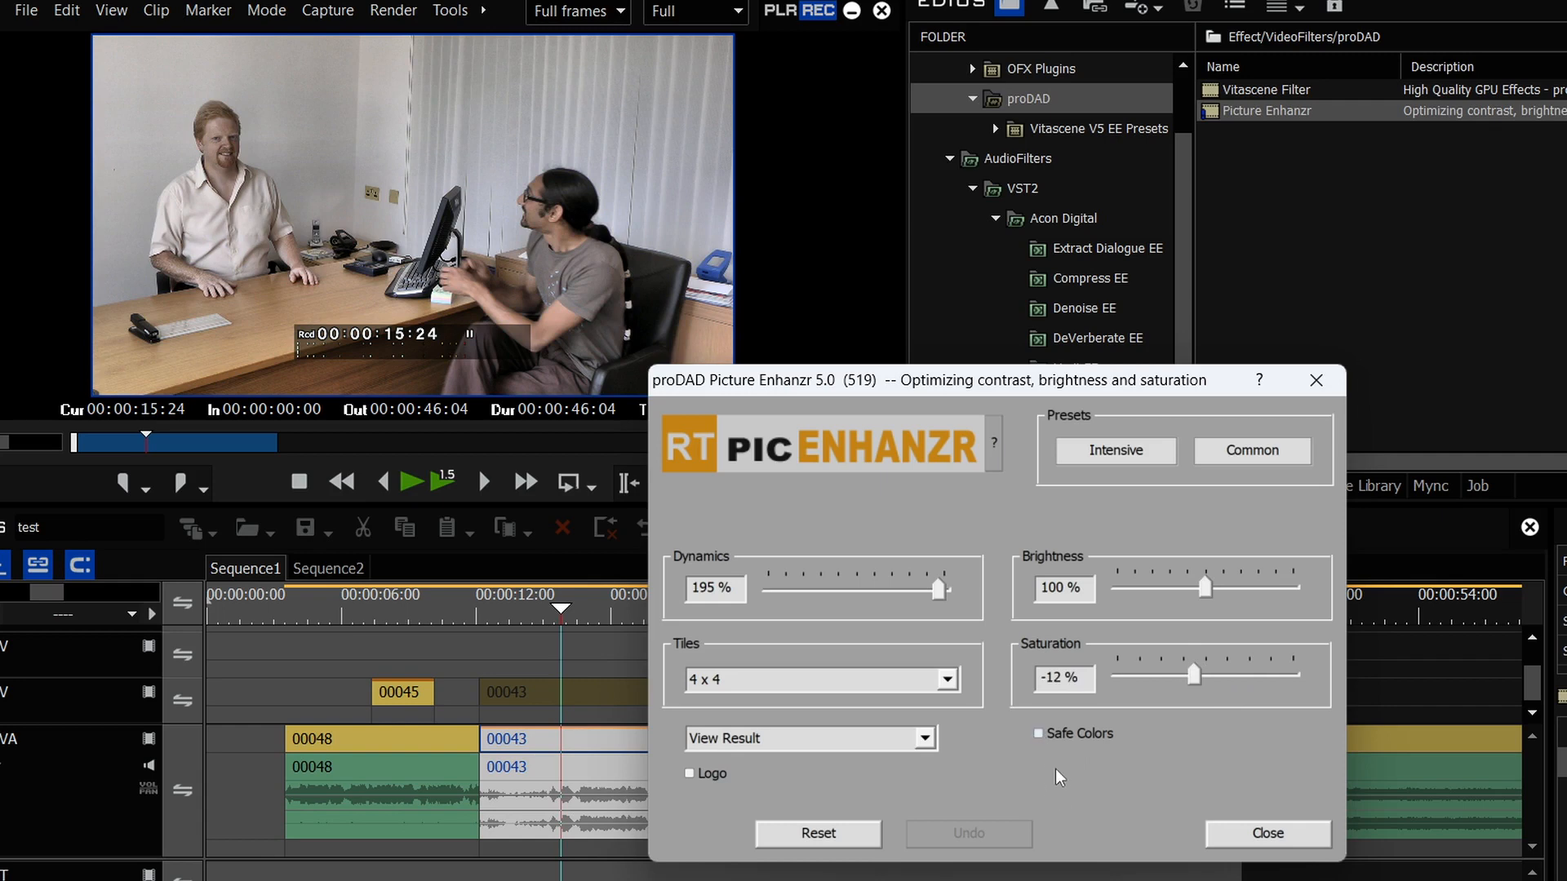
- Try Picture Enhanzr's Intensive preset, apply the Common preset and close the filter settings
click(1151, 456)
click(1108, 455)
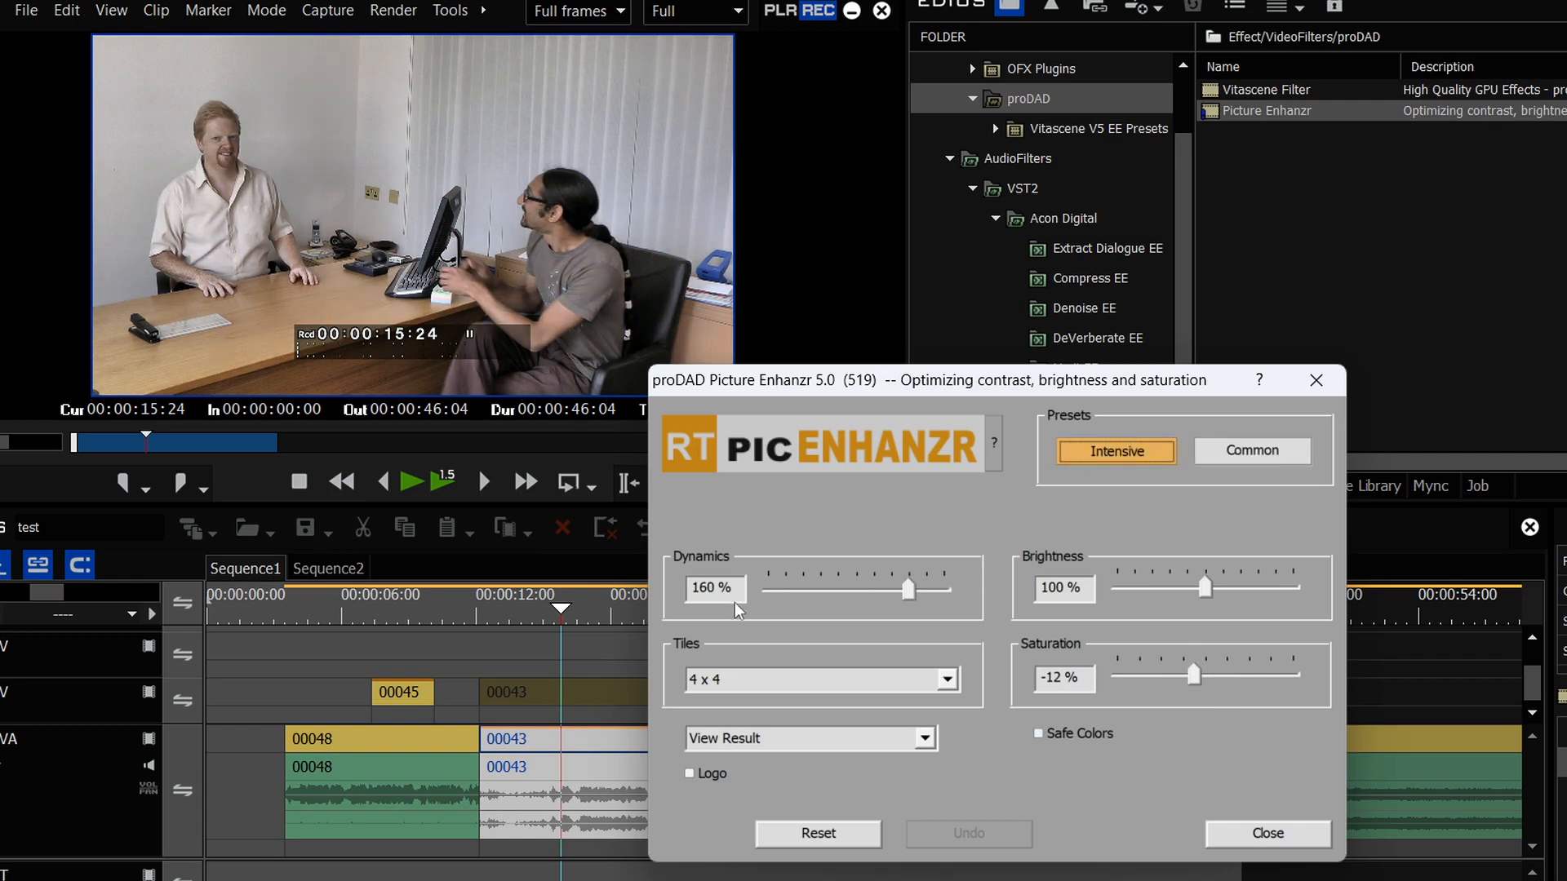
click(1253, 450)
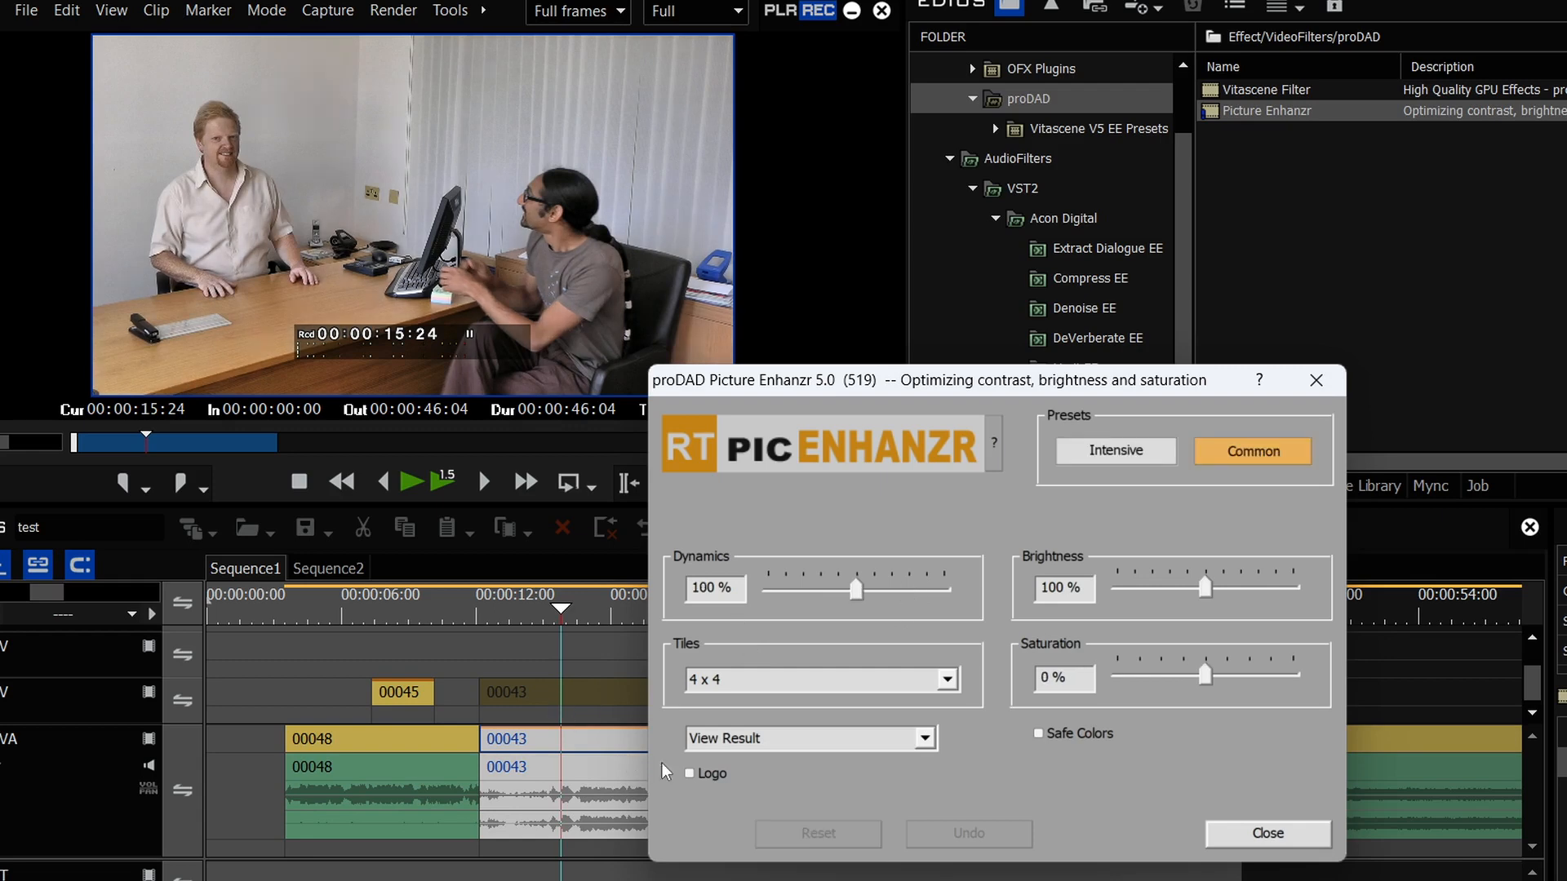
click(1267, 834)
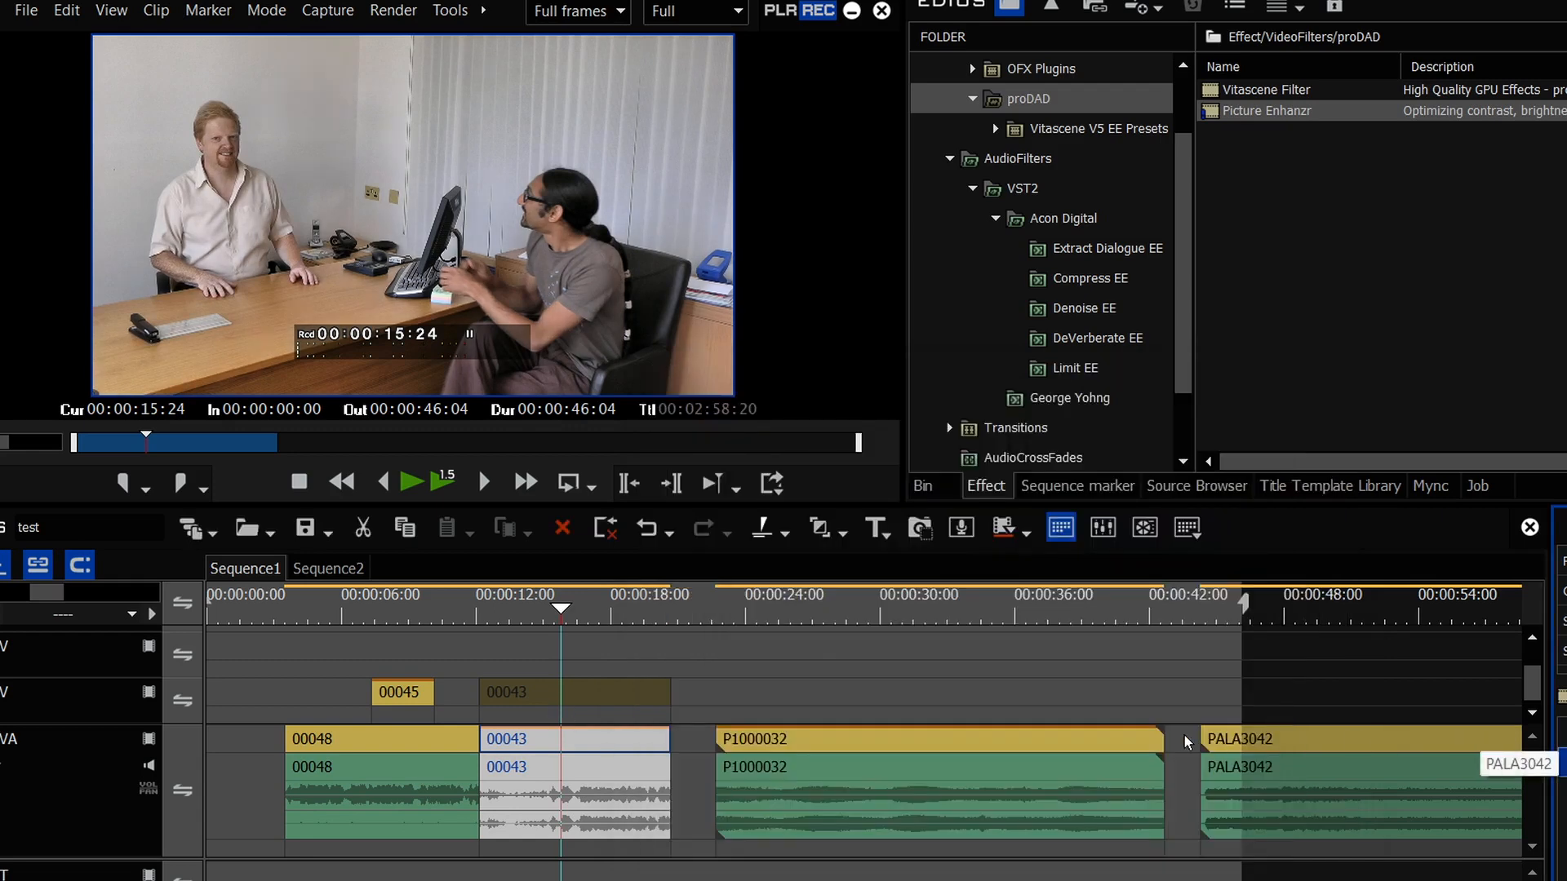
- Raise the Picture Enhanzr Dynamics and Saturation on clip PALA3042, keeping Brightness near its default, and confirm
click(1273, 612)
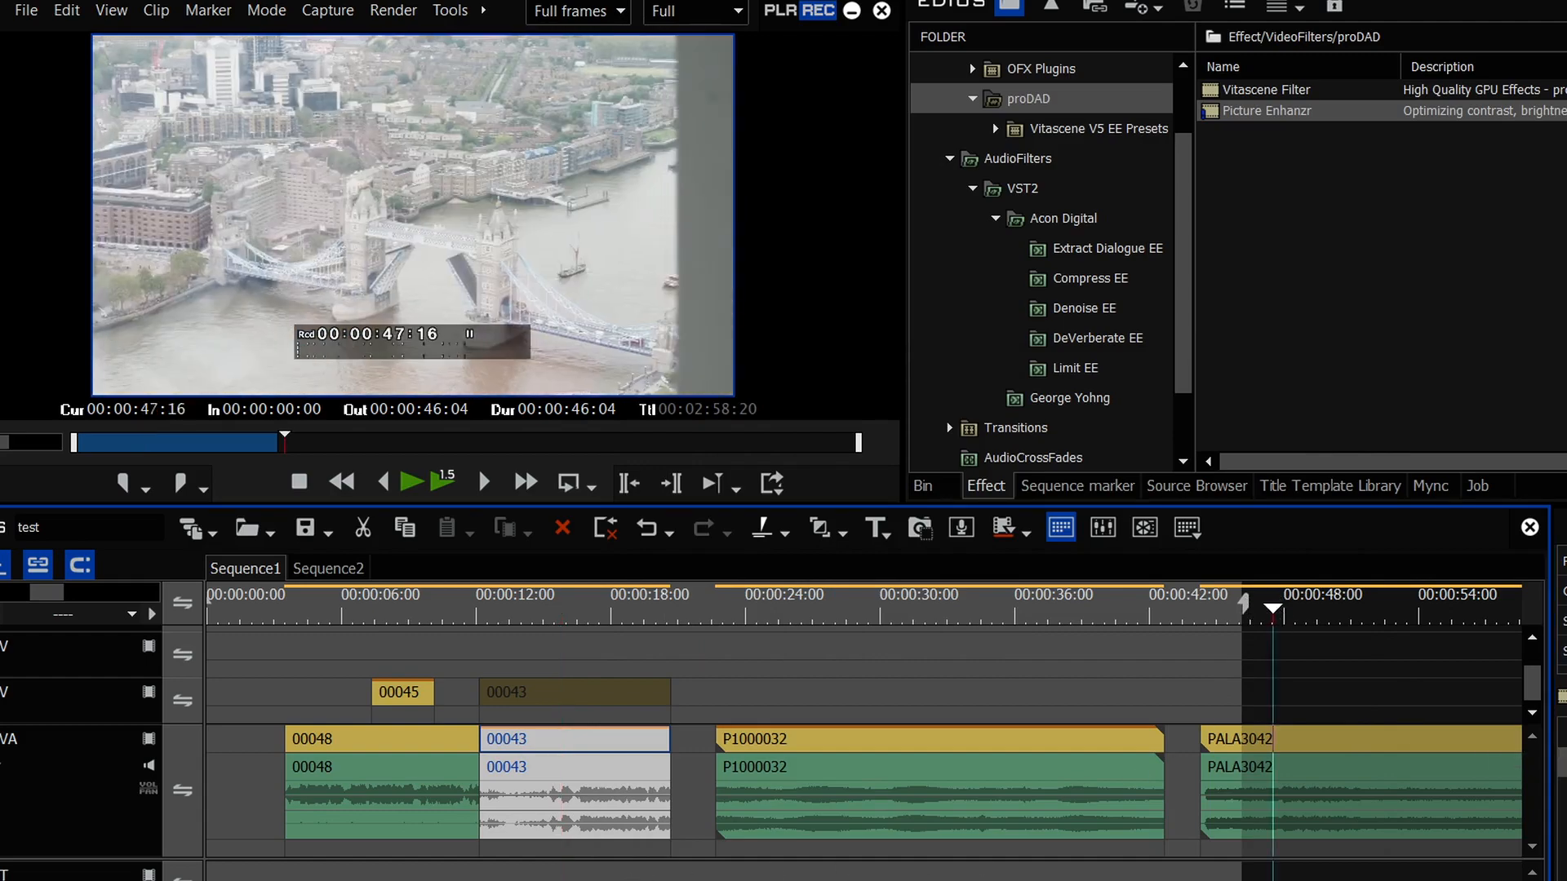
scroll(919, 872, down, 10)
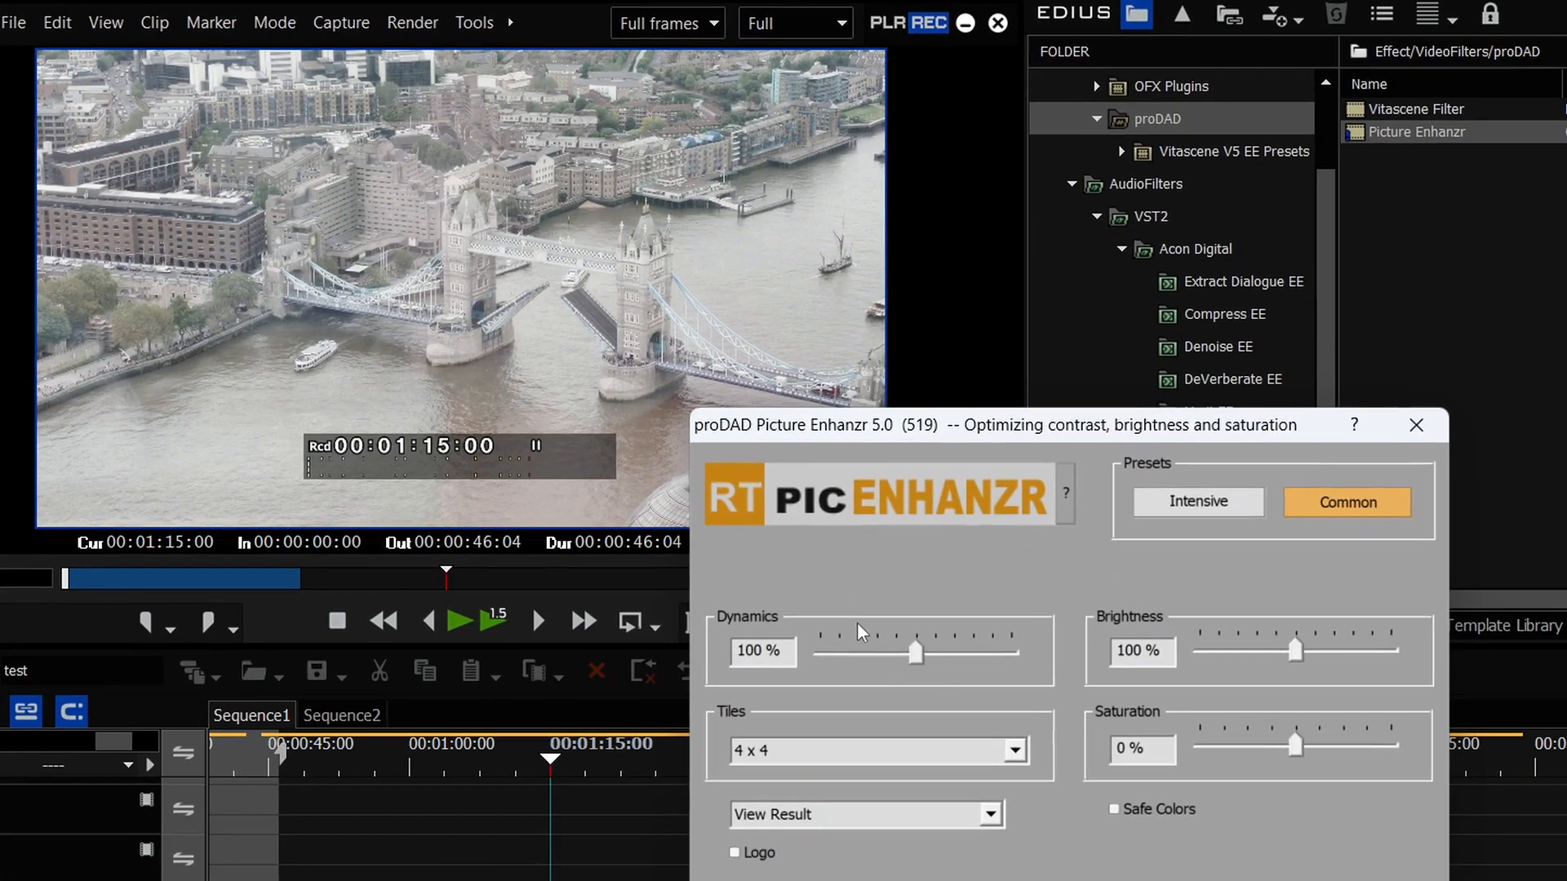
drag(916, 651, 1011, 651)
drag(1296, 745, 1356, 749)
drag(1297, 655, 1294, 654)
key(Return)
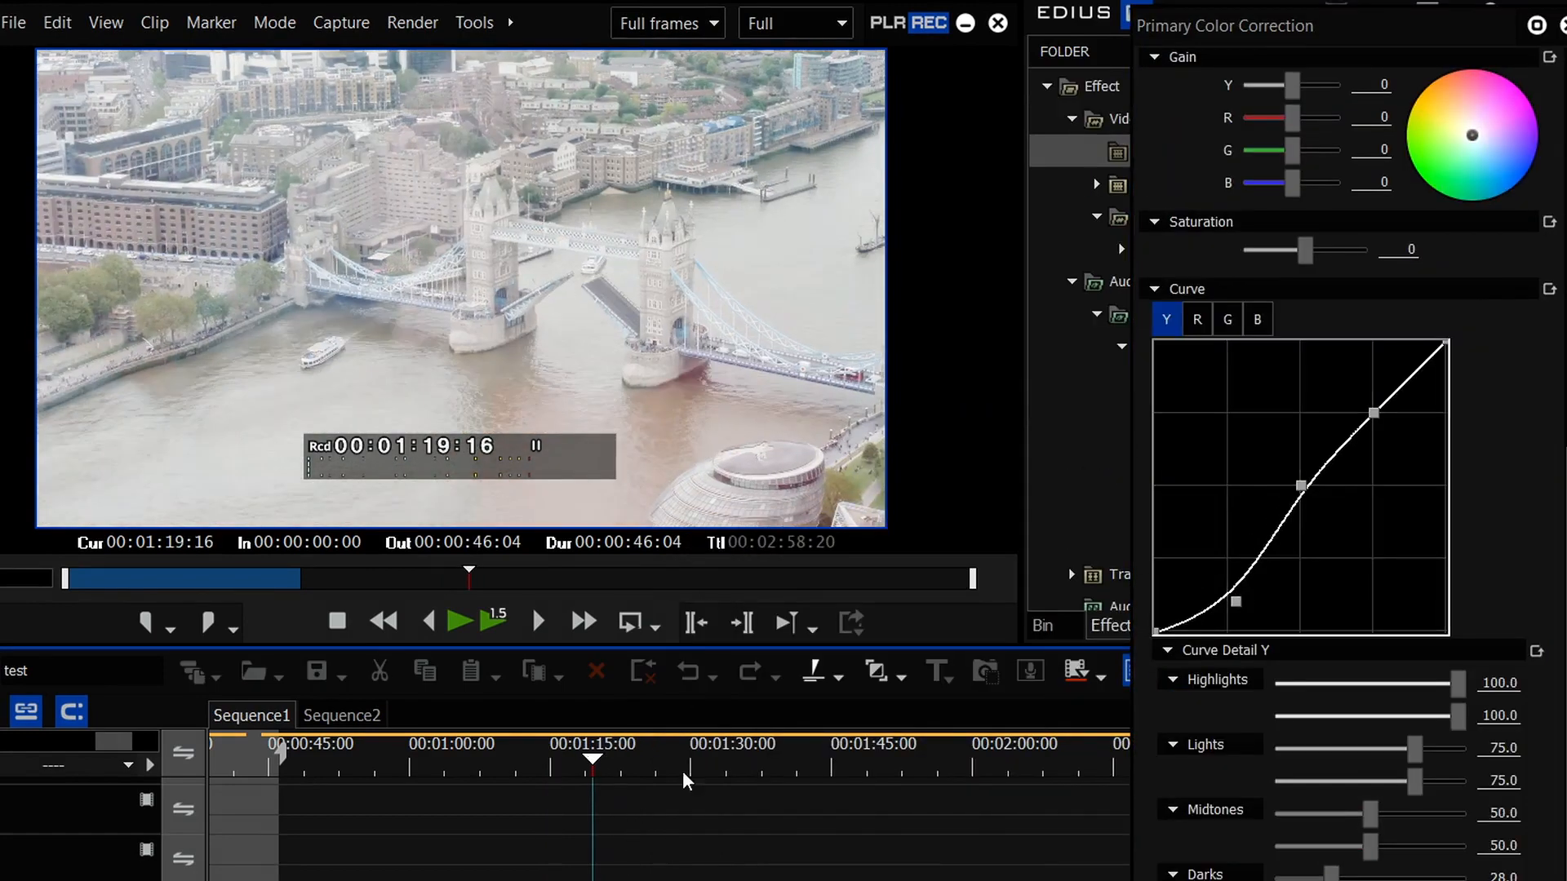
- Darken the Y curve in Primary Color Correction, with Lights at 87.1/90.8 and Midtones at 67.5/53.1, and check the picture full screen
drag(1299, 575, 1295, 609)
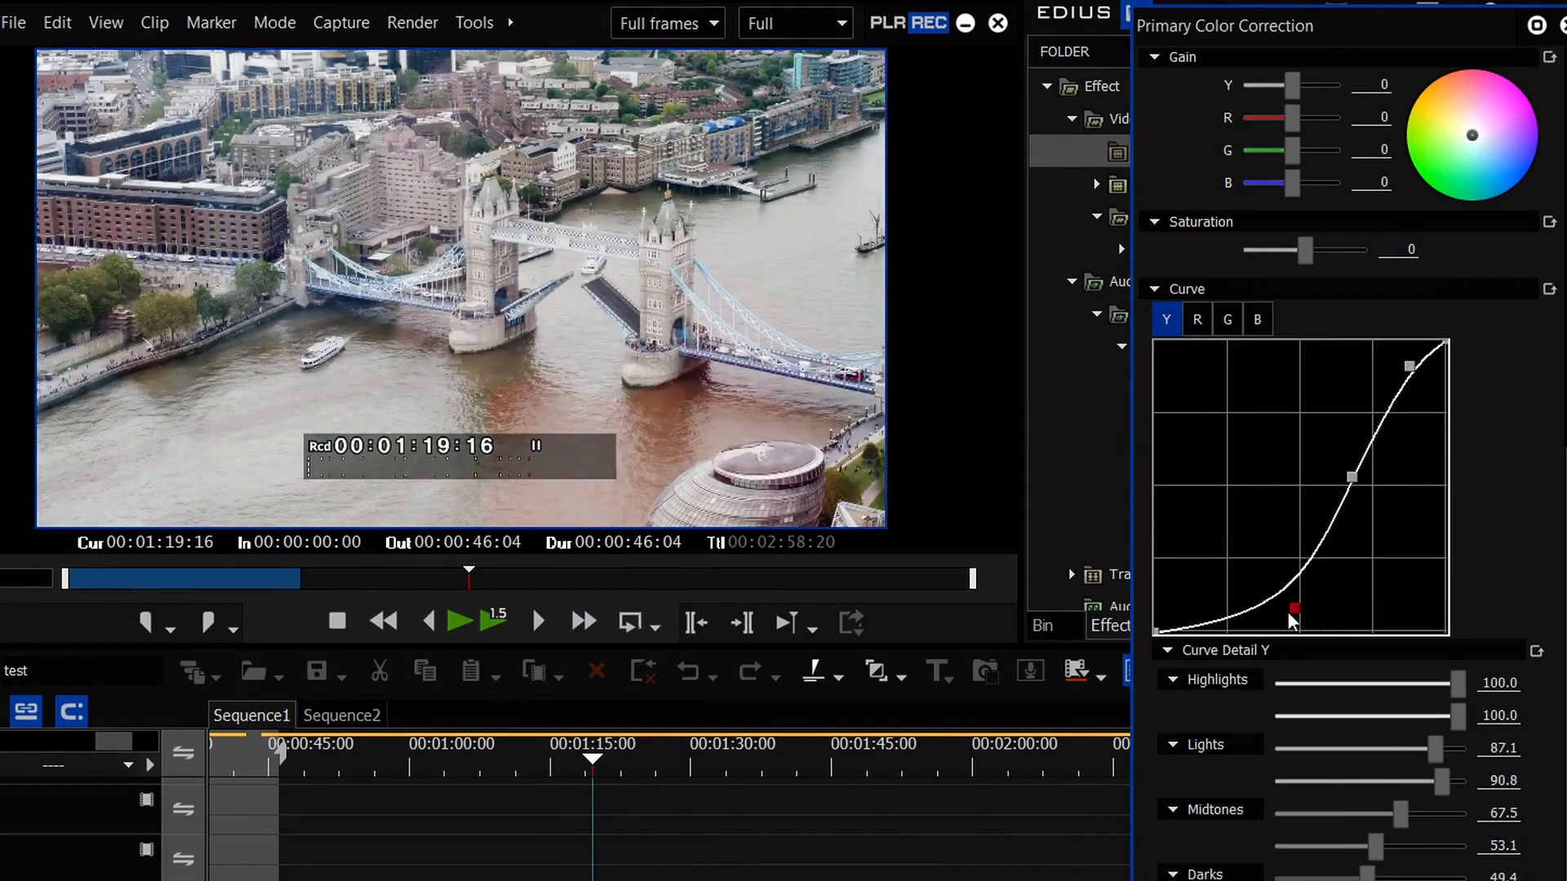
scroll(1294, 621, up, 5)
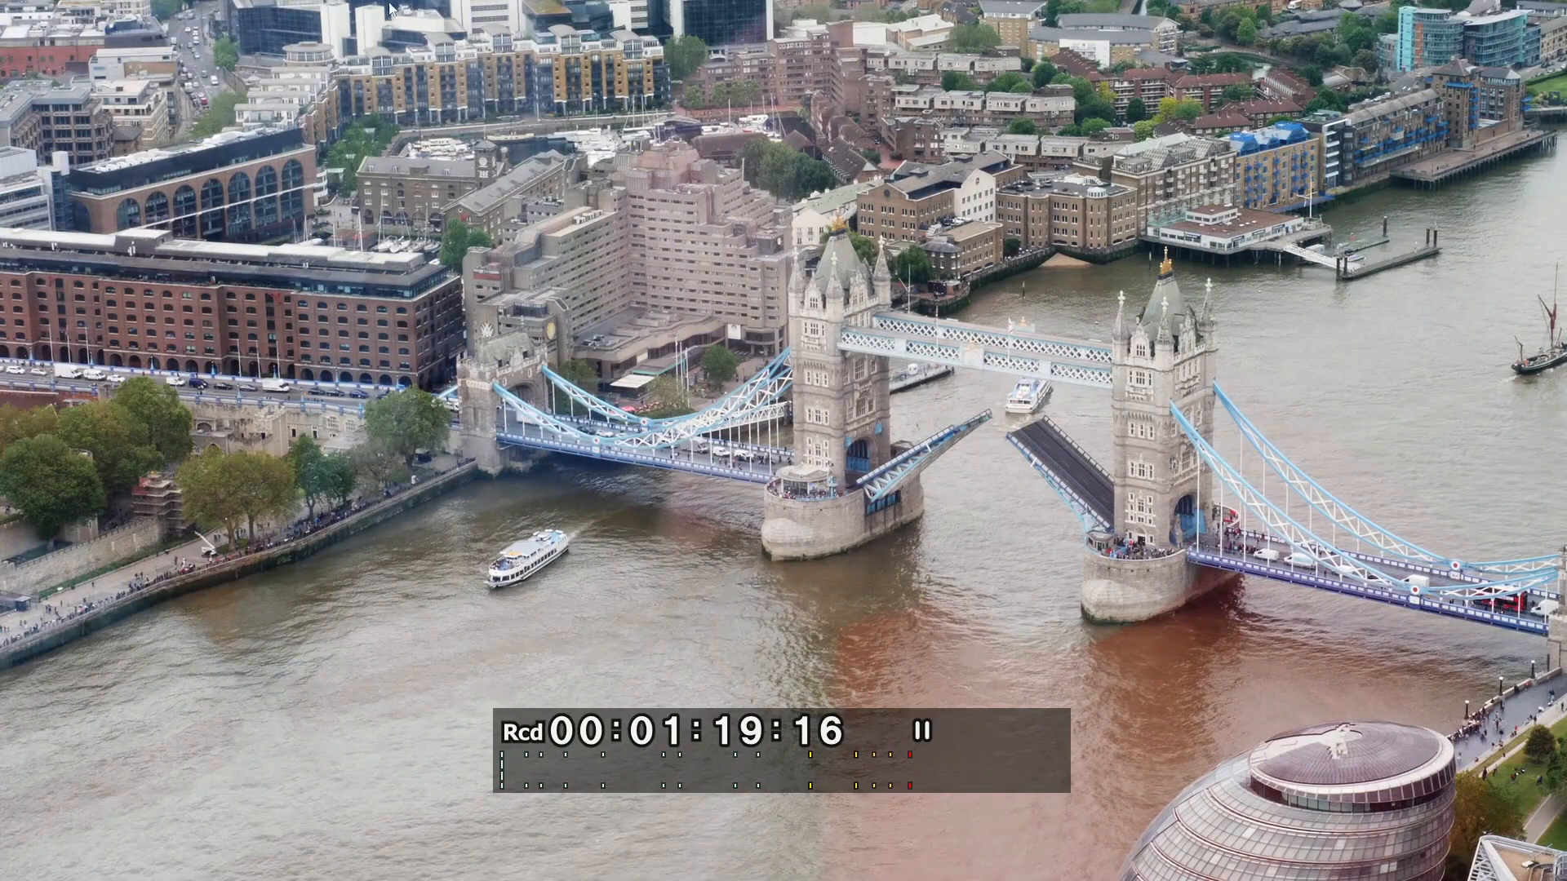
key(Escape)
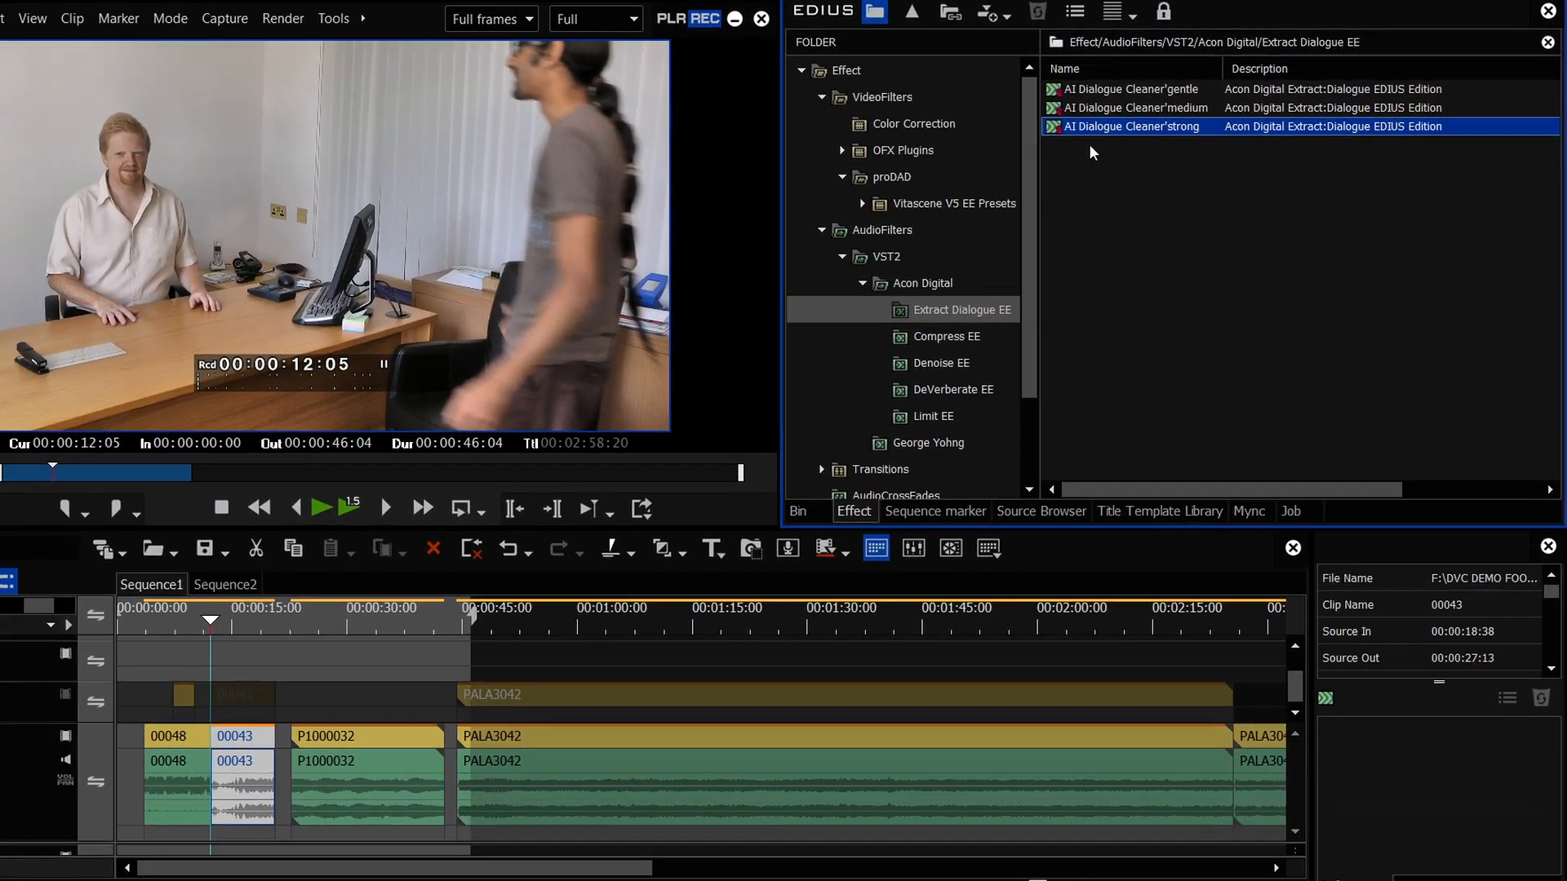
- Apply the AI Dialogue Cleaner'strong audio filter to clip 00043 and play the clip
click(915, 166)
drag(1056, 124, 263, 767)
click(321, 508)
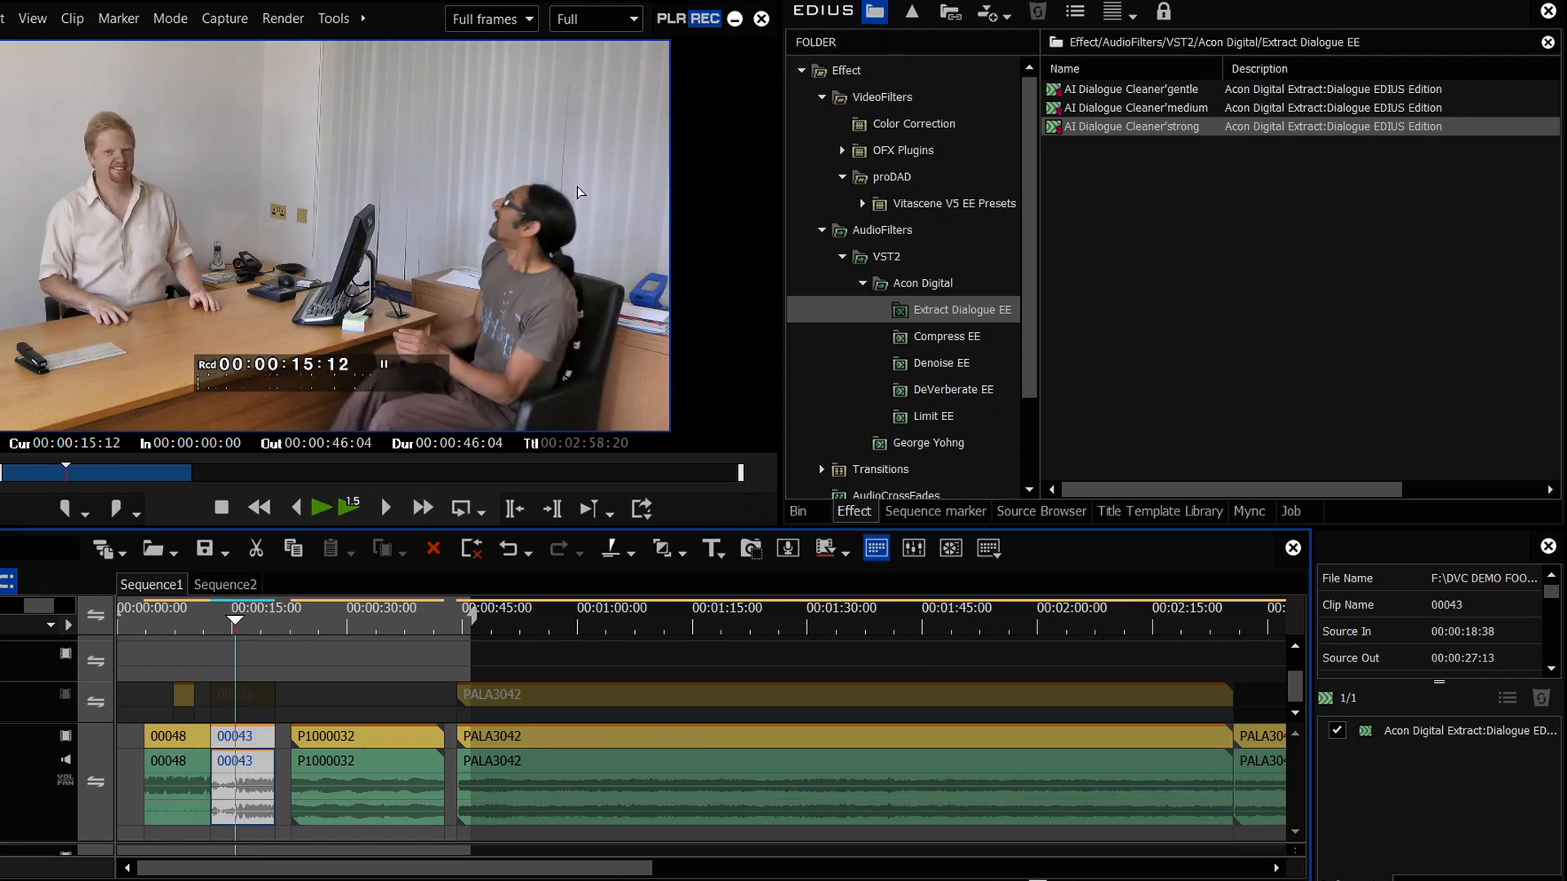
- Play clip 00043 with the Extract Dialogue filter disabled and re-enabled to compare the sound
drag(48, 605, 1, 607)
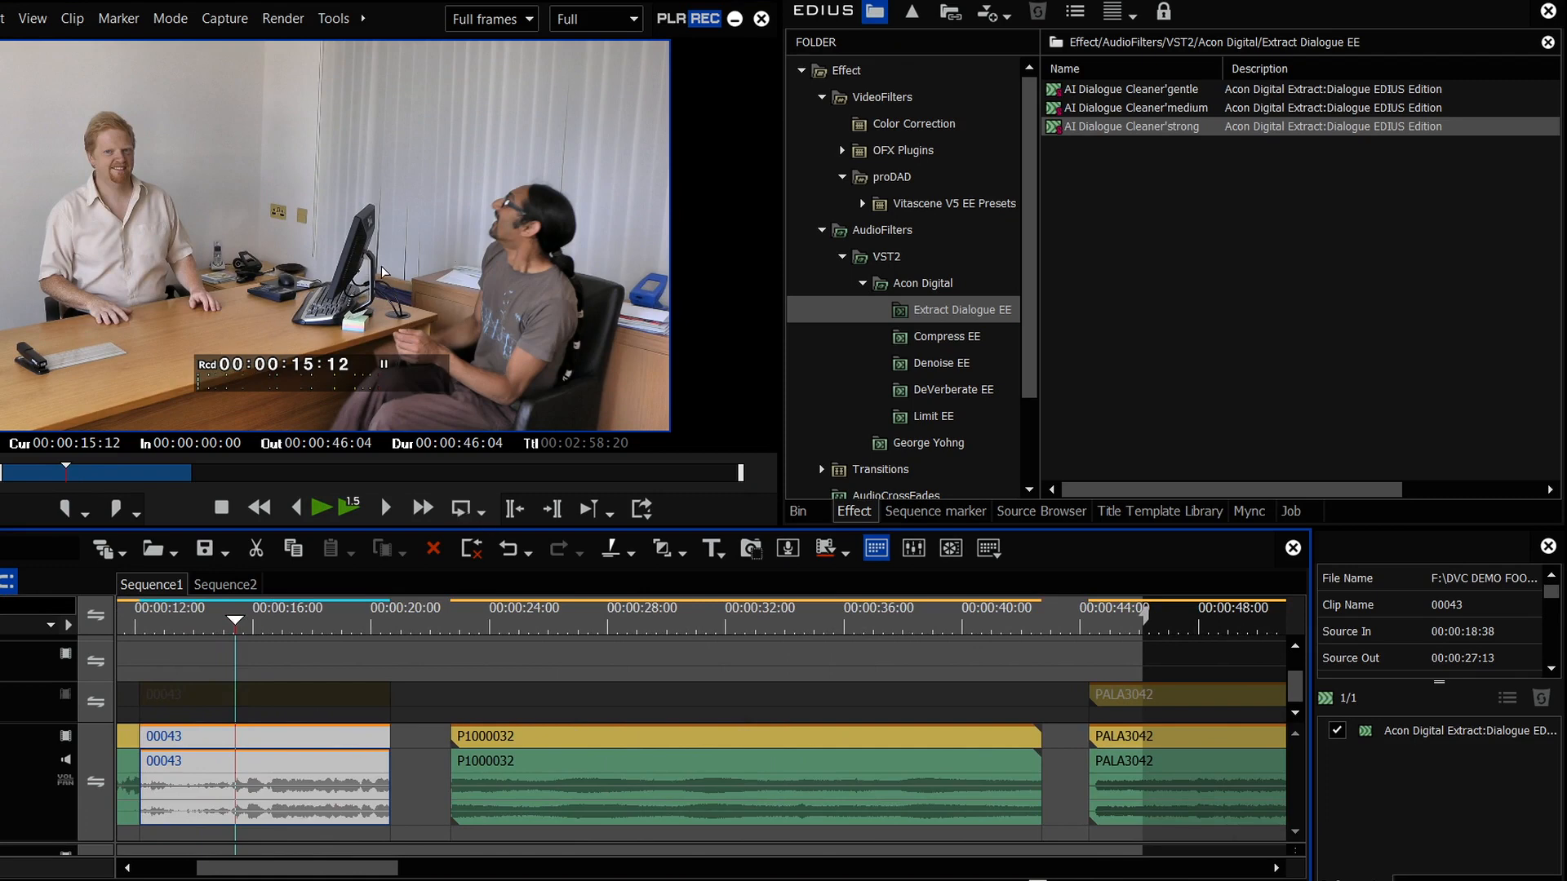
click(1336, 730)
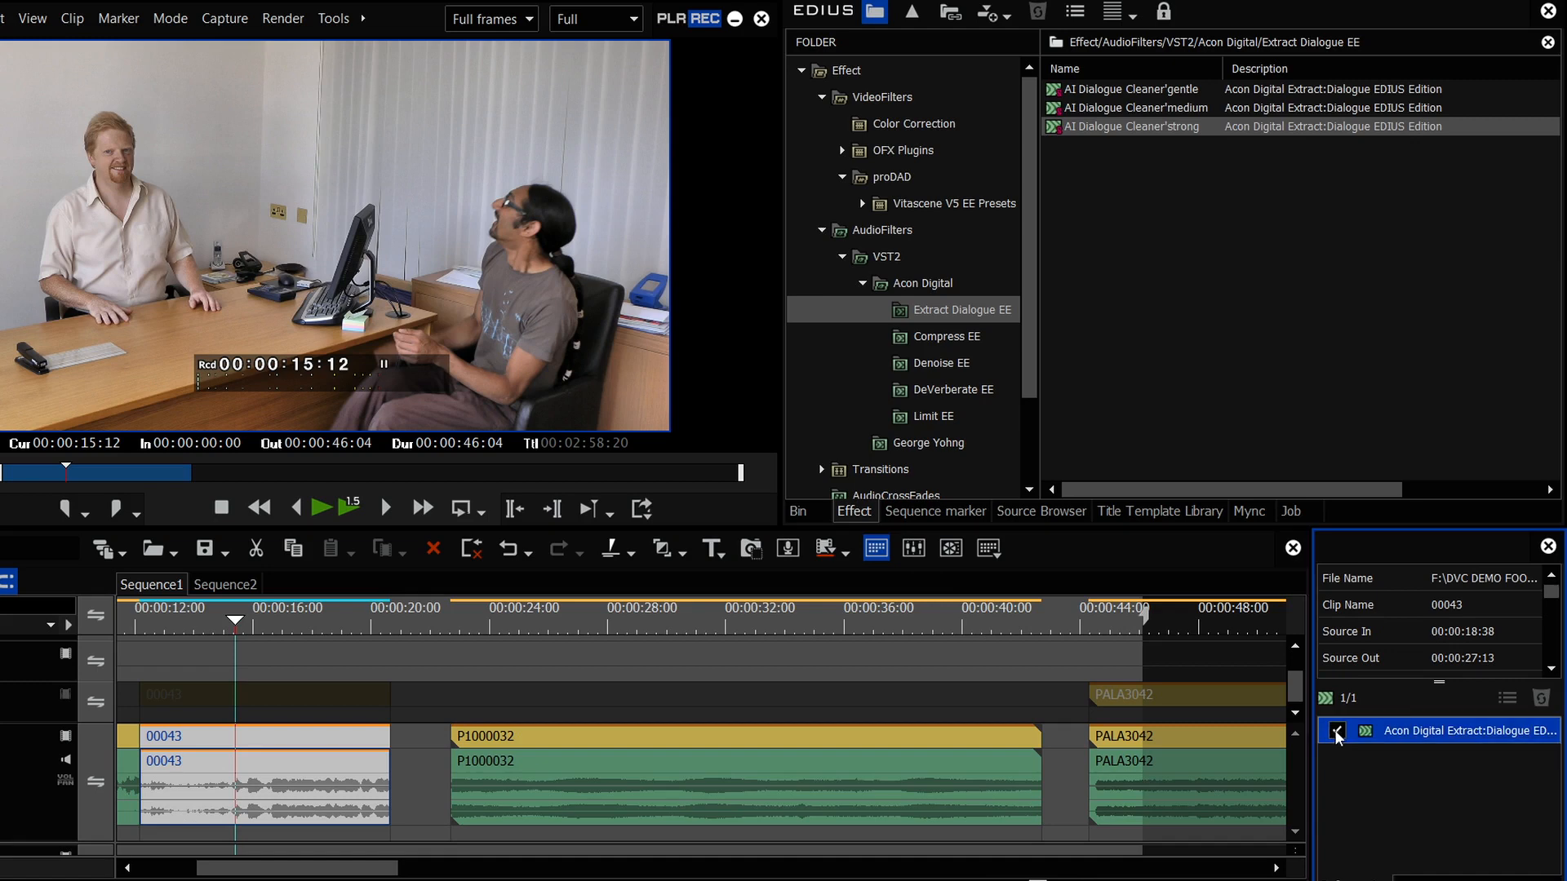
click(165, 624)
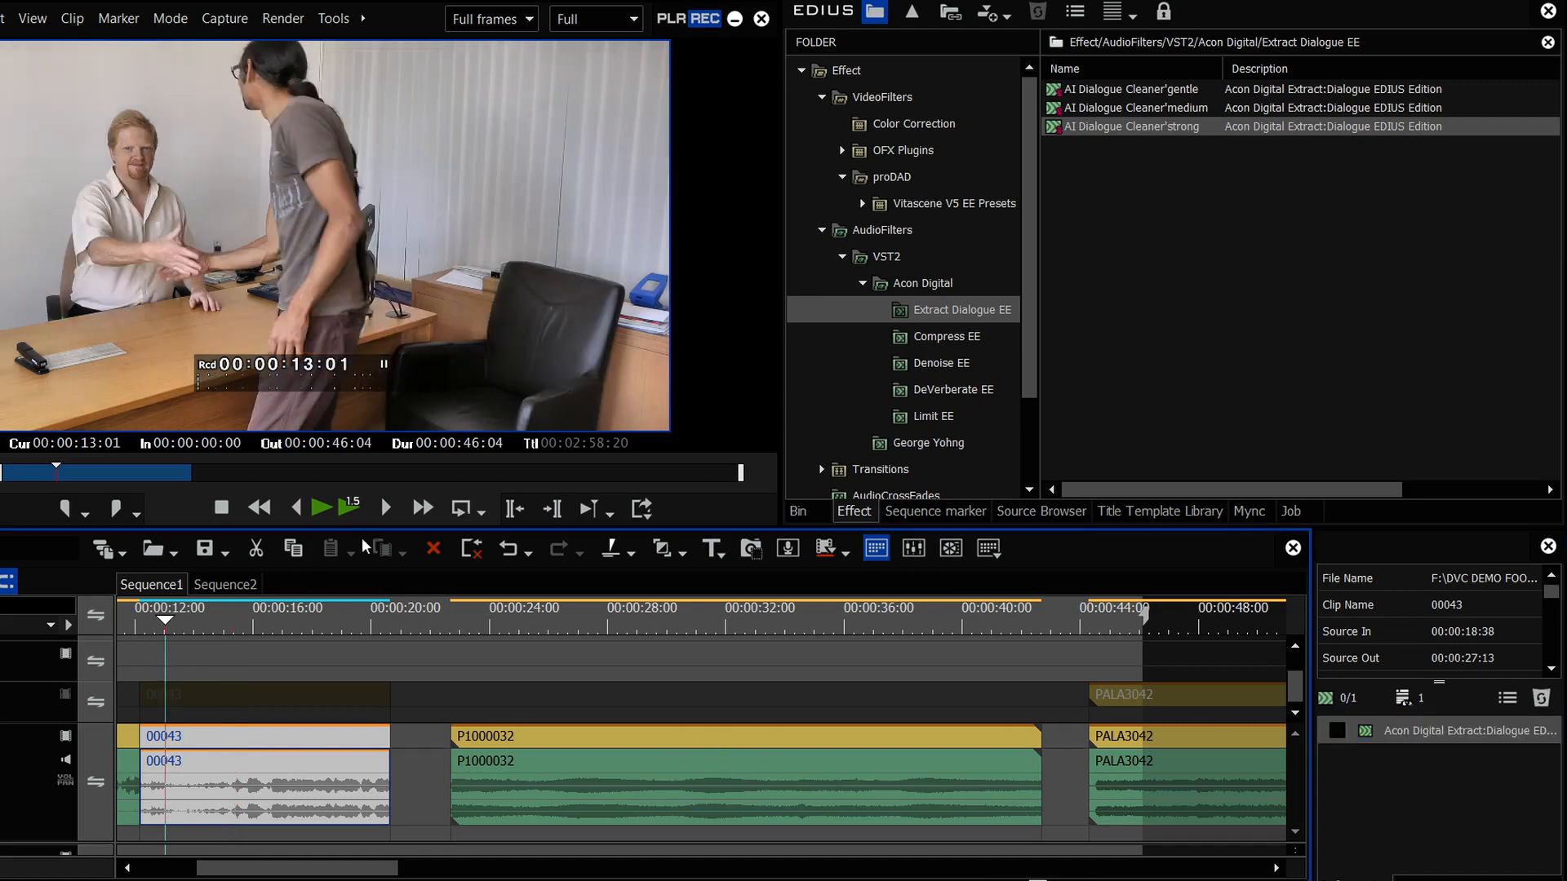
click(319, 508)
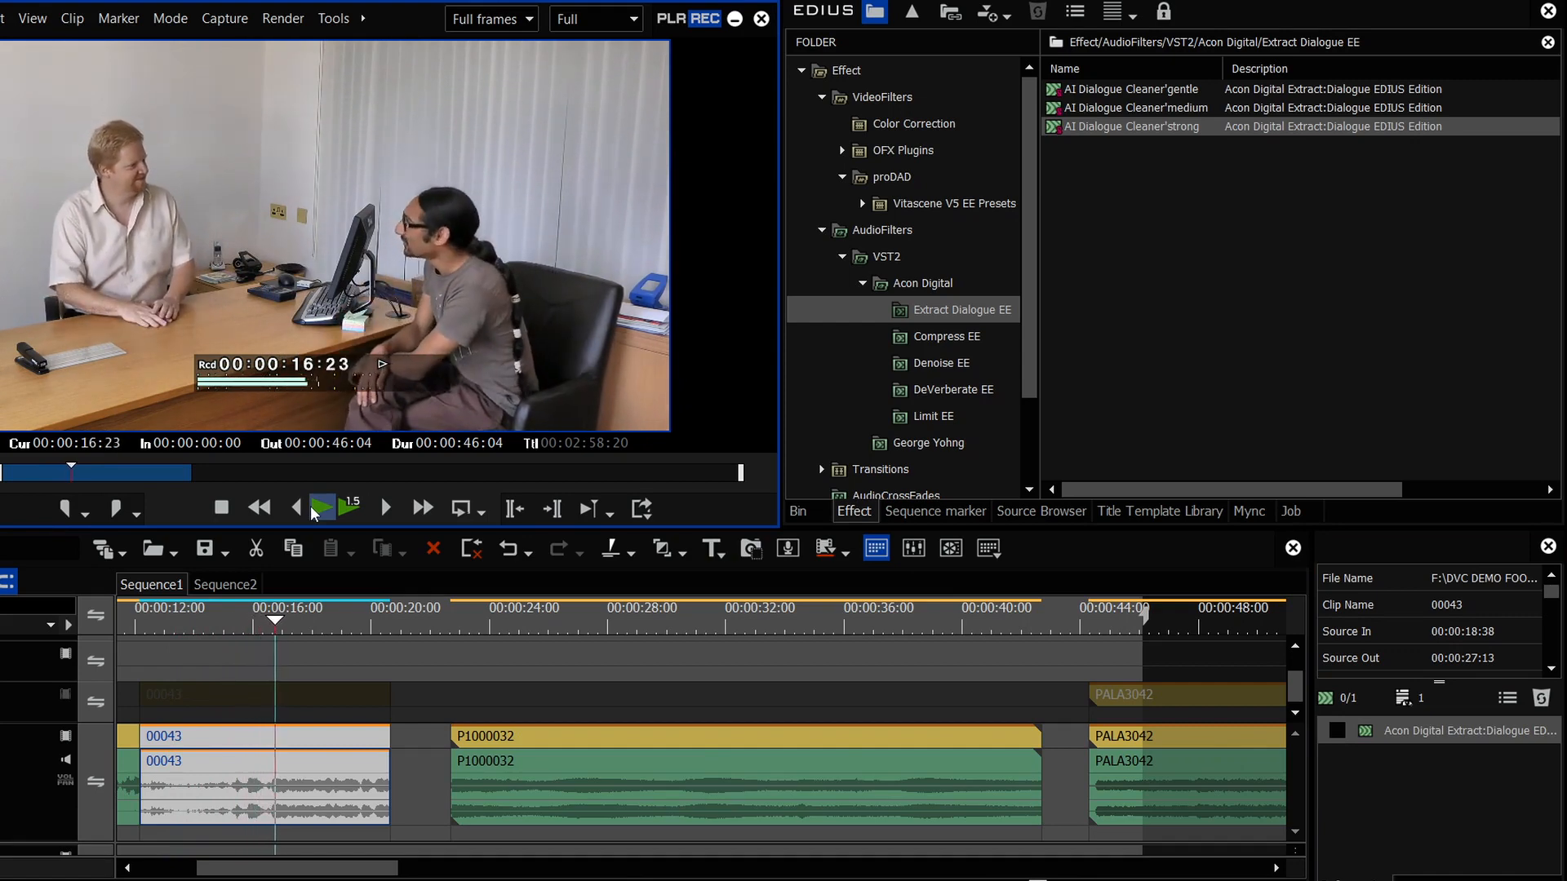
click(217, 509)
click(1336, 731)
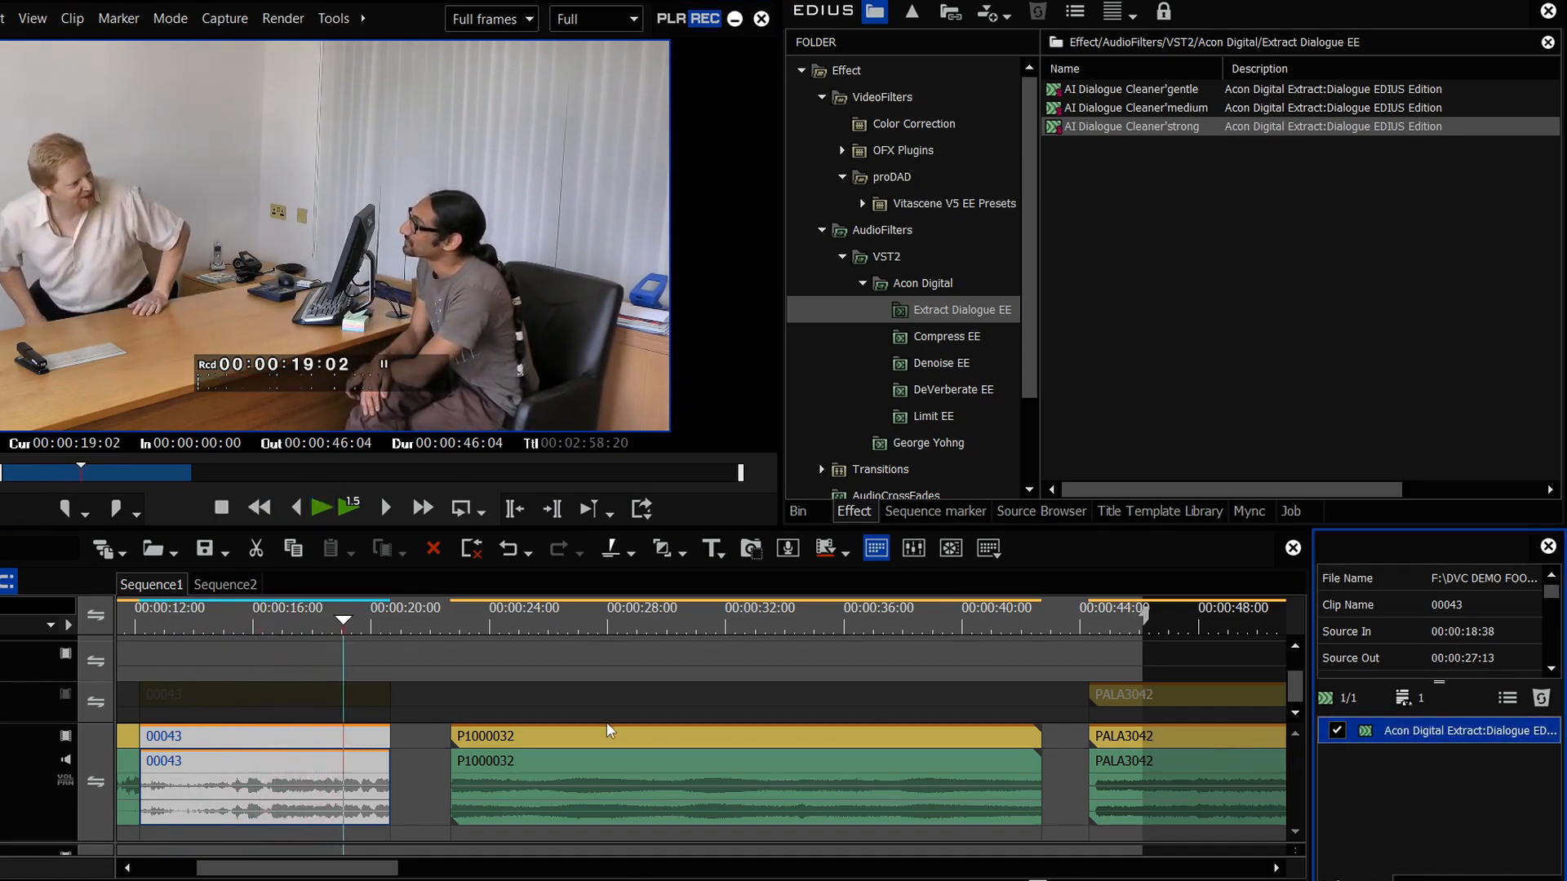
click(319, 509)
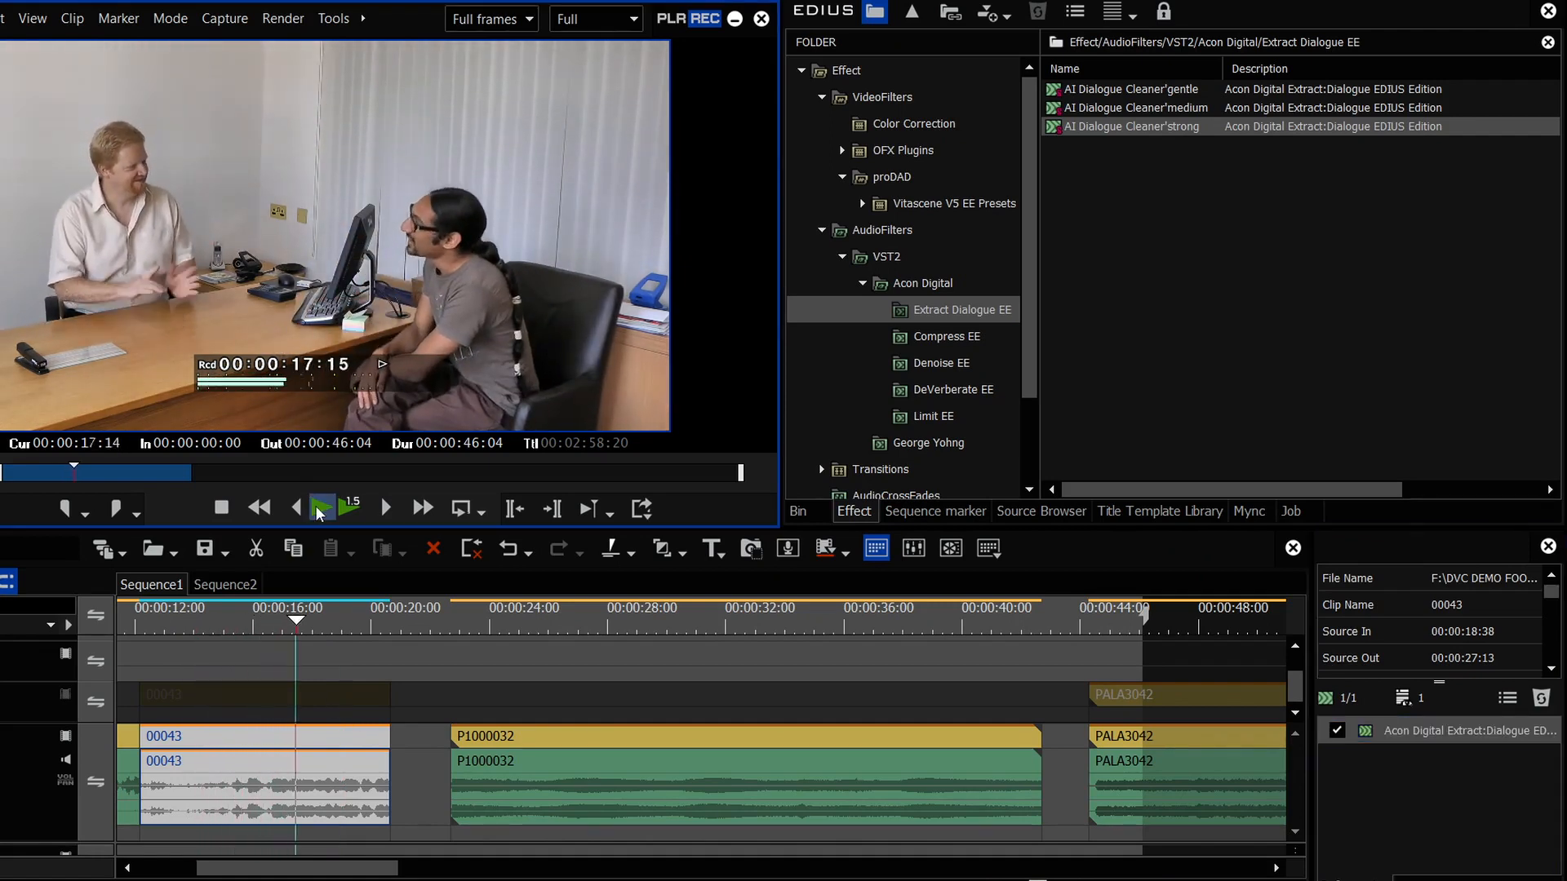
click(221, 508)
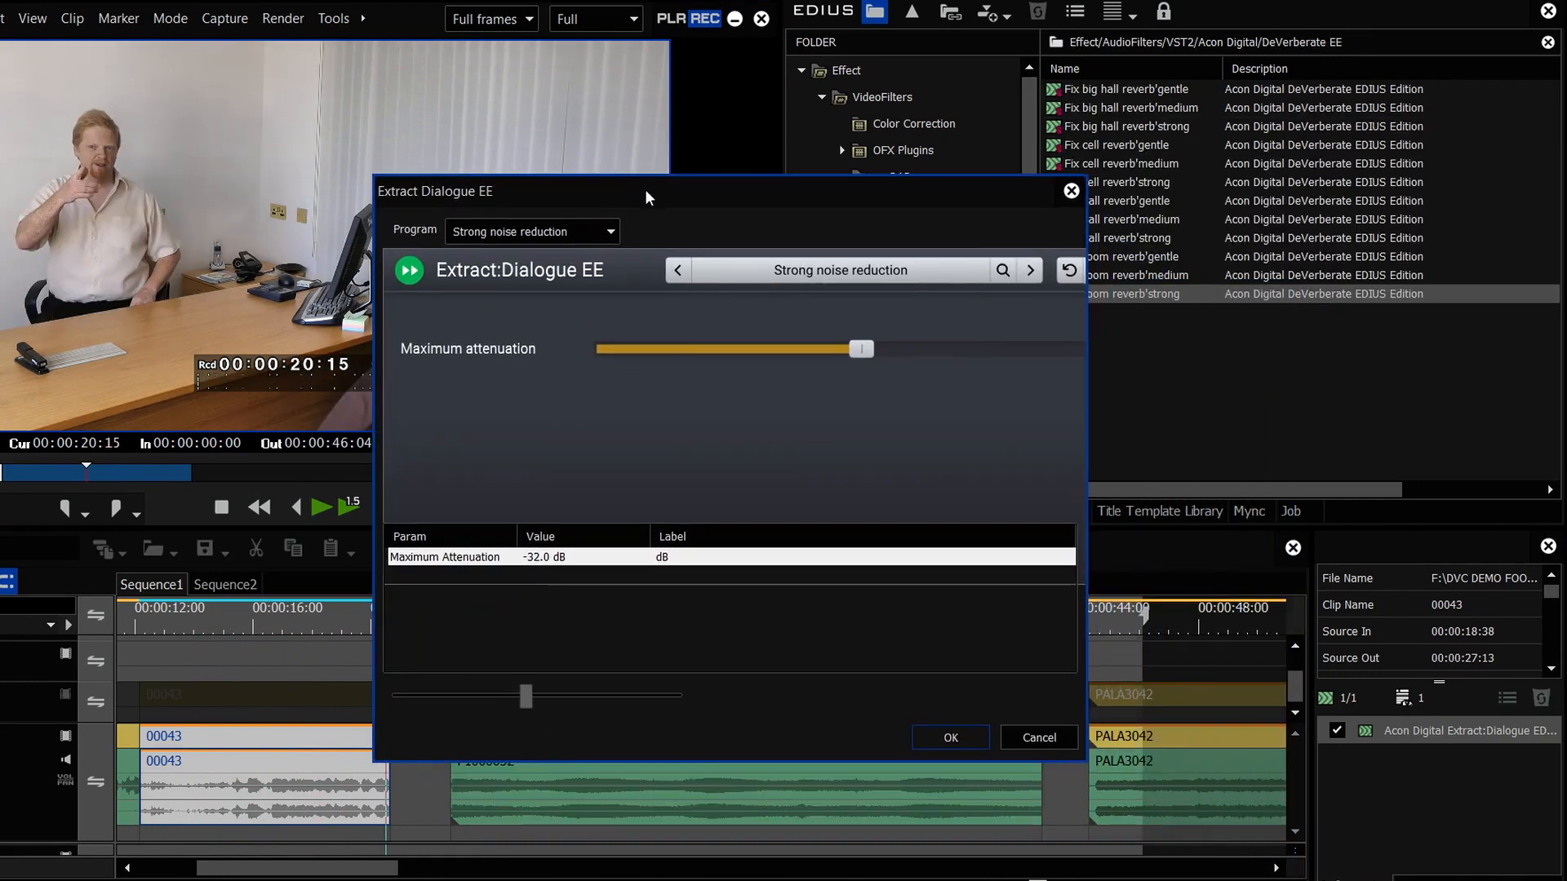
- Set Extract Dialogue EE to Medium noise reduction with -21 dB maximum attenuation, confirm, and play the timeline
click(571, 232)
click(557, 311)
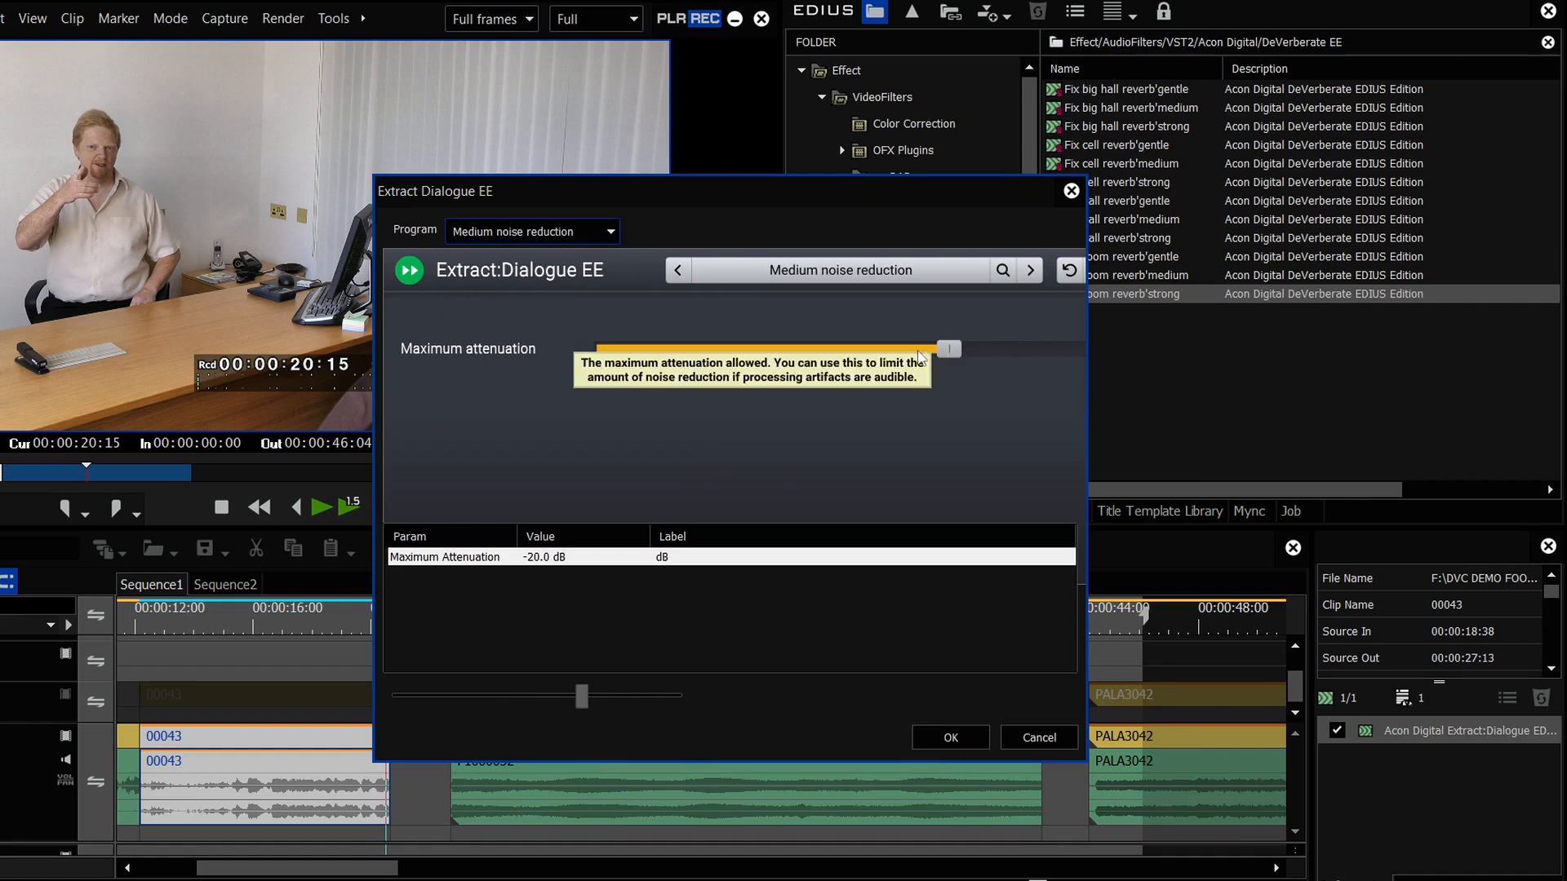
mouse_move(948, 353)
mouse_down()
mouse_move(881, 353)
mouse_move(943, 354)
mouse_up()
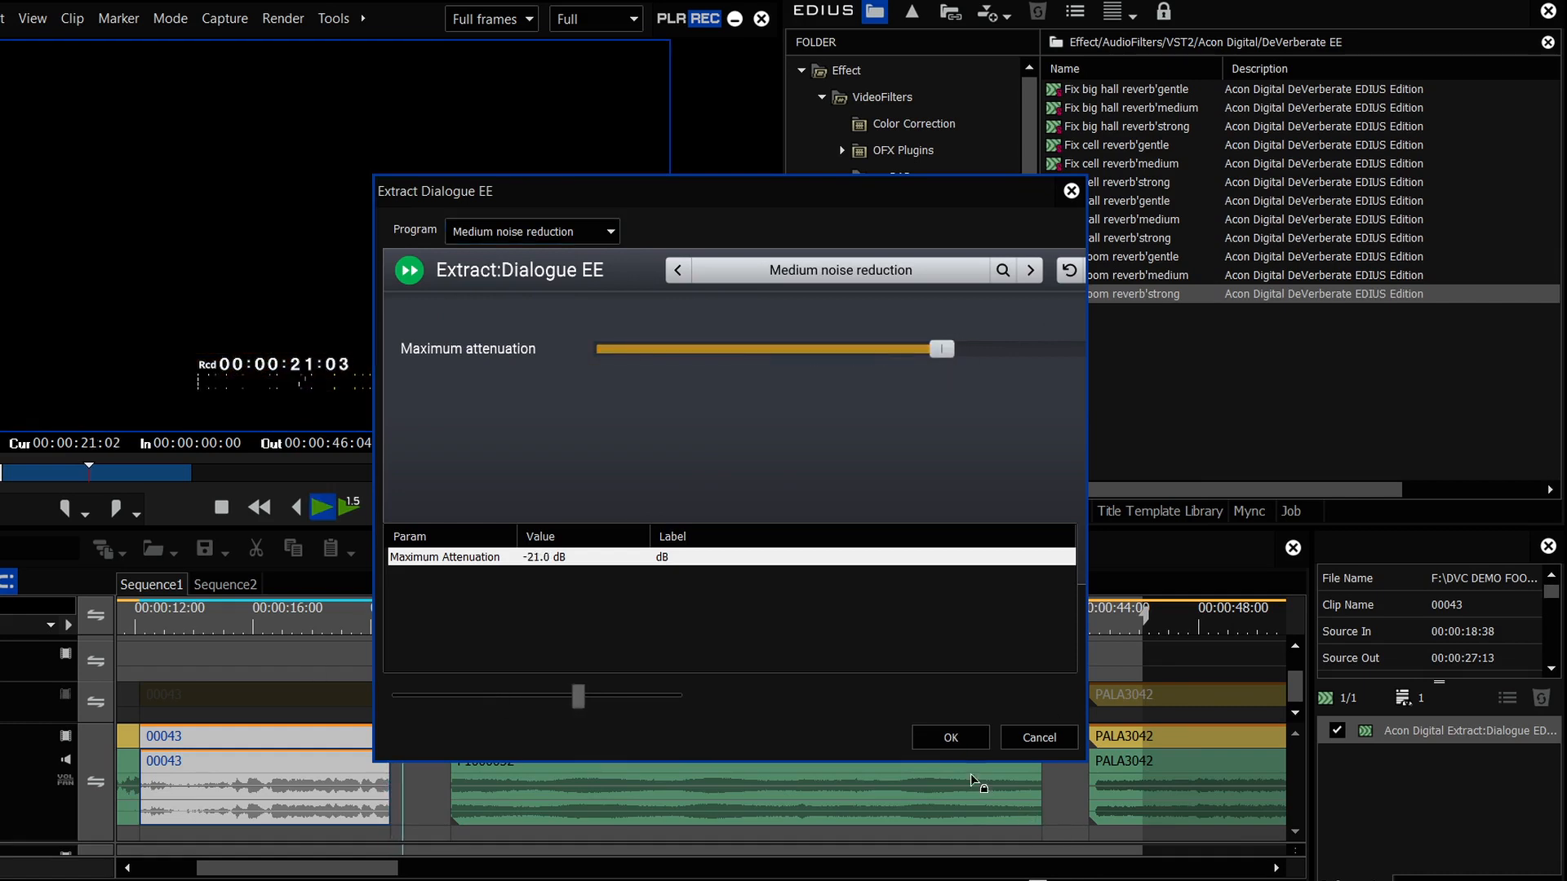
click(948, 739)
click(320, 508)
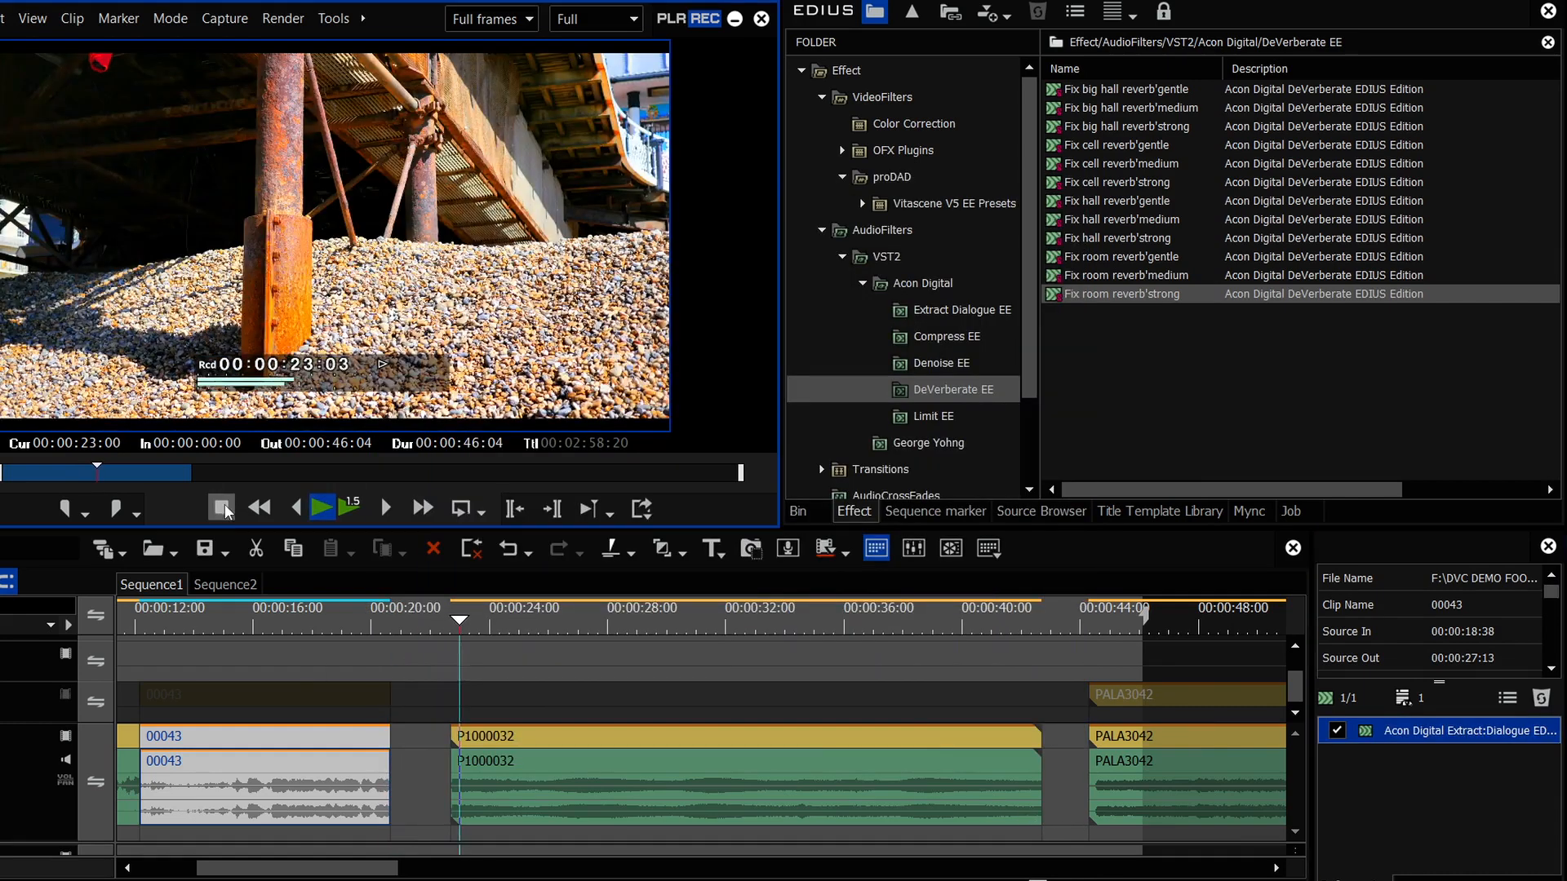
- Return the playhead to clip 00043, browse the Acon Digital filters from Denoise up to Extract Dialogue, and show the clip bin
click(279, 620)
click(969, 369)
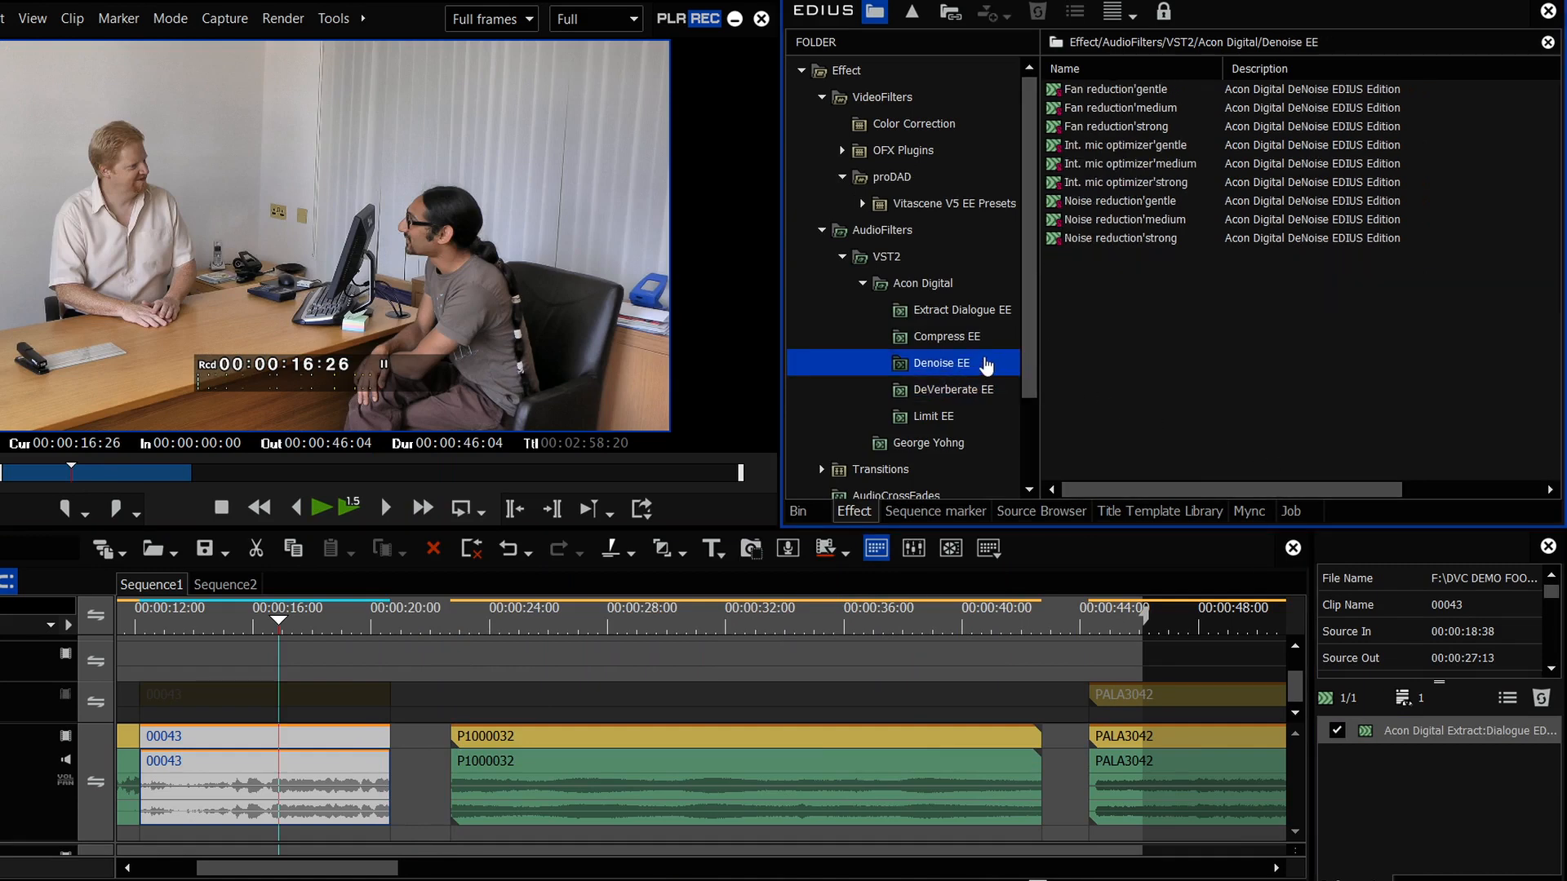
key(Up)
key(Up)
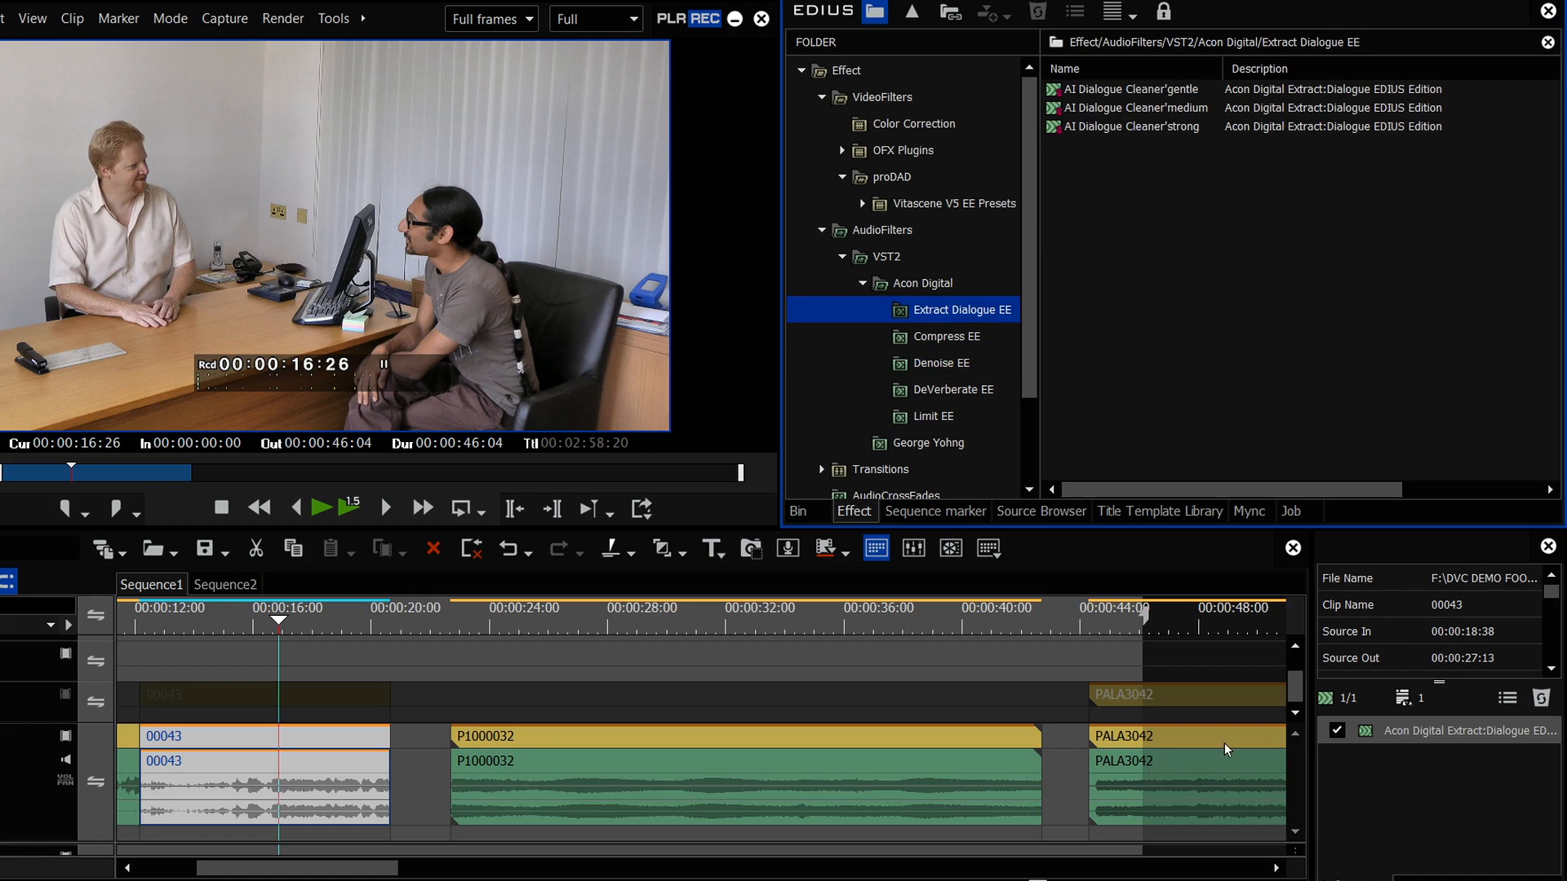
click(808, 511)
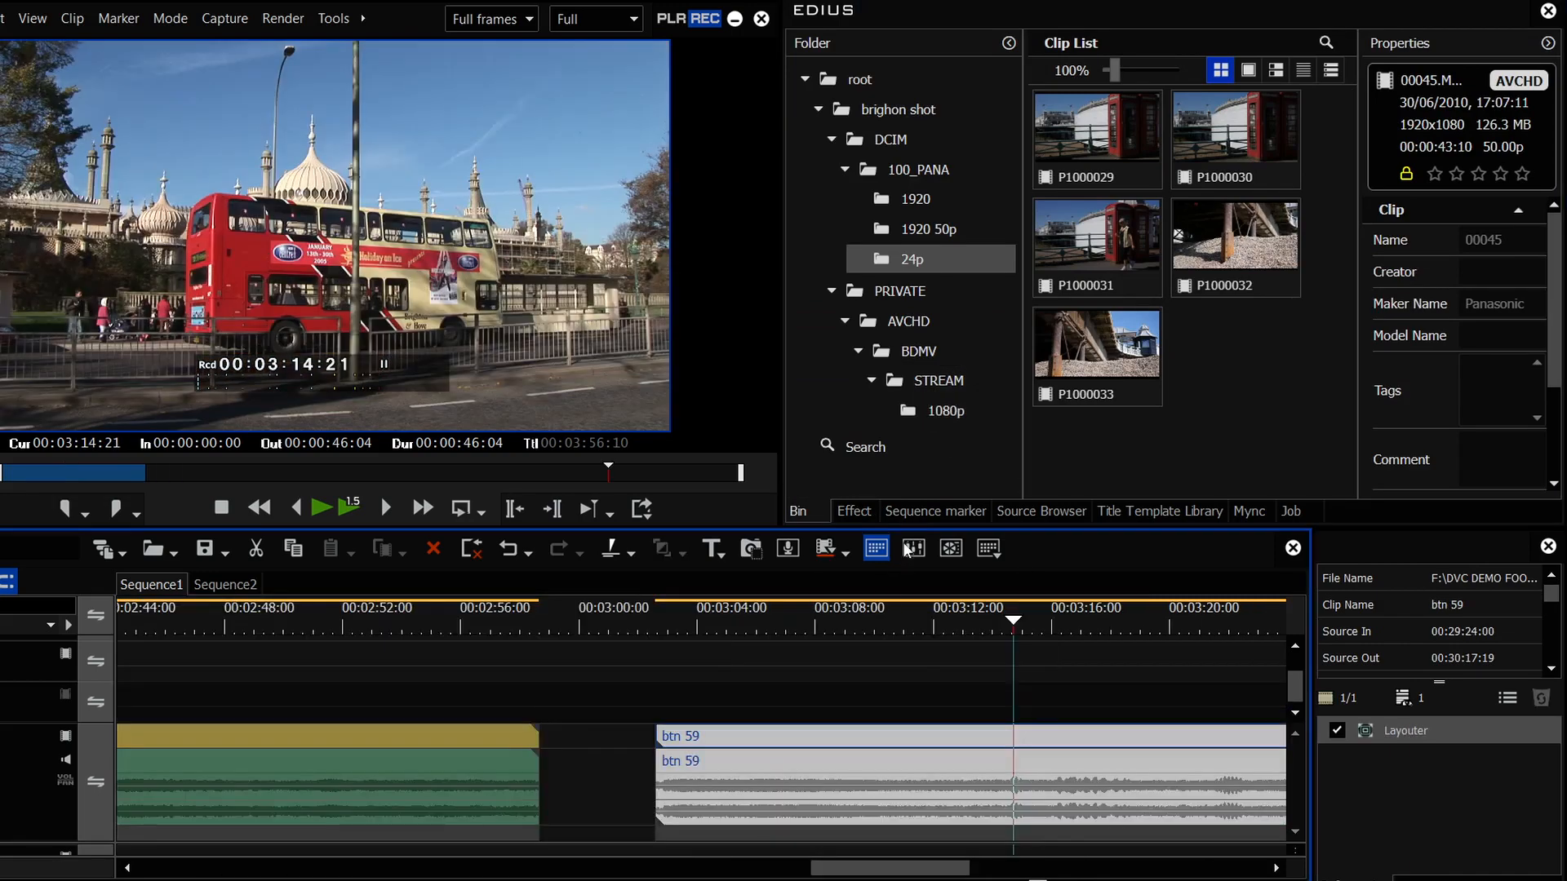
- Apply the AI Dialogue Cleaner'strong audio filter to clip btn 59, playing the clip before and after to compare the sound
click(851, 513)
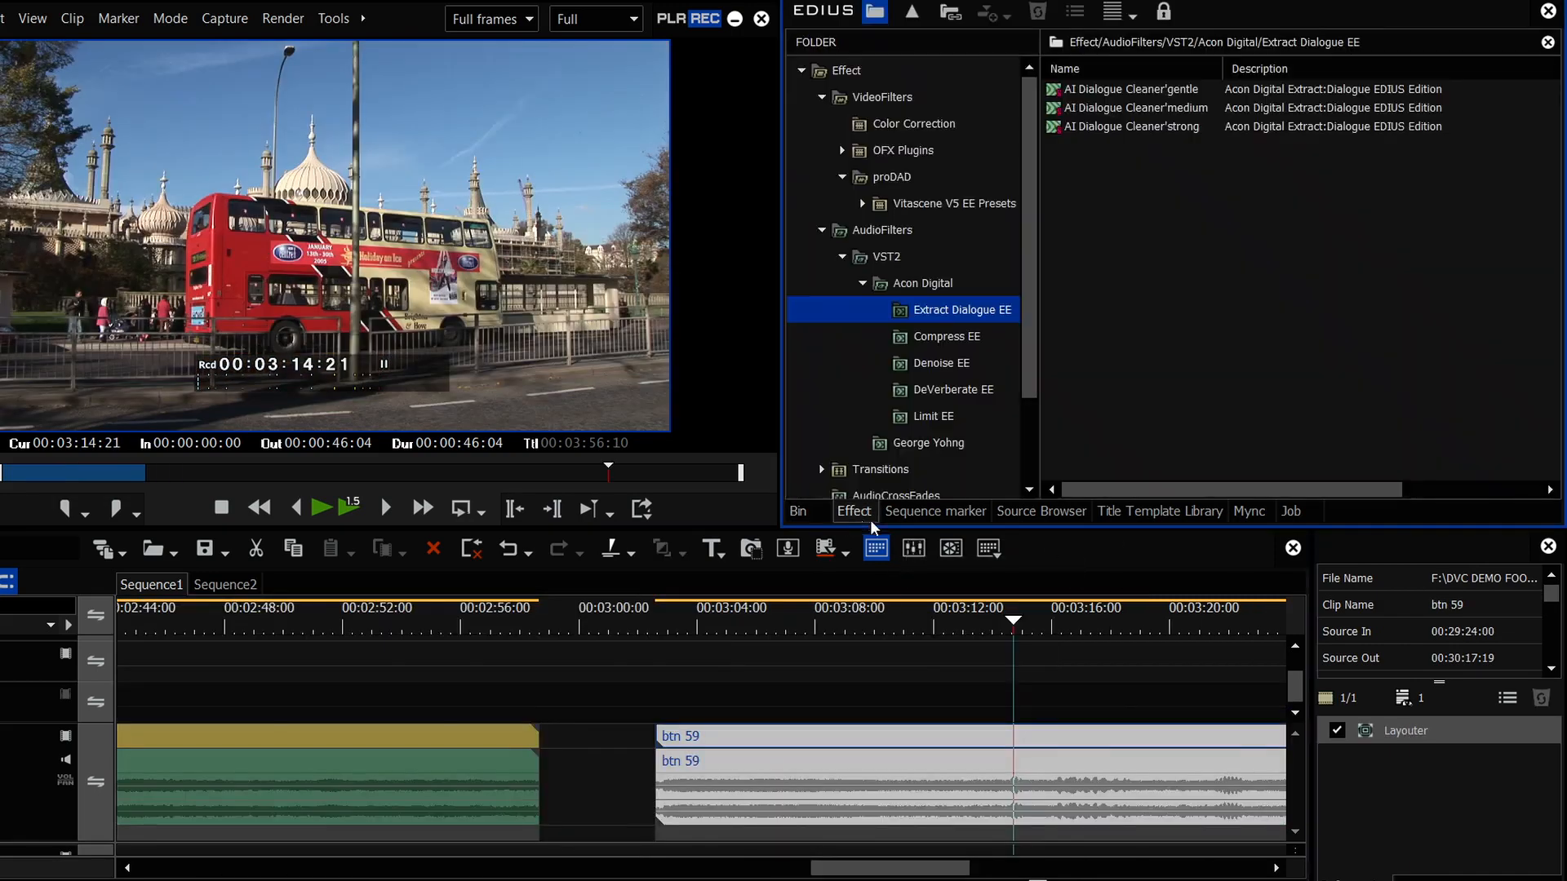
click(318, 509)
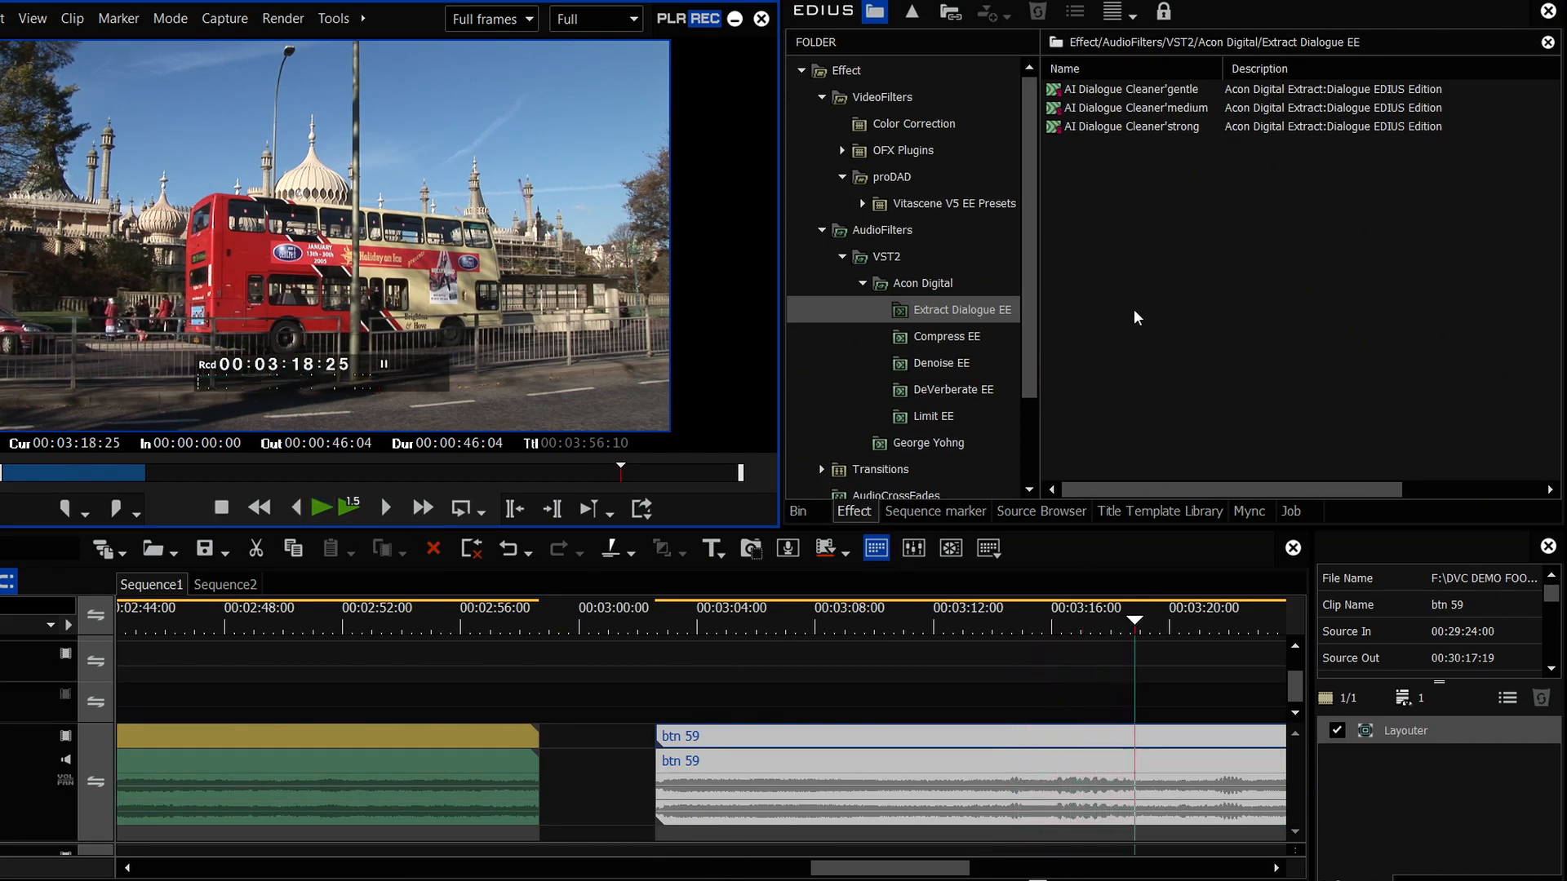
drag(1156, 124, 1164, 751)
click(322, 509)
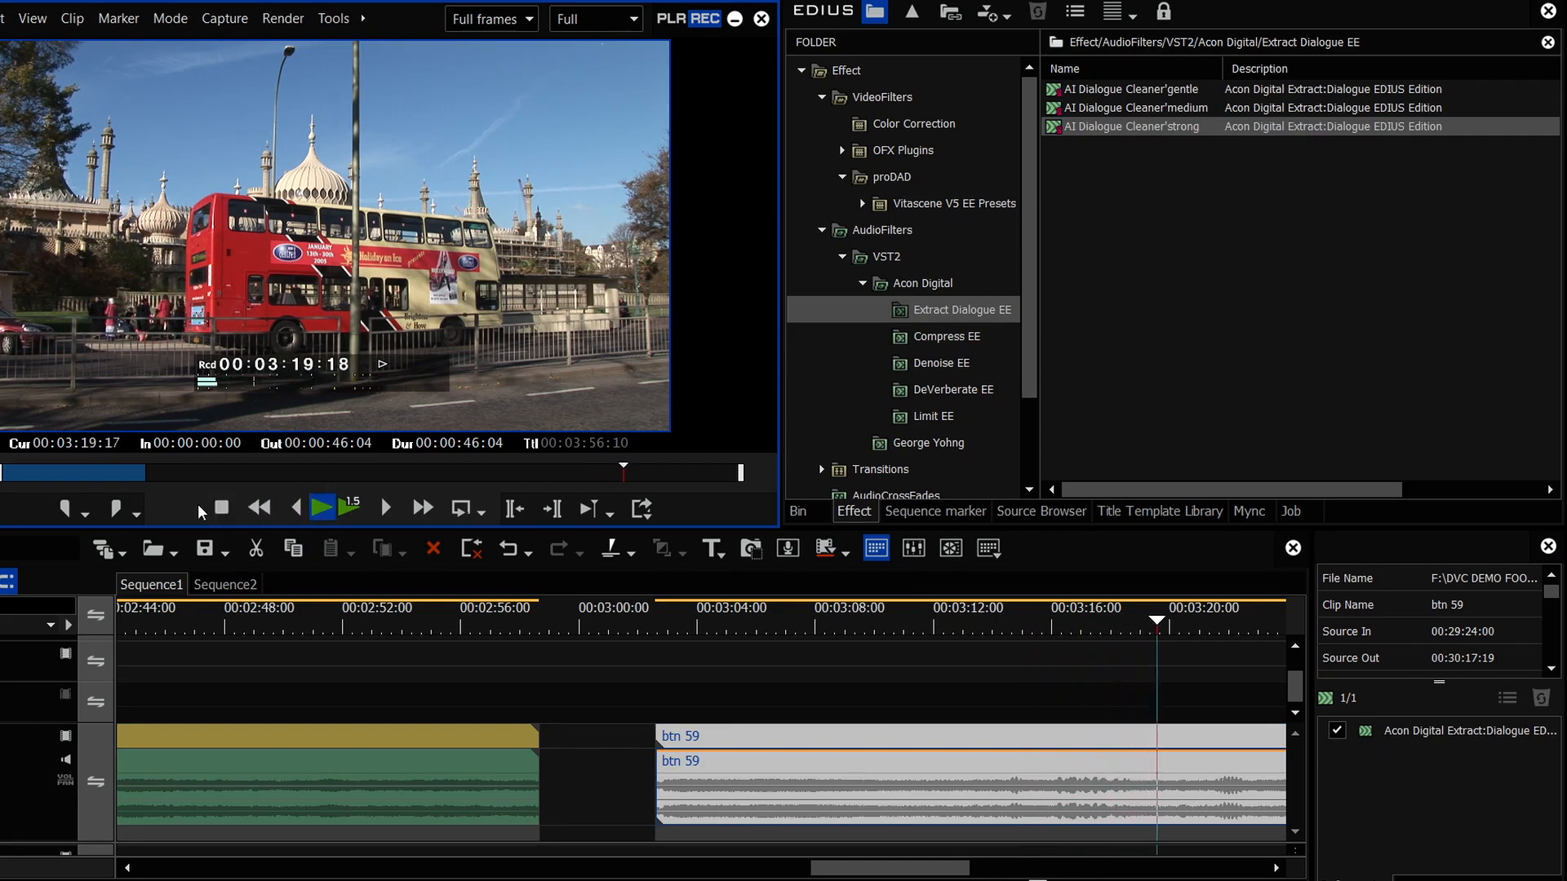
click(1048, 623)
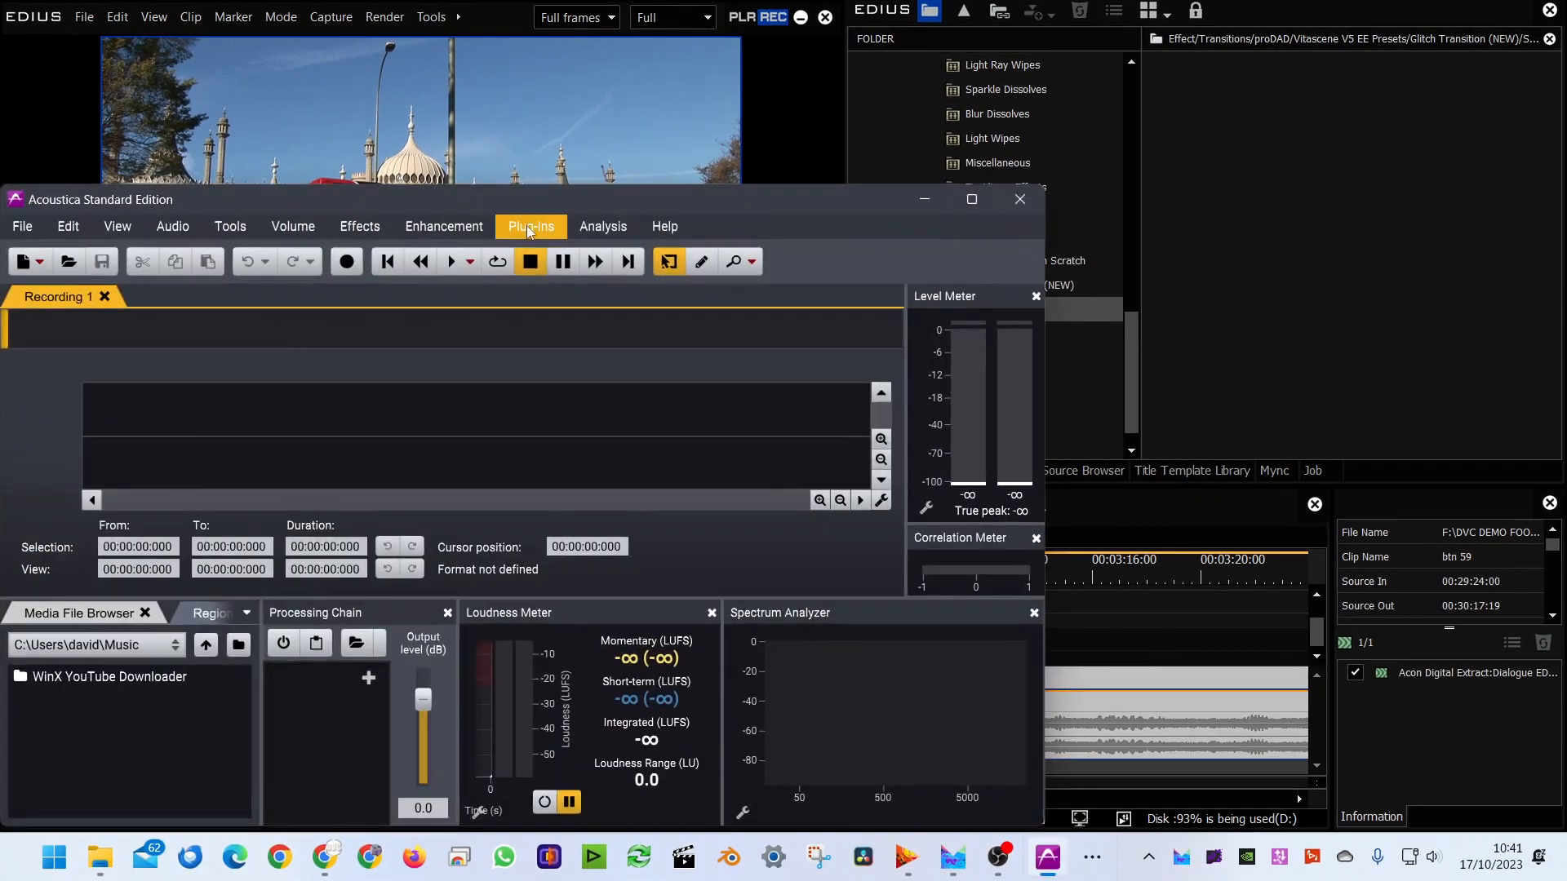
- Switch to Acoustica Standard Edition and examine its file, editing and effects commands
drag(510, 204, 737, 50)
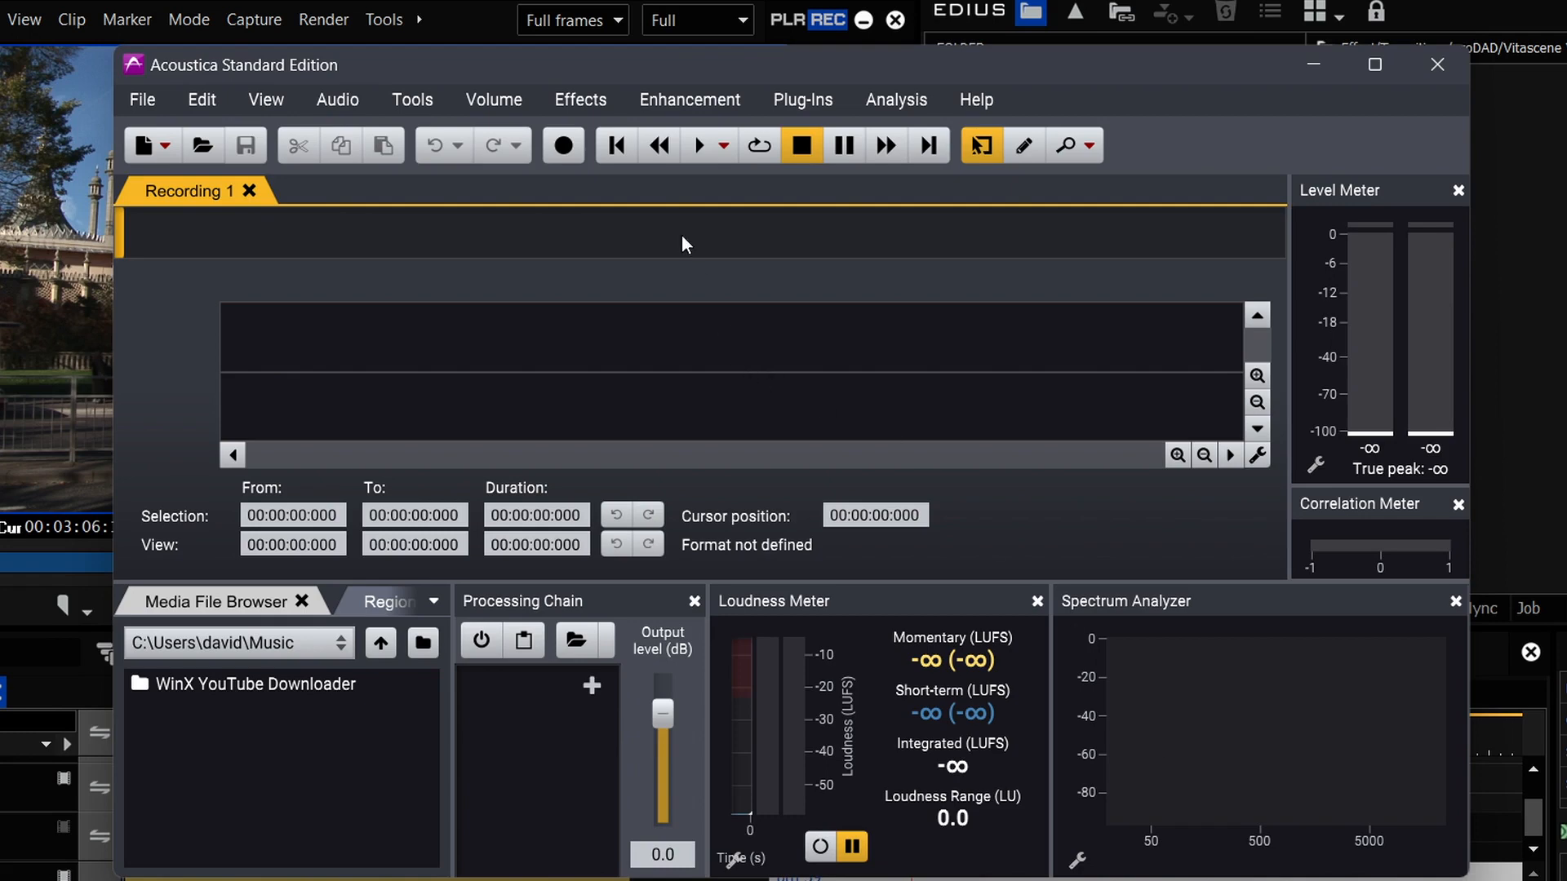
click(554, 100)
mouse_move(148, 101)
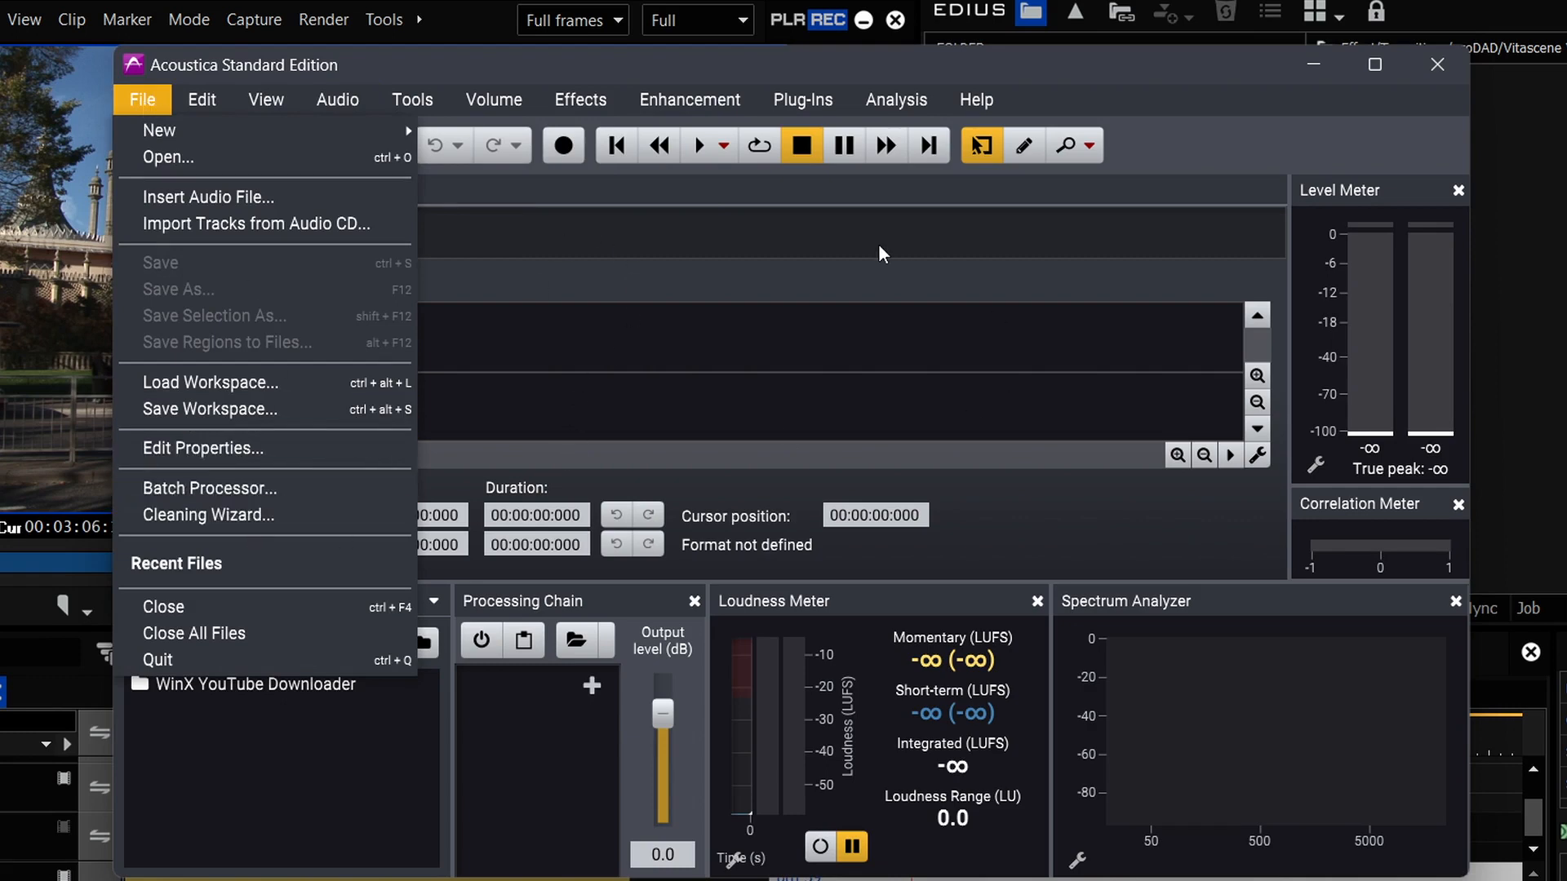
key(Right)
key(Right)
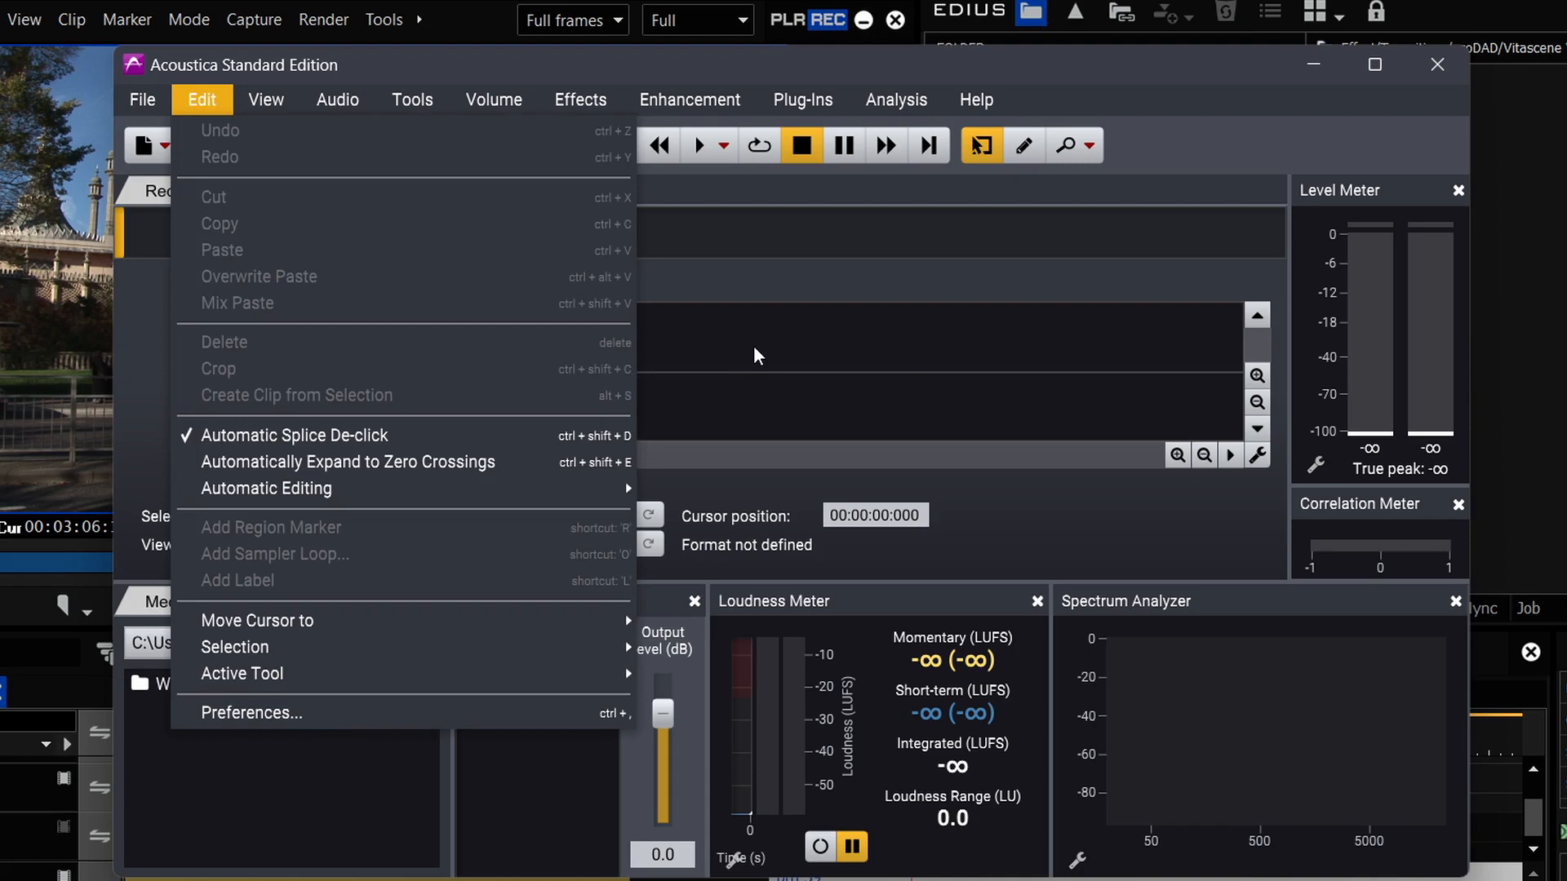
key(Escape)
click(571, 99)
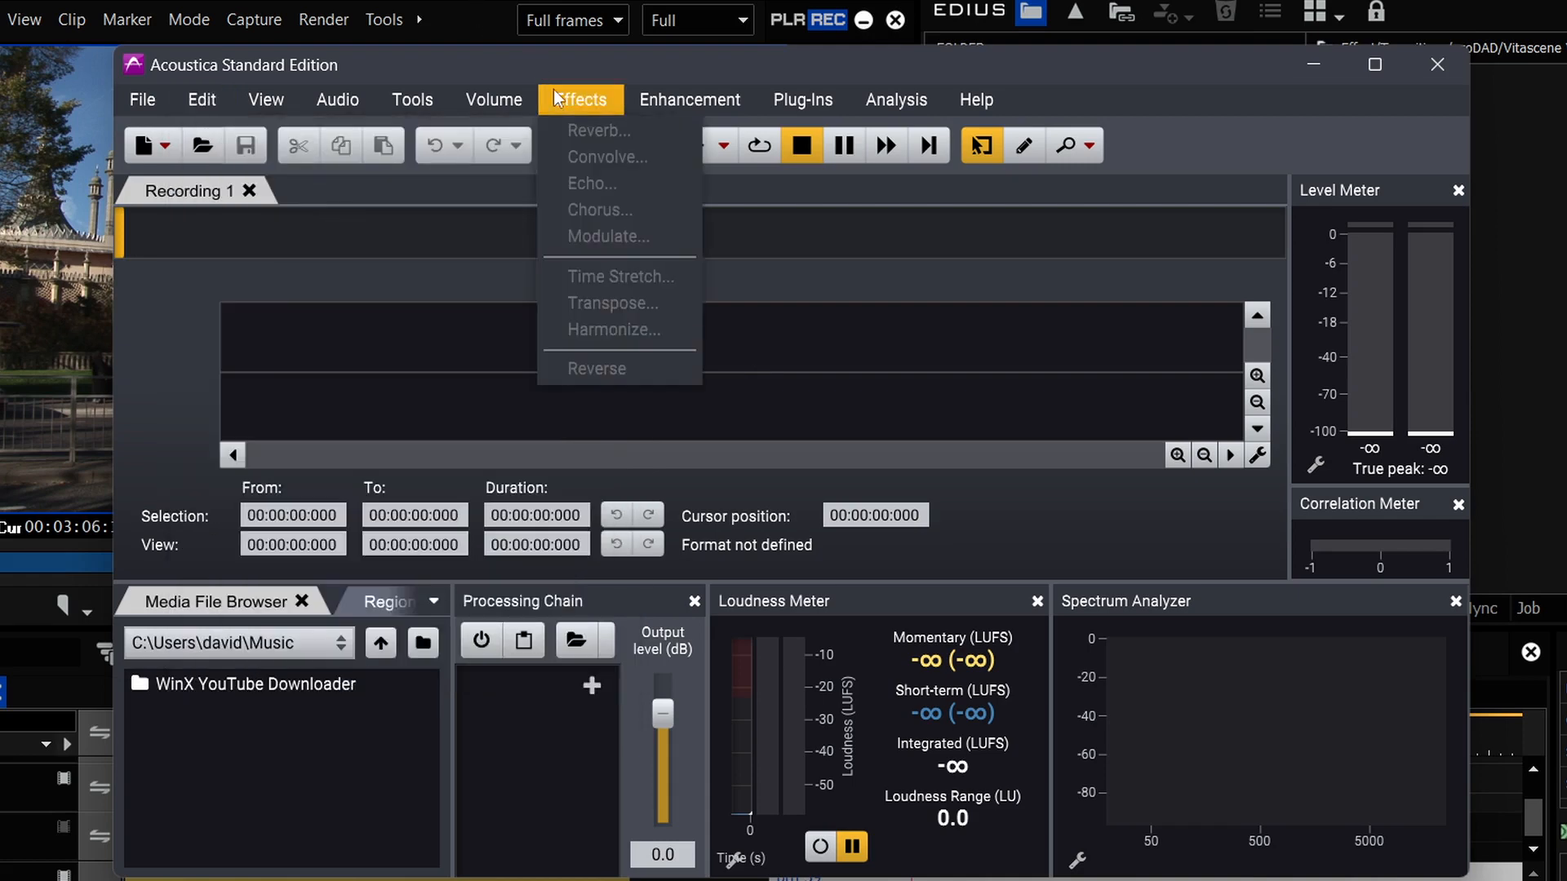
mouse_move(686, 104)
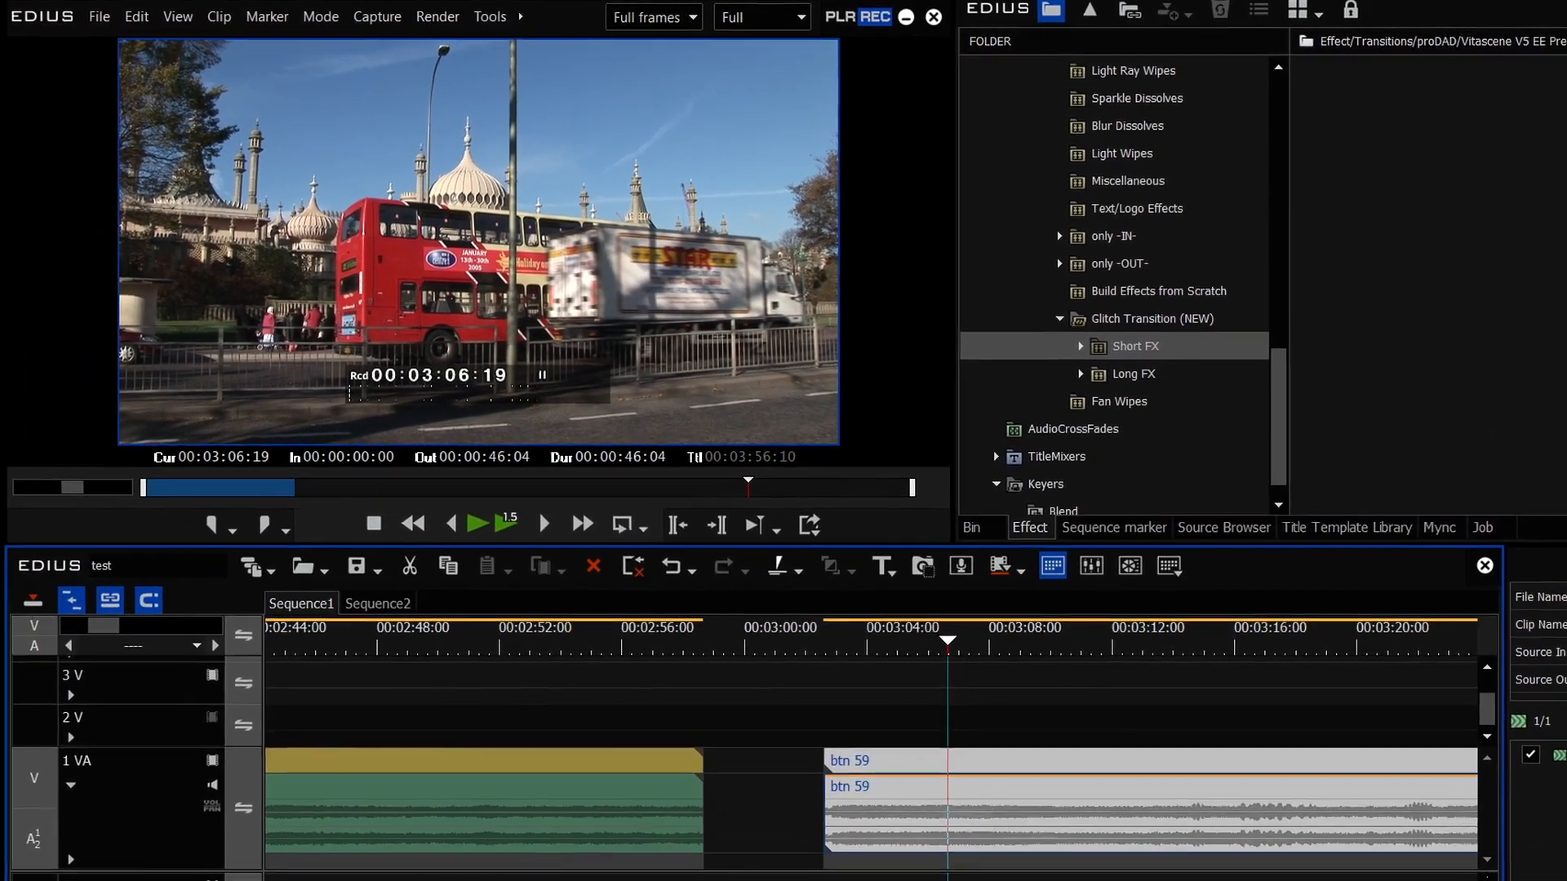
- Mark the In and Out points around clip btn 59 and review the audio exporters in Print to File without exporting
drag(899, 634, 872, 635)
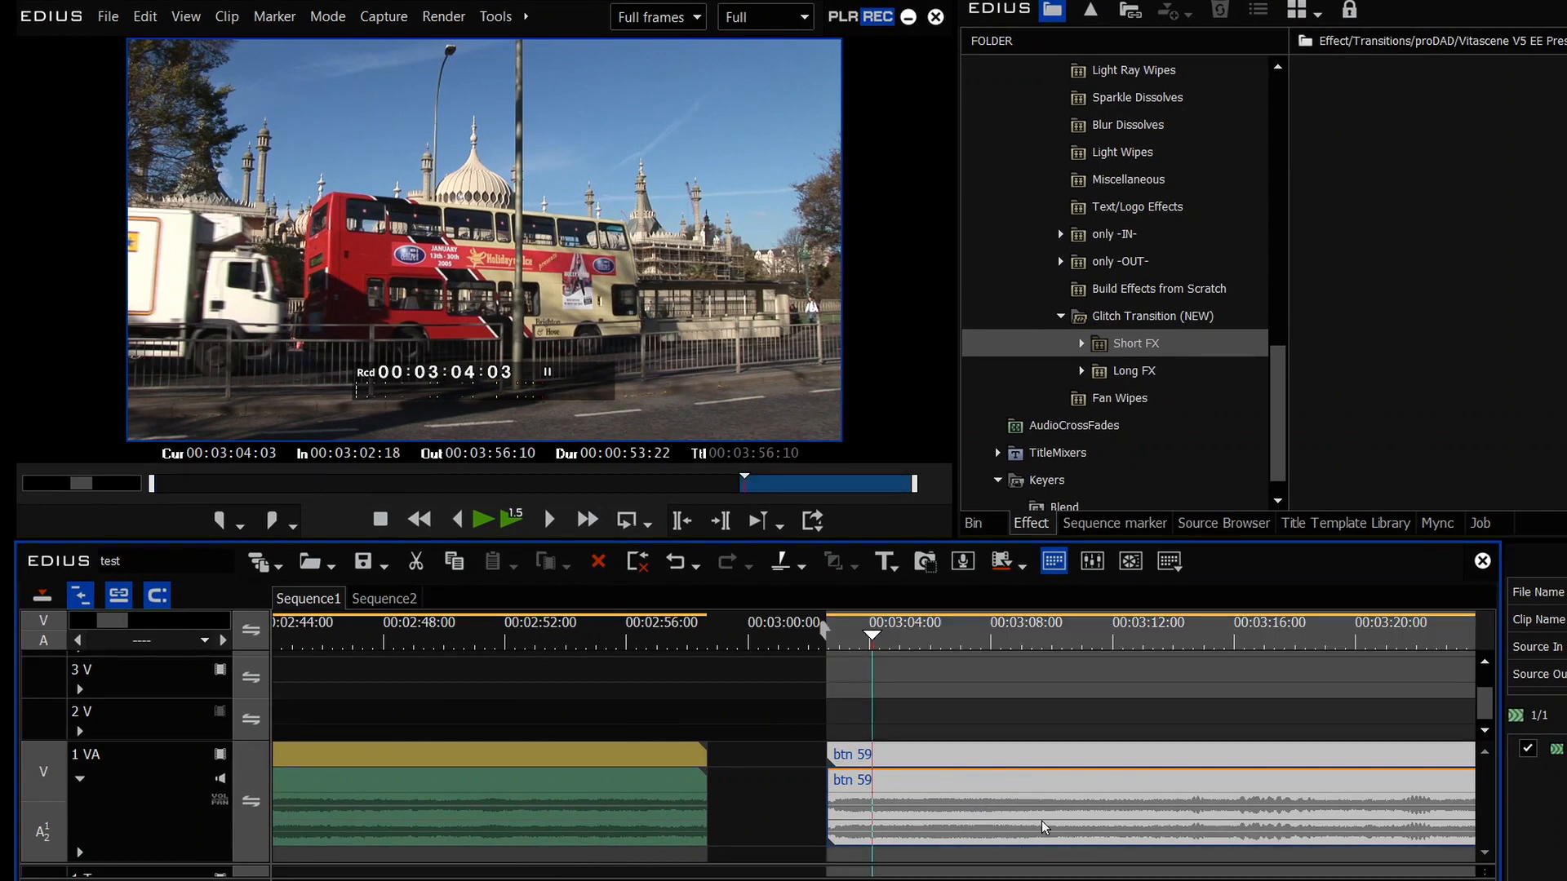
key(z)
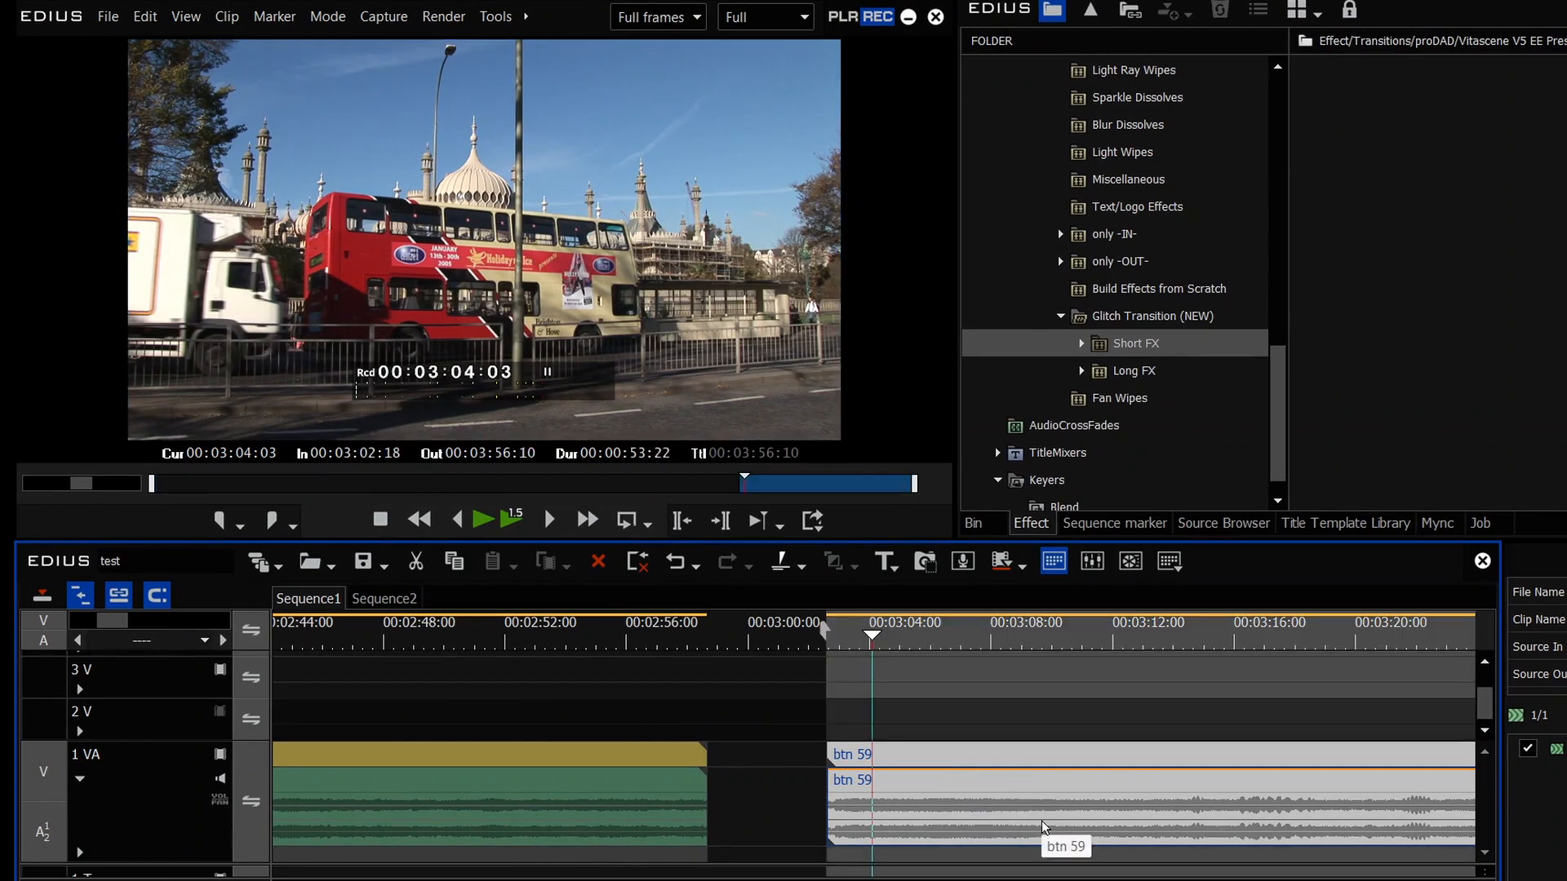
key(F11)
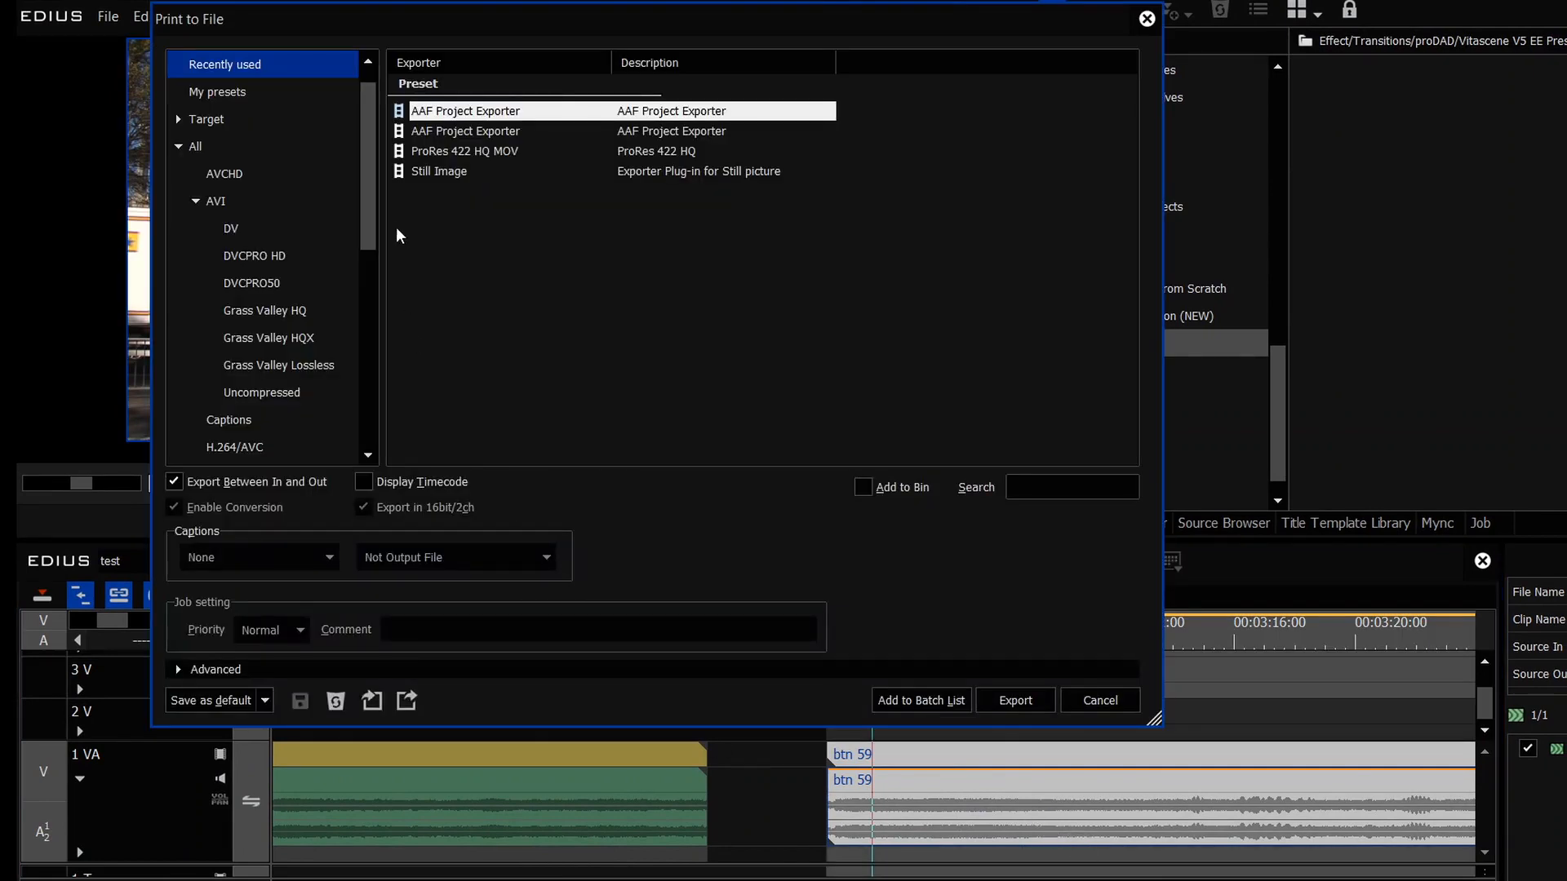
scroll(326, 261, down, 6)
click(236, 423)
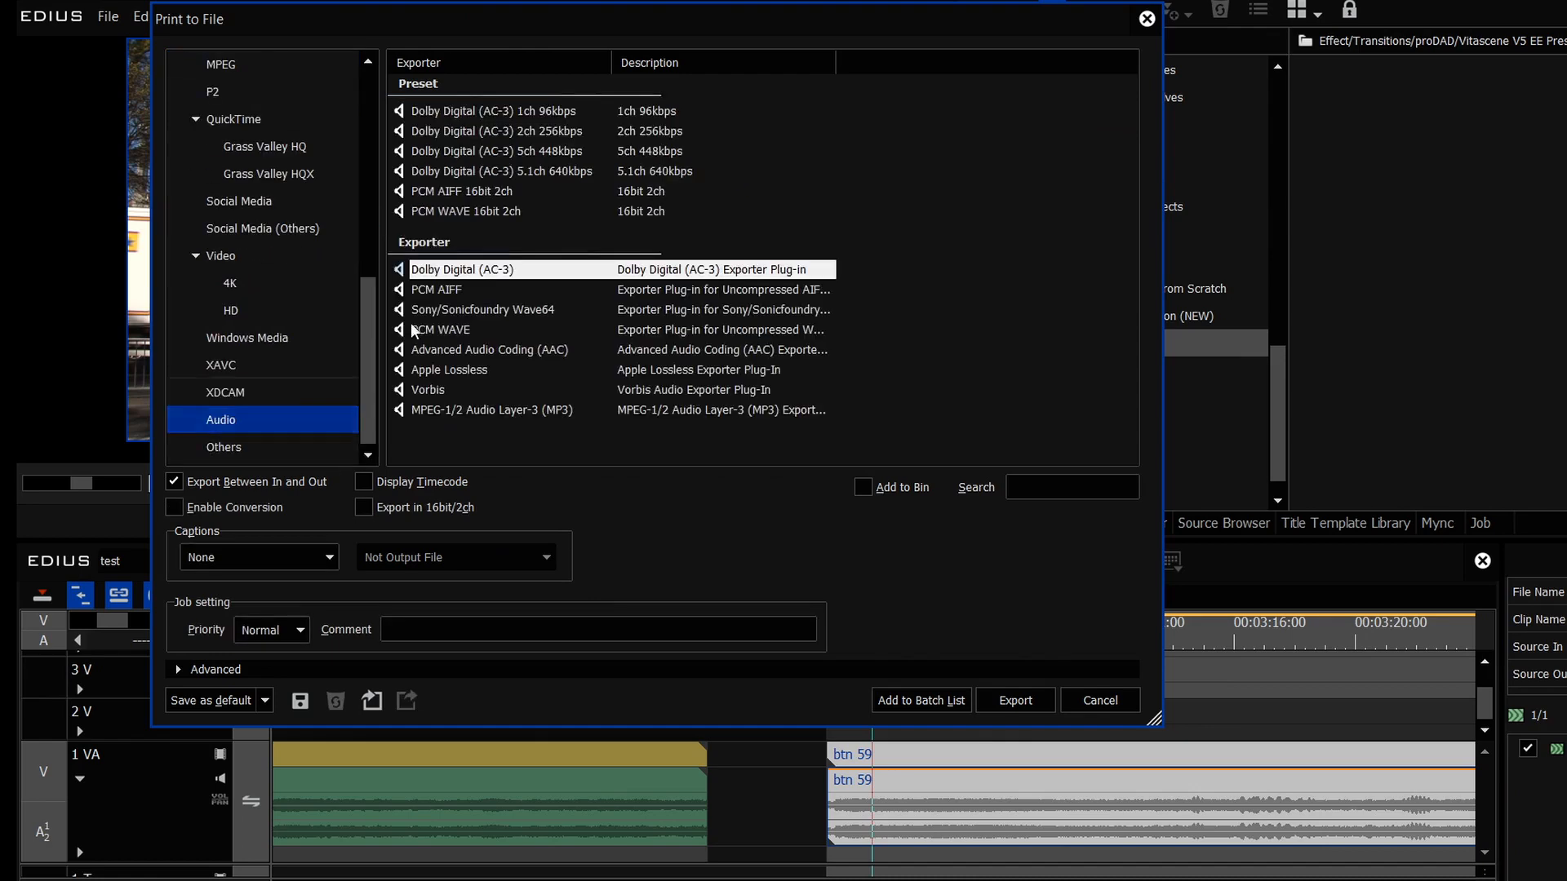
key(Escape)
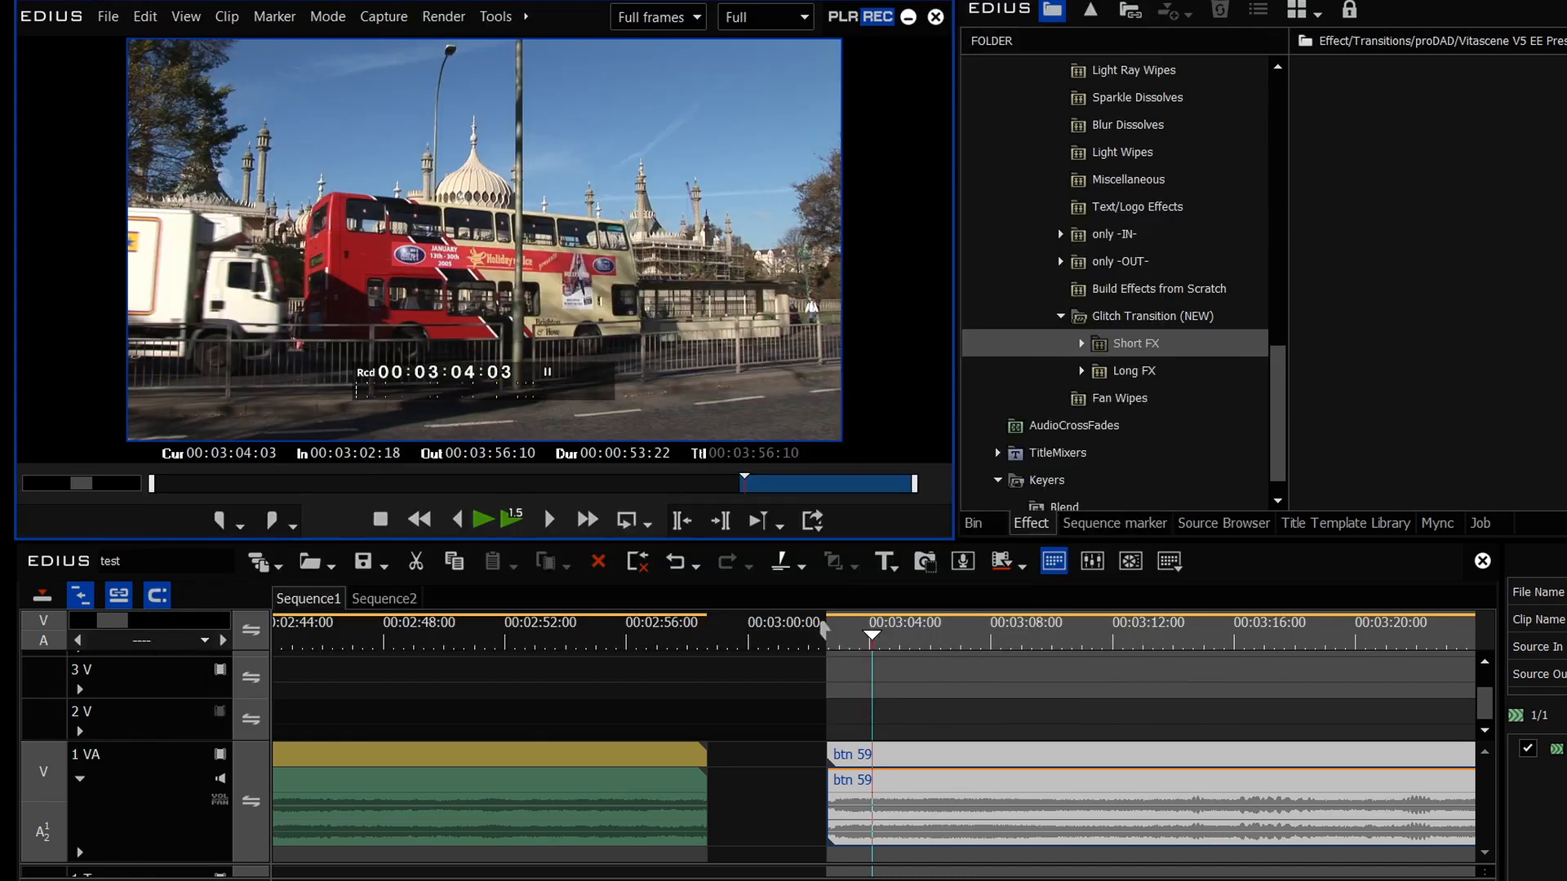
- Locate the finished Sequence1 export job's file in Explorer and open brighton.w64 in Acoustica
click(1479, 523)
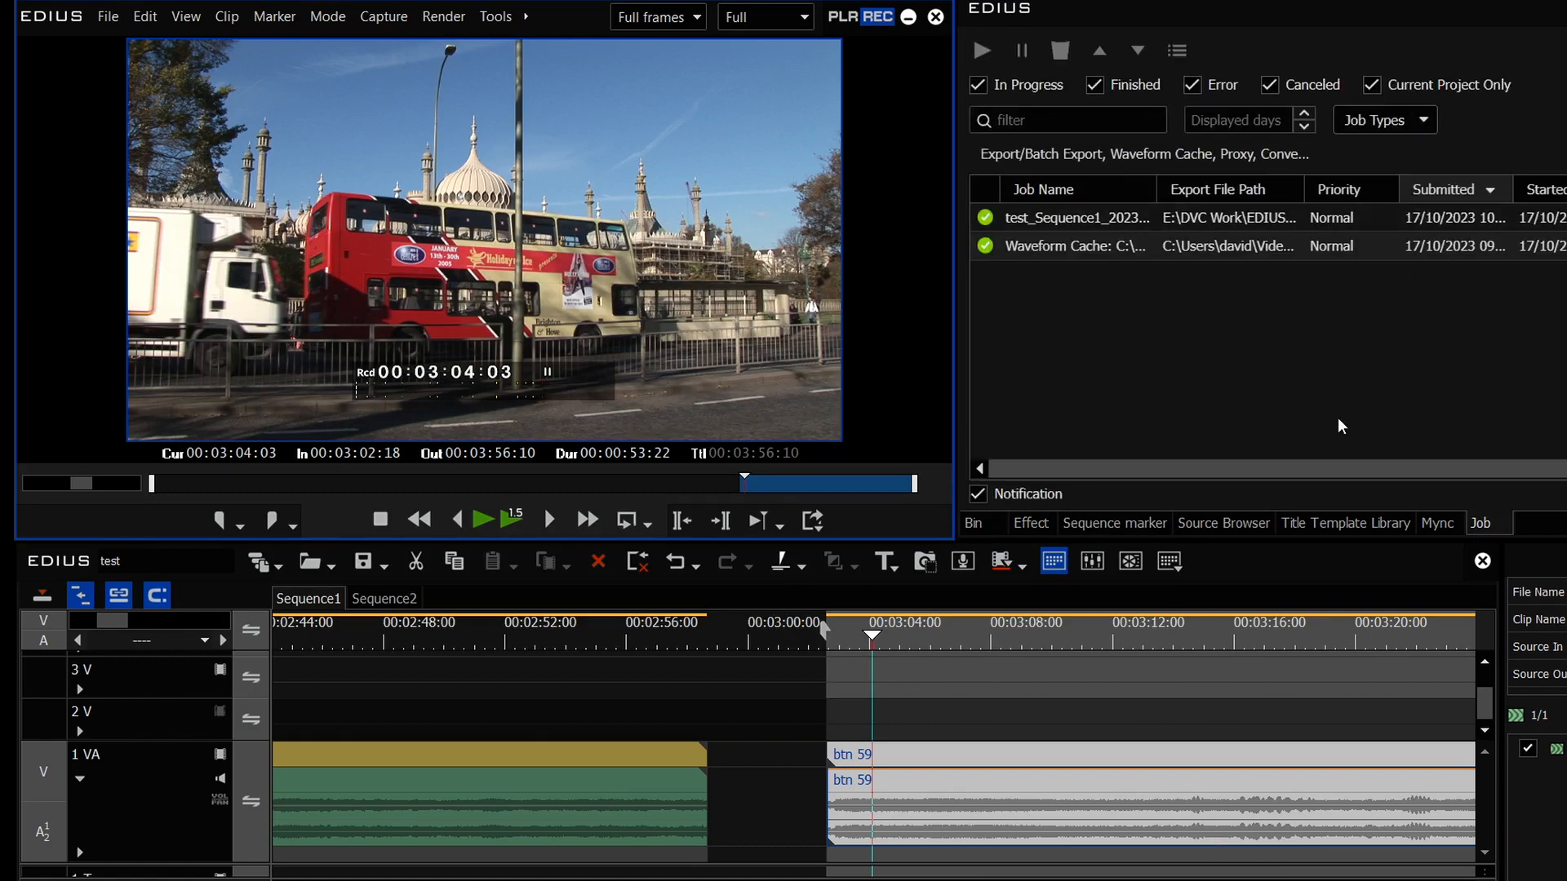
right_click(1079, 219)
click(1039, 218)
right_click(1061, 216)
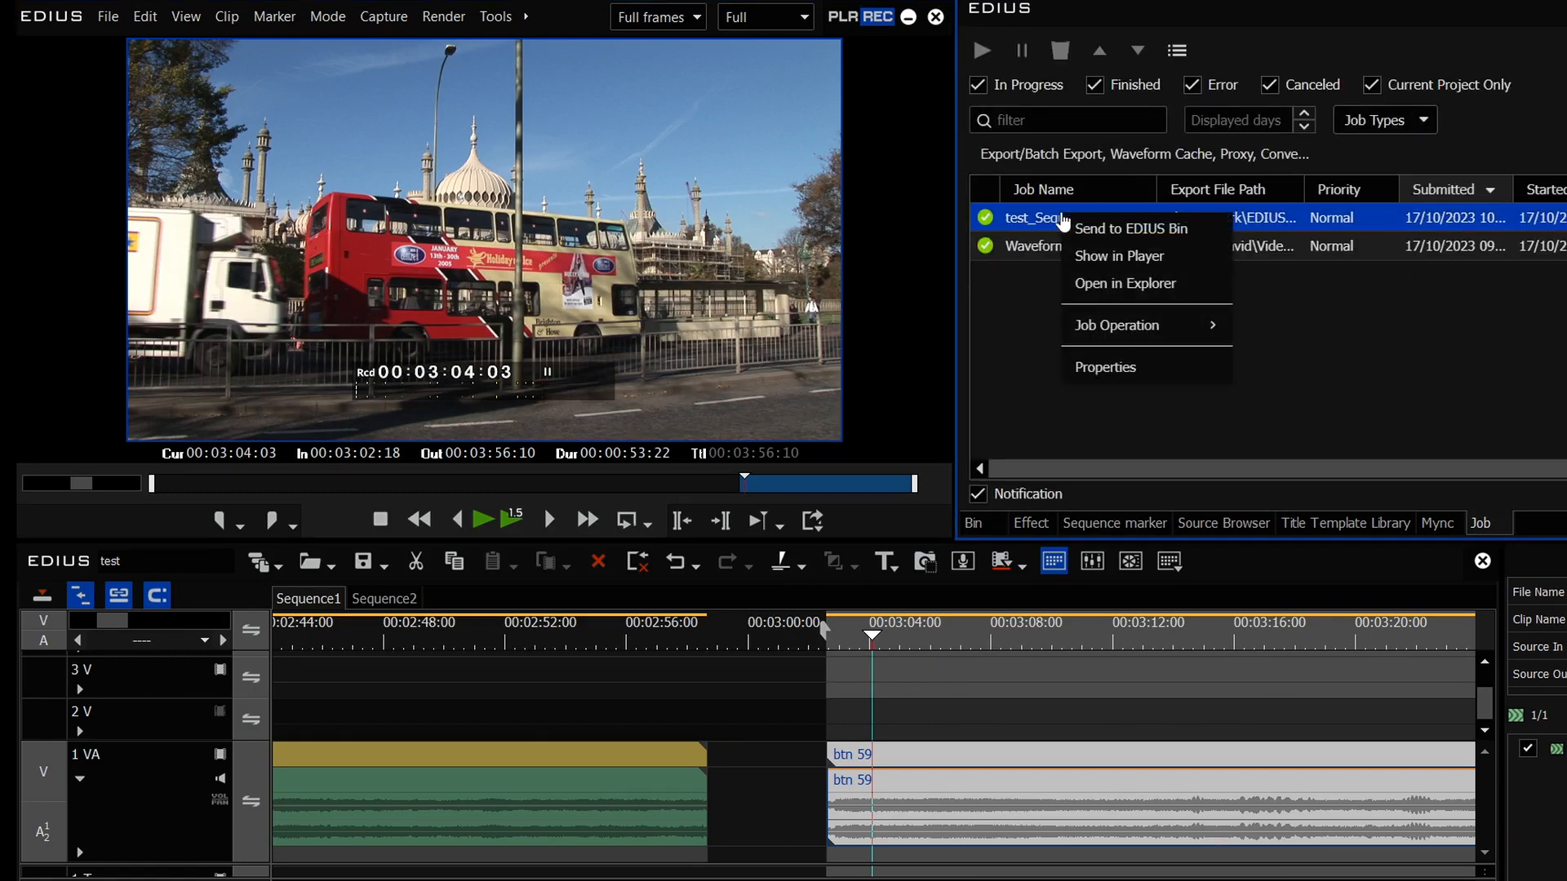
click(1079, 294)
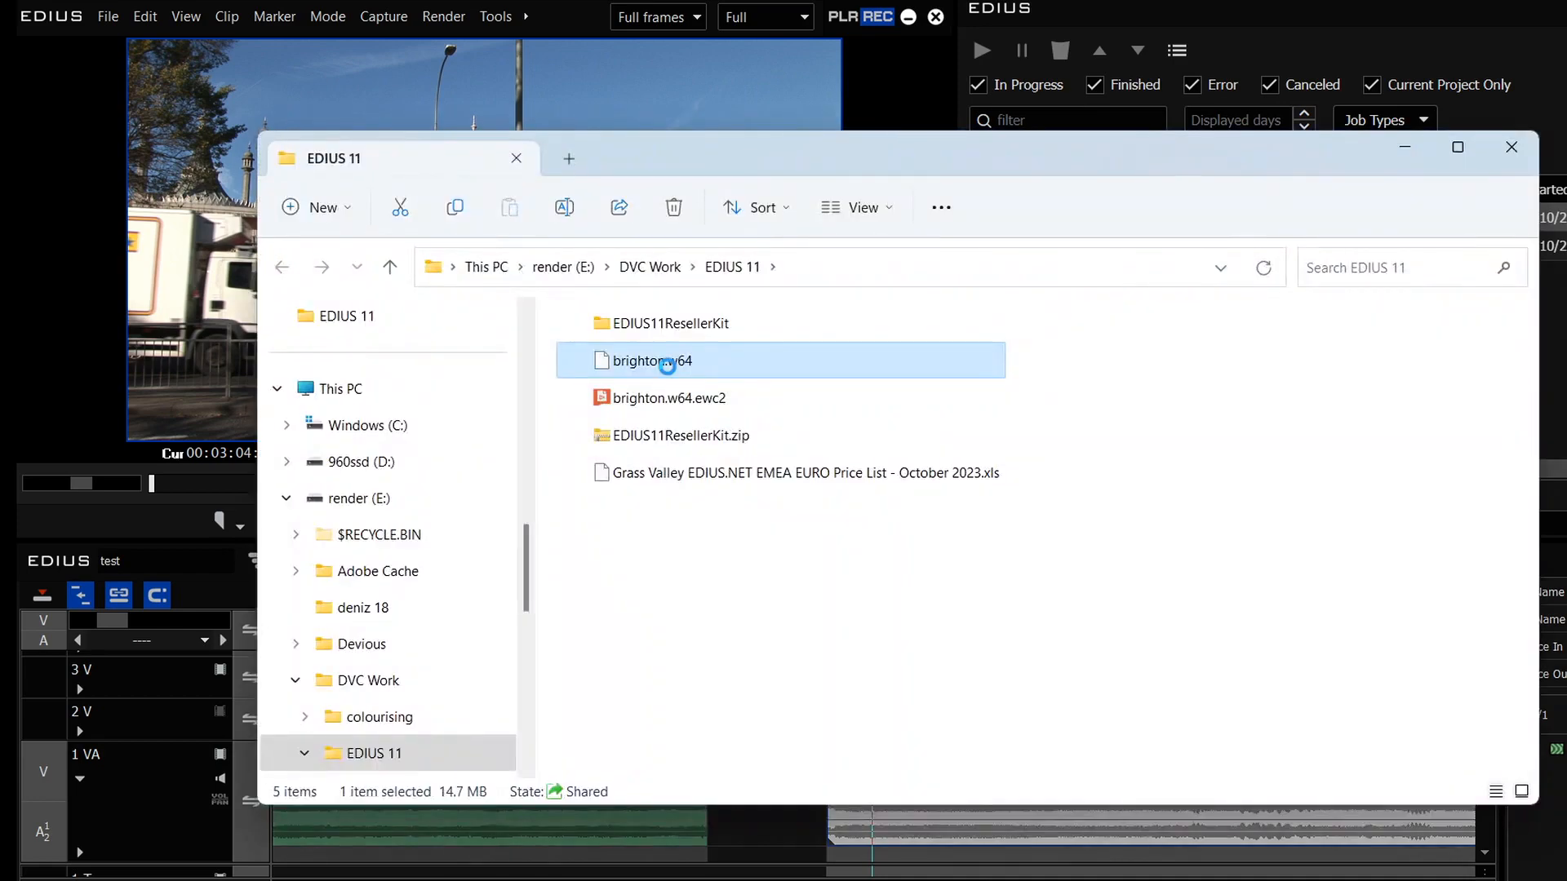
right_click(670, 372)
click(739, 385)
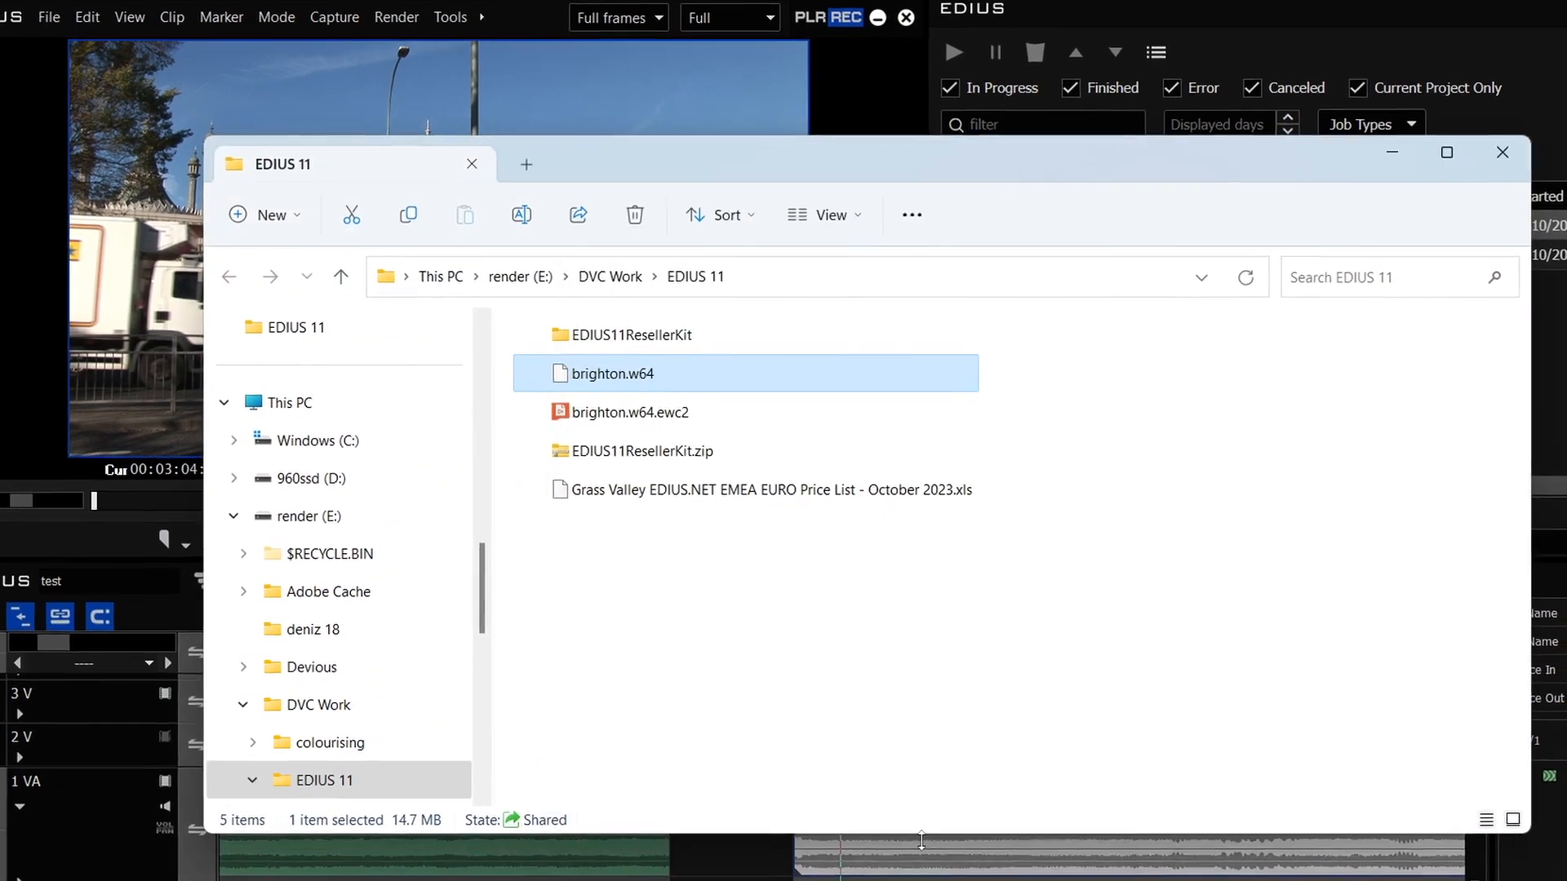
click(980, 878)
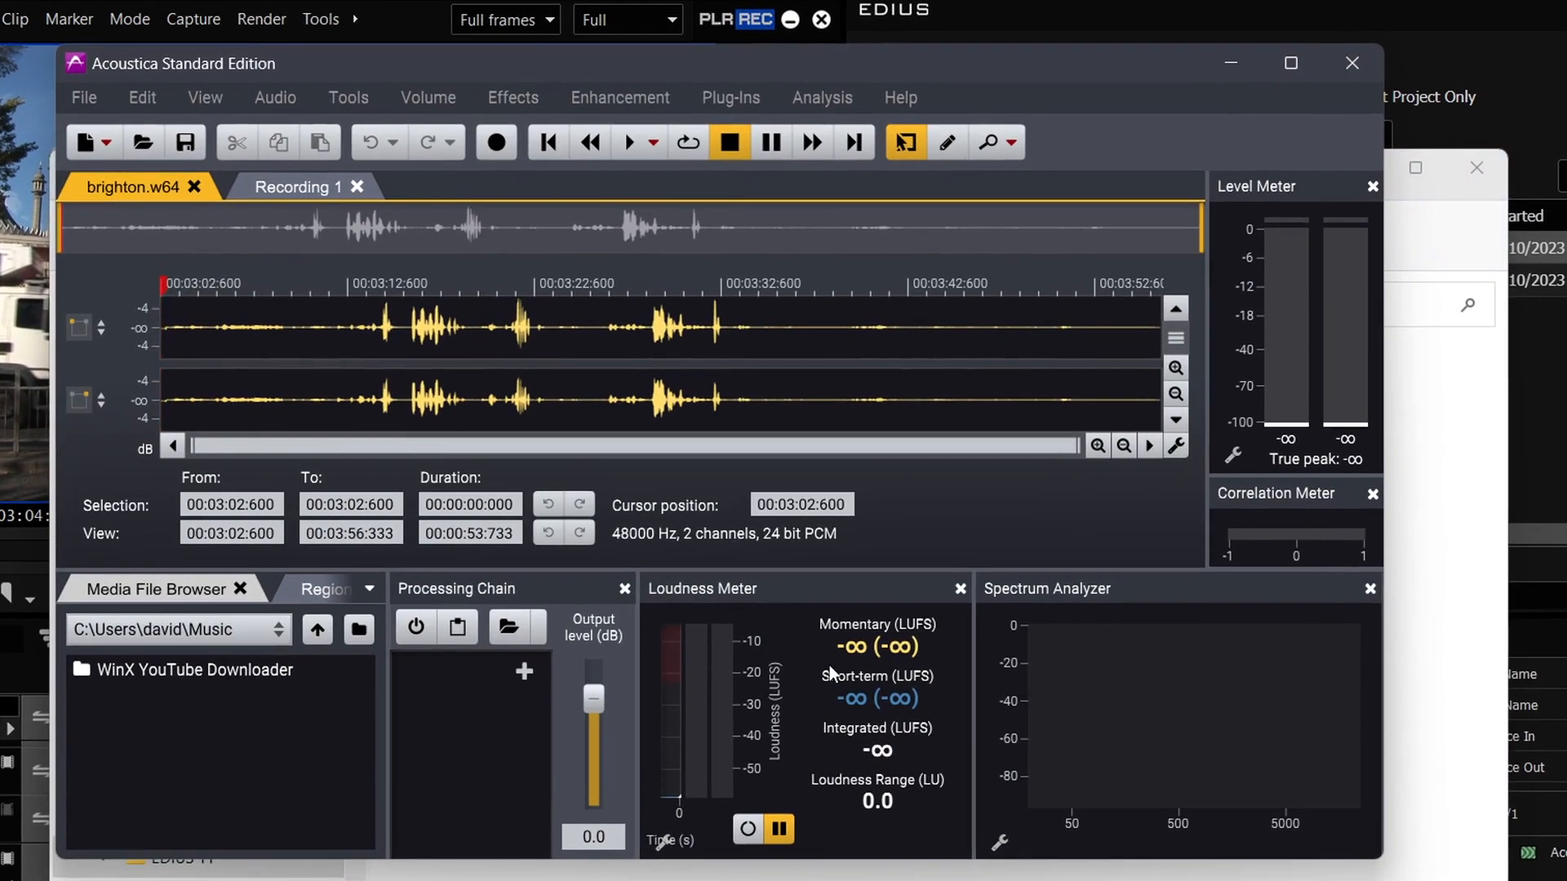
- Play brighton.w64 from 00:03:07:055 and stop playback
click(244, 341)
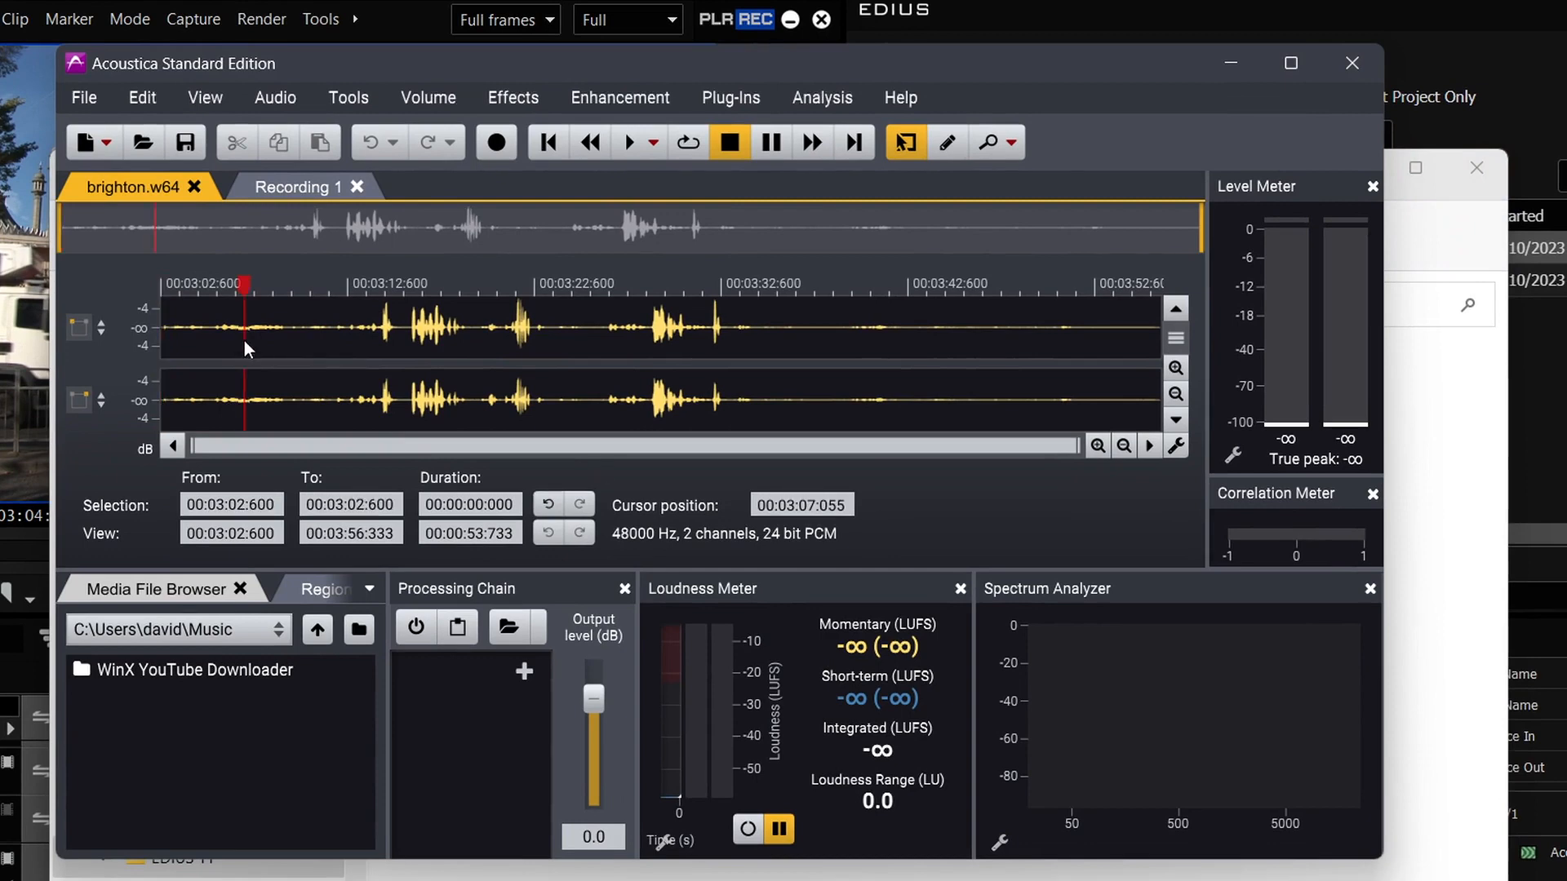
key(space)
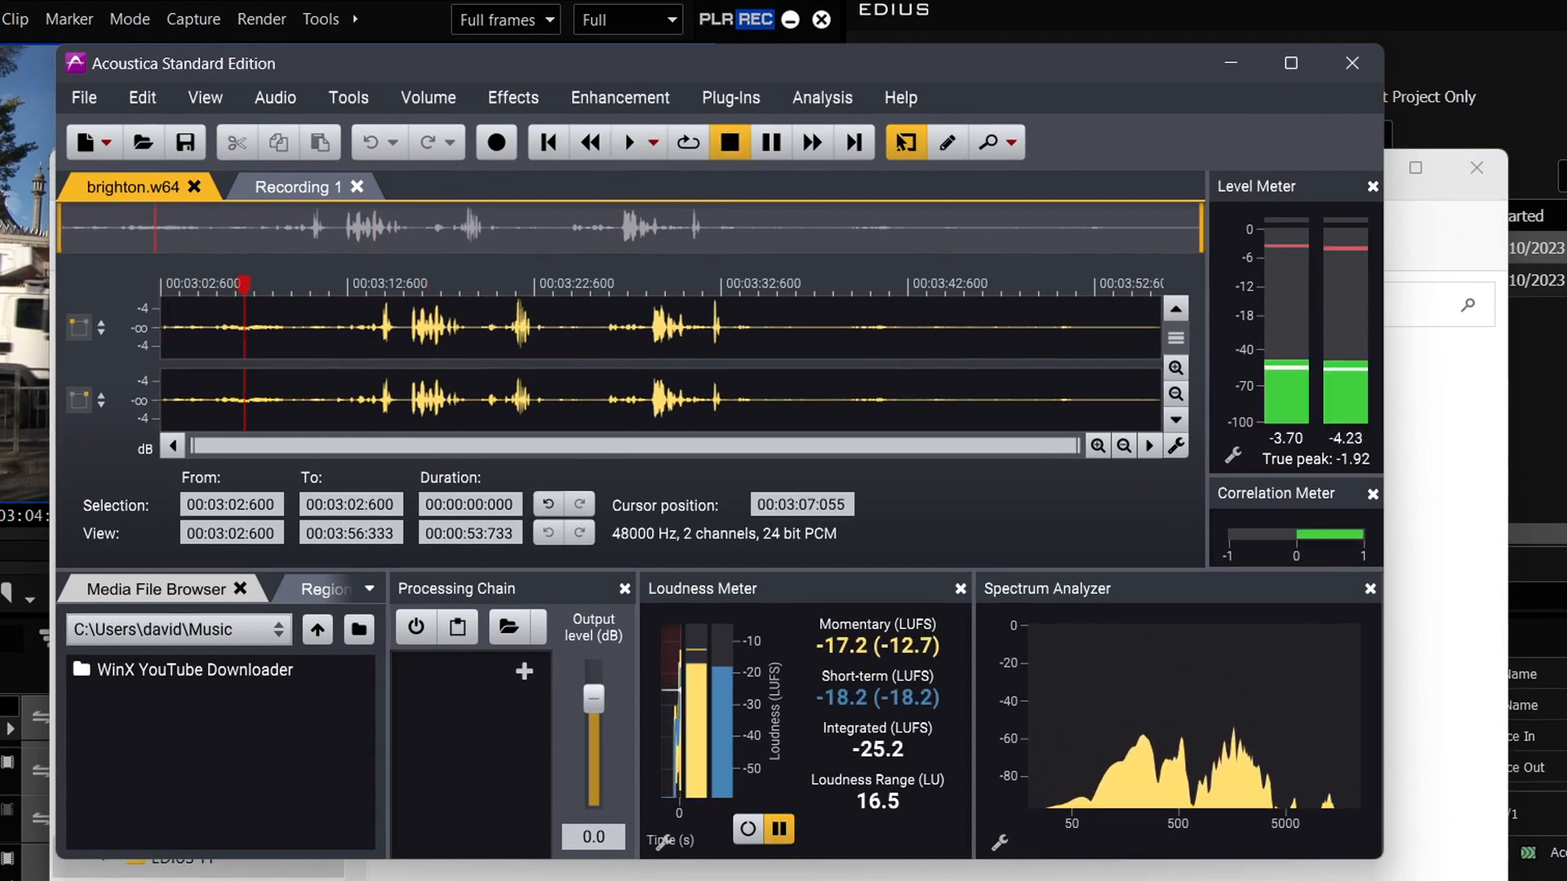
key(space)
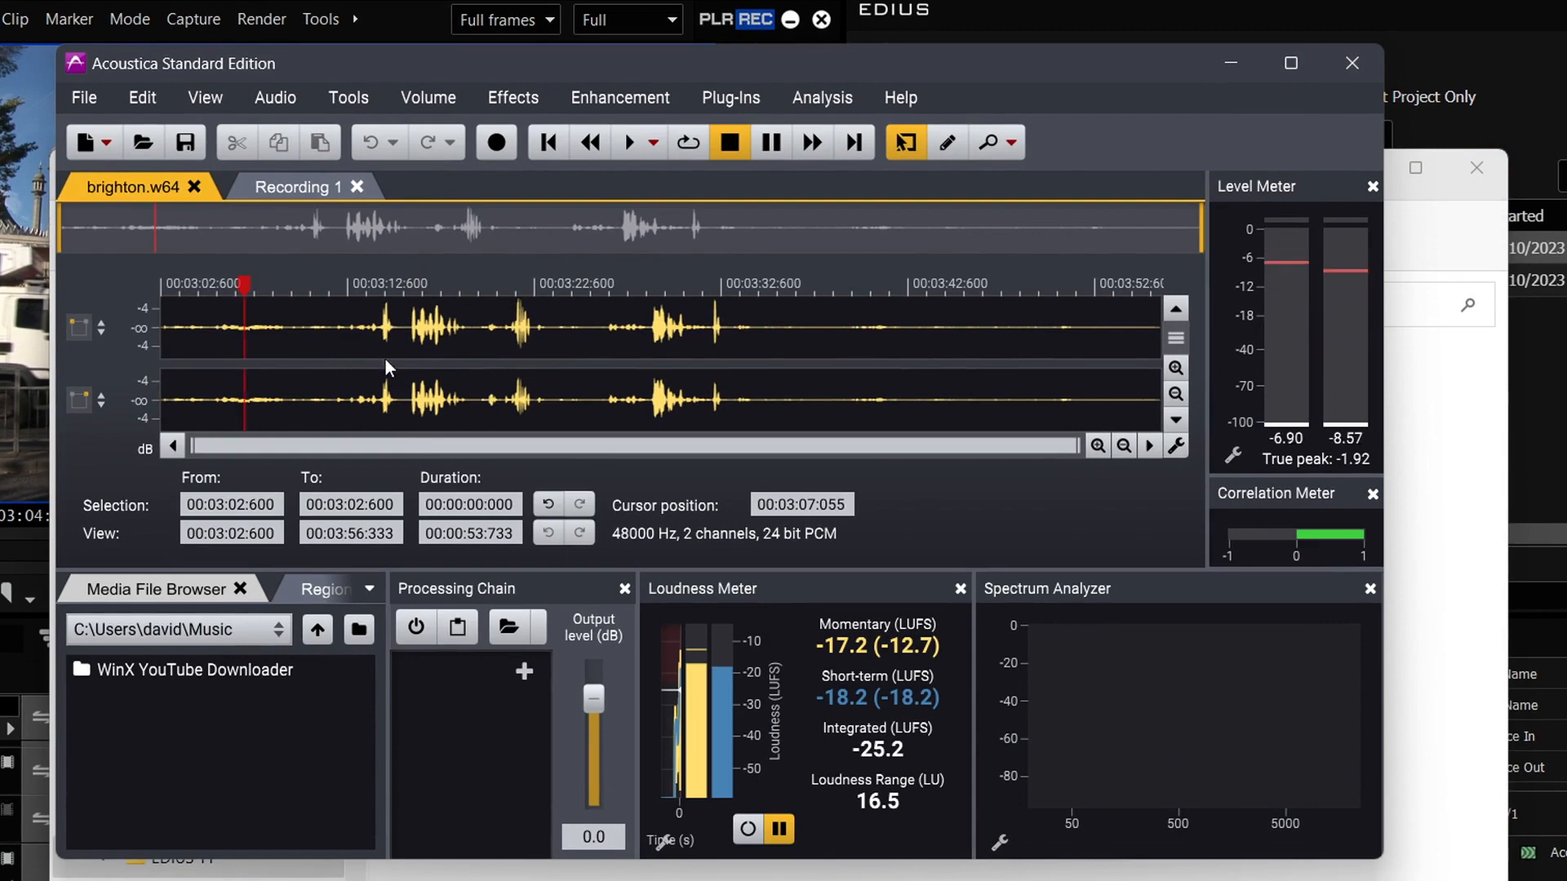
- Review the level measurement methods offered by Normalize for brighton.w64 and close it without processing
click(351, 341)
click(513, 98)
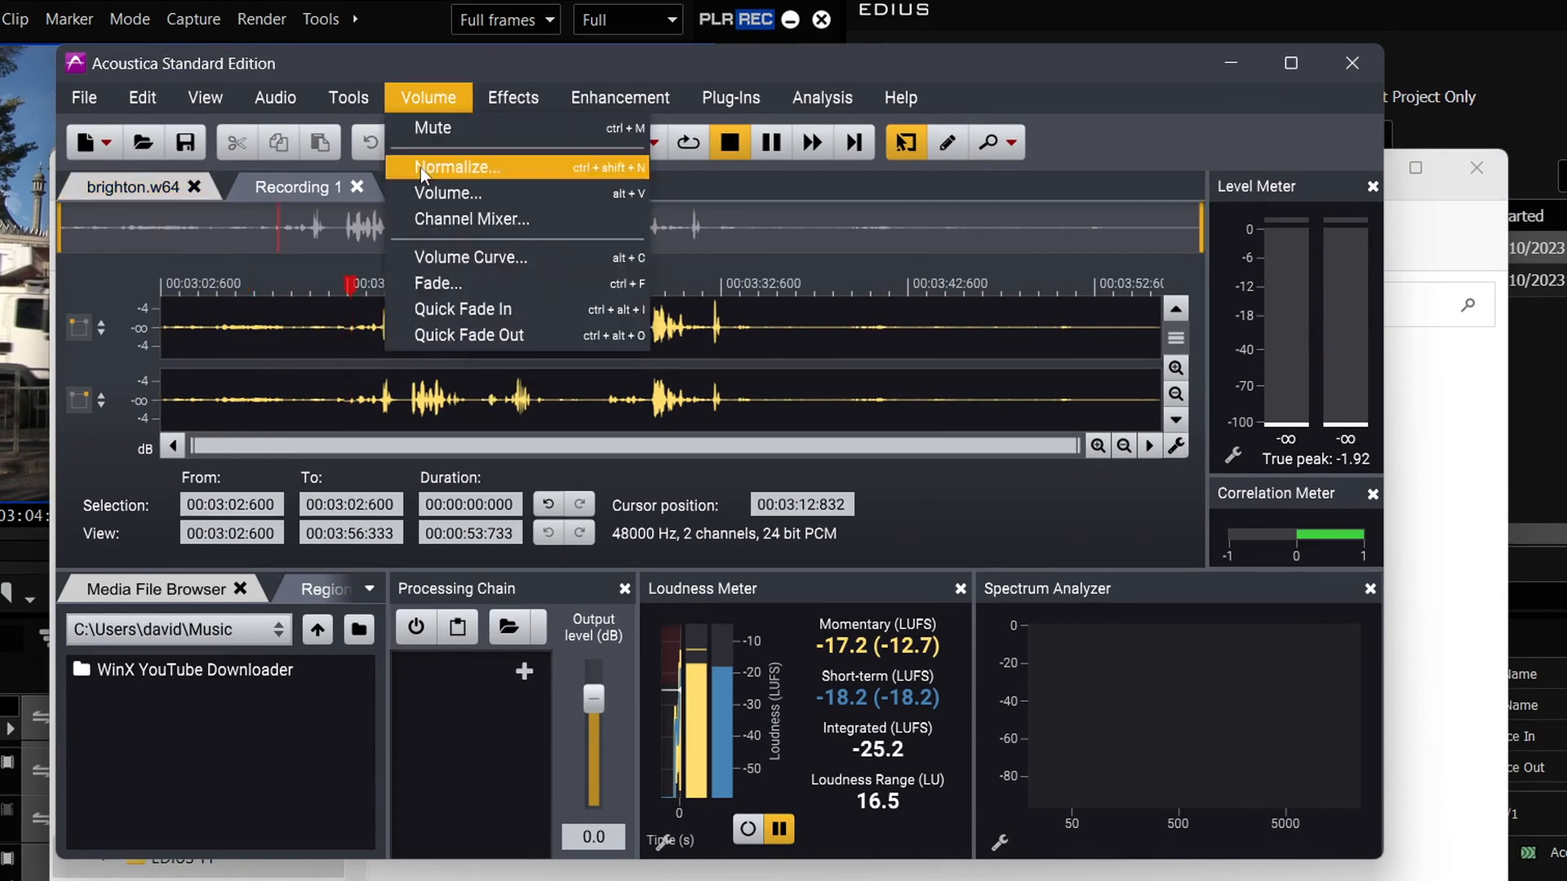
click(420, 168)
click(841, 468)
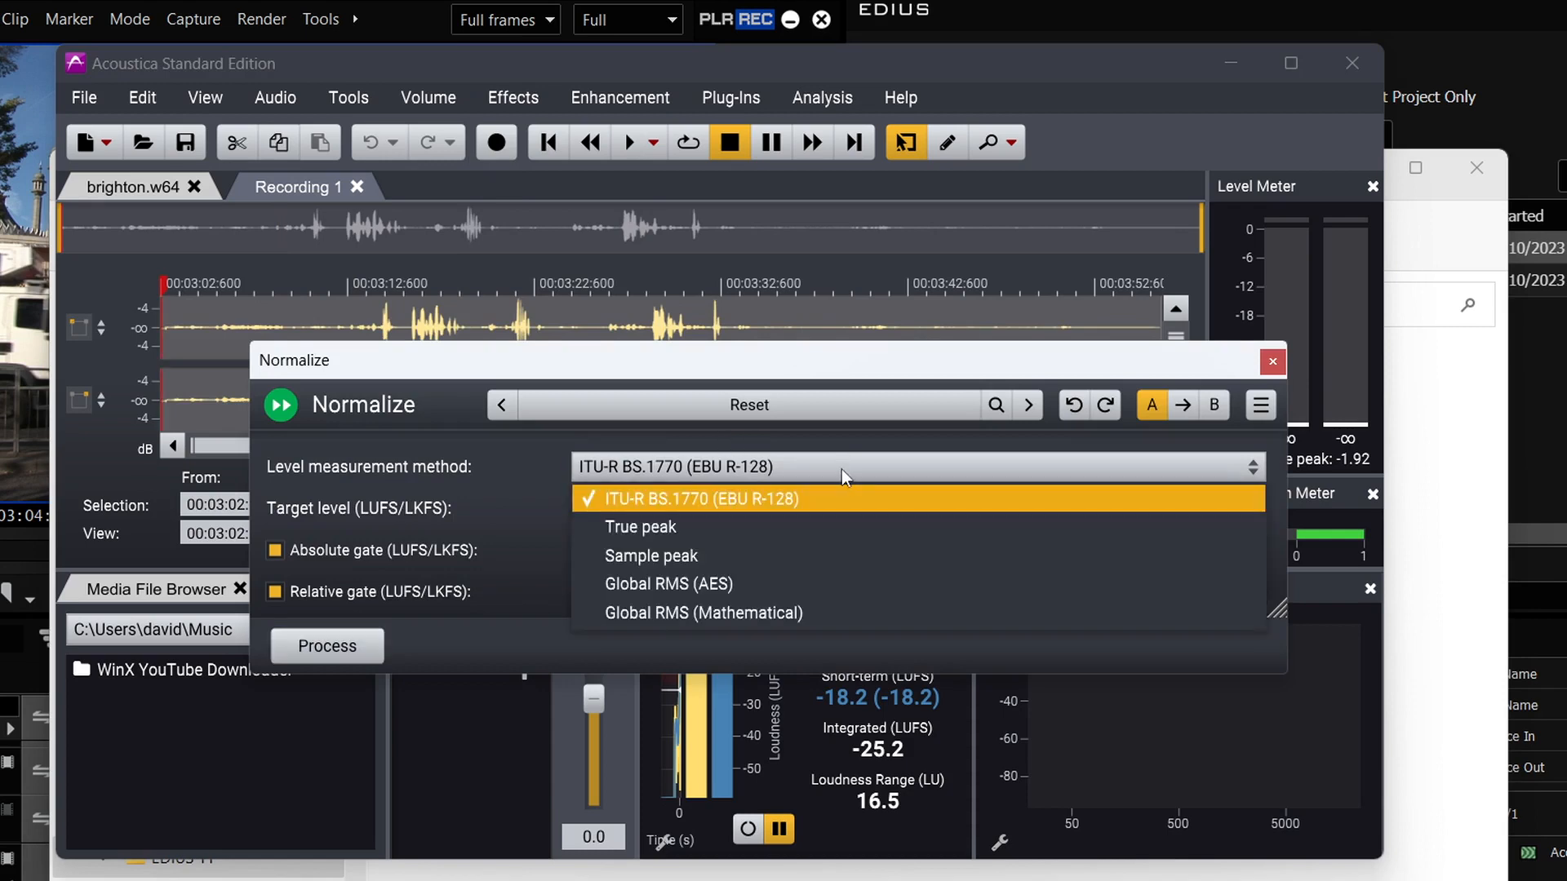
click(840, 469)
click(1272, 362)
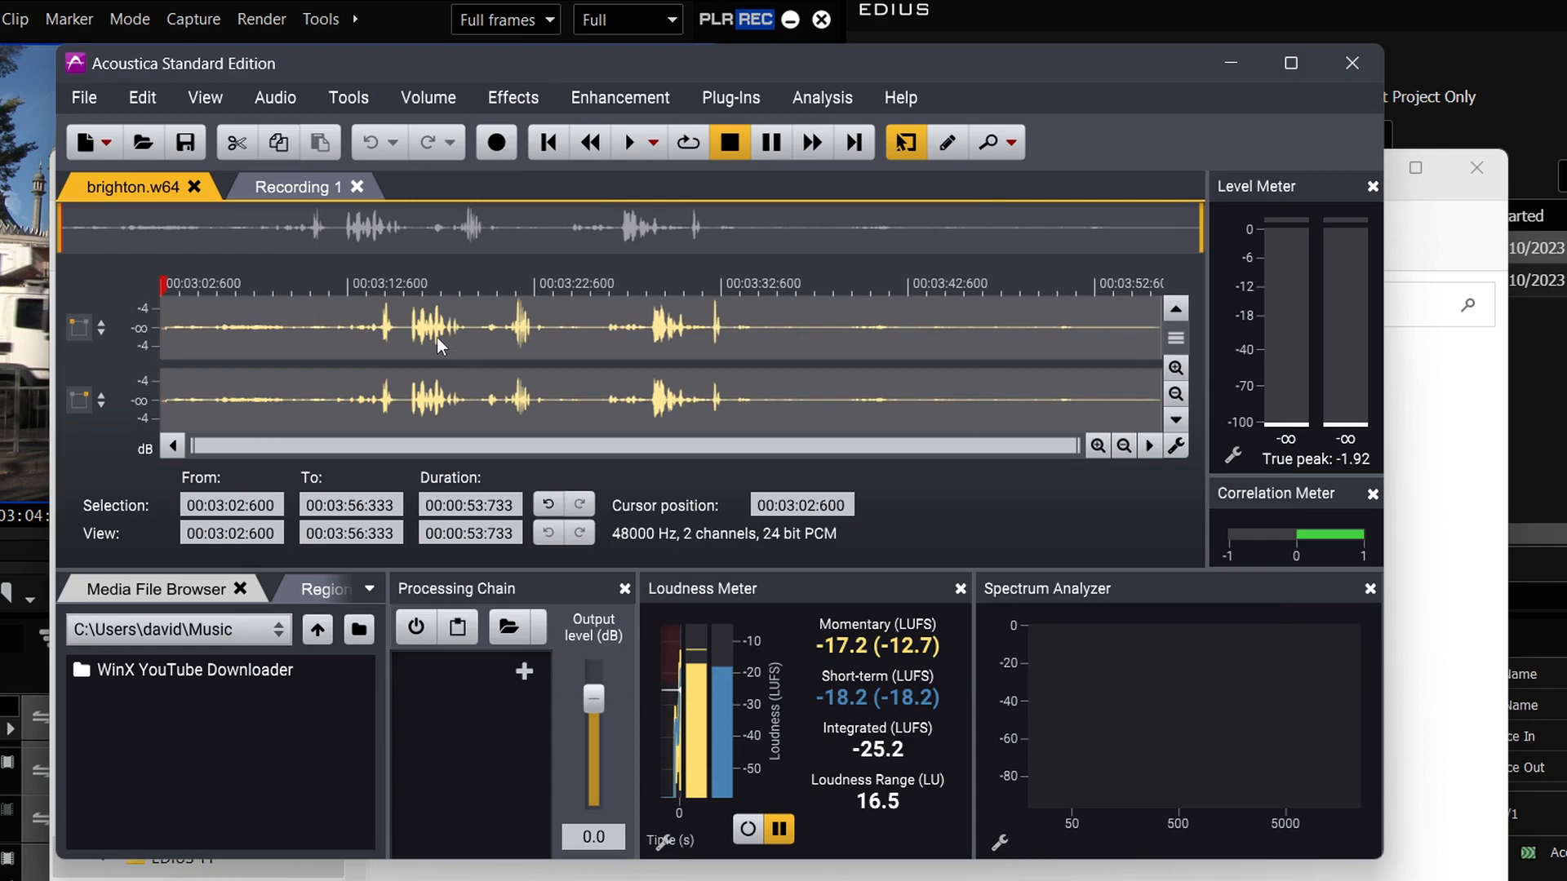
click(84, 97)
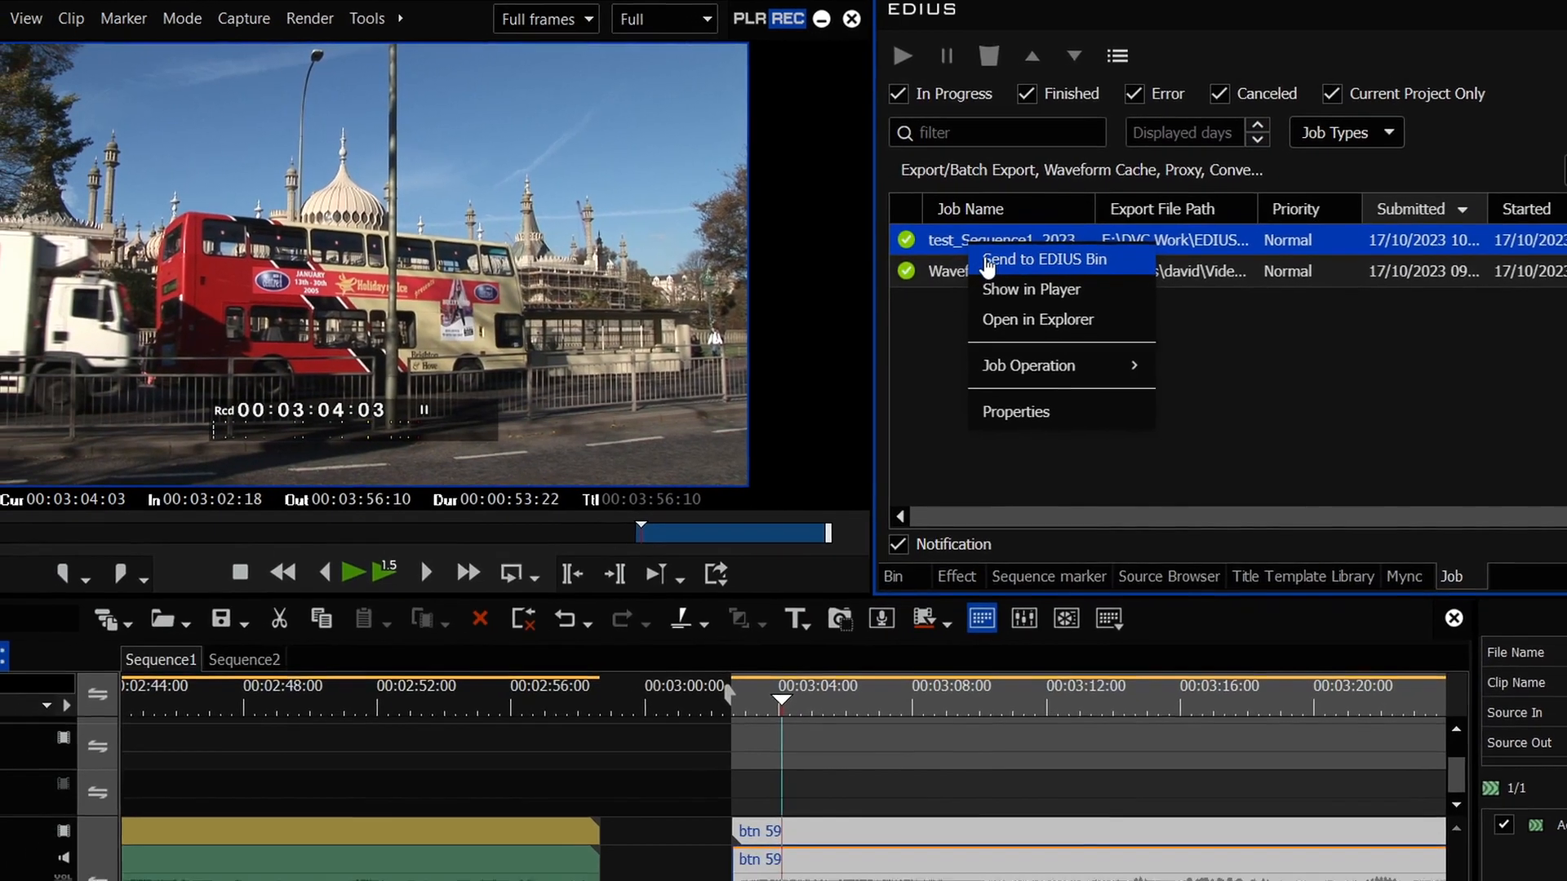
- In EDIUS, send the exported brighton audio to the bin and use it to replace the audio of clip btn 59 on track 1 VA
click(987, 260)
click(893, 576)
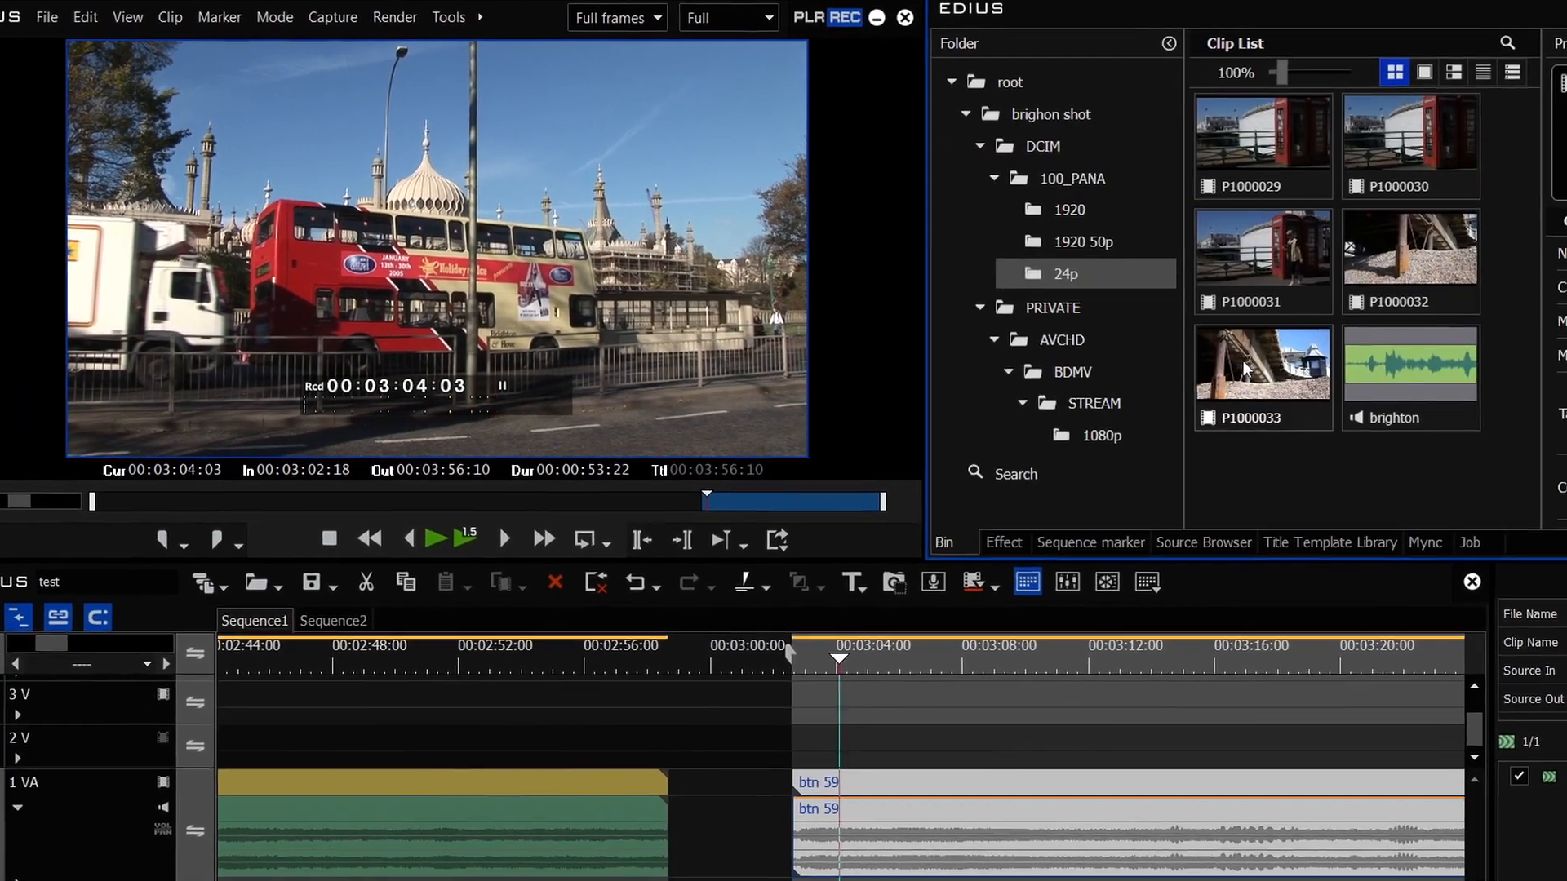
drag(990, 836, 820, 836)
- Scrub the timeline to 00:03:11:02 to inspect the brighton audio beneath clip btn 59
click(1114, 635)
drag(1114, 635, 1056, 638)
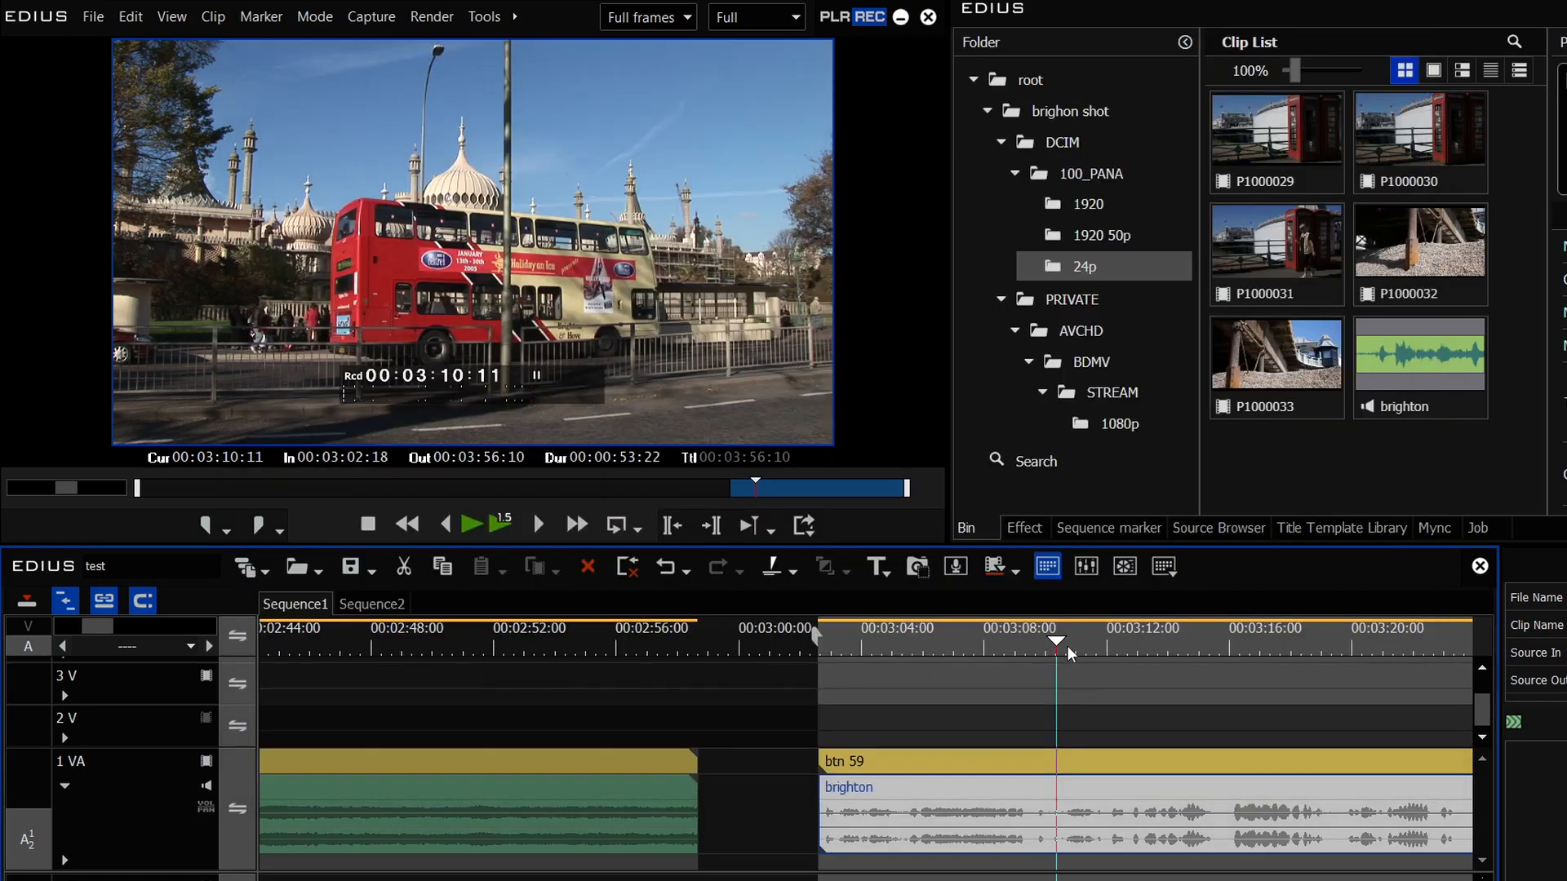
drag(1060, 644, 1077, 643)
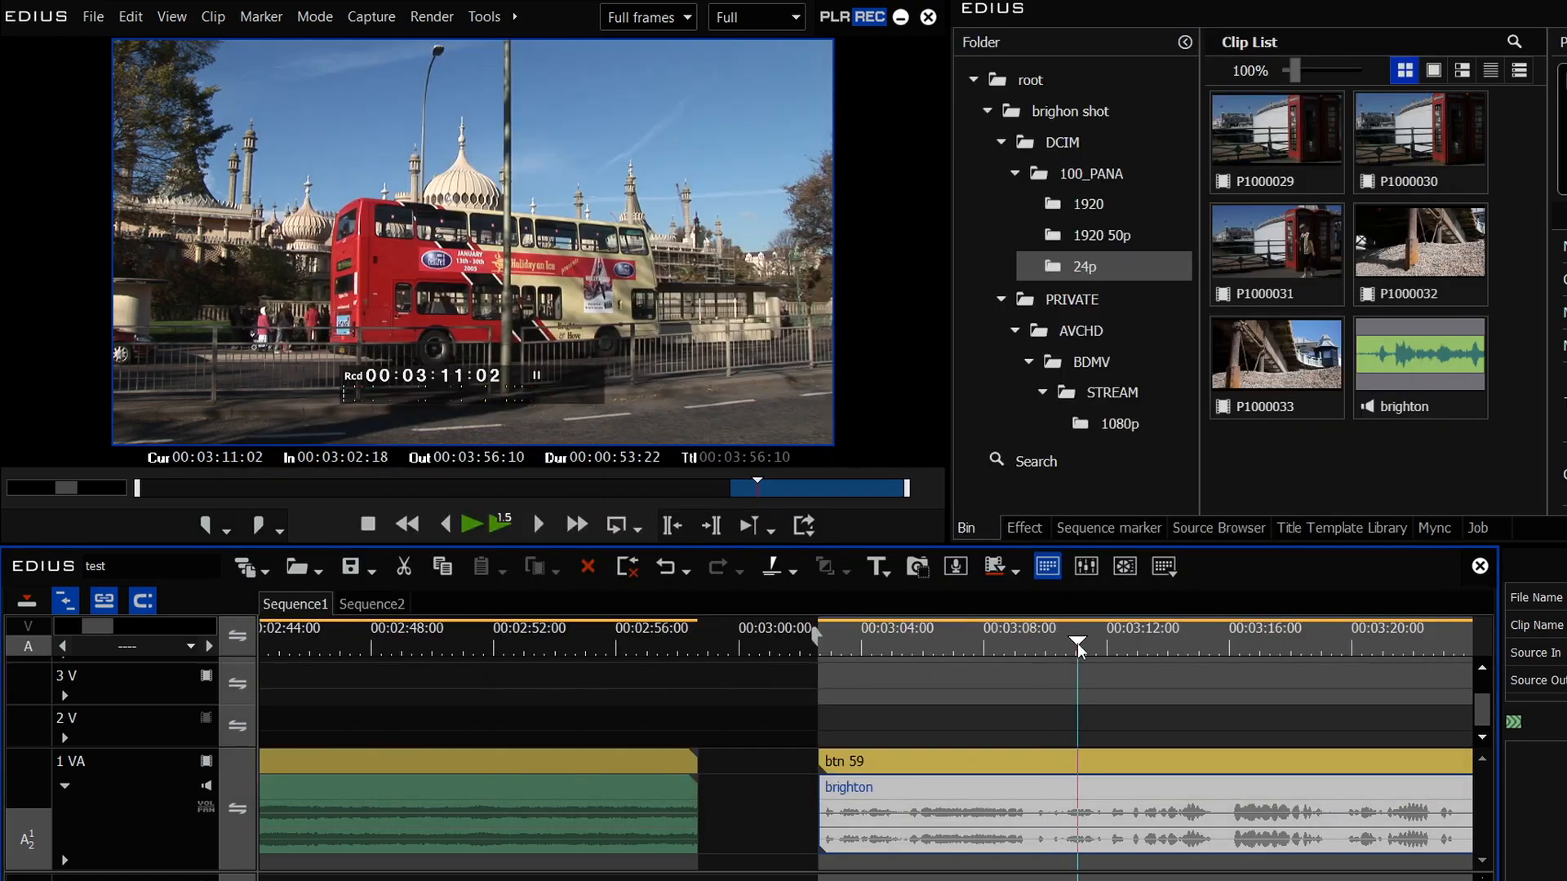
scroll(866, 750, right, 3)
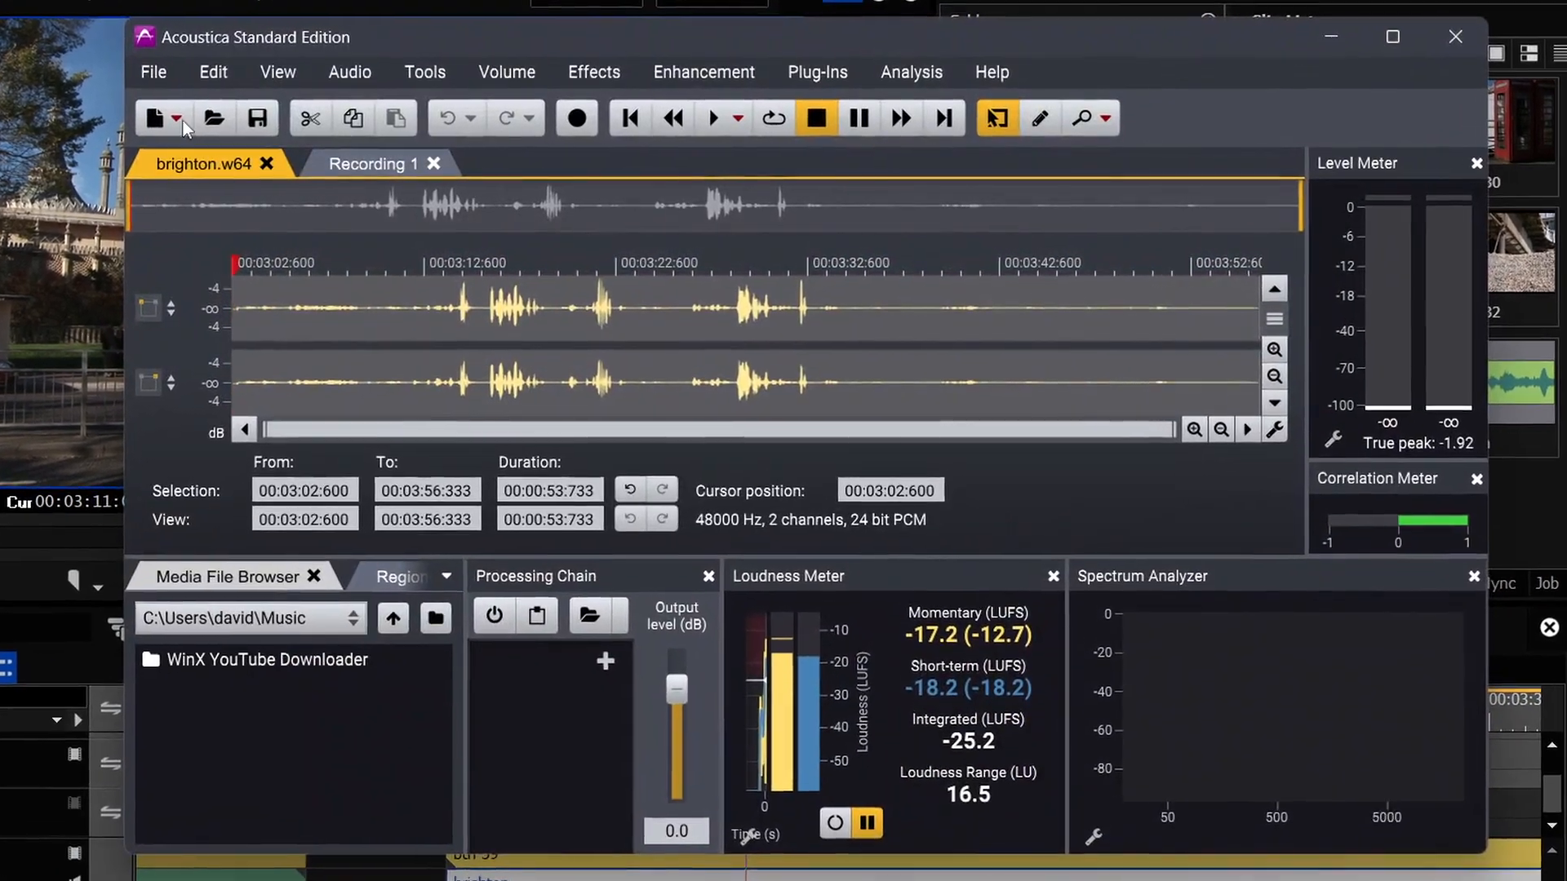
- In Acoustica, add automatic captions in English to brighton.w64, place the cursor at 00:03:21:005, and return to EDIUS
click(923, 80)
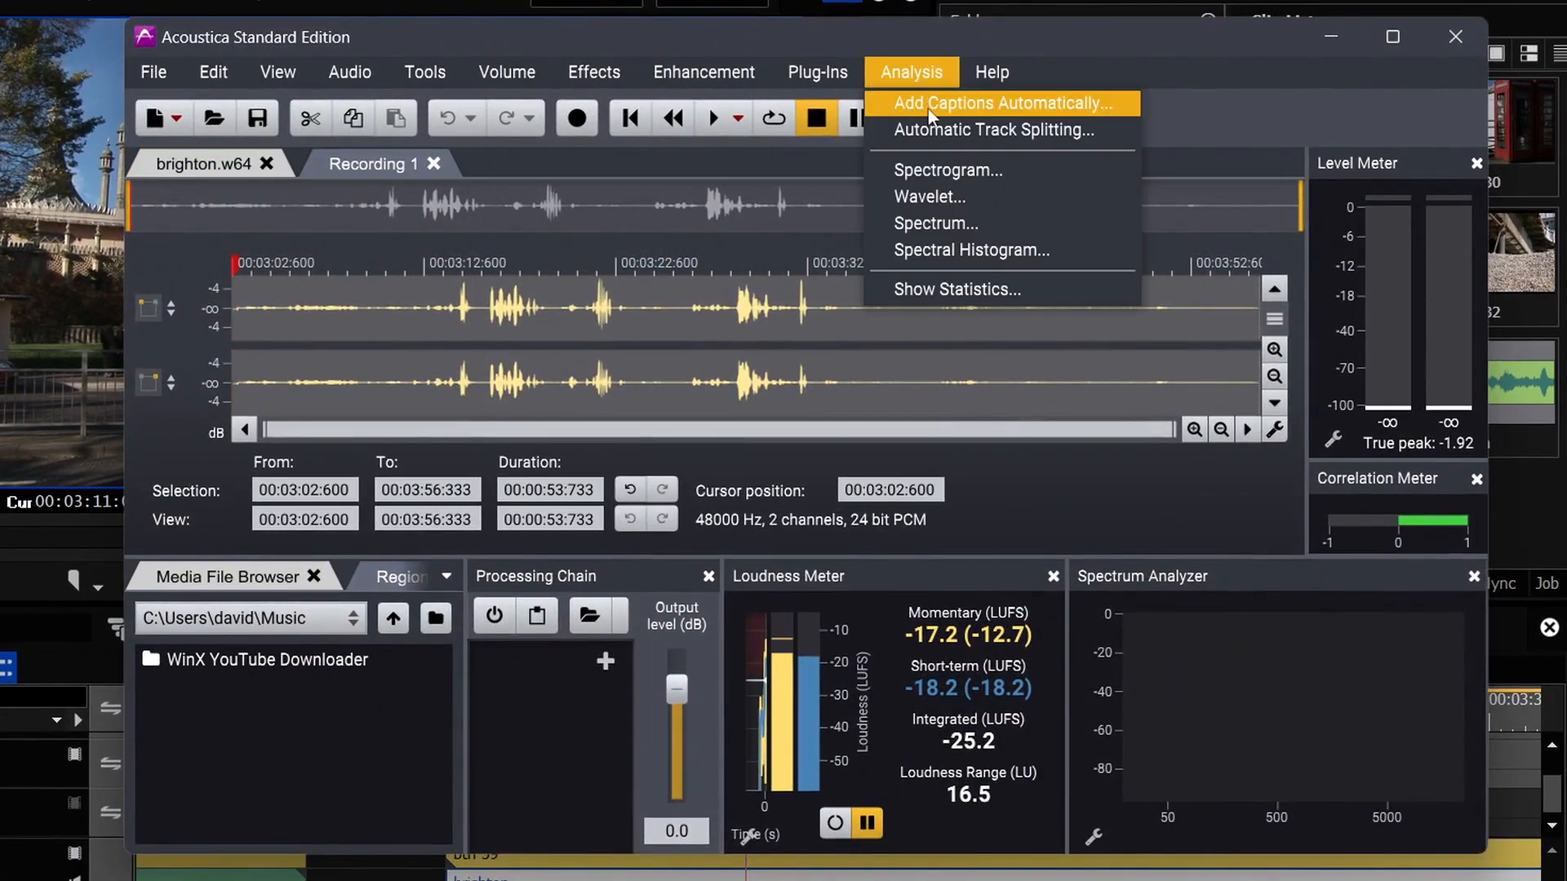
click(937, 106)
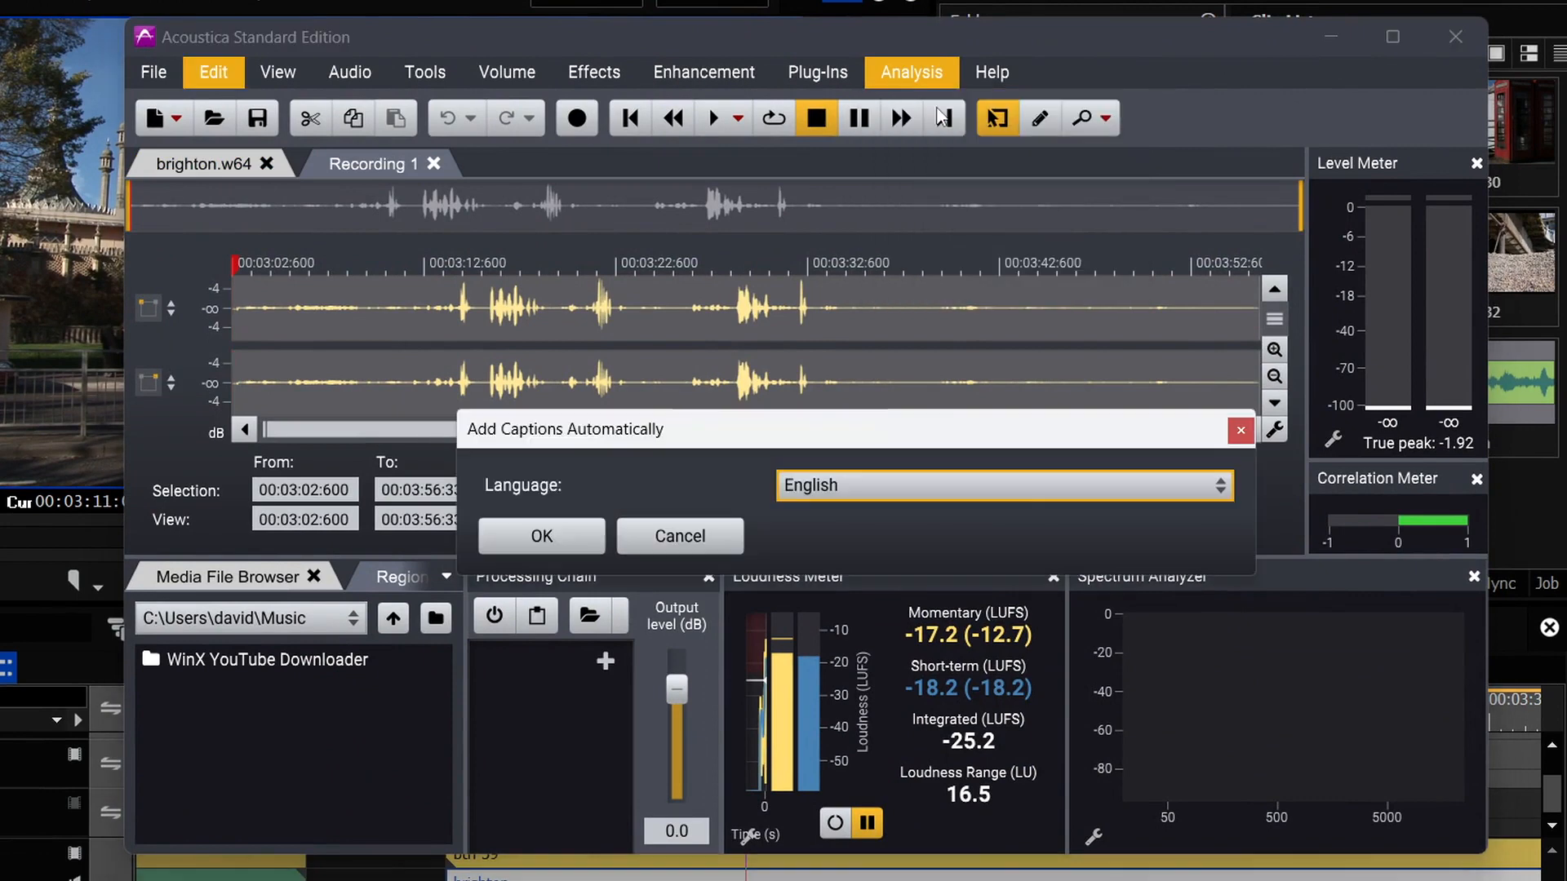
click(539, 536)
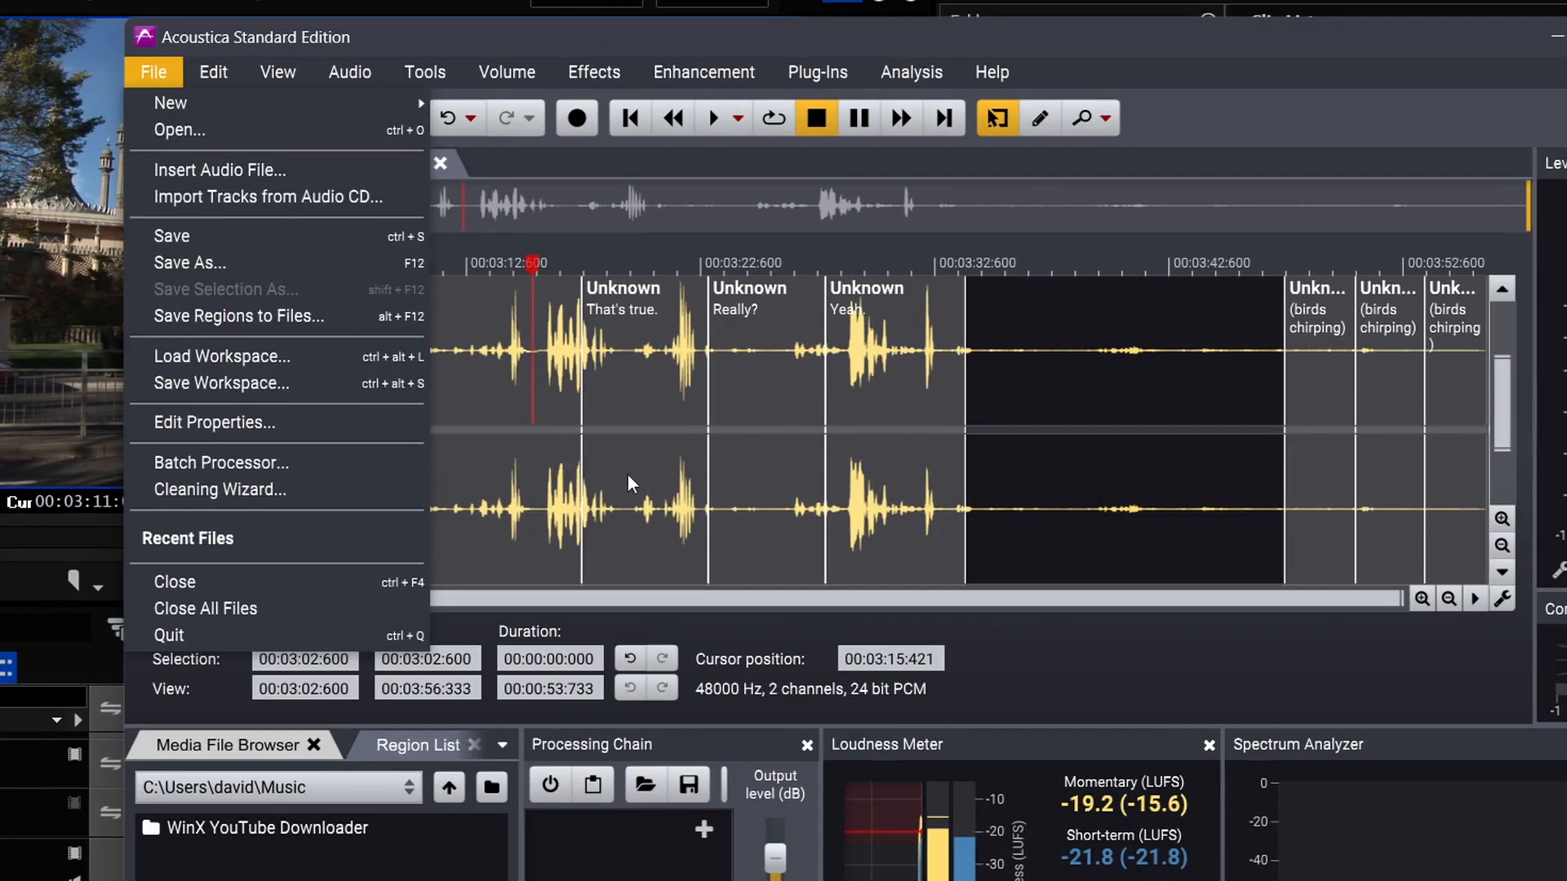
click(663, 482)
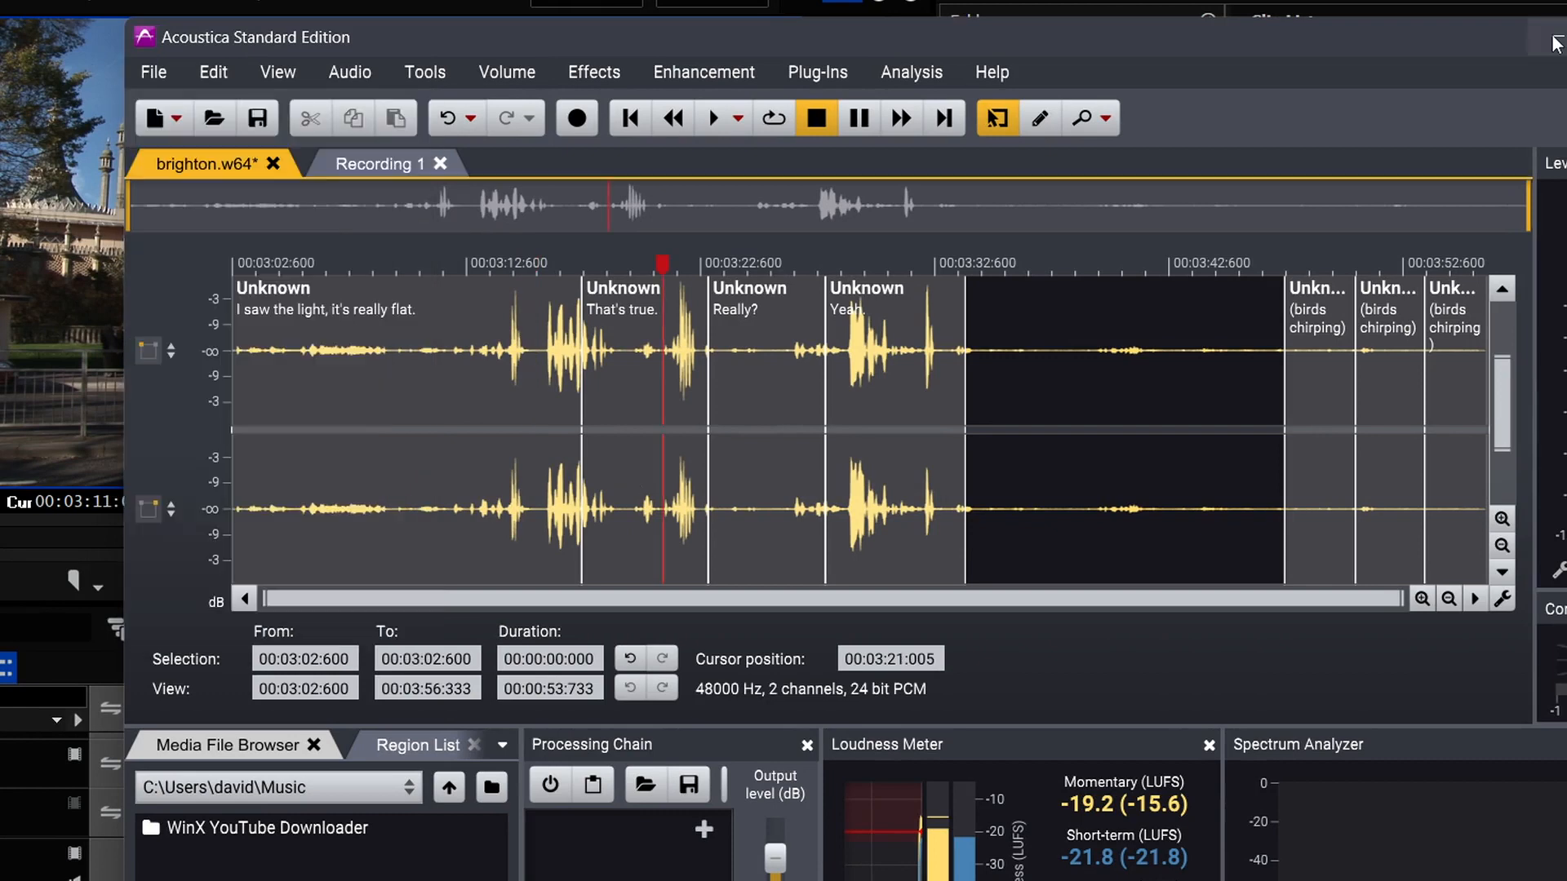
click(1554, 42)
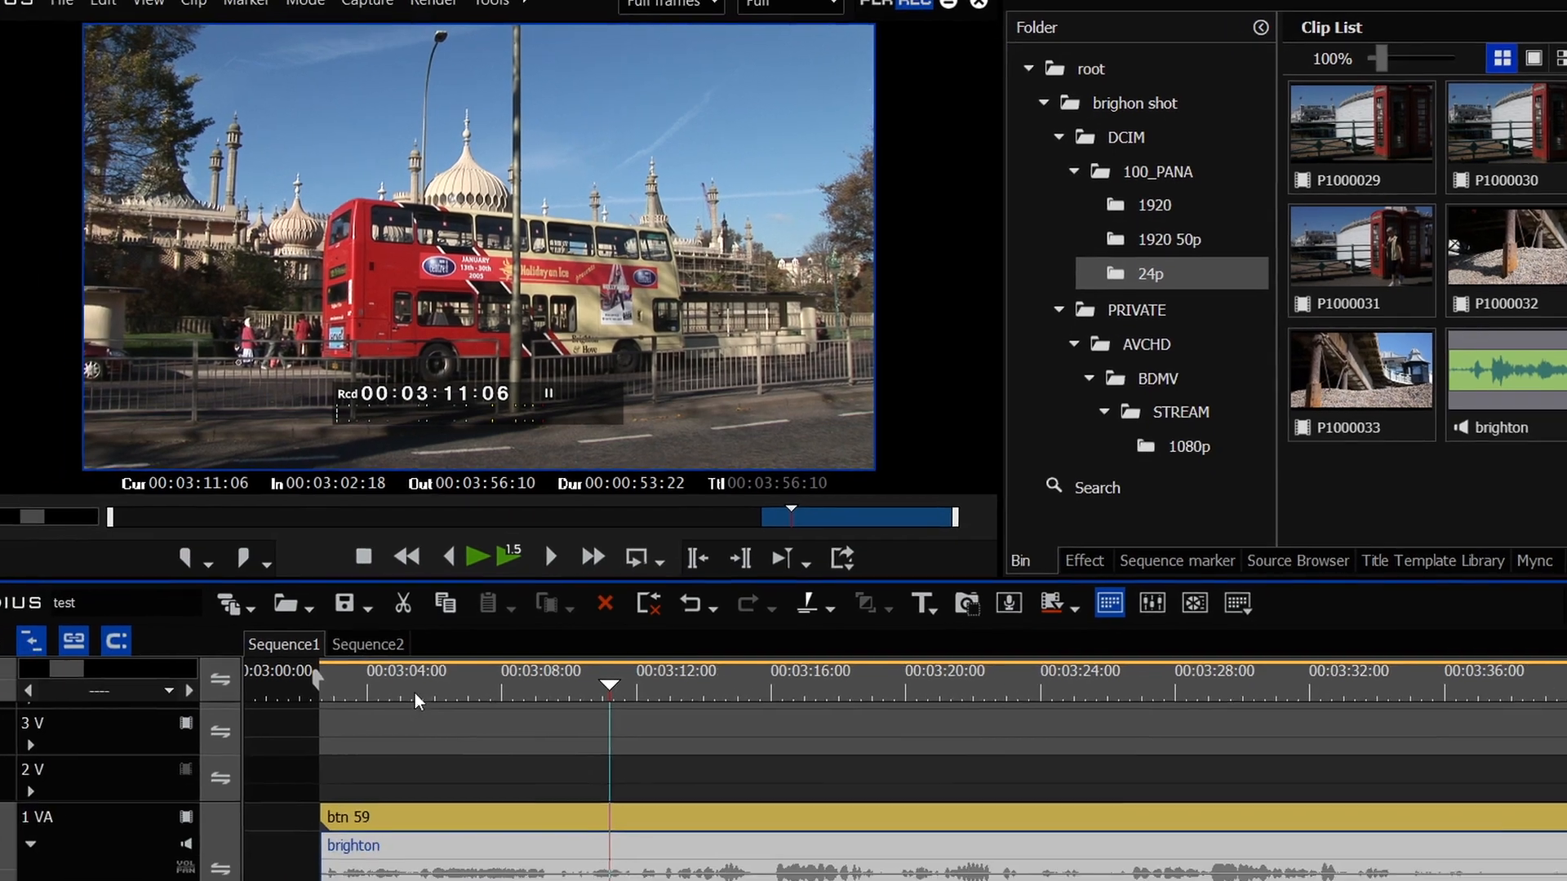
- Set the out point of Sequence1 at 00:03:16:29 and move the playhead to 00:03:04:23
drag(319, 722, 725, 730)
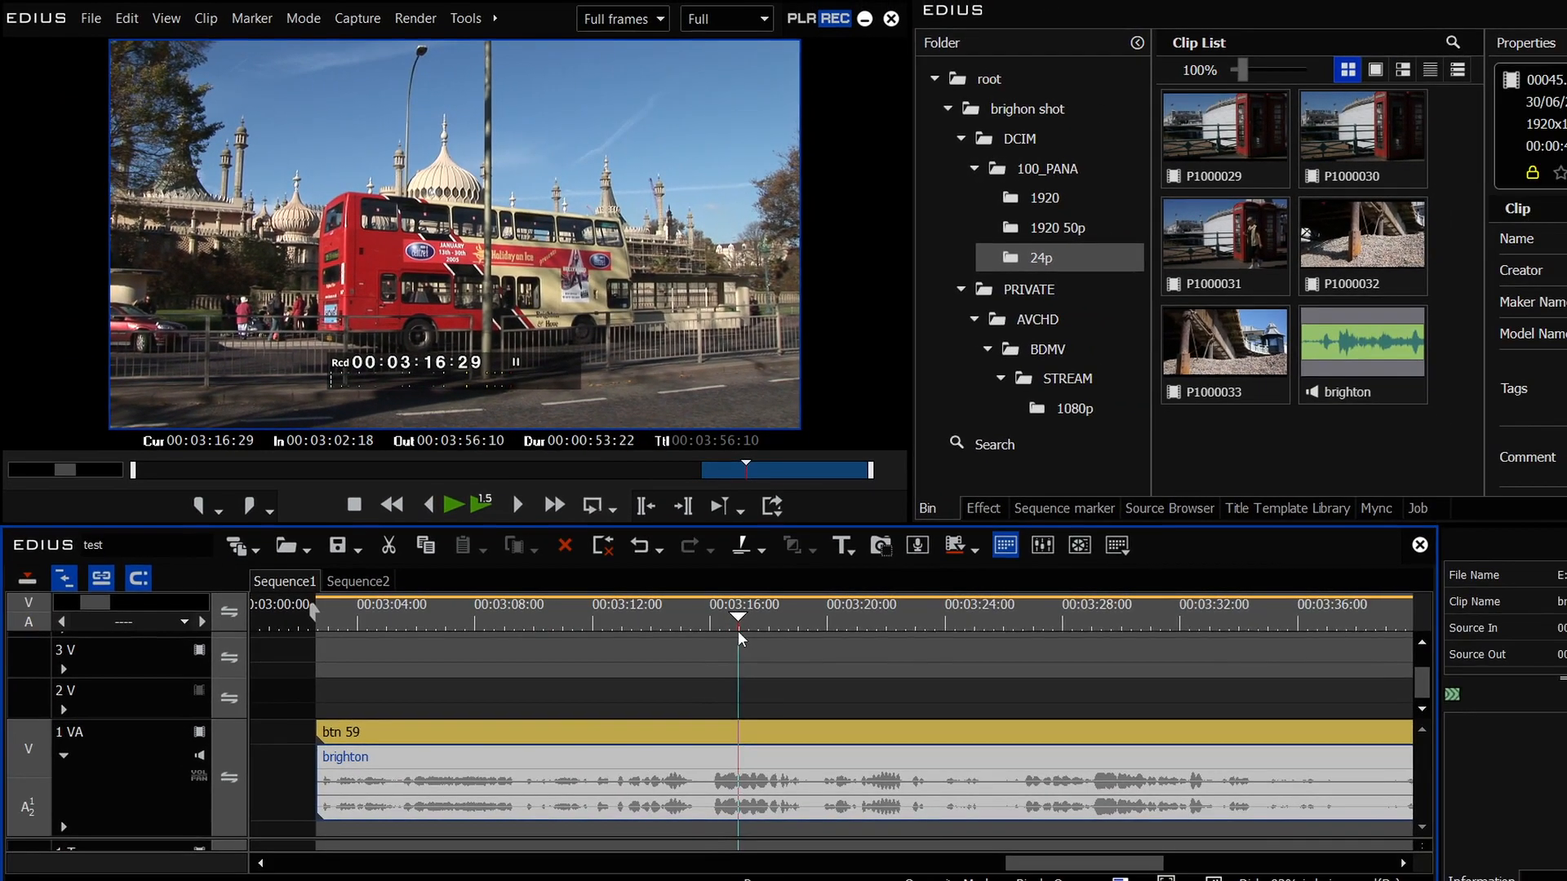
key(o)
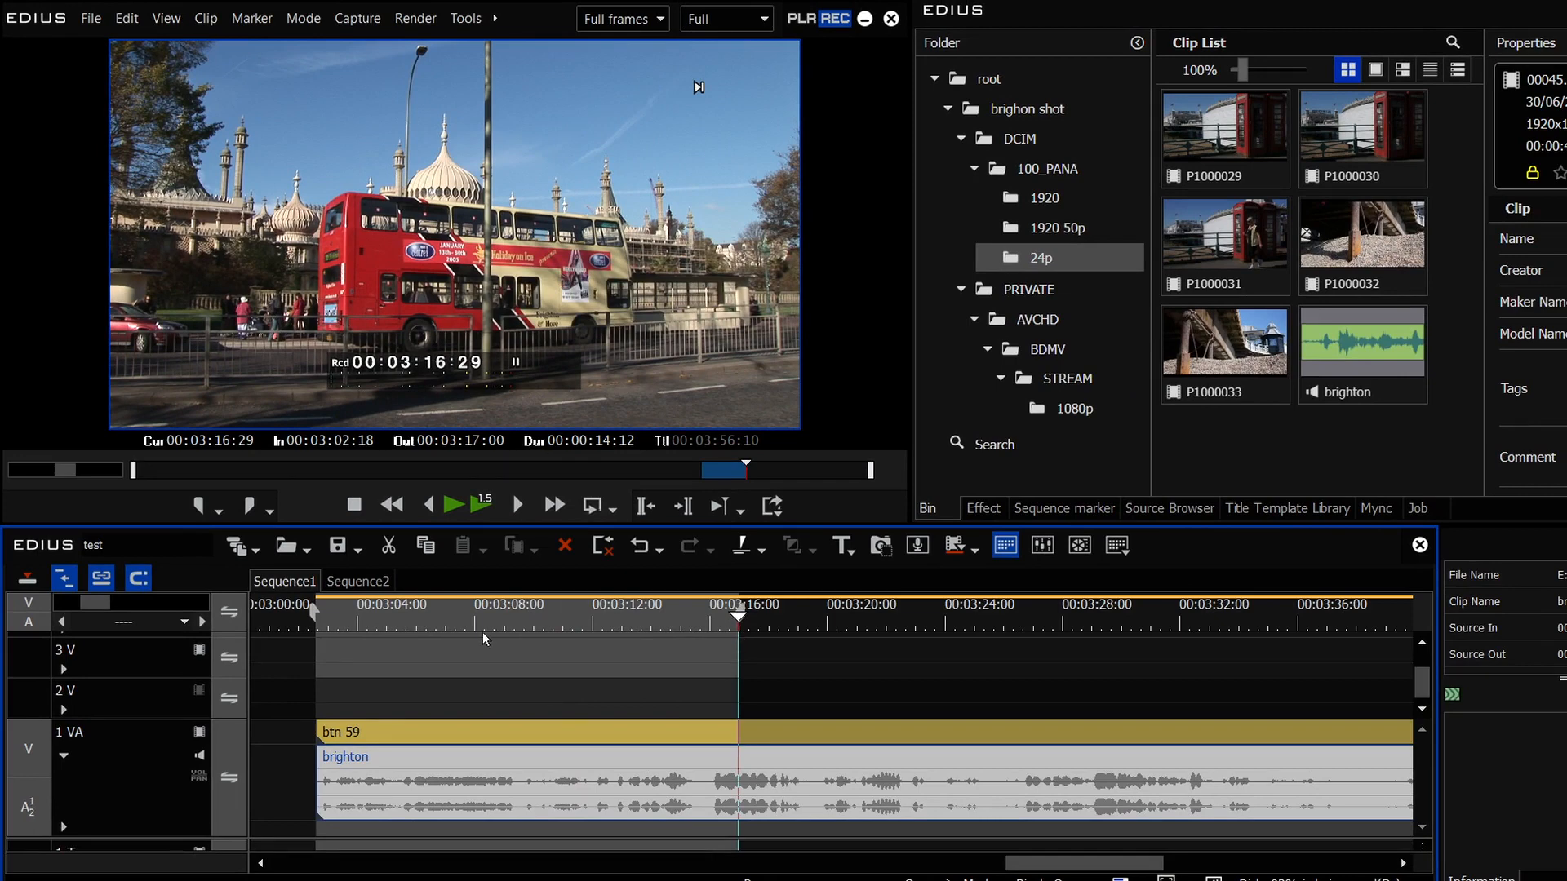
click(380, 612)
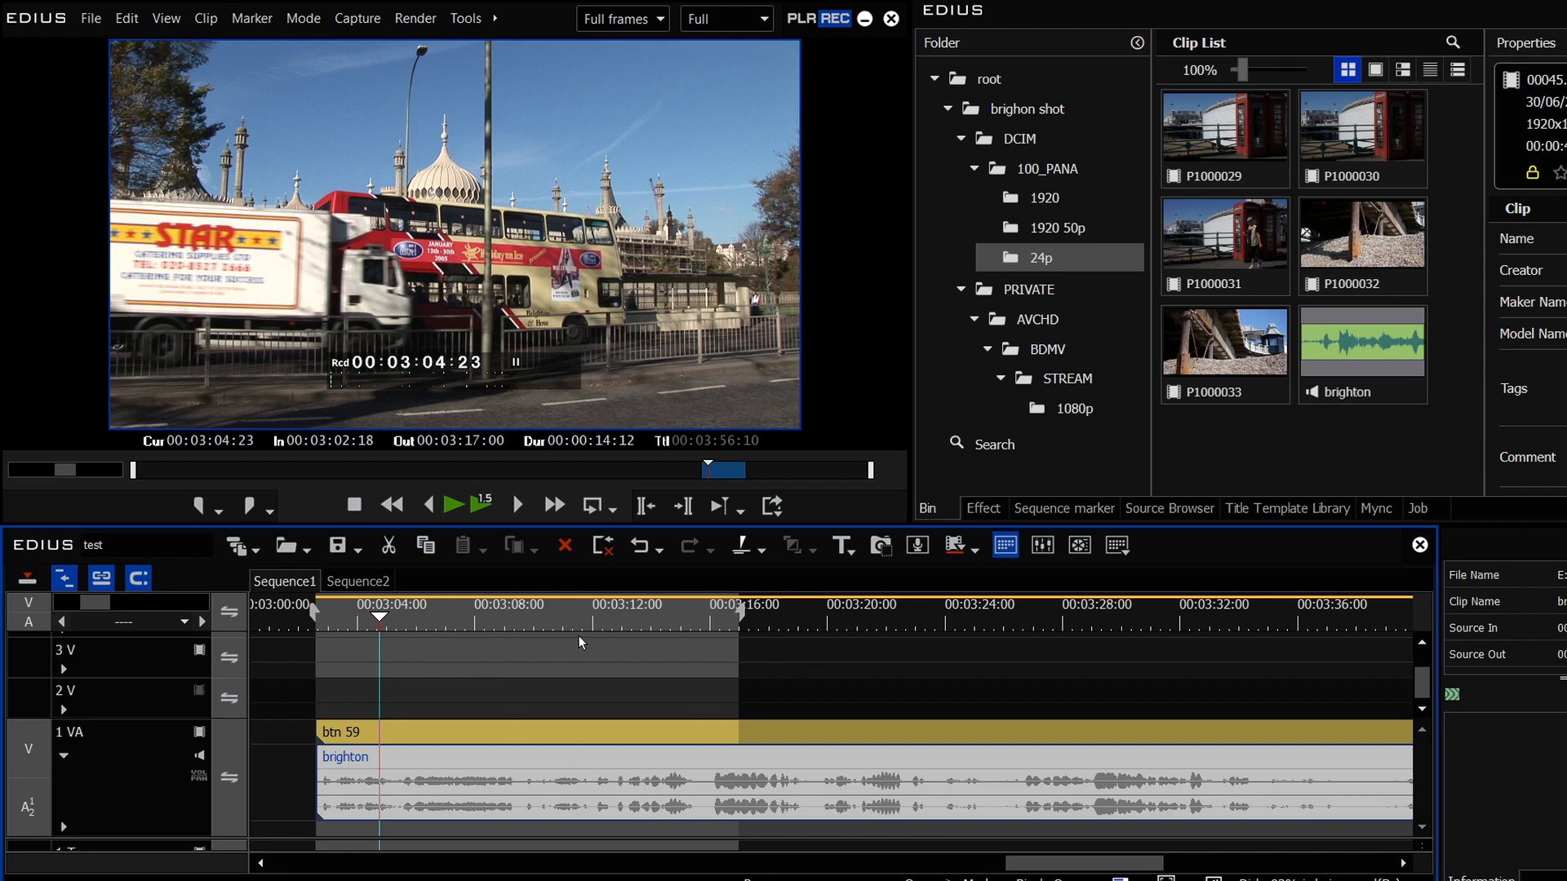
- Place the 028_Green title template from the Title Template Library on track 3 V at about 00:03:08 and preview it
click(1294, 510)
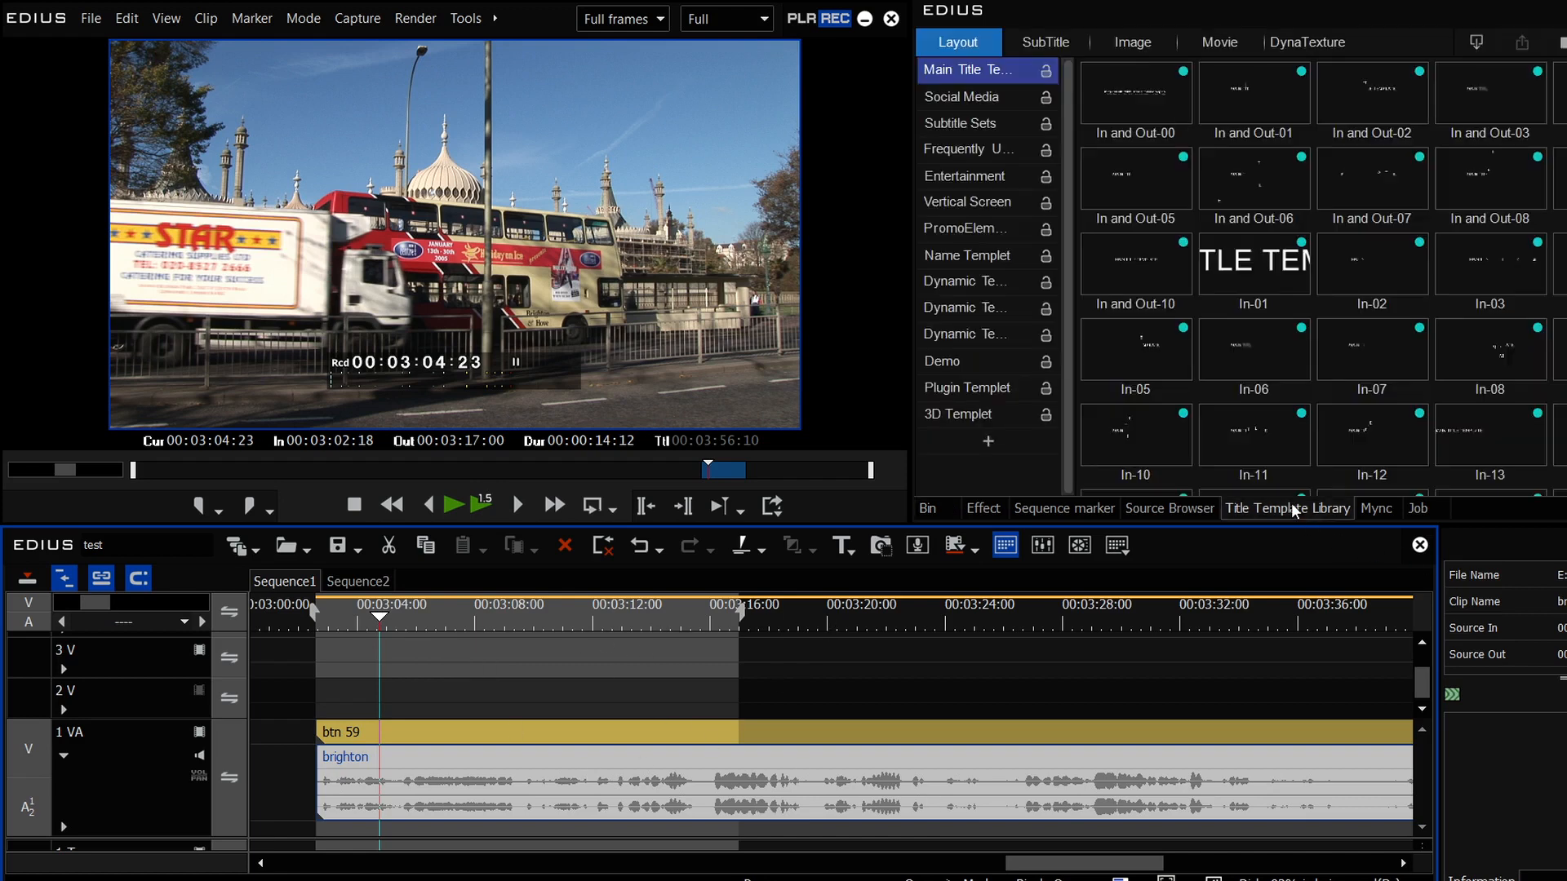
click(974, 125)
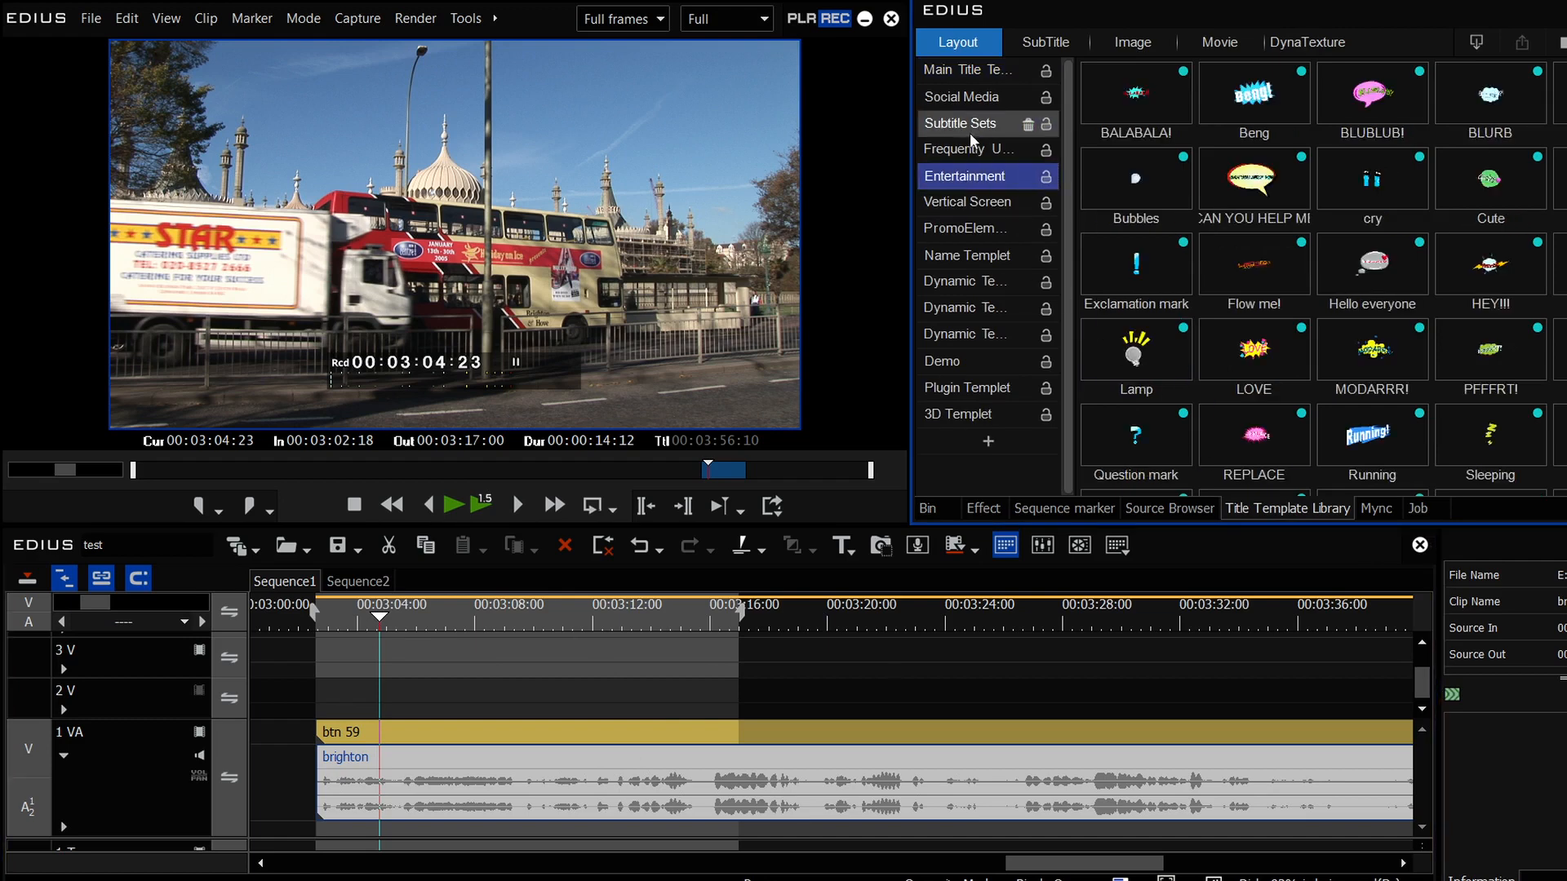
click(967, 150)
click(963, 229)
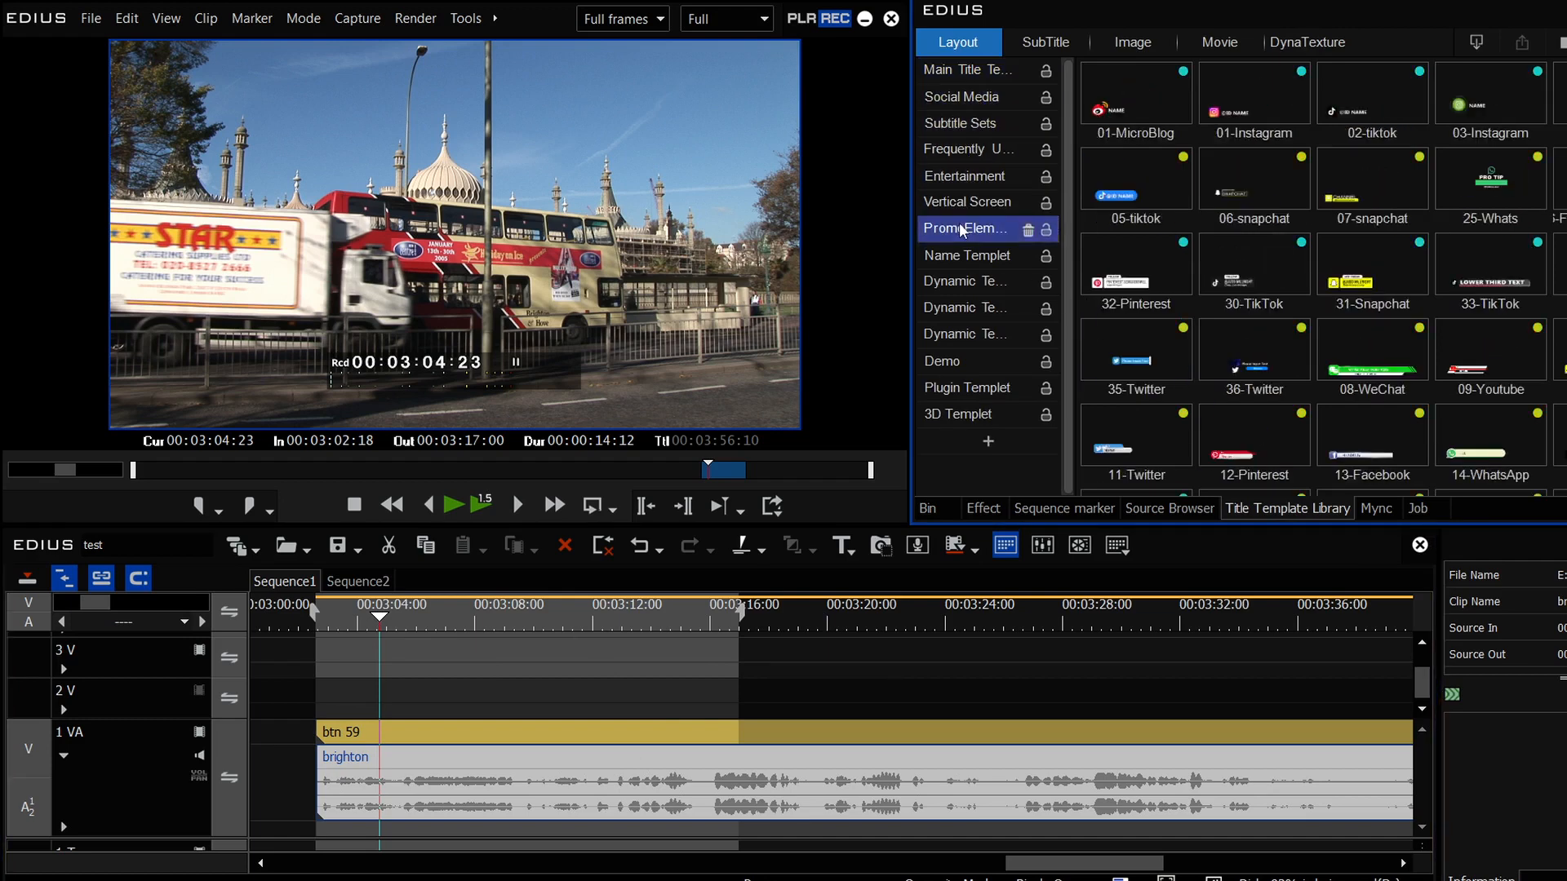
click(965, 333)
click(943, 361)
click(964, 334)
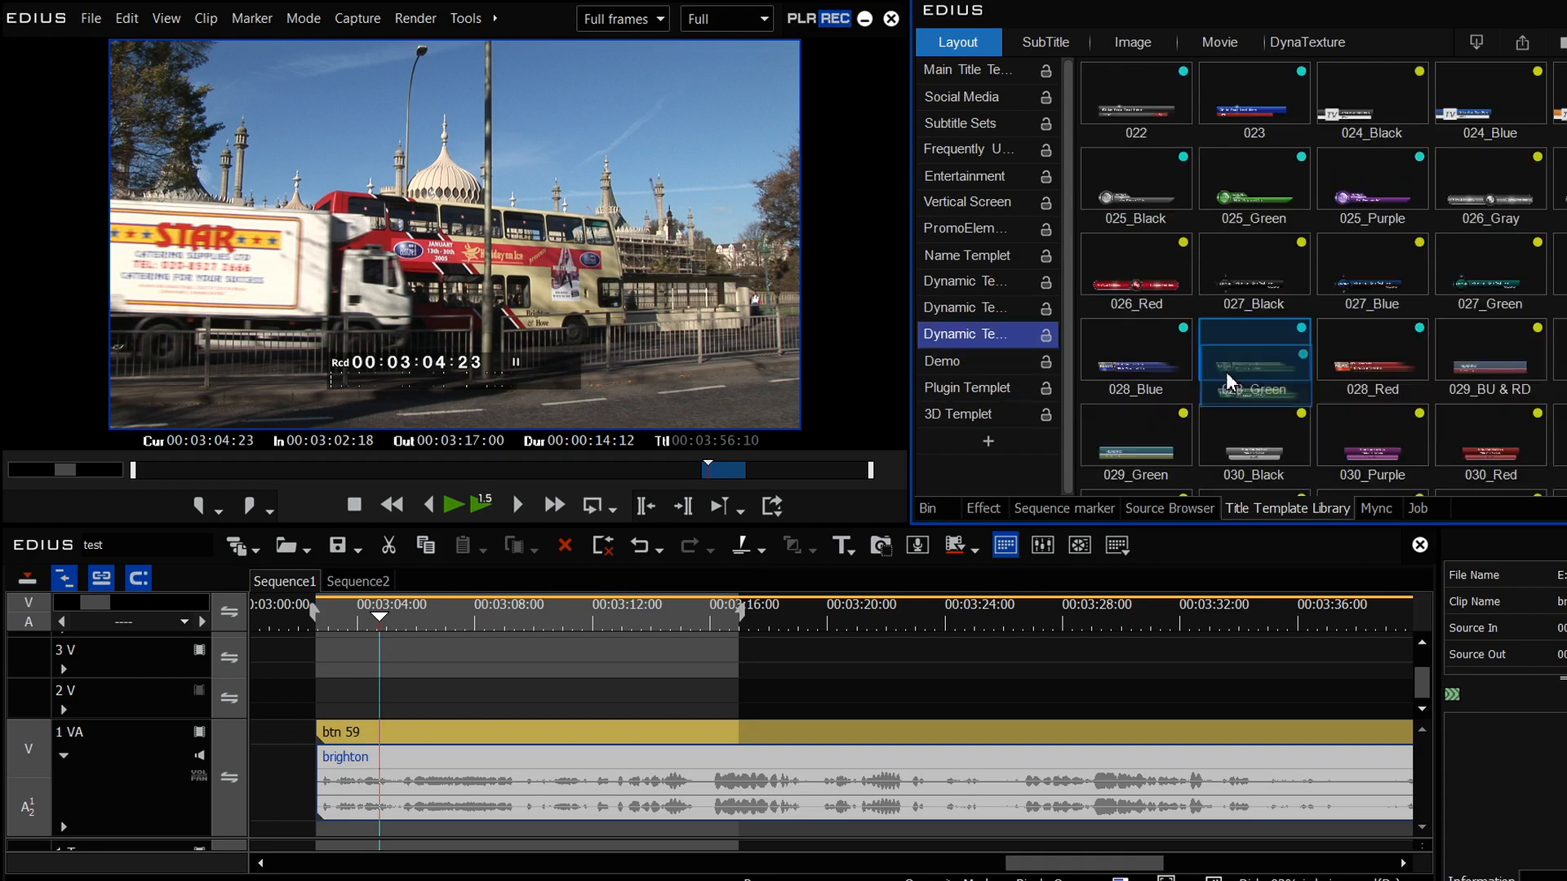
drag(1228, 355, 474, 606)
key(space)
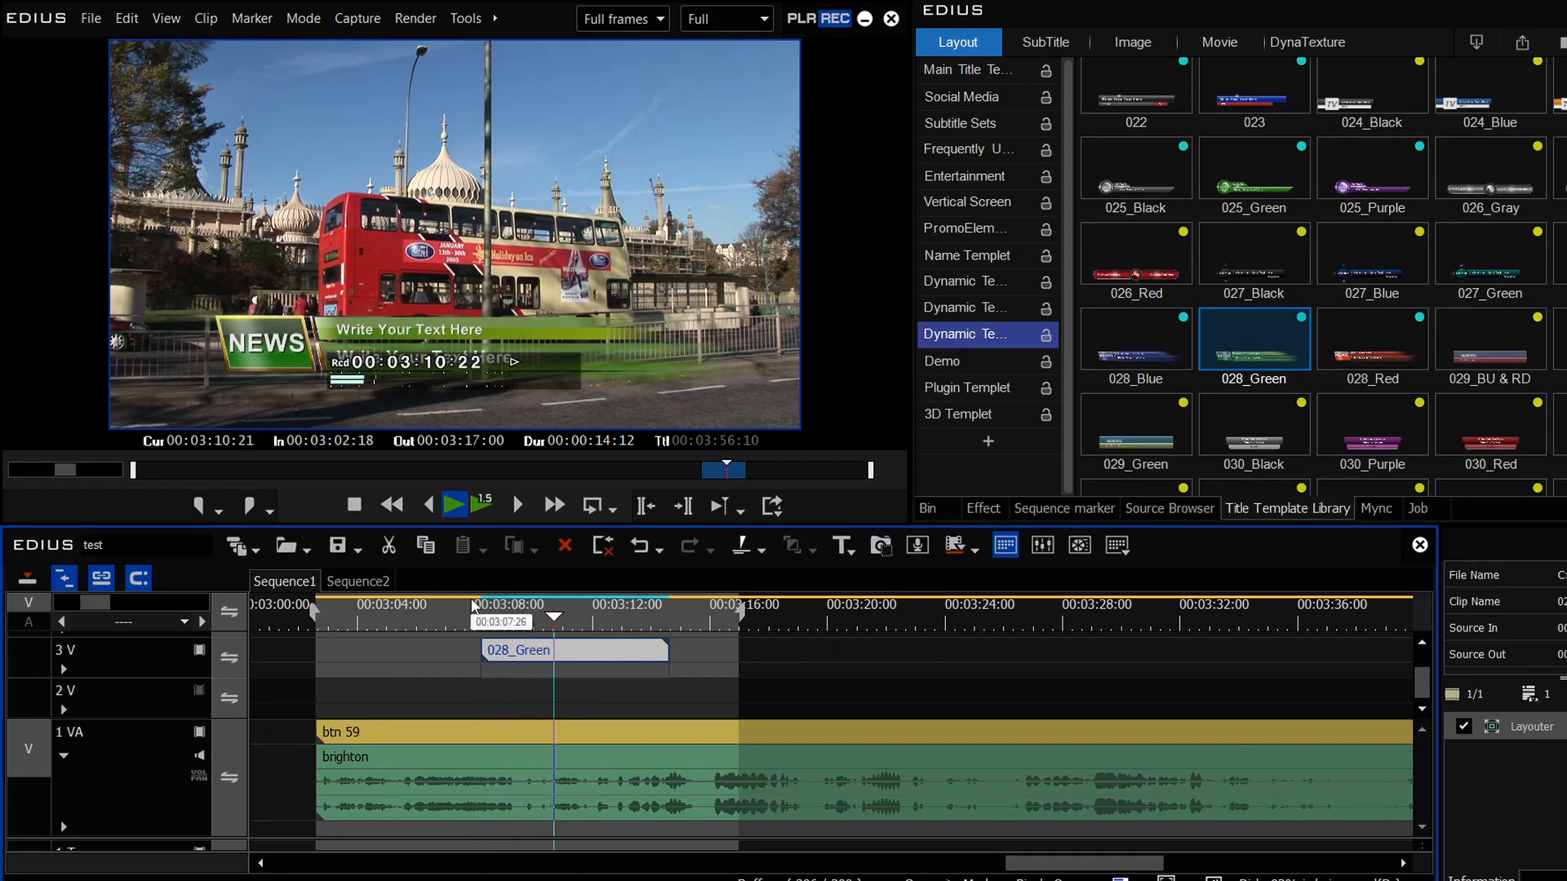
key(space)
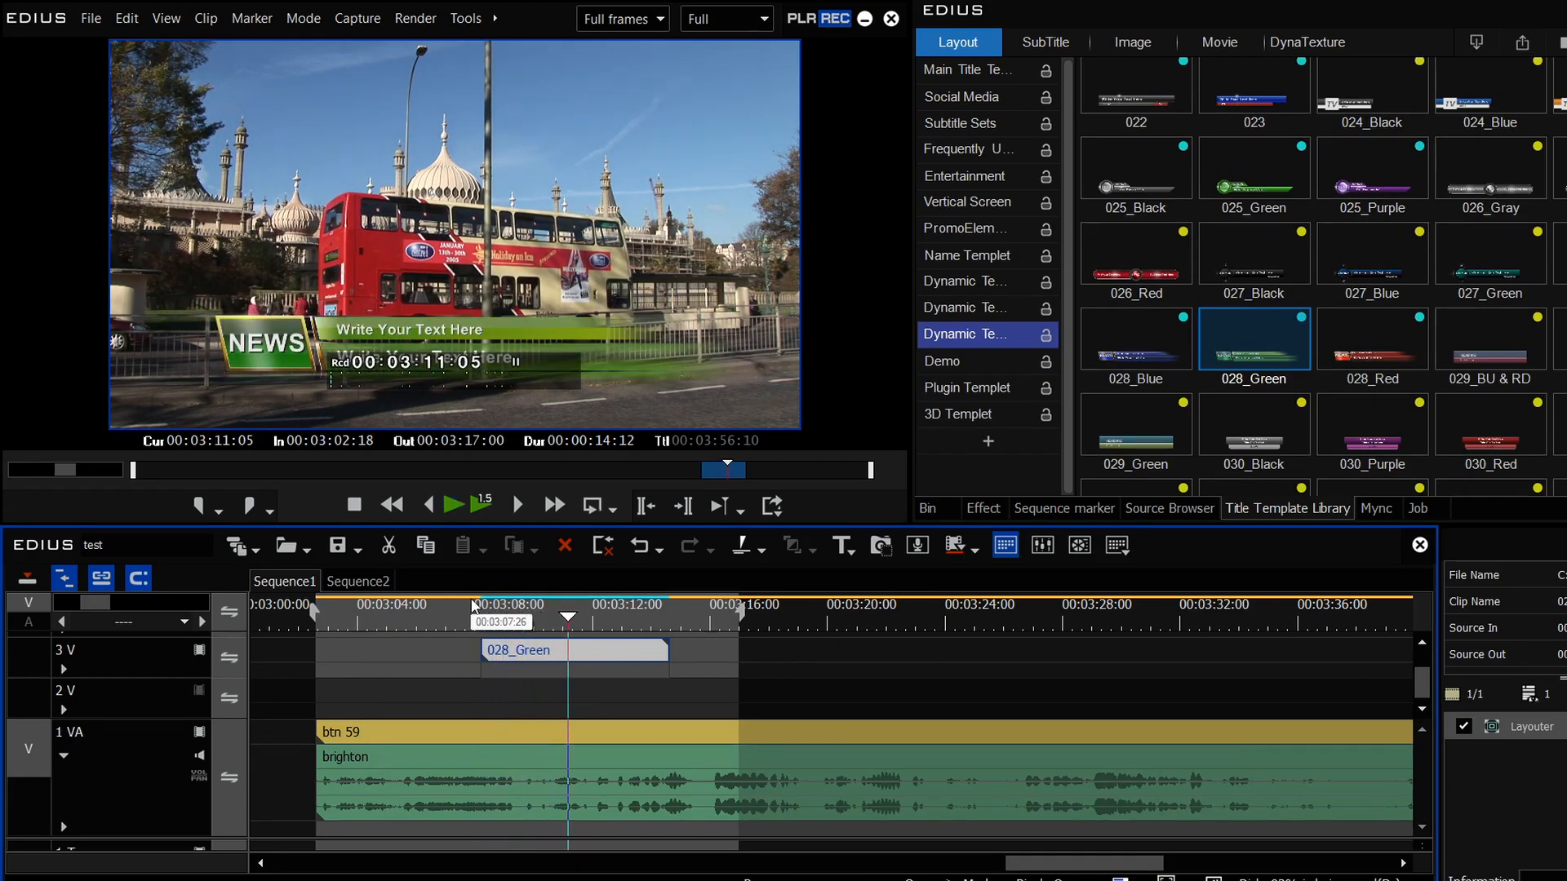
double_click(601, 650)
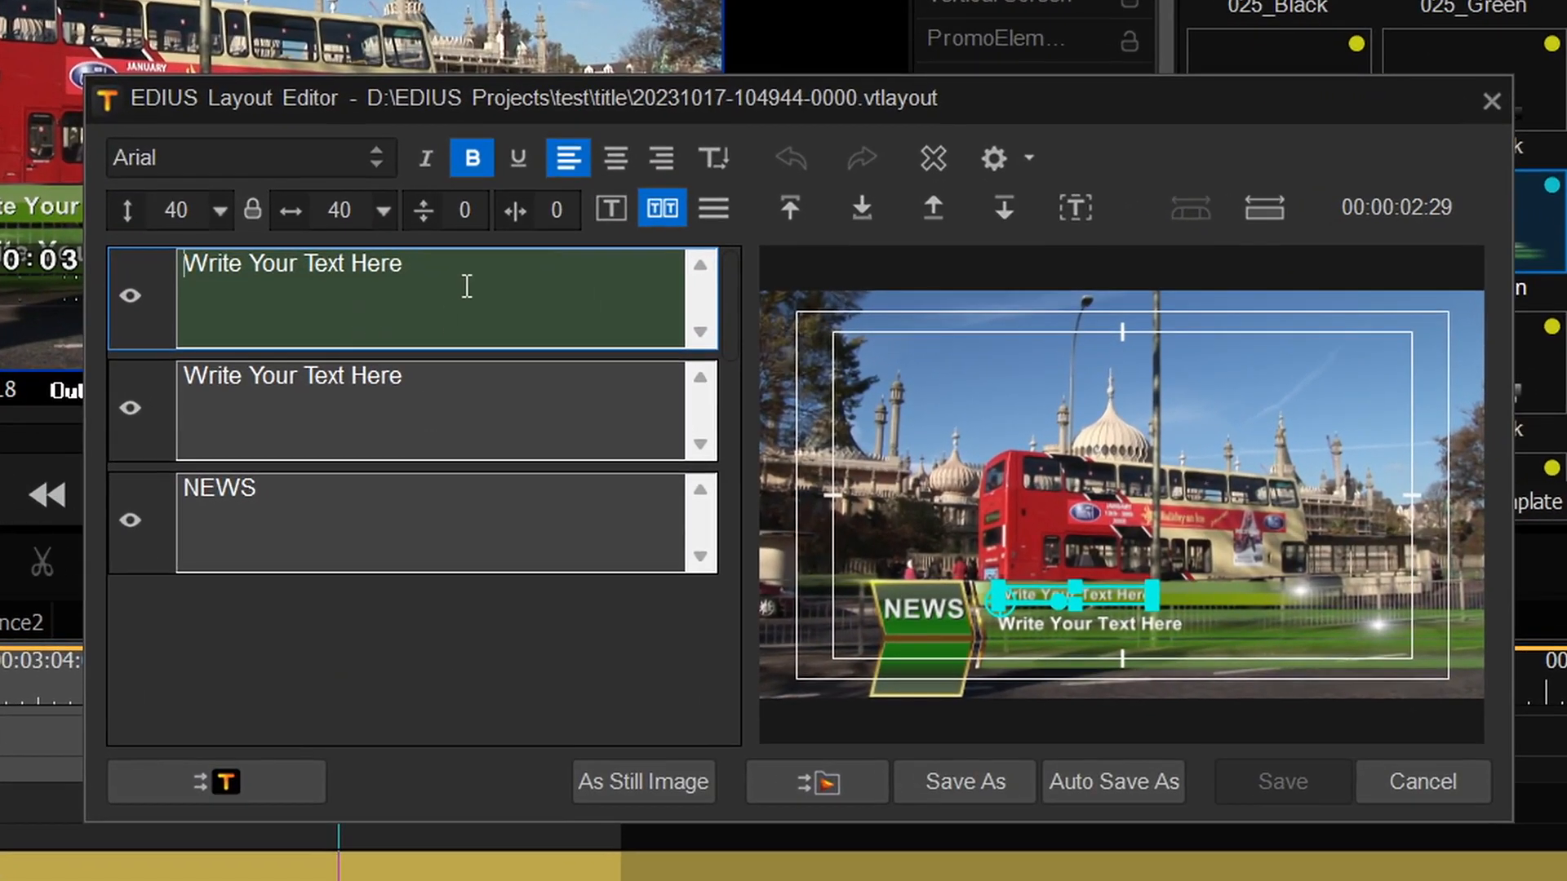
key(ctrl+a)
text(EDIUS 11)
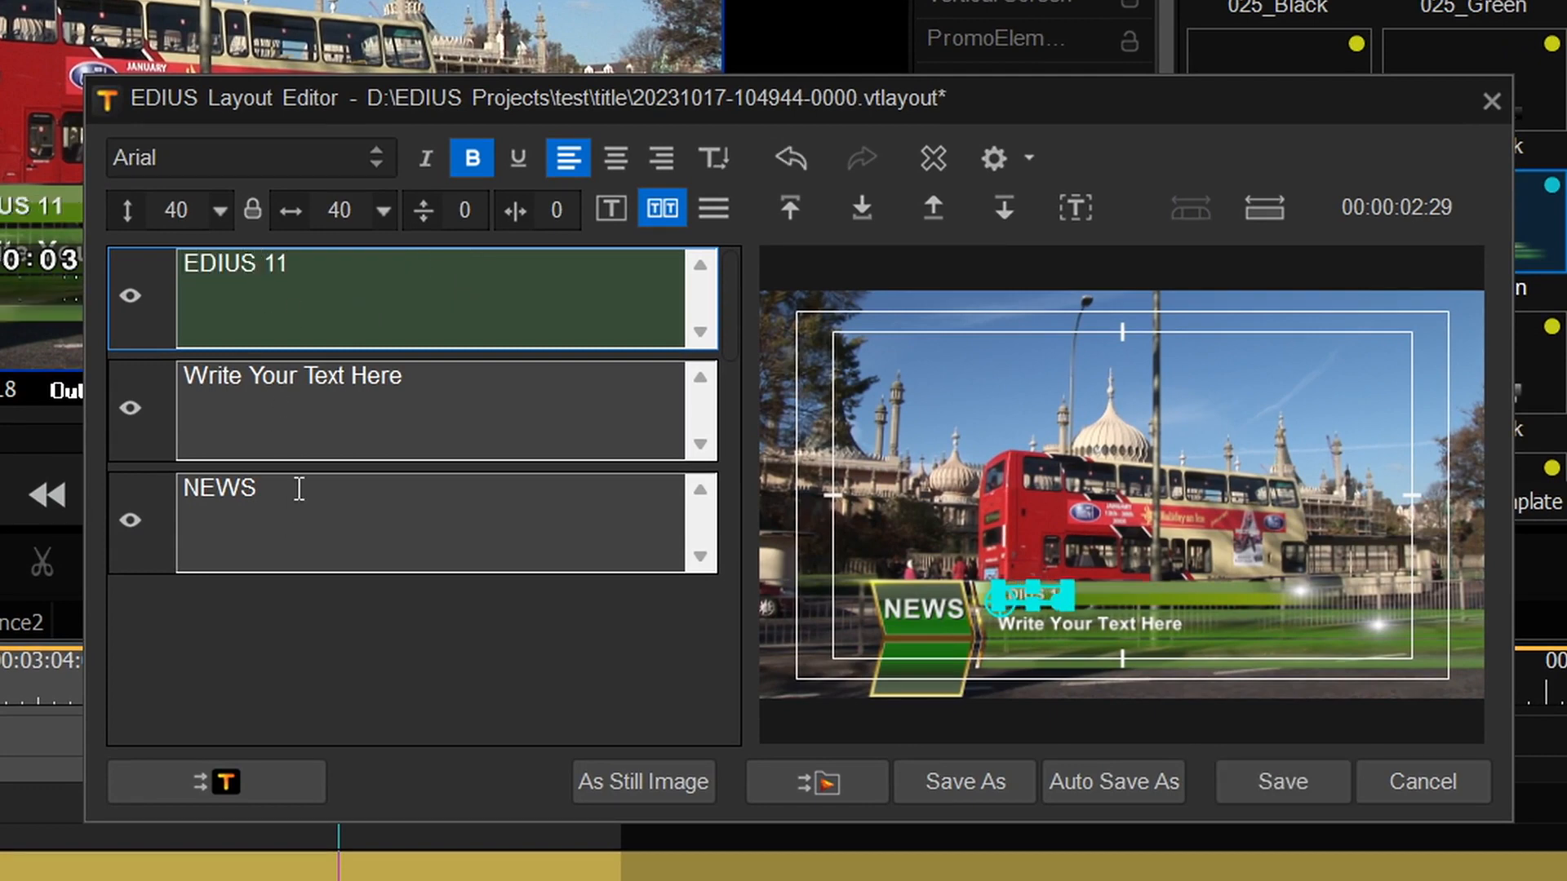
key(Tab)
text(www.dvctraining.co.uk)
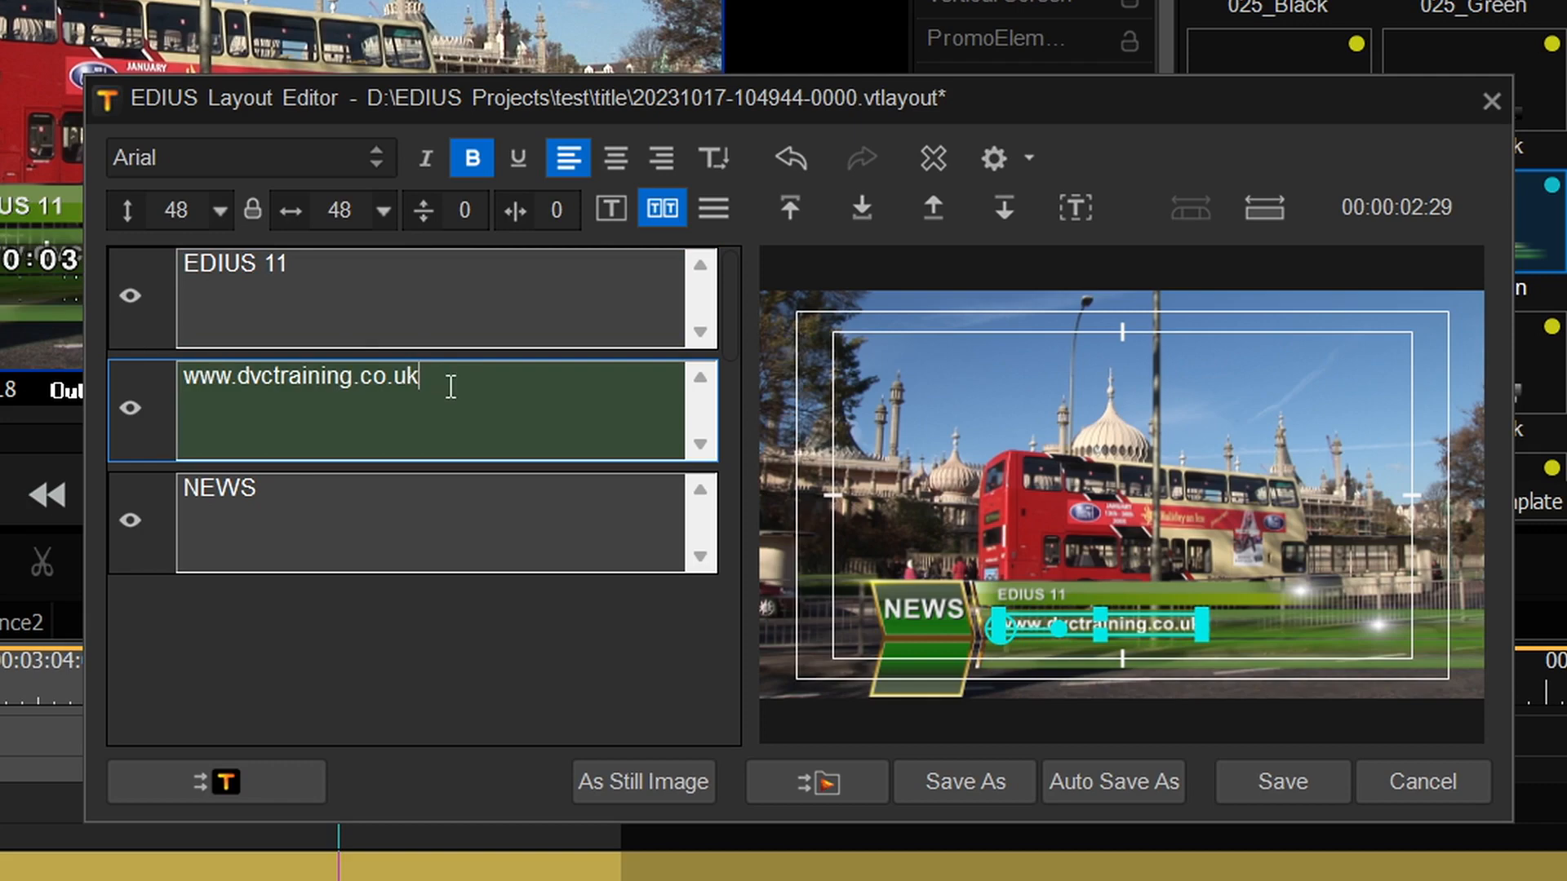
key(ctrl+a)
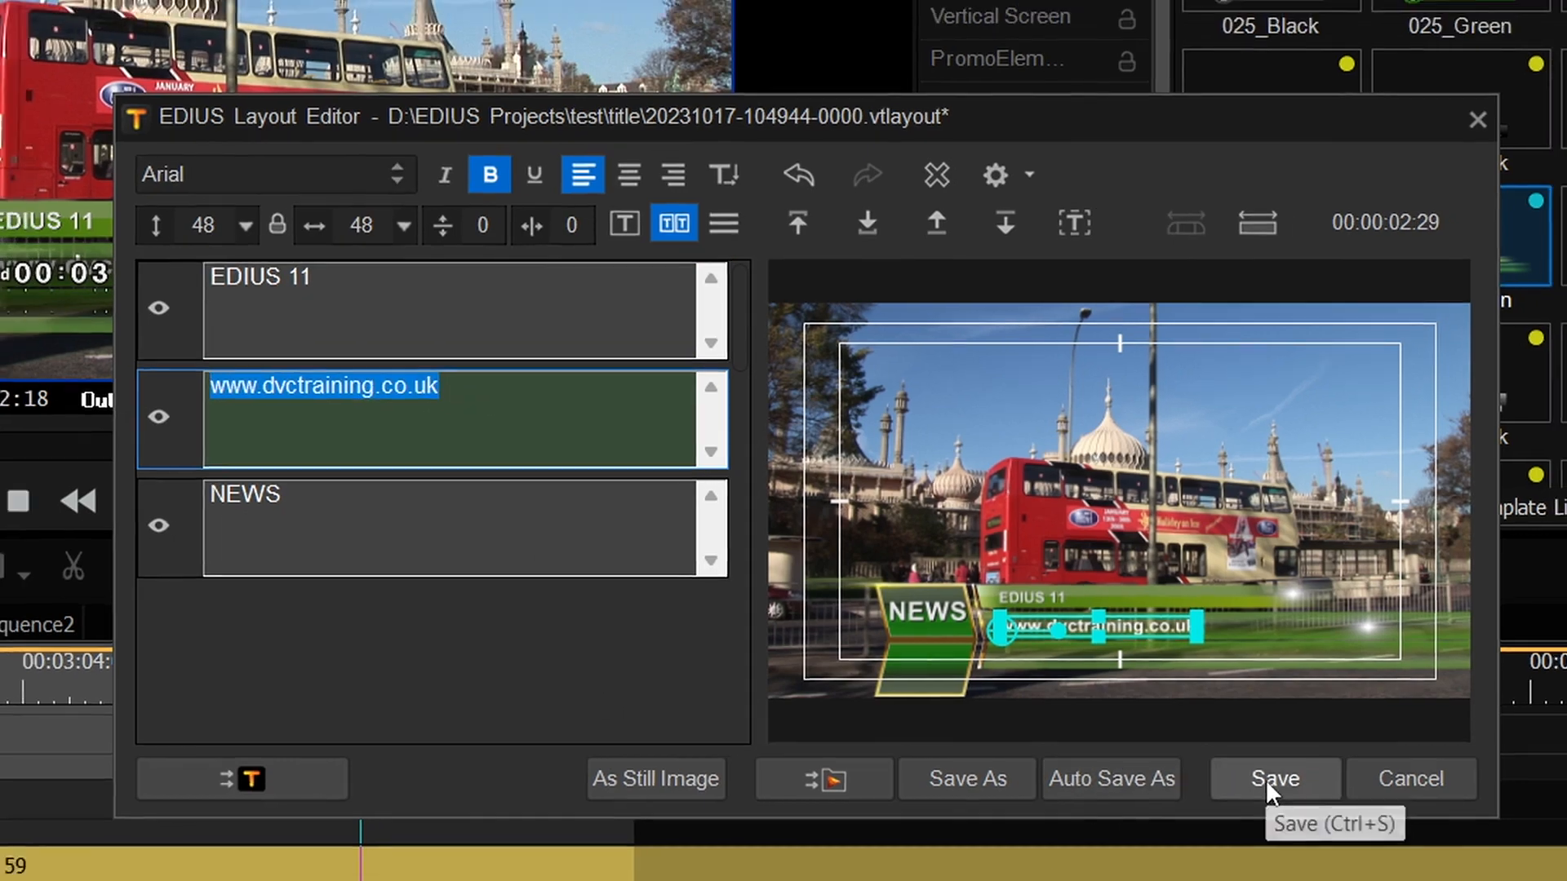
click(1274, 784)
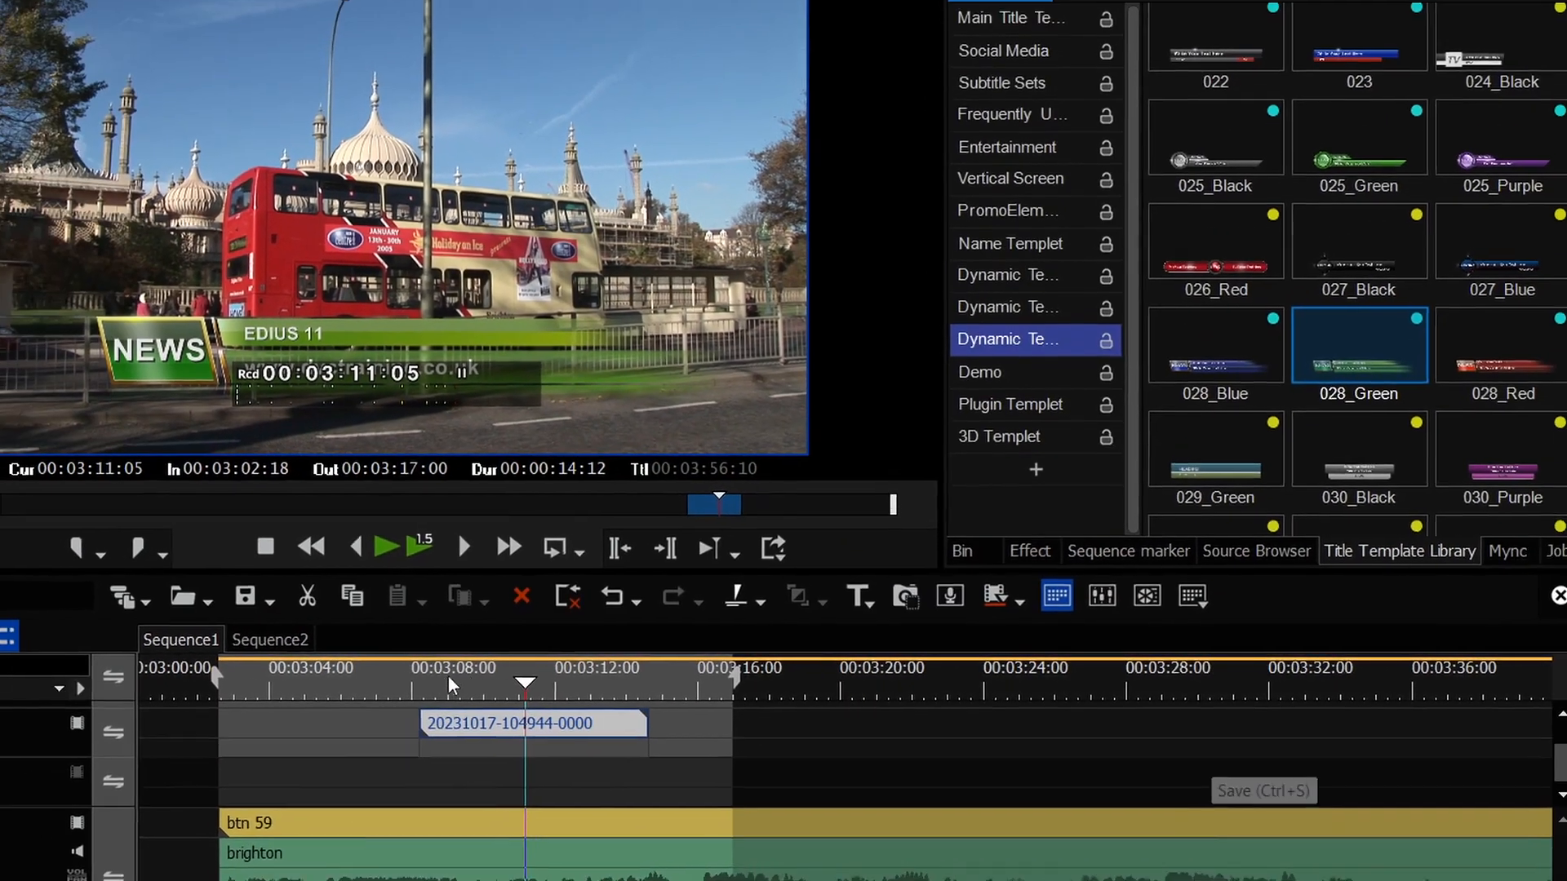
- Check the edited title and place a copy of it on the same track at about 00:03:16
drag(328, 679, 470, 679)
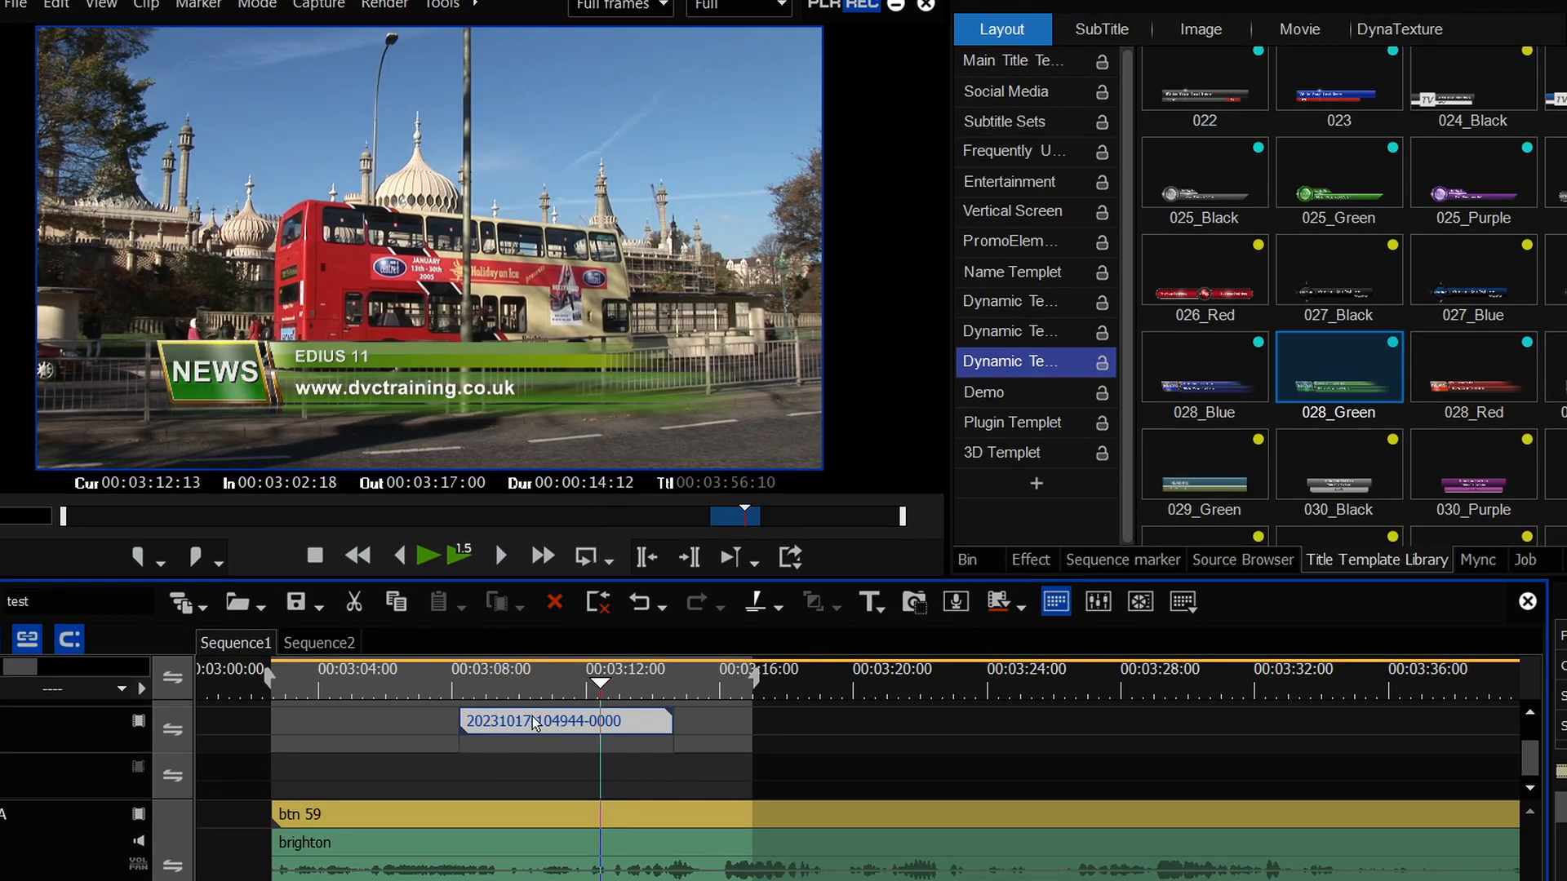
drag(532, 716, 808, 725)
click(826, 721)
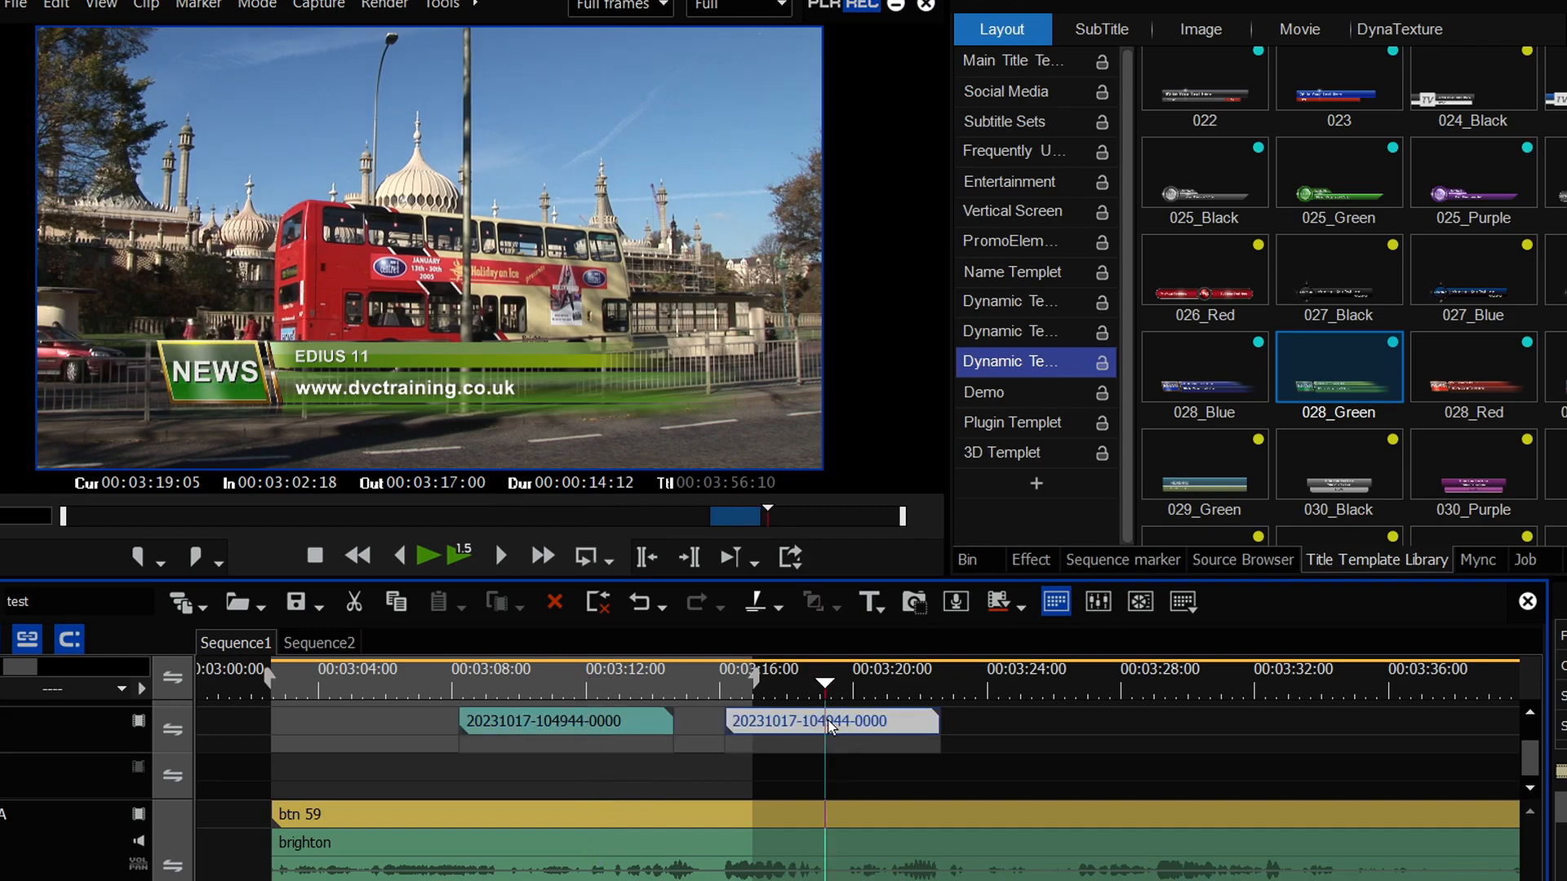
- Change the copied title's first line to "Vistitle express" and store it as a separate layout file with Auto Save As
double_click(829, 723)
key(Home)
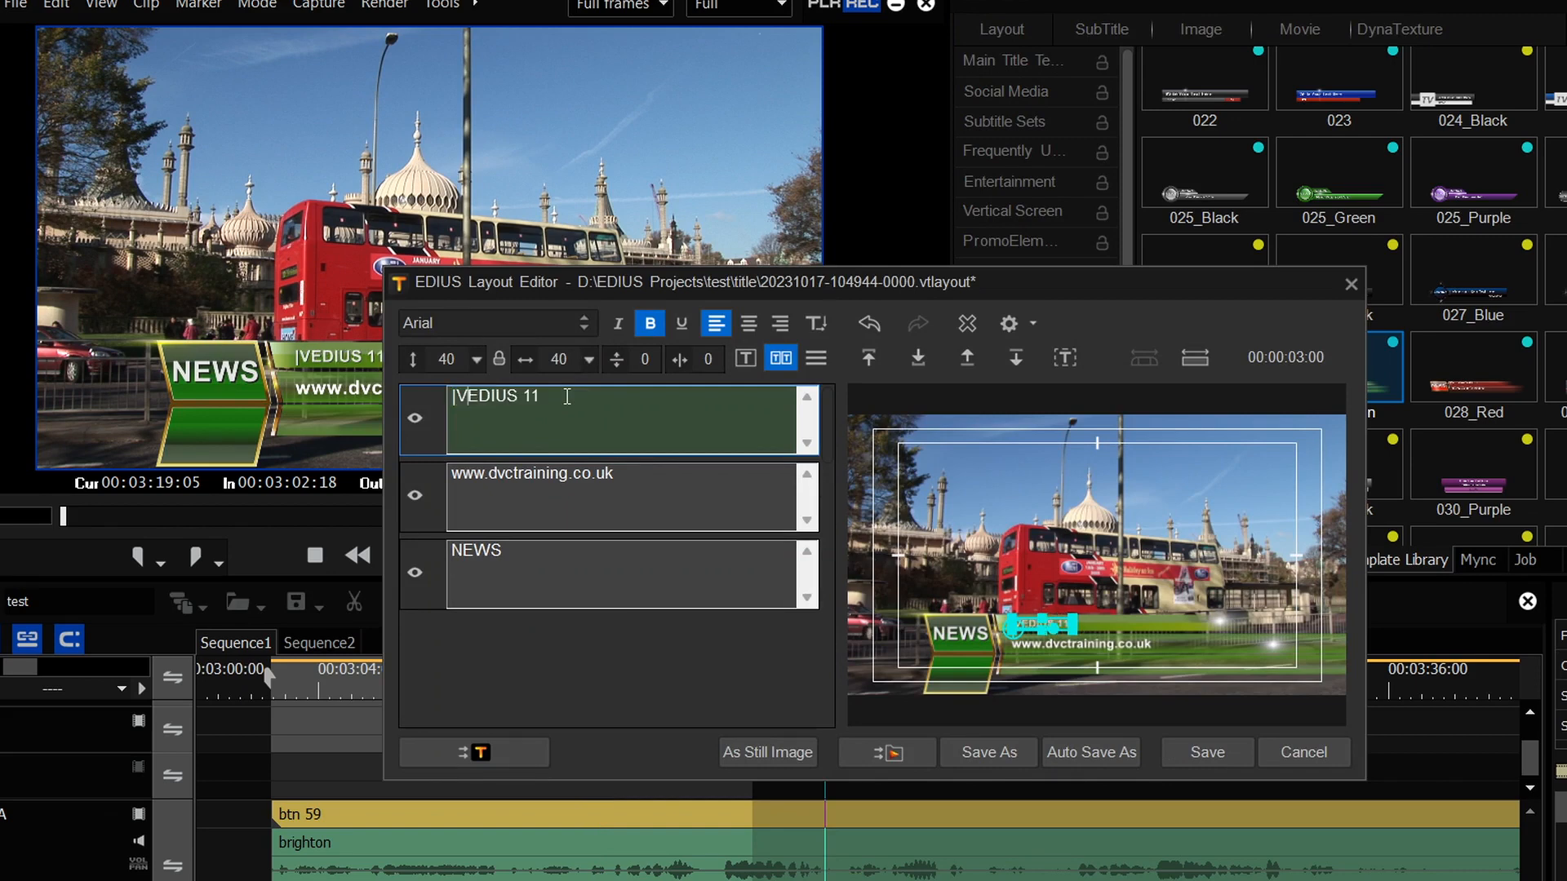
text(Vistitle express)
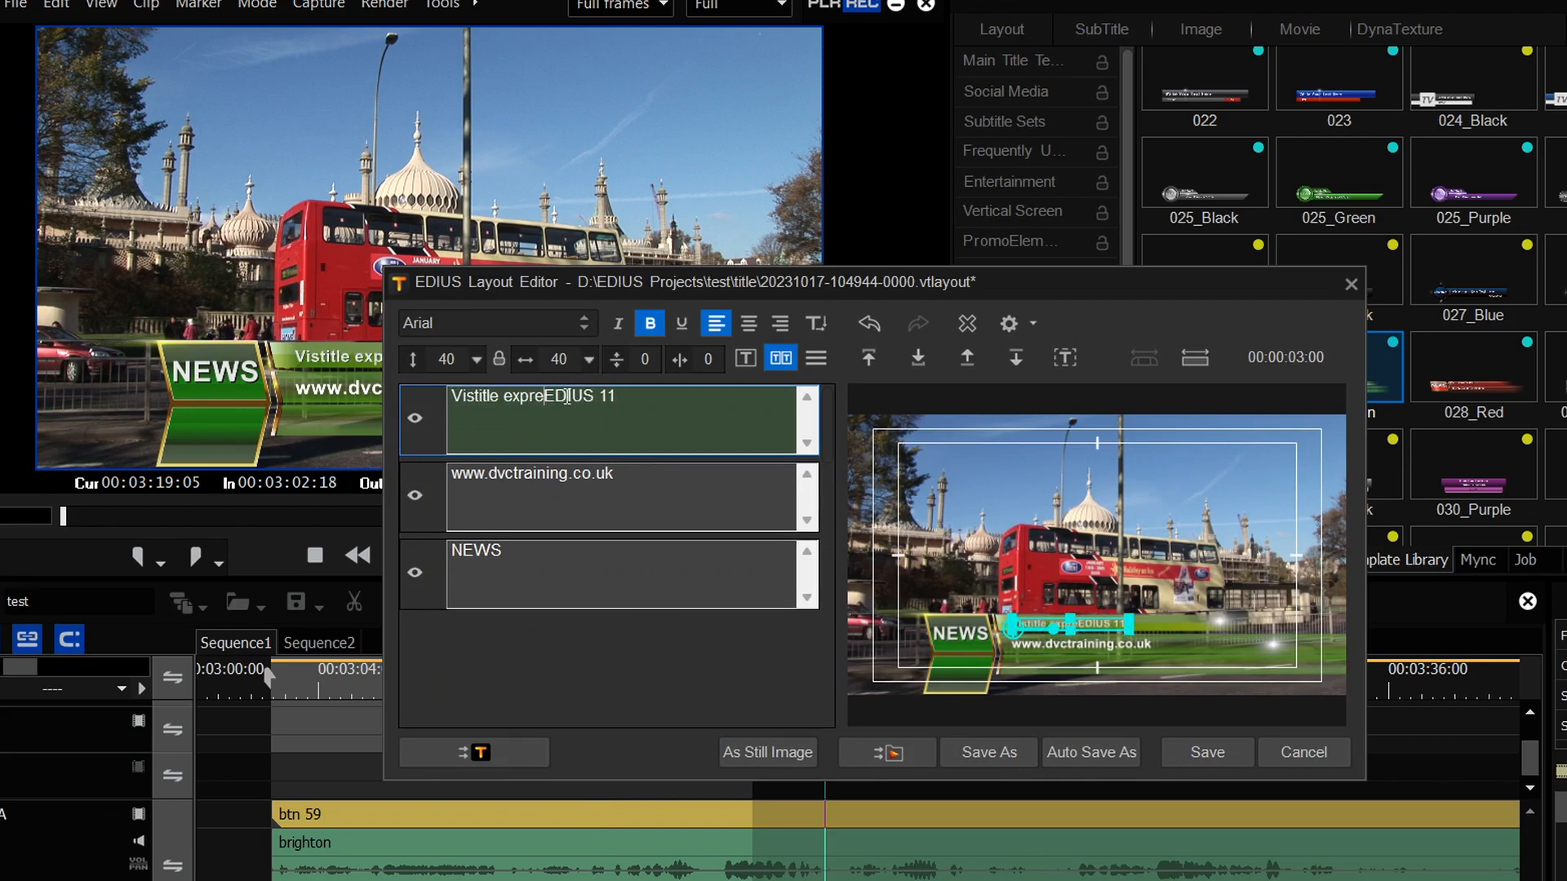
key(Delete)
key(Delete)
key(Delete)
key(Delete)
key(Delete)
key(Delete)
key(Delete)
key(Delete)
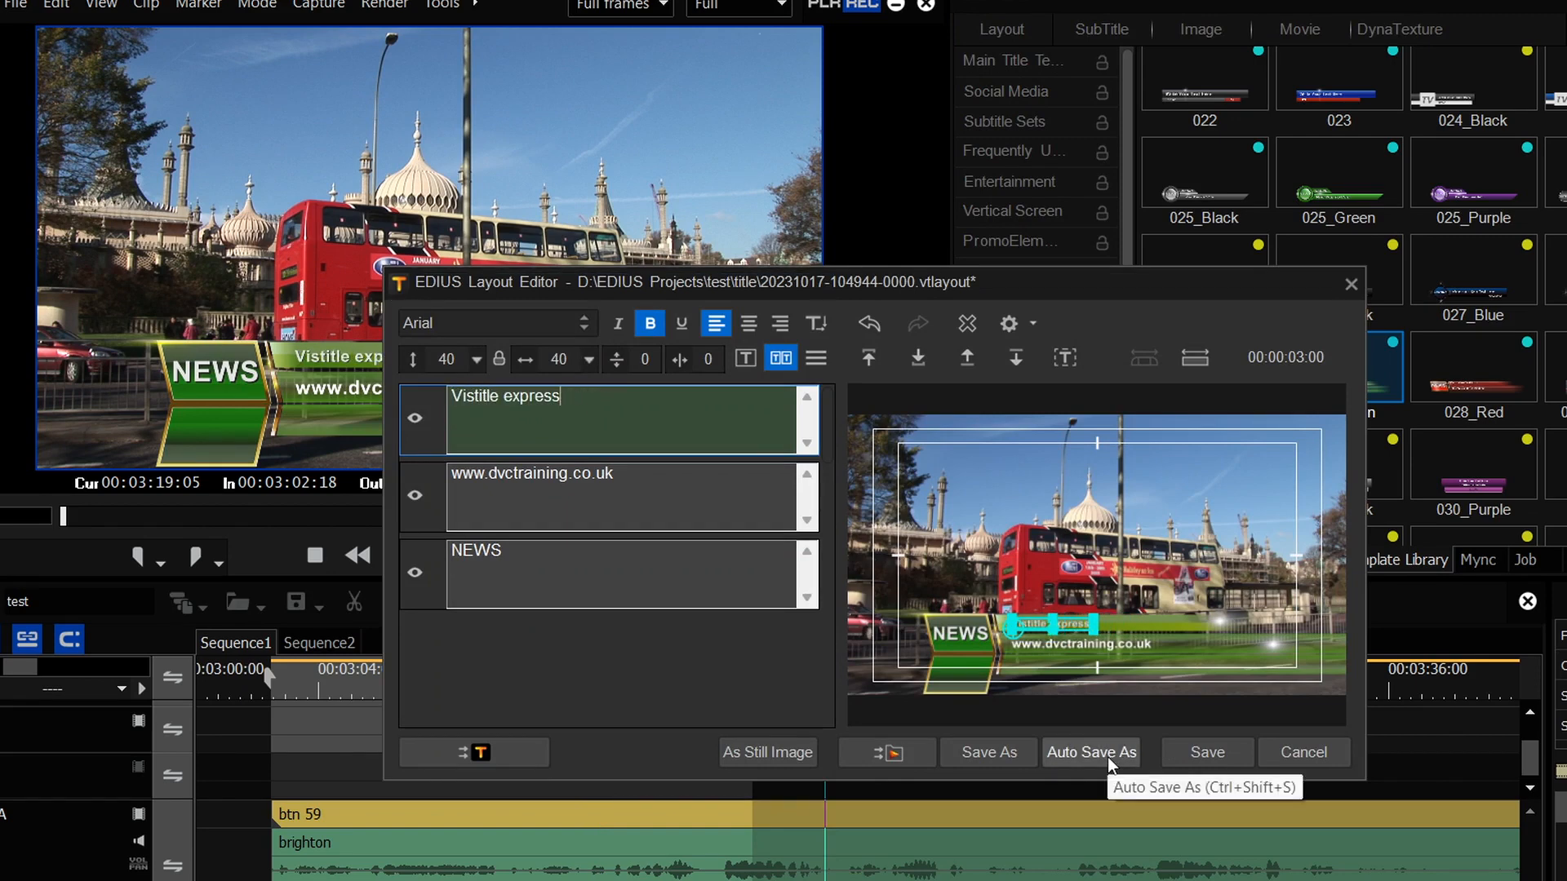
click(1108, 756)
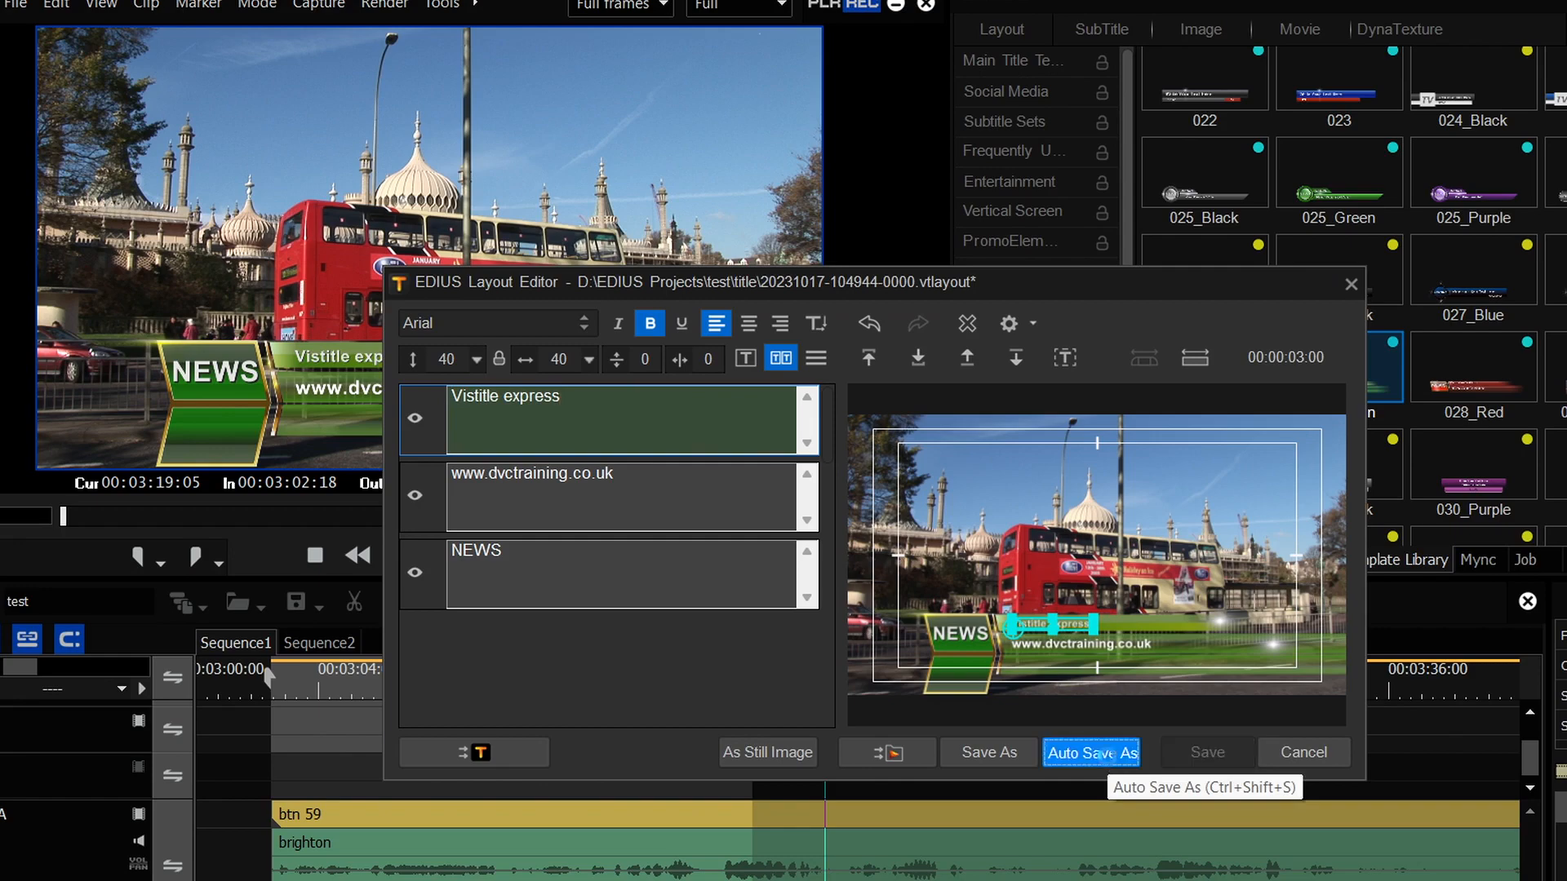
- Play back both titles and open the second one in VisTitle Express
drag(857, 698, 406, 702)
key(space)
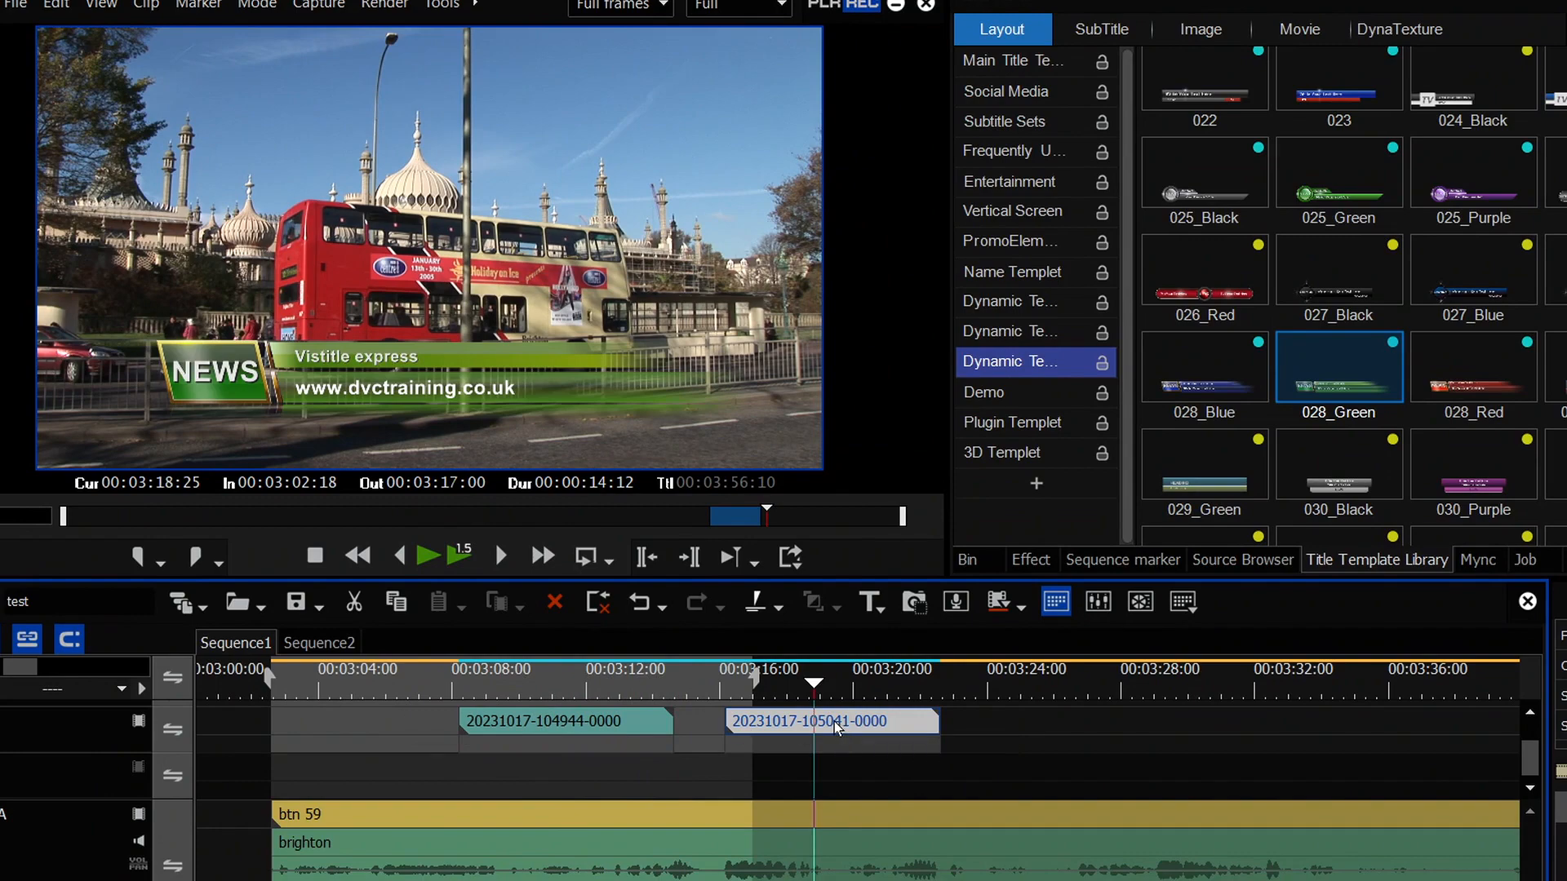
double_click(836, 726)
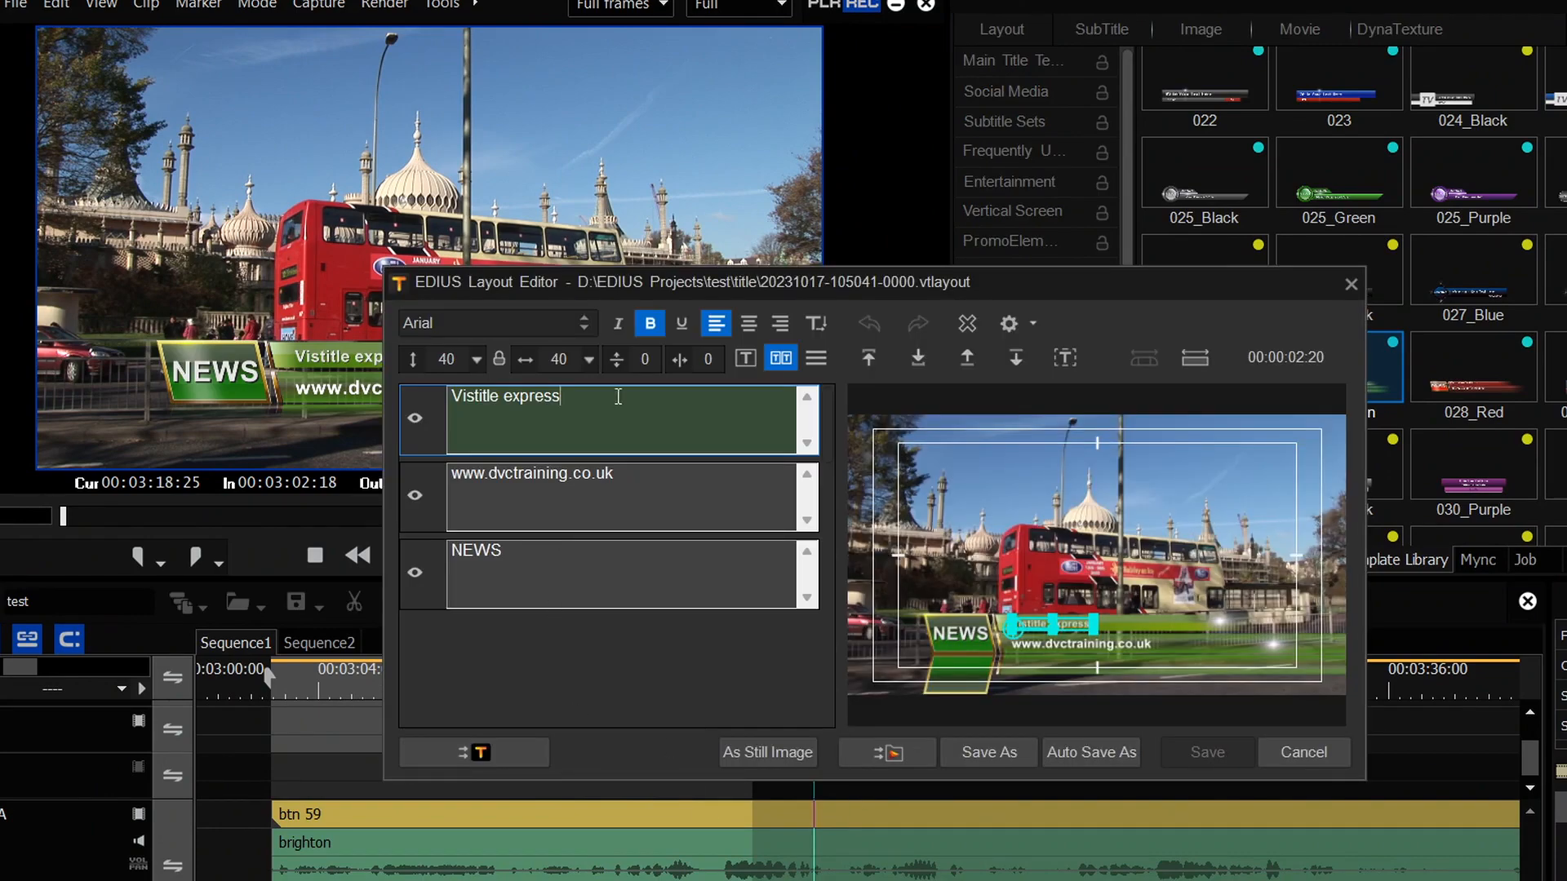
click(471, 754)
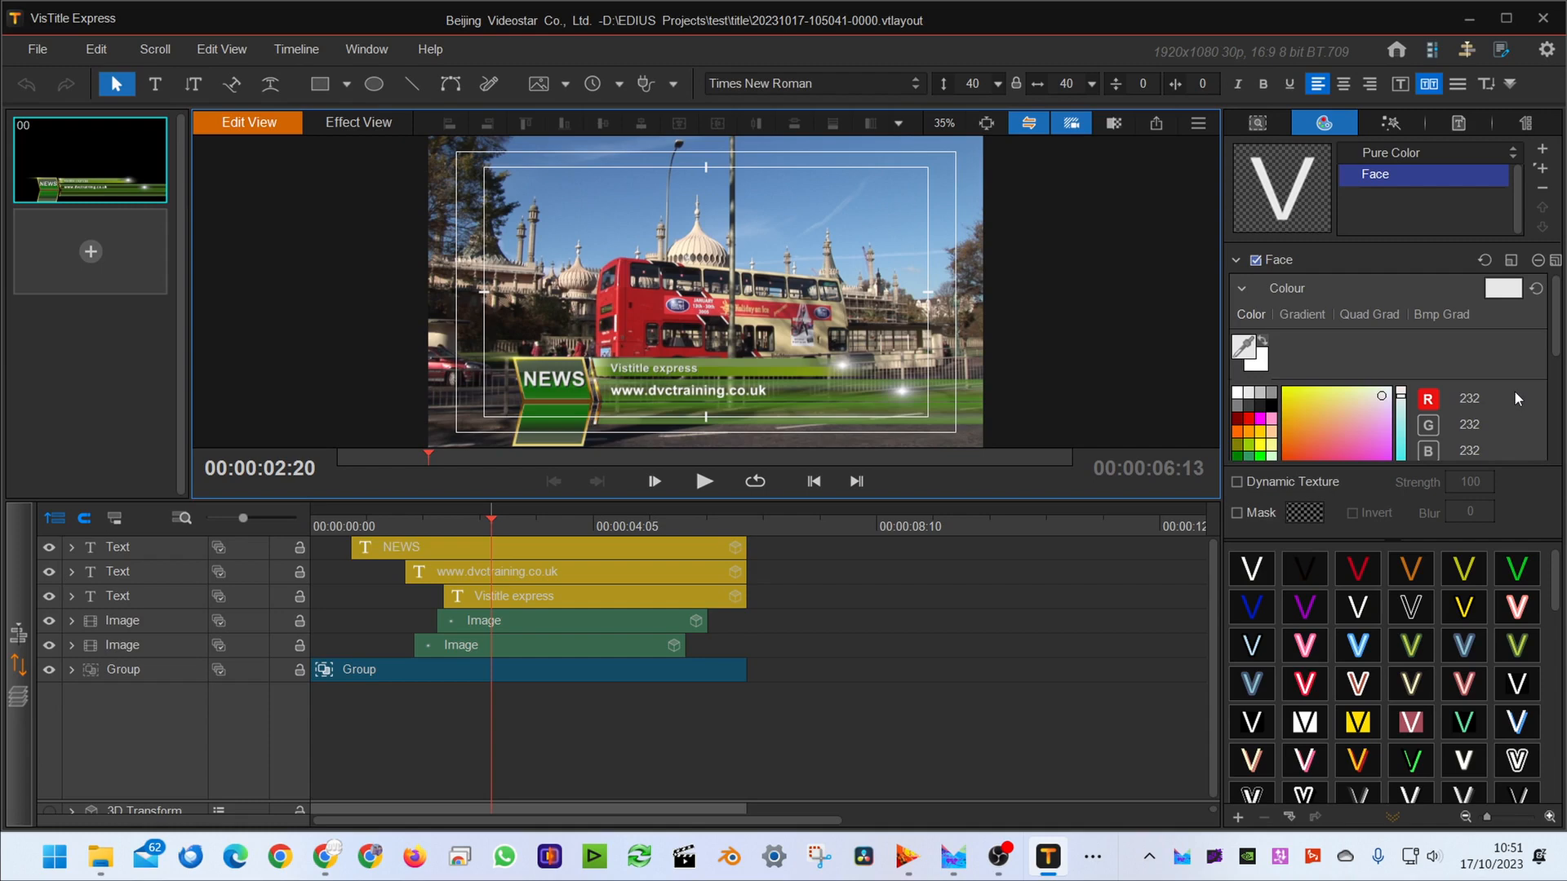
- Try to insert a 3D Particle plug-in object into the title and dismiss the activation dialog
click(673, 83)
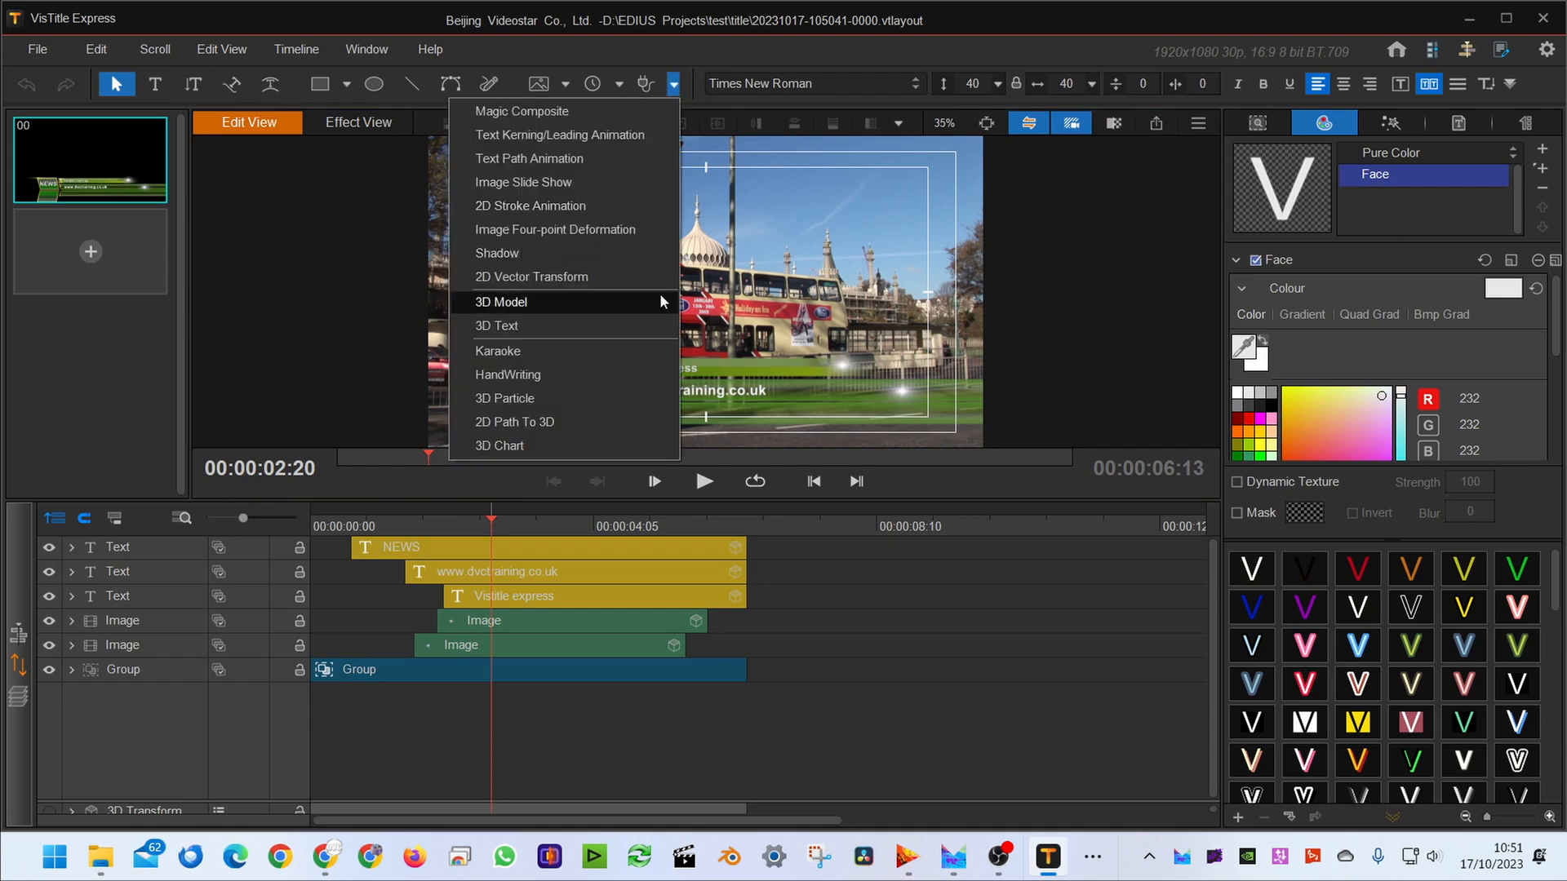
click(507, 400)
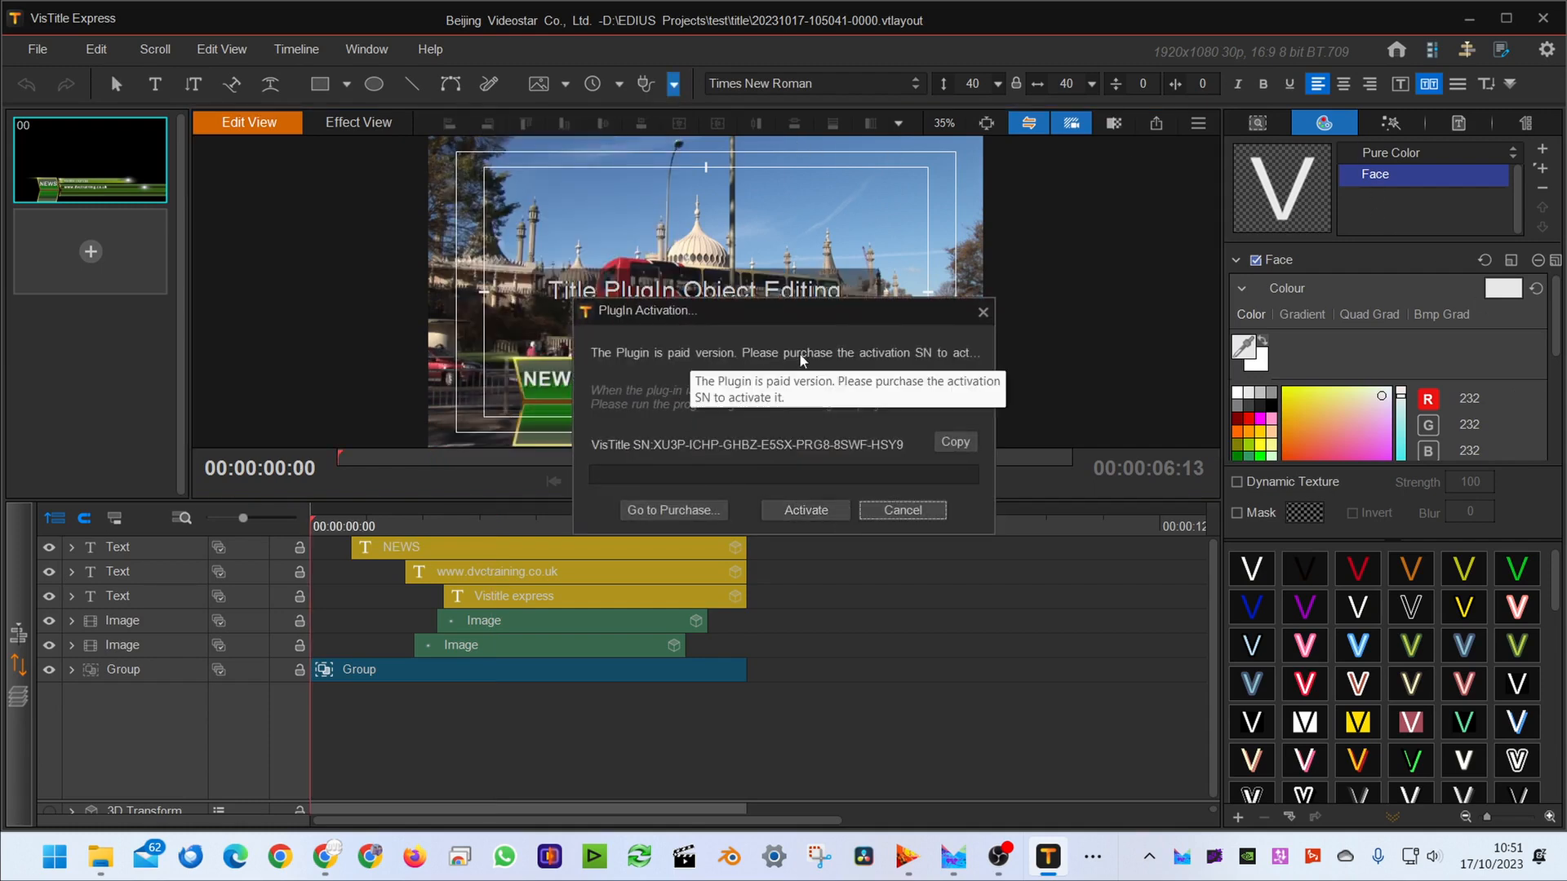
click(902, 512)
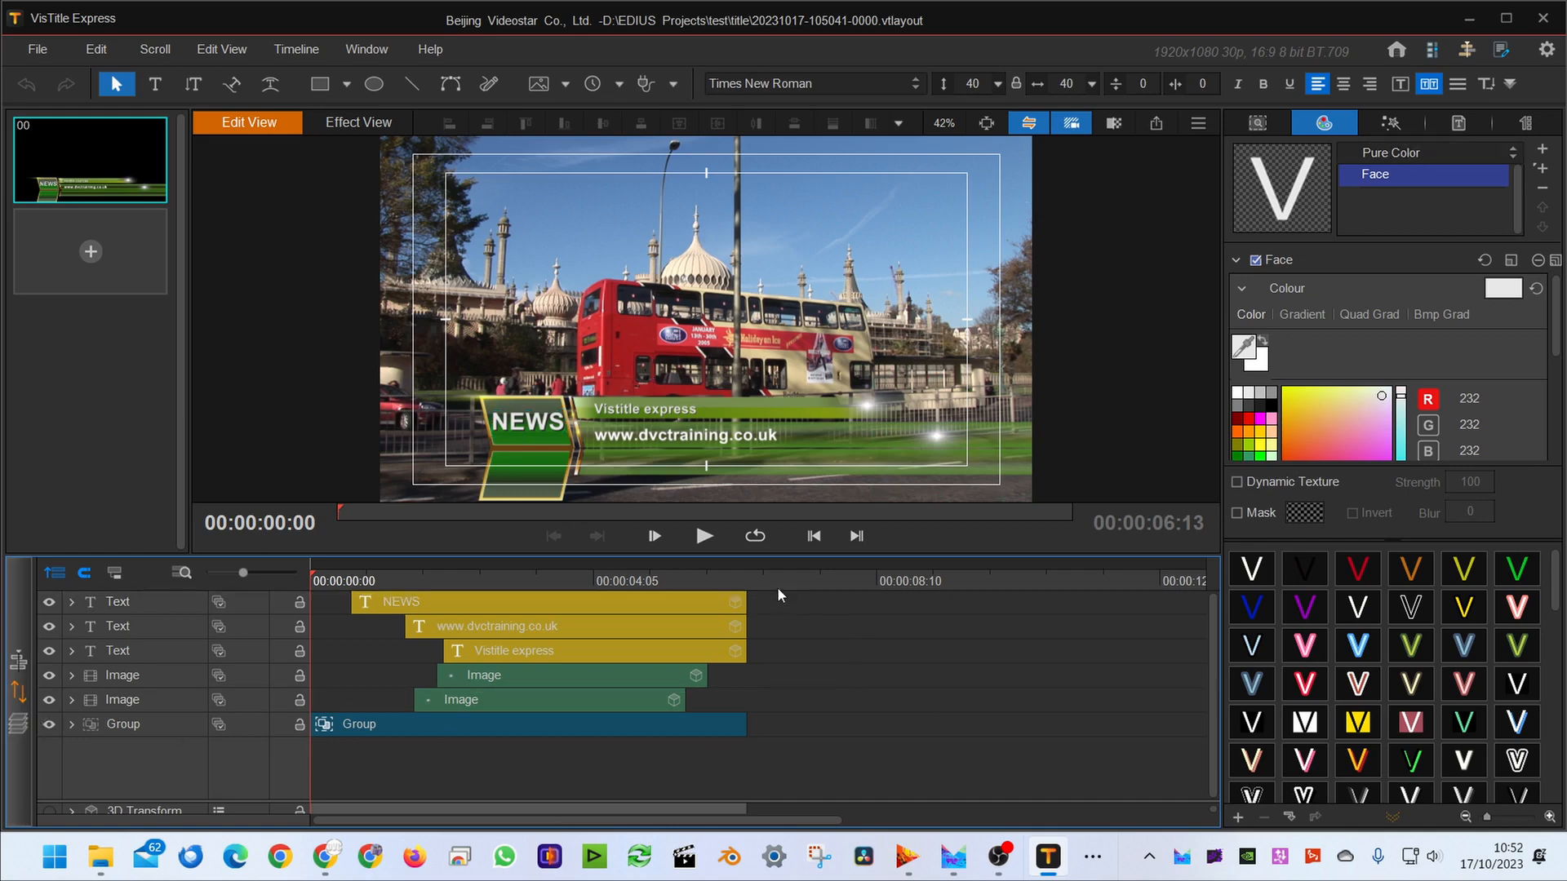
- Add a 10:00 countdown clock from the library's layout templates to the title
click(18, 723)
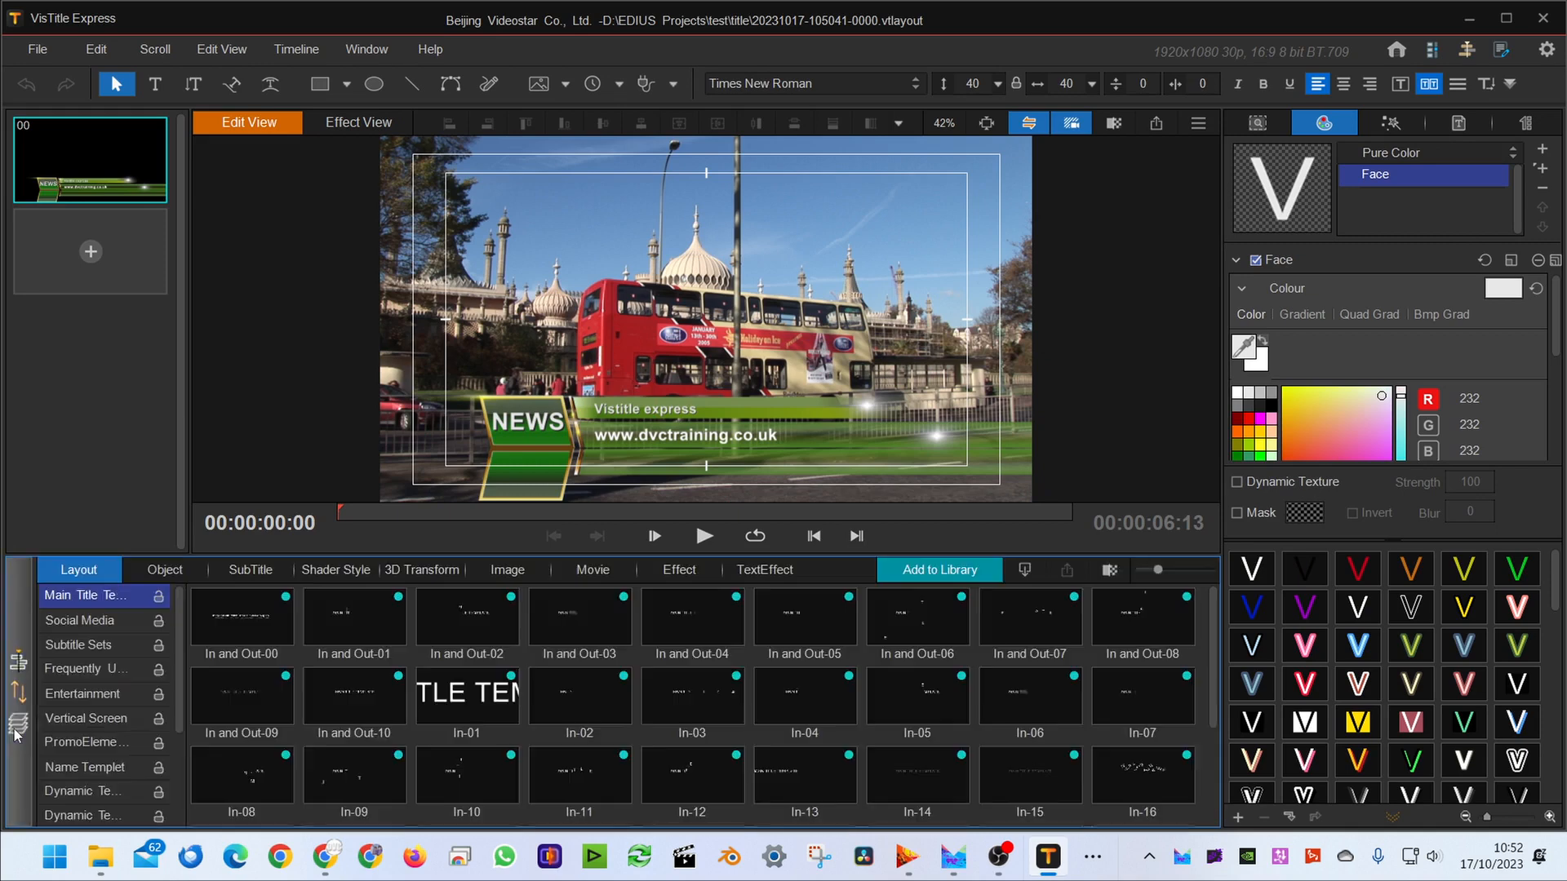
click(82, 743)
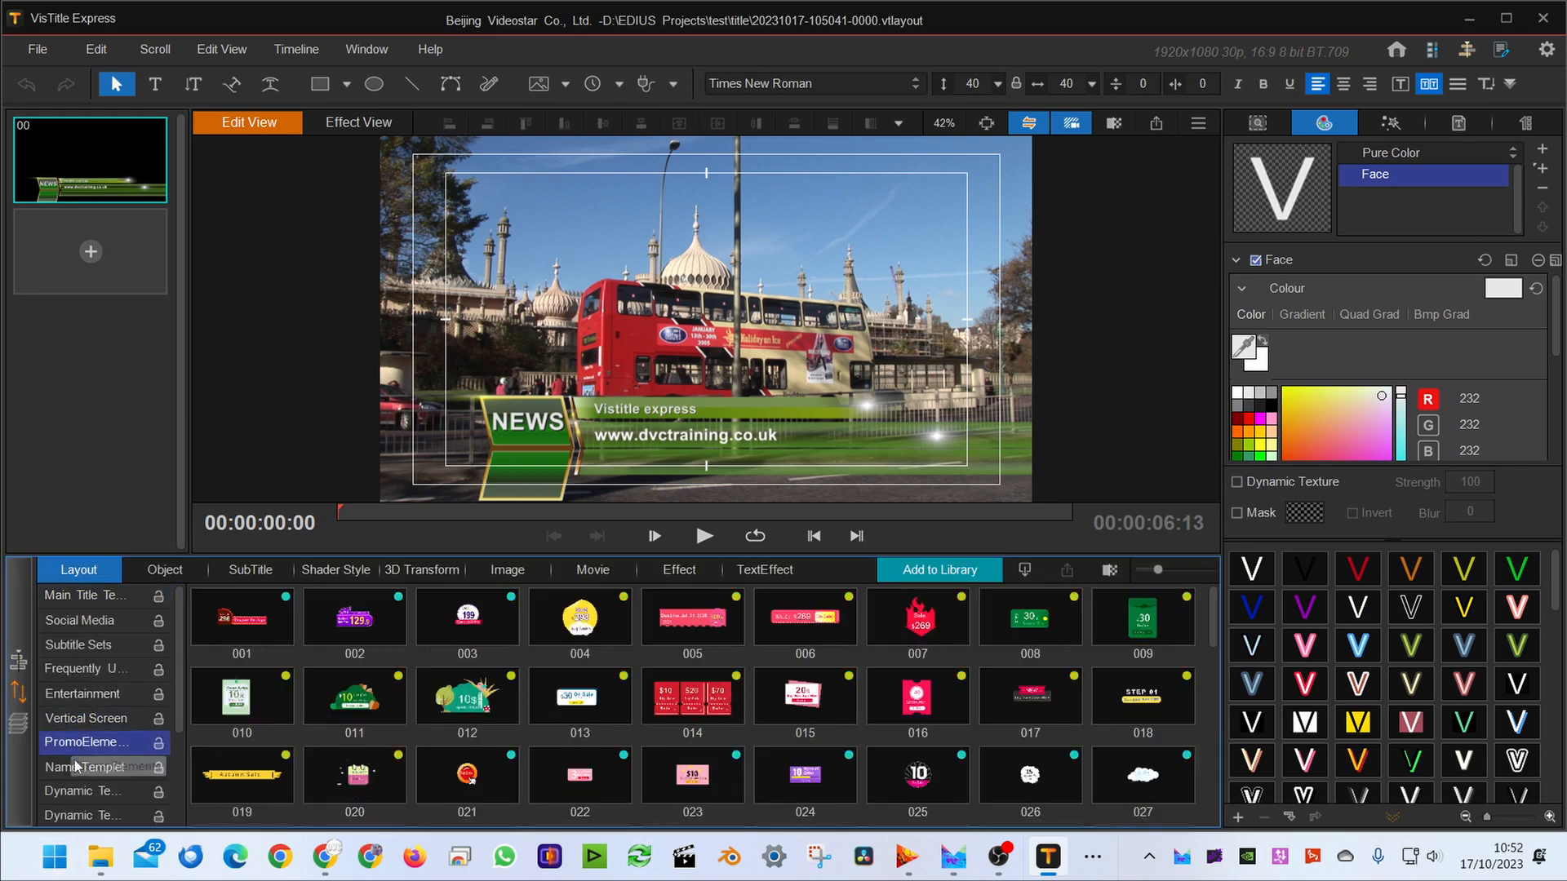
click(74, 669)
click(666, 672)
double_click(725, 614)
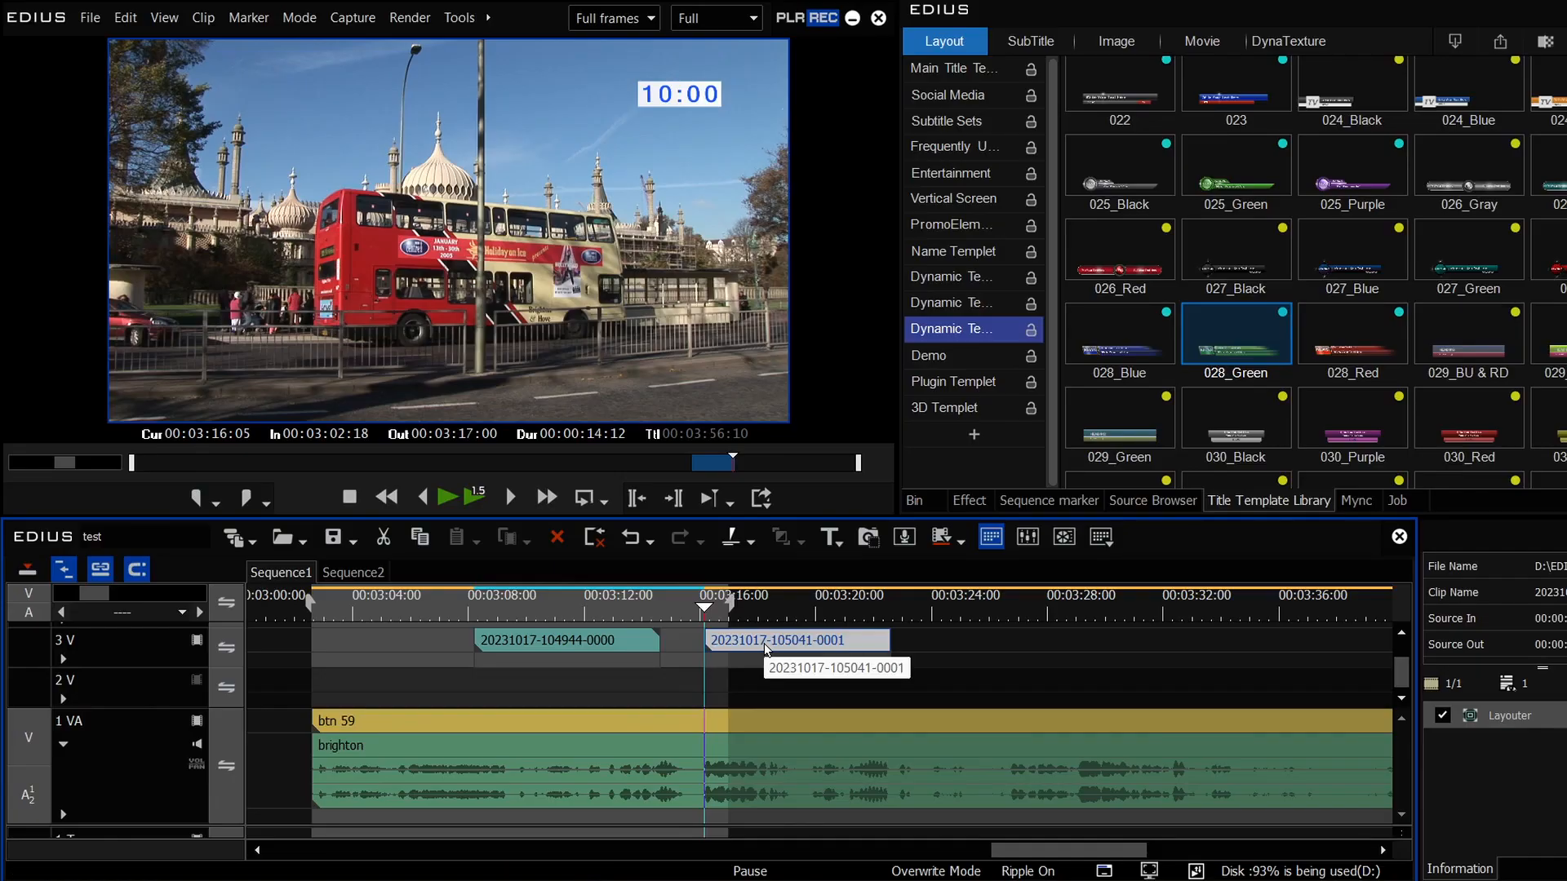
- In EDIUS, scrub across the two titles on track 3 V to inspect the lower third and the countdown clock
click(559, 614)
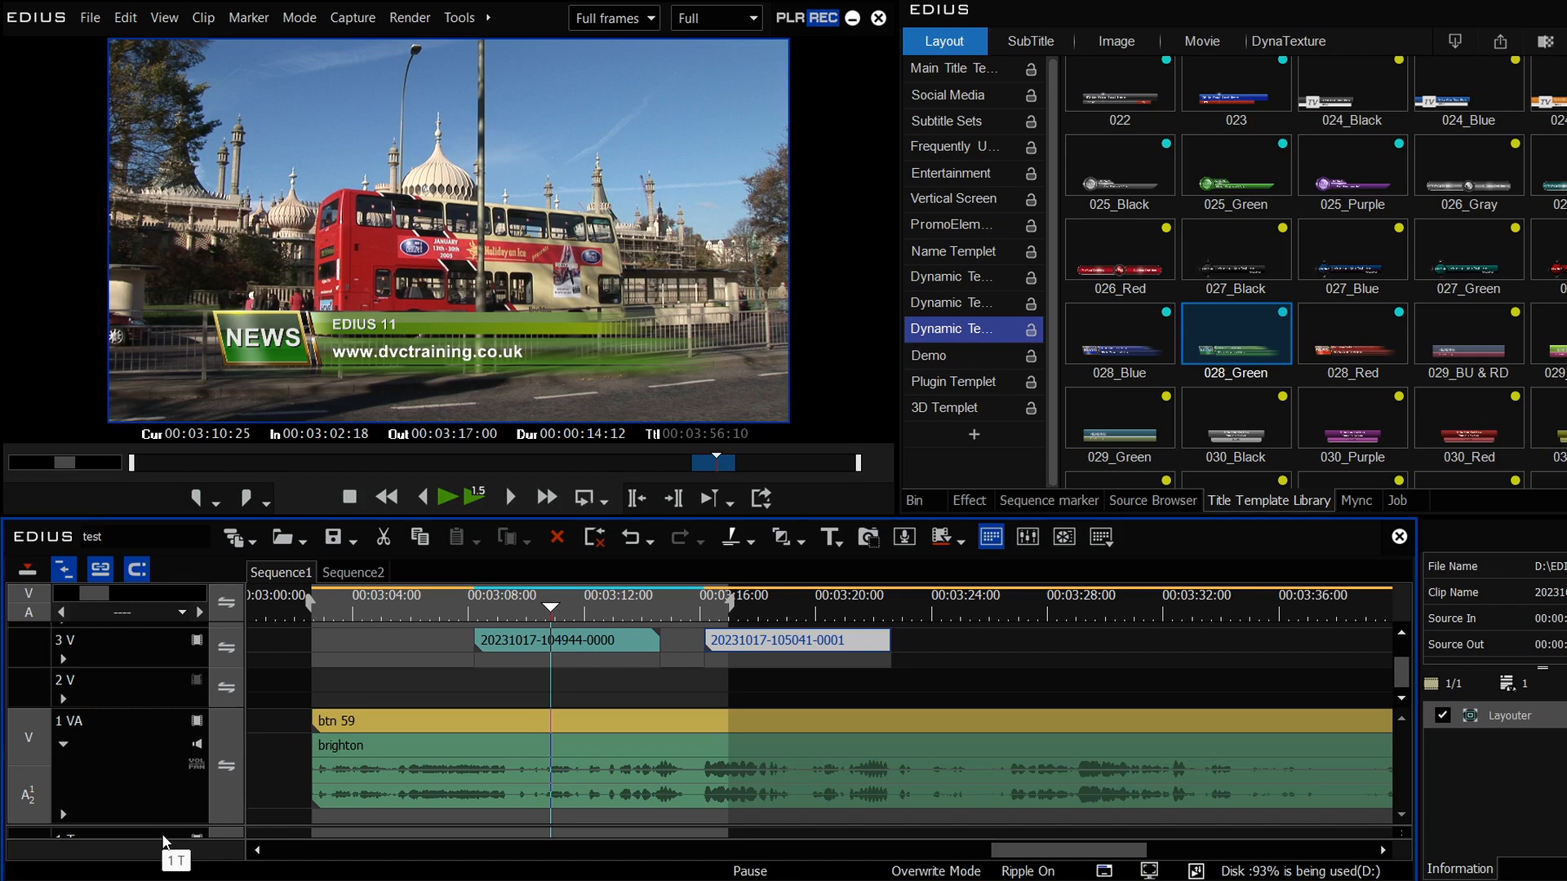
drag(532, 620, 604, 614)
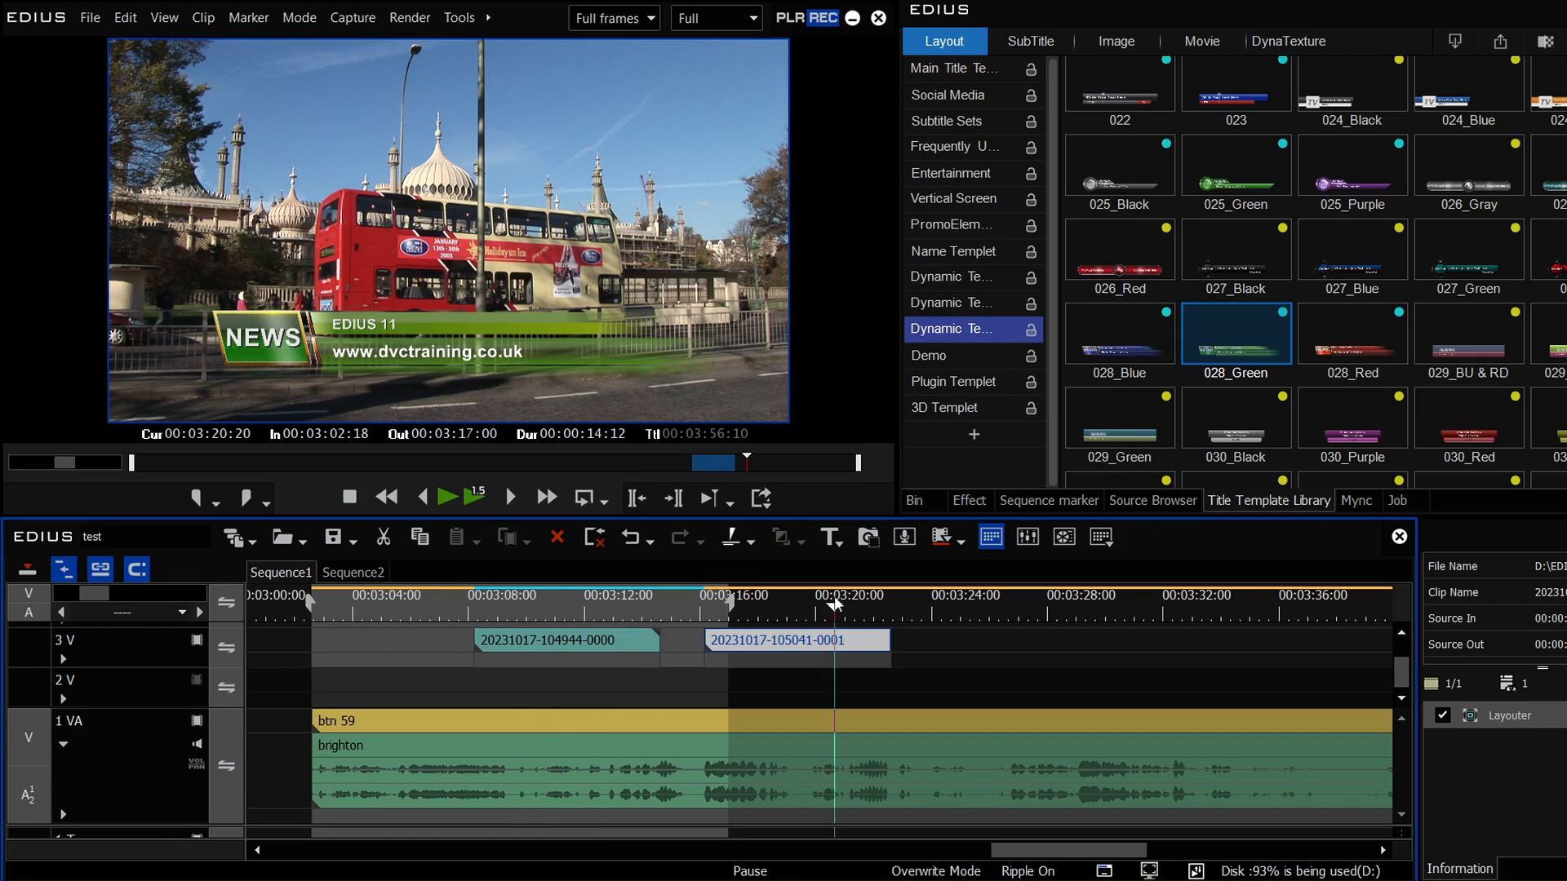
click(788, 605)
click(753, 608)
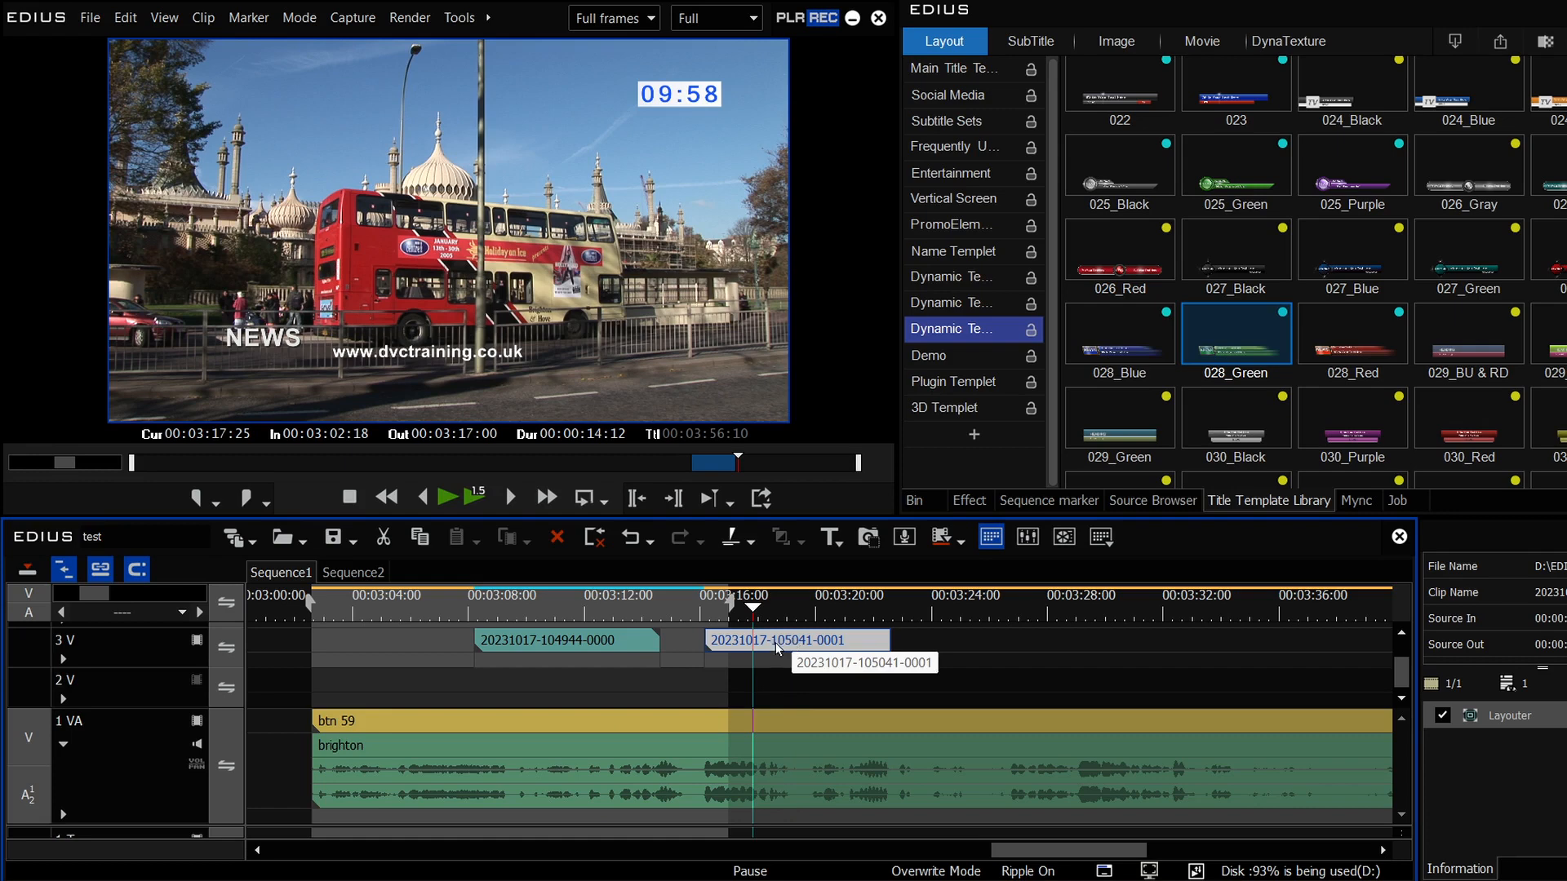
click(525, 609)
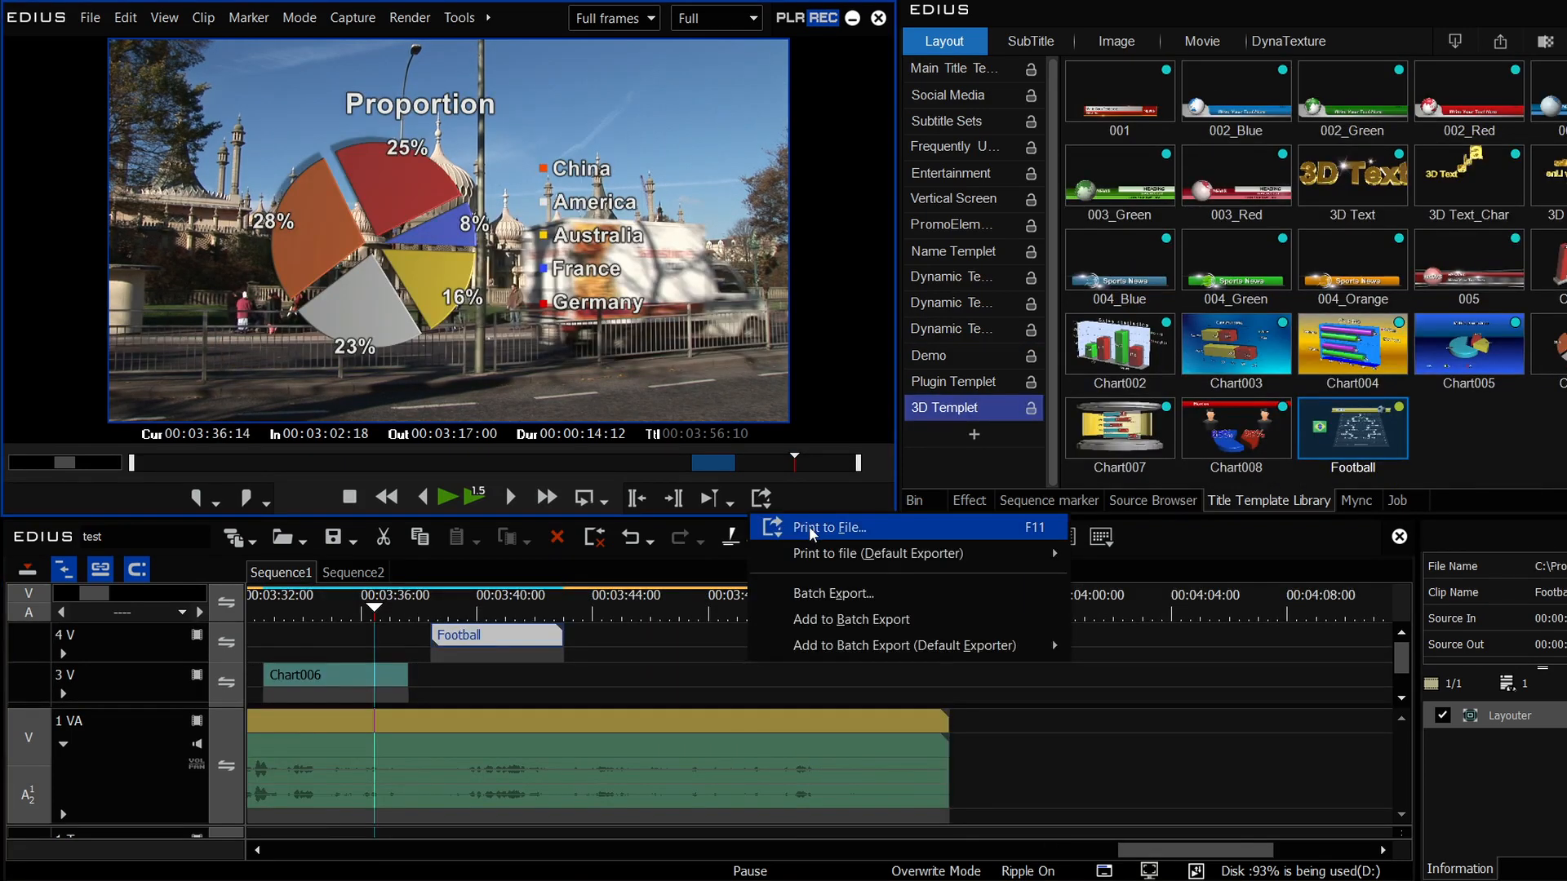
- Open Print to File for the sequence and look through the Social Media and Social Media (Others) exporter categories
click(810, 526)
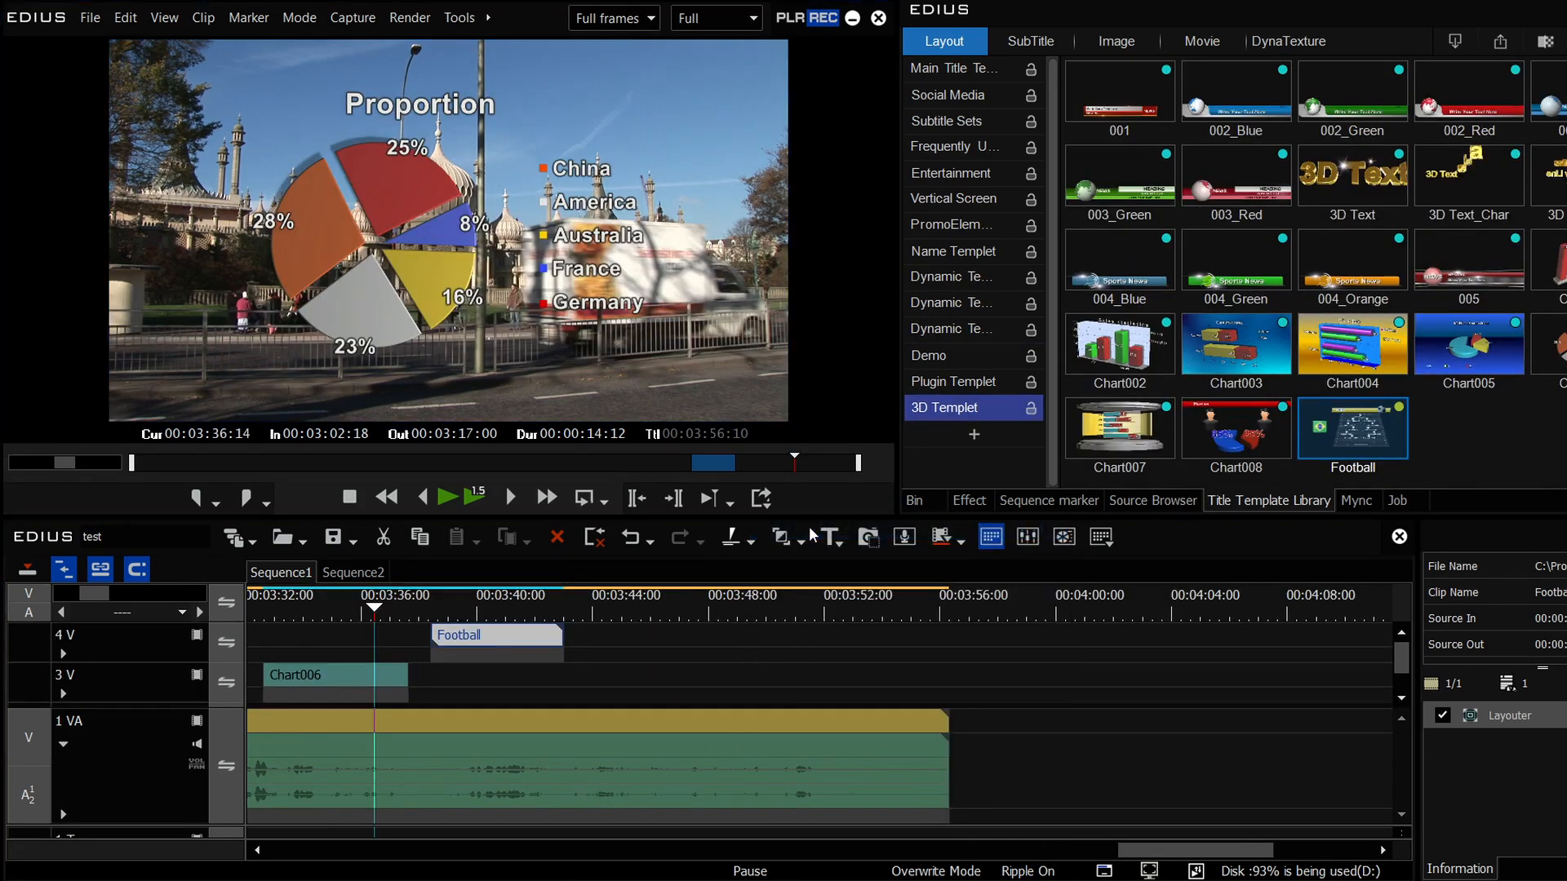
scroll(338, 400, down, 5)
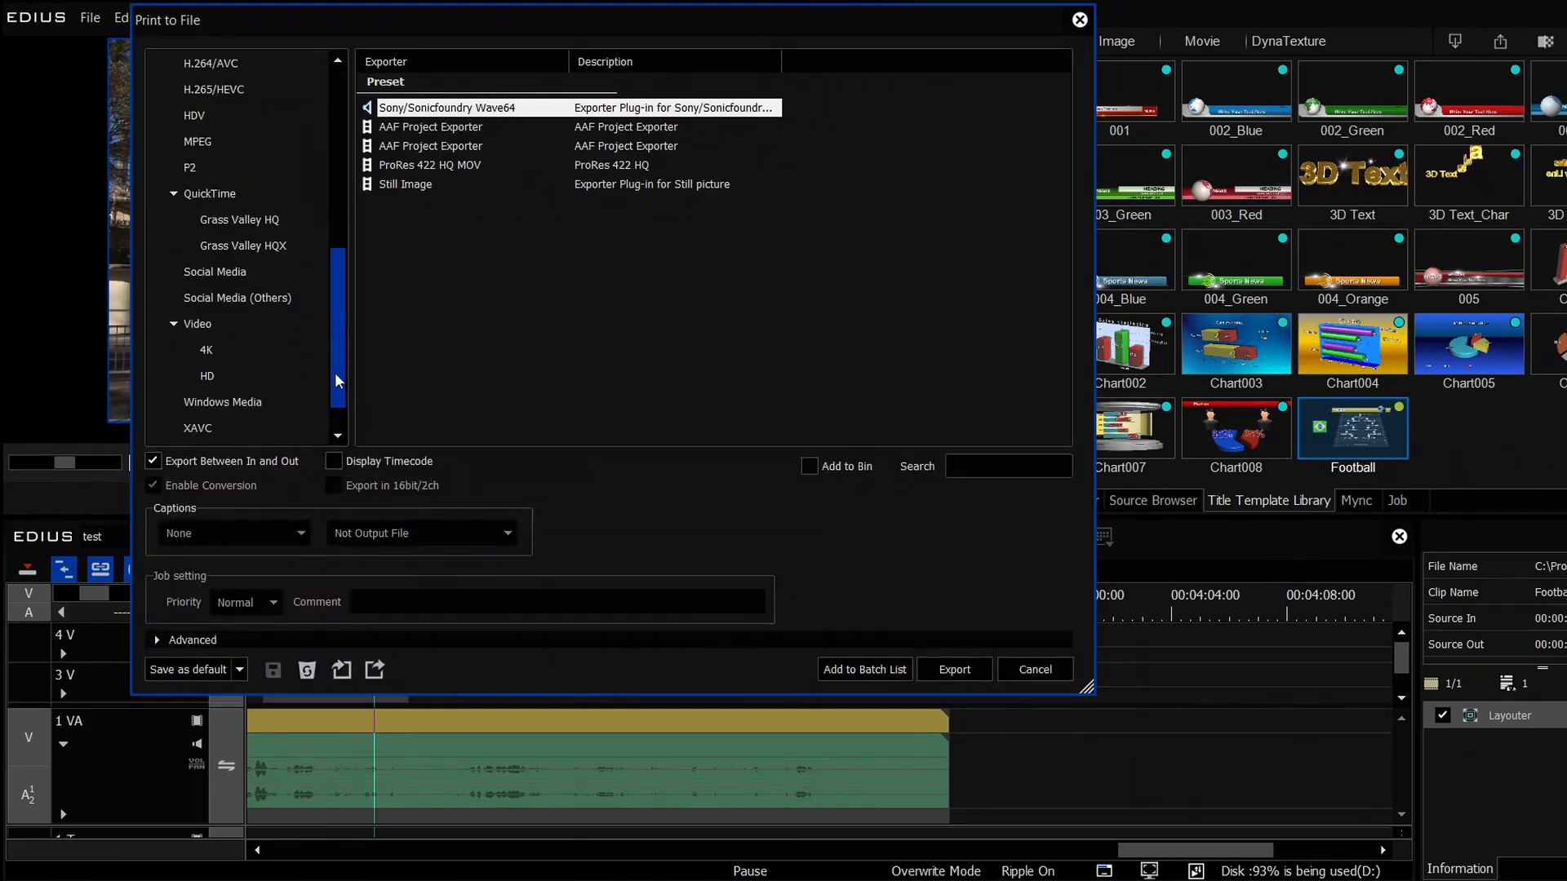
scroll(337, 379, up, 2)
click(269, 246)
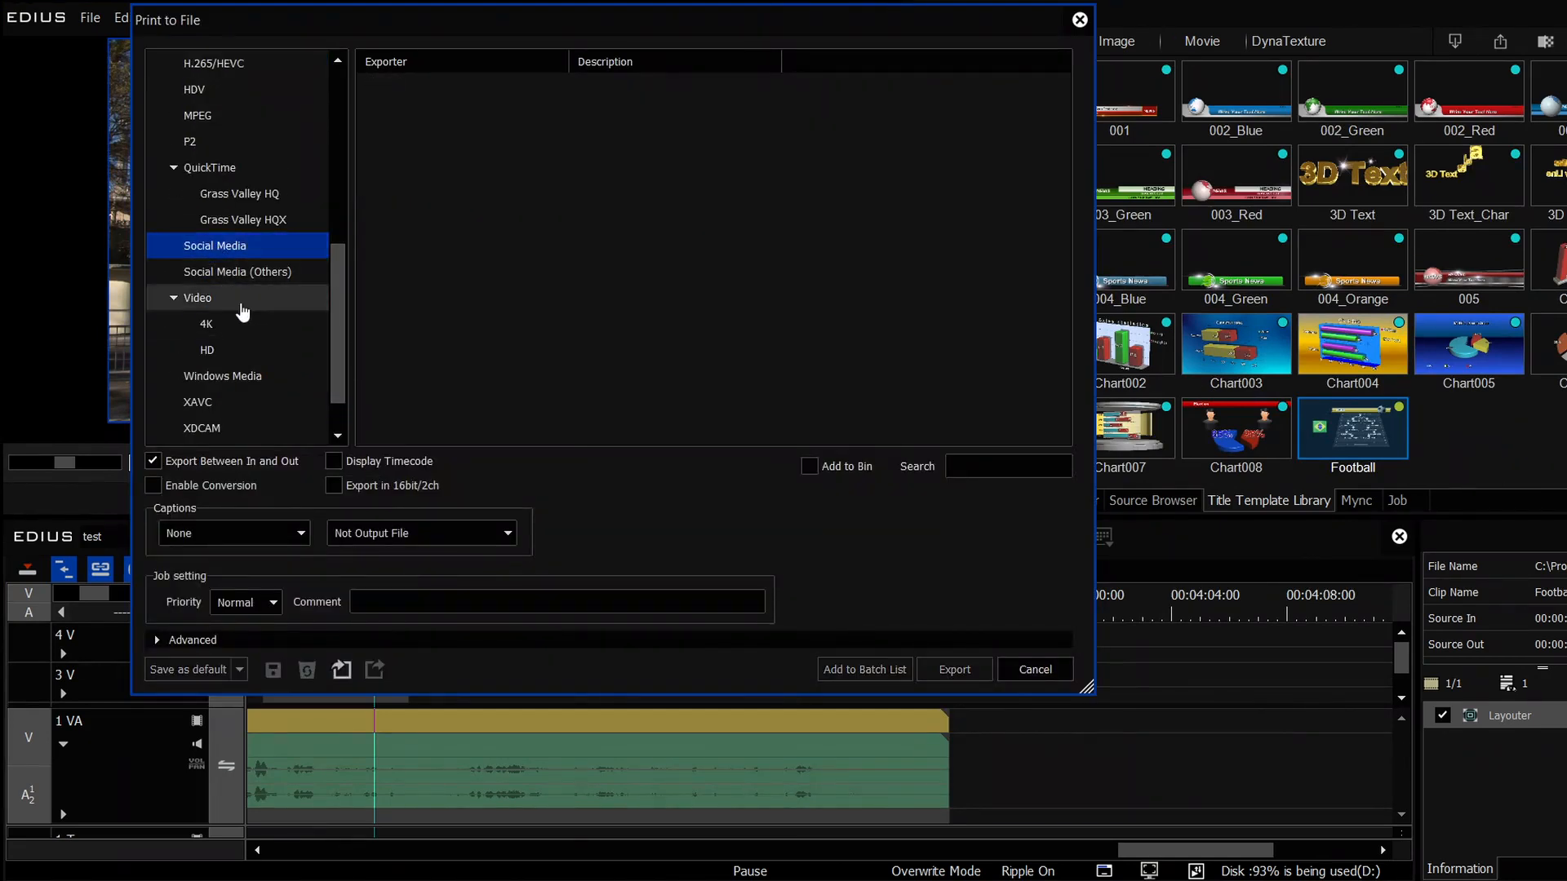
click(258, 271)
click(224, 253)
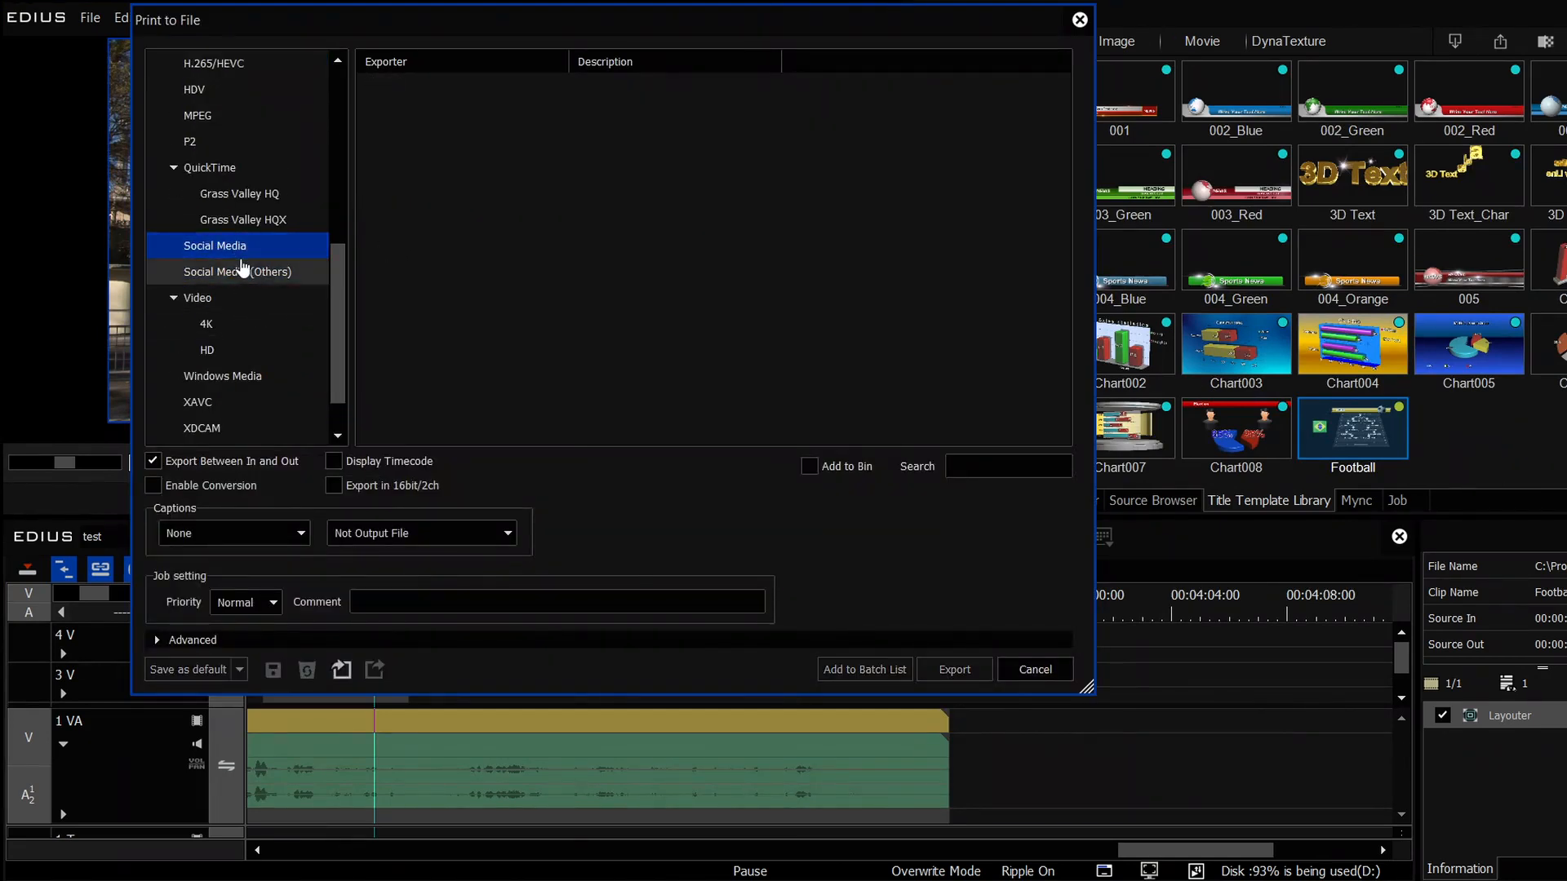
click(243, 272)
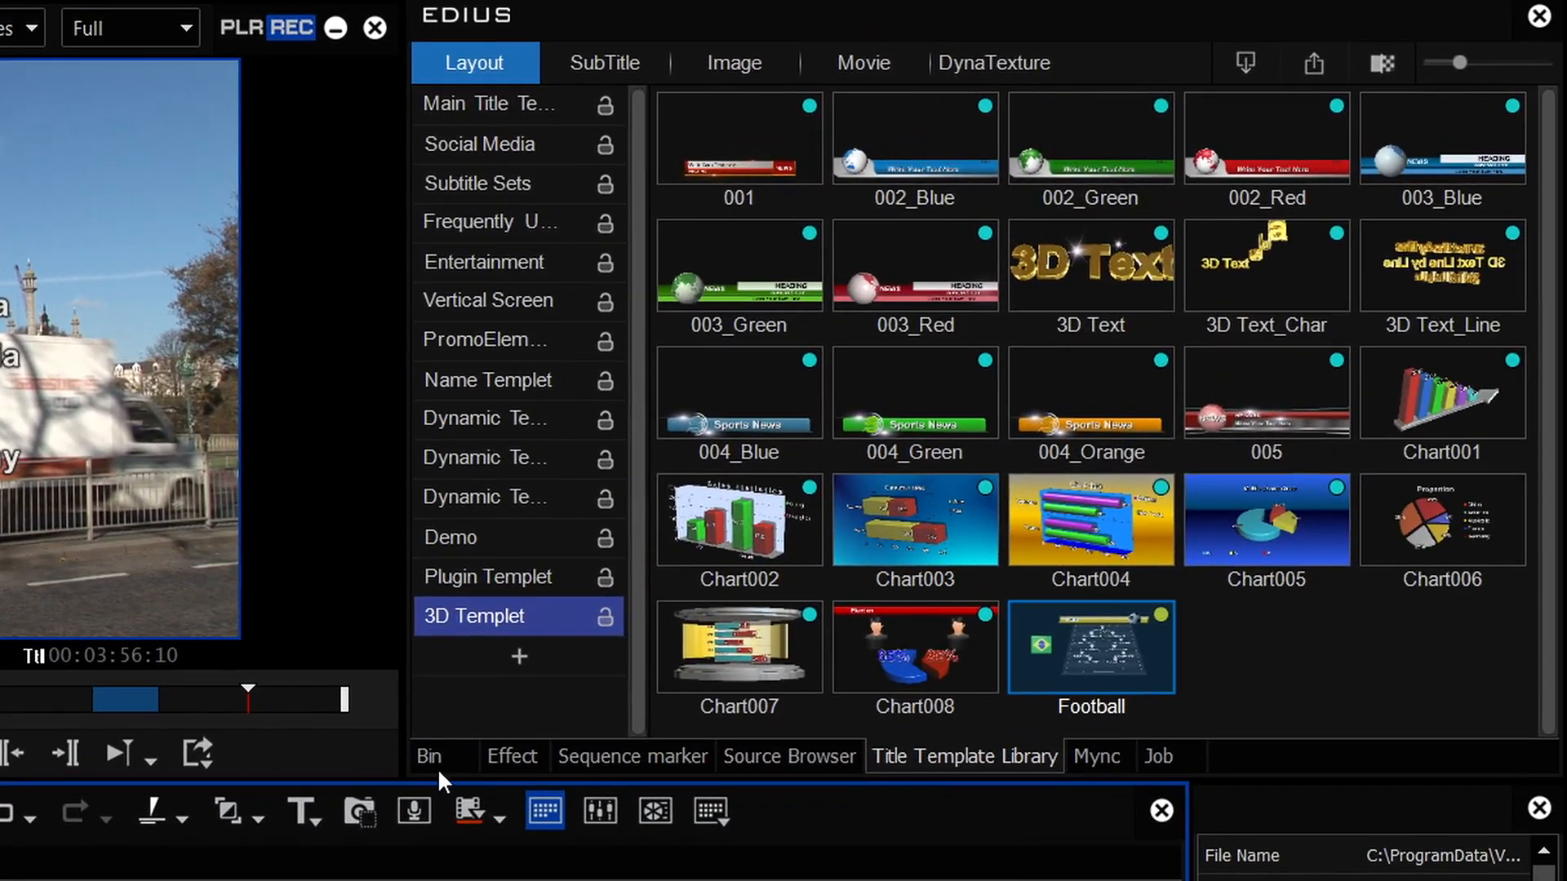
- Bring up the Bin with the 24p folder's clips and widen its window to show more of the clip list
click(807, 664)
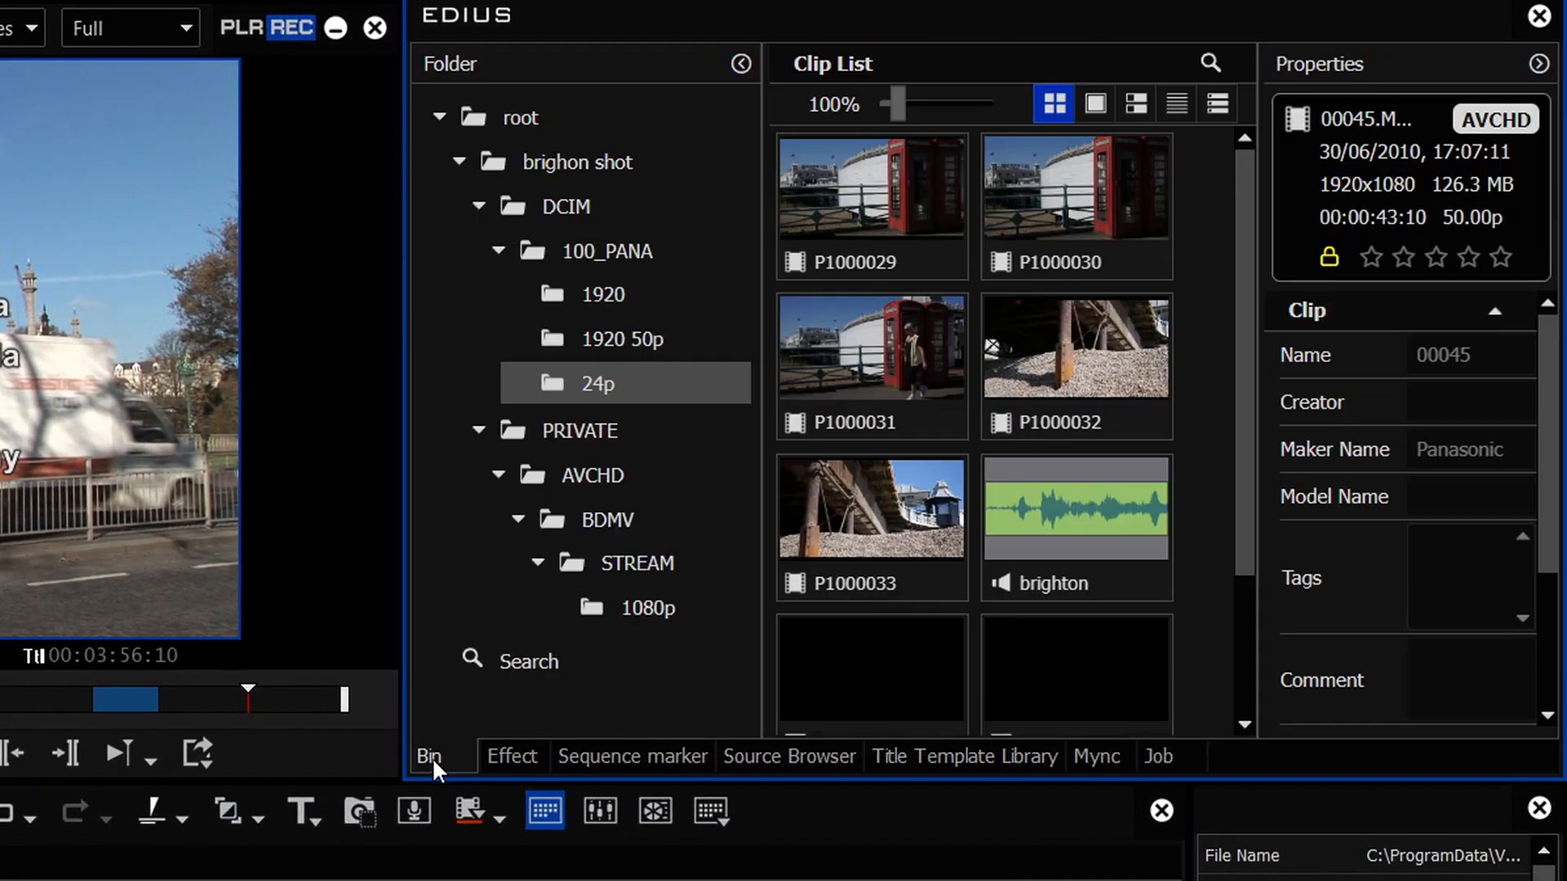
click(1103, 754)
click(429, 756)
drag(405, 433, 126, 435)
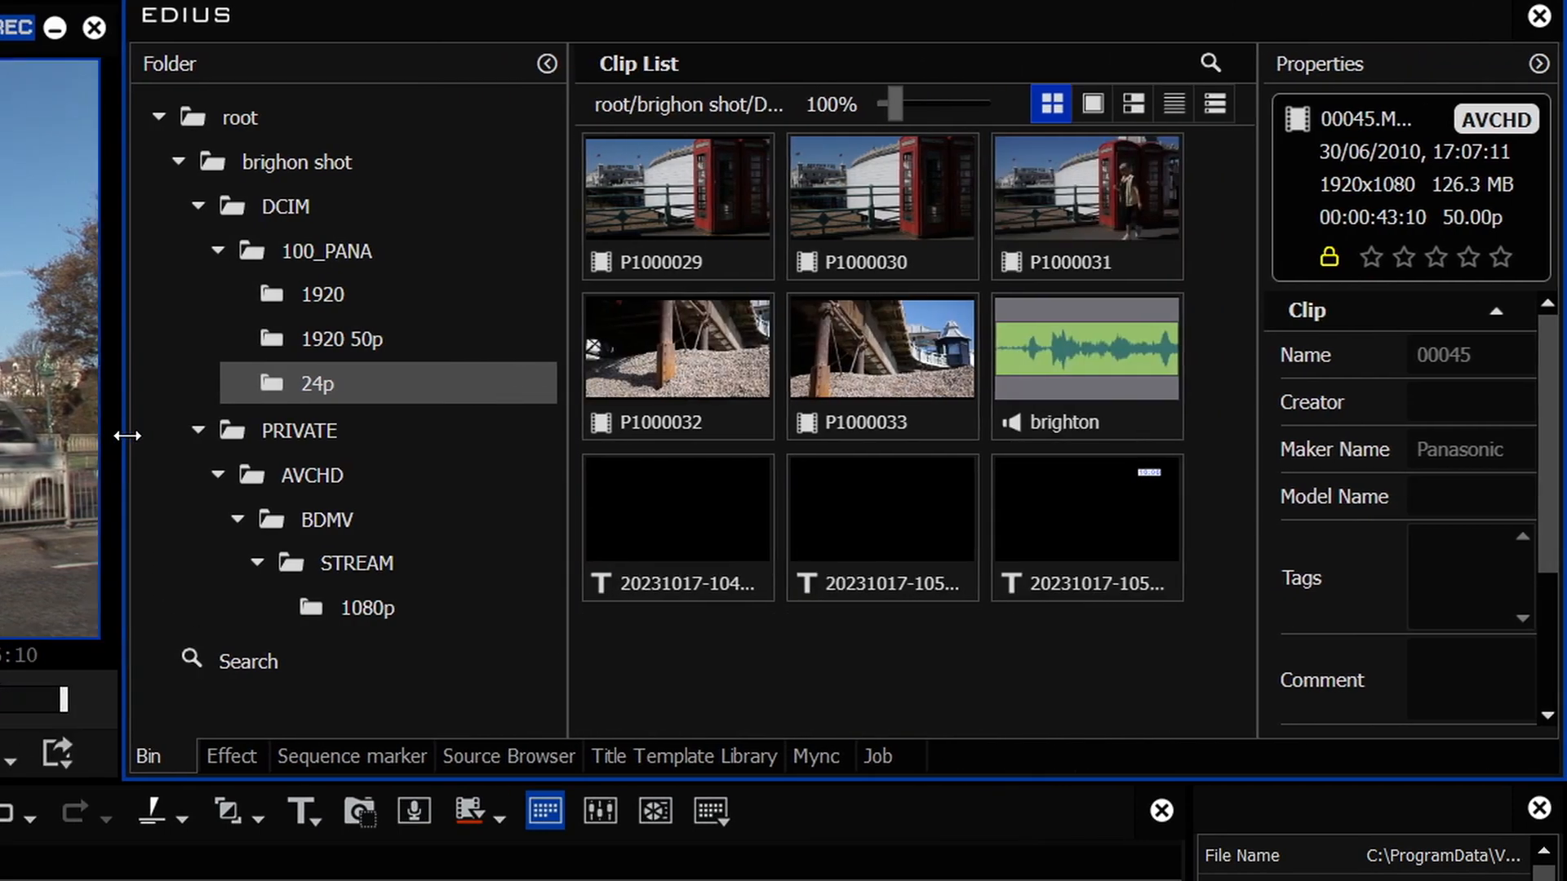
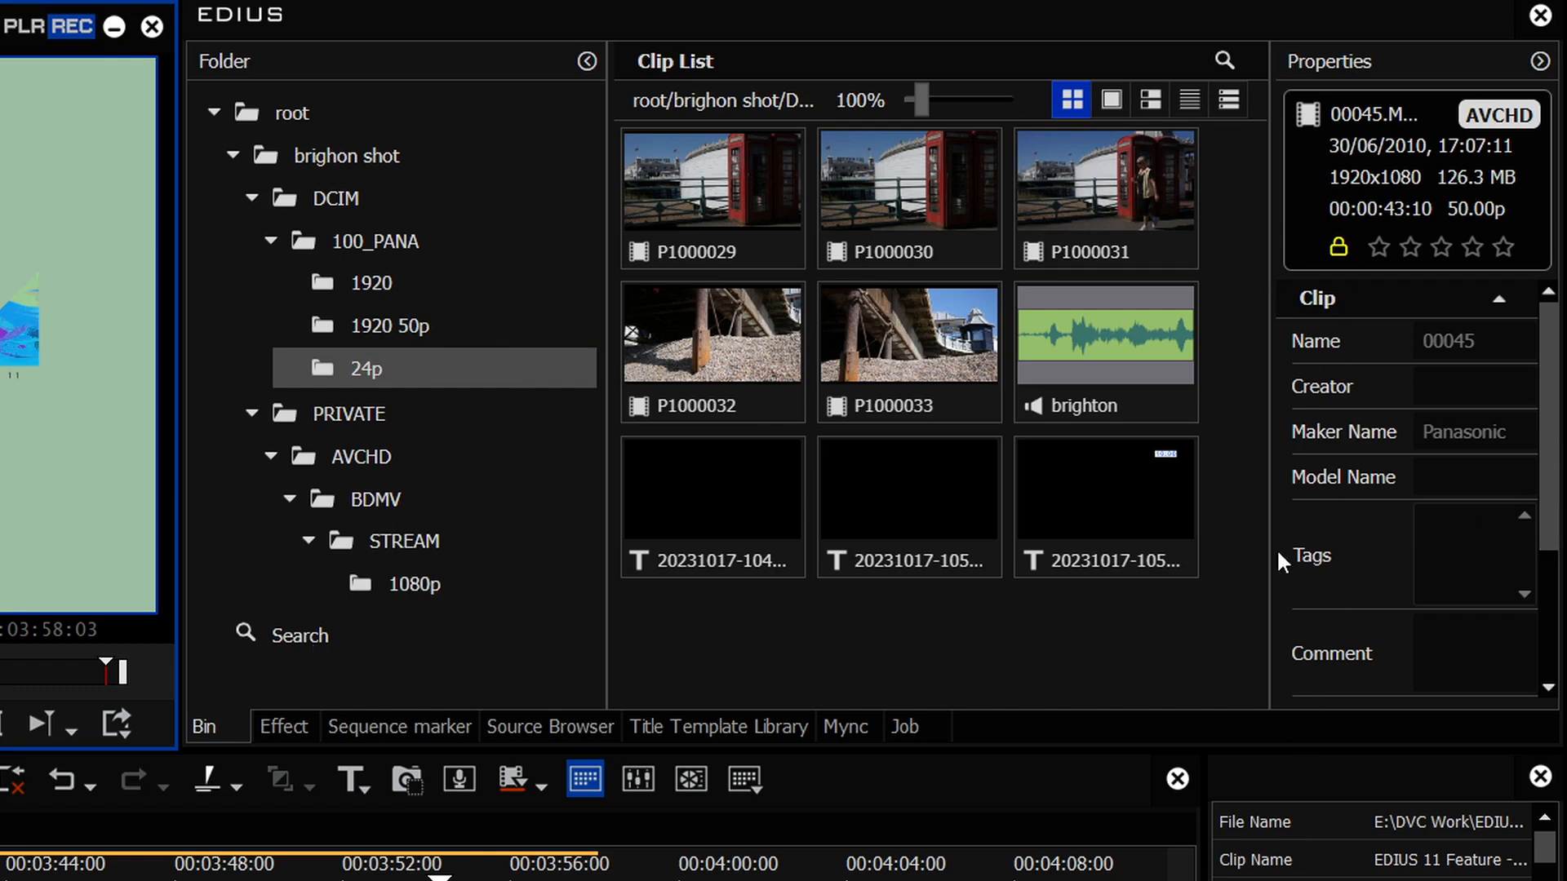
- Unlock the properties of clip P1000029 in the Bin and set its clip color to yellow
click(909, 187)
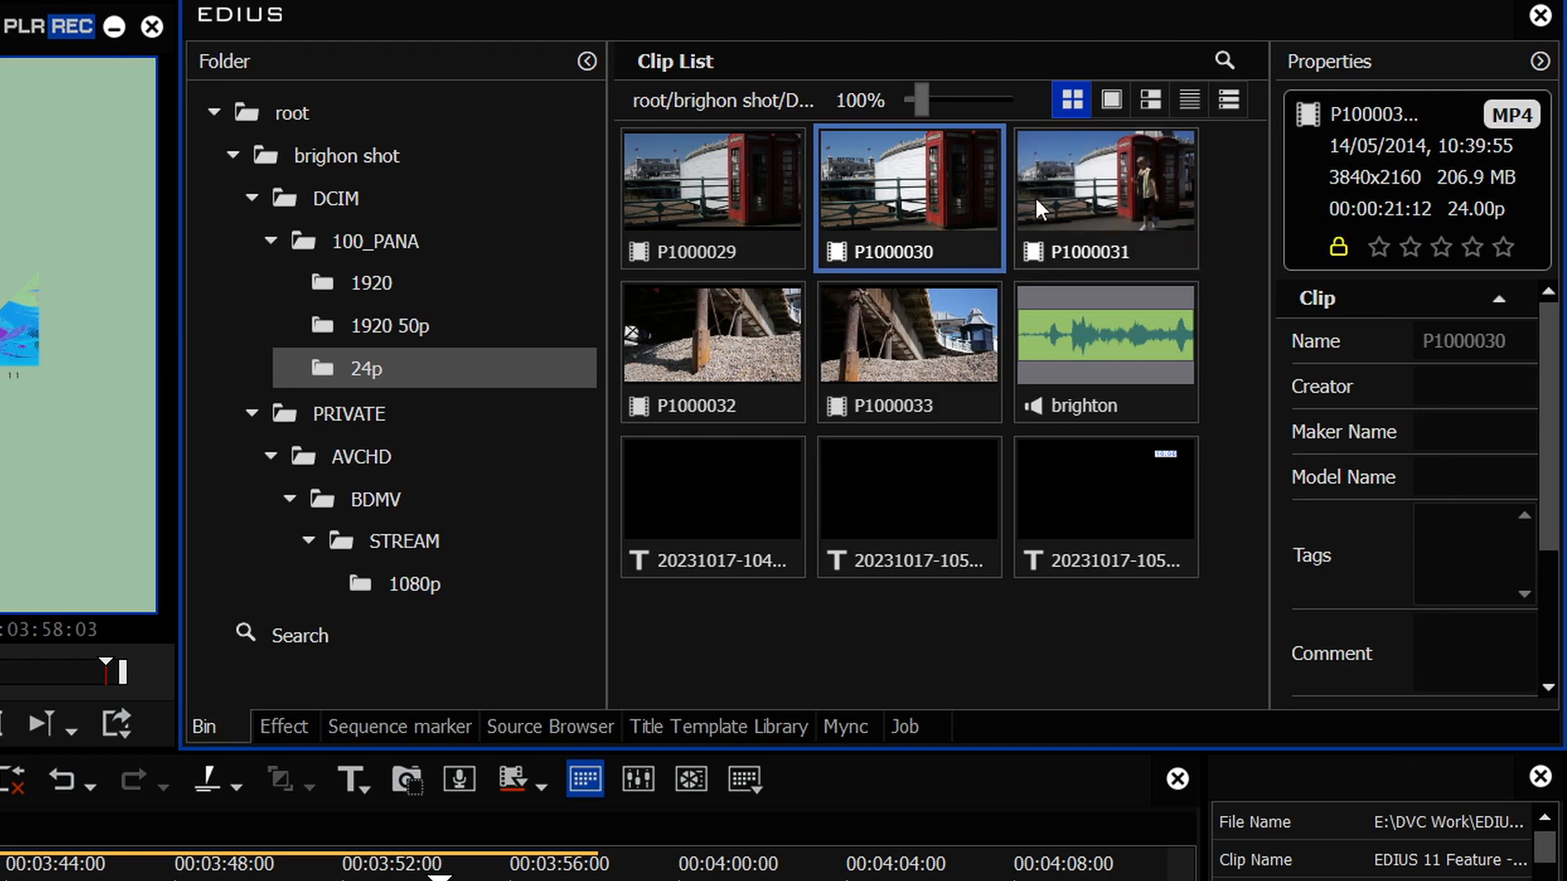
drag(1545, 510, 1538, 679)
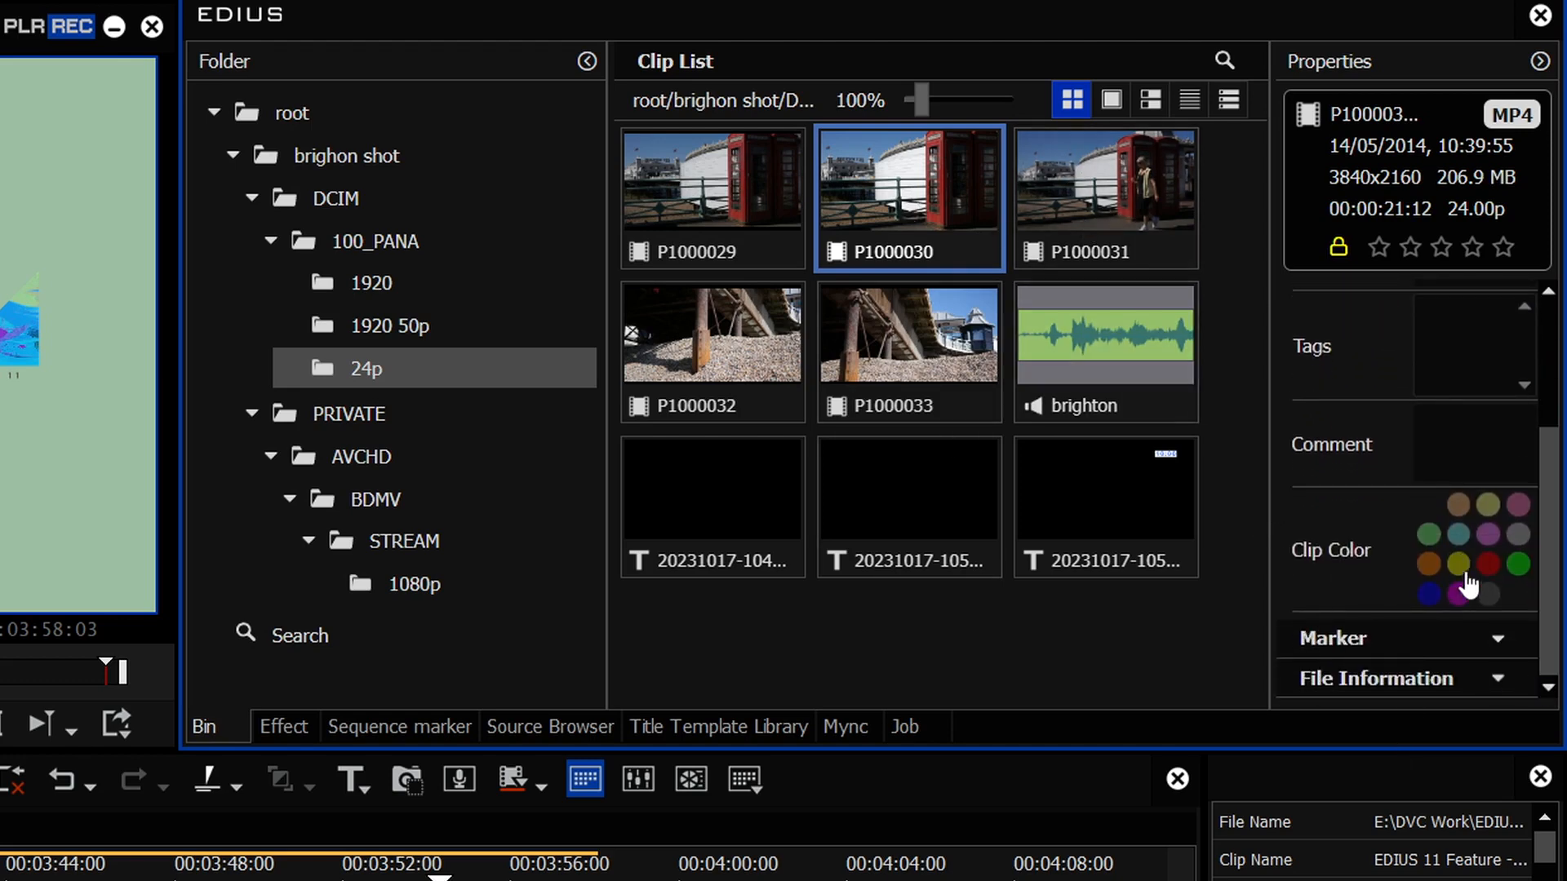
key(Left)
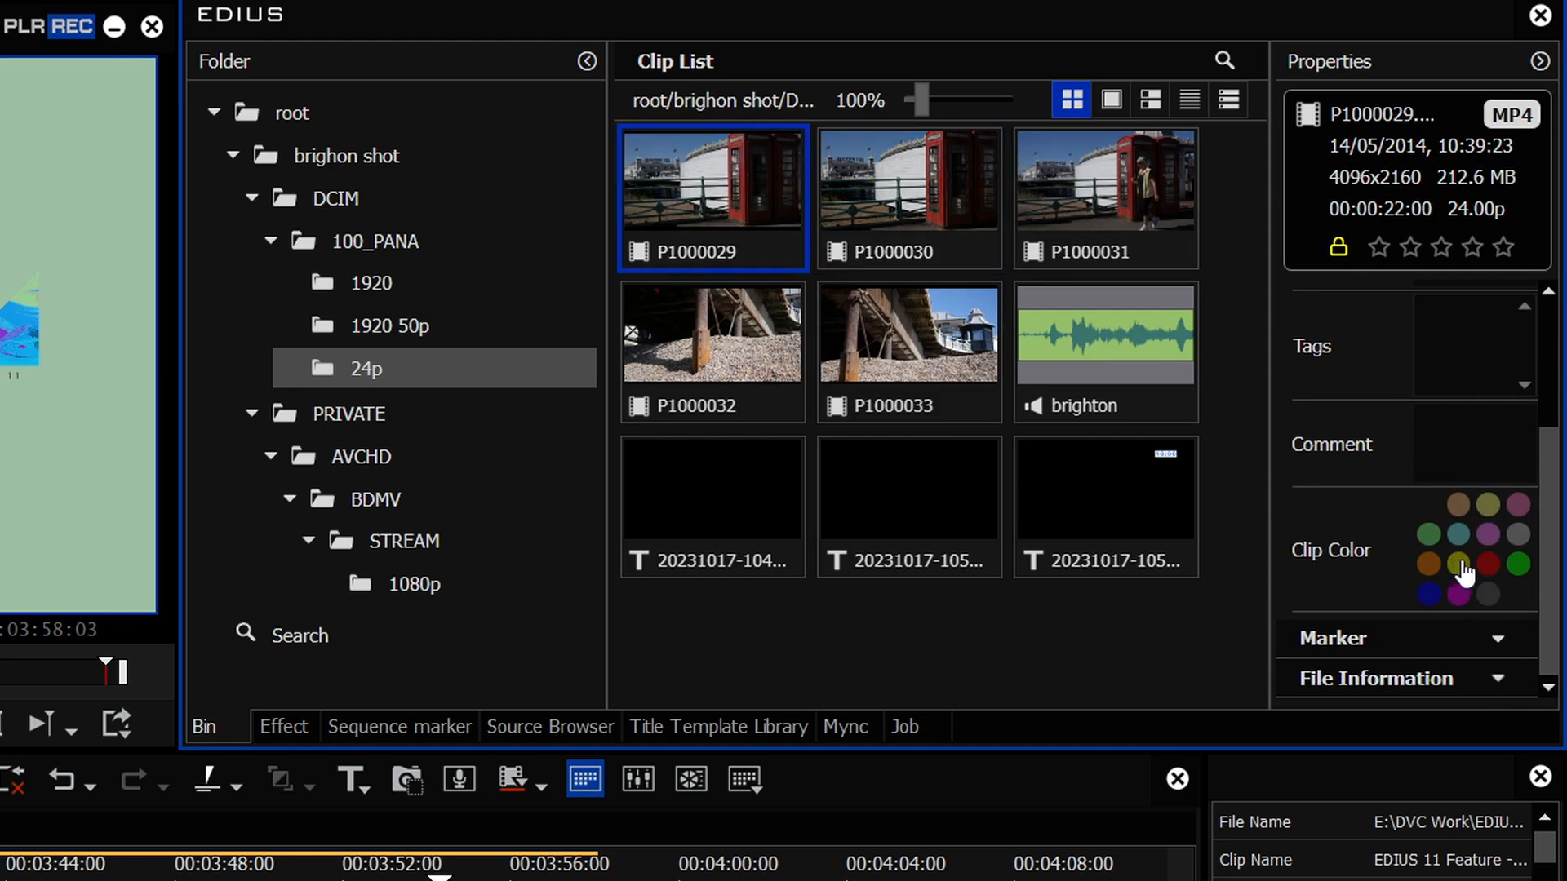
click(1332, 248)
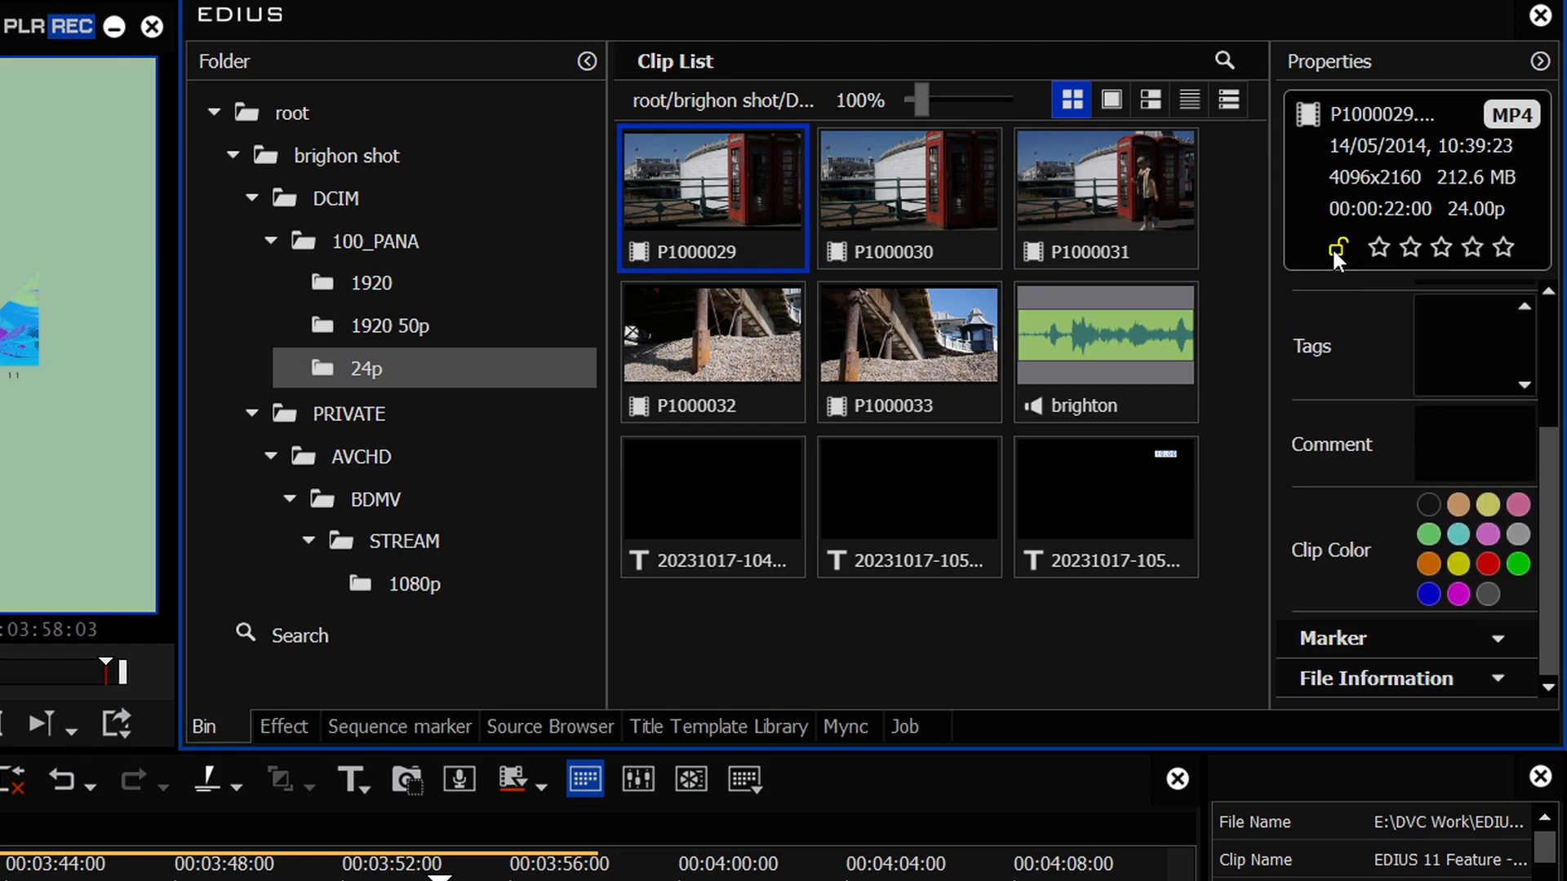
click(1458, 564)
- Set the clip color of P1000030, P1000031, P1000033 and the brighton audio clip to green together
drag(1248, 207, 951, 390)
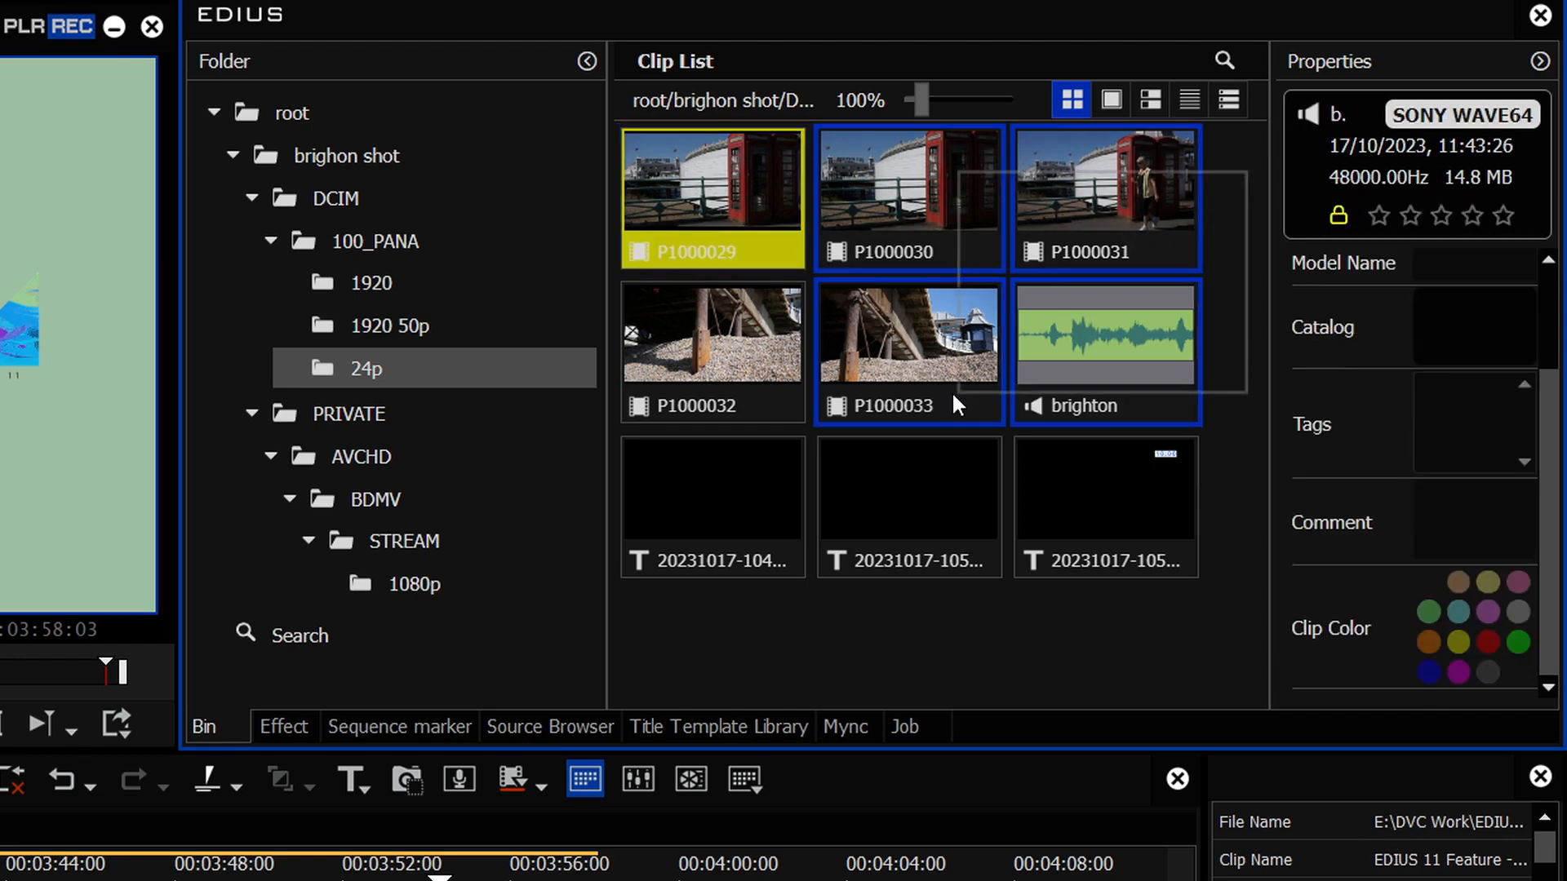
click(1518, 641)
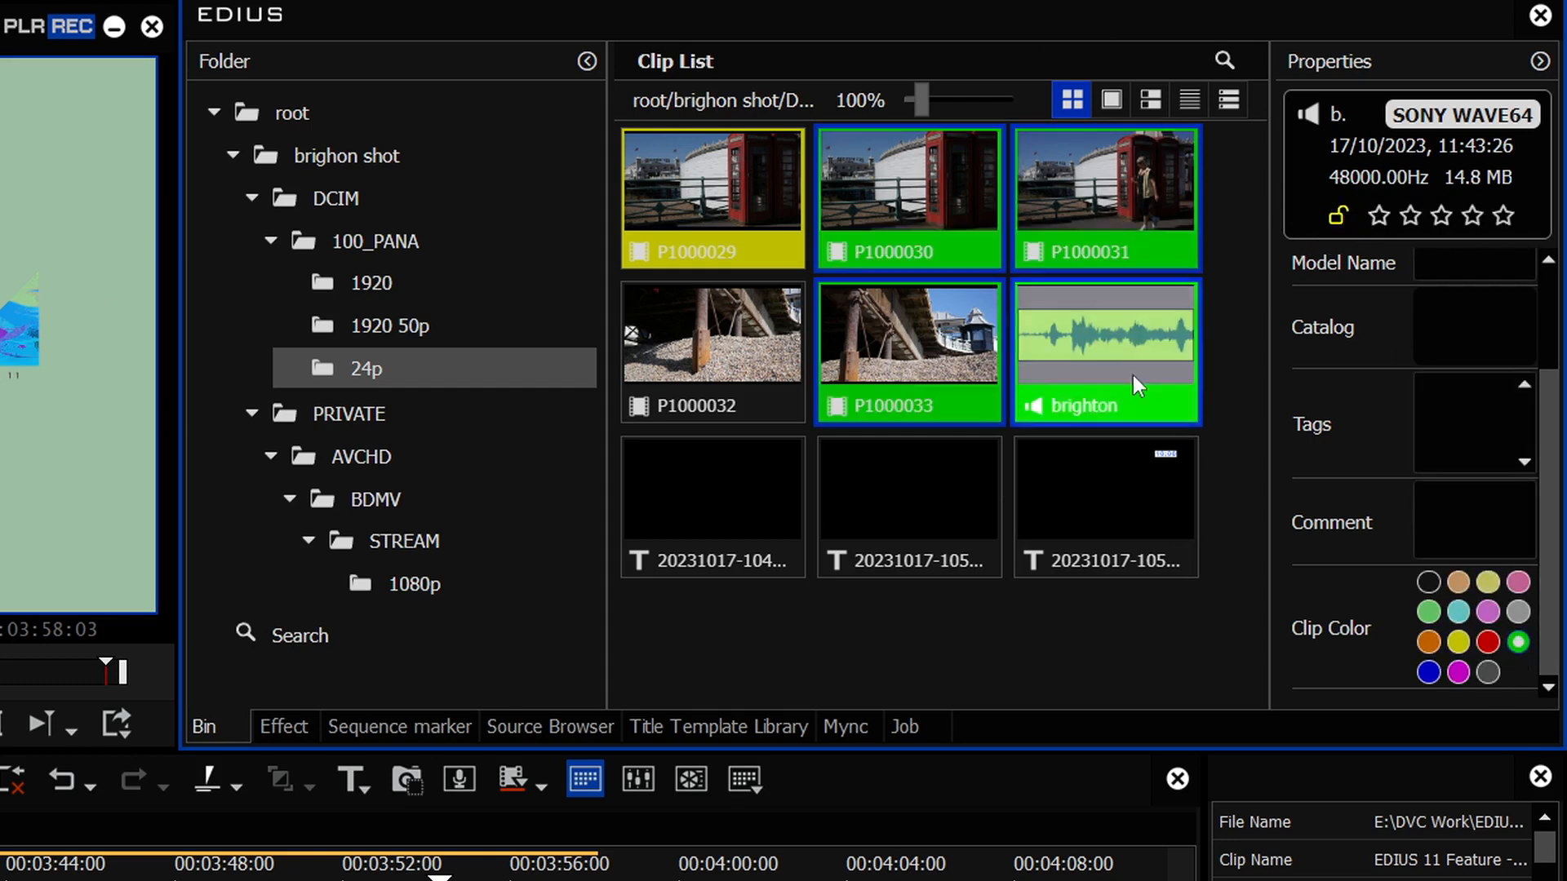
click(766, 359)
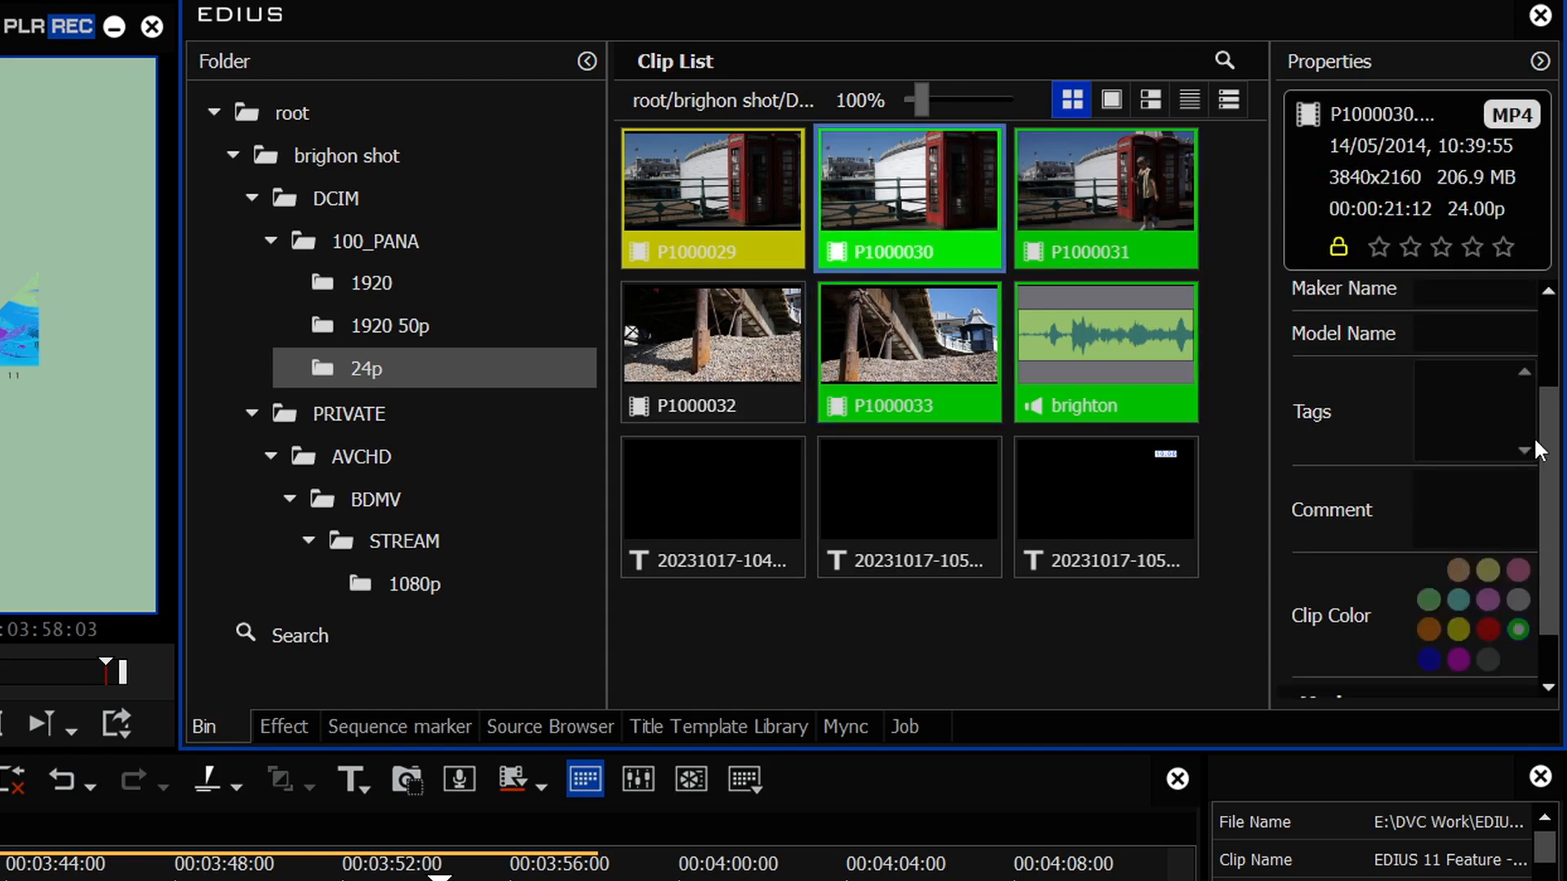
- Expand the Marker section in the properties of clip P1000030
drag(1544, 462, 1546, 549)
click(1494, 638)
scroll(1540, 636, down, 1)
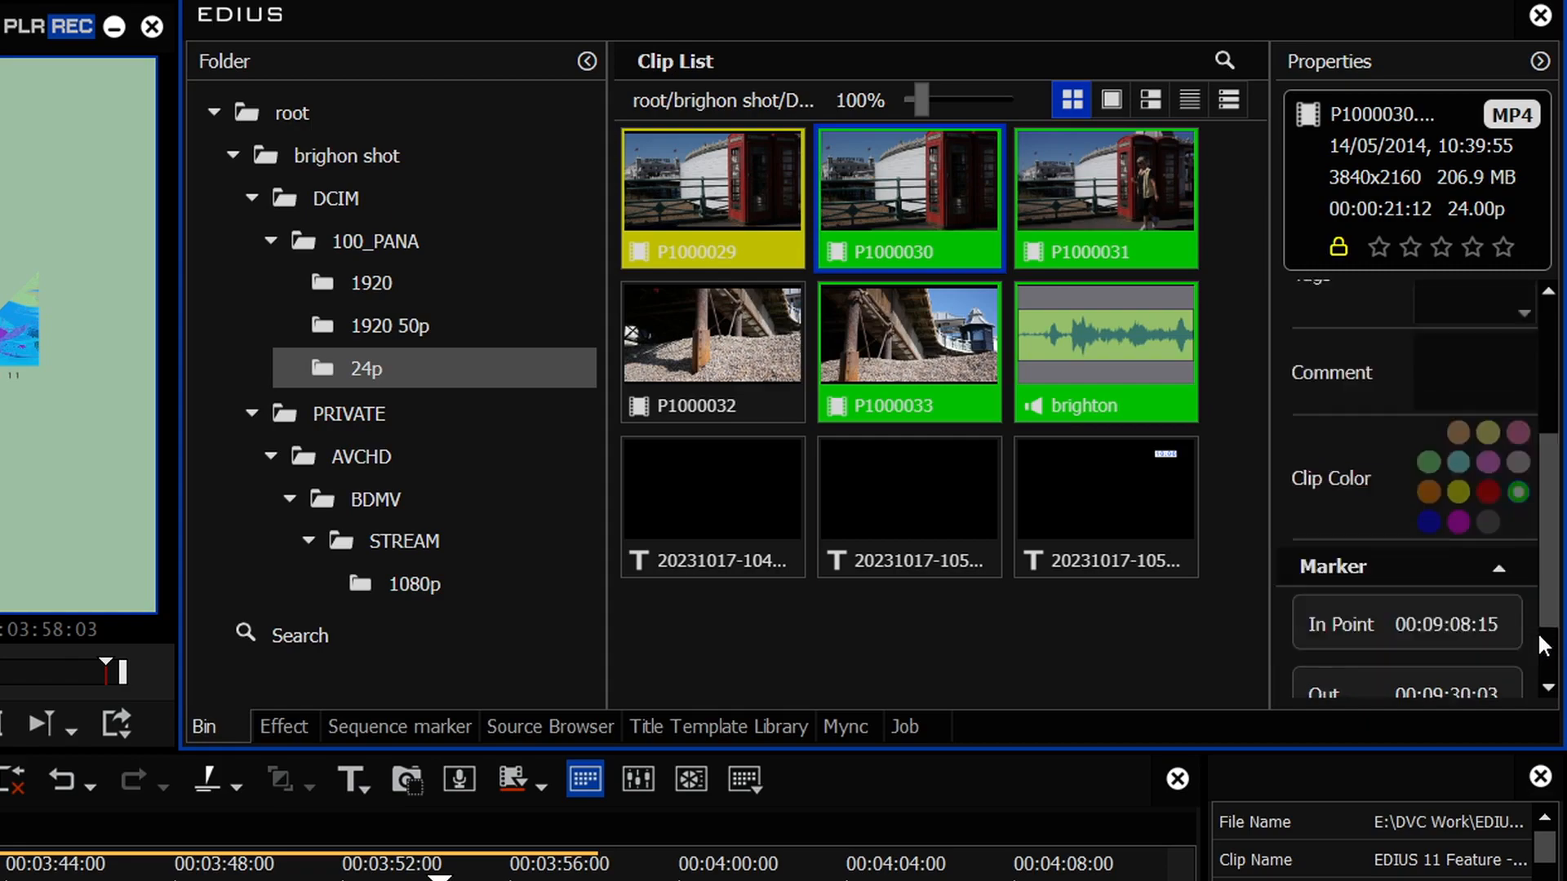
scroll(1537, 631, down, 2)
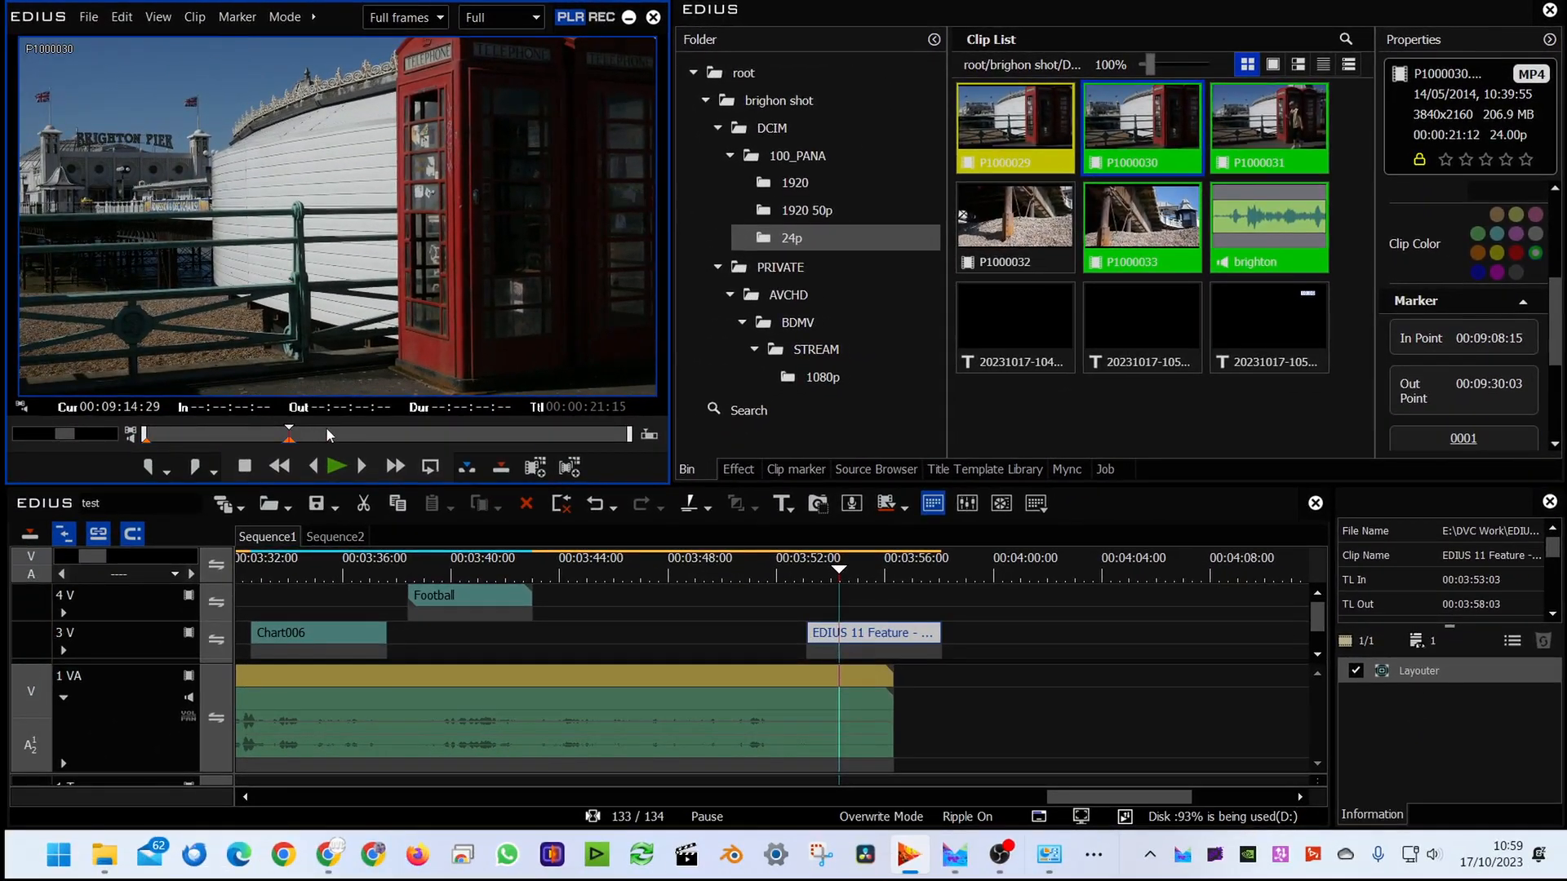
- Add two clip markers to P1000030 in the player, at 00:09:19:11 and 00:09:23:02
click(389, 434)
key(v)
click(468, 434)
key(v)
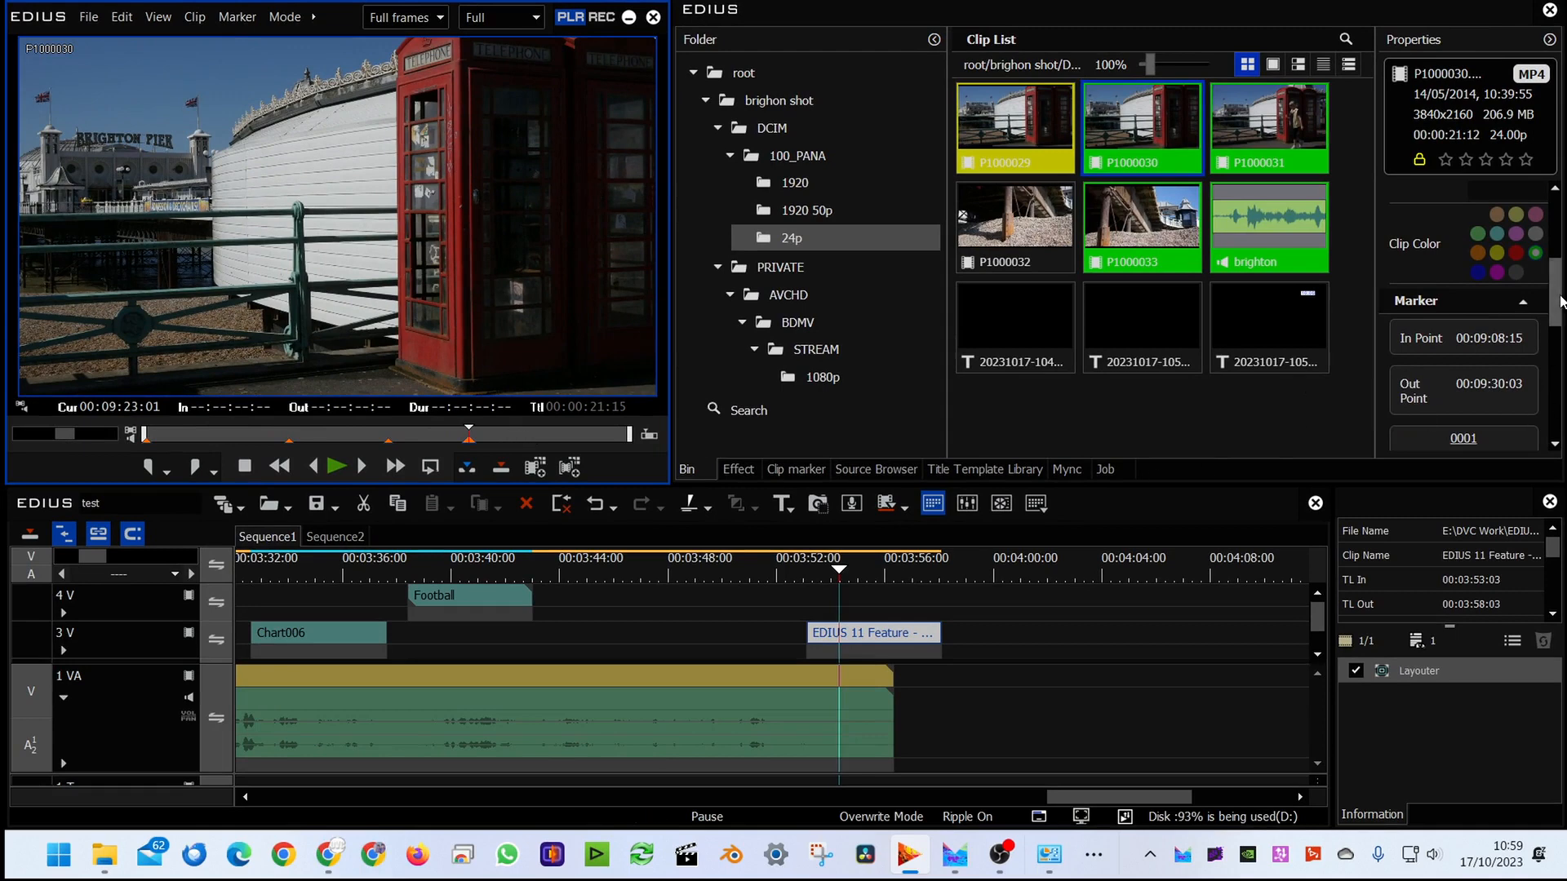
- Unlock the properties of P1000030 and color its marker 0003 red
scroll(1531, 399, down, 5)
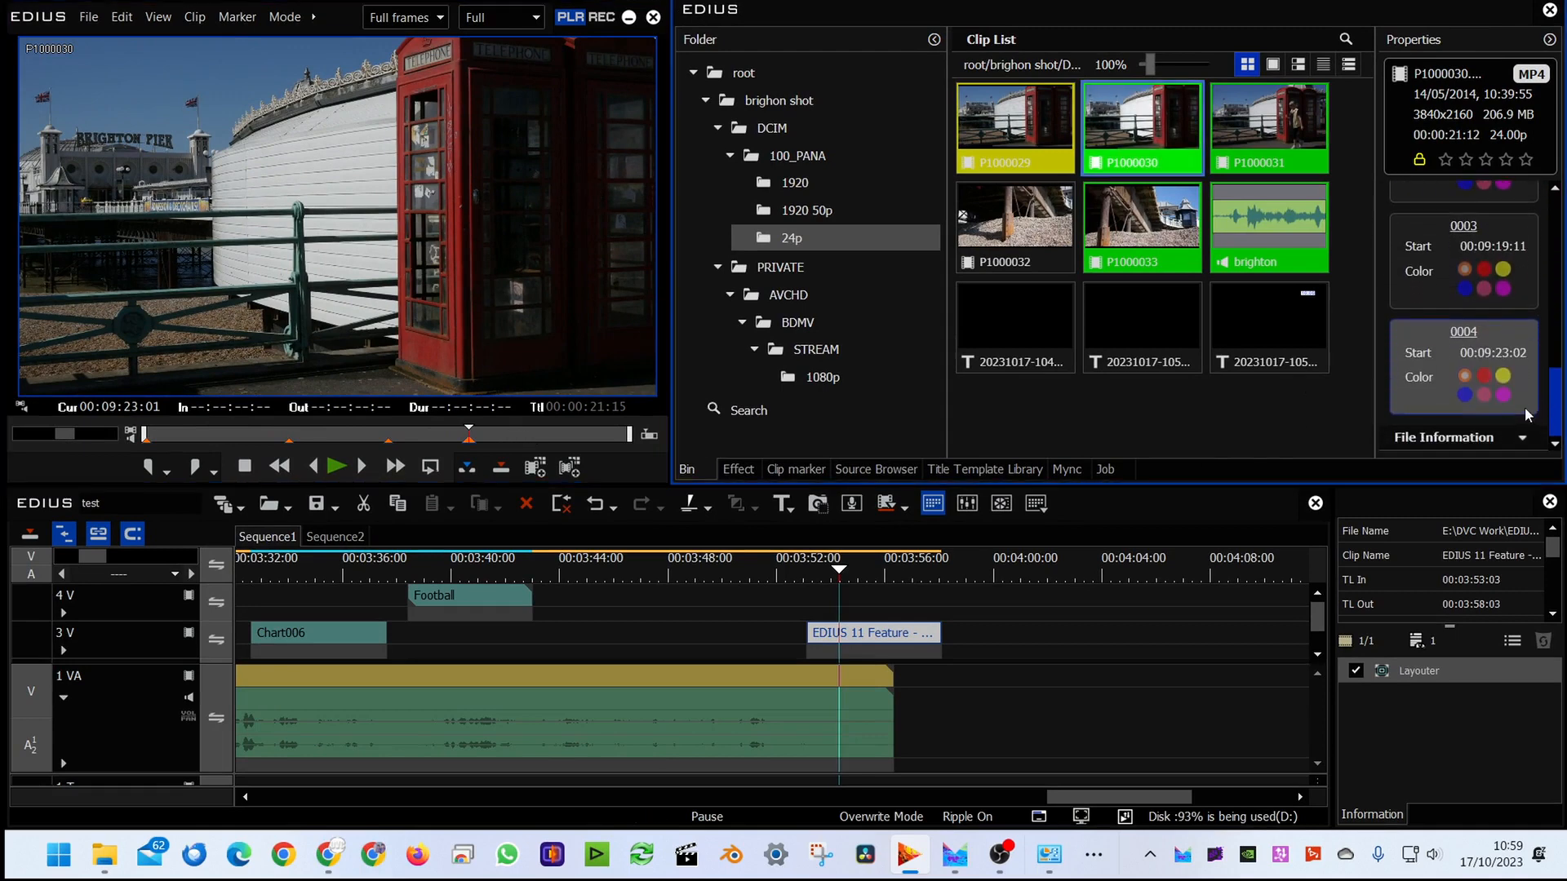
click(1419, 159)
click(1484, 323)
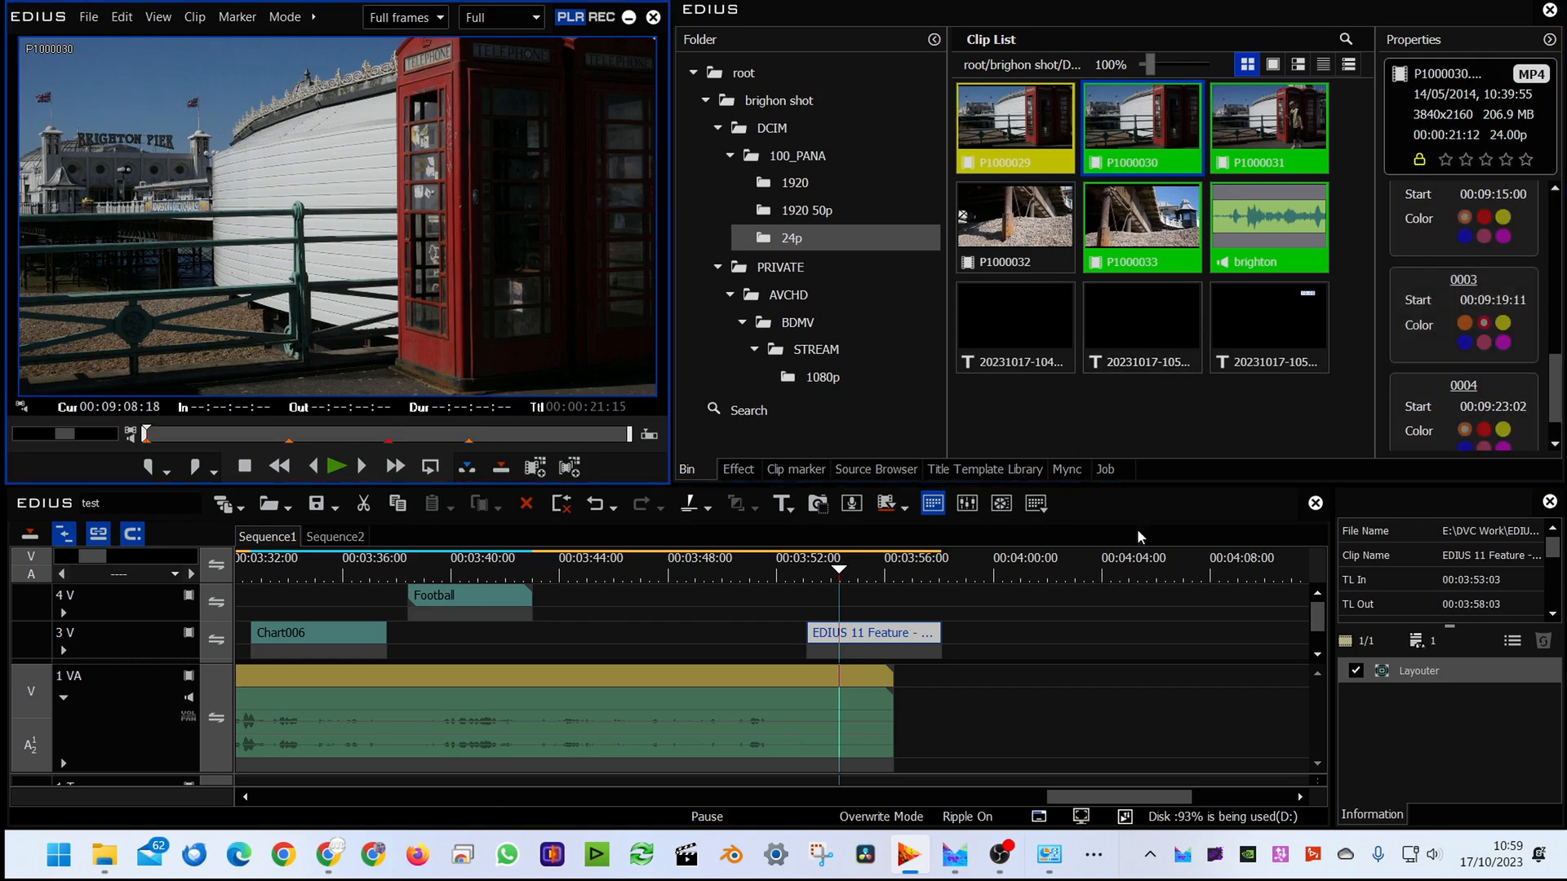
- Unlock P1000030's properties again, color its marker 0004 blue and reload the clip in the player
click(1151, 132)
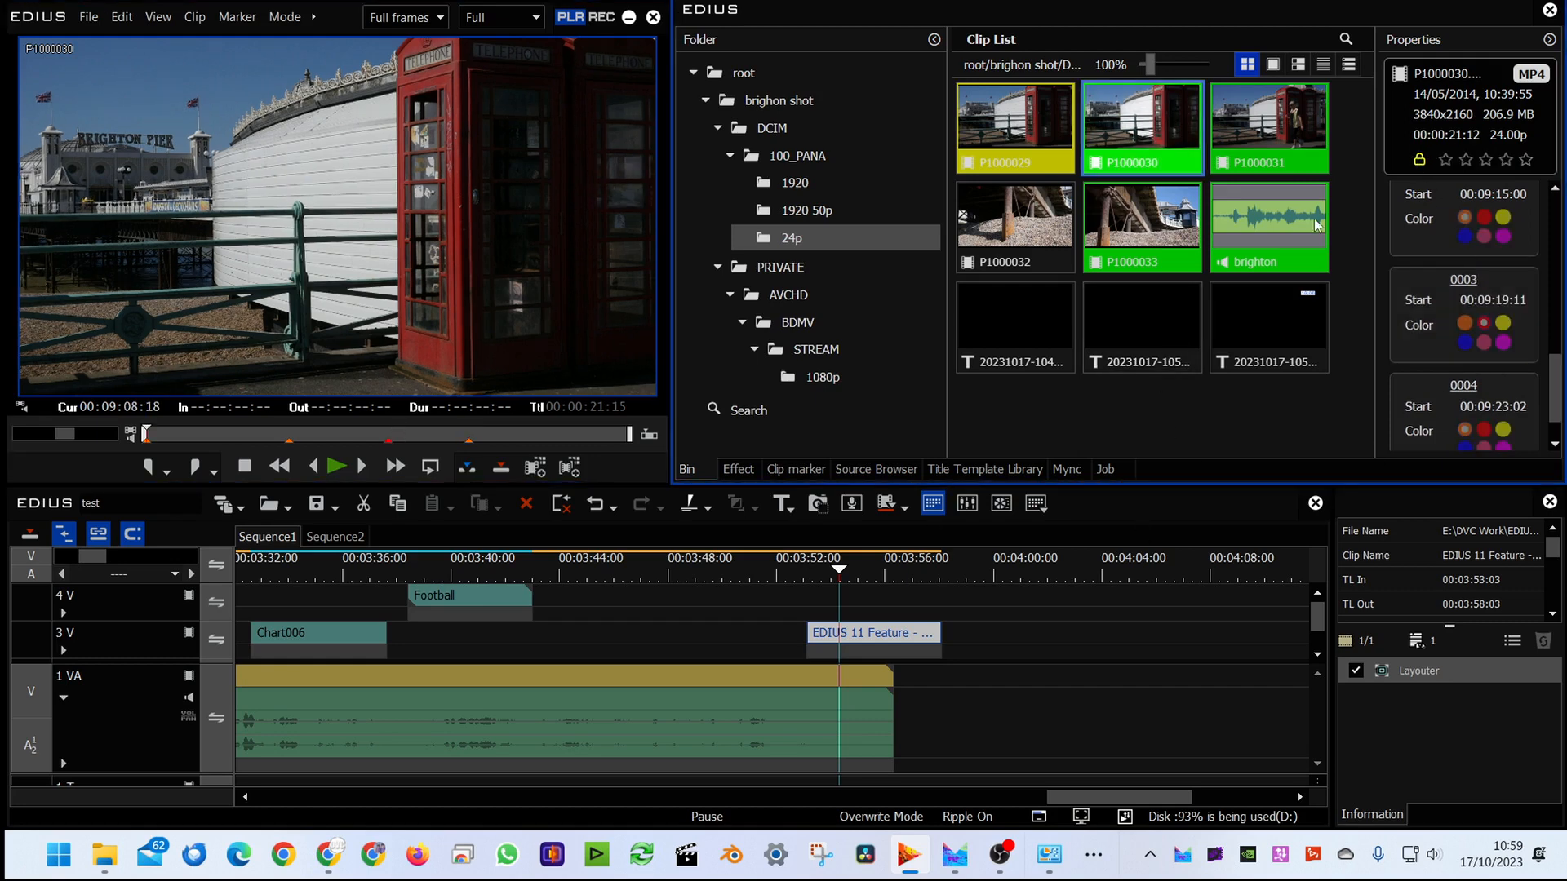
click(1420, 161)
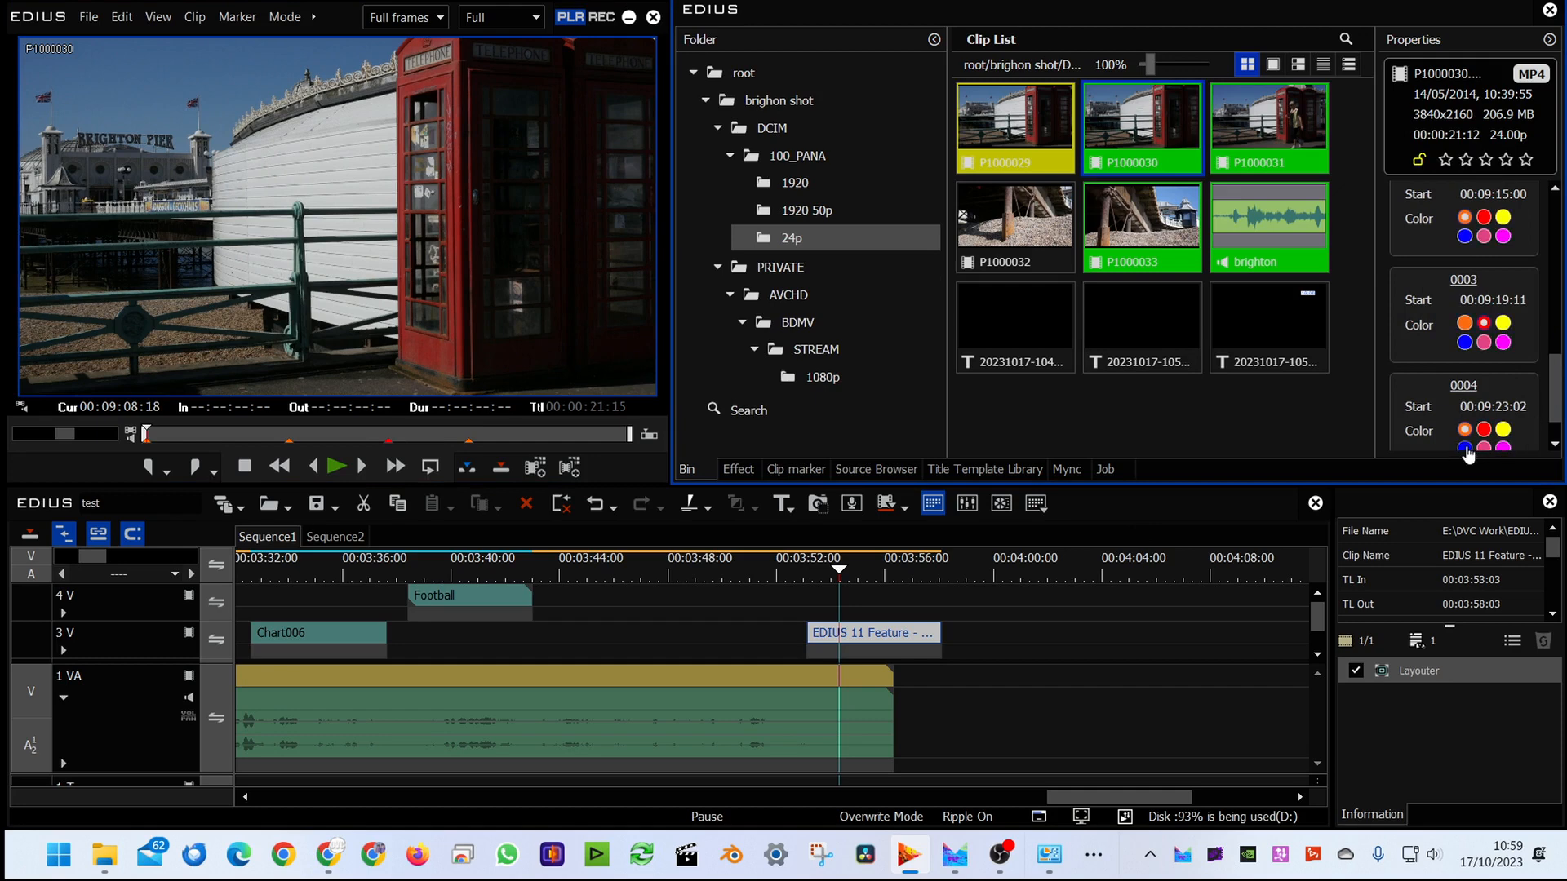
double_click(1128, 129)
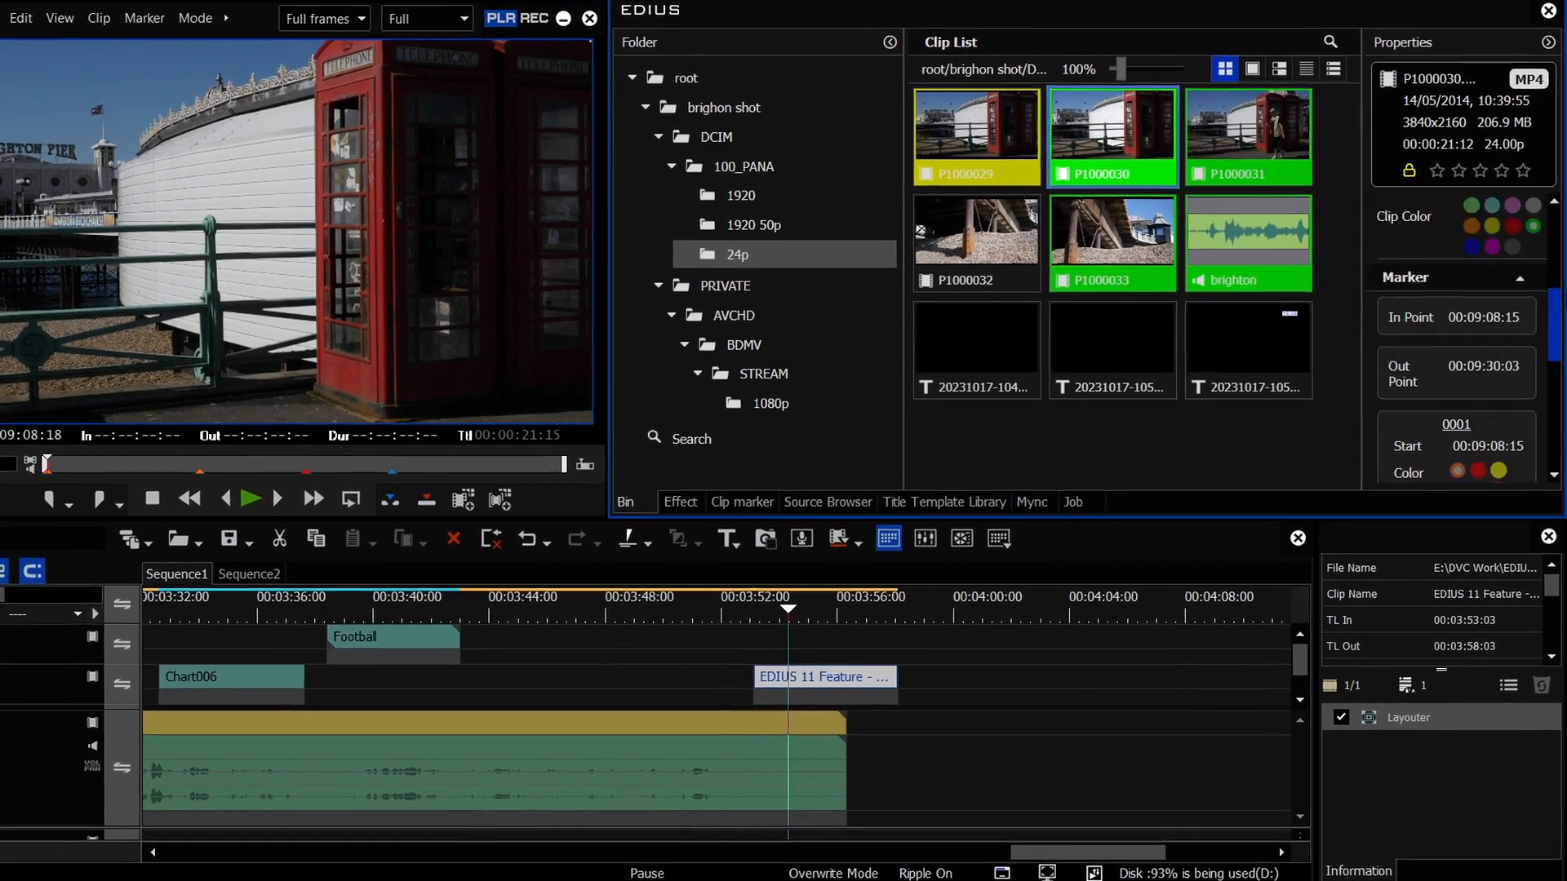
- Collapse the Bin's properties pane and set clip P1000032's color to Purple in its Clip Properties
drag(1553, 324, 1553, 245)
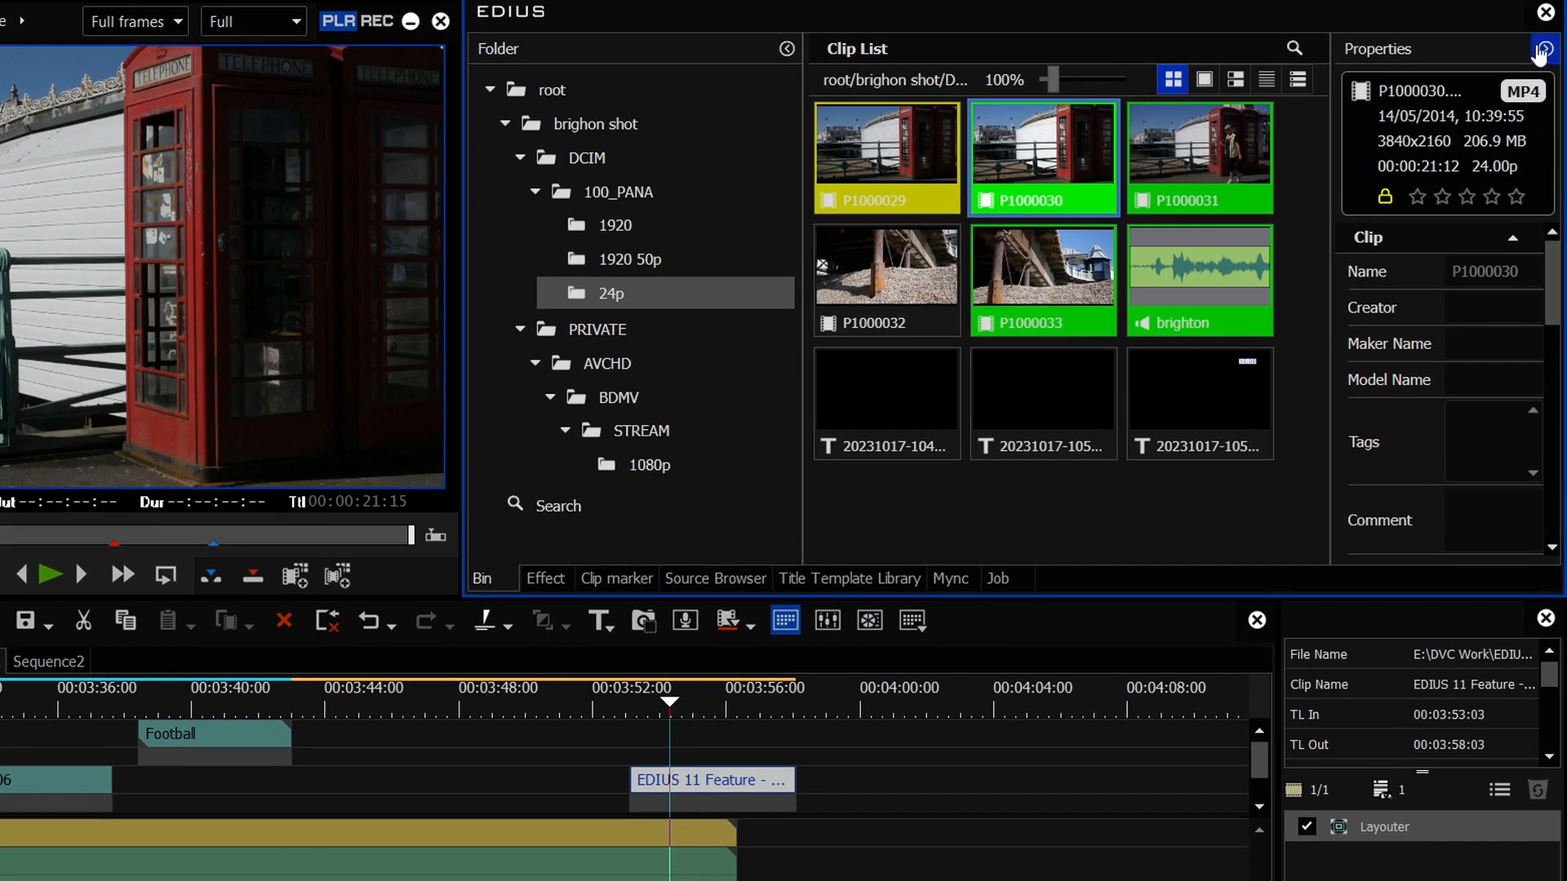
click(1546, 51)
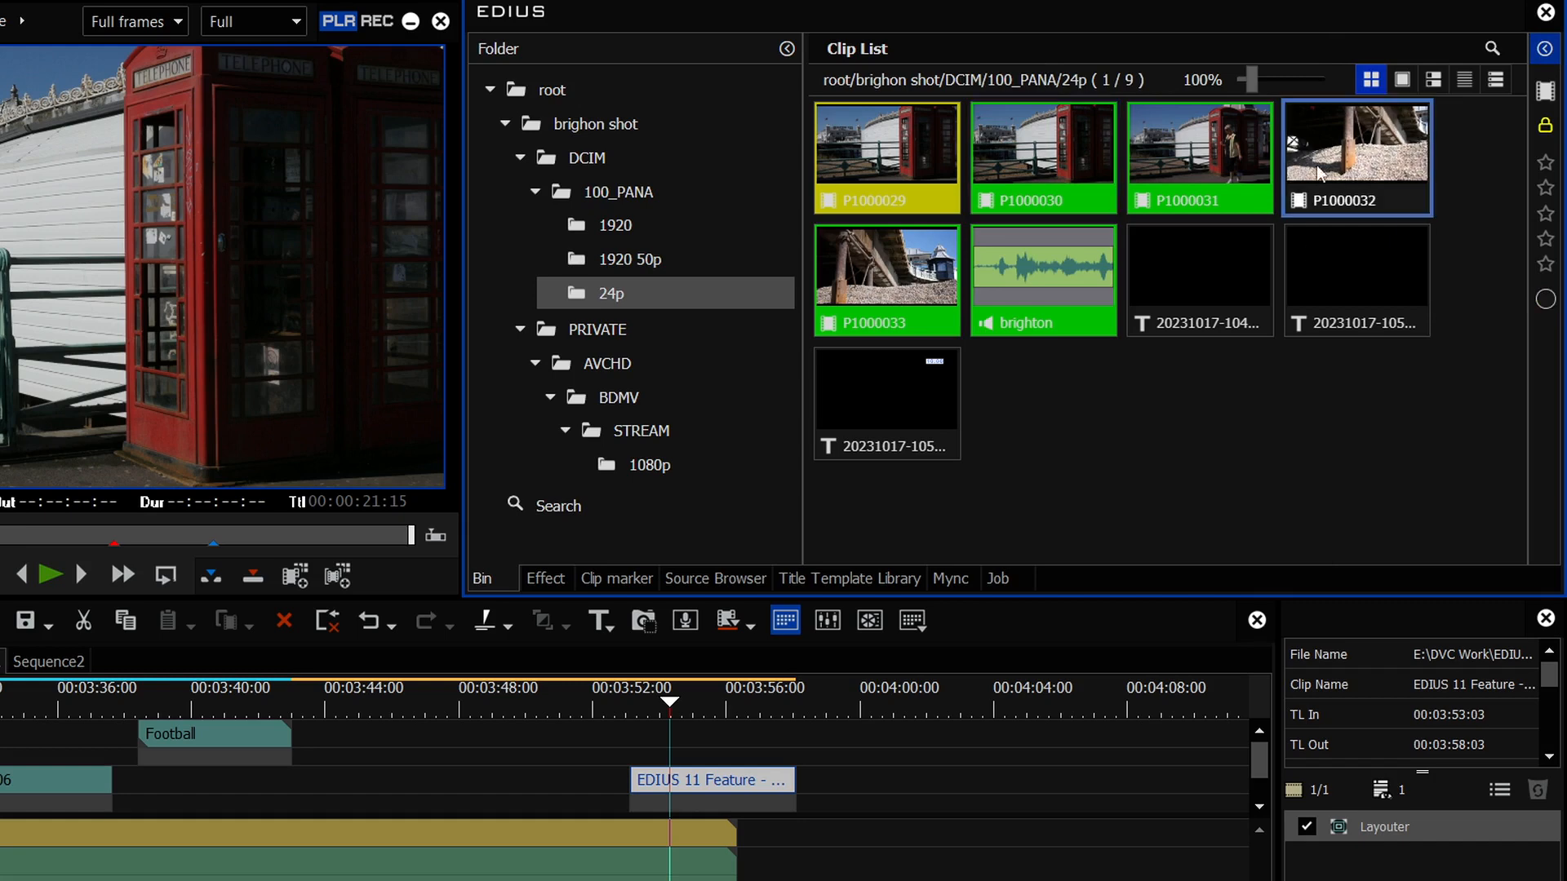
right_click(1345, 149)
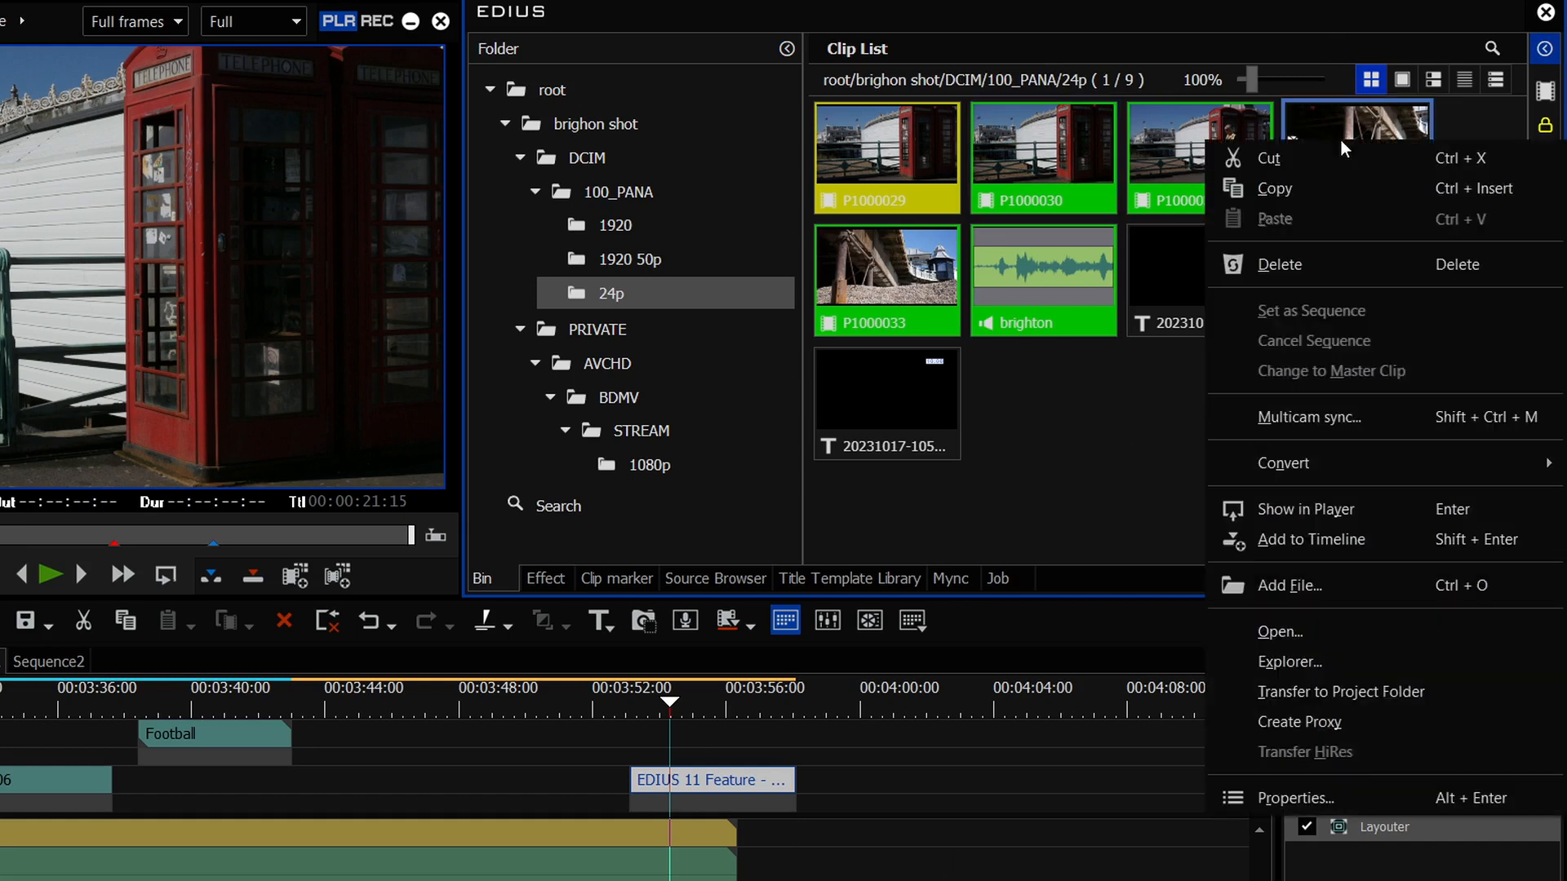
click(1361, 788)
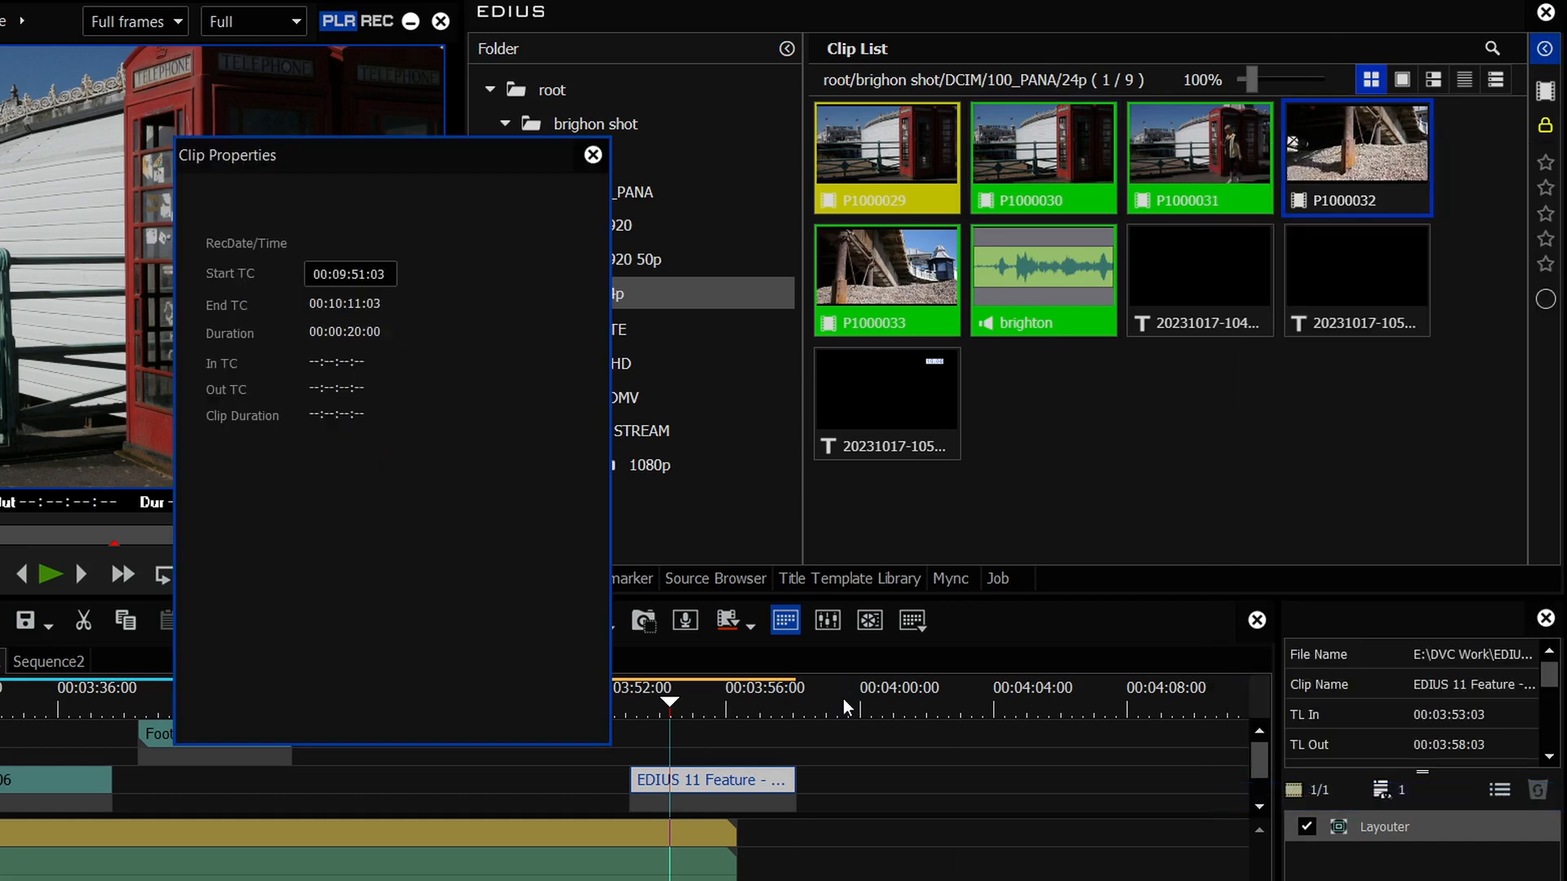
click(204, 200)
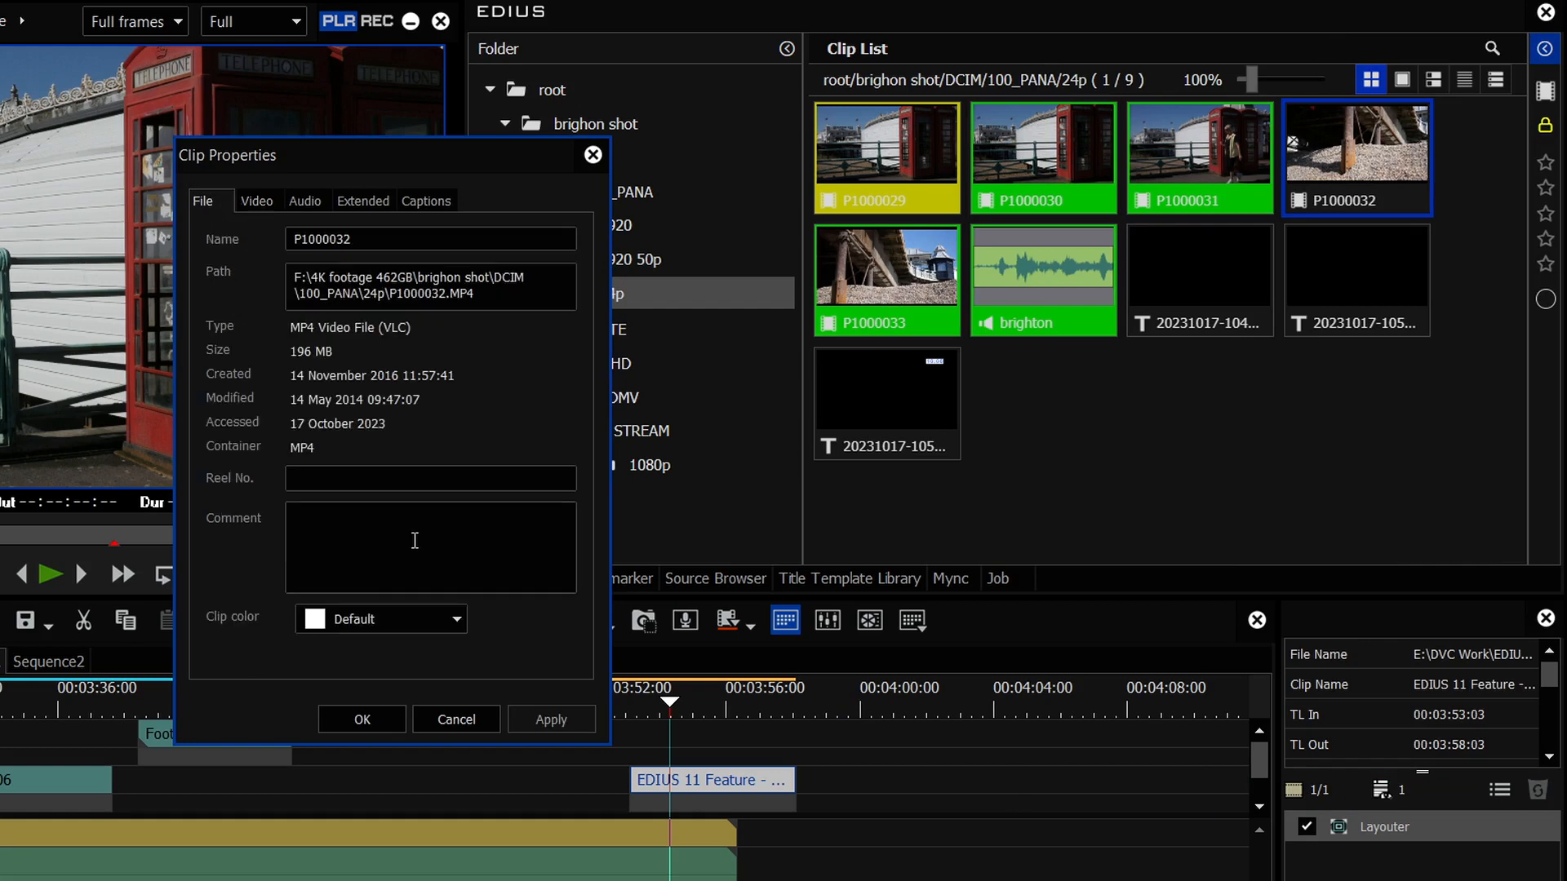
click(365, 620)
click(359, 535)
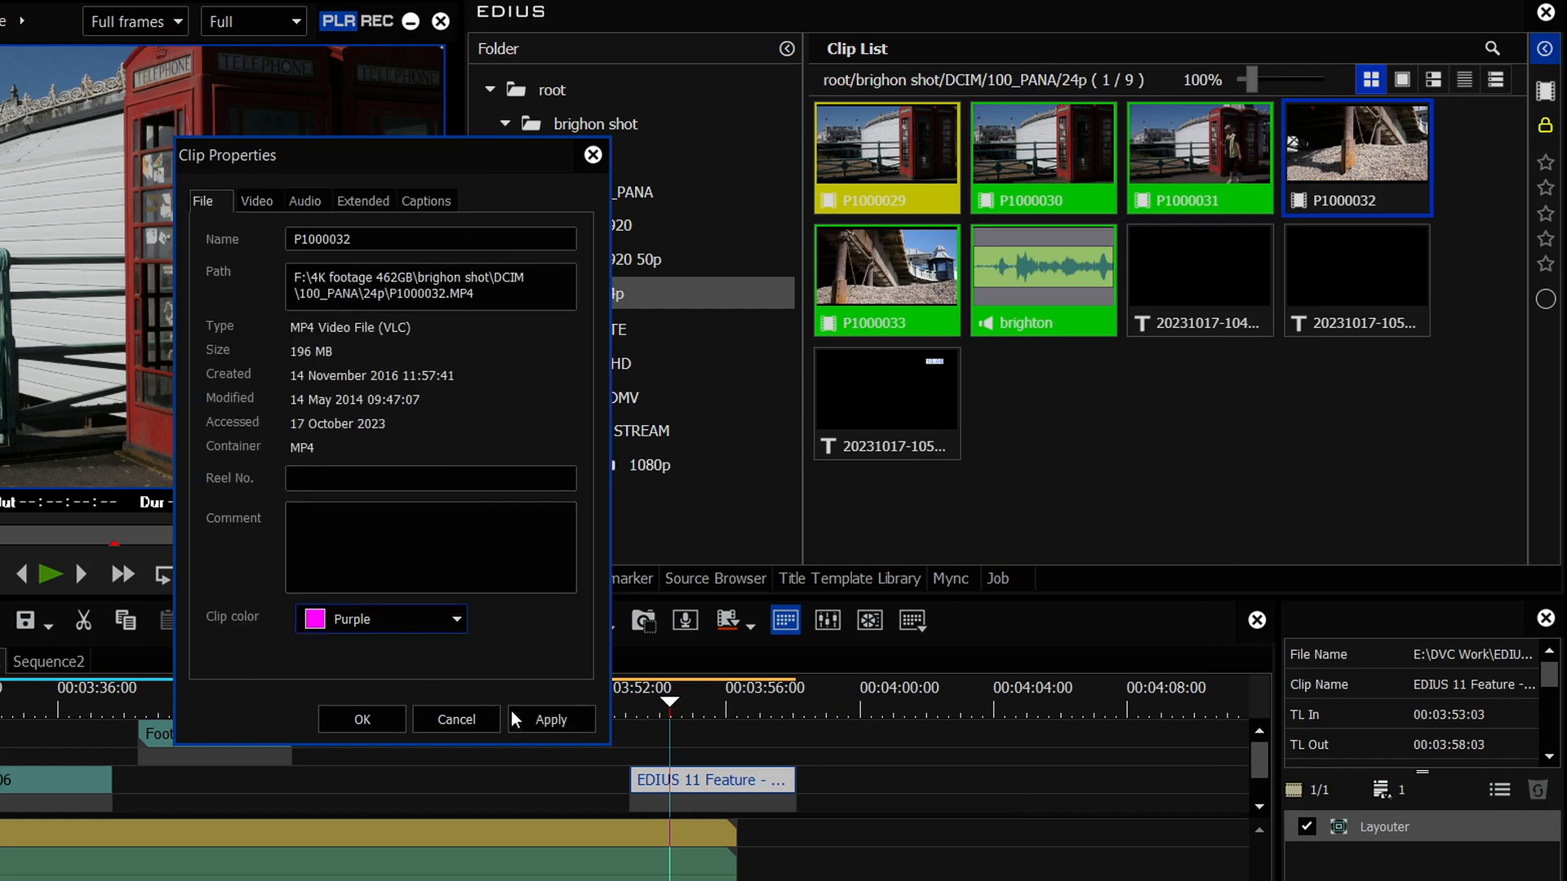
click(541, 720)
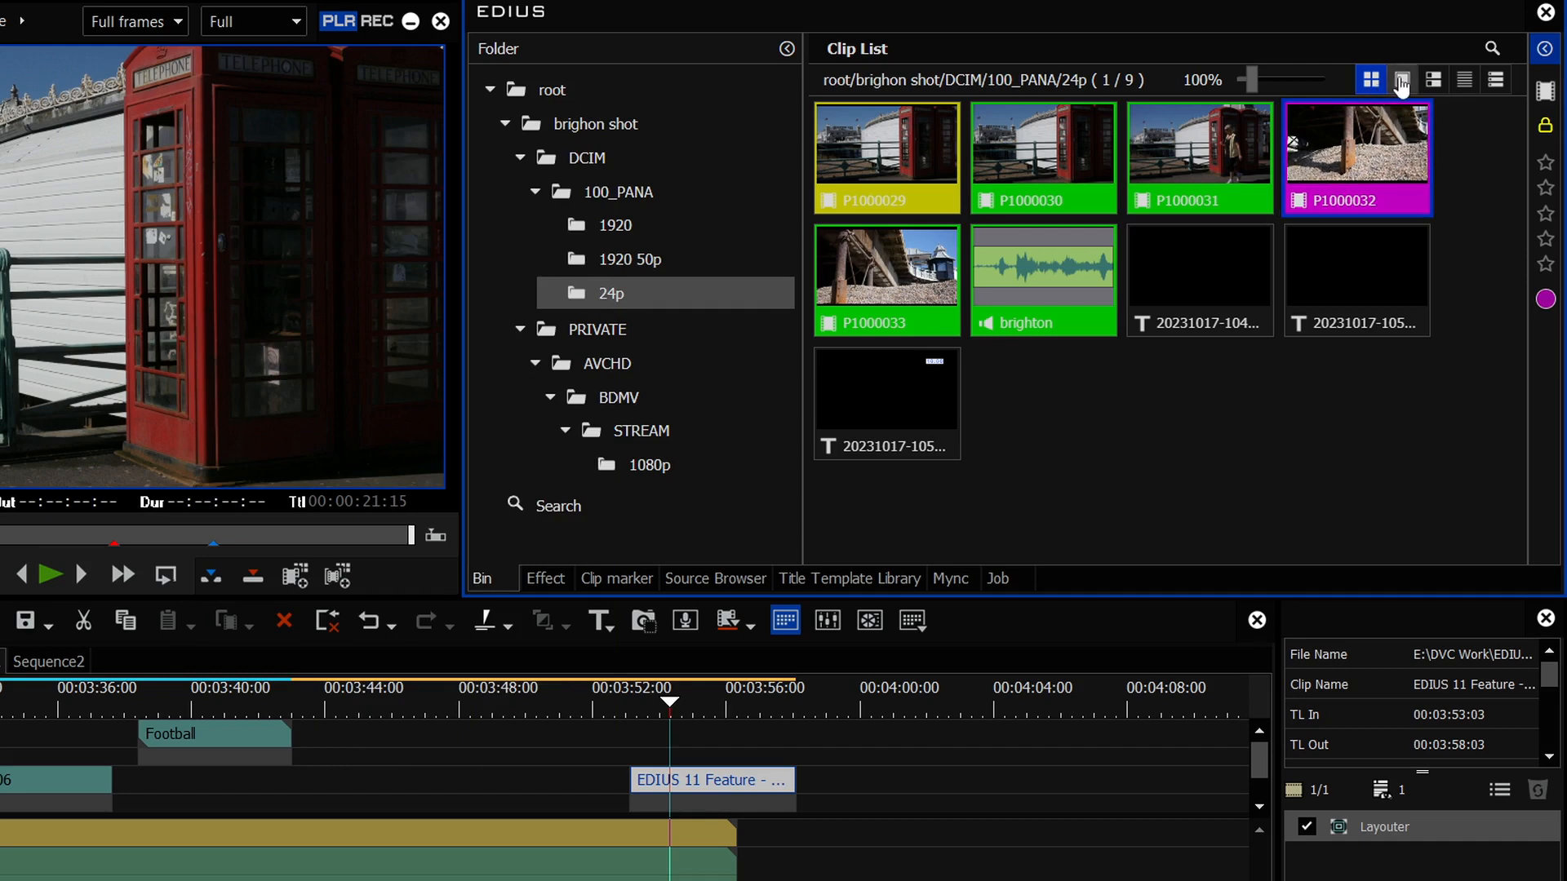
- Cycle the root folder's Clip List through its thumbnail, thumbnail-with-timecode and detail list views, ending on the tile view
click(1402, 81)
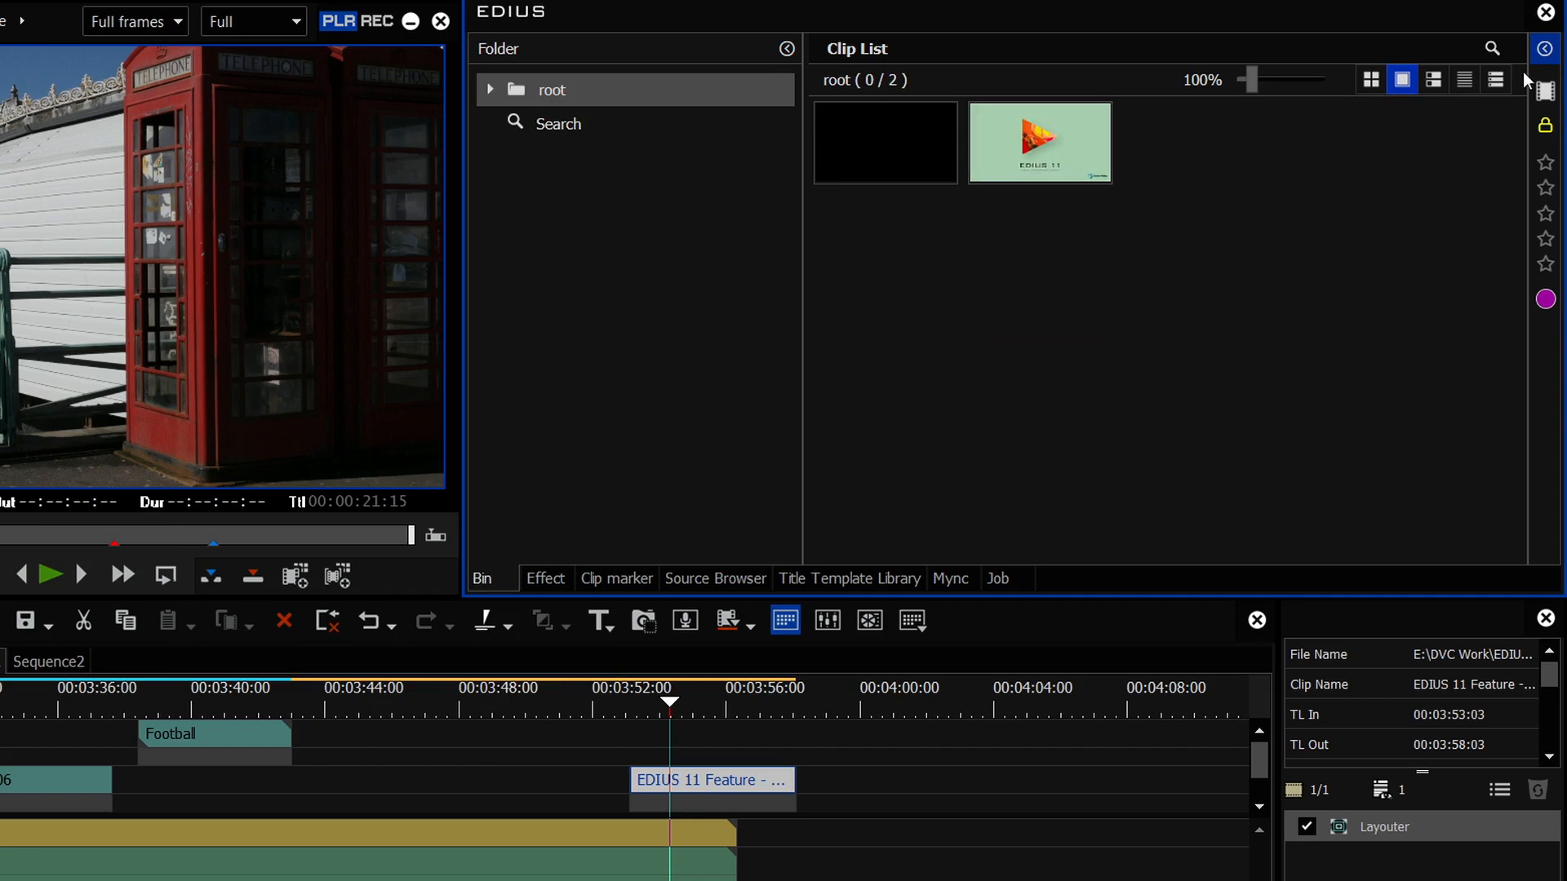
click(1433, 79)
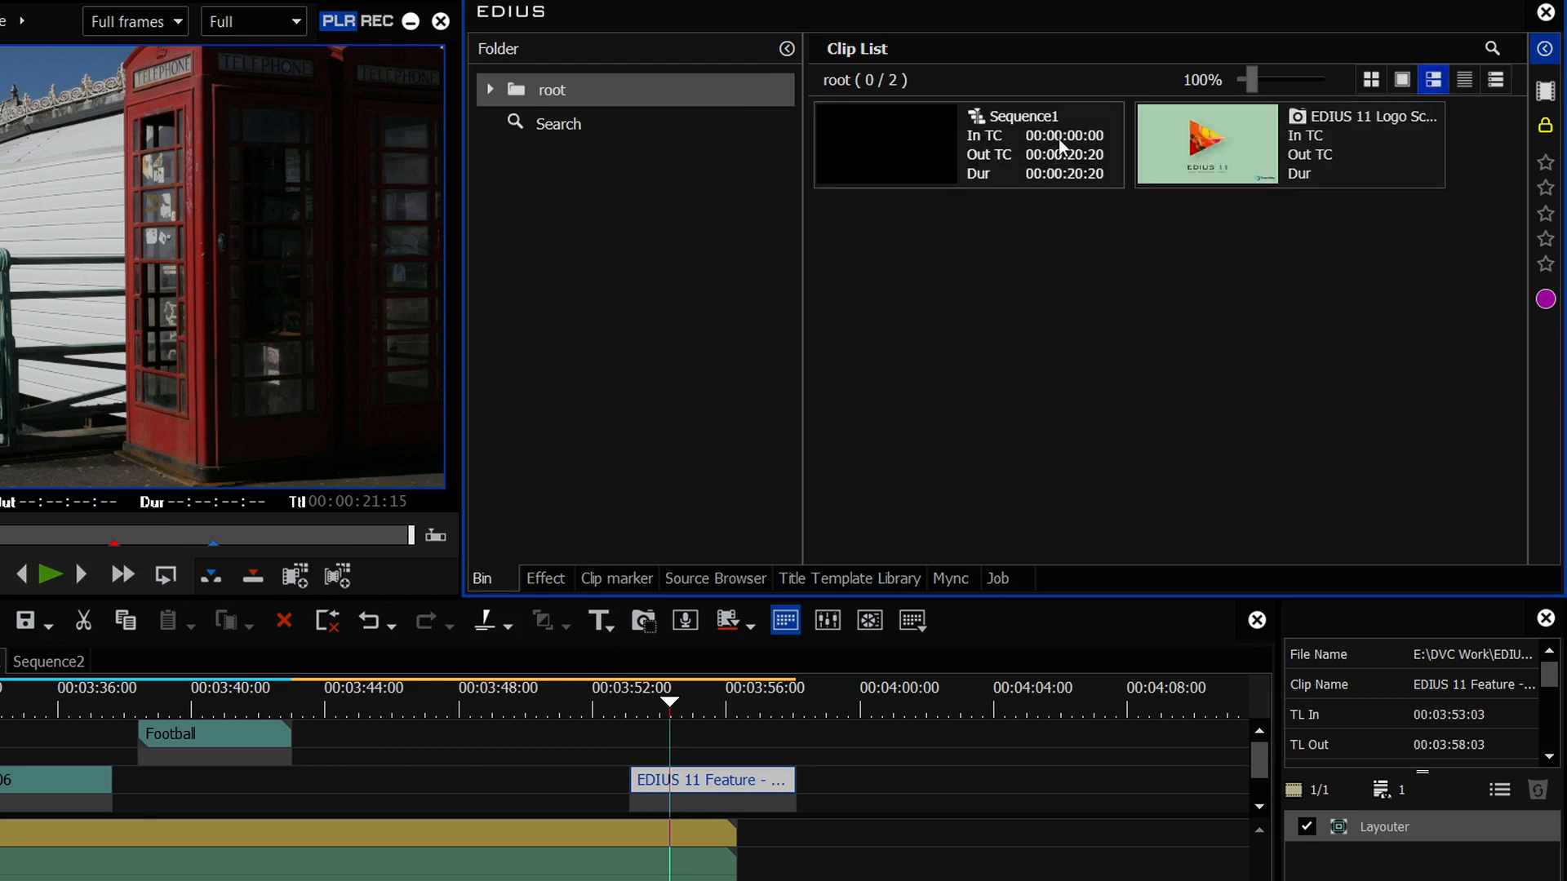
click(1464, 79)
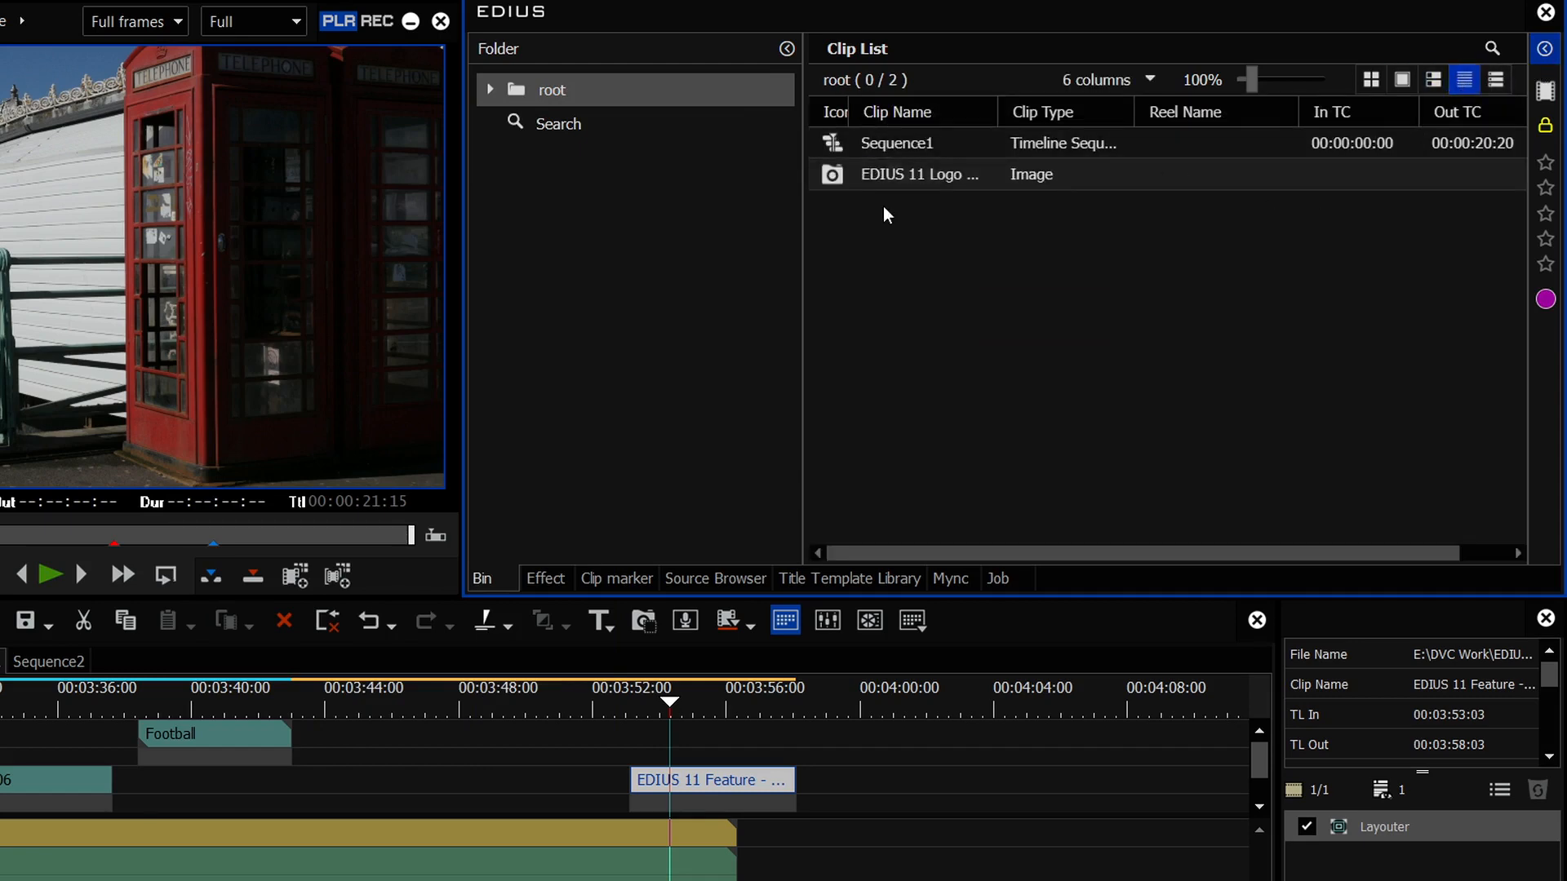
click(1495, 79)
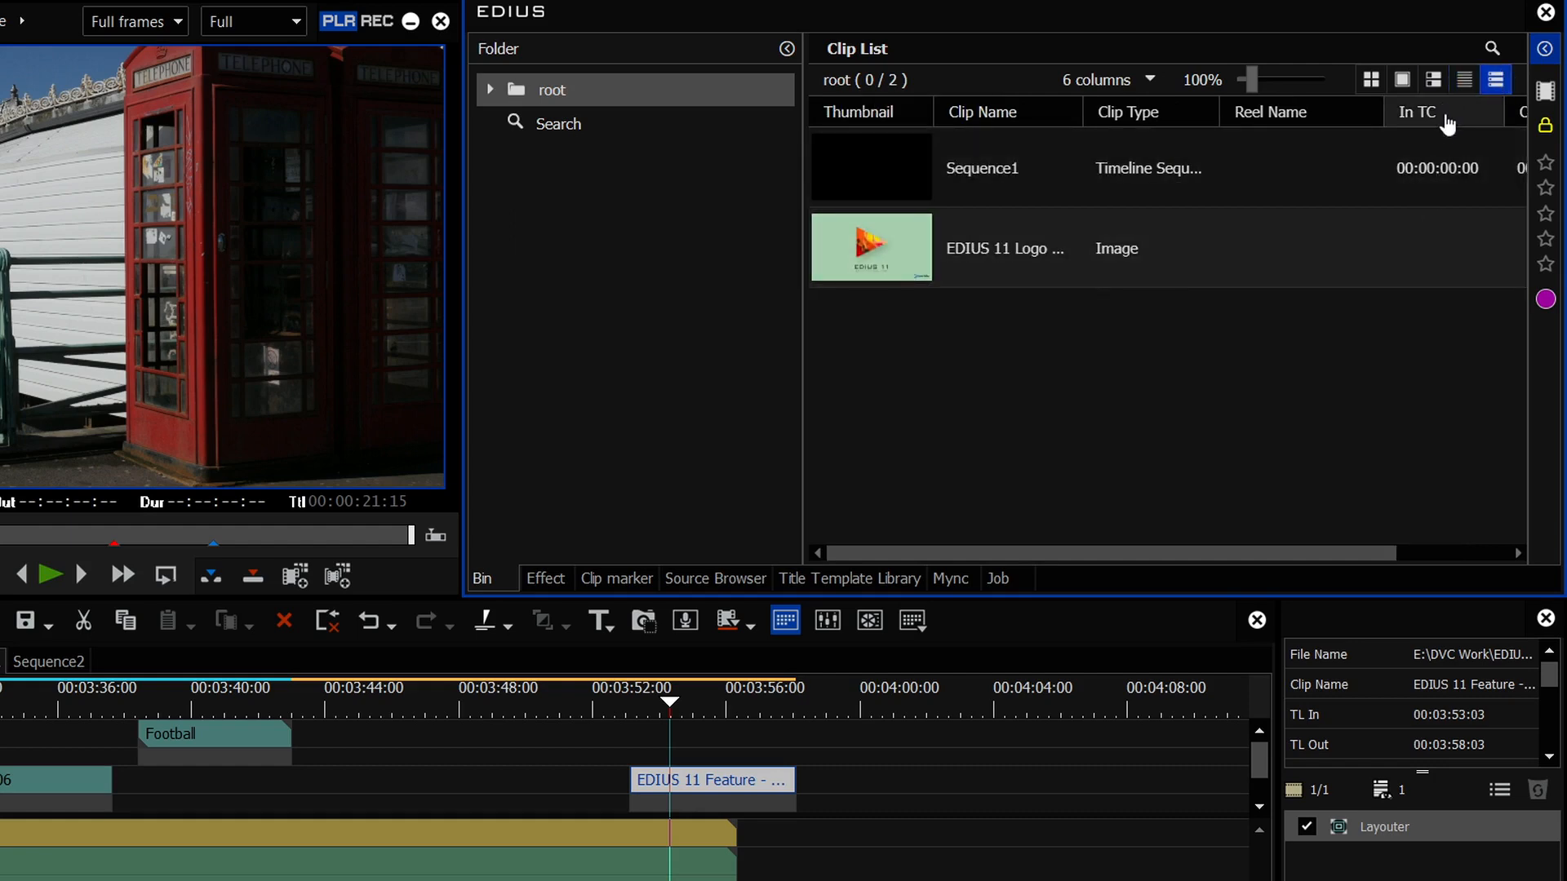
click(1433, 79)
click(1374, 82)
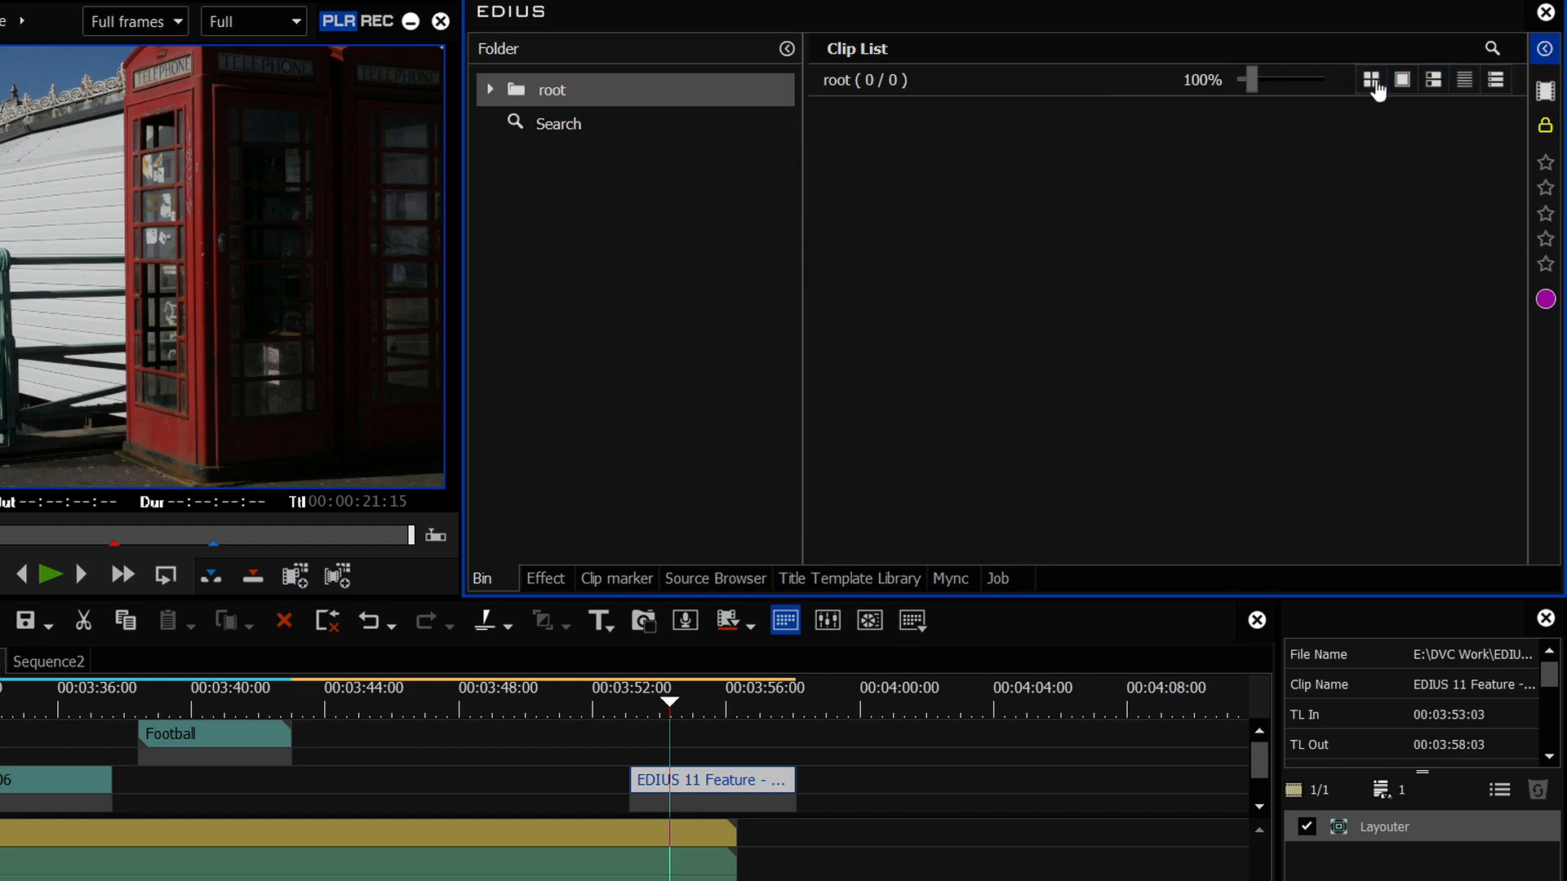
click(1402, 79)
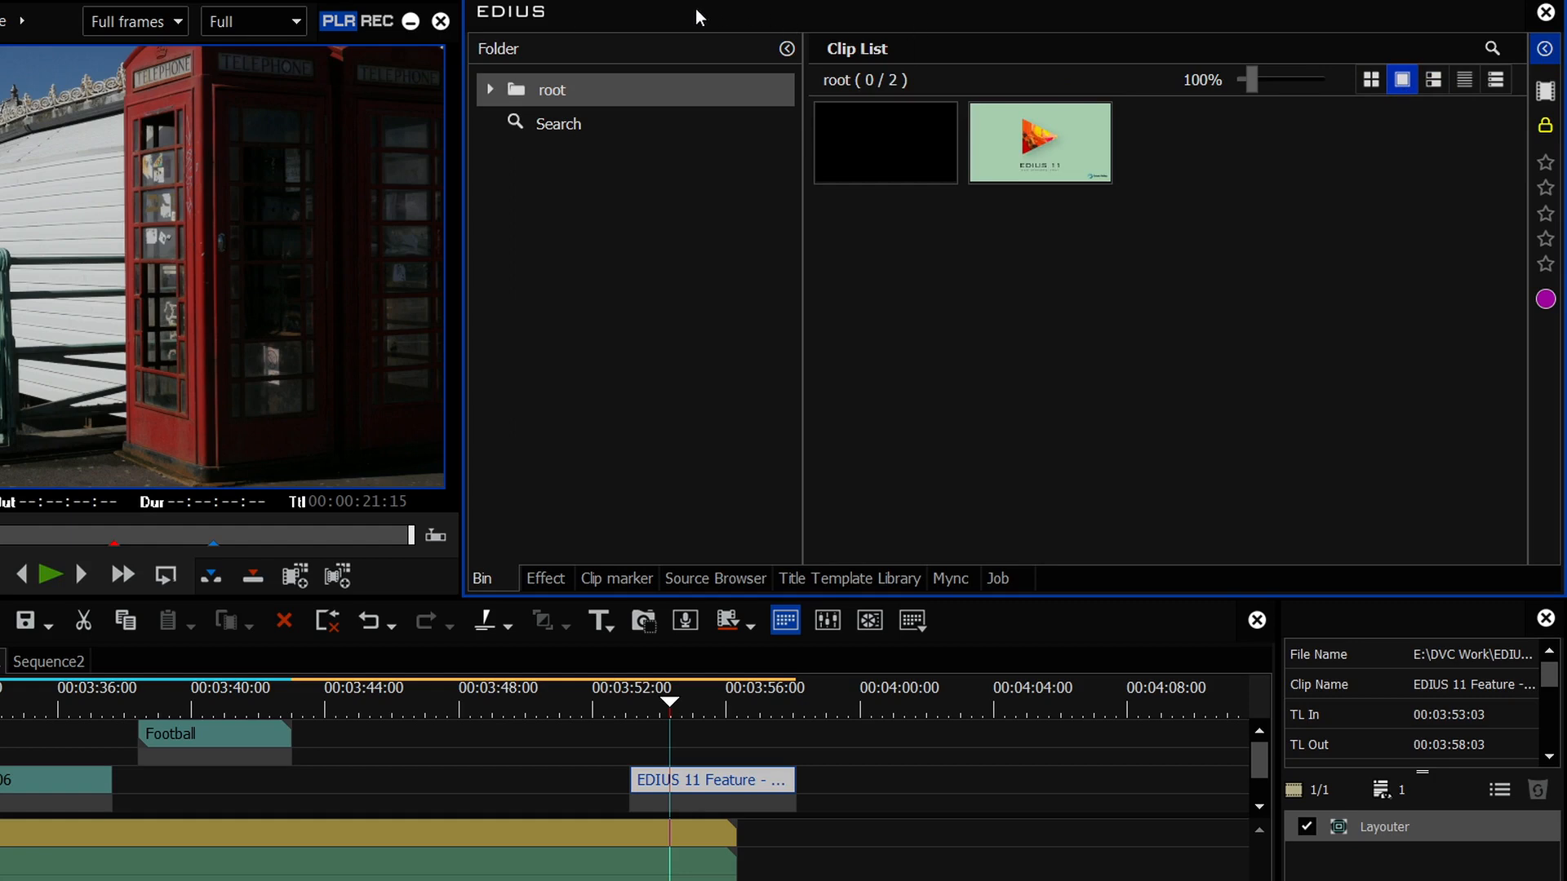
double_click(1116, 339)
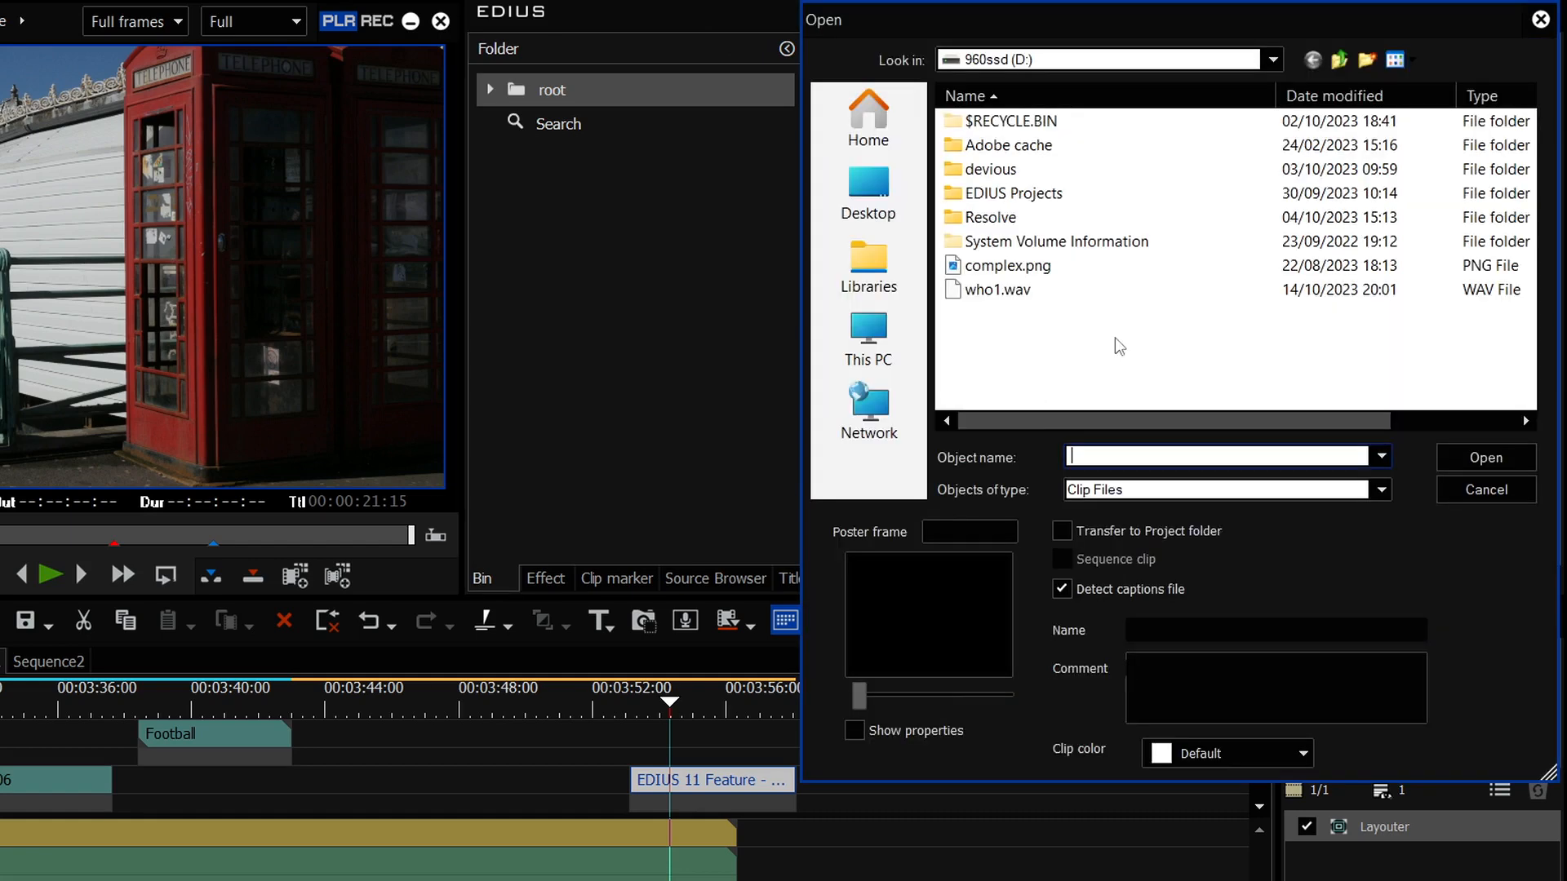
key(Escape)
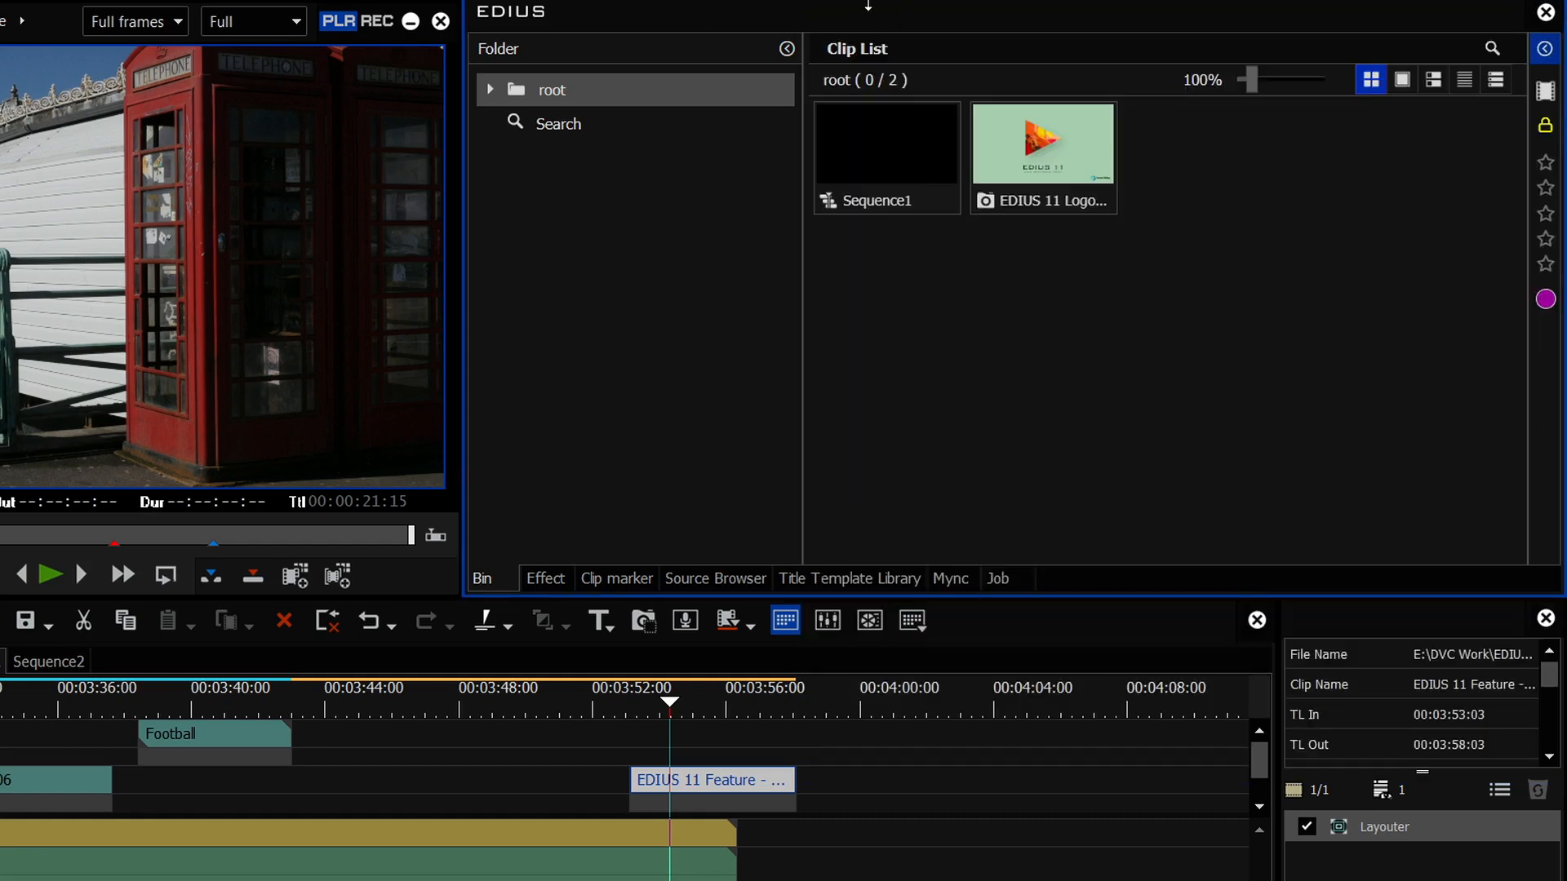
- Add all three clips of the 1920 50p folder to the end of the Sequence1 timeline and put the playhead at about 00:04:12:00
double_click(514, 89)
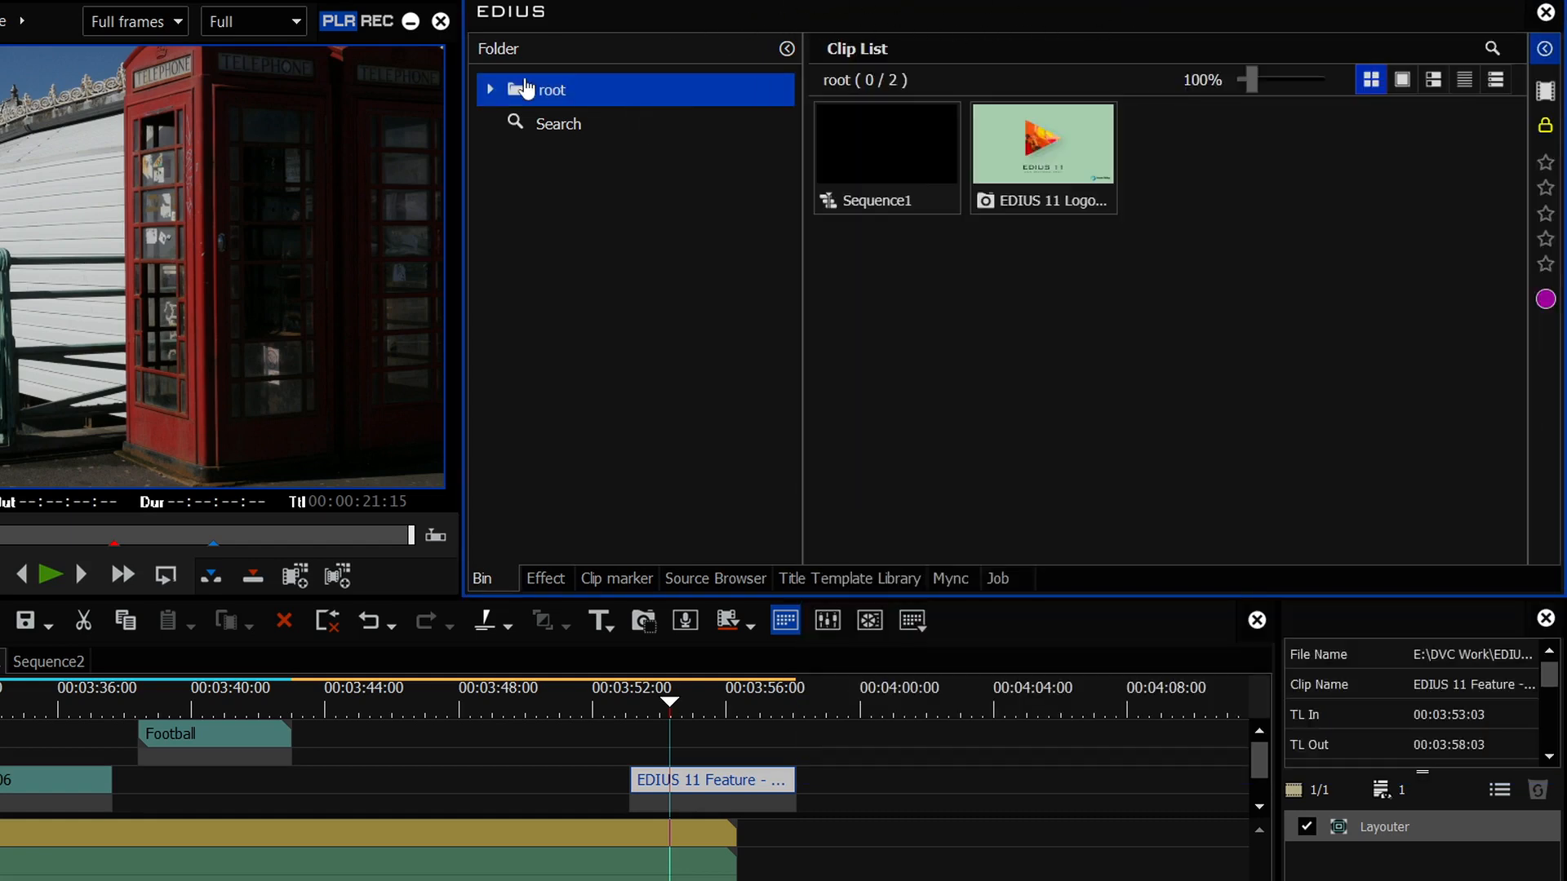
click(506, 124)
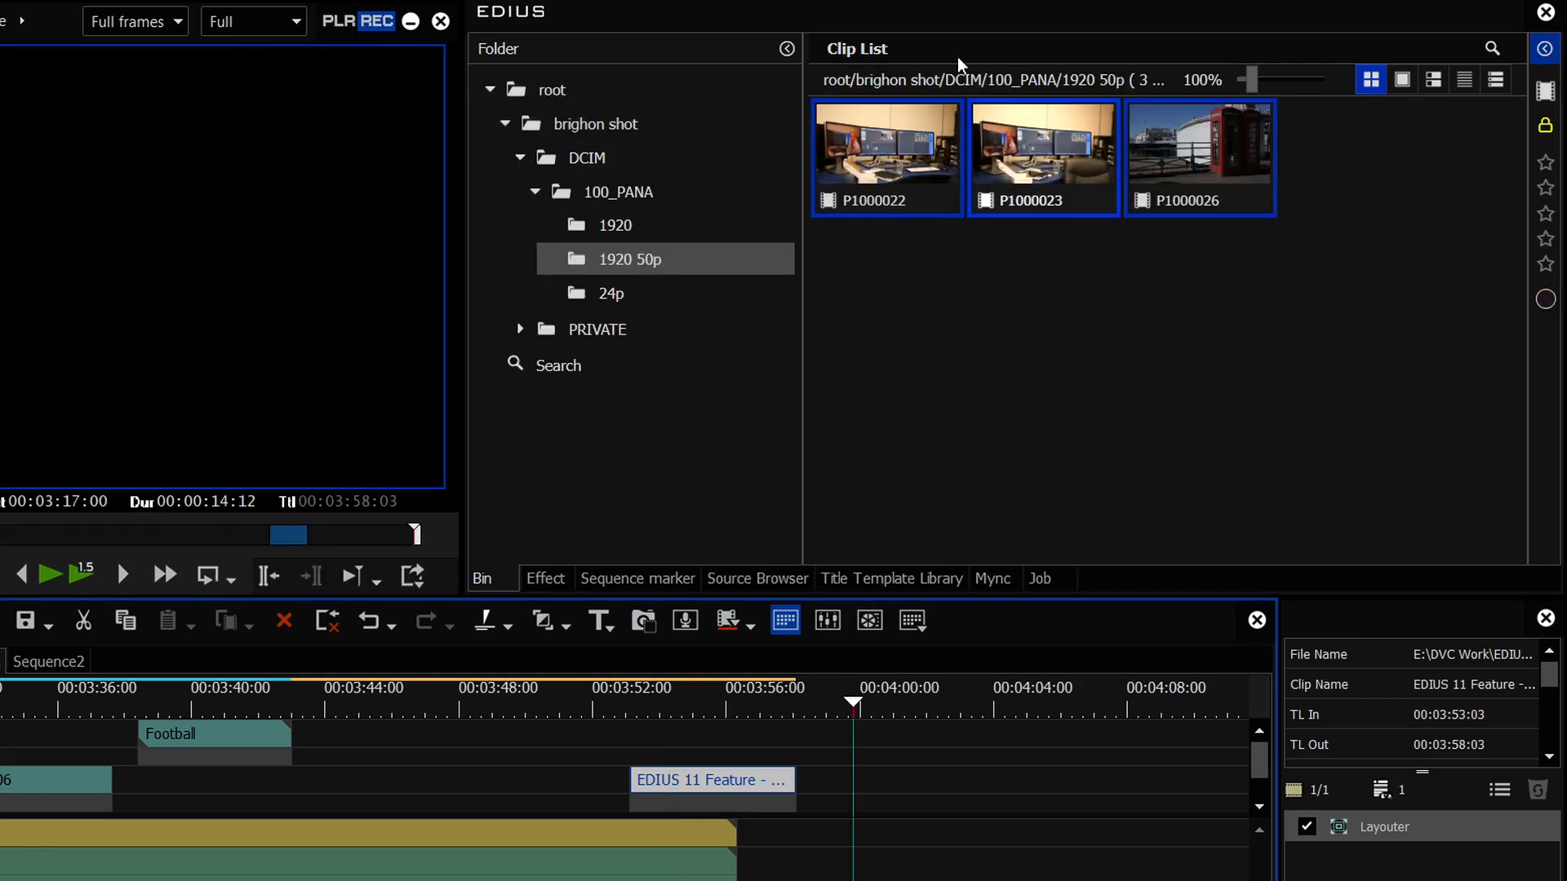
drag(1298, 330, 822, 134)
right_click(1029, 145)
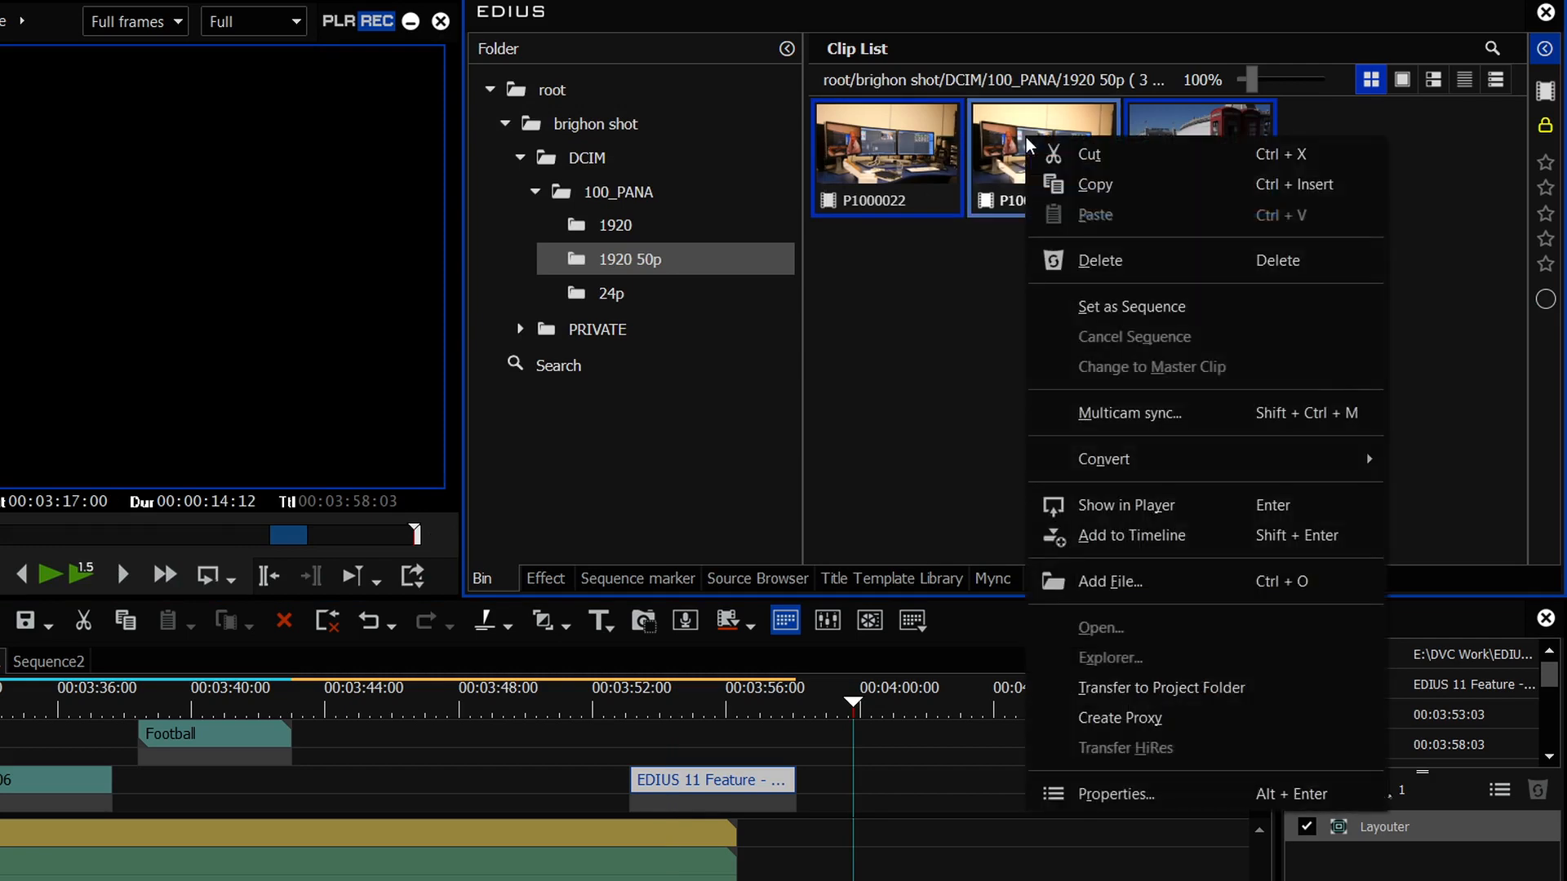
click(1134, 537)
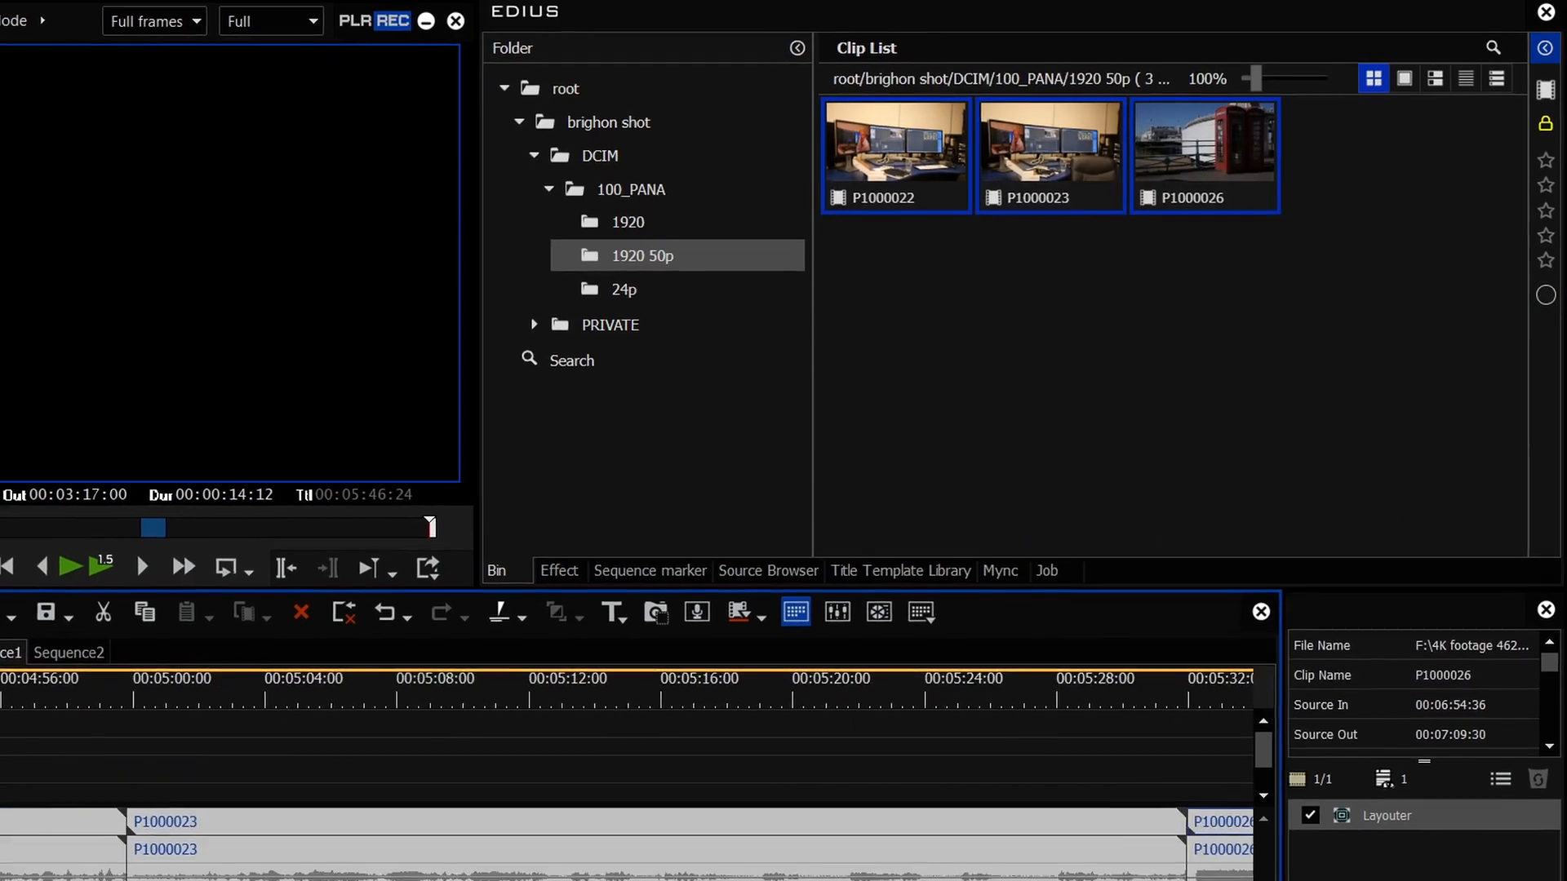
click(3, 644)
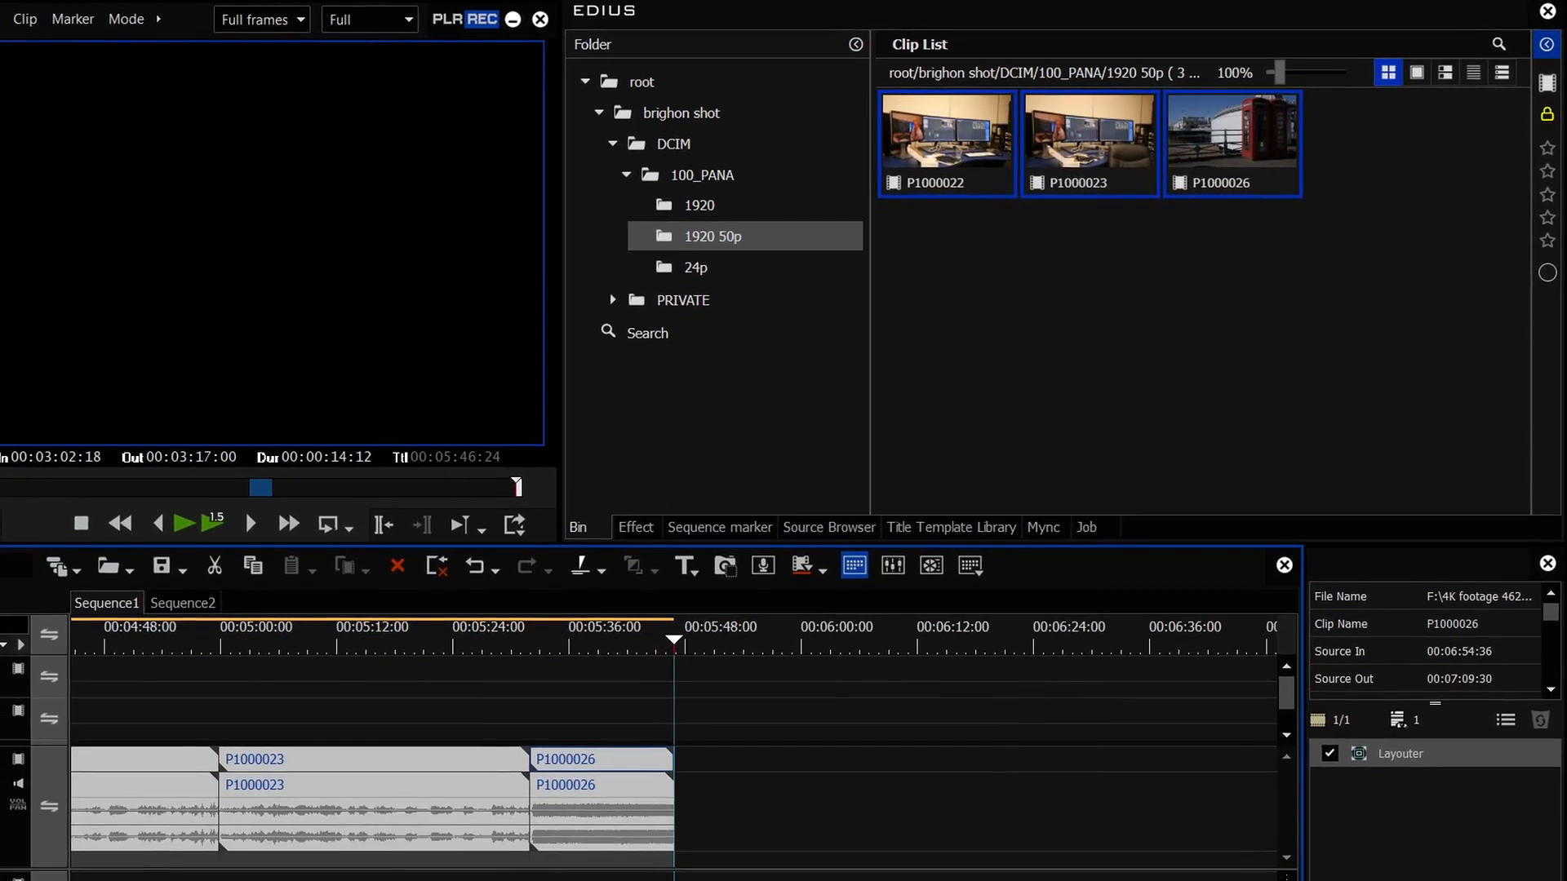
drag(851, 869, 695, 869)
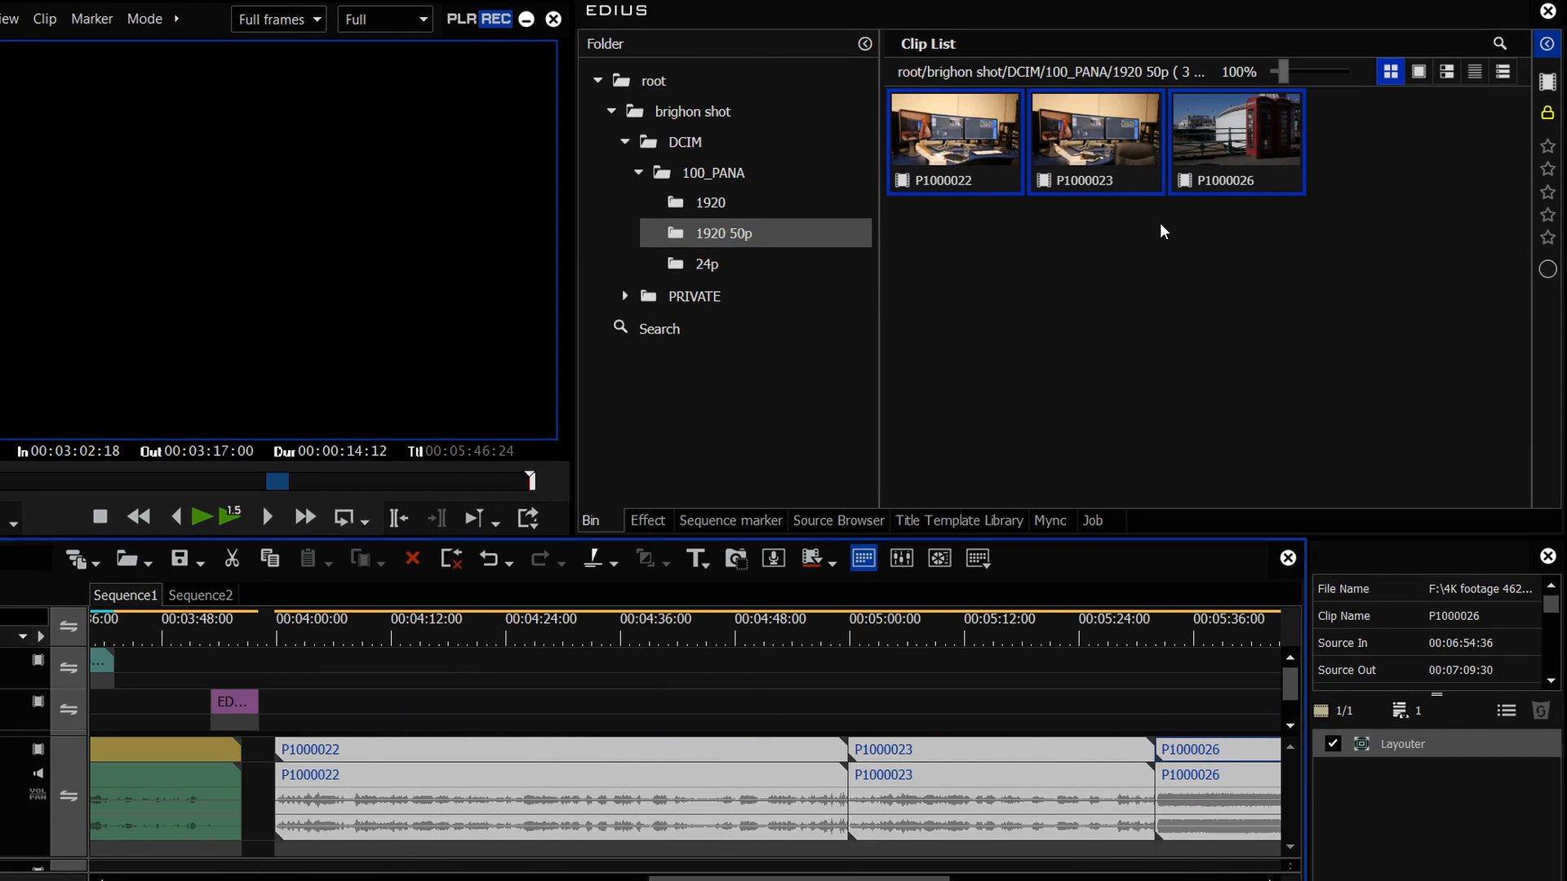
click(390, 632)
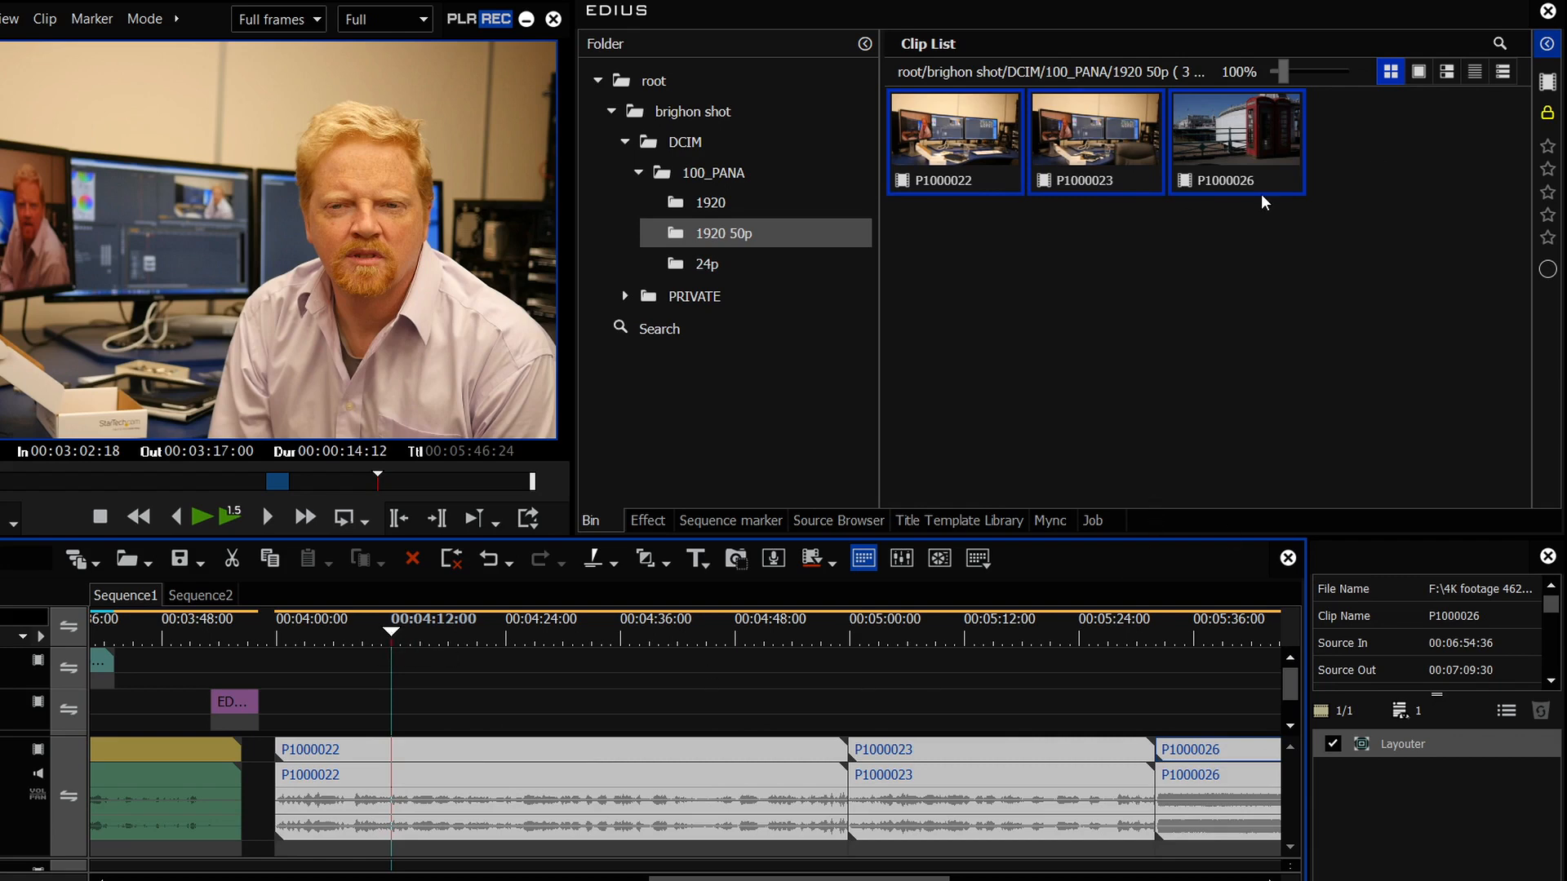
click(1115, 432)
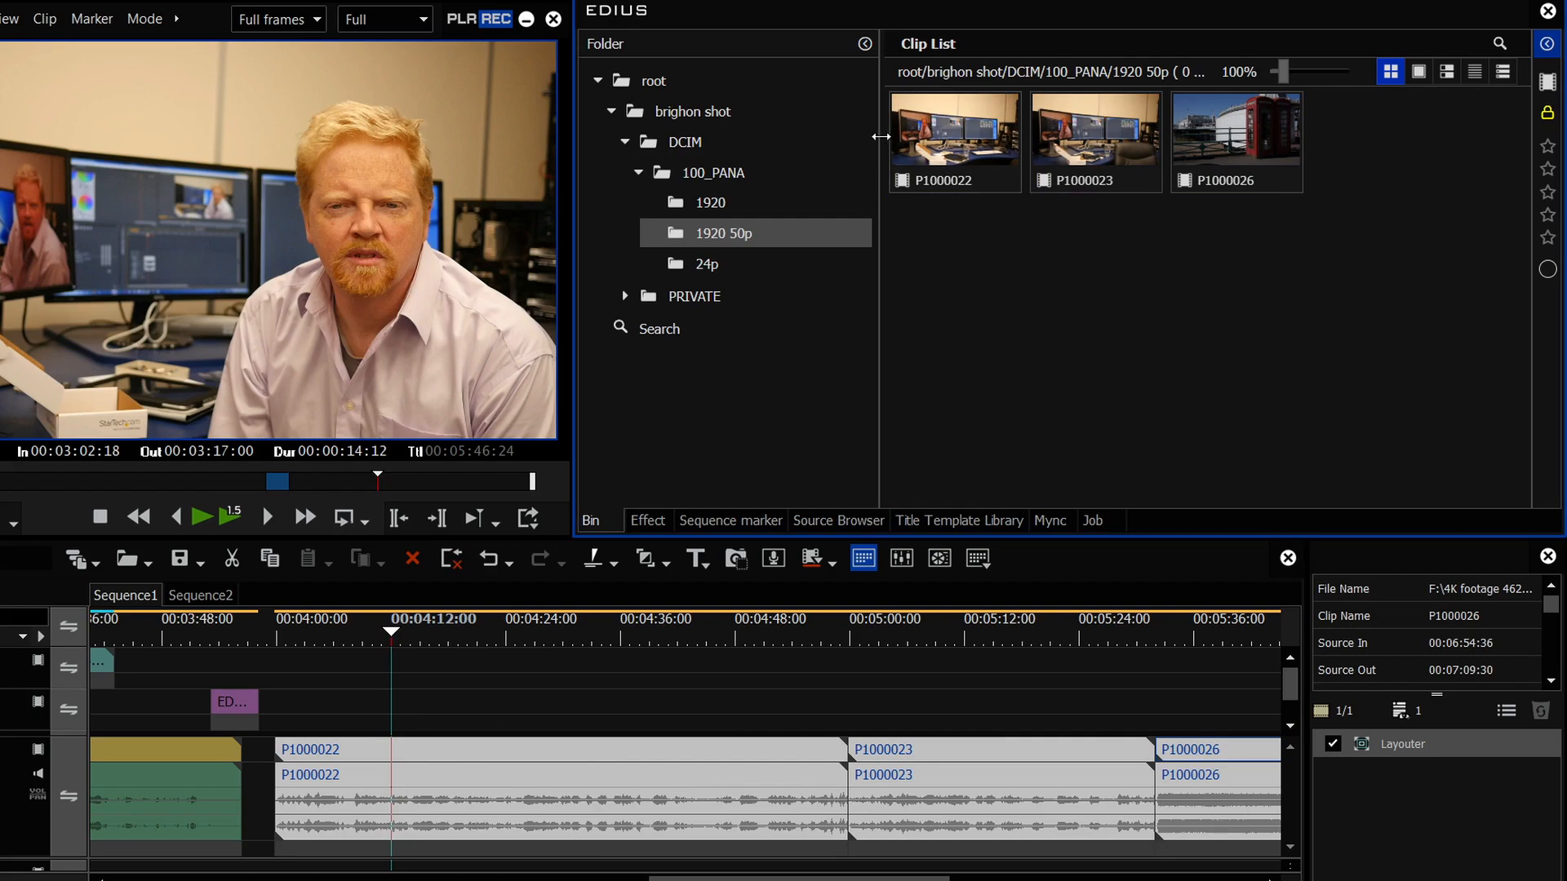
- Narrow the Bin's Folder pane, show the 1920 50p clips as a text-only detail list and select all three
drag(880, 136, 832, 136)
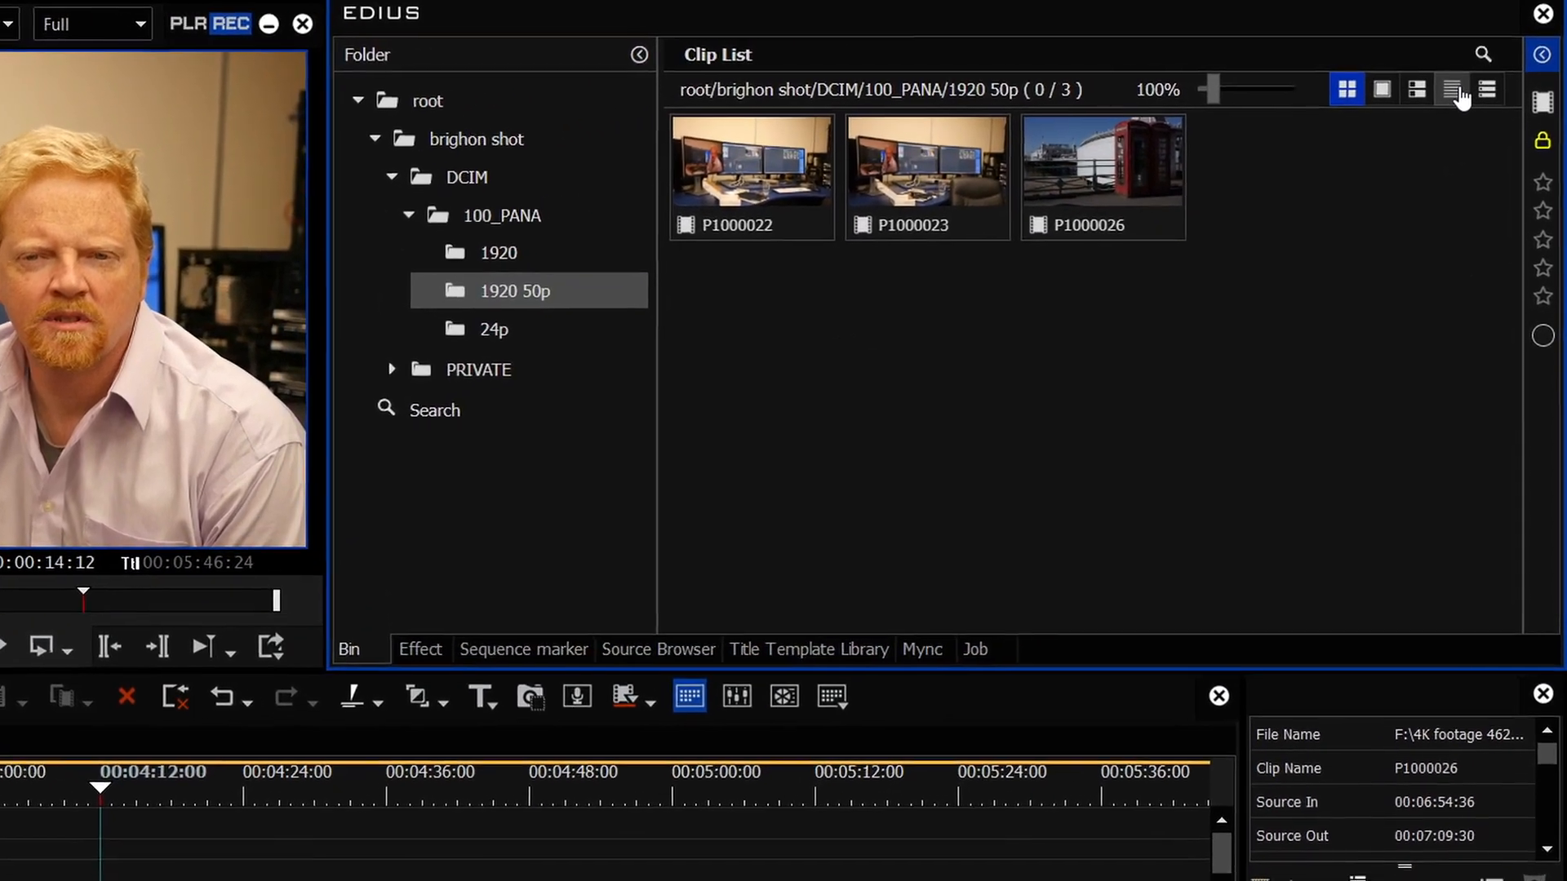
click(1459, 94)
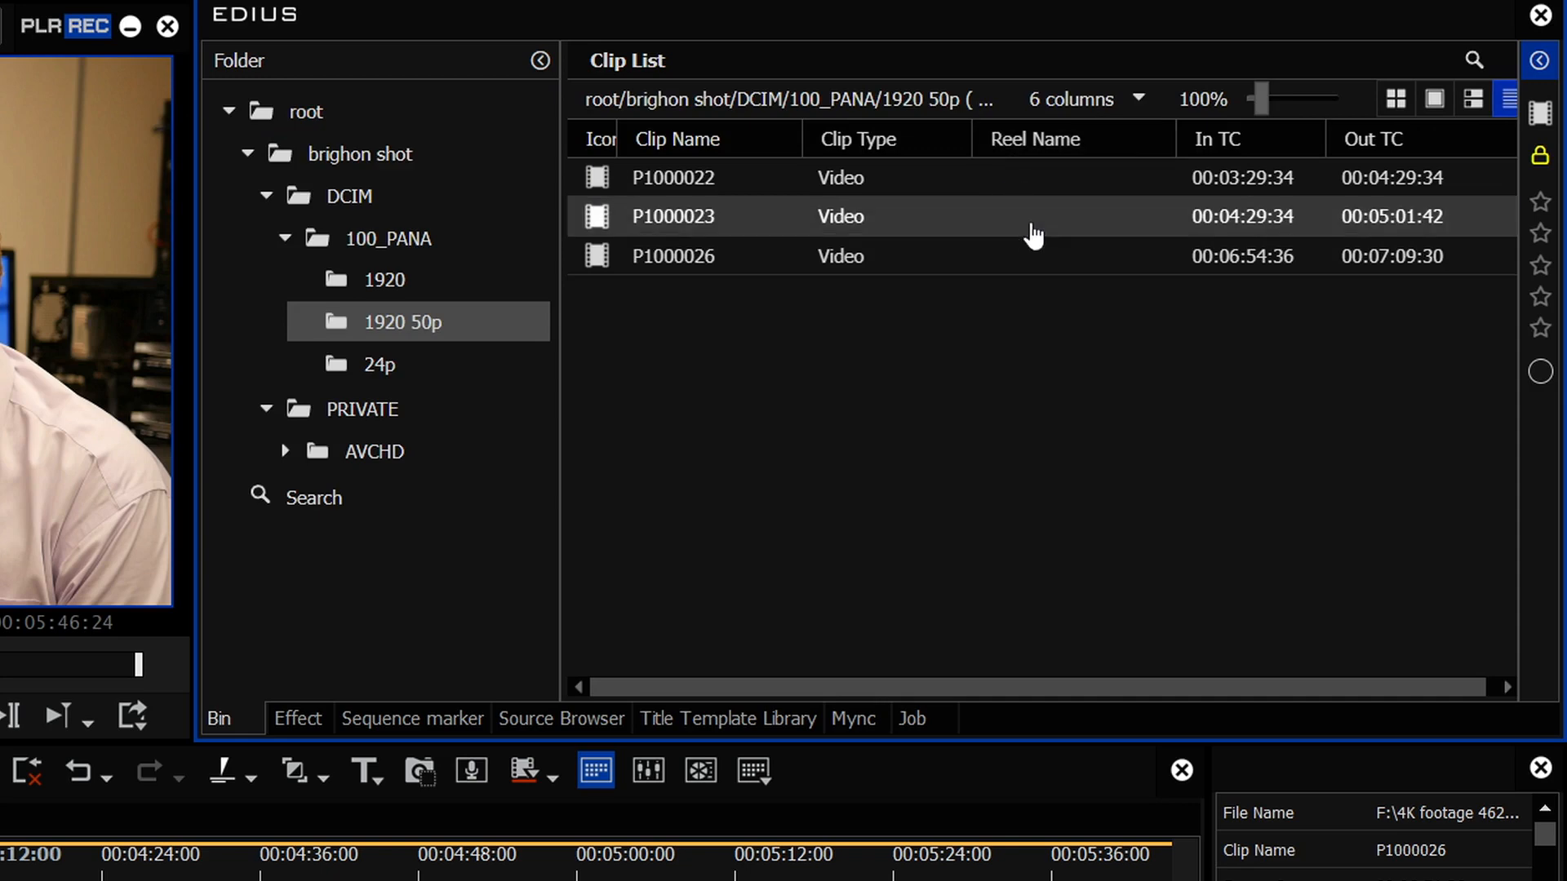
click(1039, 195)
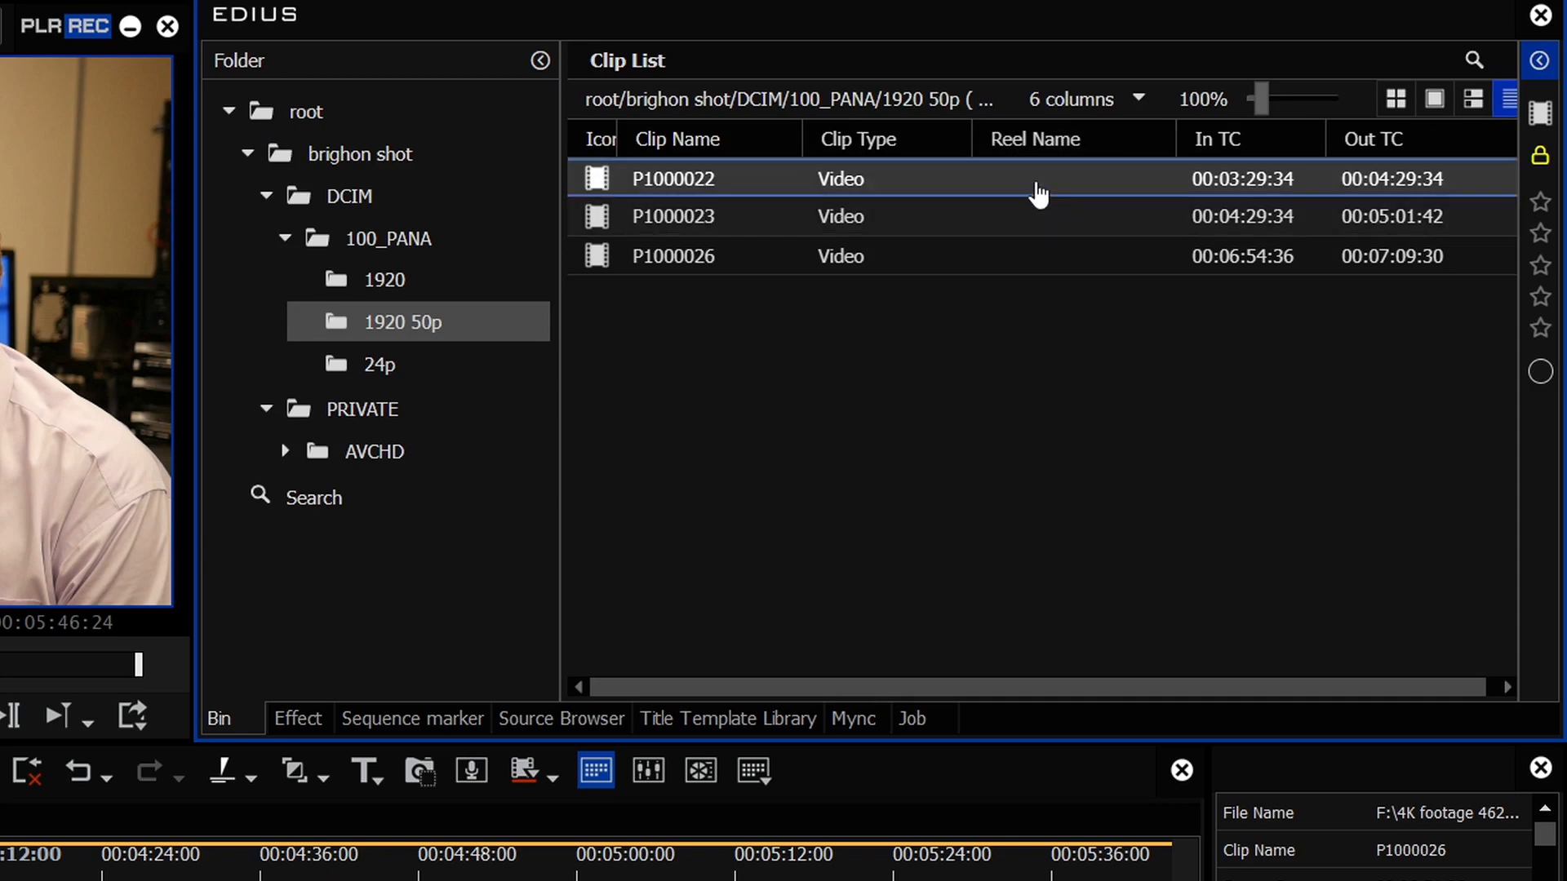
click(1038, 194)
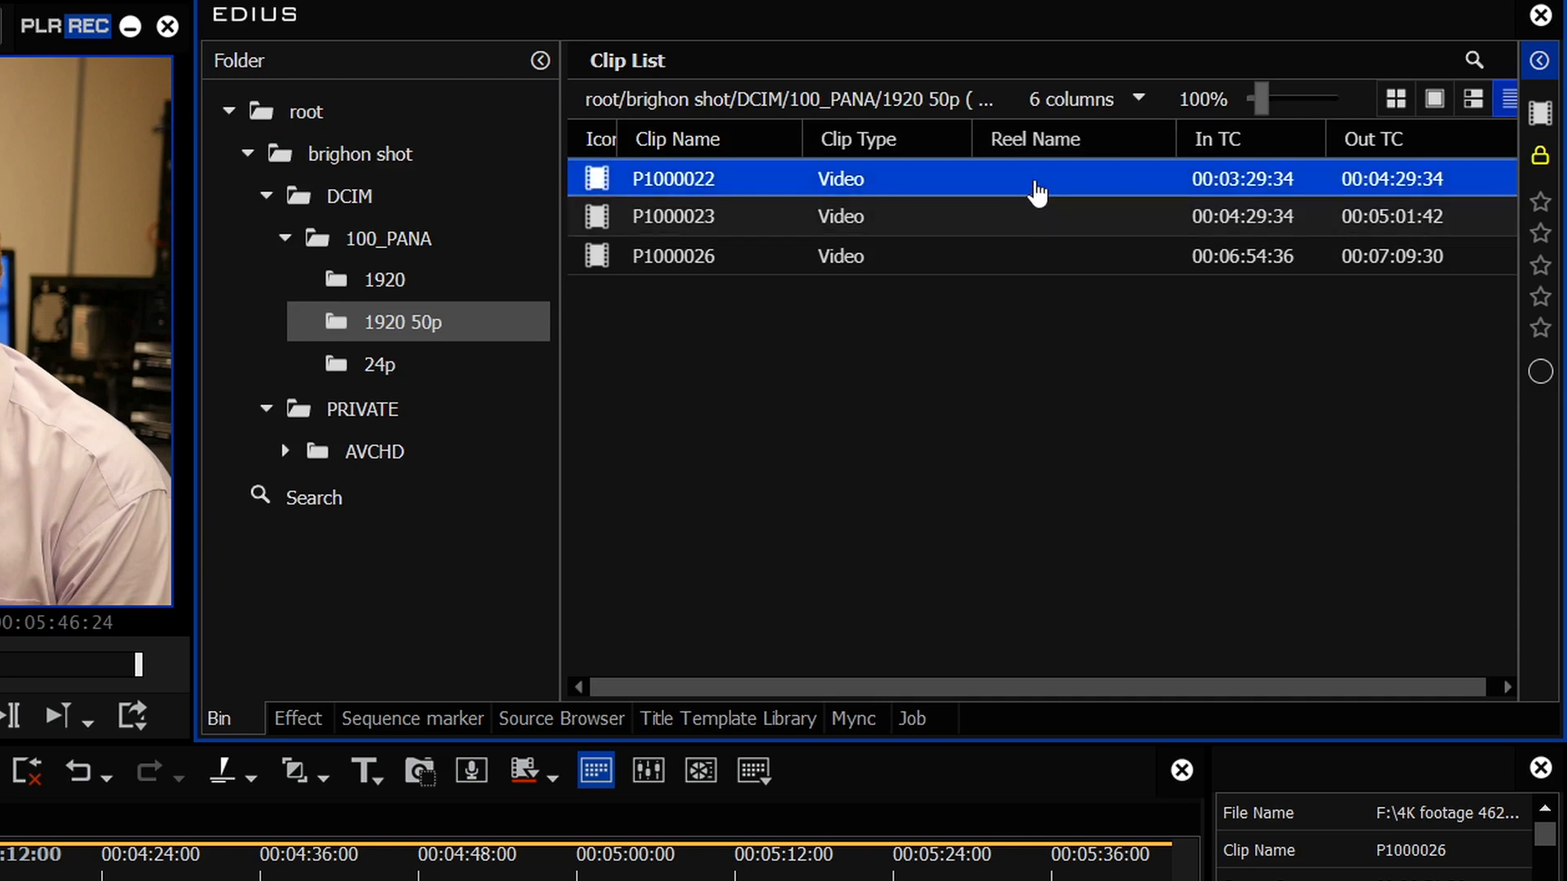
drag(1161, 395, 1061, 186)
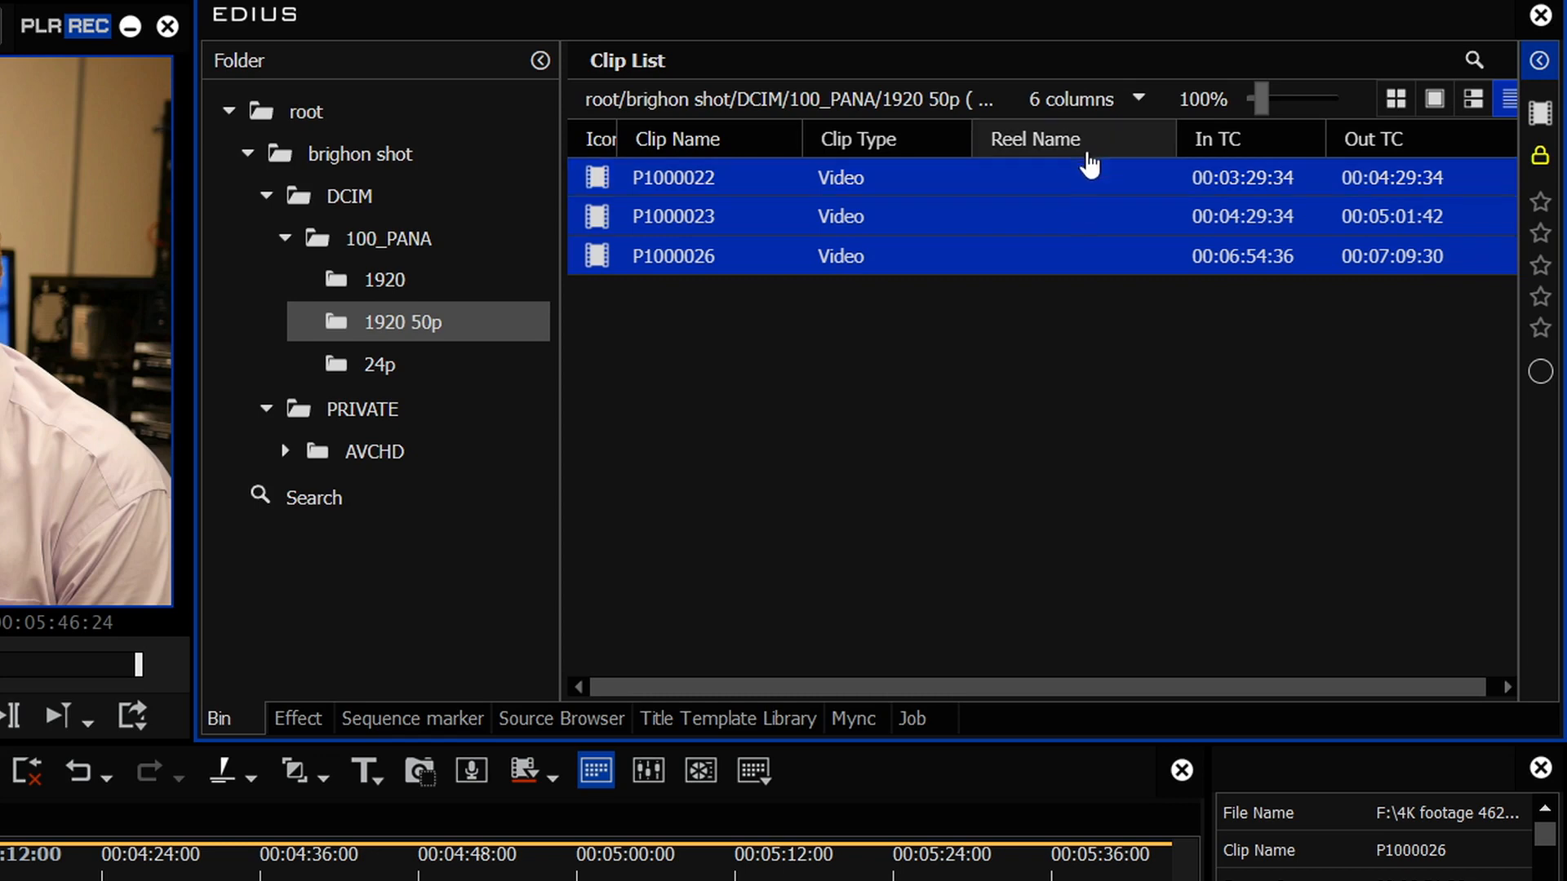
right_click(894, 138)
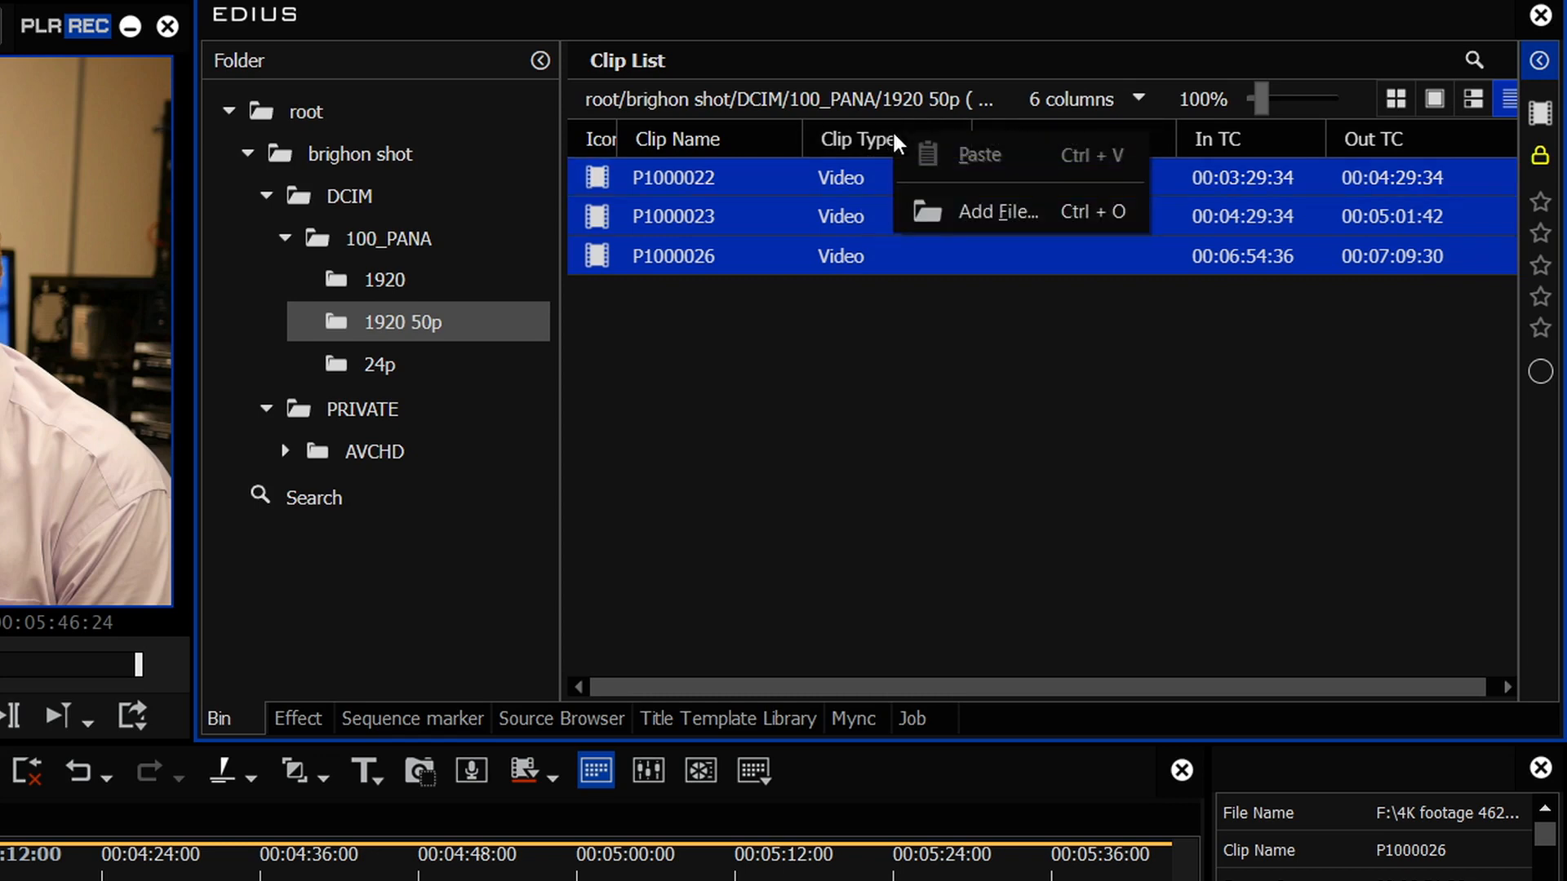
right_click(1177, 124)
right_click(772, 131)
click(920, 587)
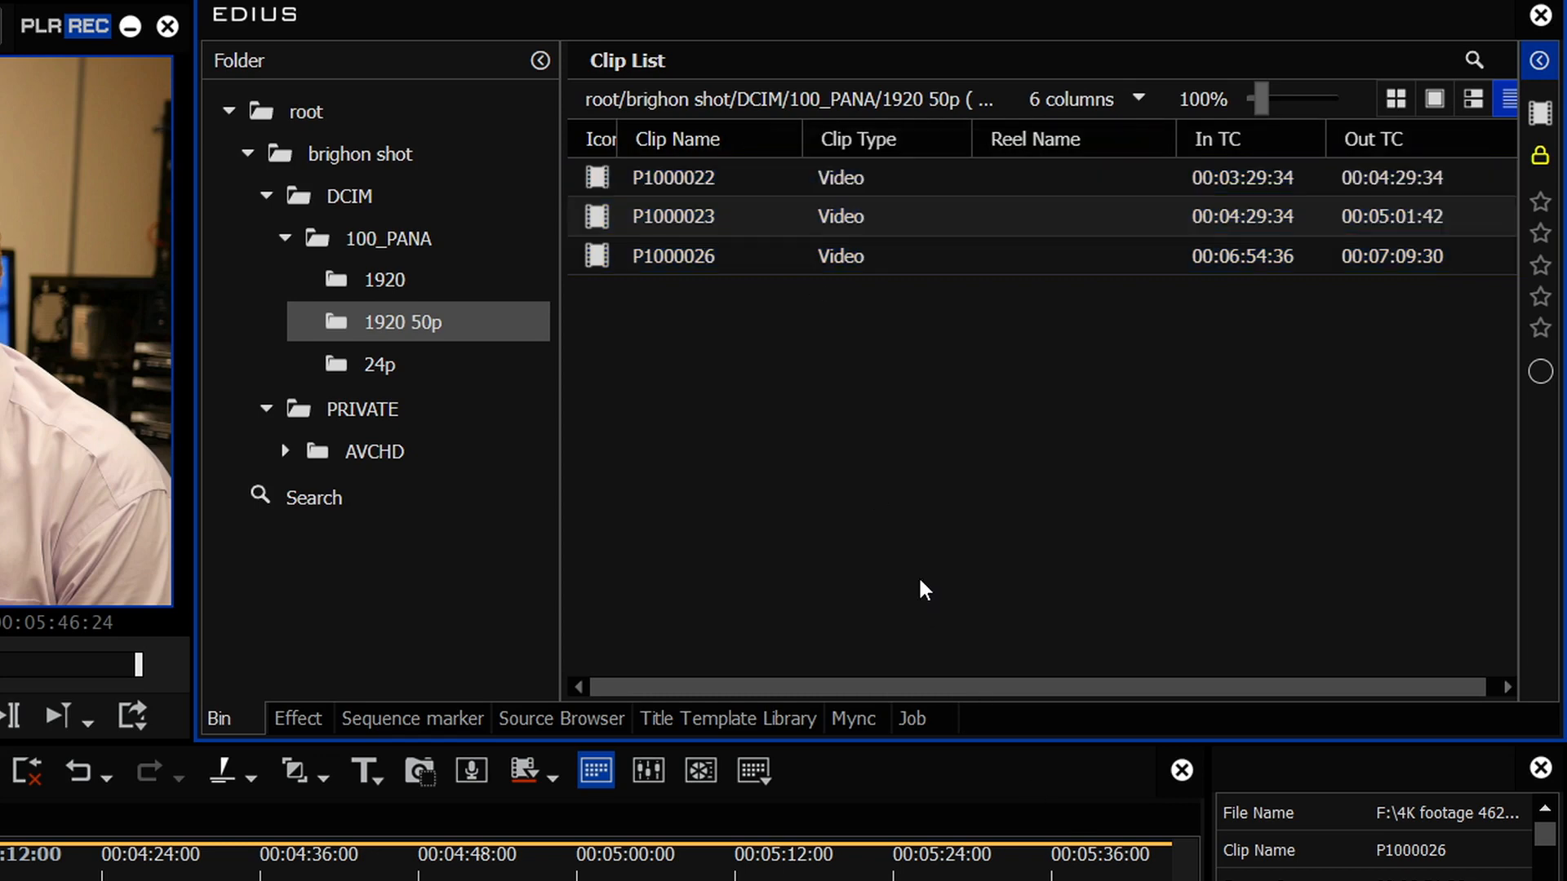
- Add the File Size, Field Order, End Timecode and Duration columns to the Clip List's detail view
click(1138, 98)
drag(1145, 184, 1139, 347)
click(938, 334)
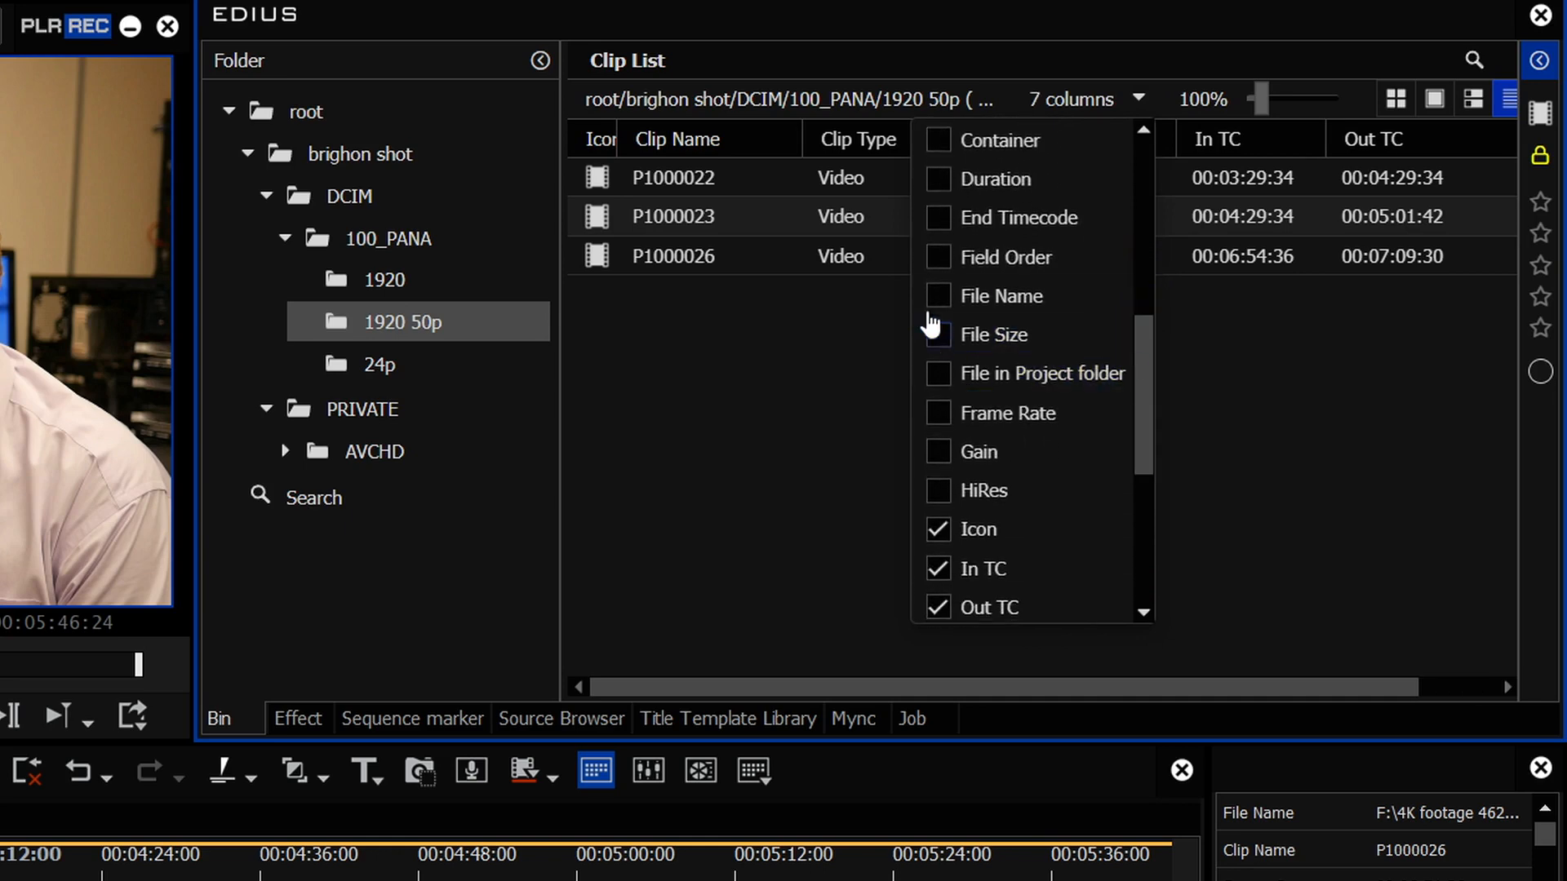
click(938, 257)
click(939, 217)
- Examine the File Size, Field Order, End Timecode and Duration values of the three clips in the Clip List
click(1257, 687)
drag(1261, 687, 1561, 670)
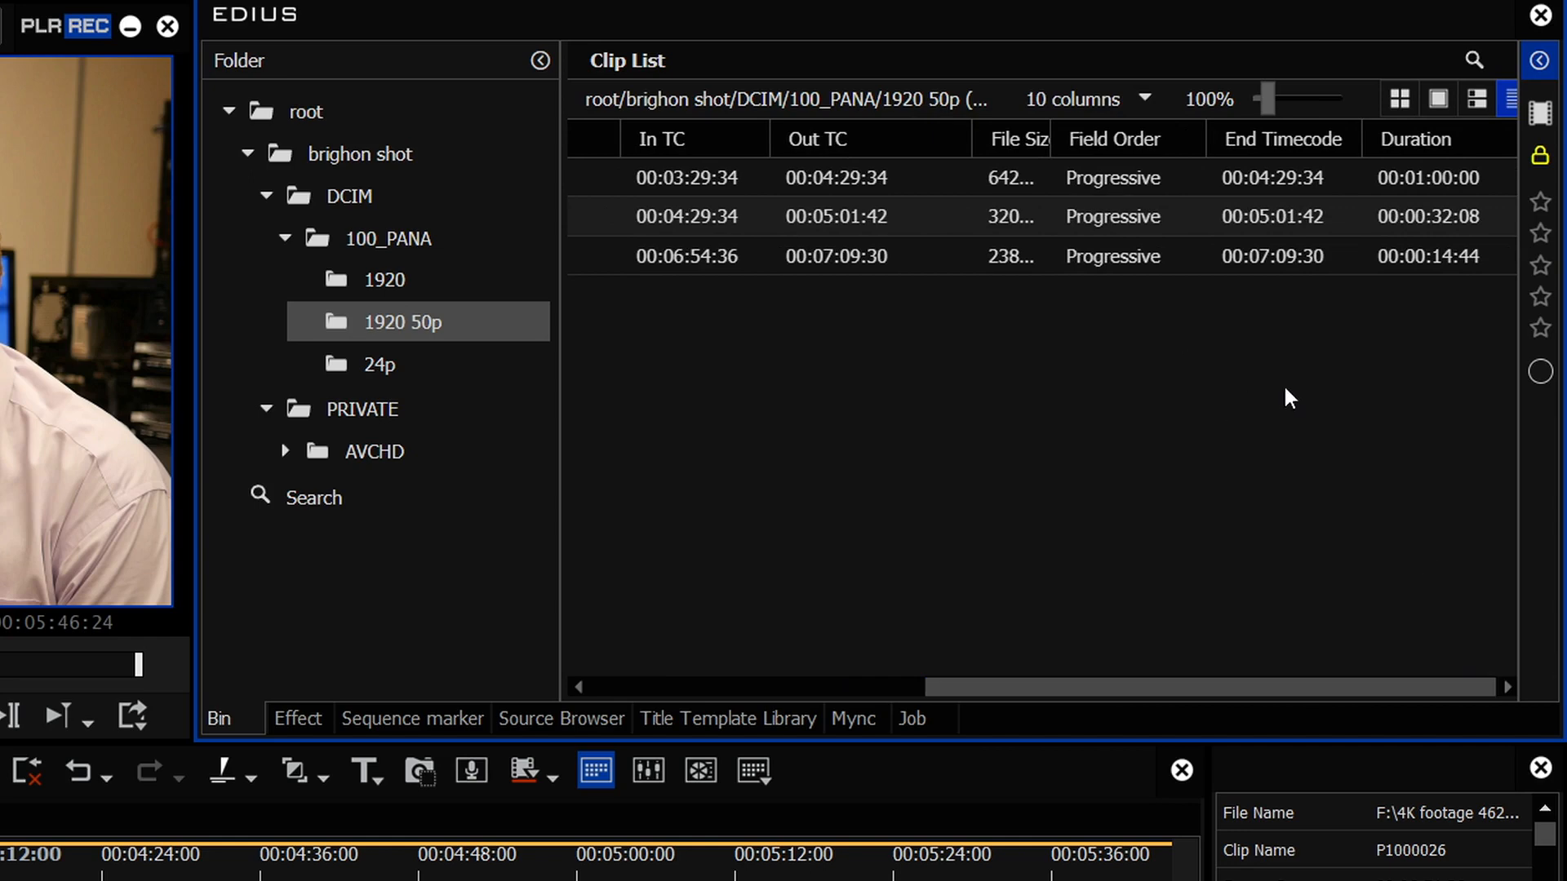
drag(1284, 394, 1130, 209)
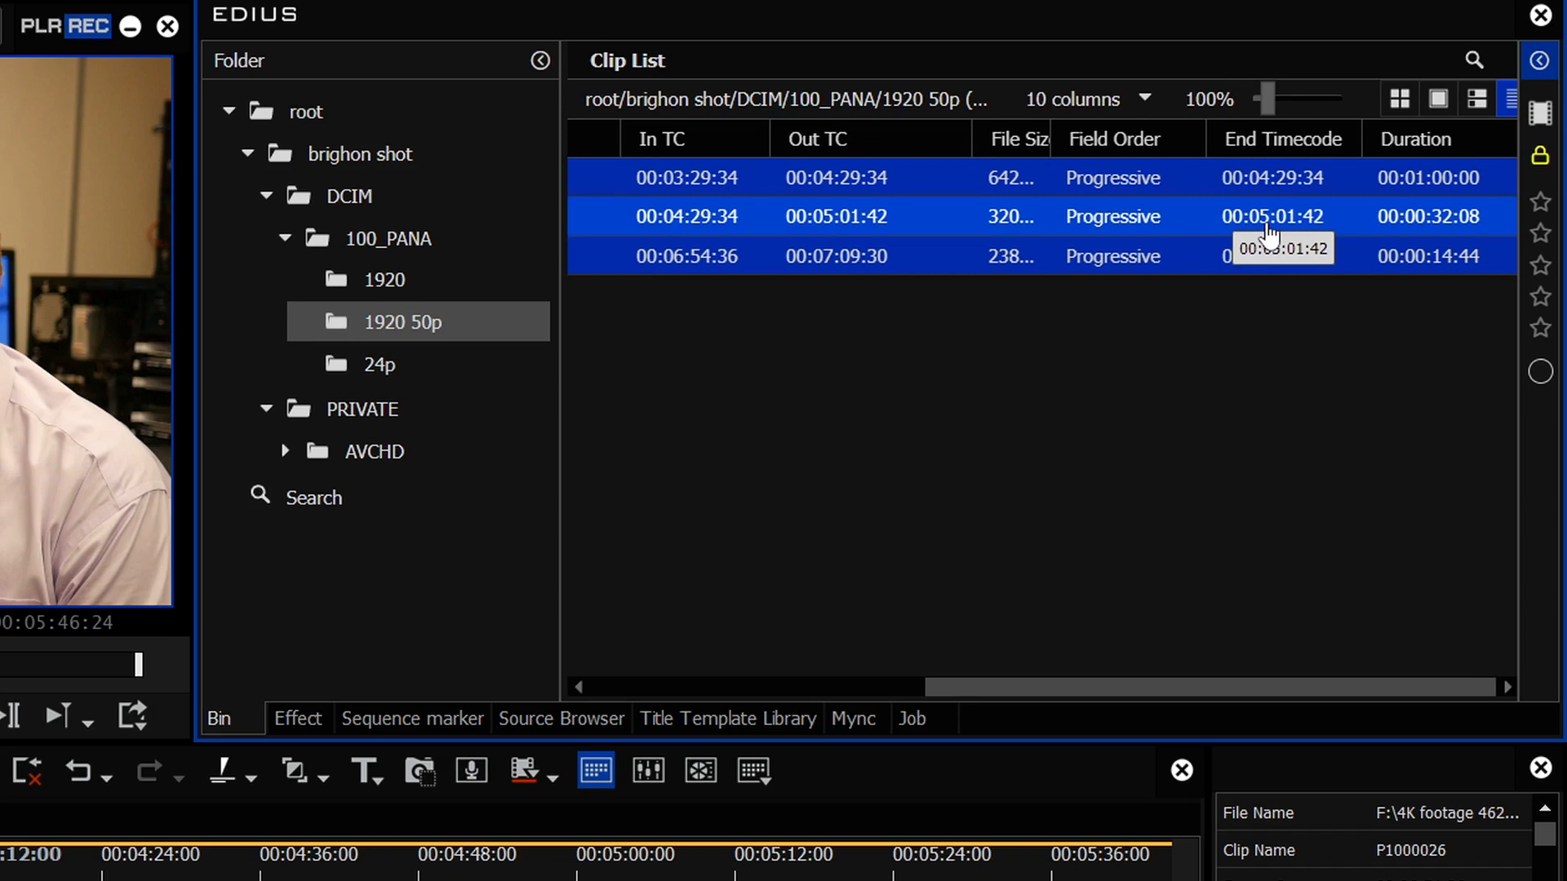
drag(1305, 377, 1168, 186)
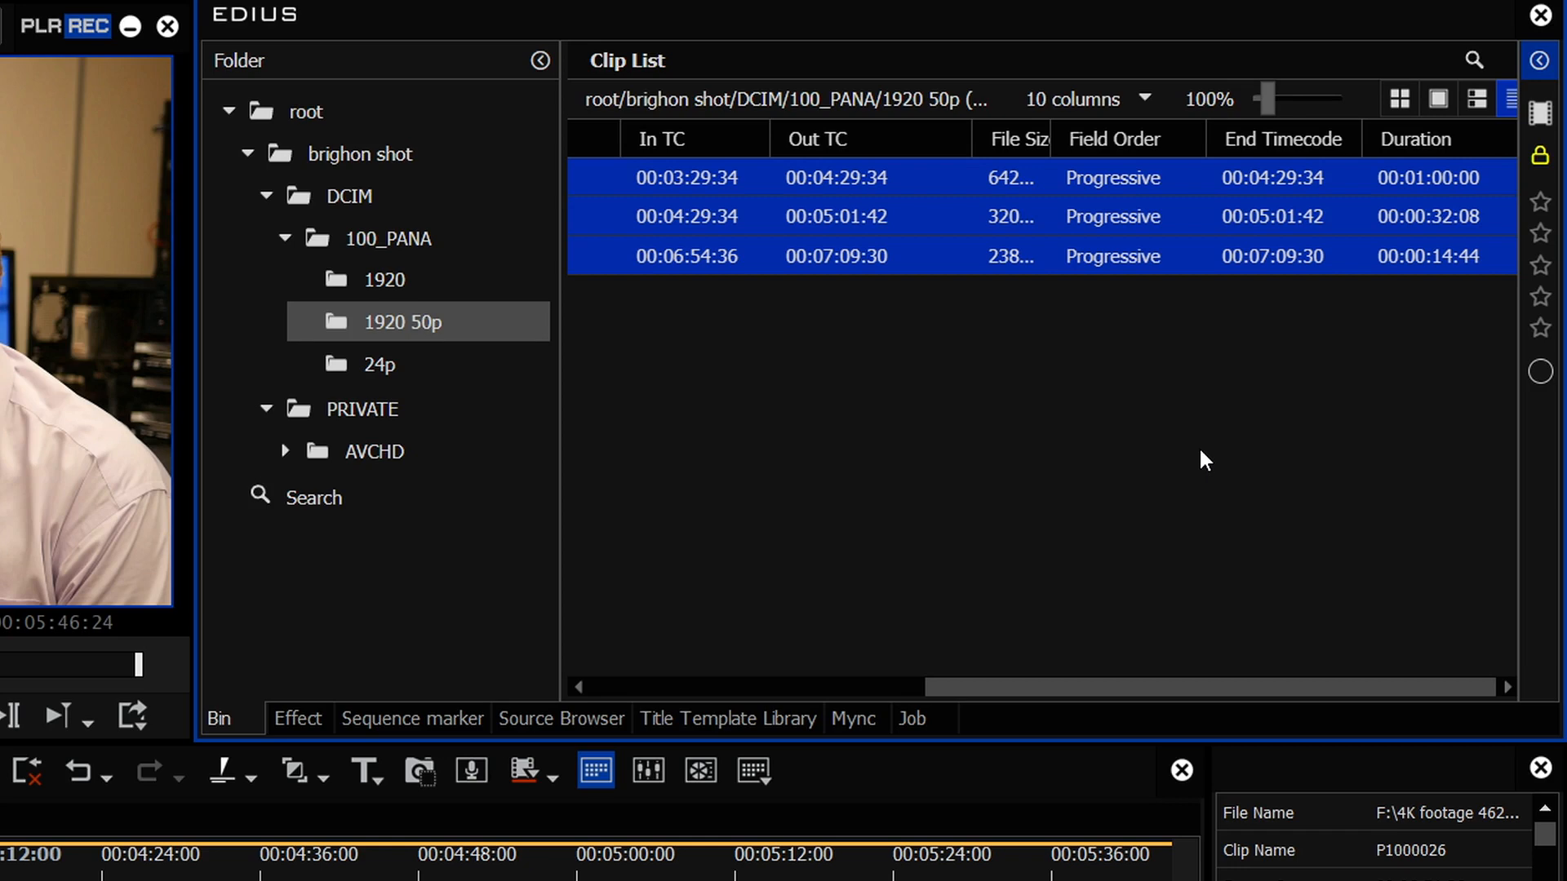
drag(969, 688, 542, 695)
click(597, 640)
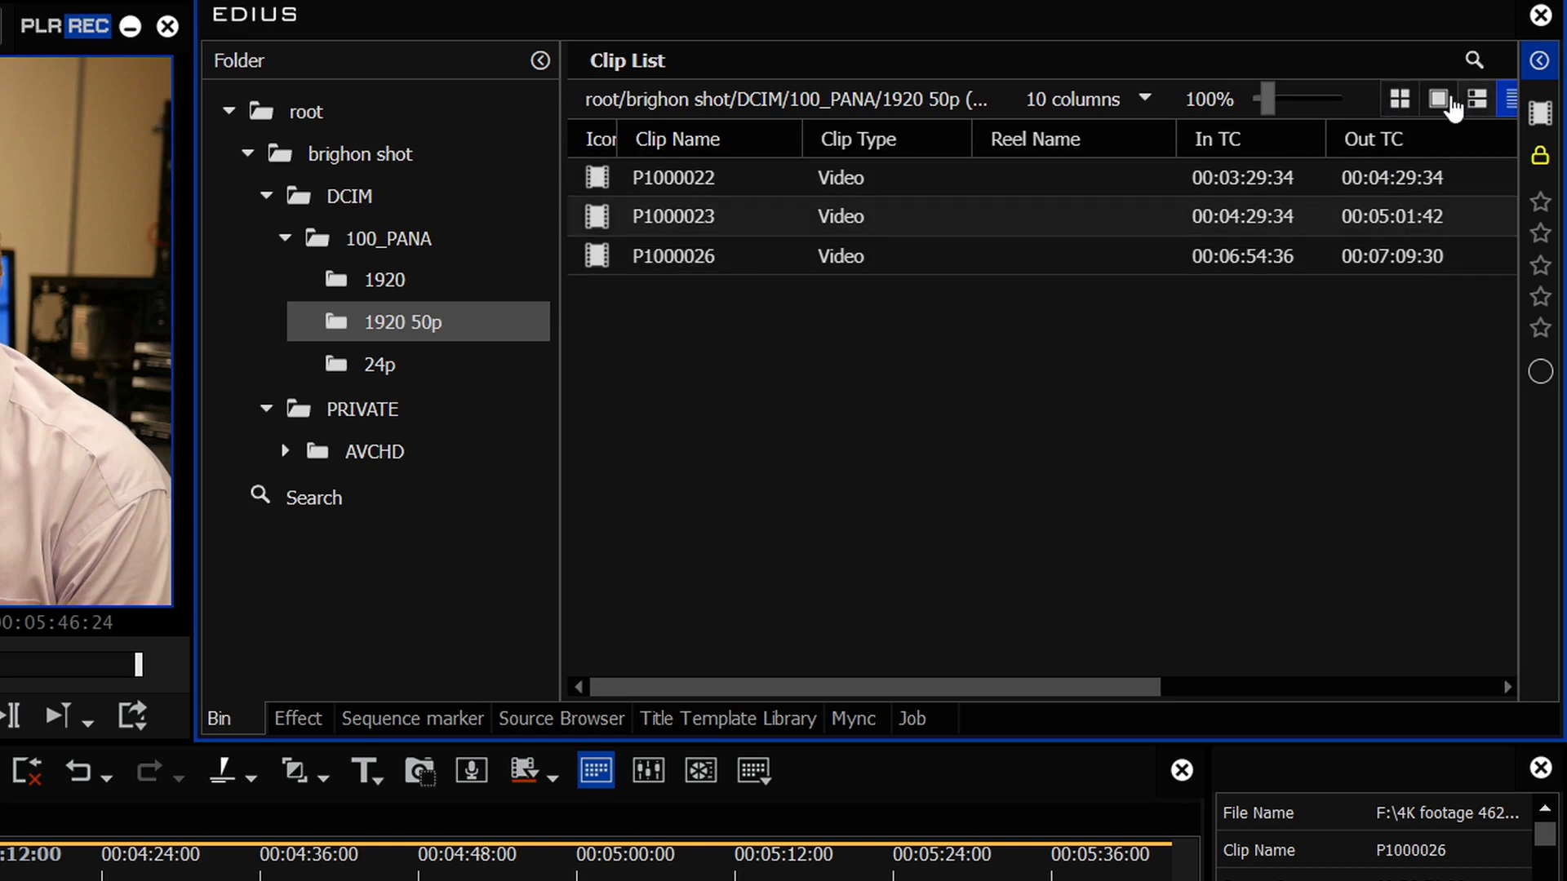
- Return the Clip List to tile view, go to root and expand the folder tree down to 1920 50p
click(1400, 99)
click(331, 118)
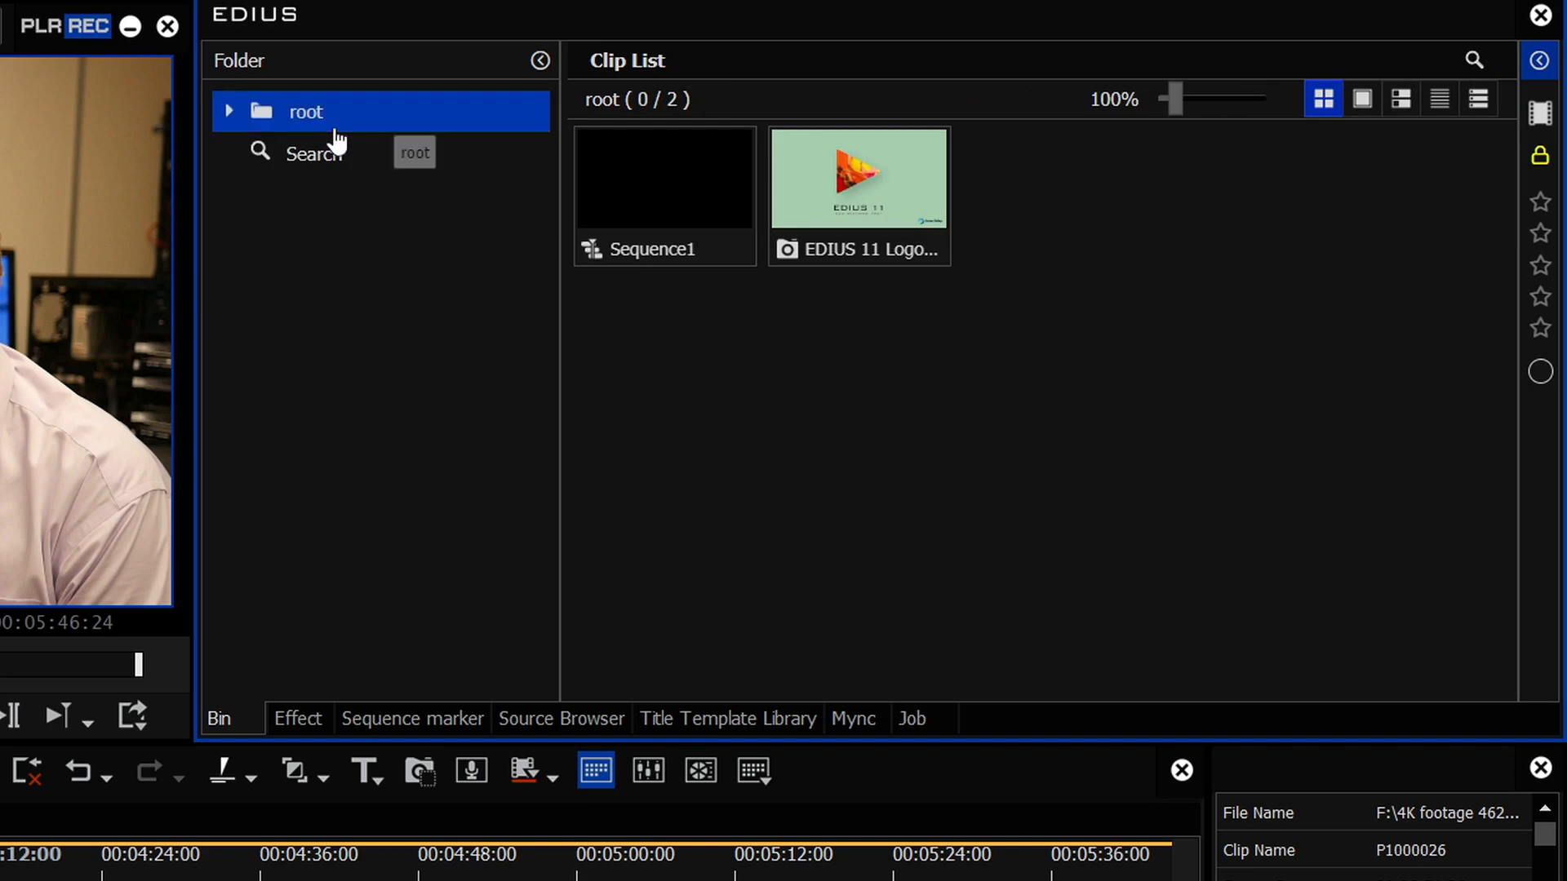
click(230, 111)
click(248, 155)
click(266, 196)
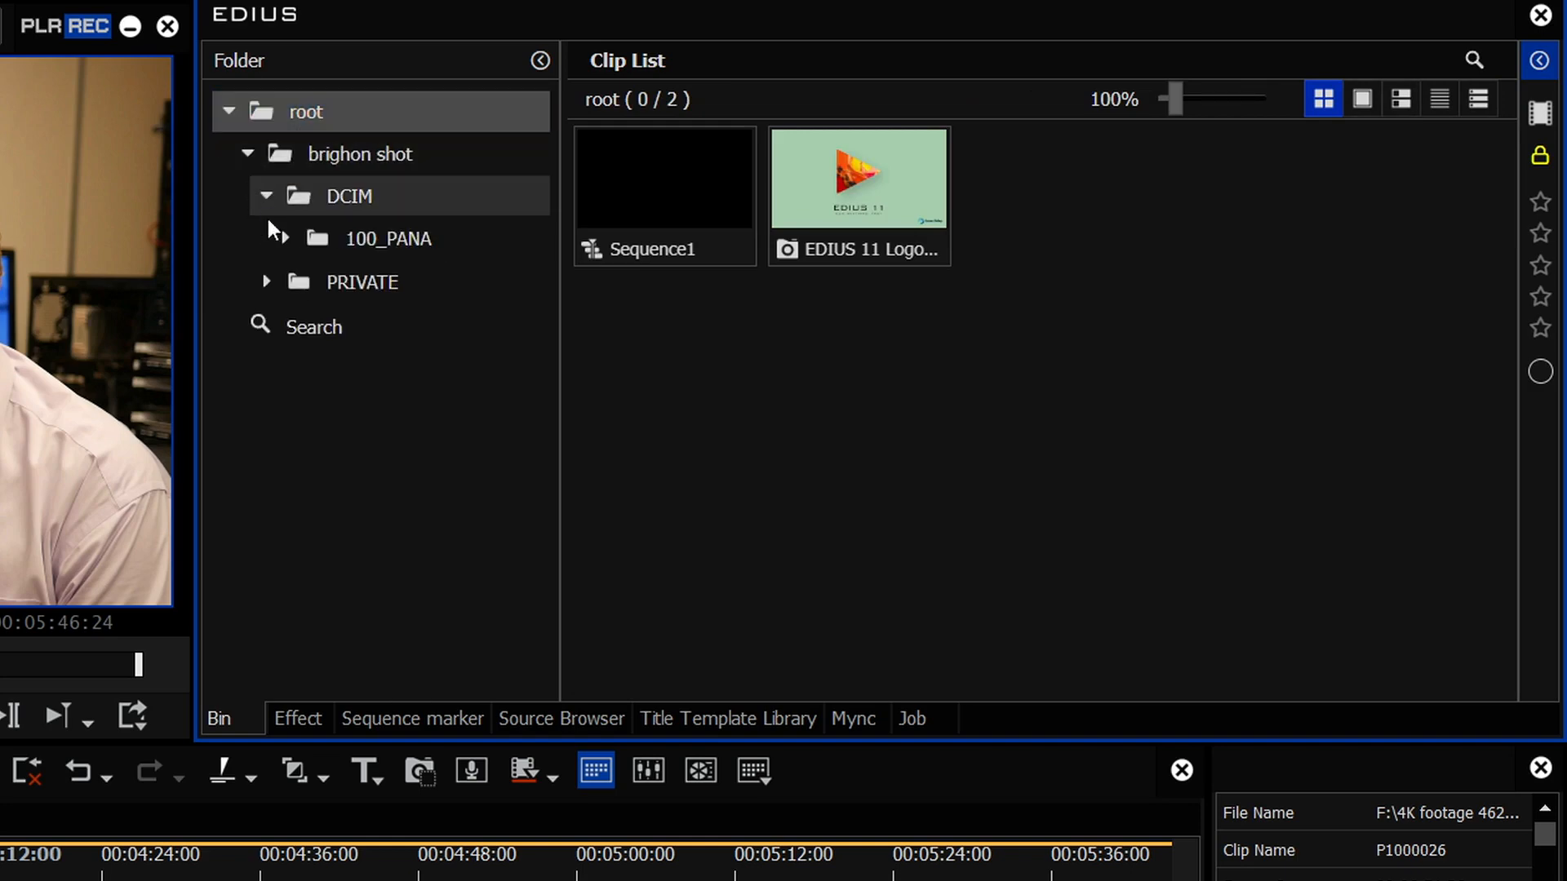
click(285, 238)
click(306, 322)
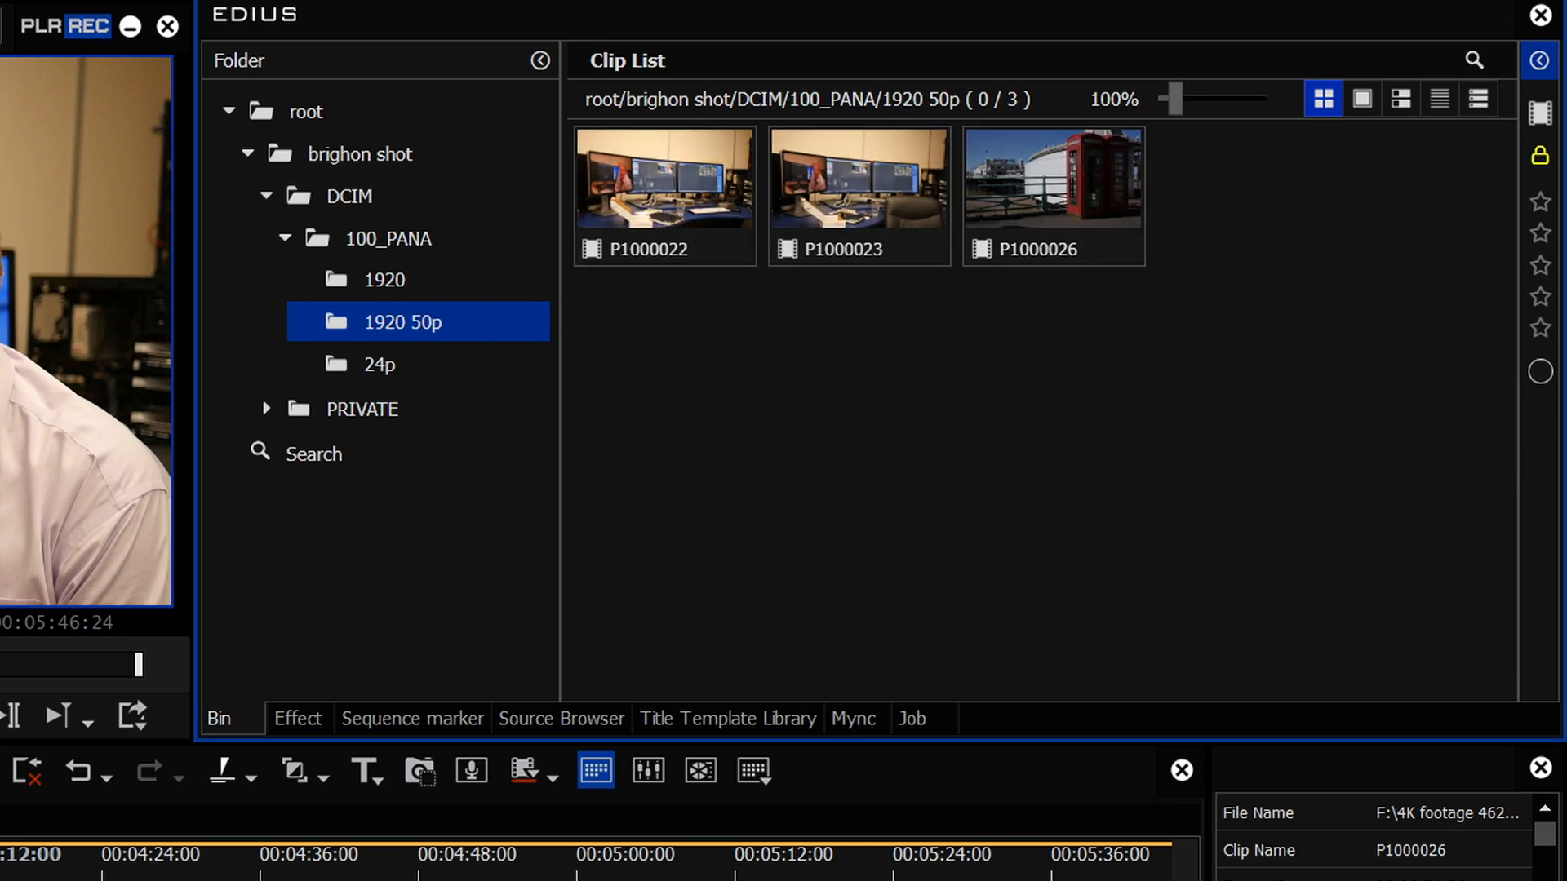
- Show the 1920 50p clips as a text-only detail list again and browse the available column options
click(1440, 99)
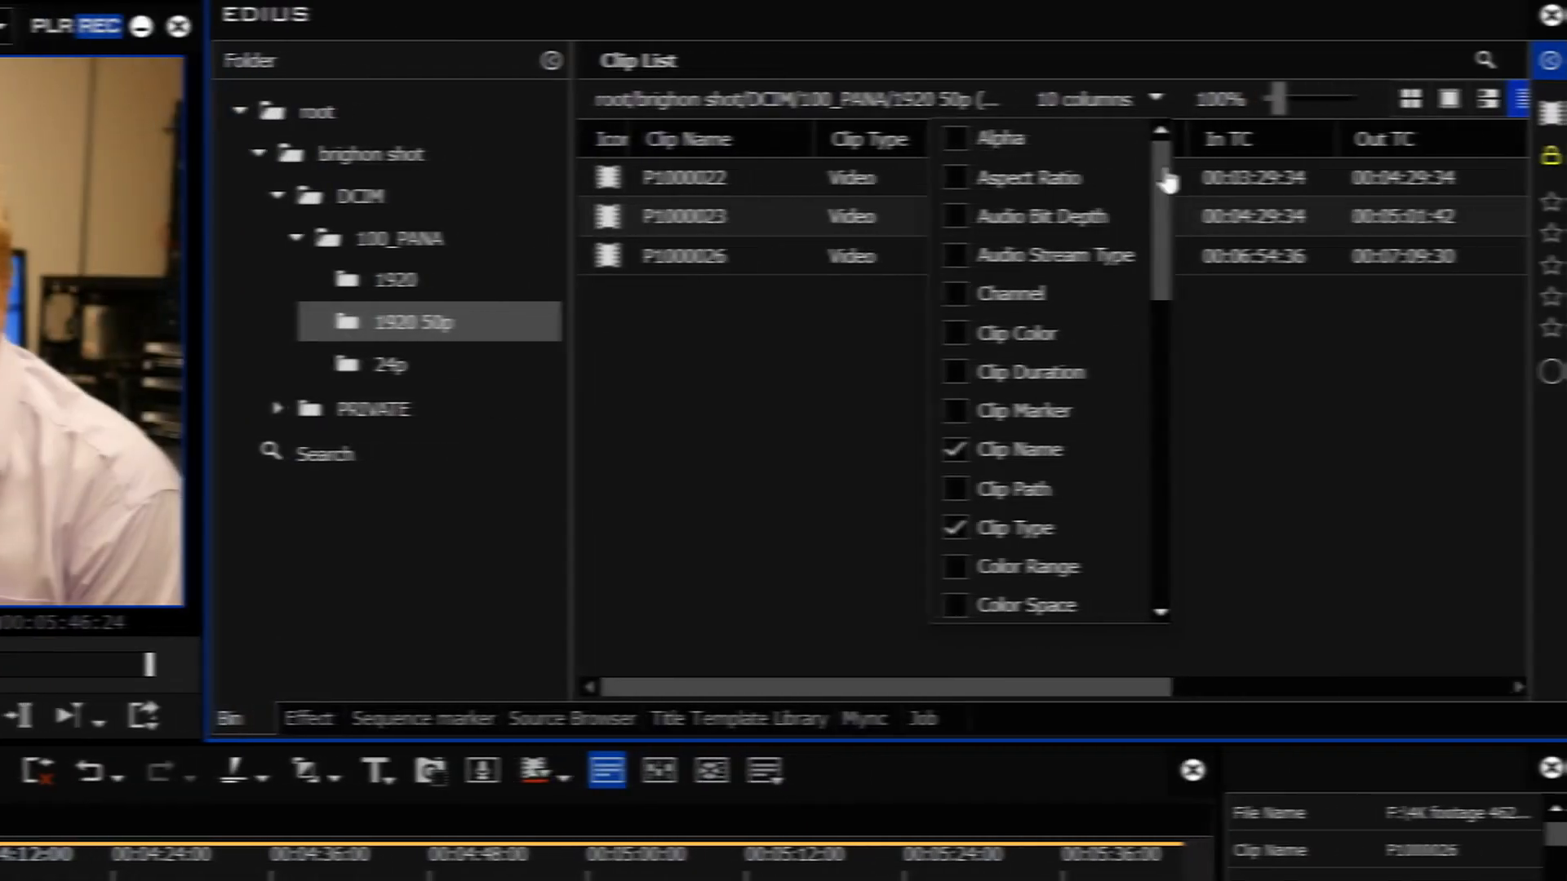
drag(1169, 181, 1146, 339)
click(1292, 452)
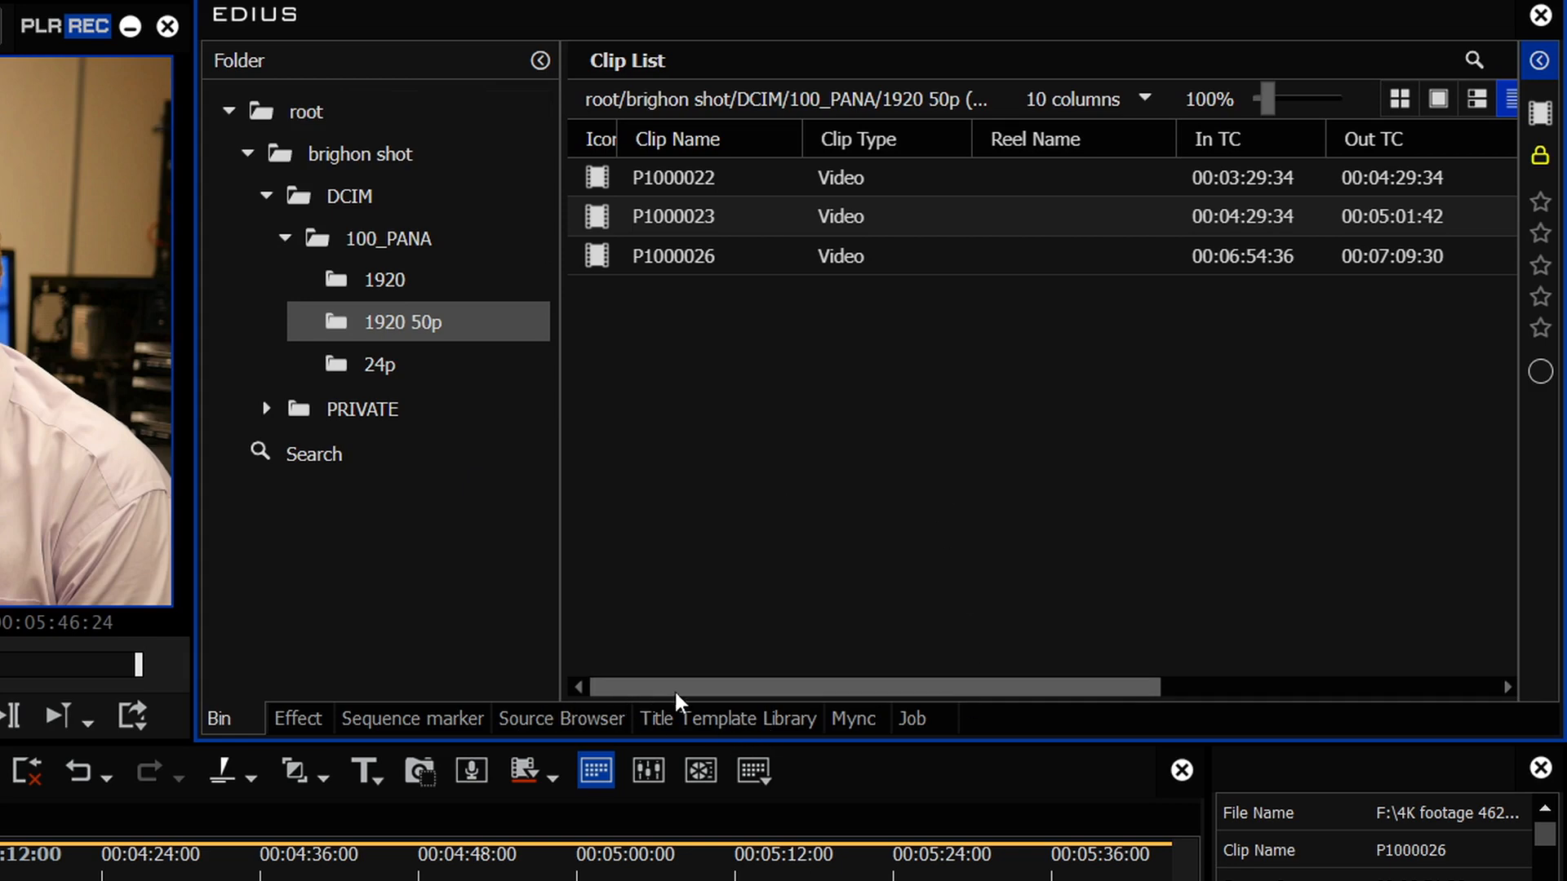
mouse_move(674, 689)
mouse_down()
mouse_move(1095, 689)
mouse_move(645, 689)
mouse_up()
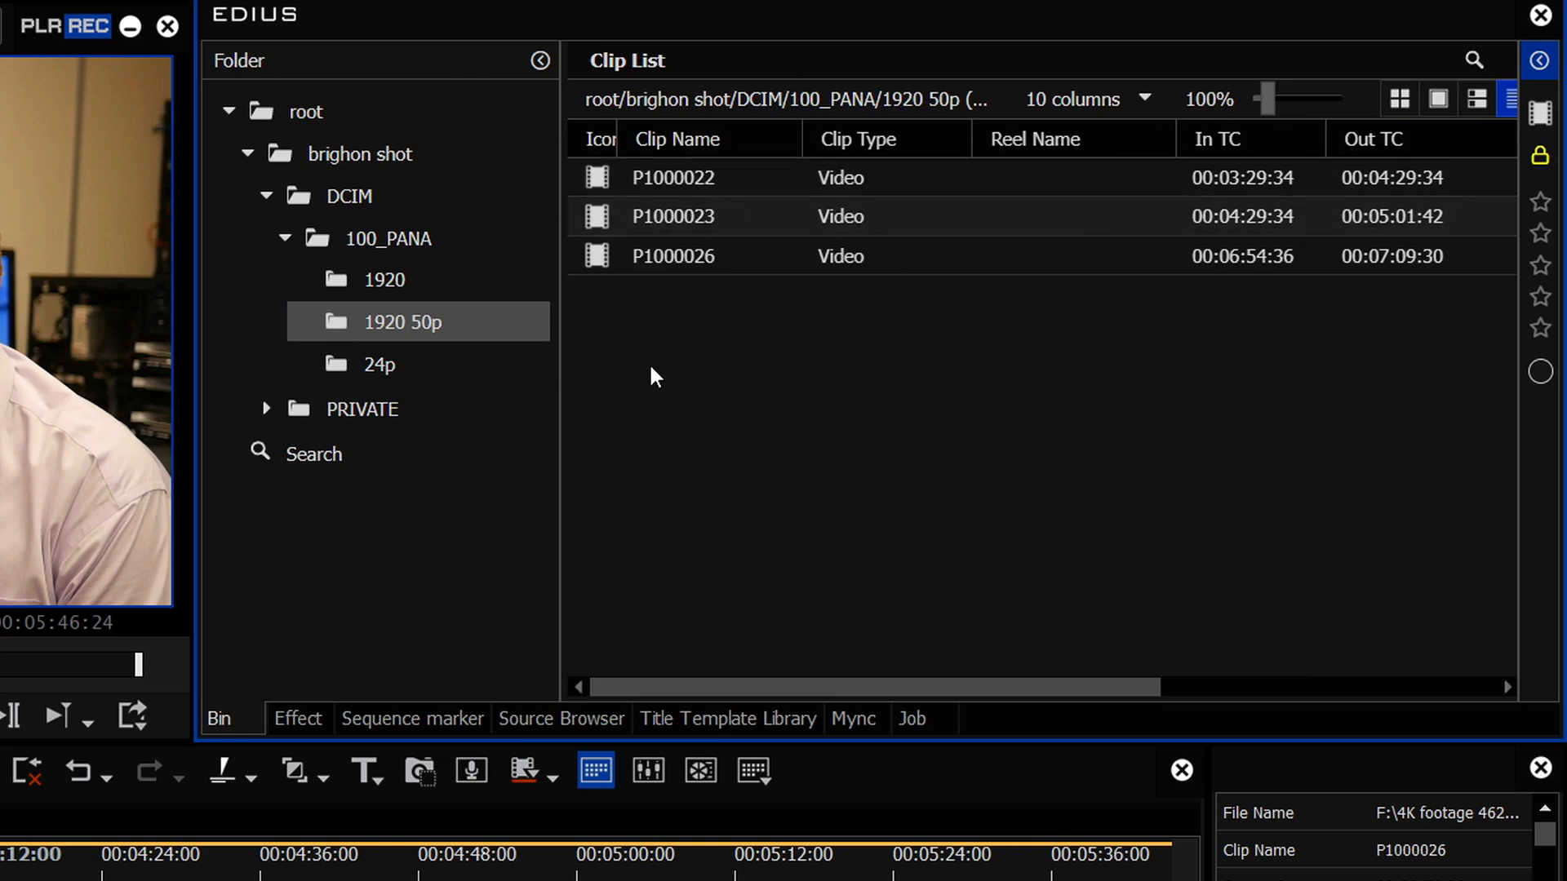
- View the built-in Mync asset library, look at the Source Browser's media folders, and return to Mync
click(857, 721)
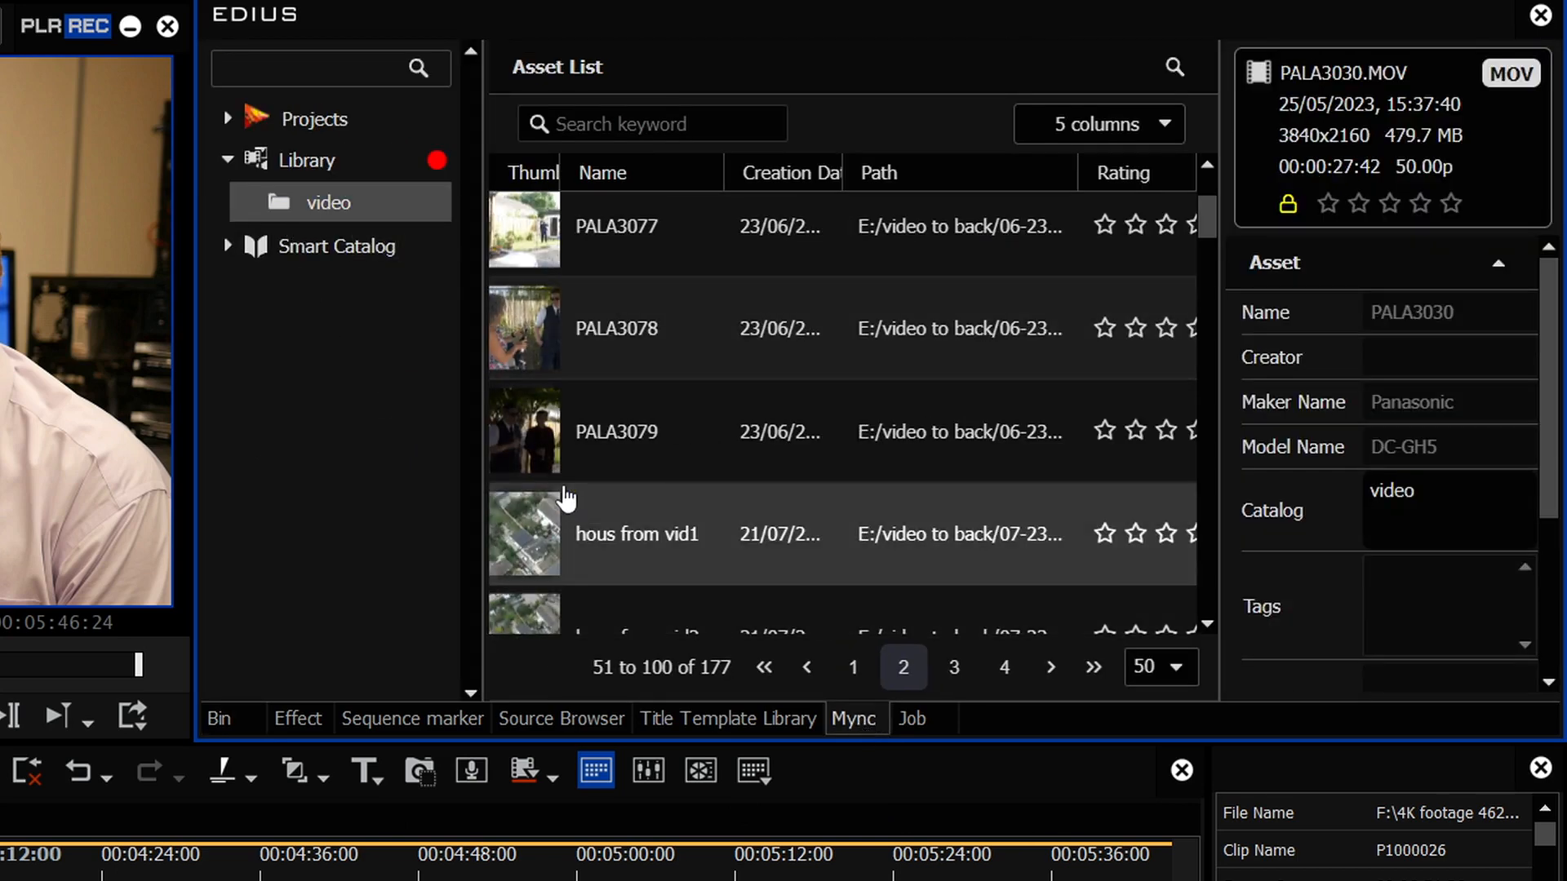
click(561, 717)
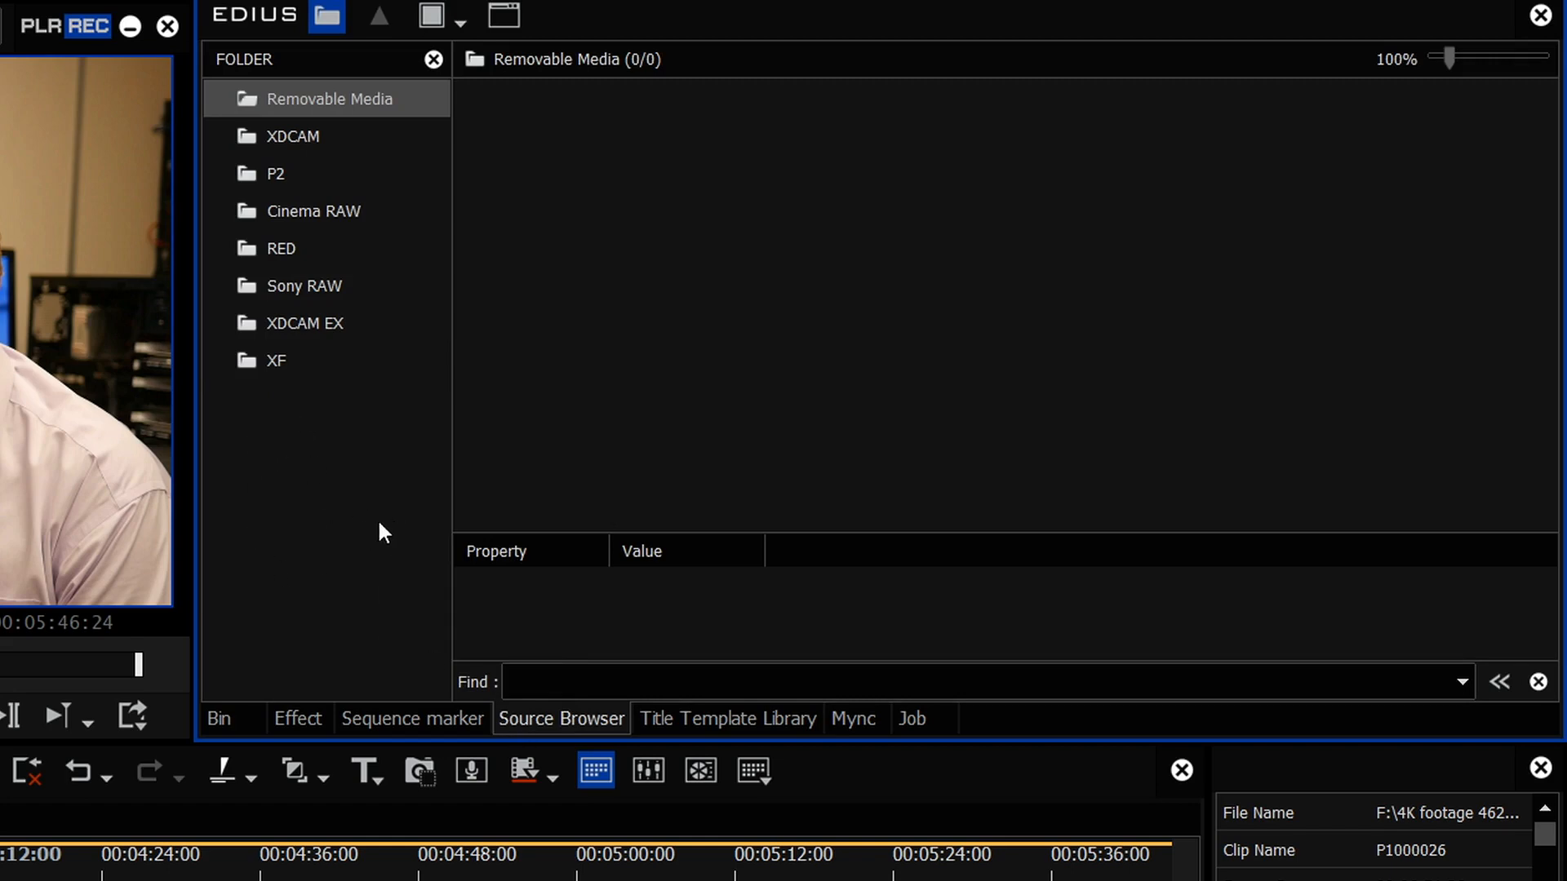
click(853, 720)
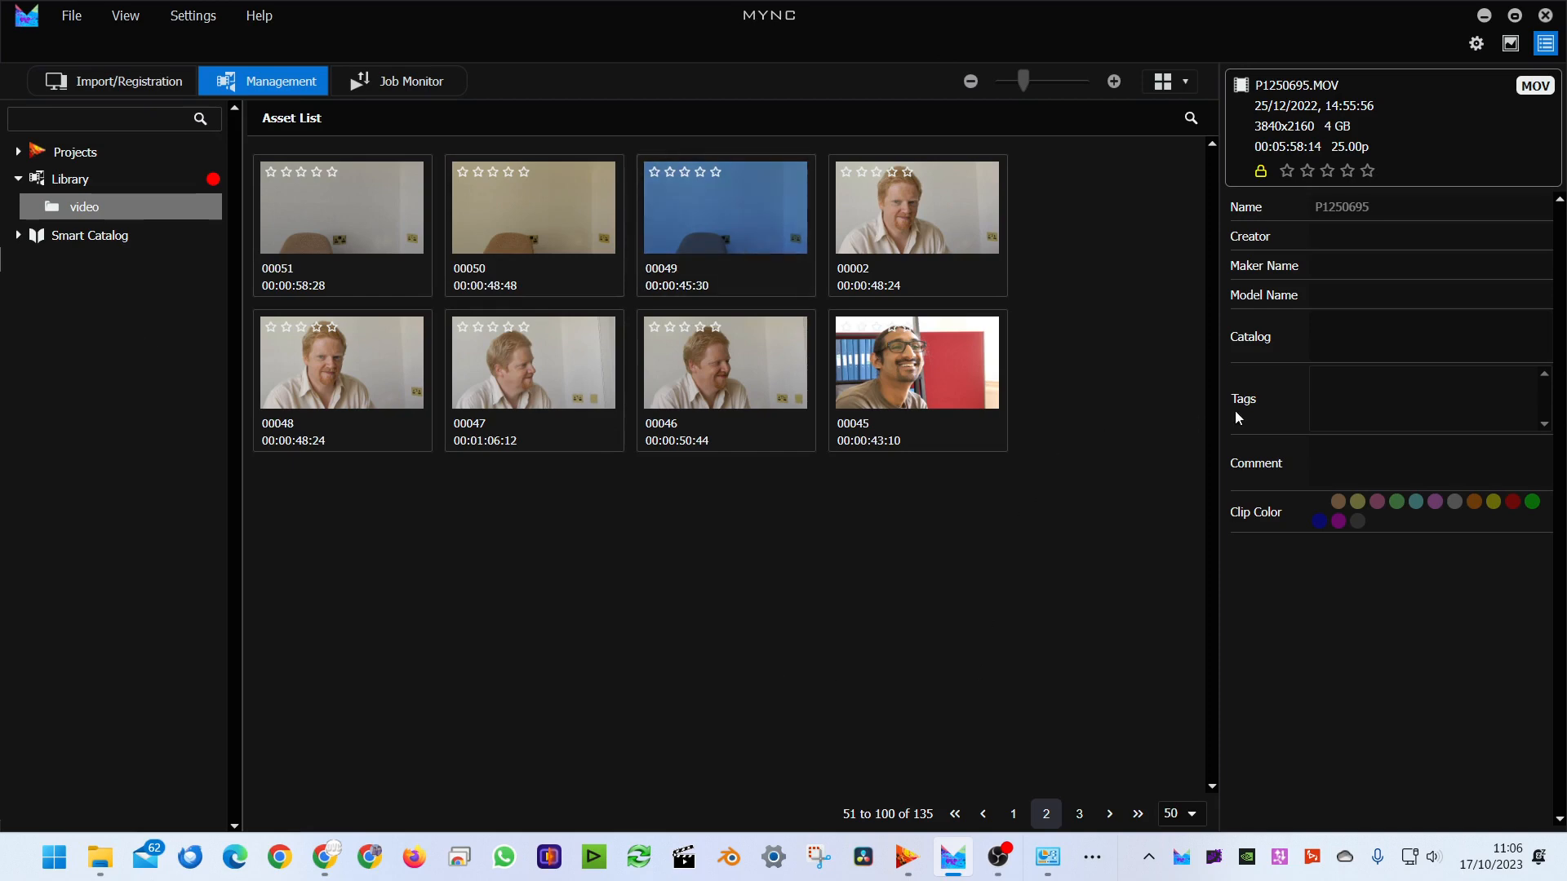
- Browse for import to the new footage subfolder inside blackmagic footage 252GB on drive F: and select all five of its clips
click(110, 82)
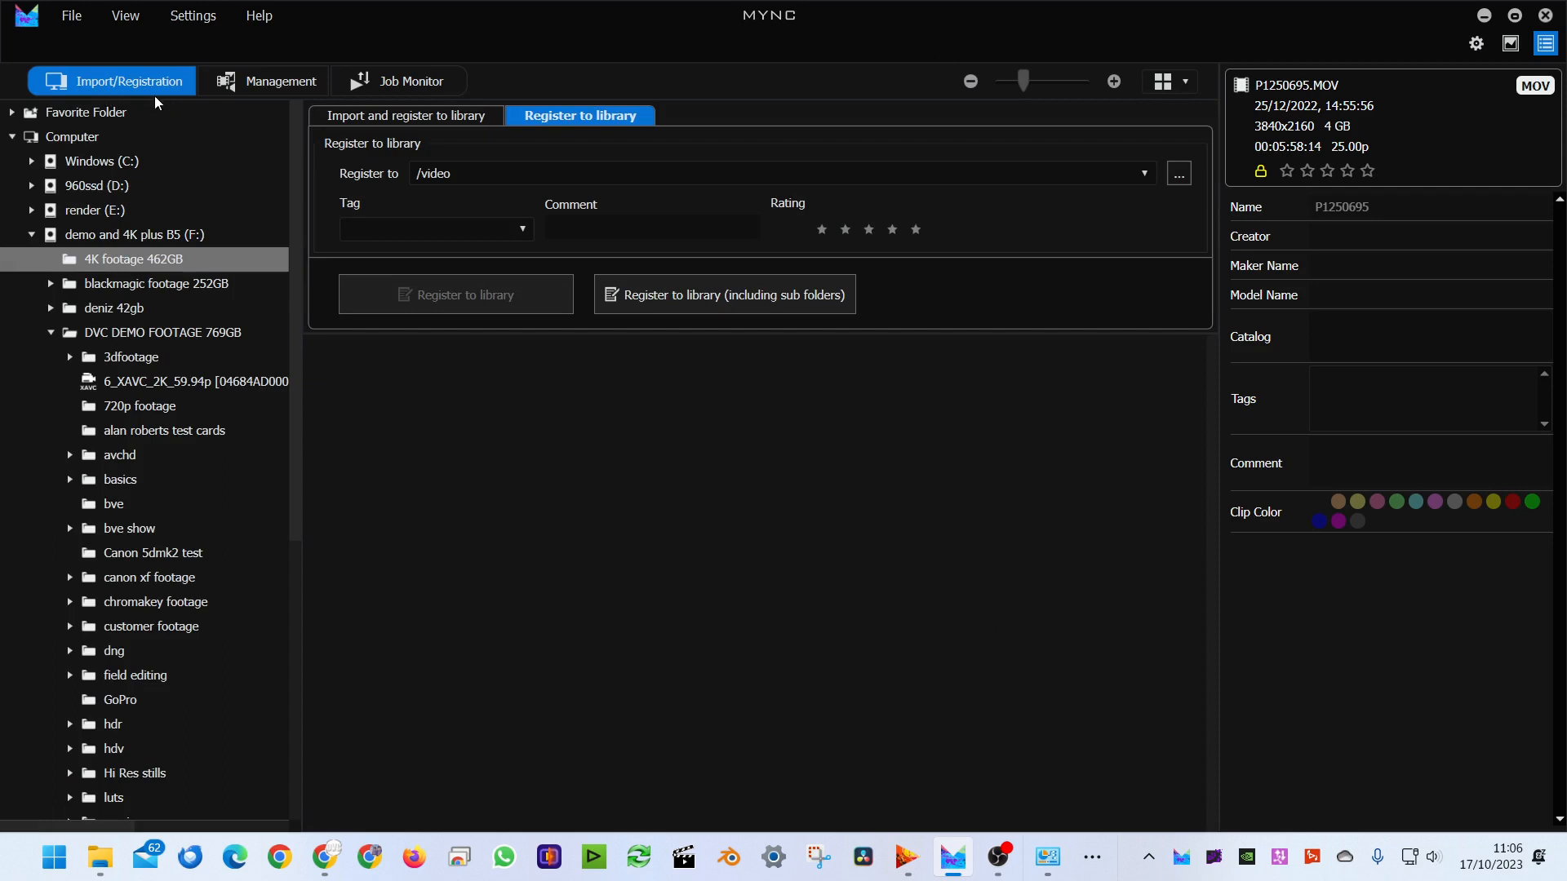
click(32, 235)
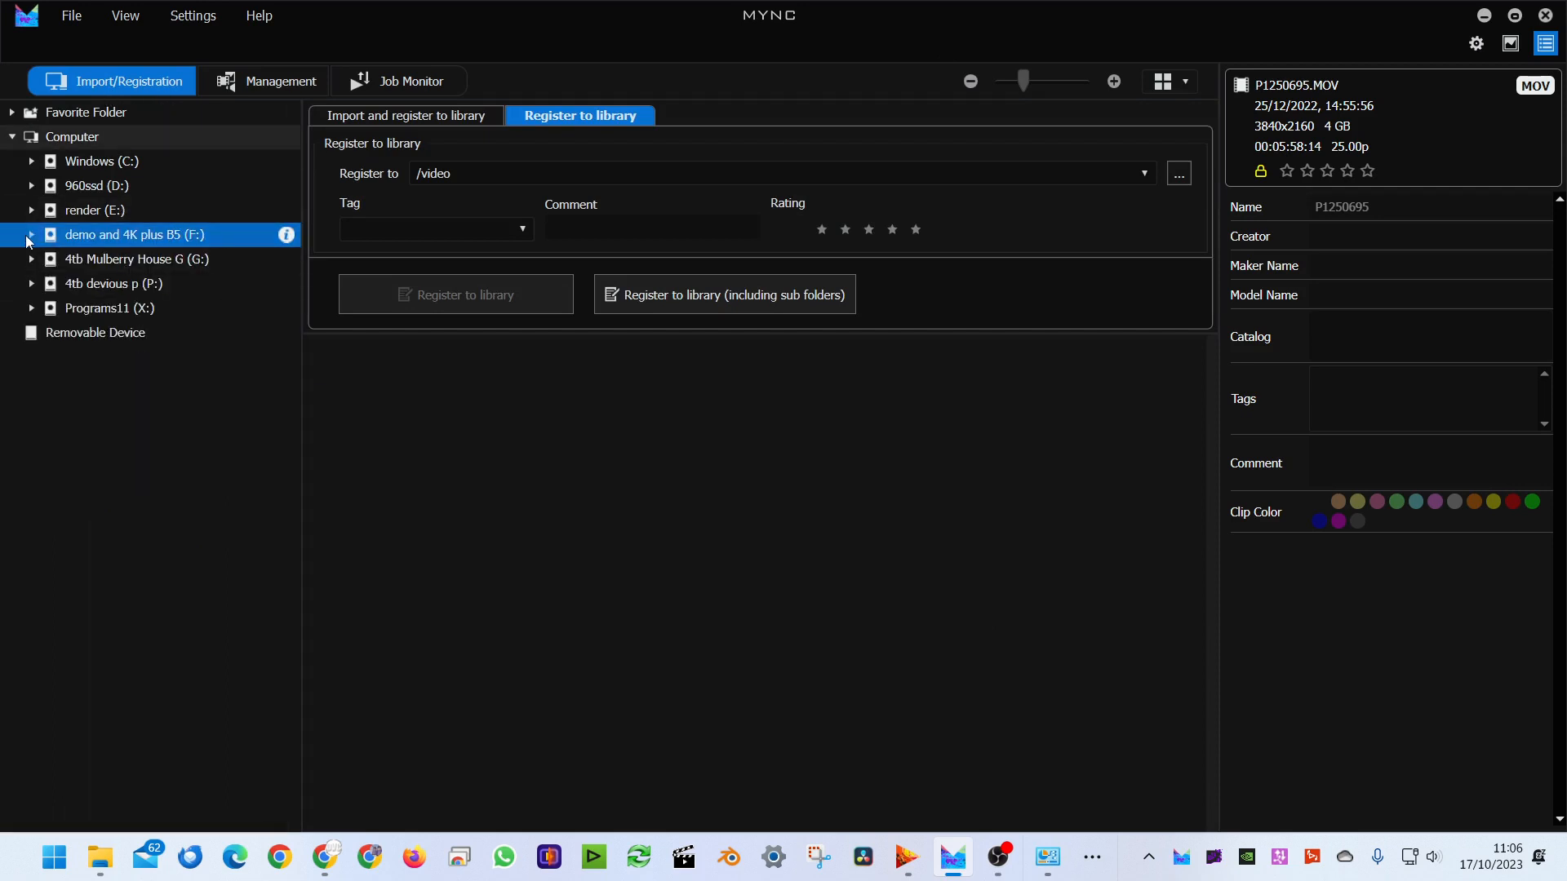
click(31, 236)
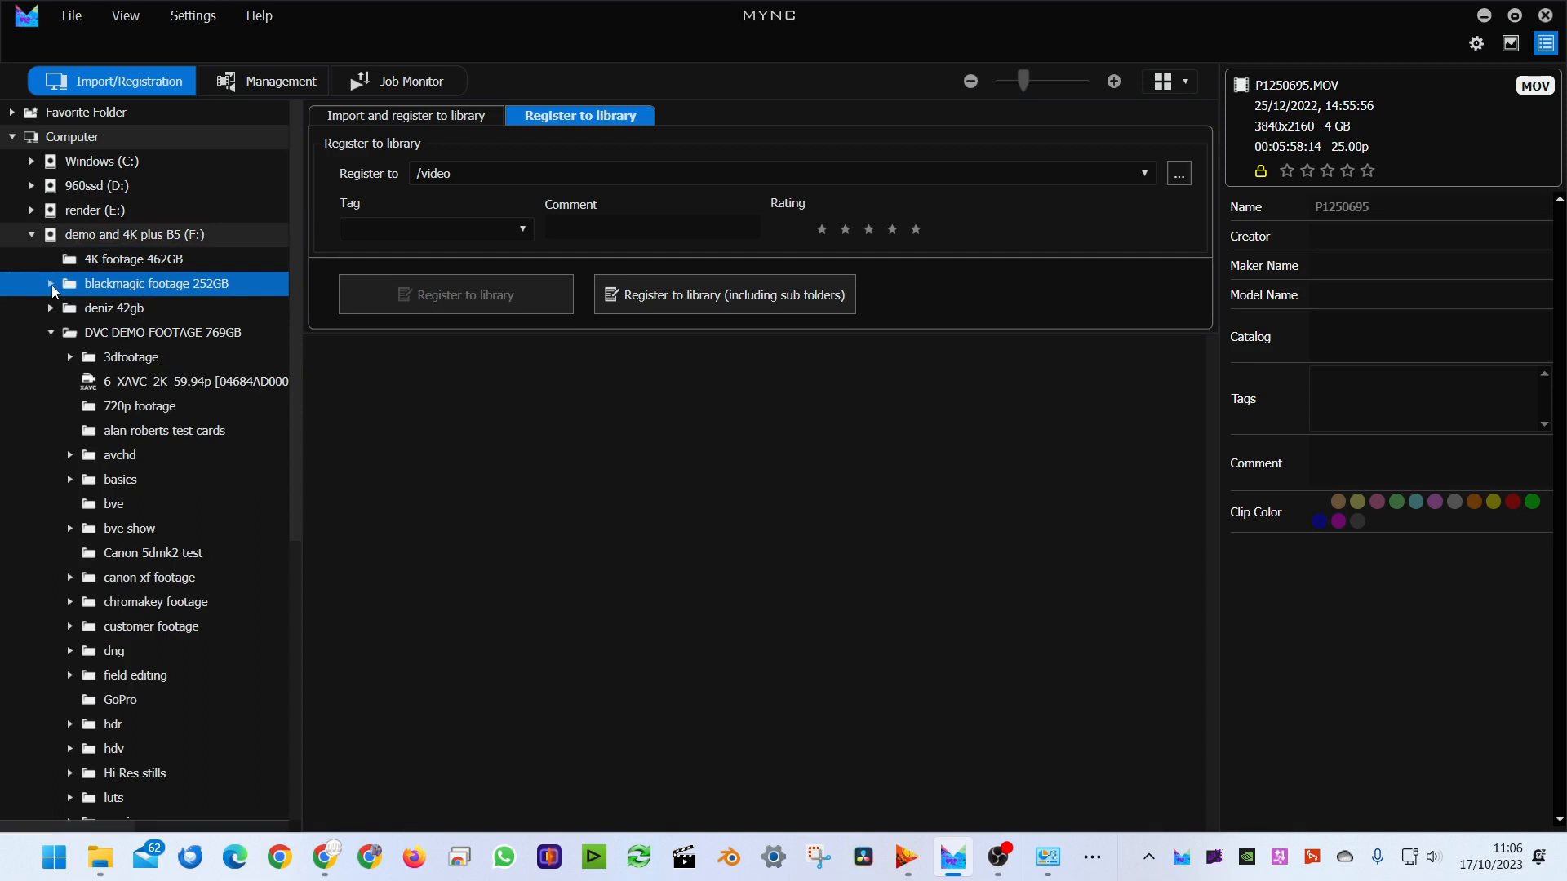
click(52, 285)
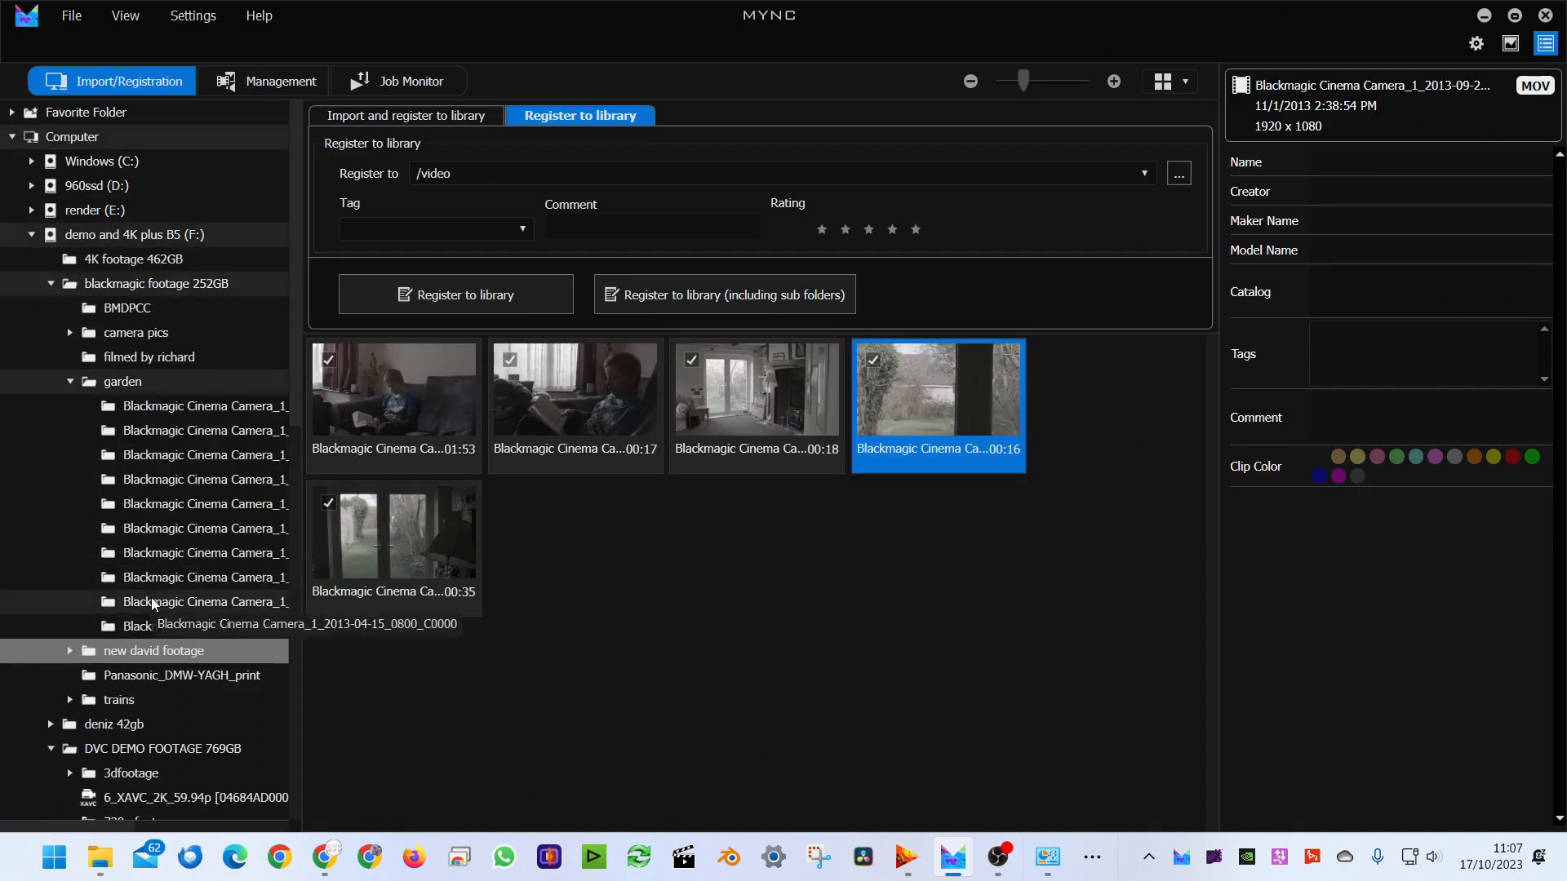
click(411, 408)
shift+click(445, 549)
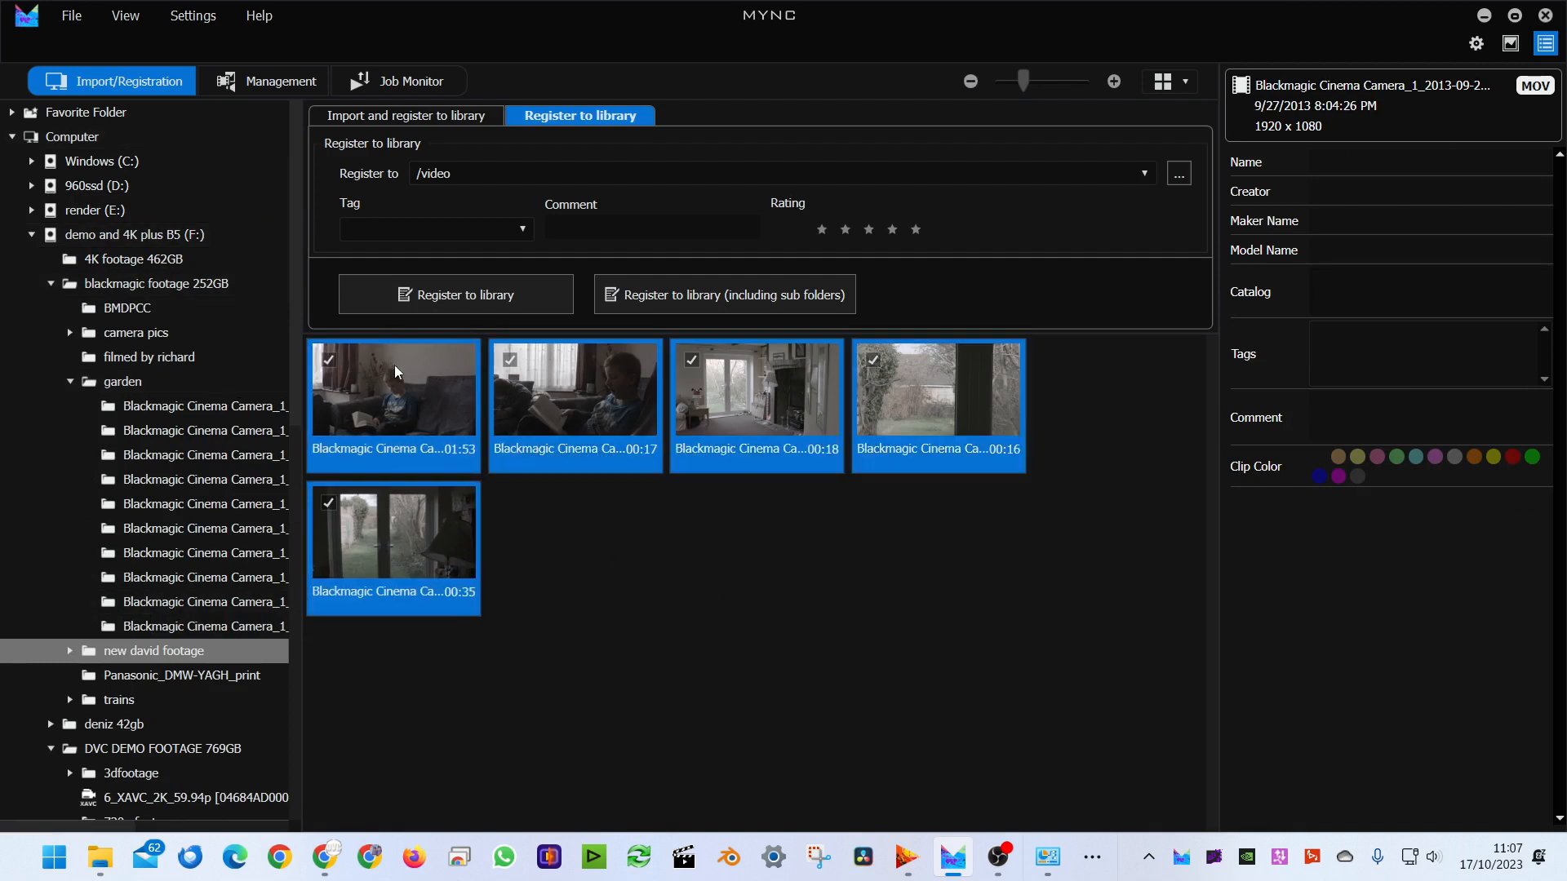
- Examine the options for registering the selected clips to the library and for importing and registering them
right_click(388, 387)
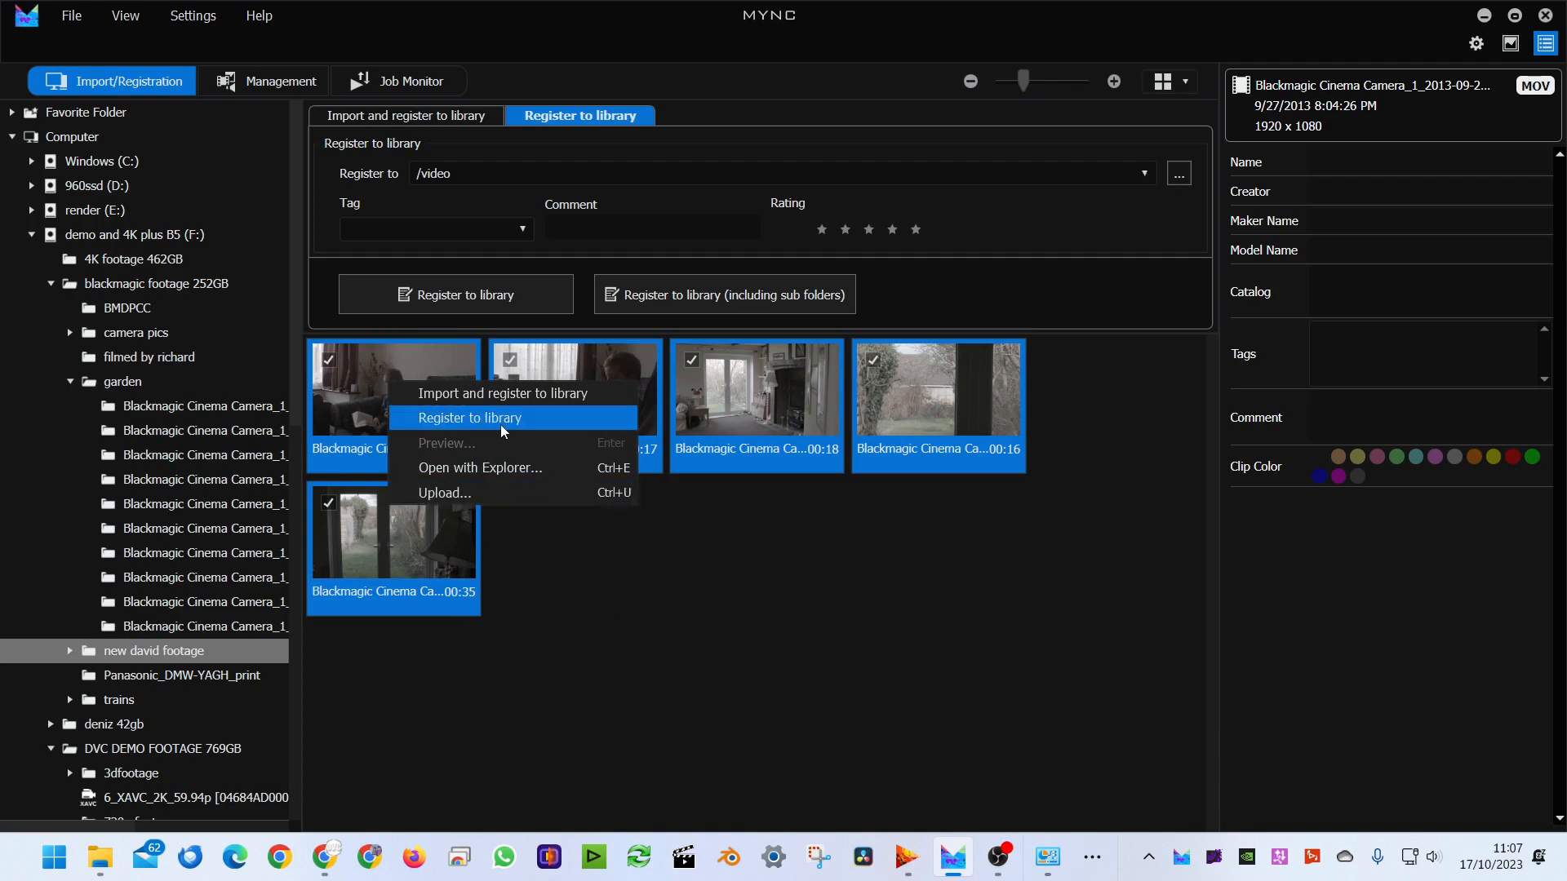
click(401, 119)
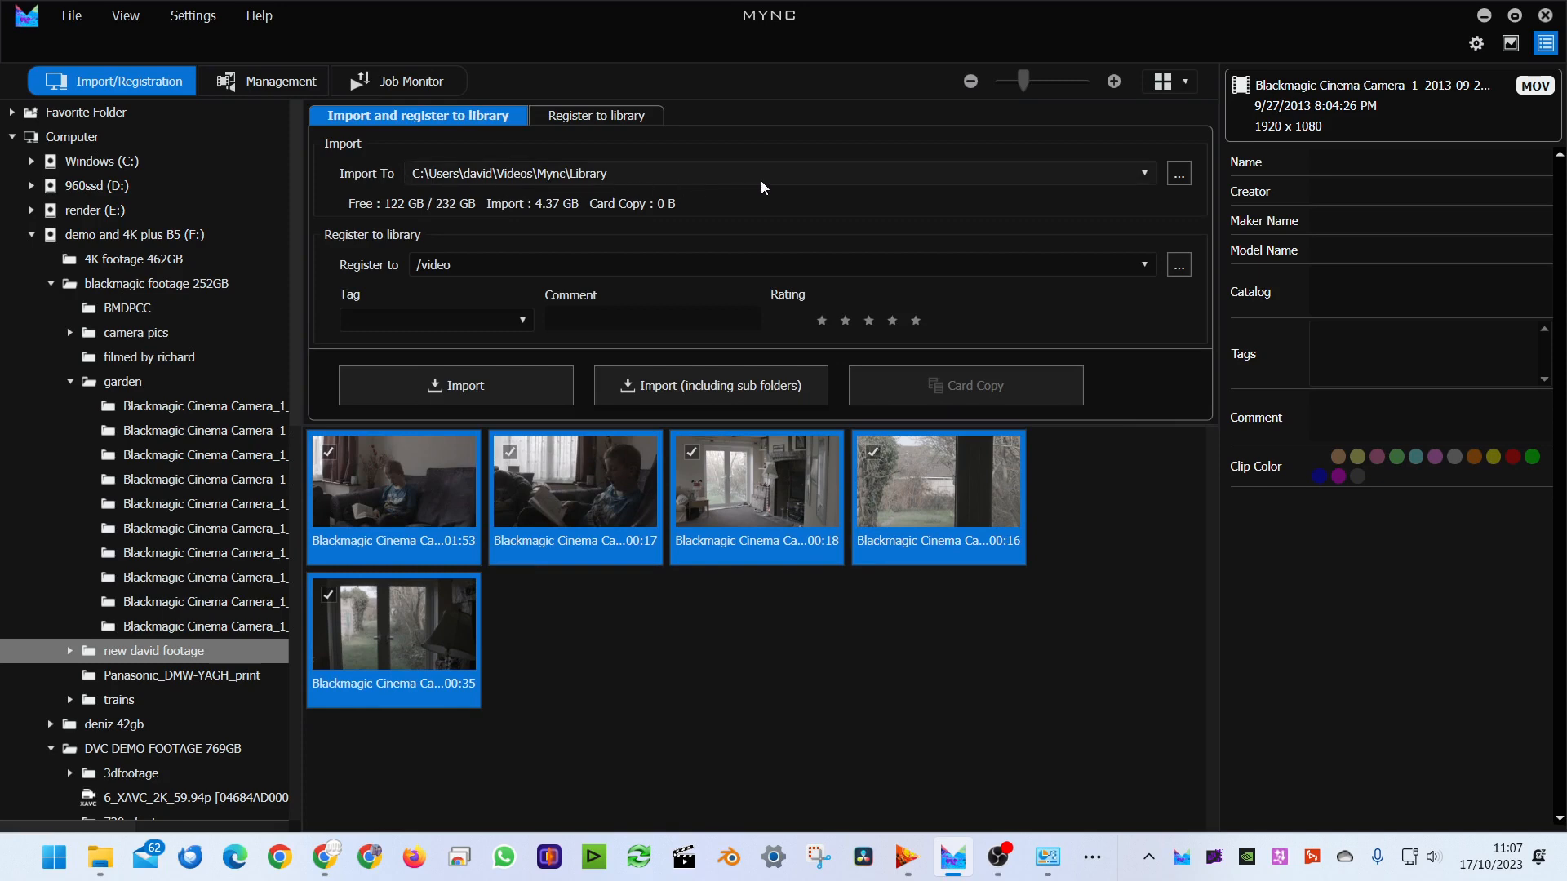
click(591, 118)
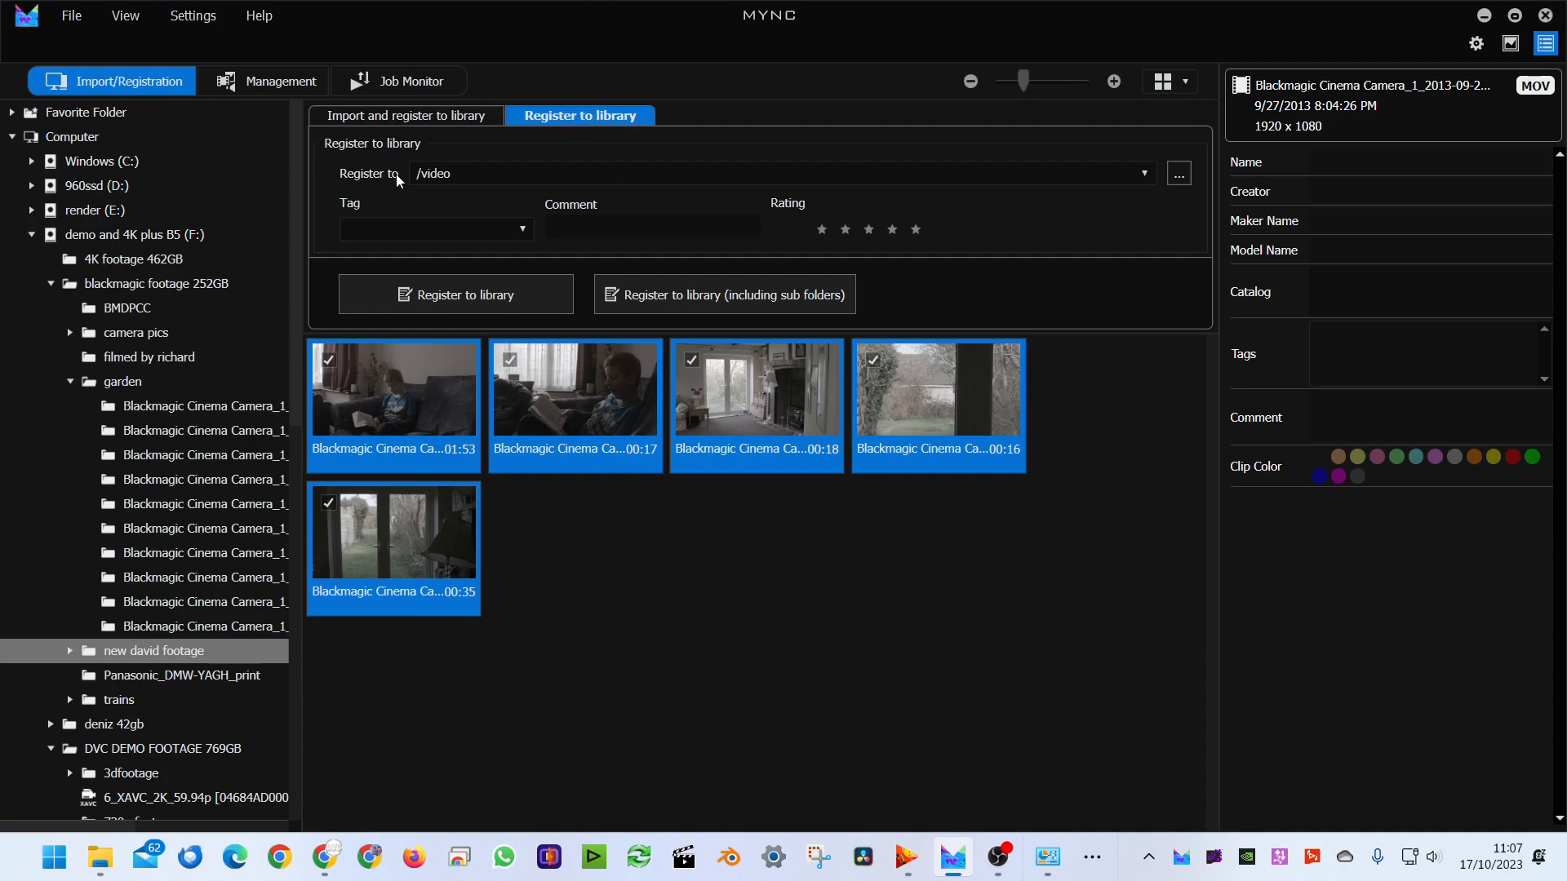
- Add a catalog named New catalog under Library and choose it as the registration destination
click(1183, 178)
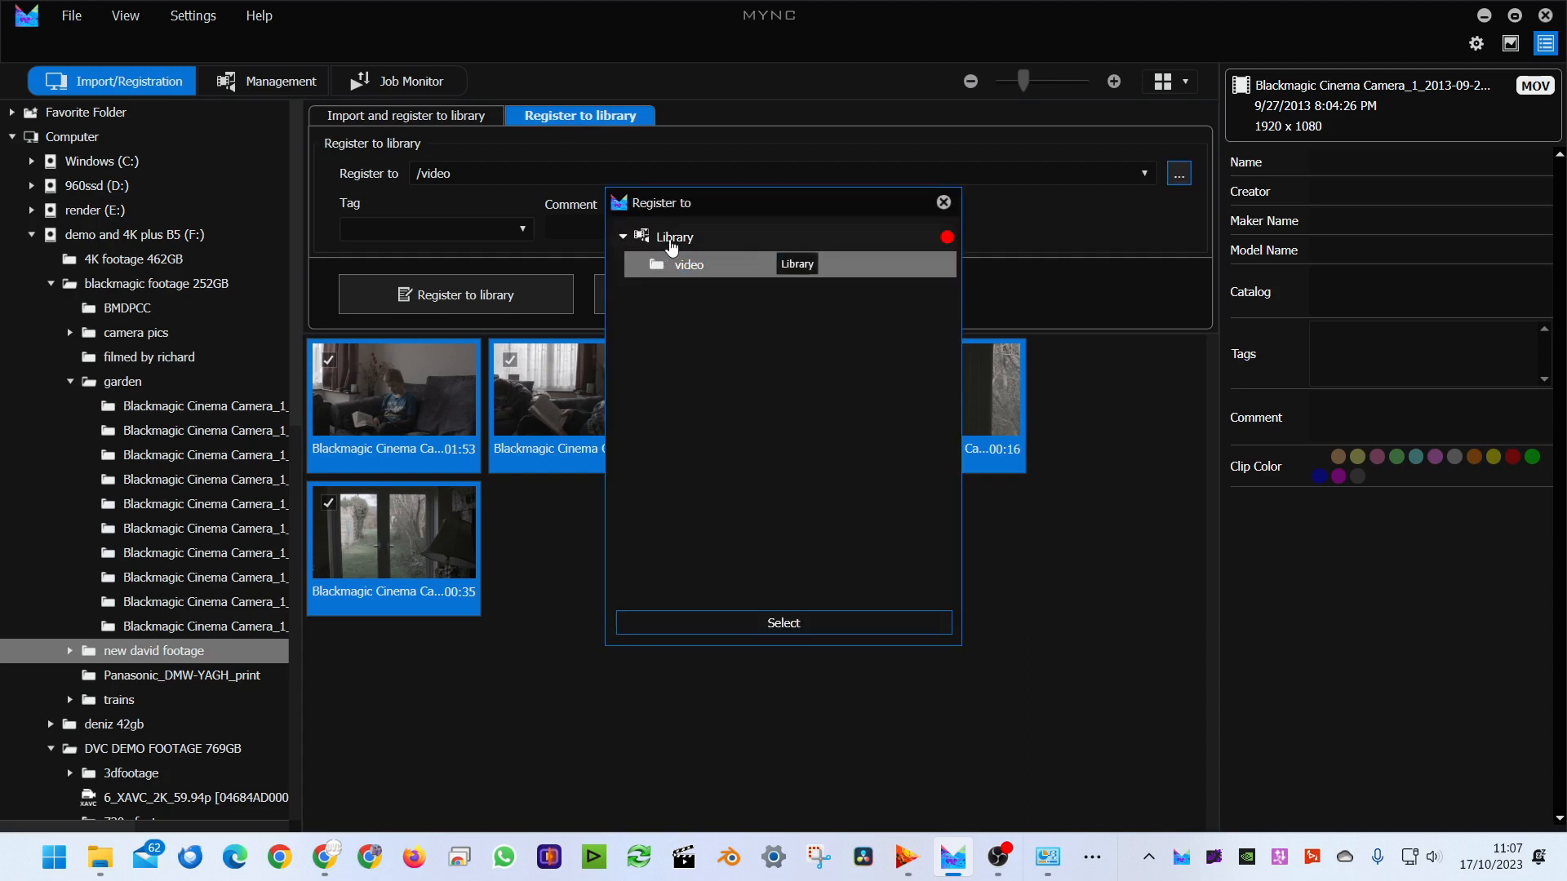
click(671, 244)
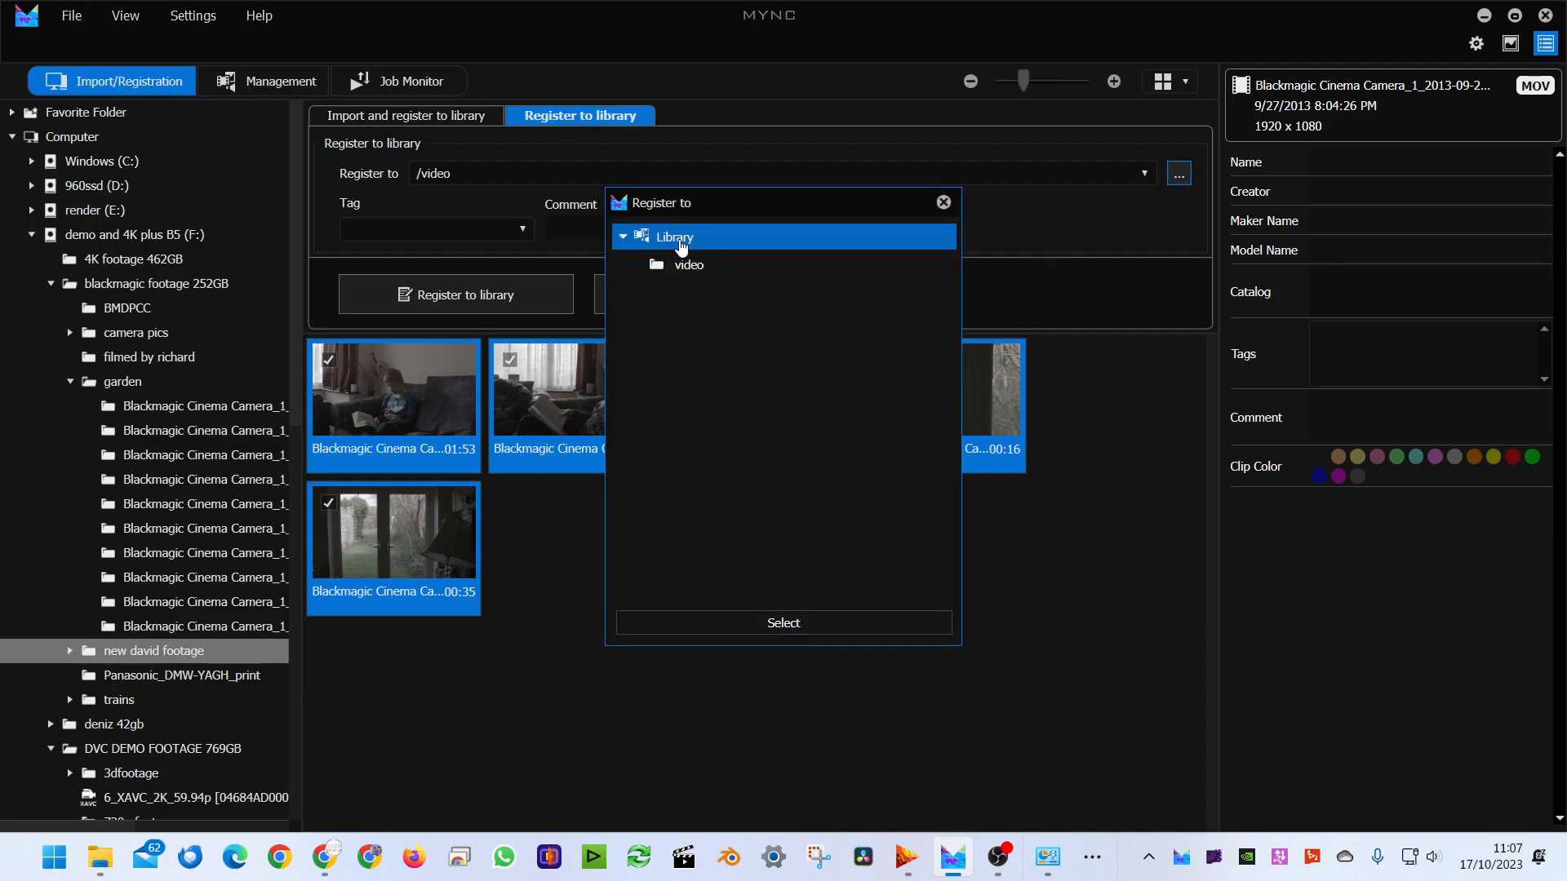
right_click(682, 245)
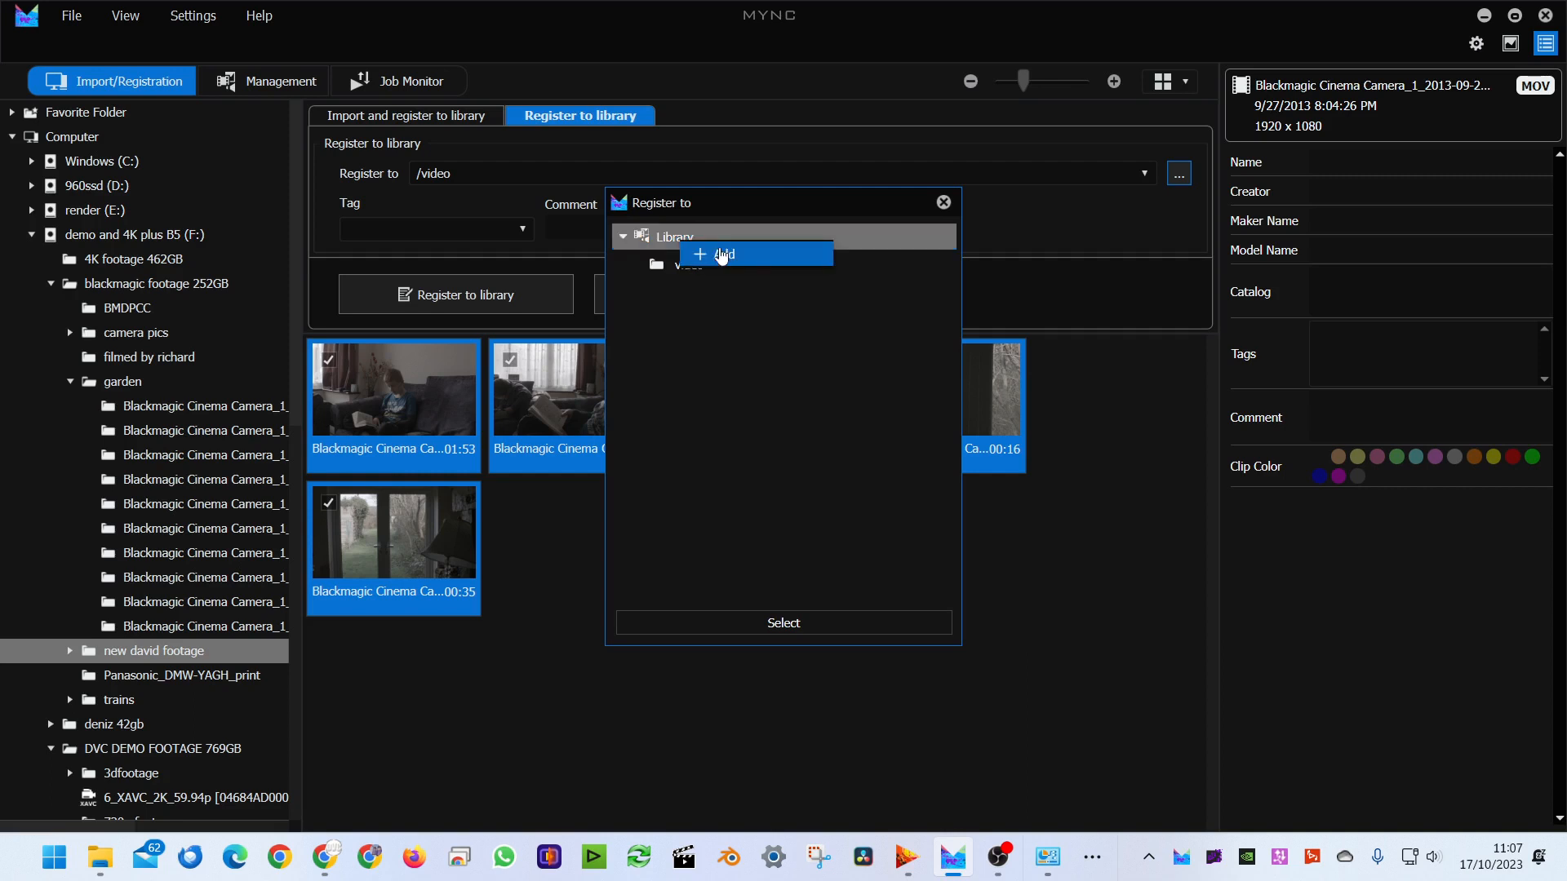
click(721, 255)
drag(788, 422, 641, 422)
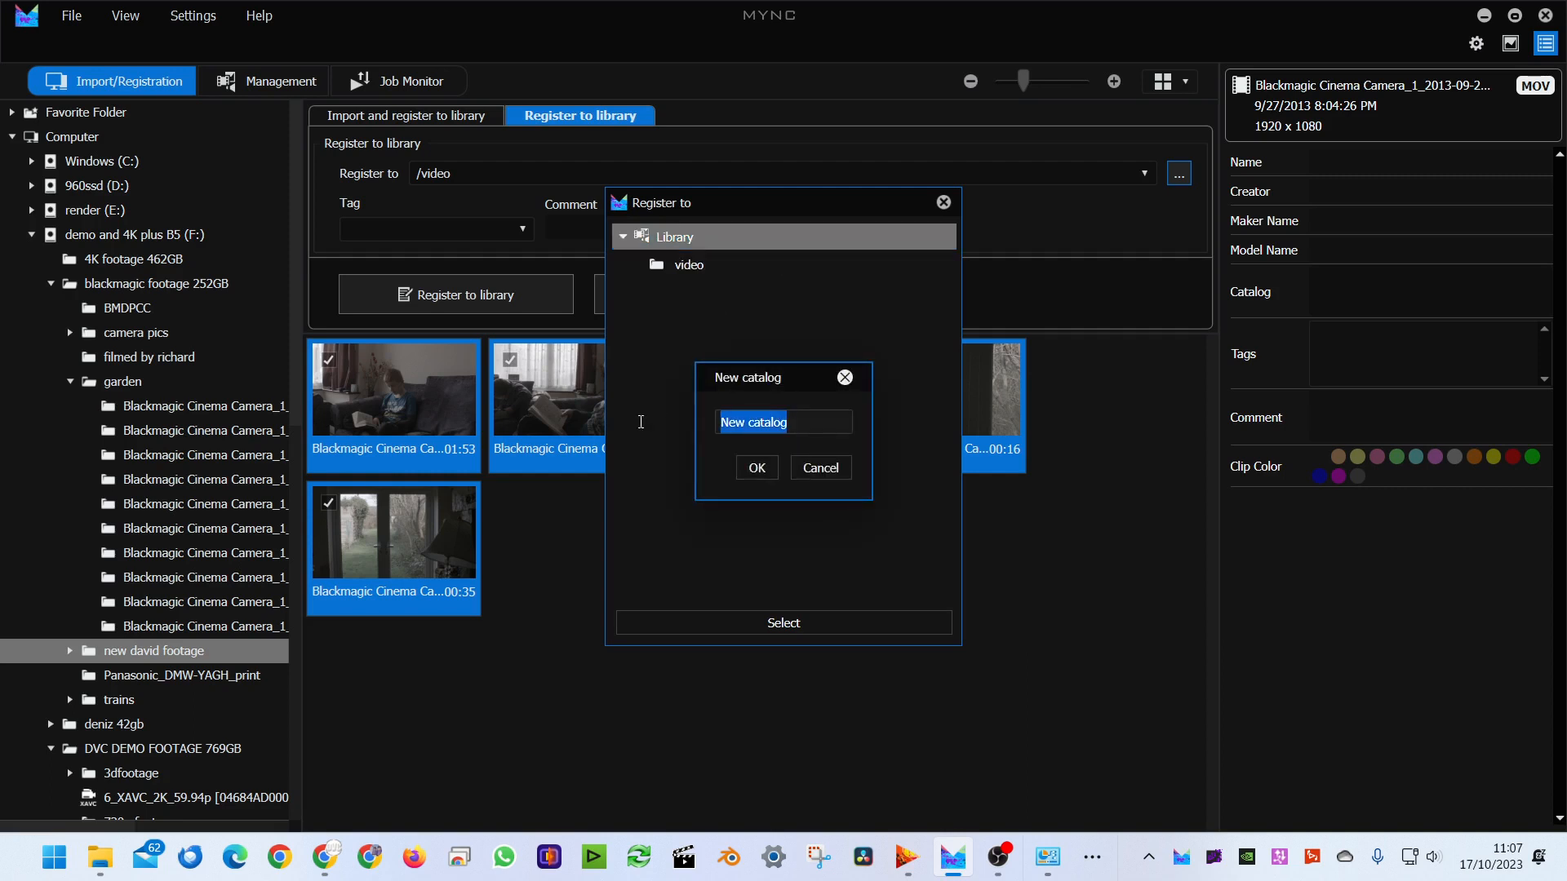
click(758, 467)
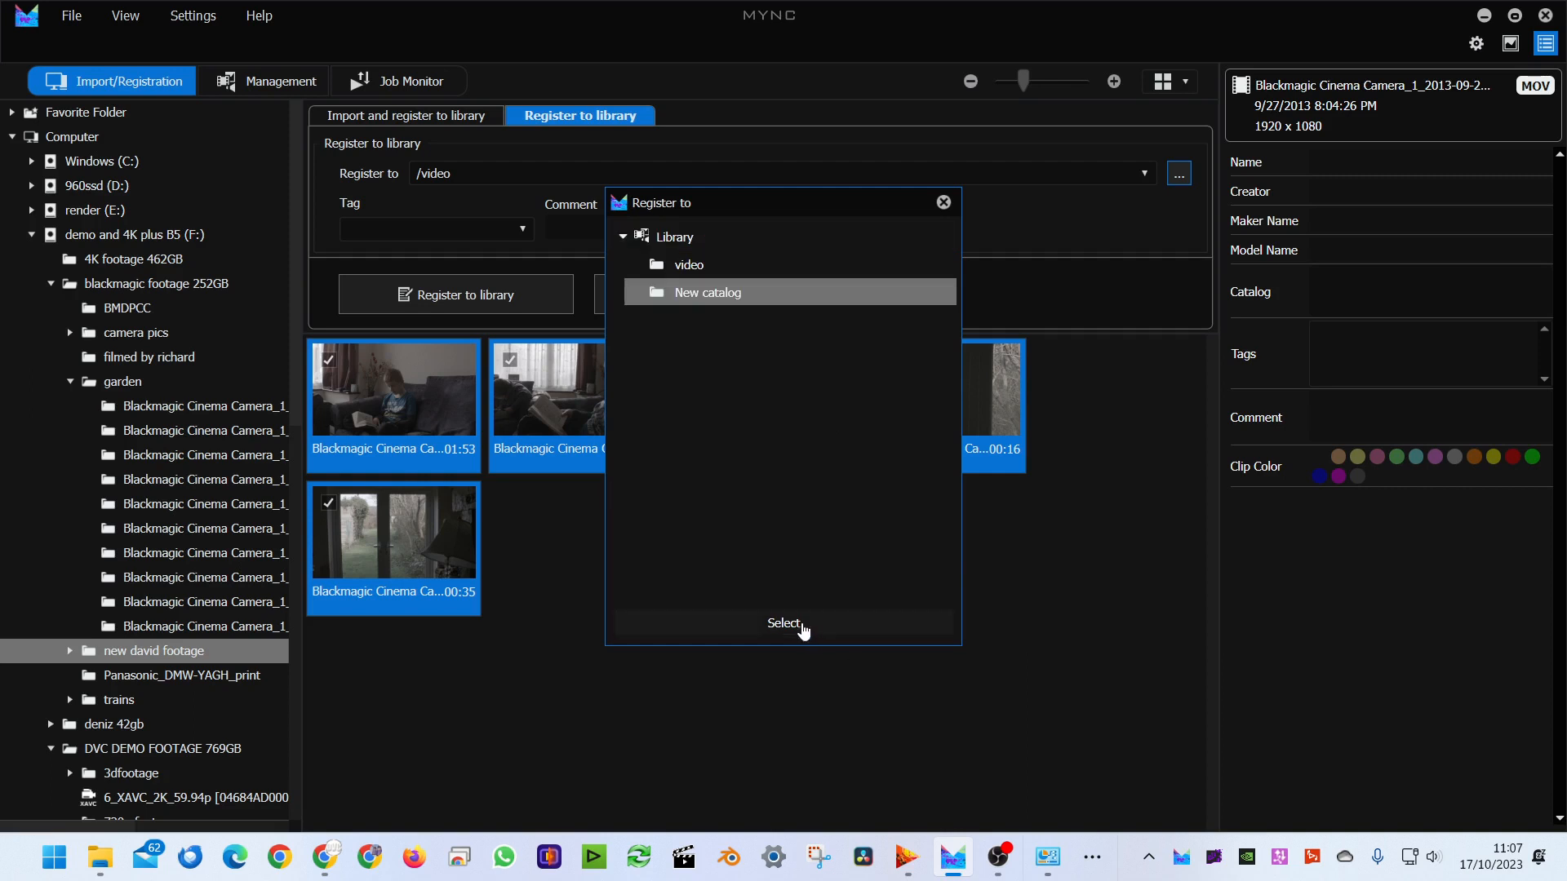
click(801, 625)
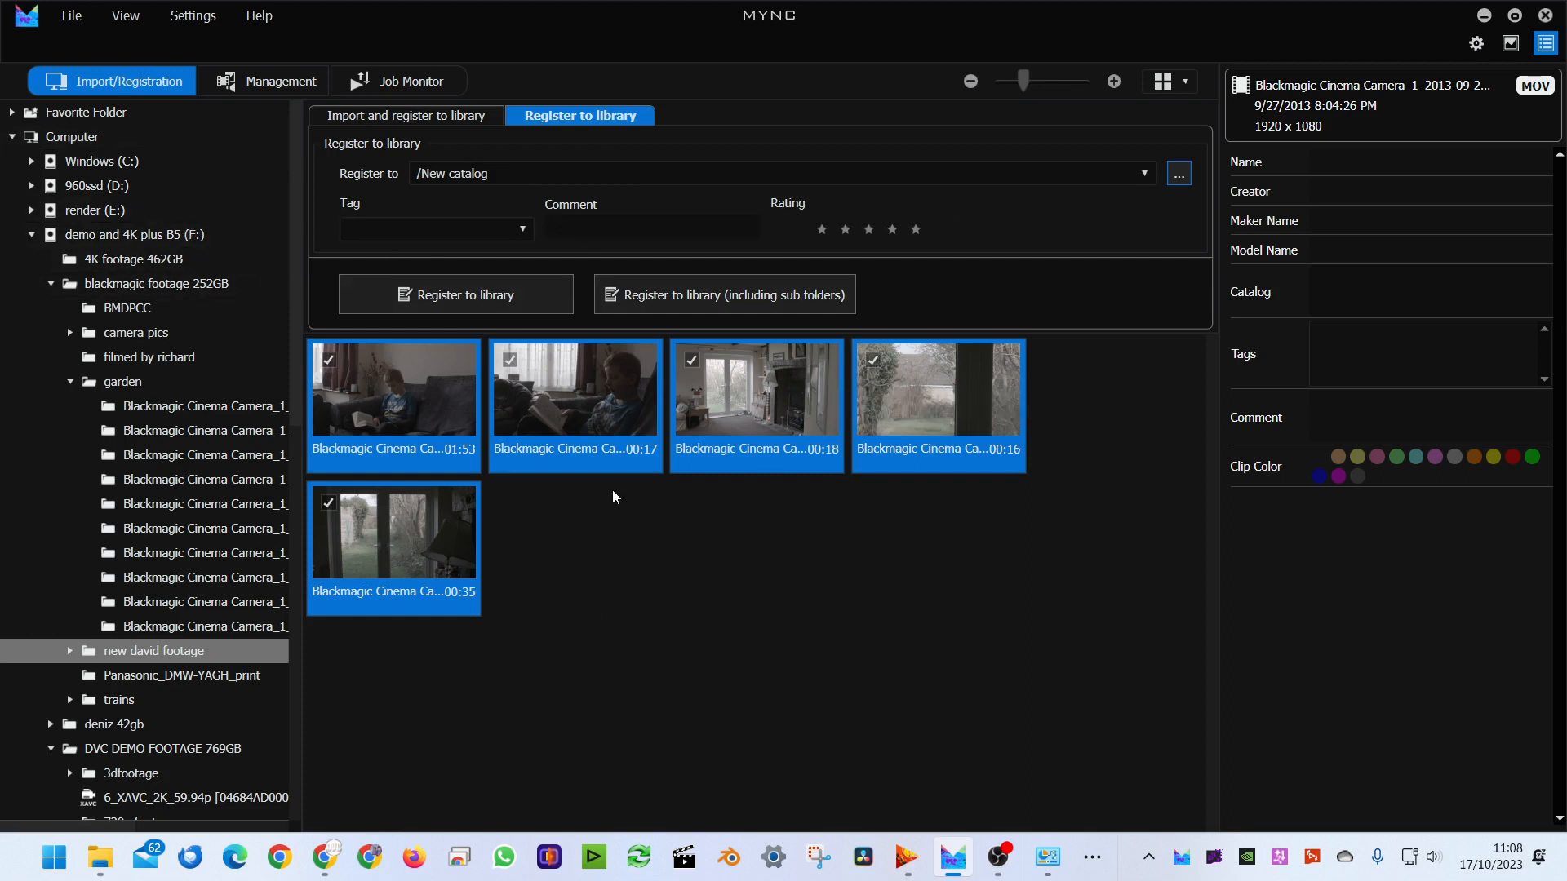
- Register the five selected Blackmagic clips to New catalog in the library
click(695, 298)
click(70, 651)
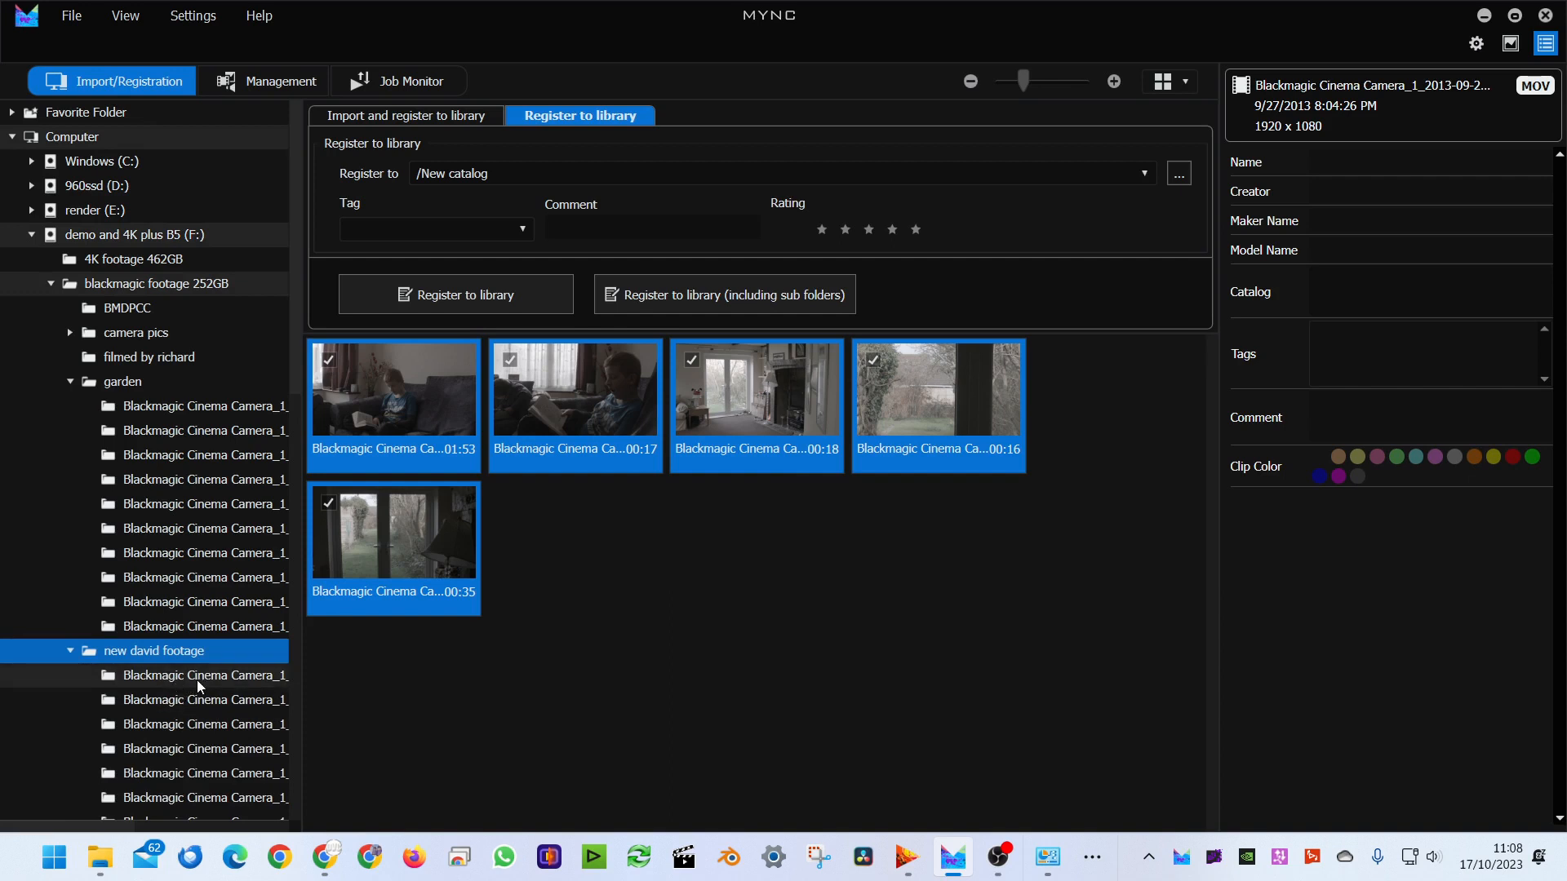
click(430, 281)
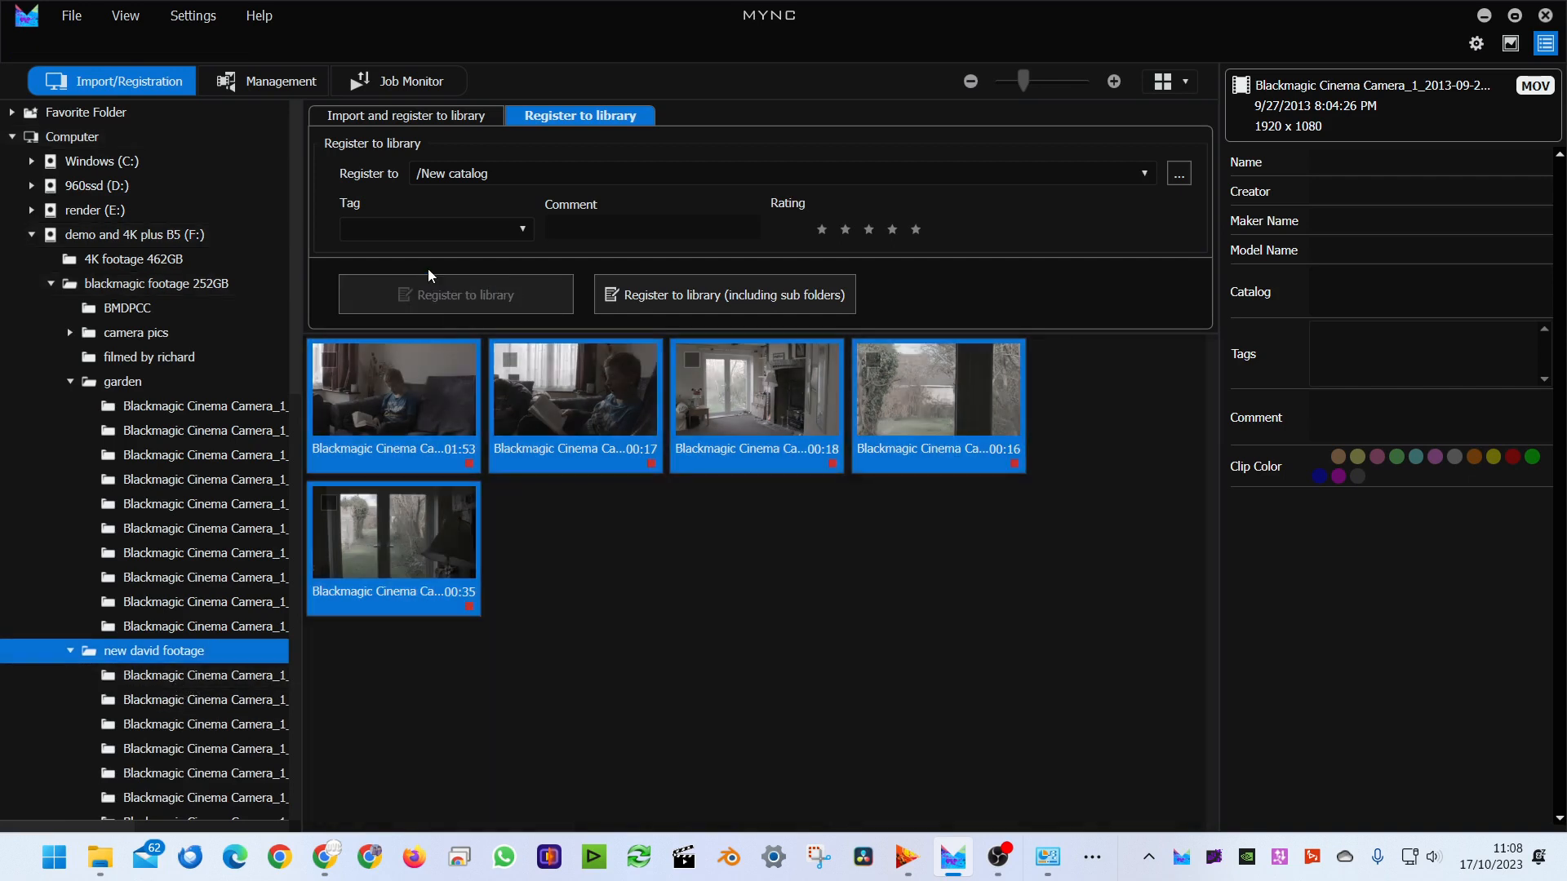
- View the contents of the New catalog and video catalogs in the library management view
click(286, 83)
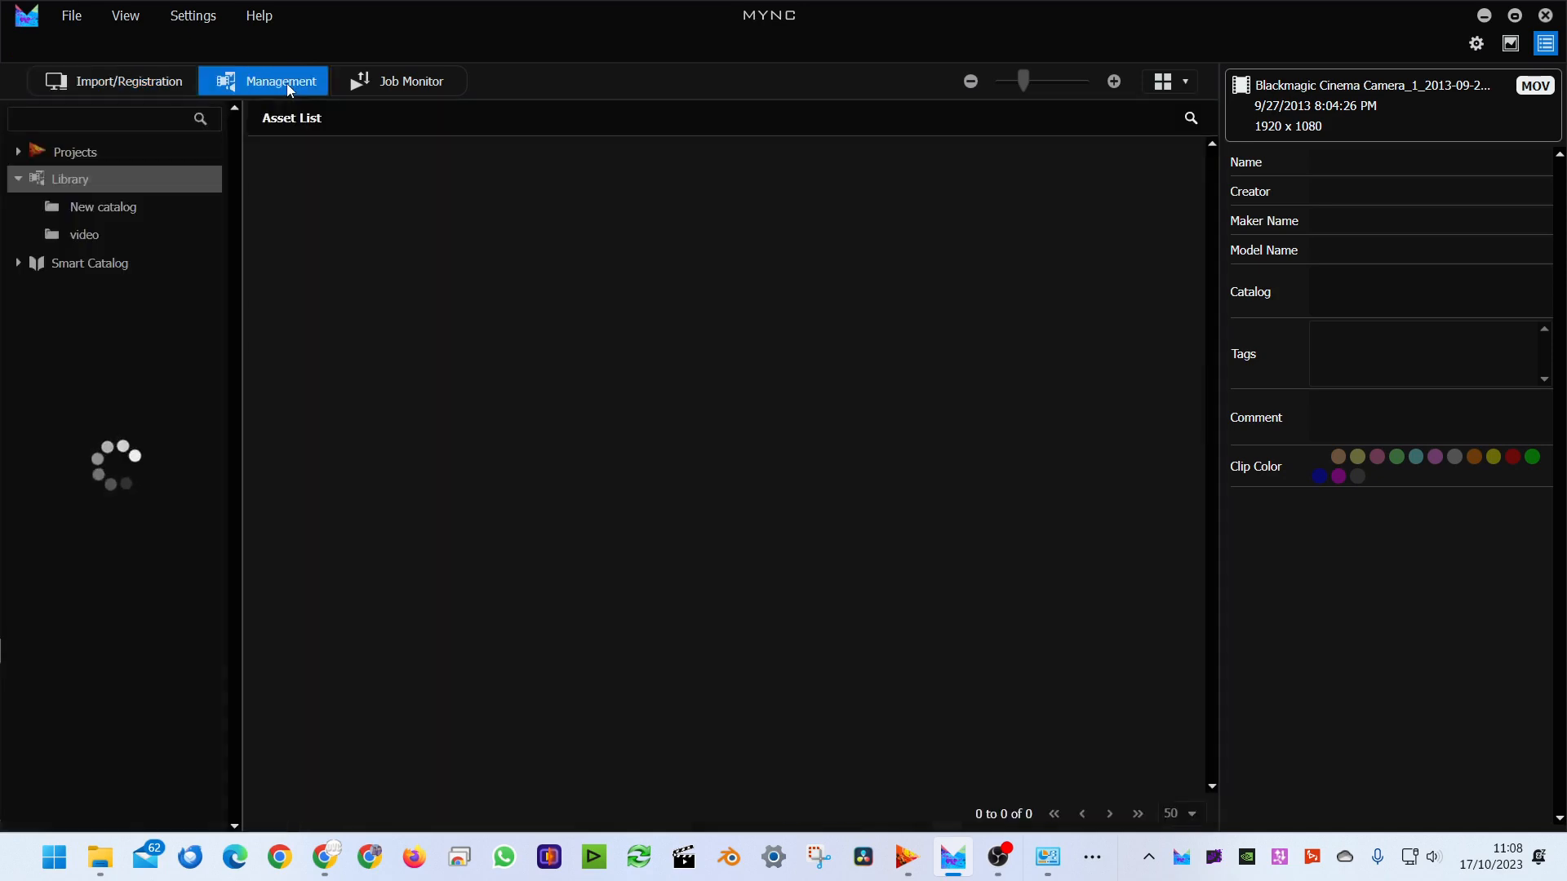
click(120, 214)
click(91, 233)
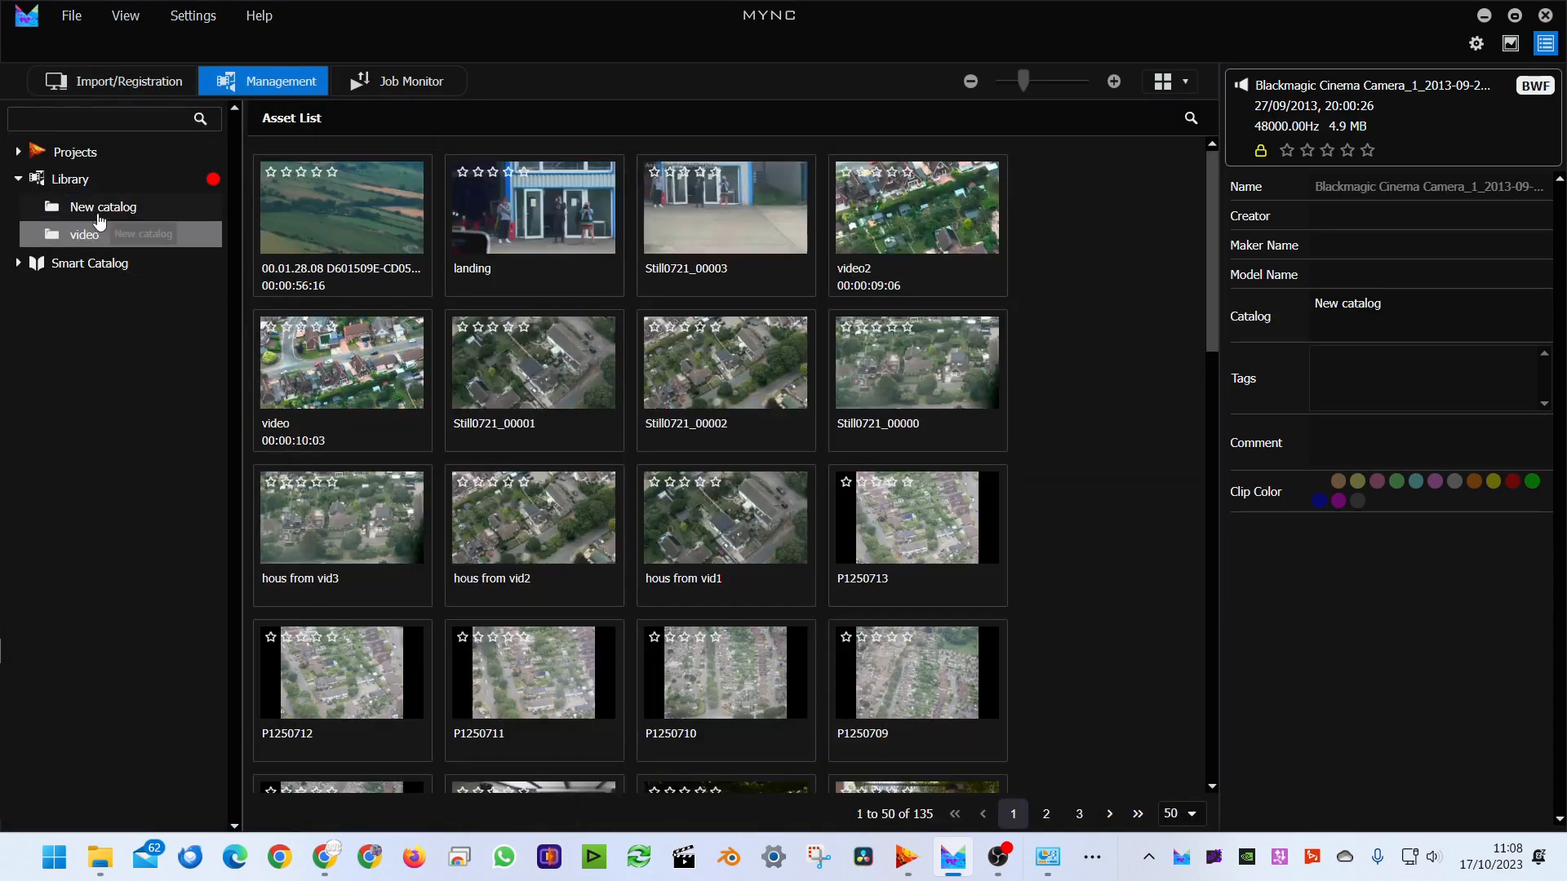
click(100, 212)
click(88, 236)
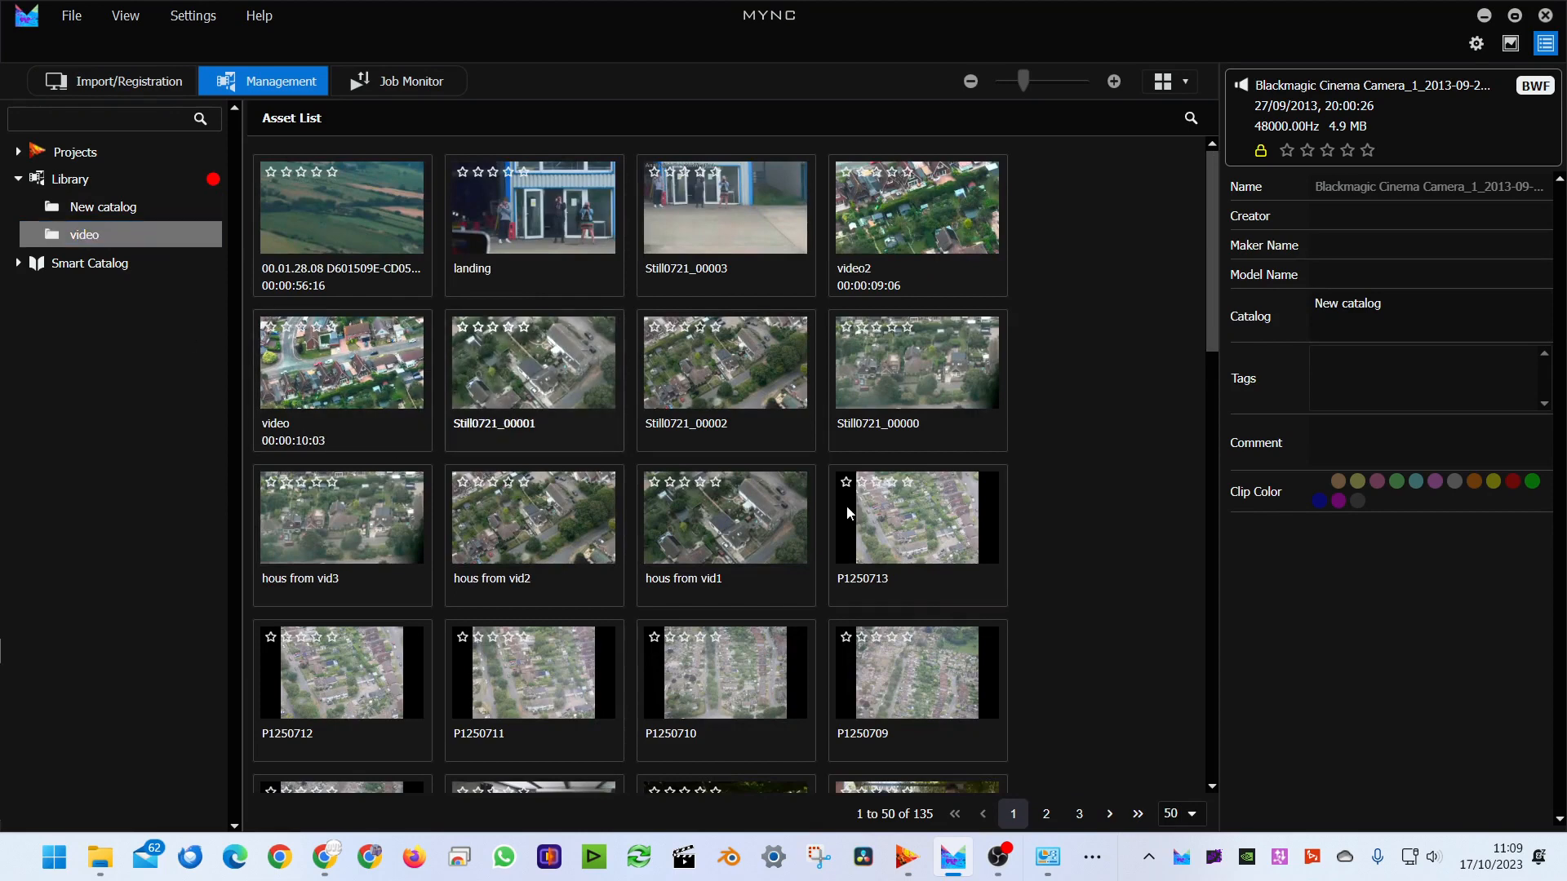
- Add the four photos P1250709 to P1250712 from the video catalog to New catalog
drag(1106, 656, 355, 688)
right_click(600, 658)
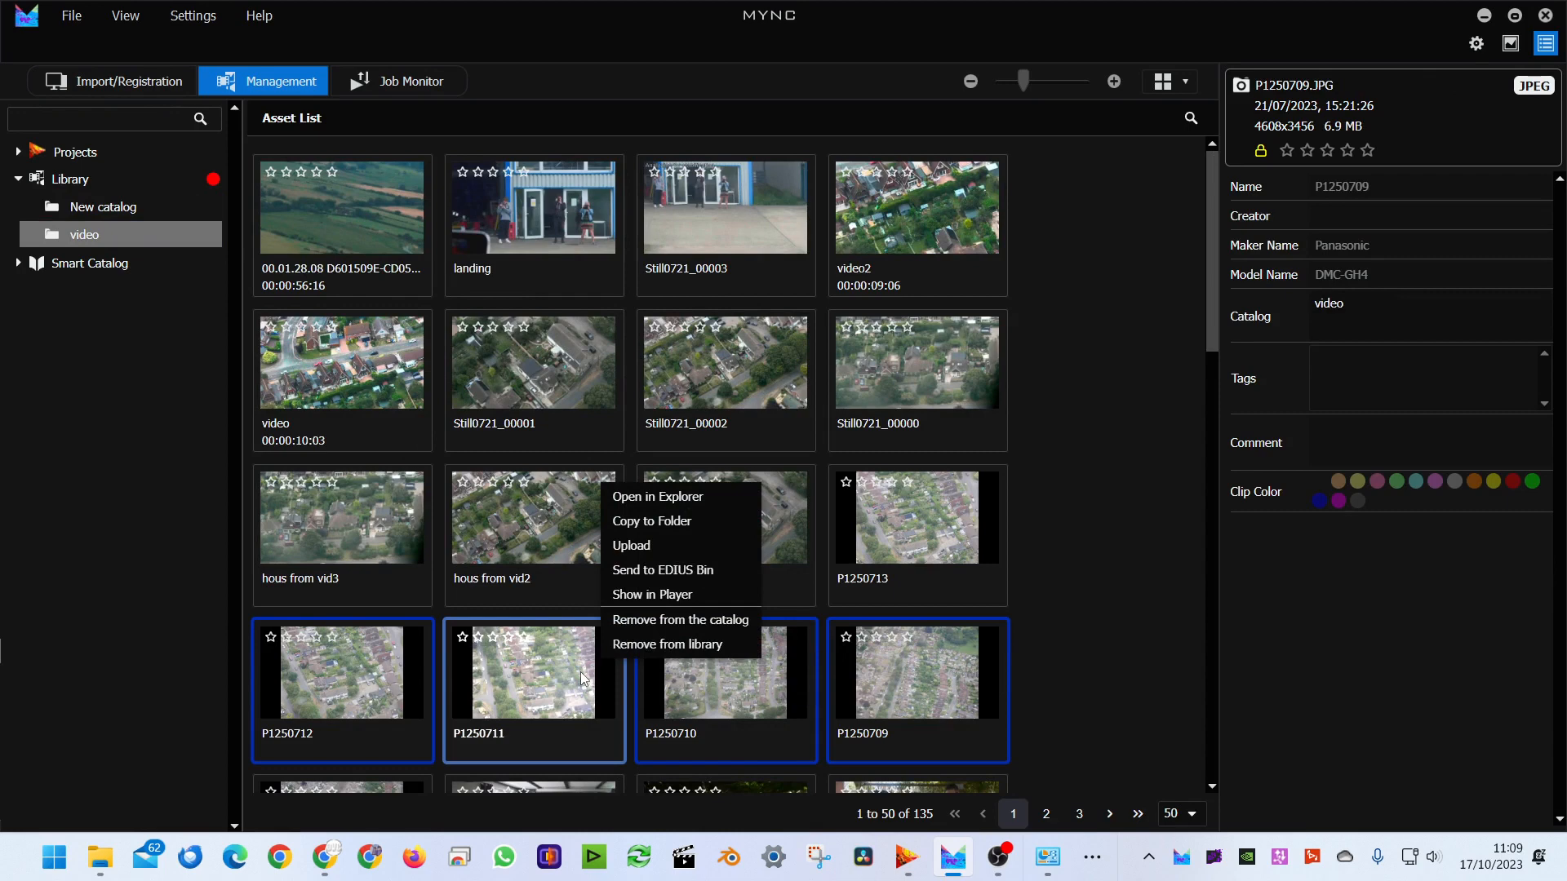
drag(363, 678, 114, 209)
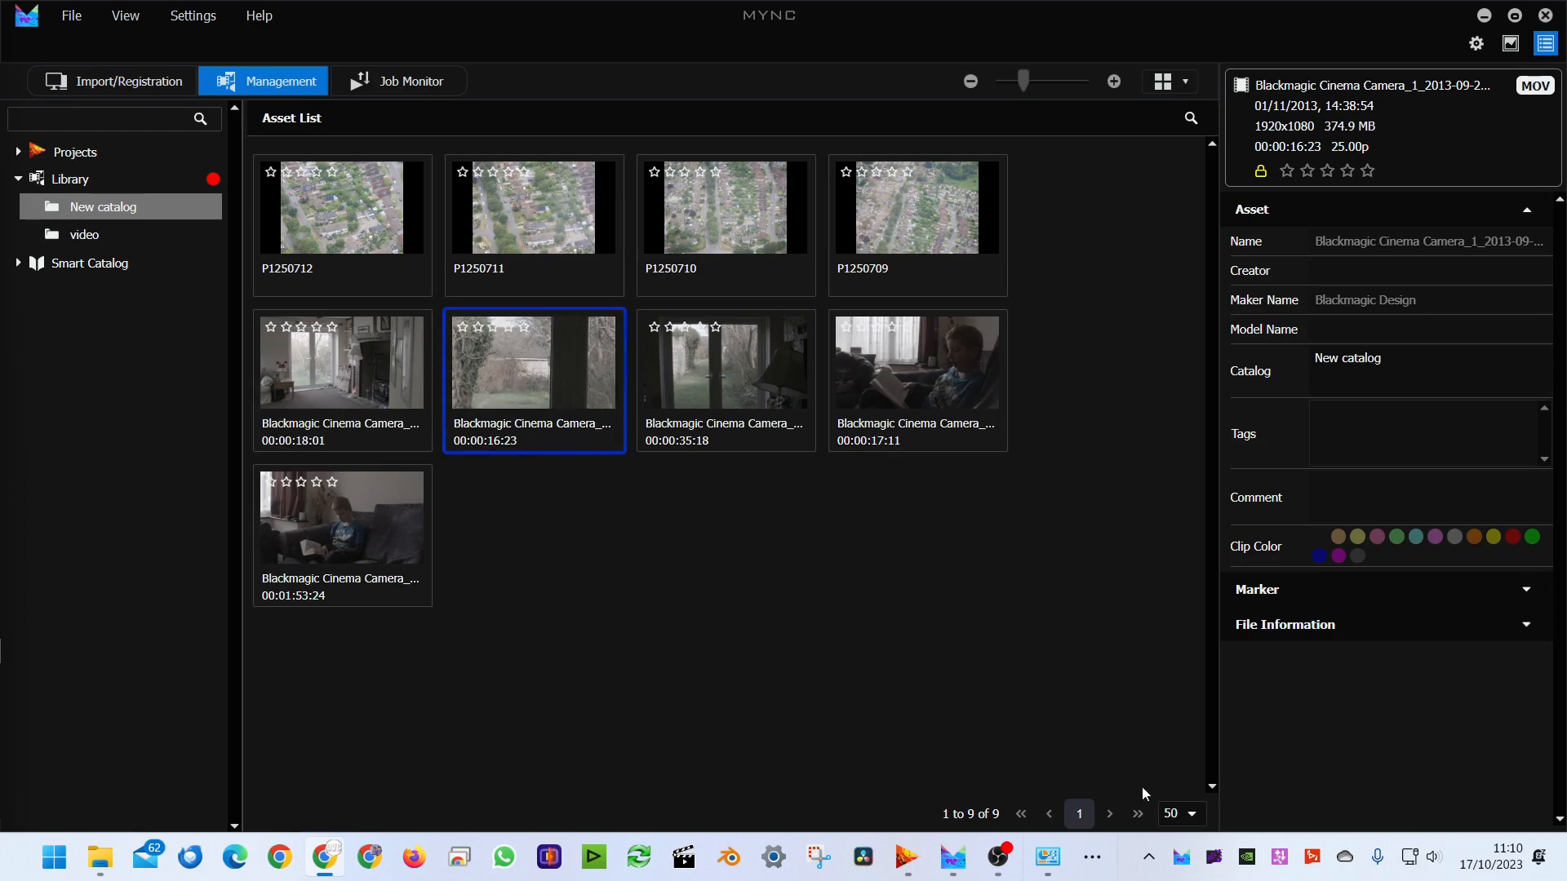
- Switch to EDIUS and place the Blackmagic garden-door clip from New catalog on track 3 V above the start of P1000026
click(908, 857)
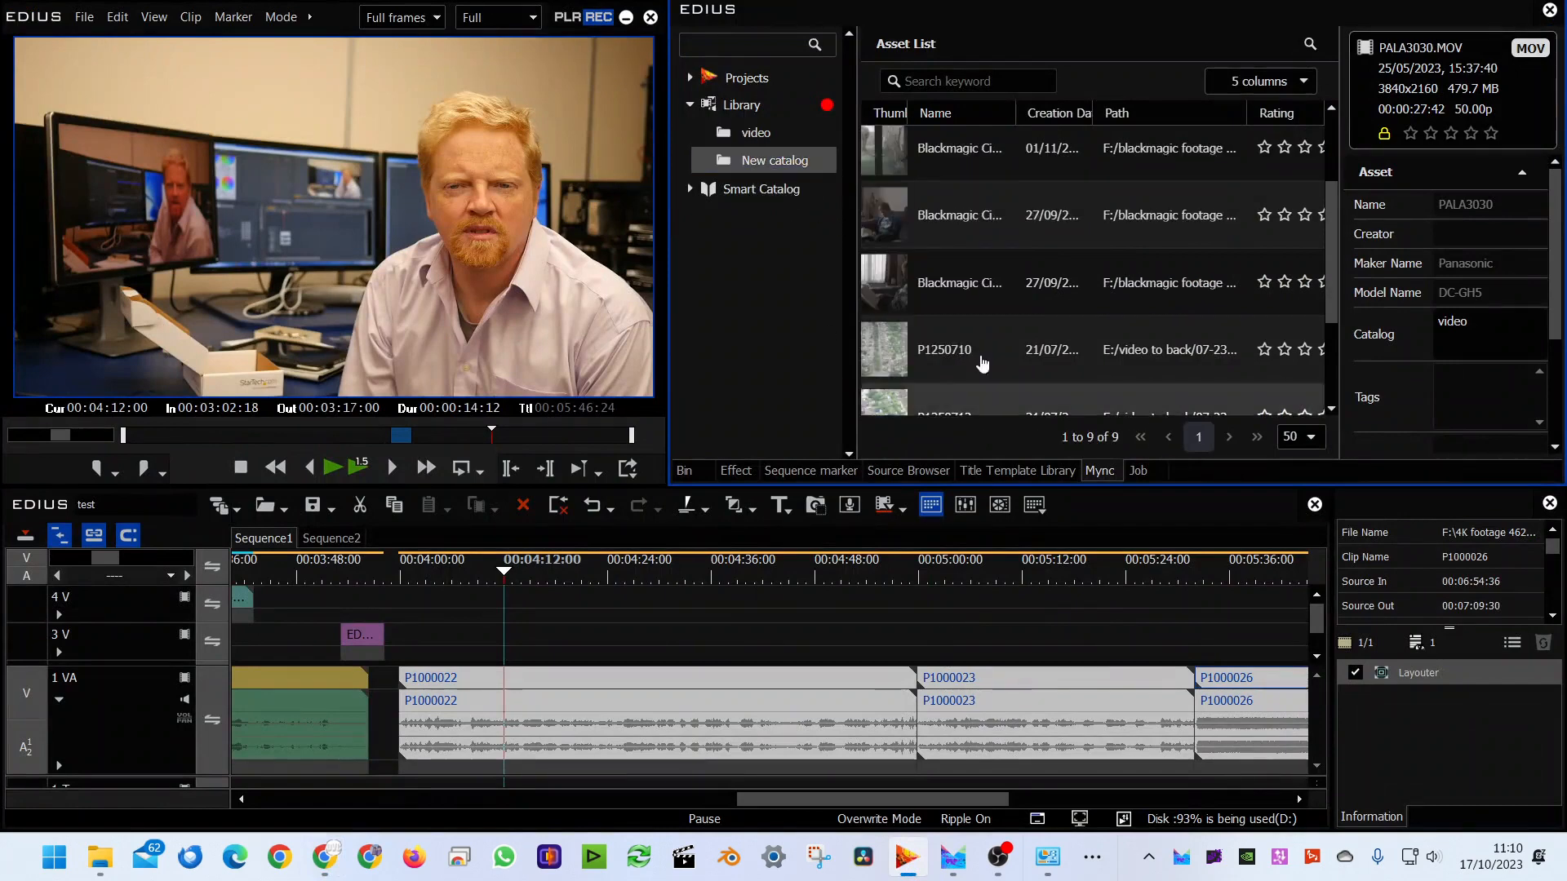
click(882, 151)
drag(881, 151, 1230, 663)
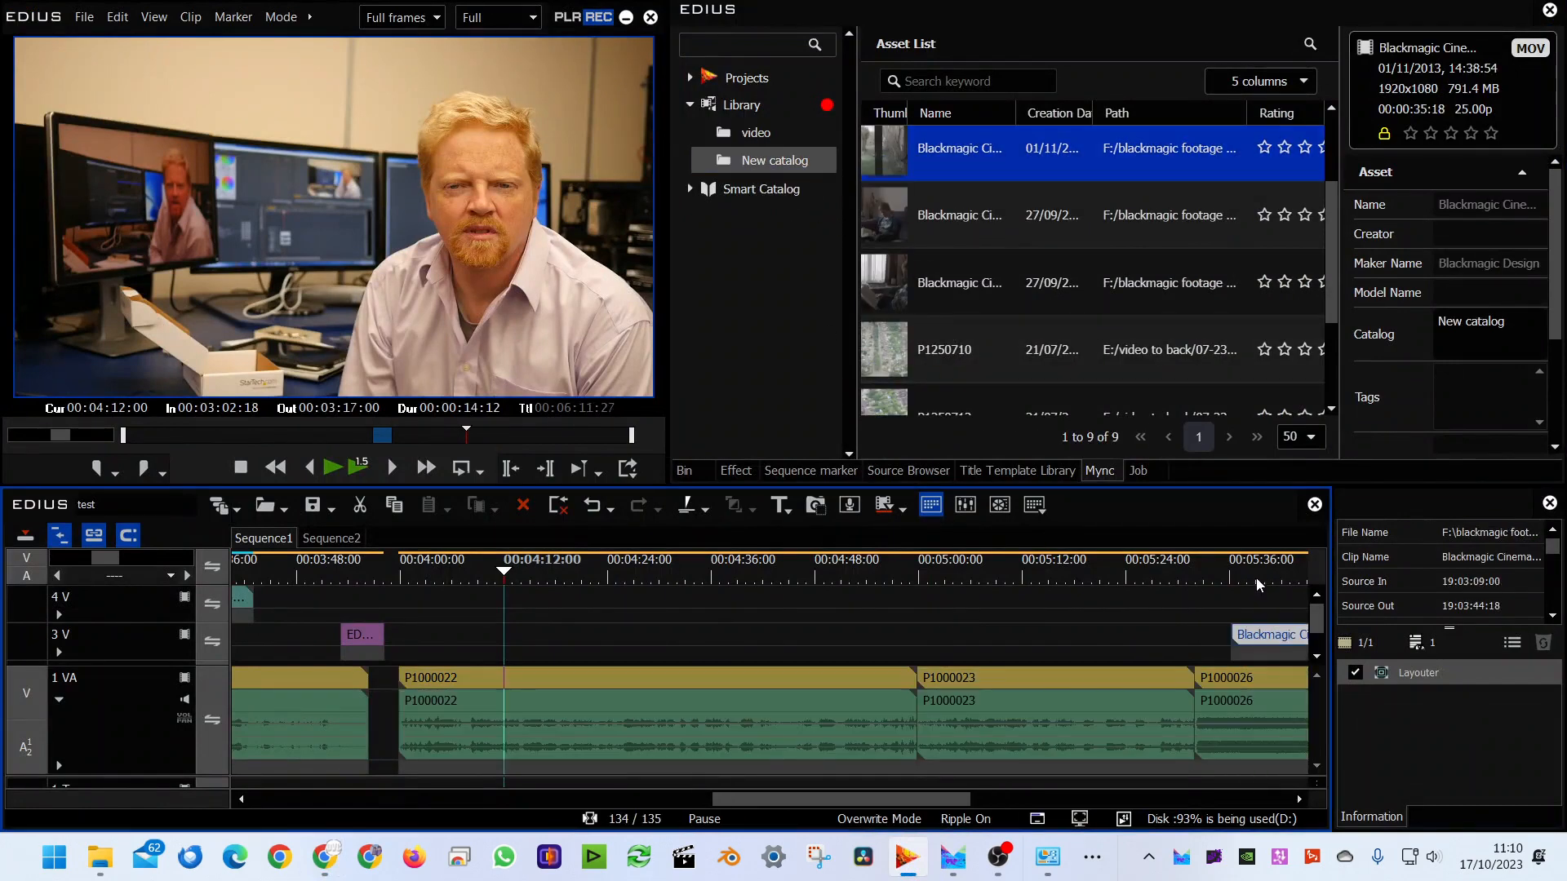
drag(864, 801, 980, 803)
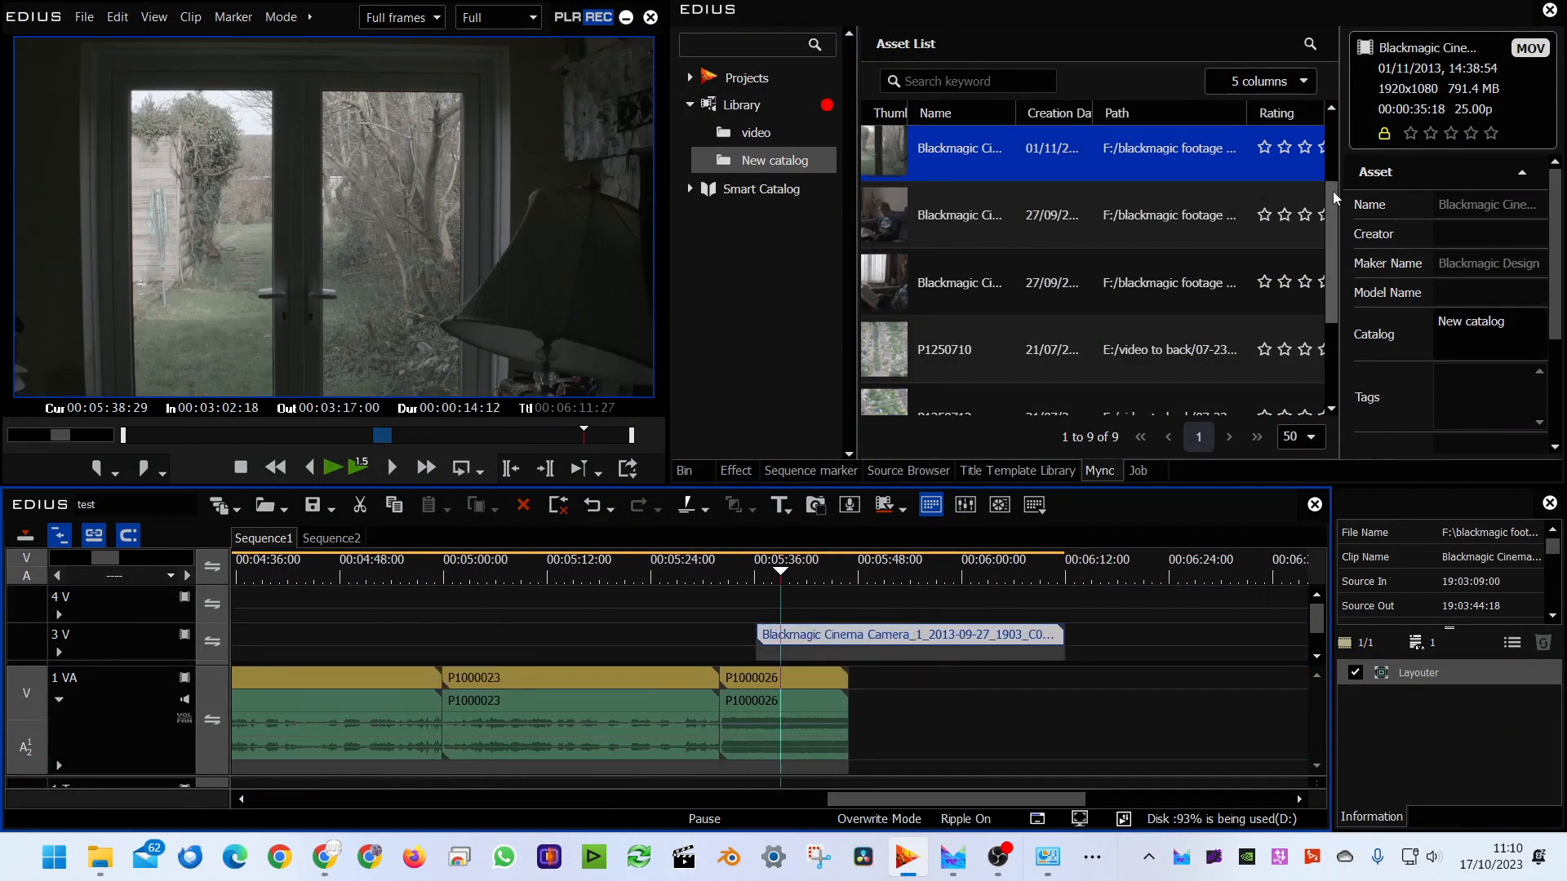
- Try the proDAD Picture Enhanzr filter on the Blackmagic clip on track 3 V, and remove it again
click(744, 473)
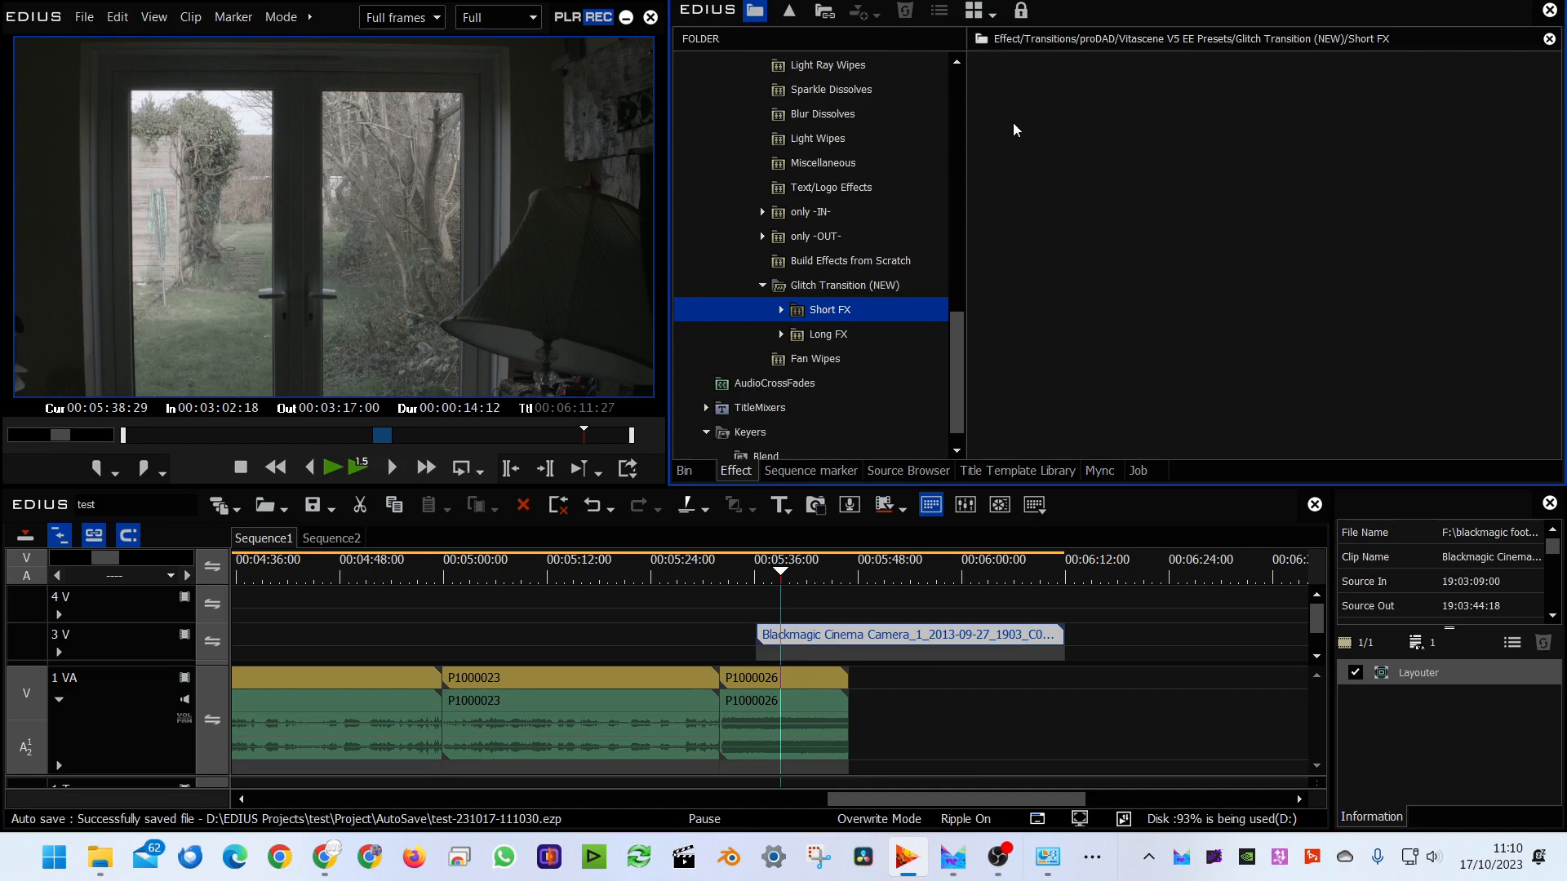
drag(956, 323, 956, 85)
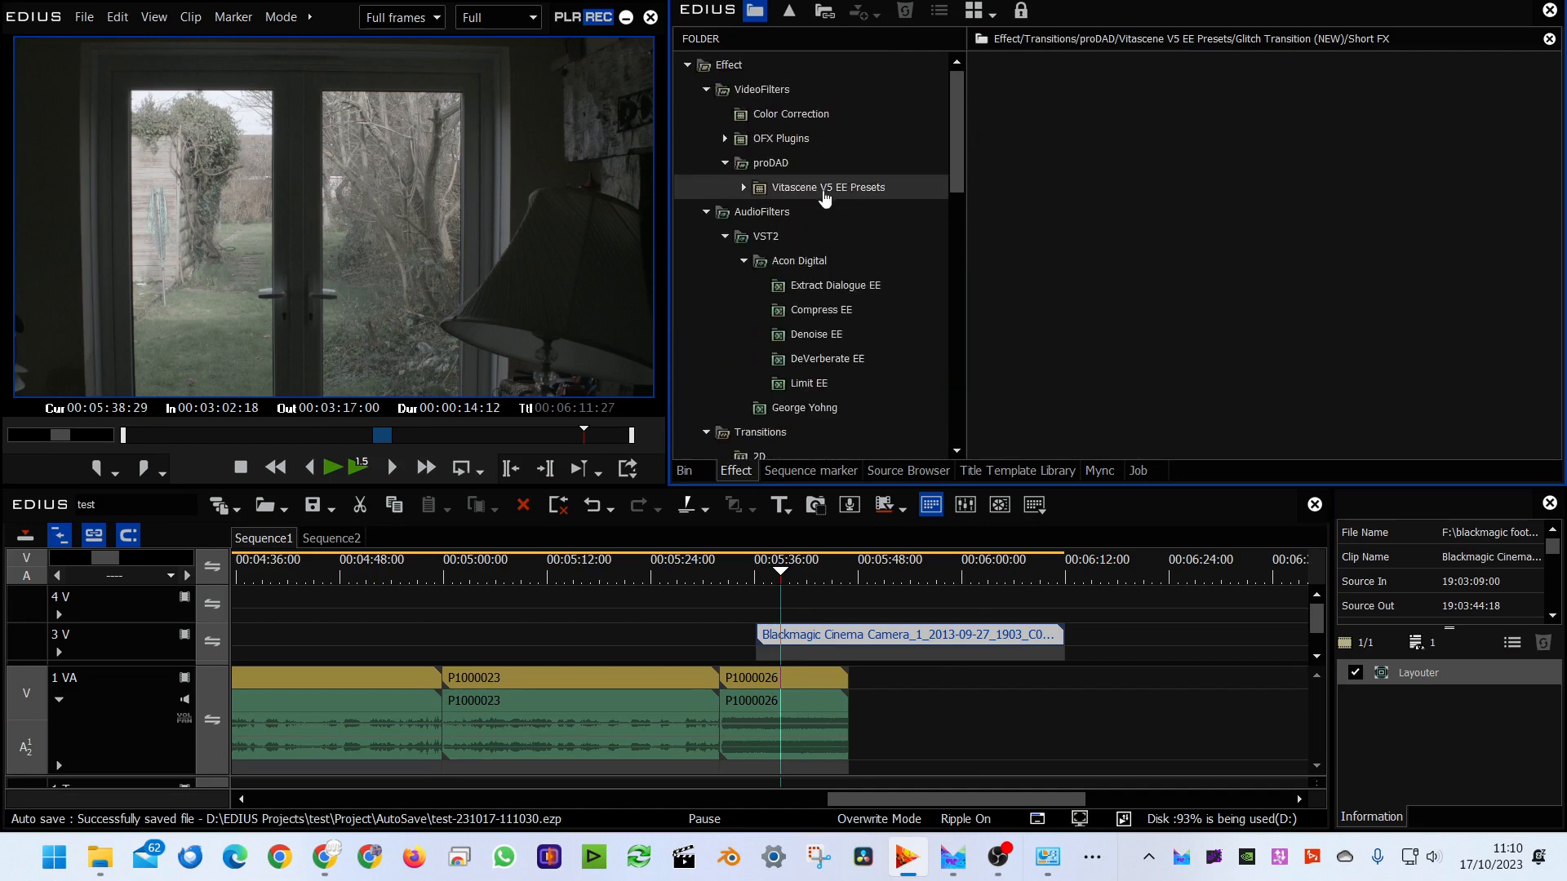
click(771, 162)
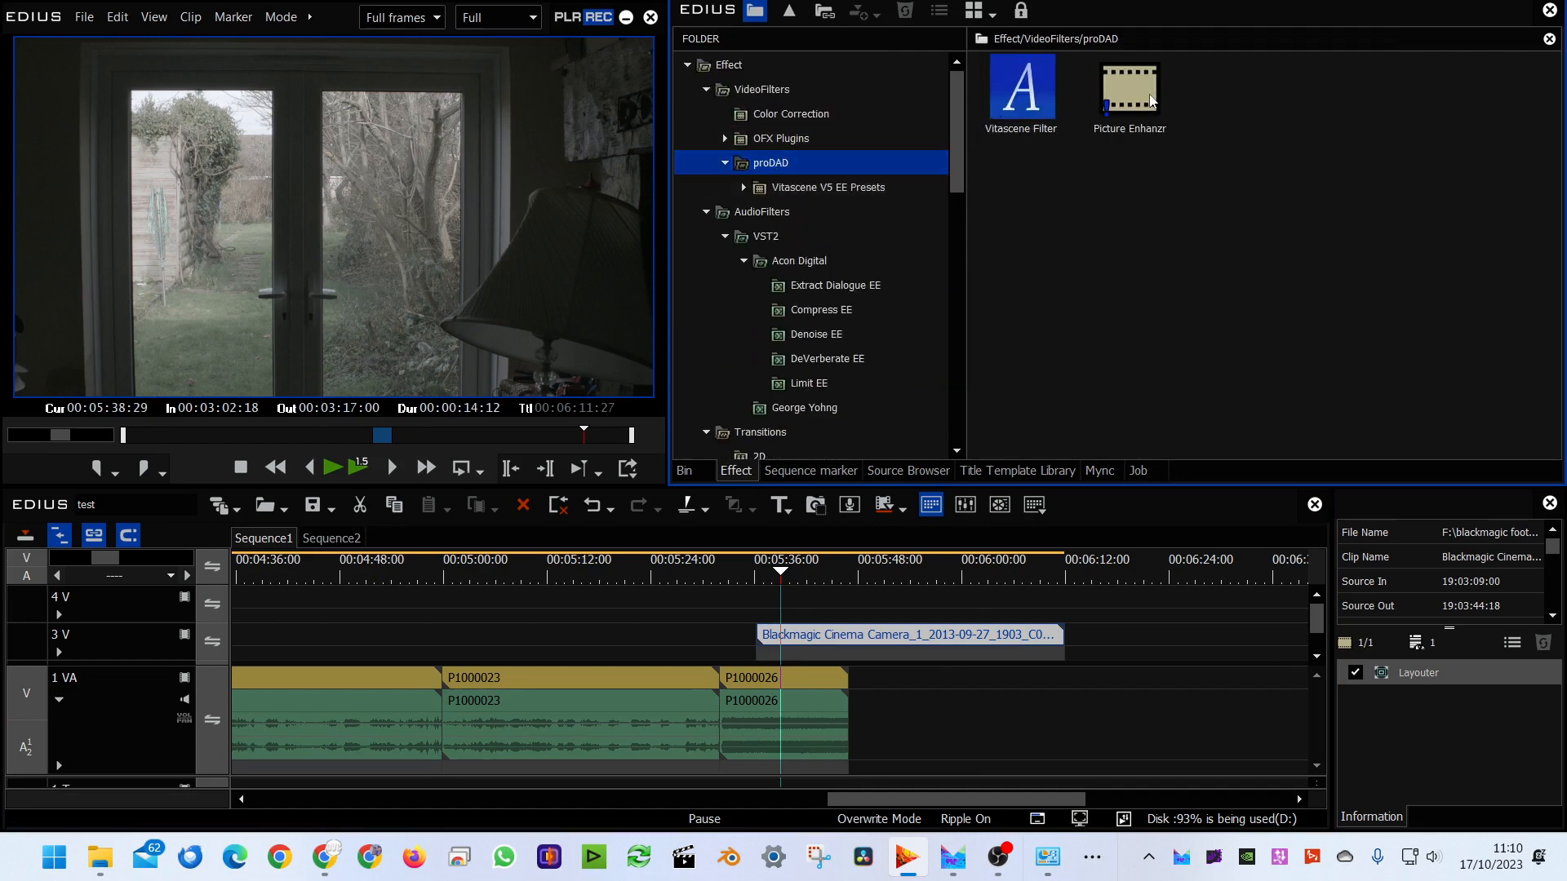
drag(1152, 101, 919, 632)
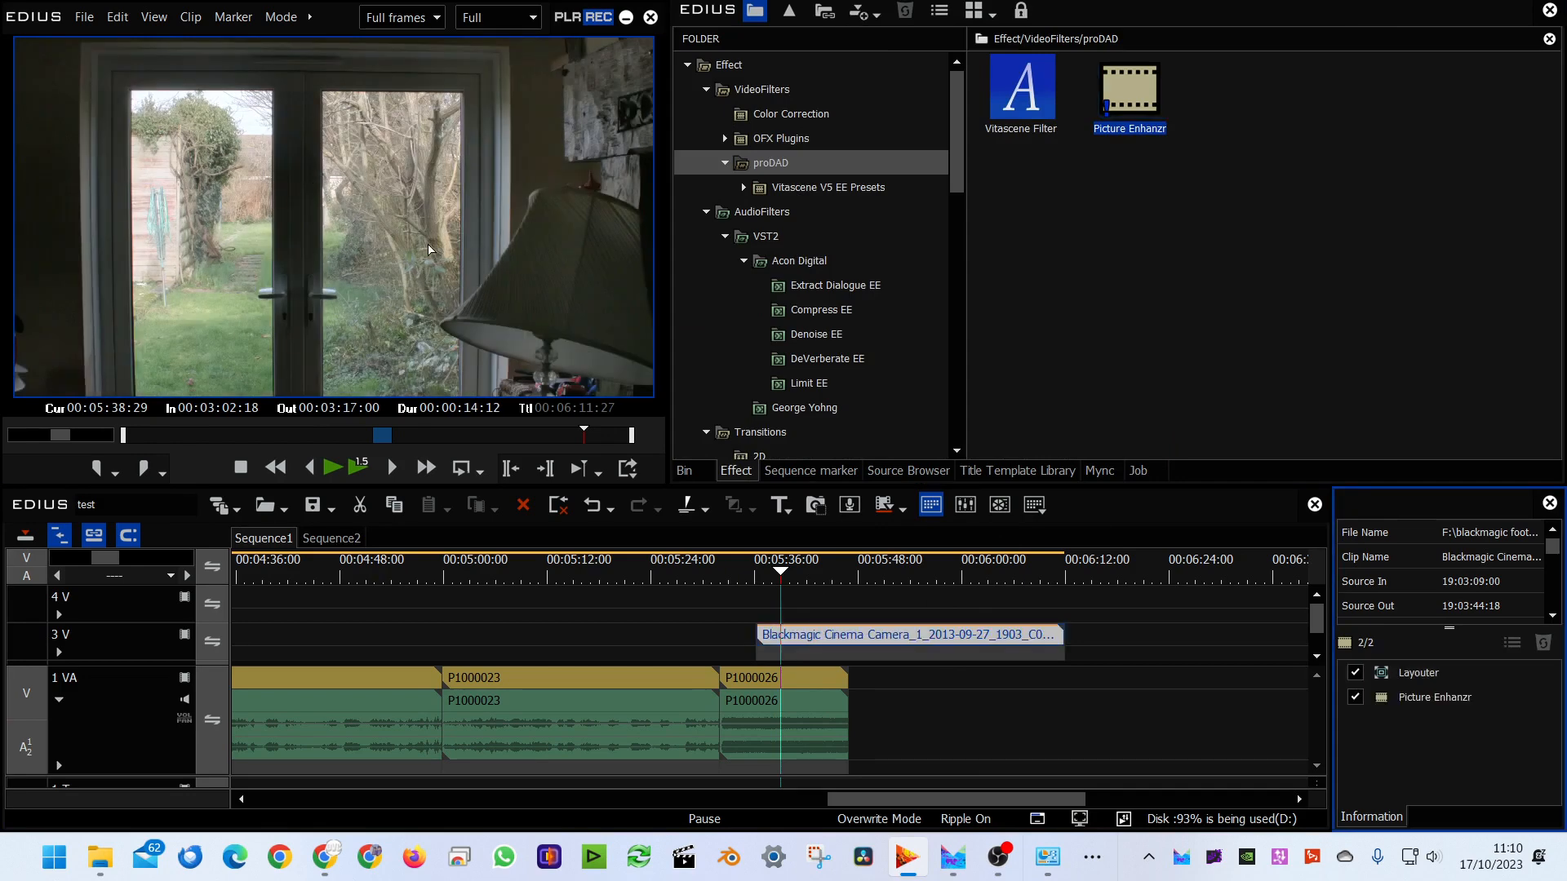
click(1456, 699)
click(1541, 644)
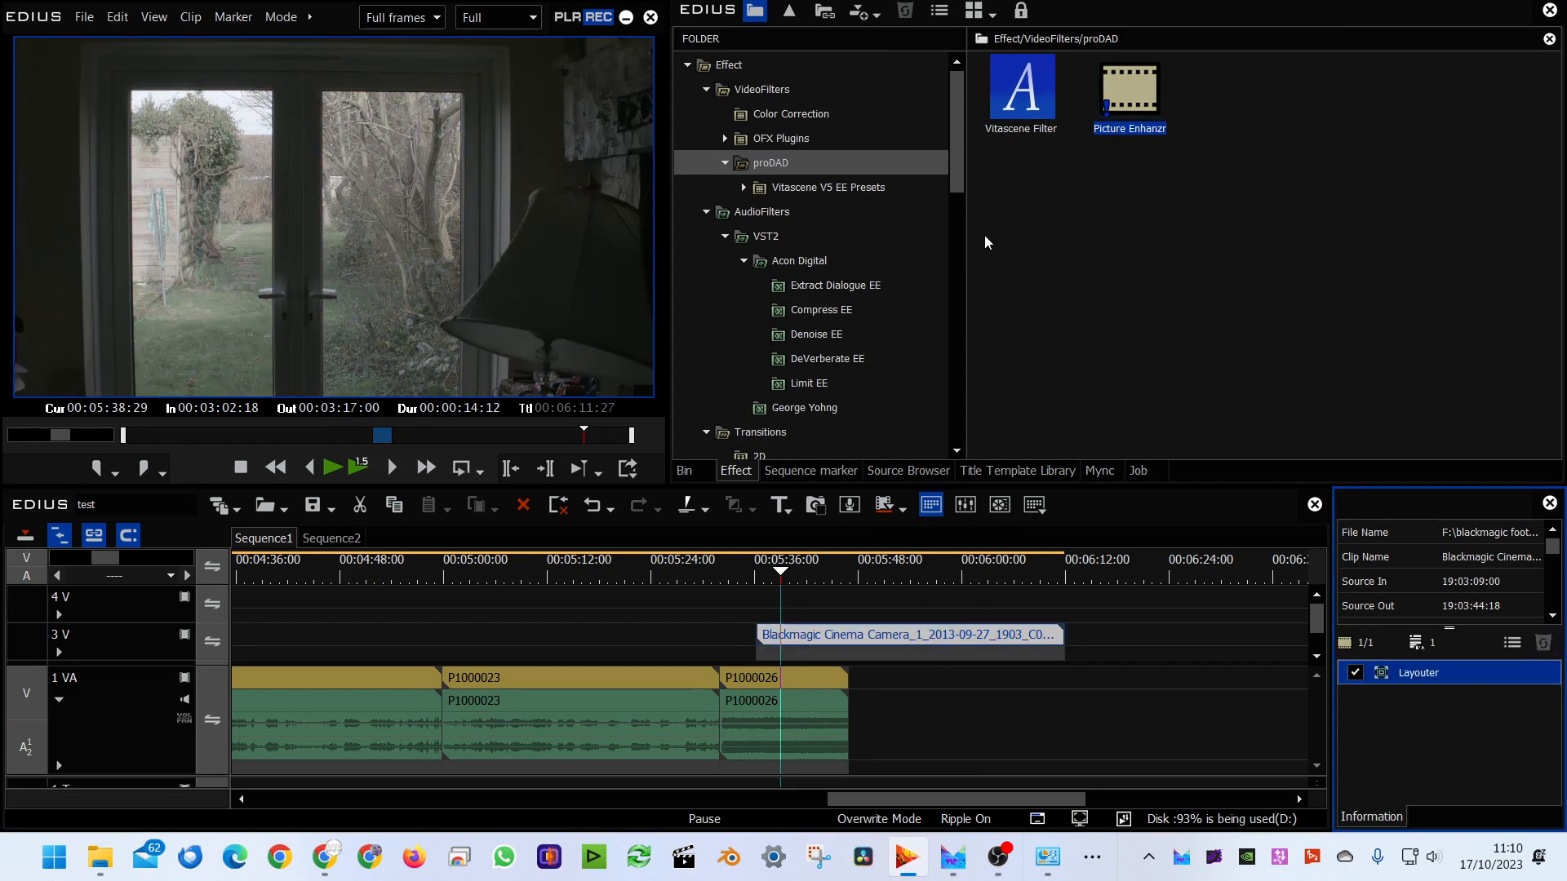
- Apply Primary Color Correction to the Blackmagic clip on track 3 V with the source color space set to Panasonic V-Gamut/V-Log
click(824, 115)
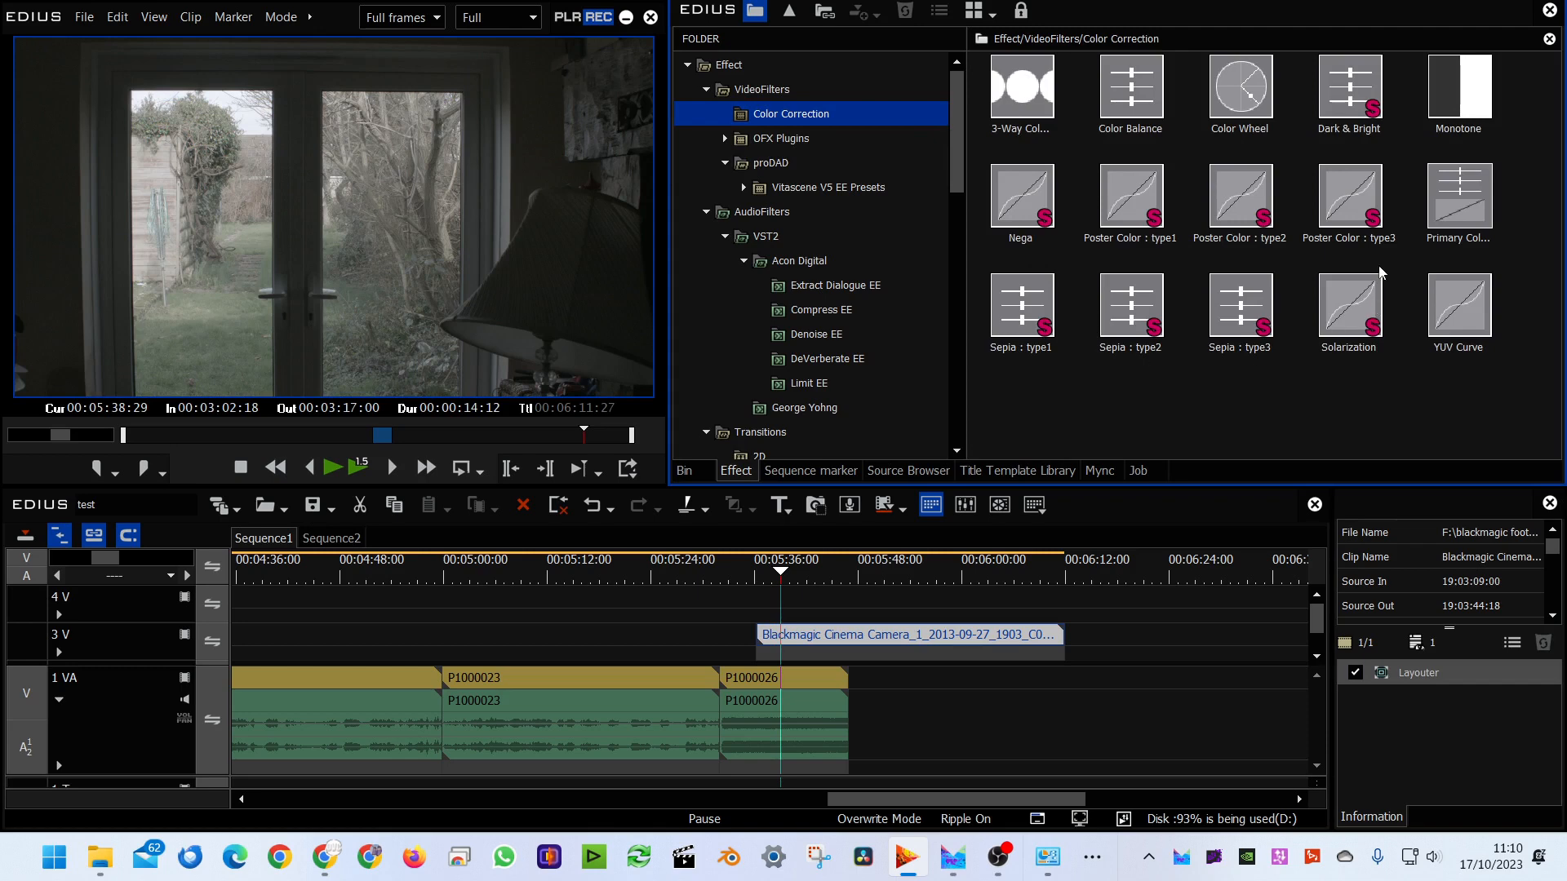
drag(1449, 234, 839, 635)
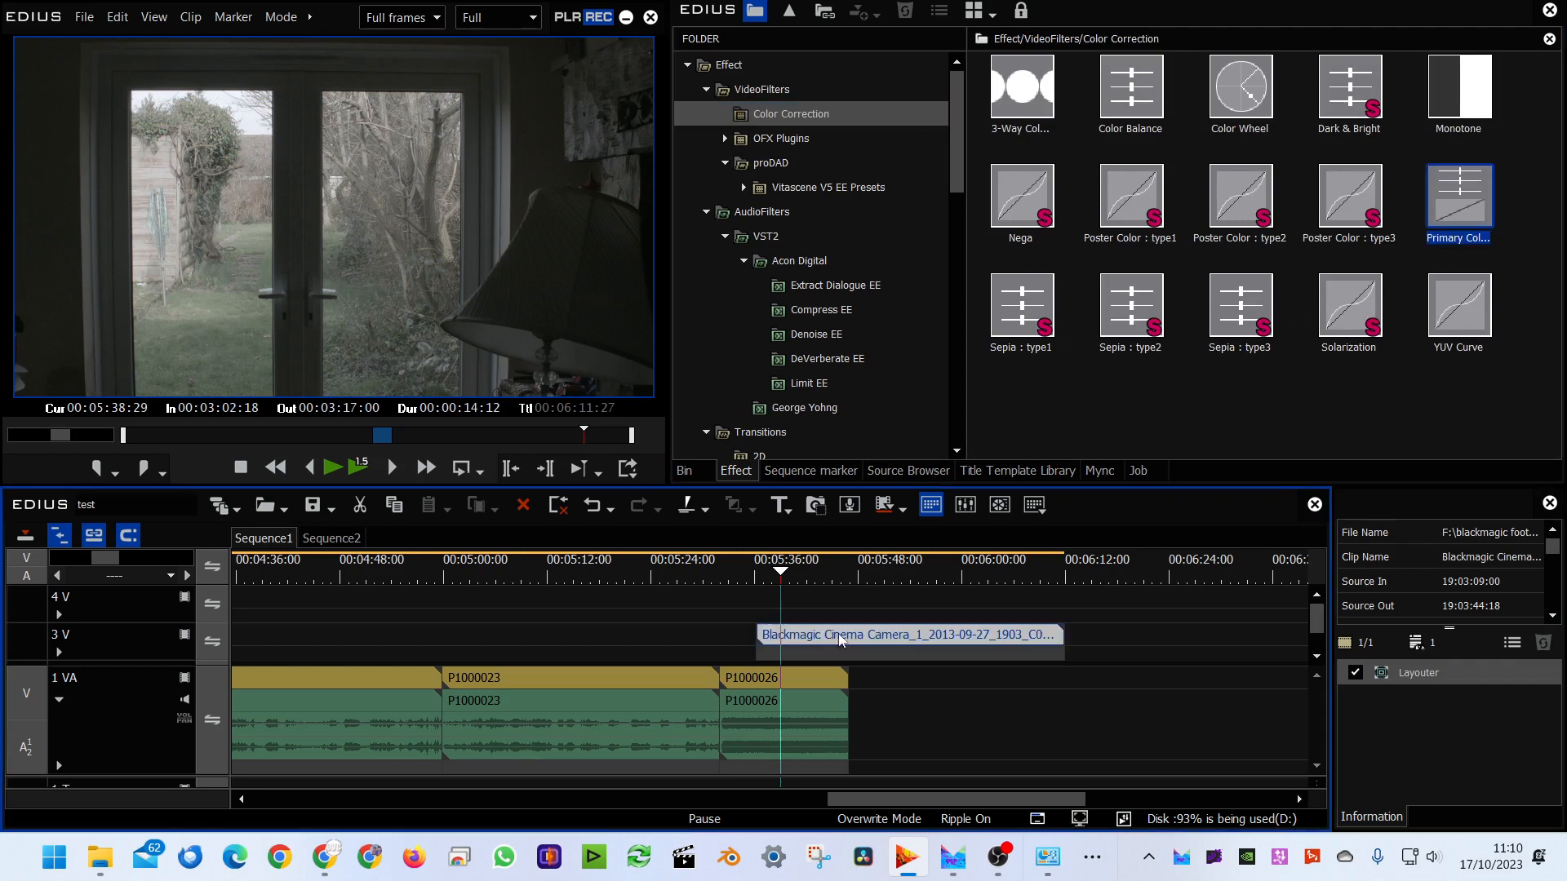
double_click(1486, 701)
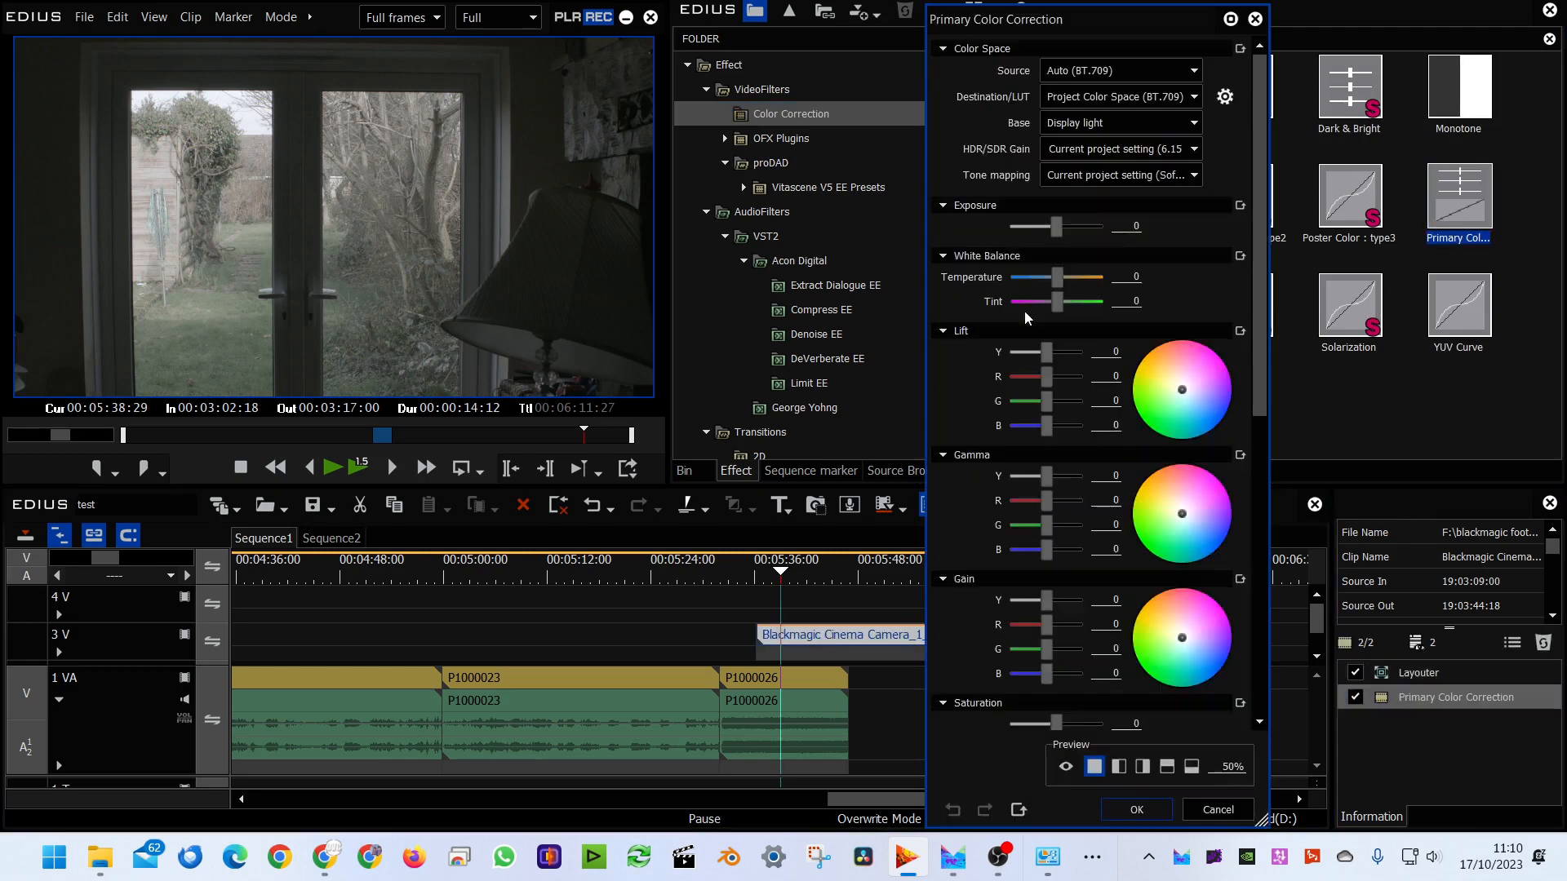
click(1118, 71)
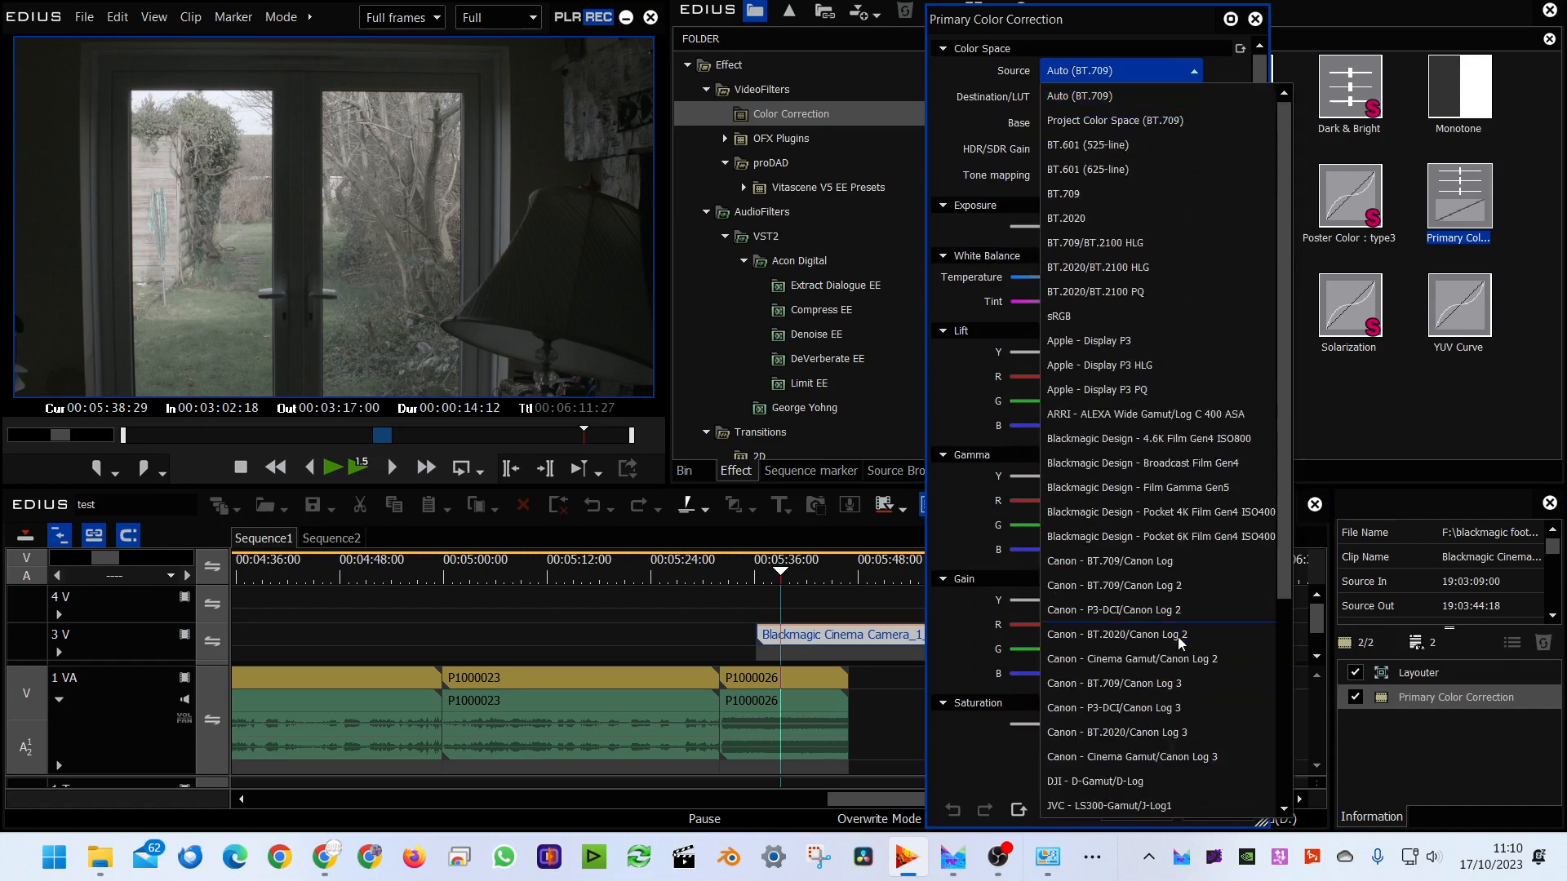
scroll(1180, 639, down, 5)
click(1133, 643)
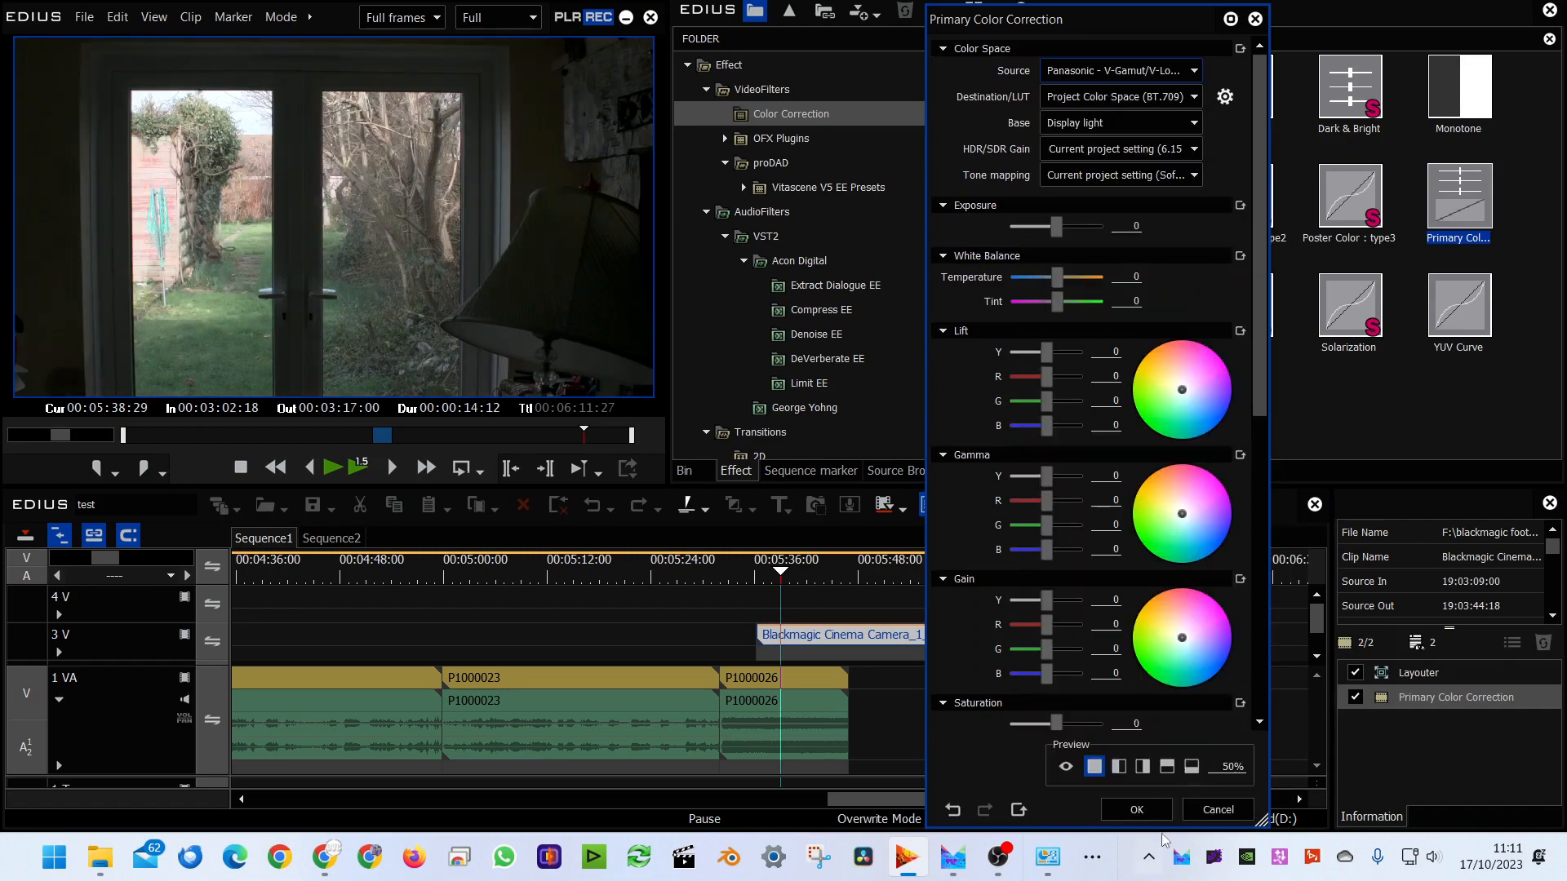
click(1137, 810)
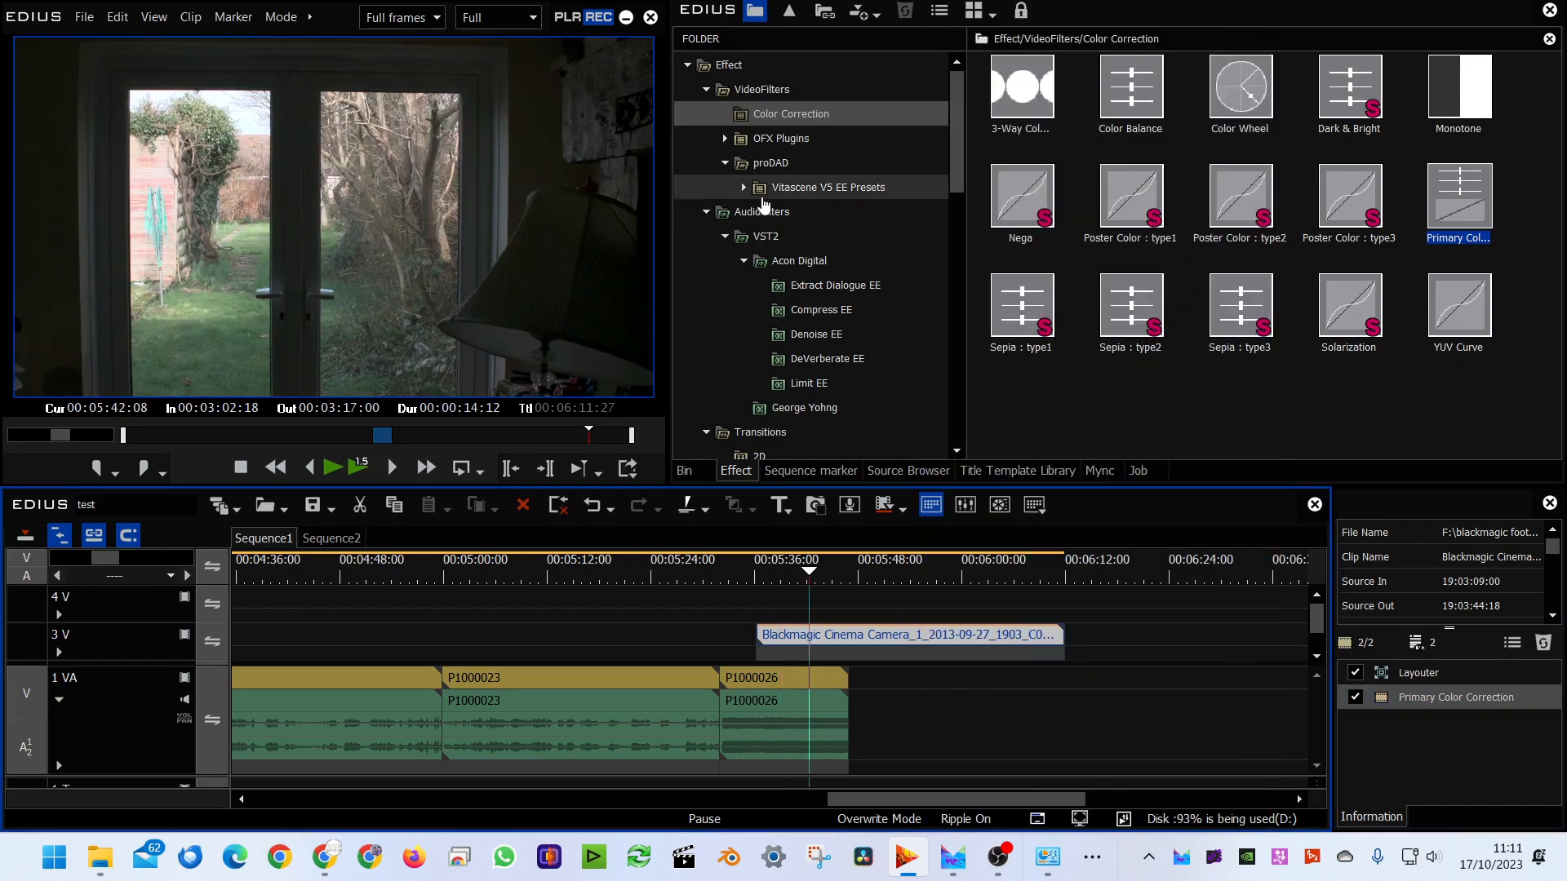
- Apply the proDAD Picture Enhanzr filter to the Blackmagic clip on track 3 V and disable its Primary Color Correction
click(768, 164)
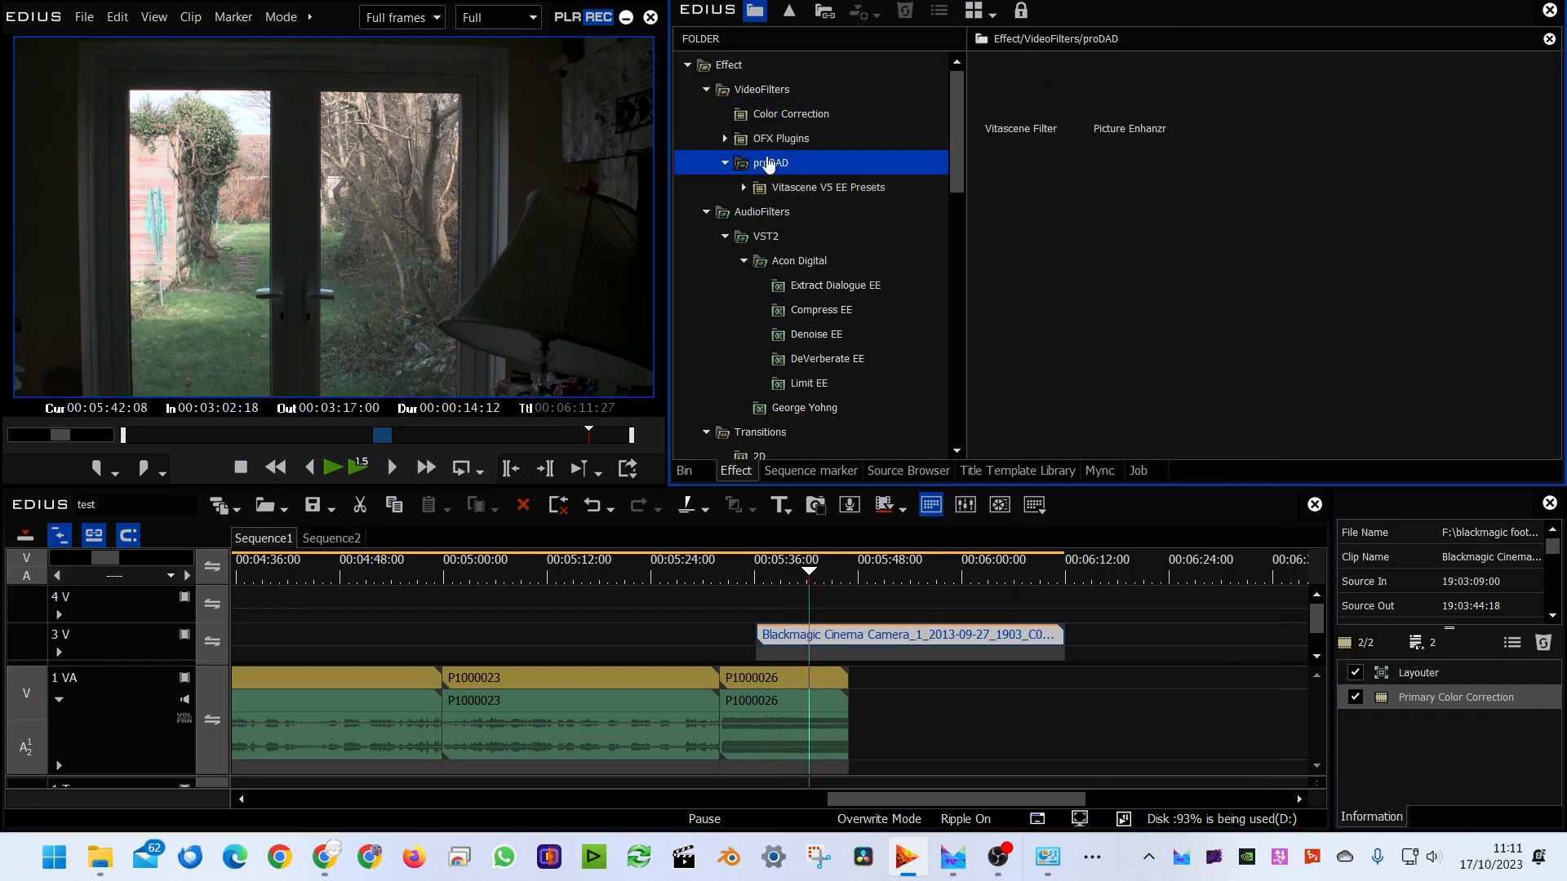
drag(1129, 90, 906, 633)
click(1356, 698)
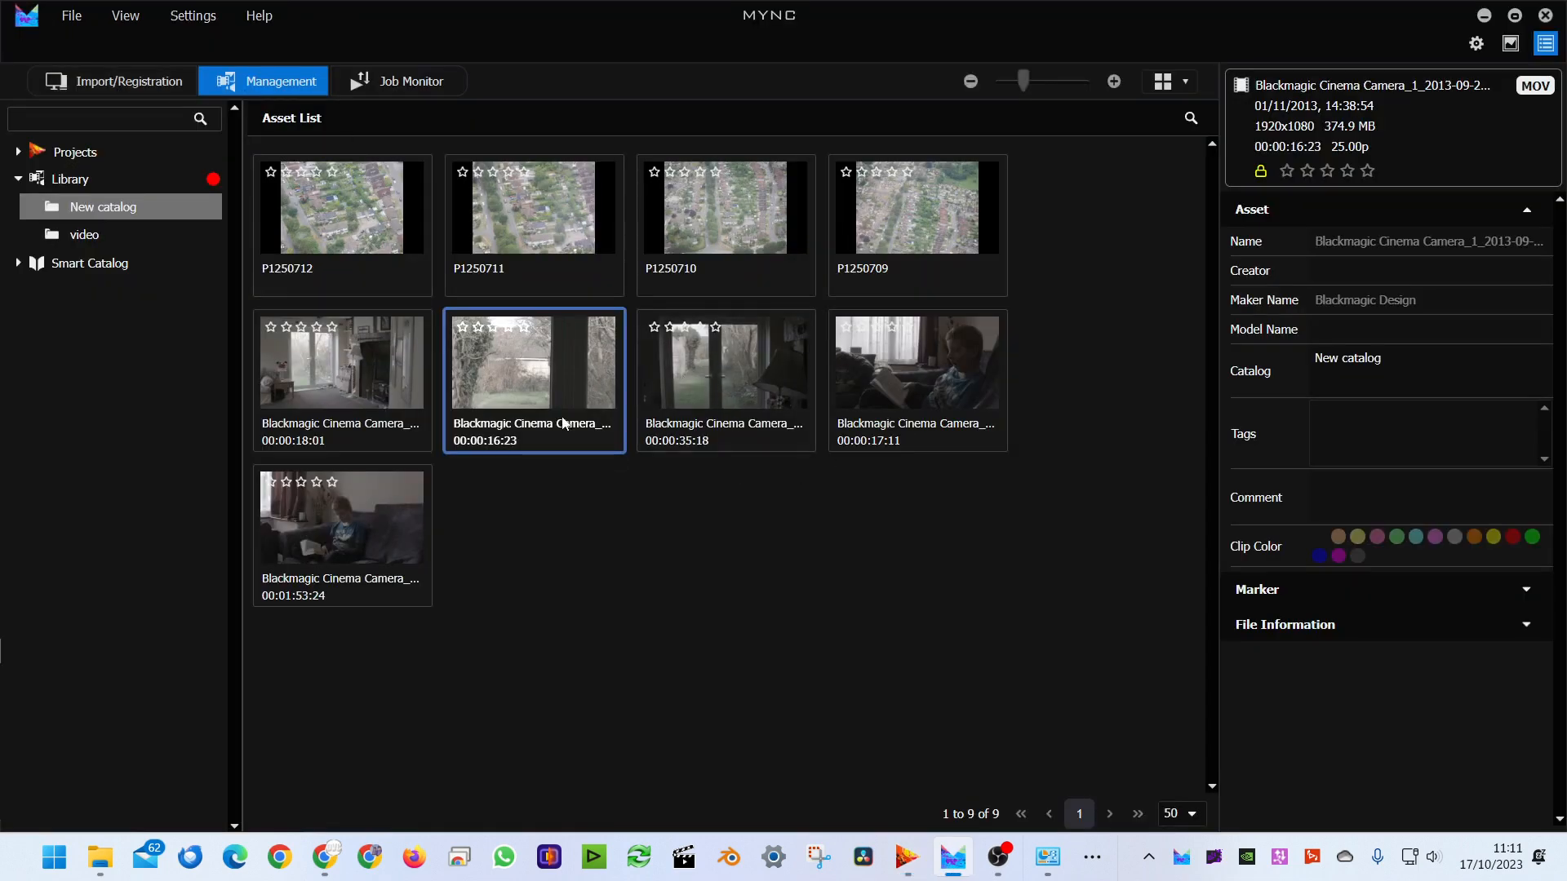
- Switch to Mync and examine the Transcode presets for the second Blackmagic clip in New catalog, leaving without transcoding
right_click(560, 350)
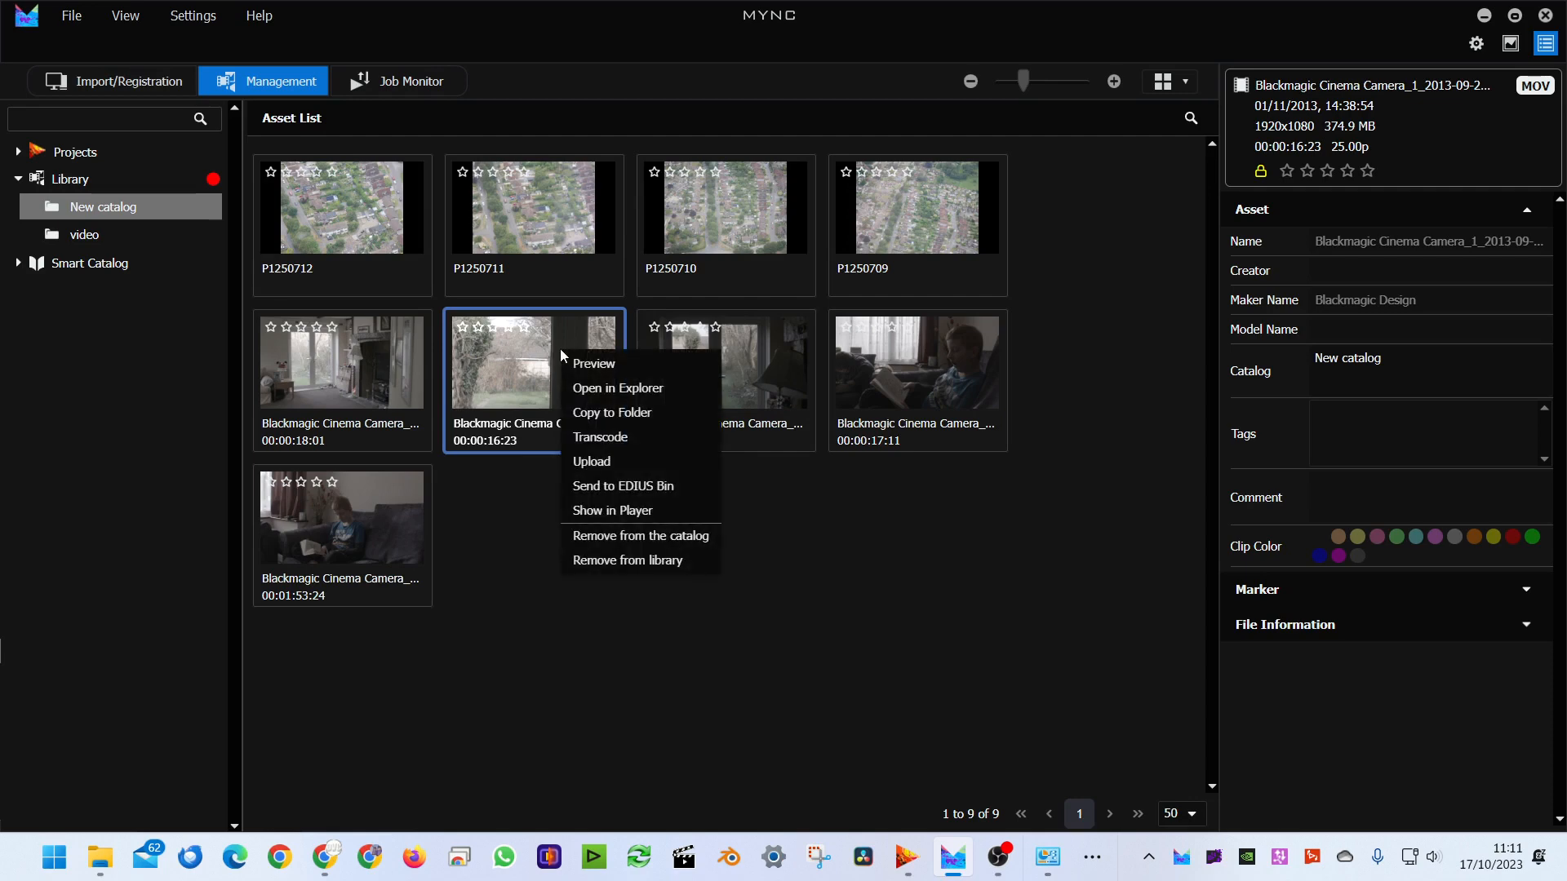
click(587, 435)
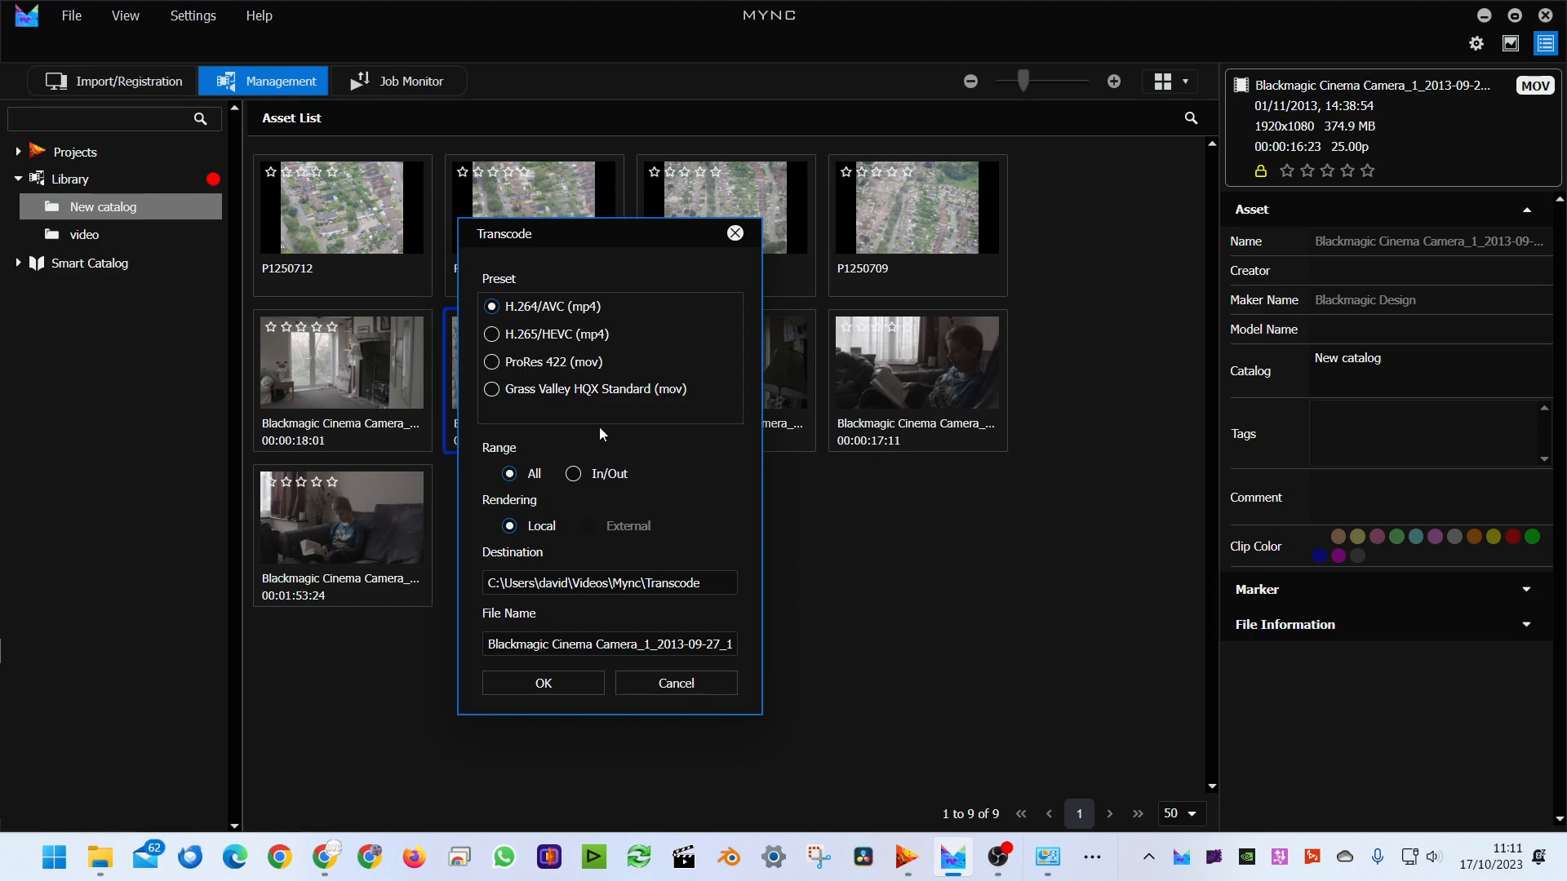
click(674, 685)
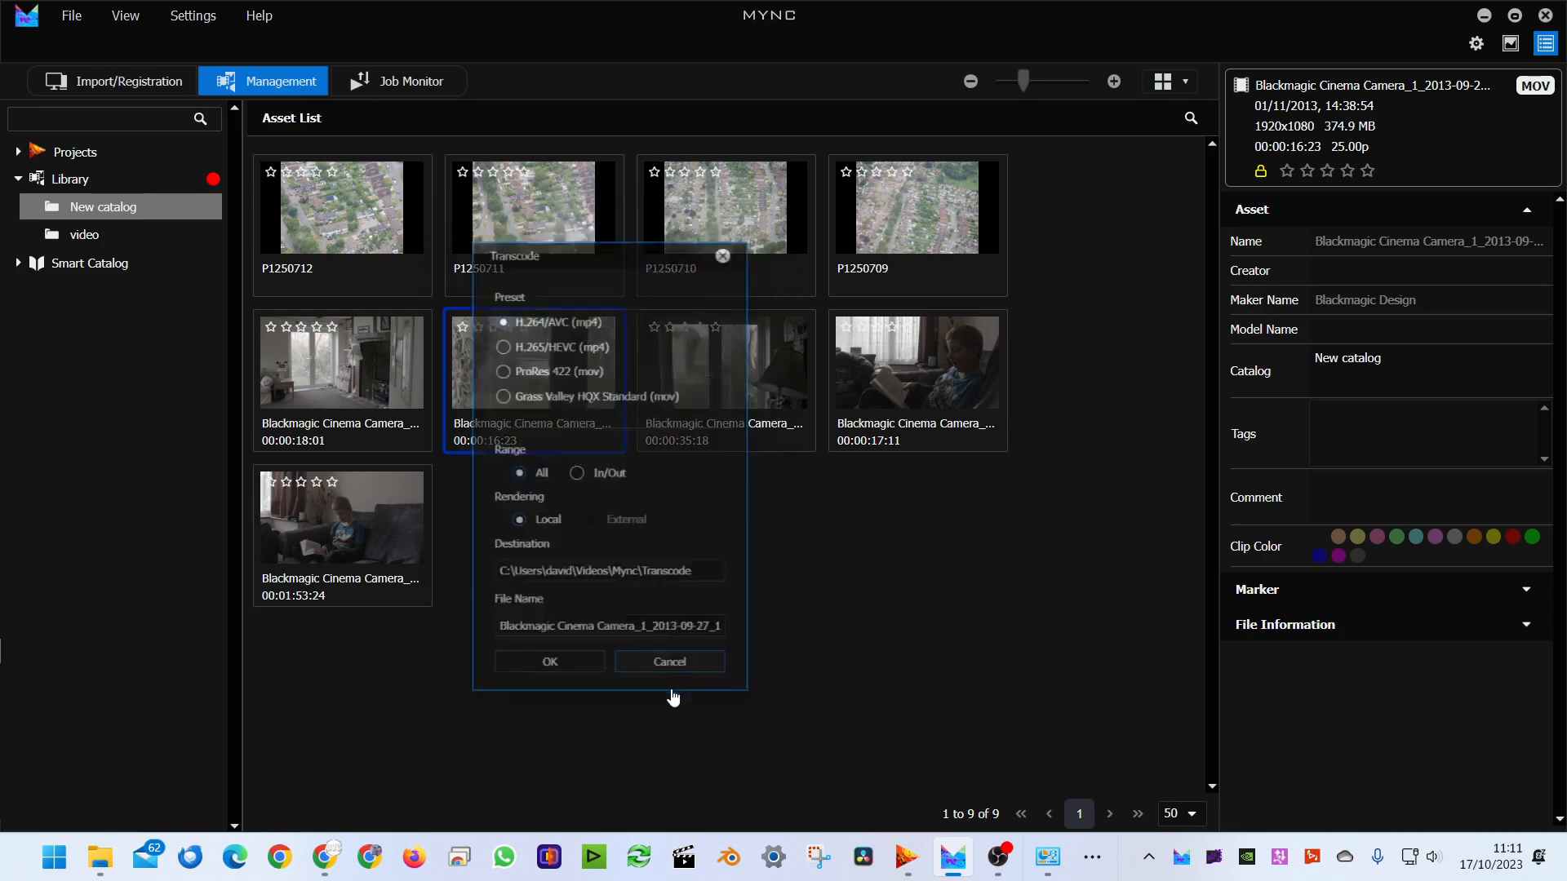
click(905, 863)
click(905, 863)
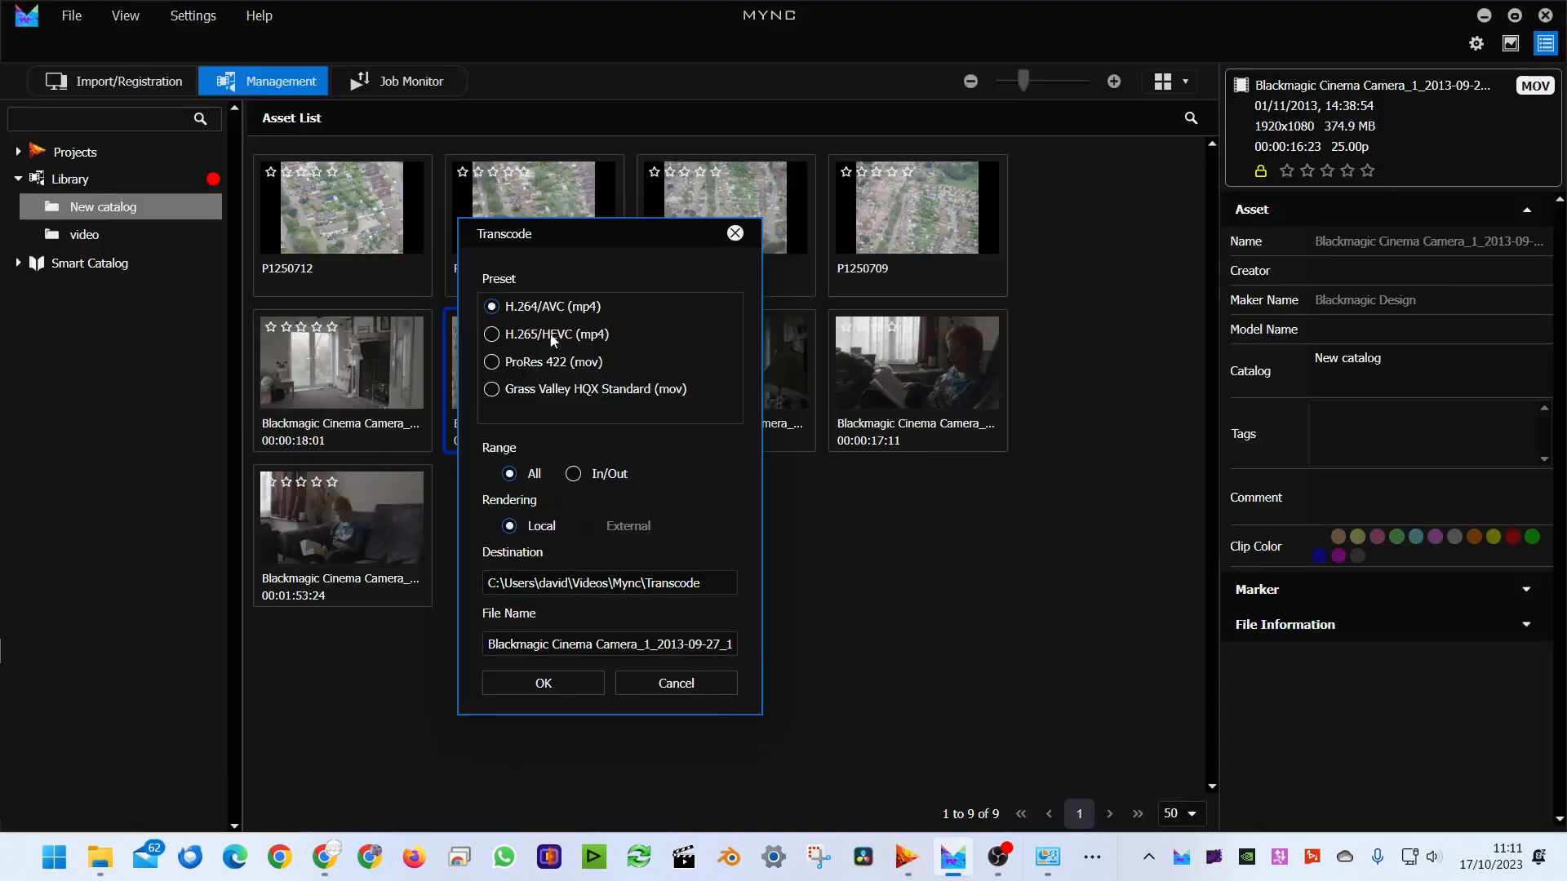
click(675, 683)
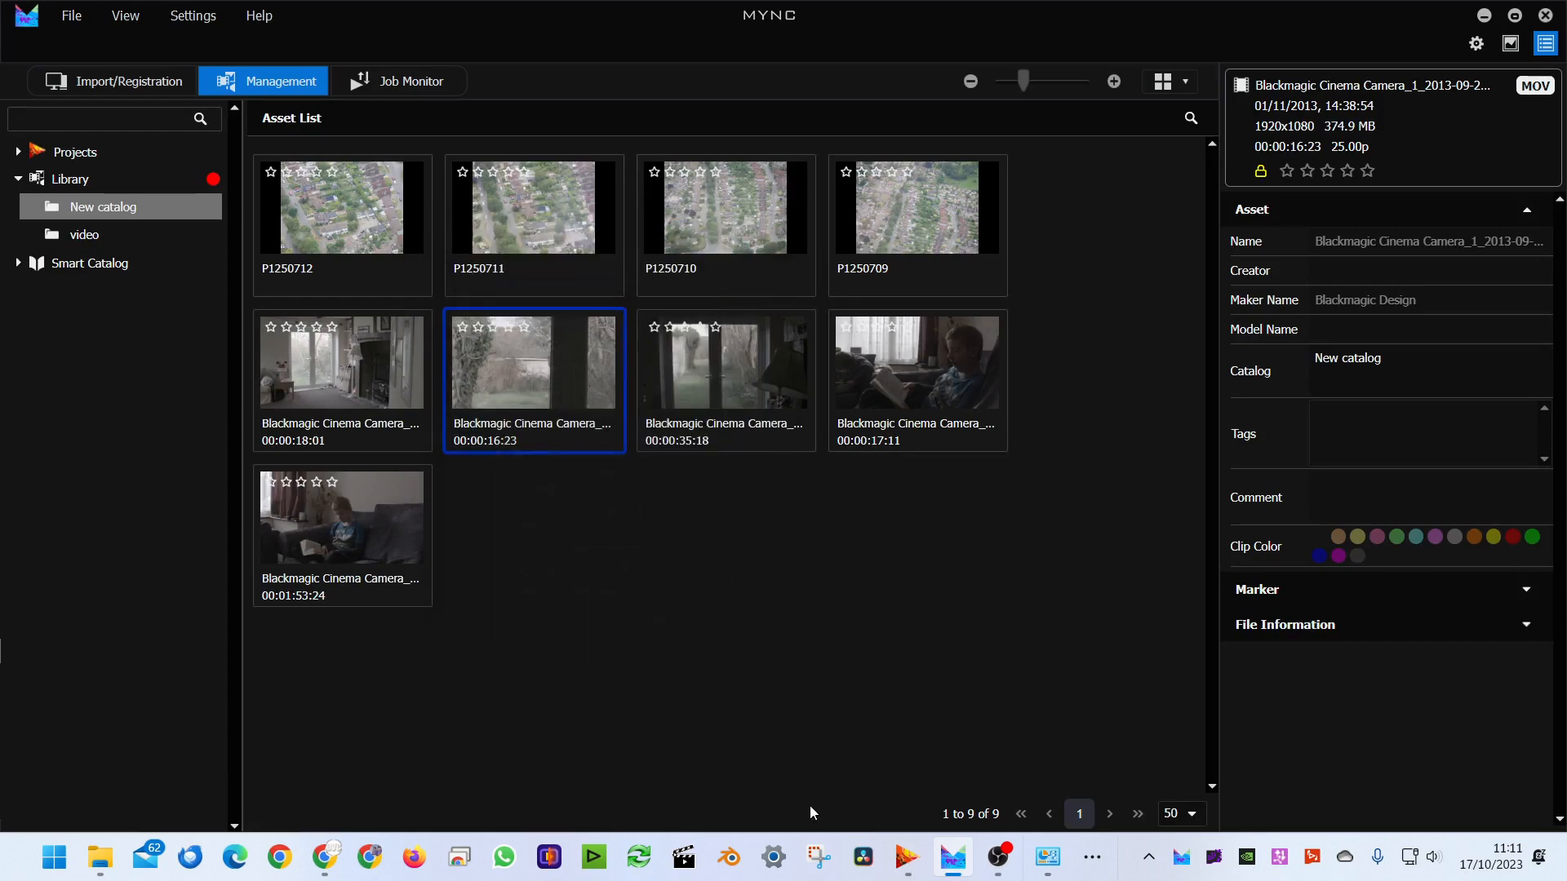
- Switch to EDIUS and check the Convert options for the three clips in the bin's 1920 50p folder
click(904, 861)
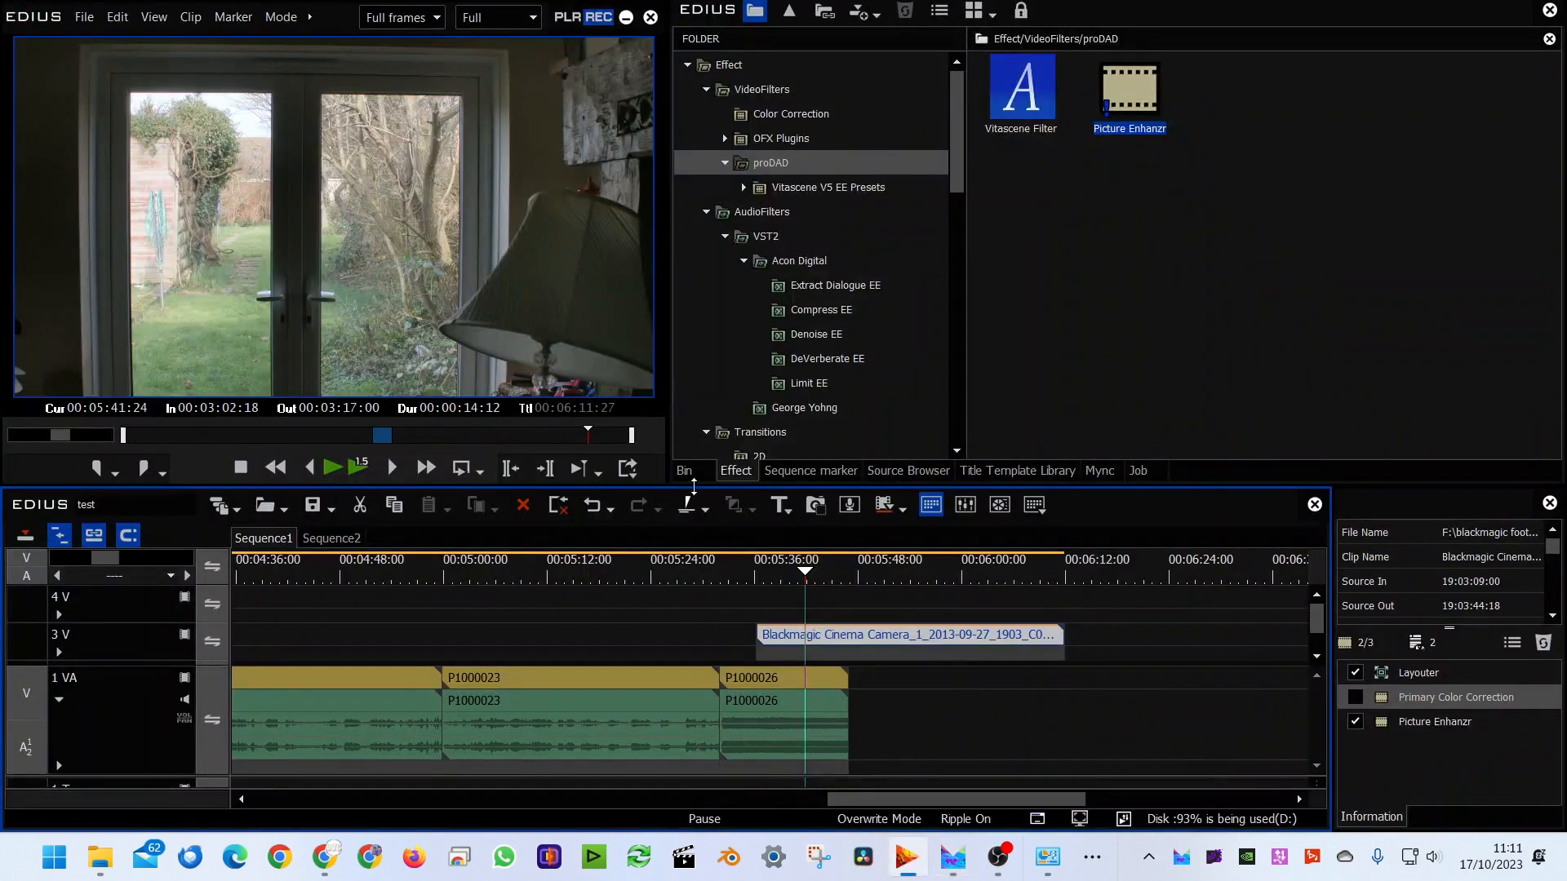
click(694, 474)
drag(1073, 261, 987, 110)
right_click(987, 110)
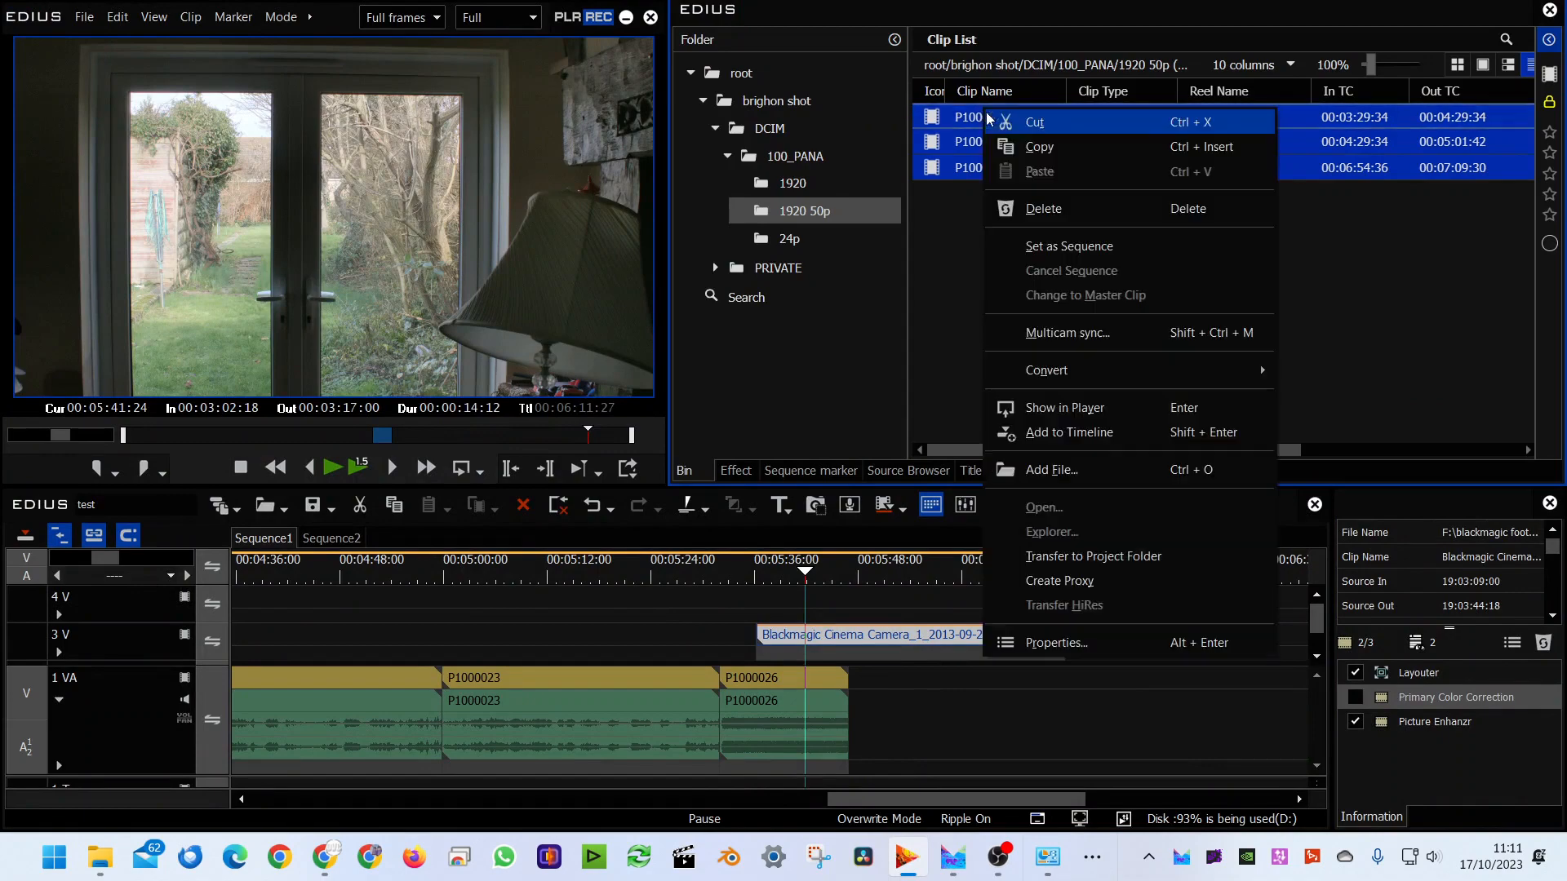
mouse_move(1030, 384)
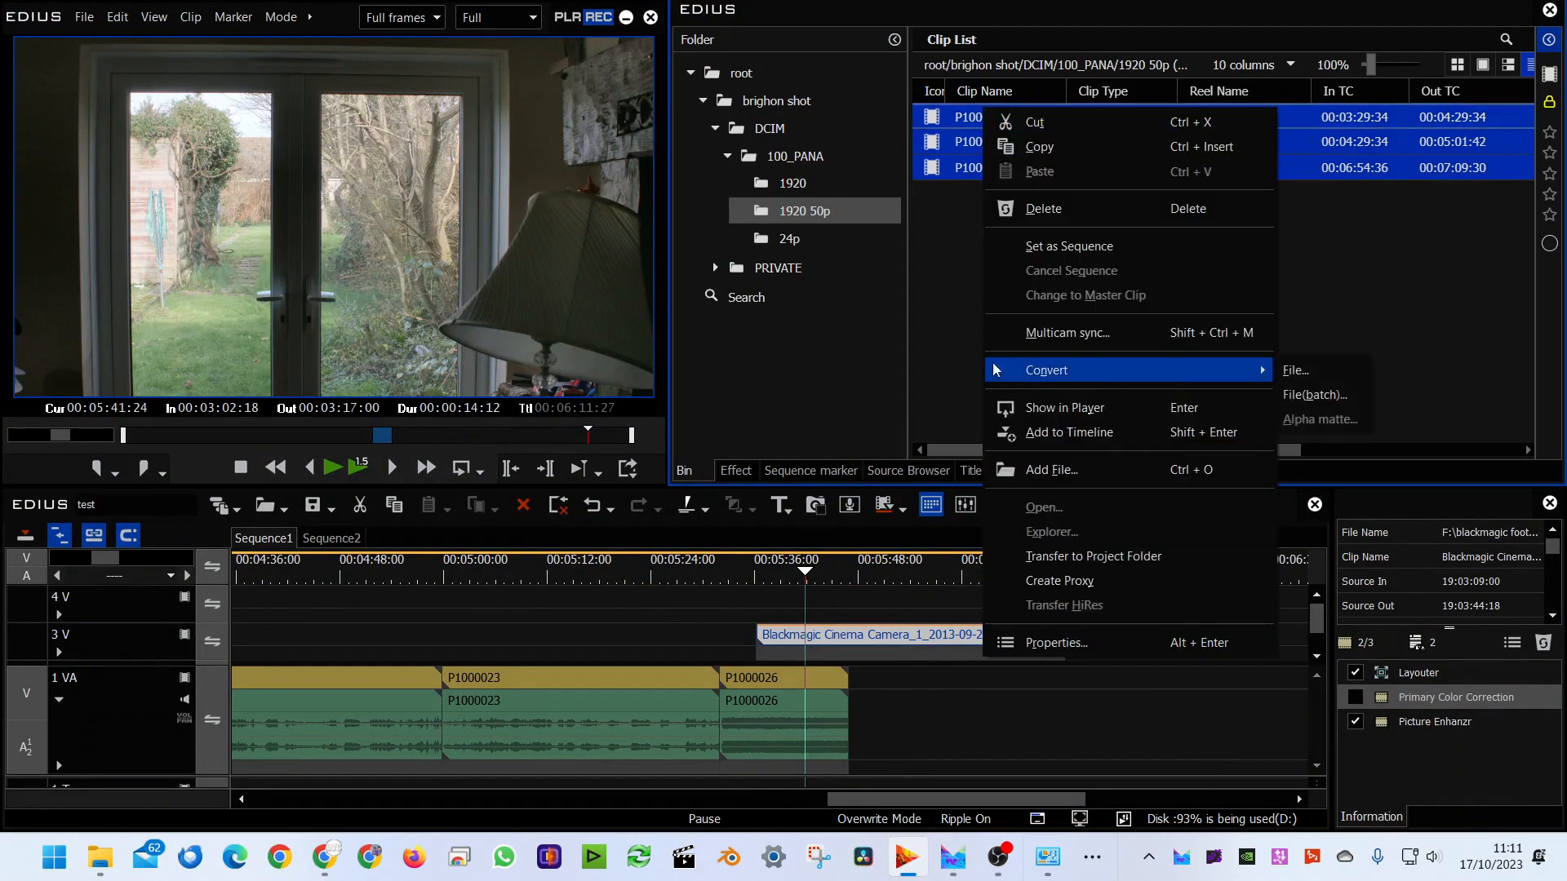
click(953, 251)
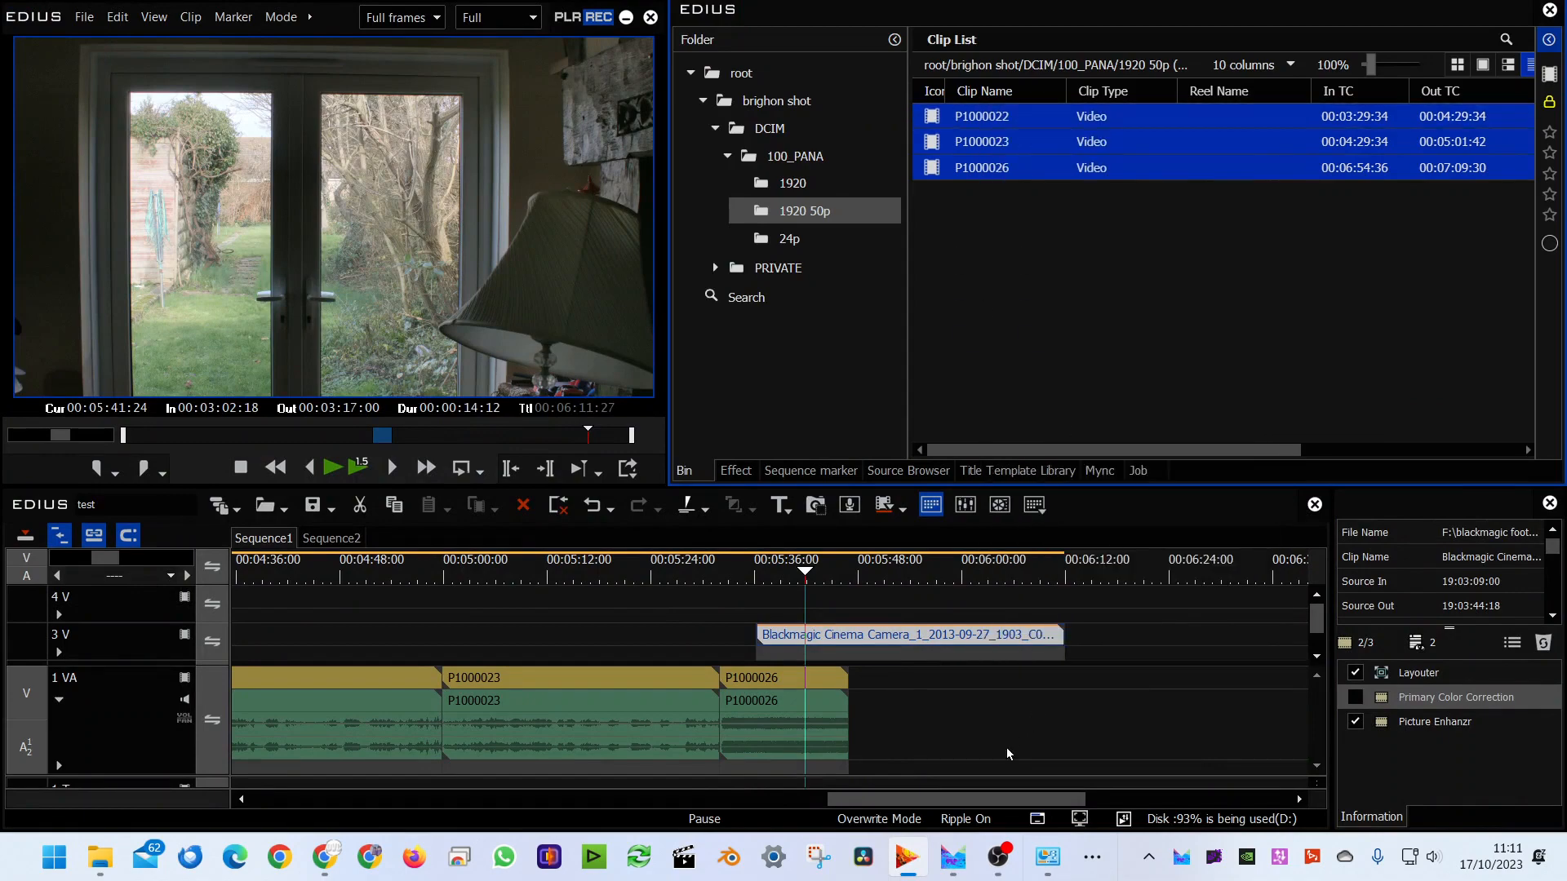
- Collapse the Library tree and expand the Projects list in the EDIUS Mync panel
click(953, 857)
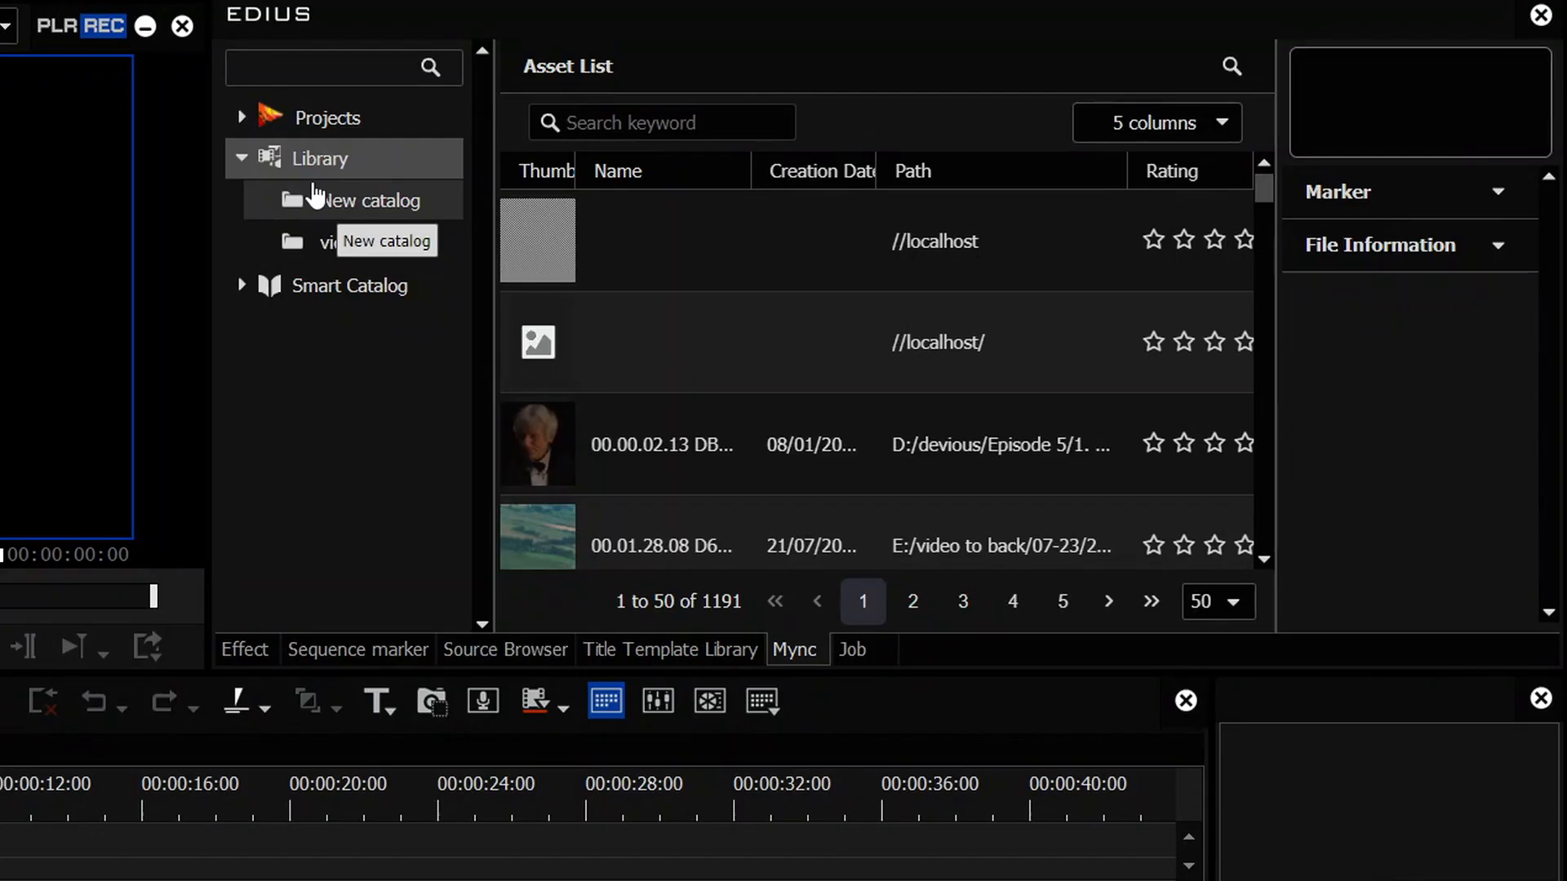
click(246, 164)
click(243, 161)
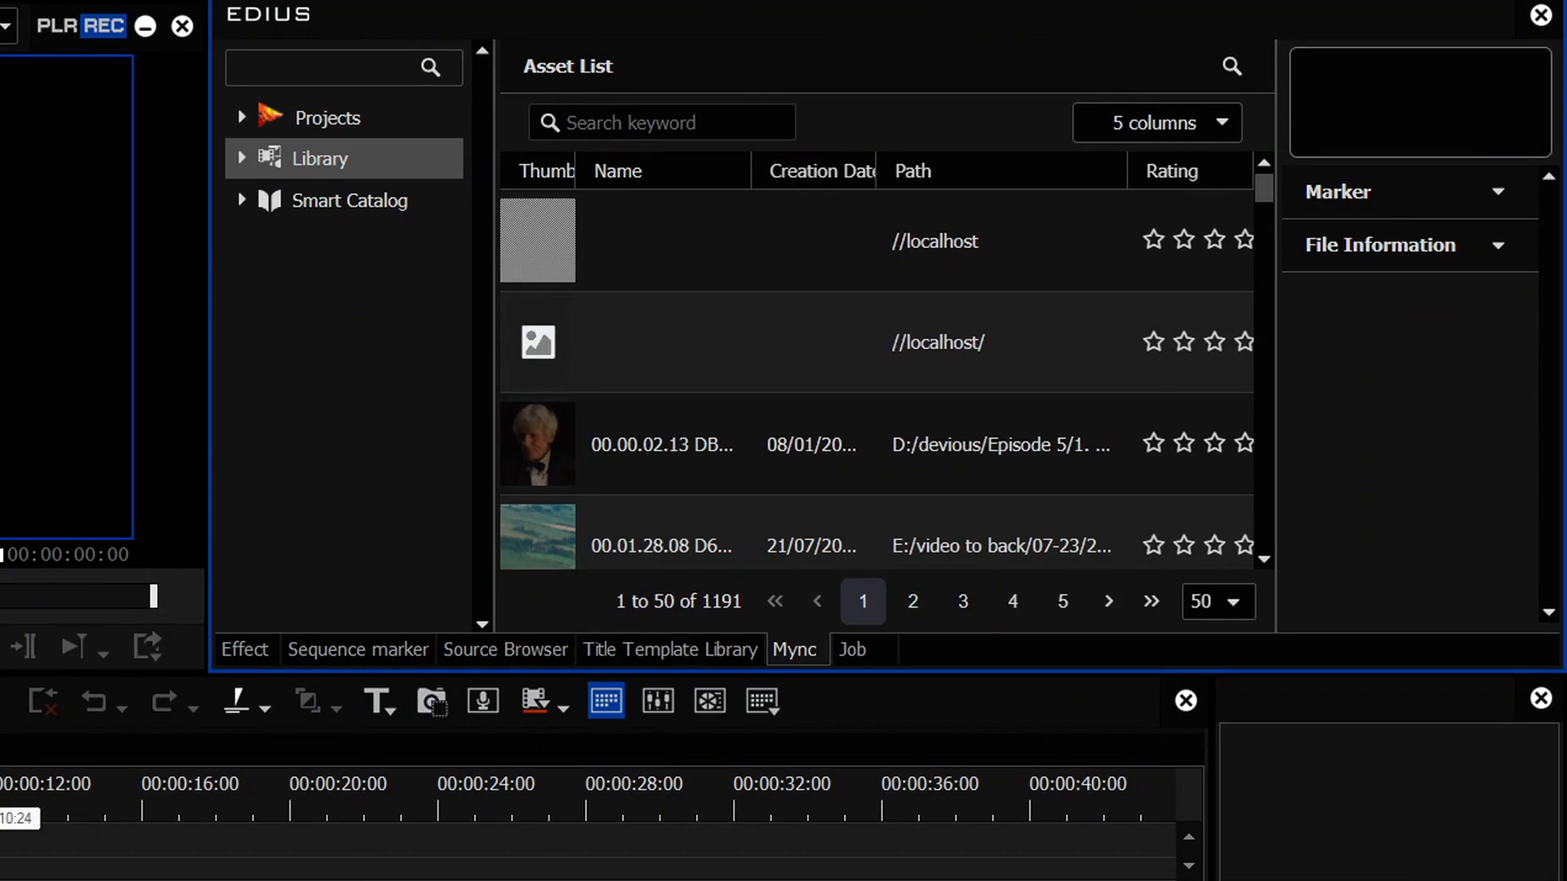
click(251, 116)
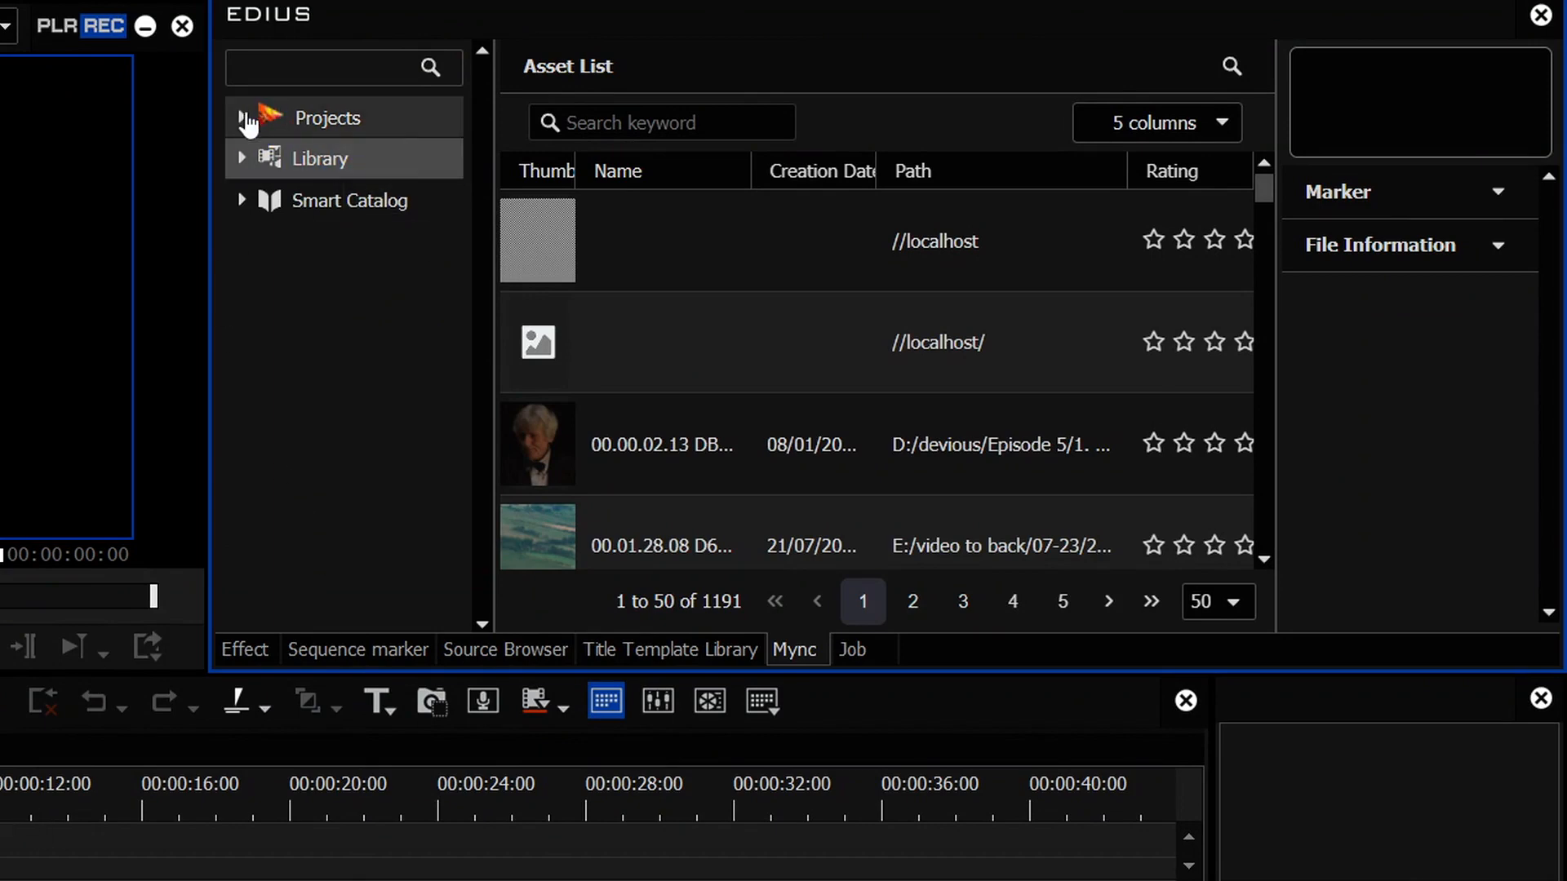
click(251, 119)
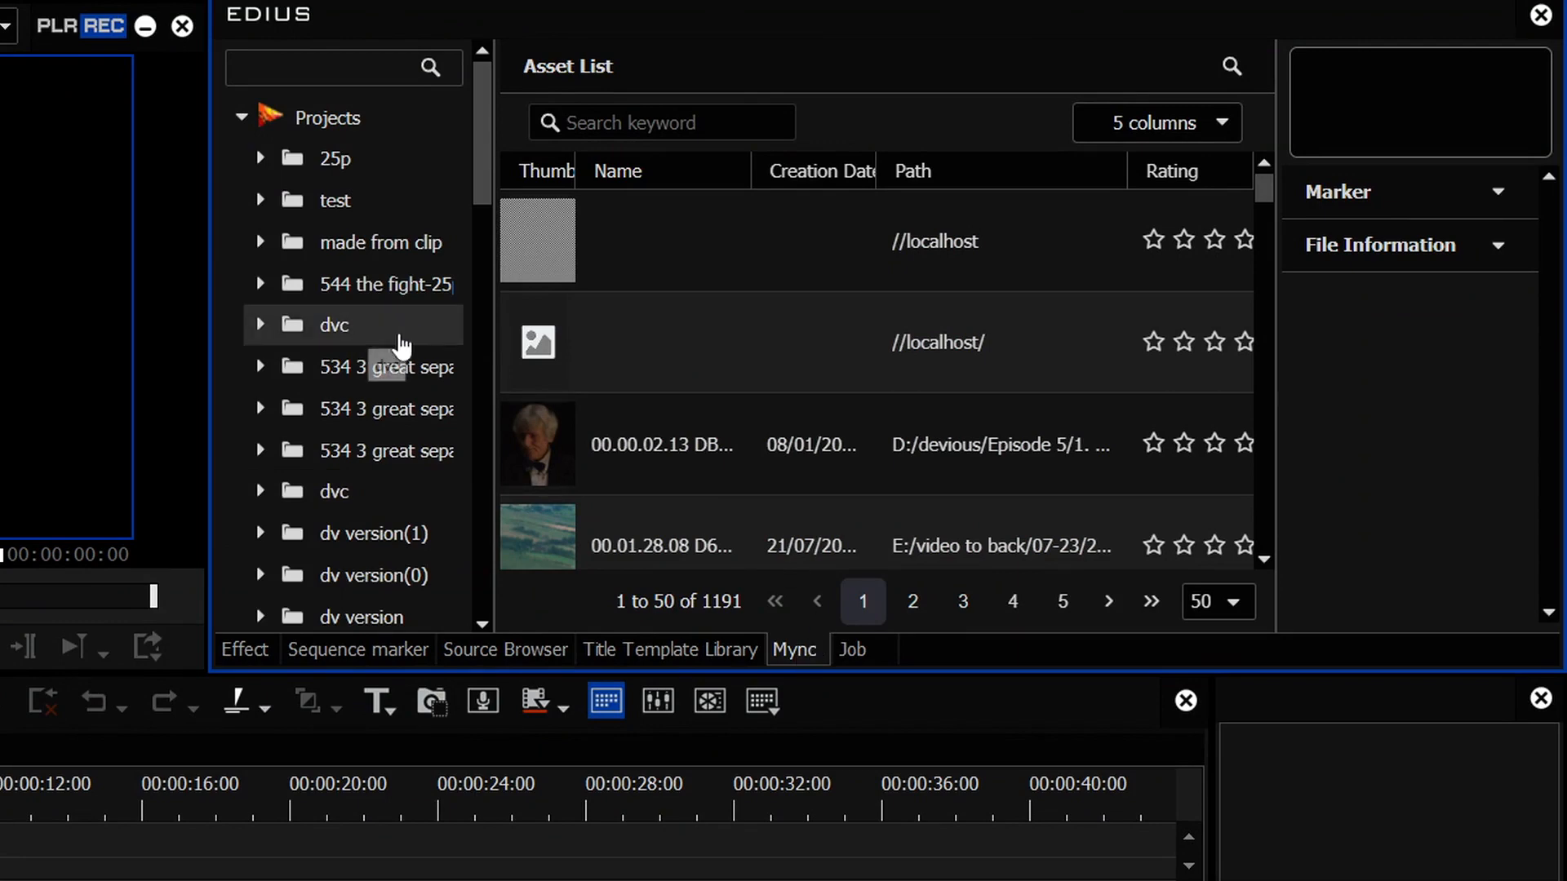
- Browse the 544 the fight-25p project in the Projects list and show the contents of its root folder
click(318, 372)
click(338, 282)
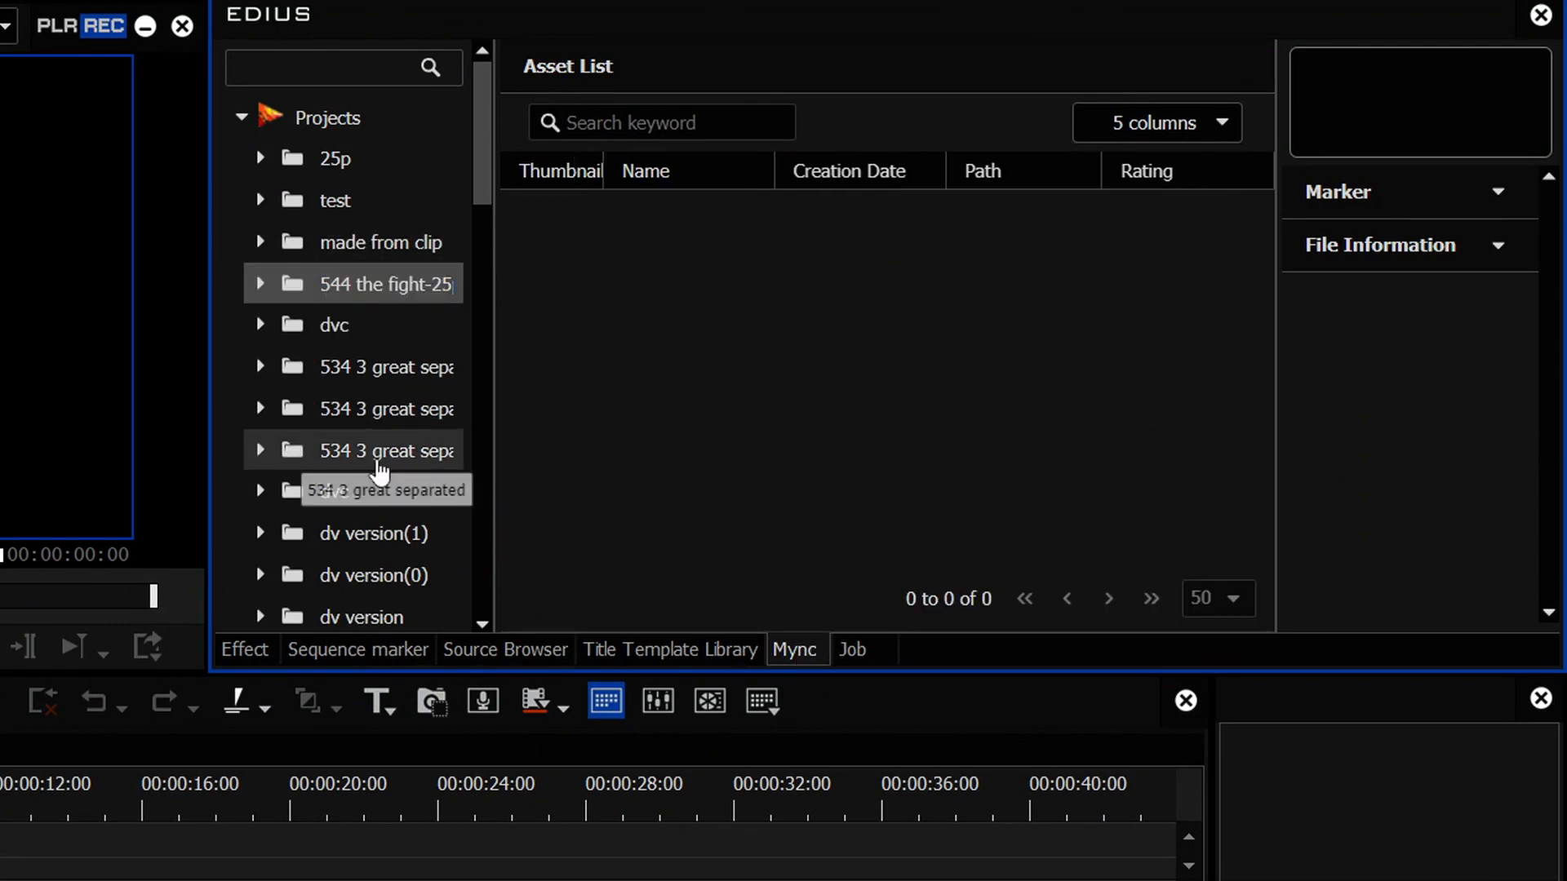
click(374, 458)
click(364, 289)
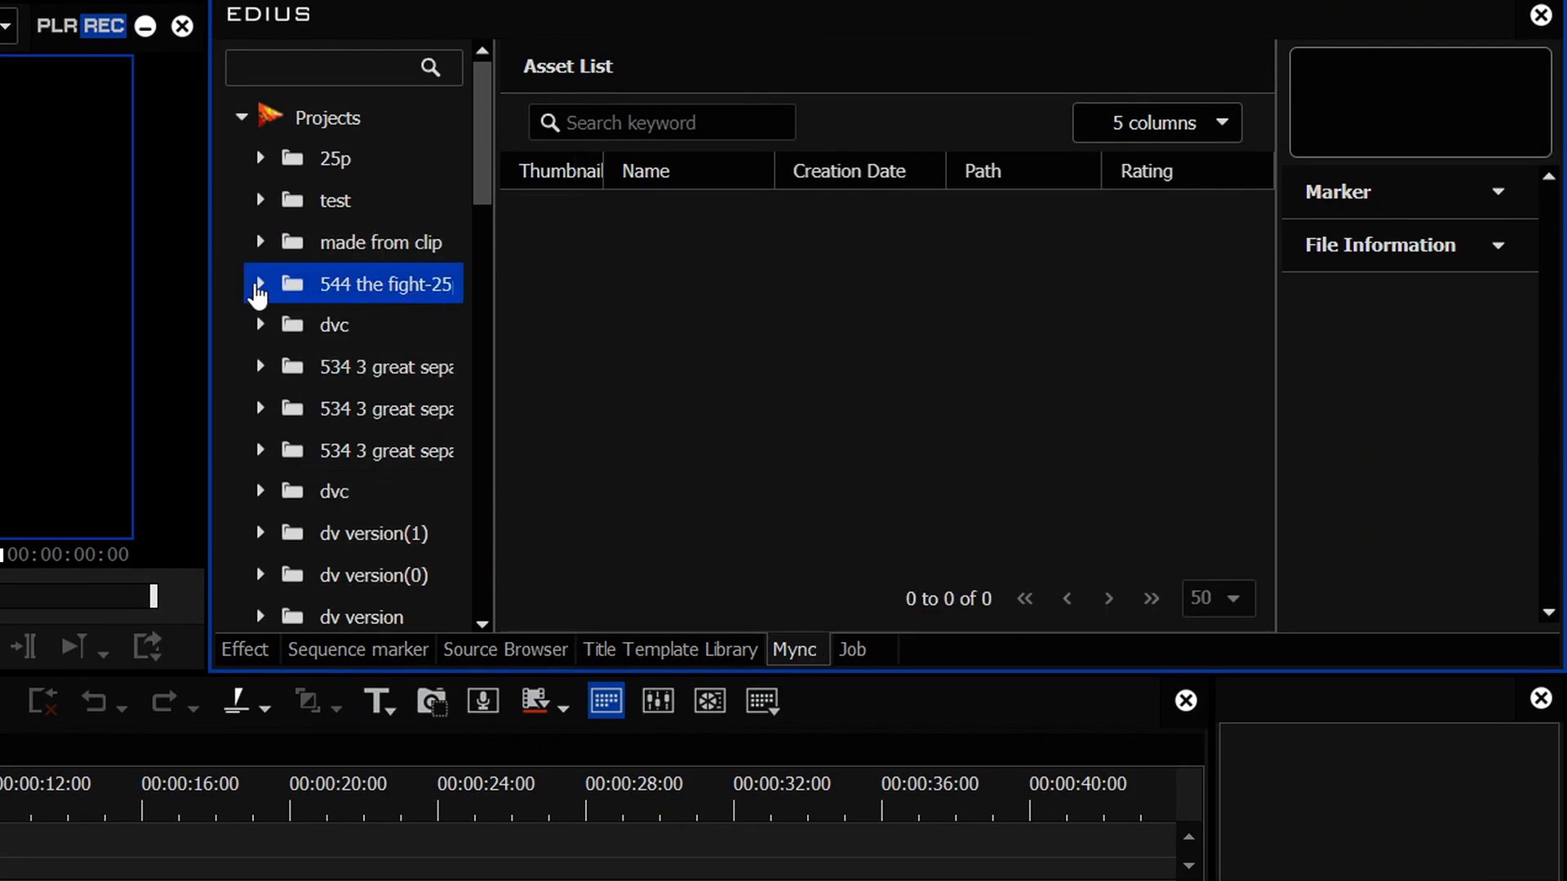
click(259, 290)
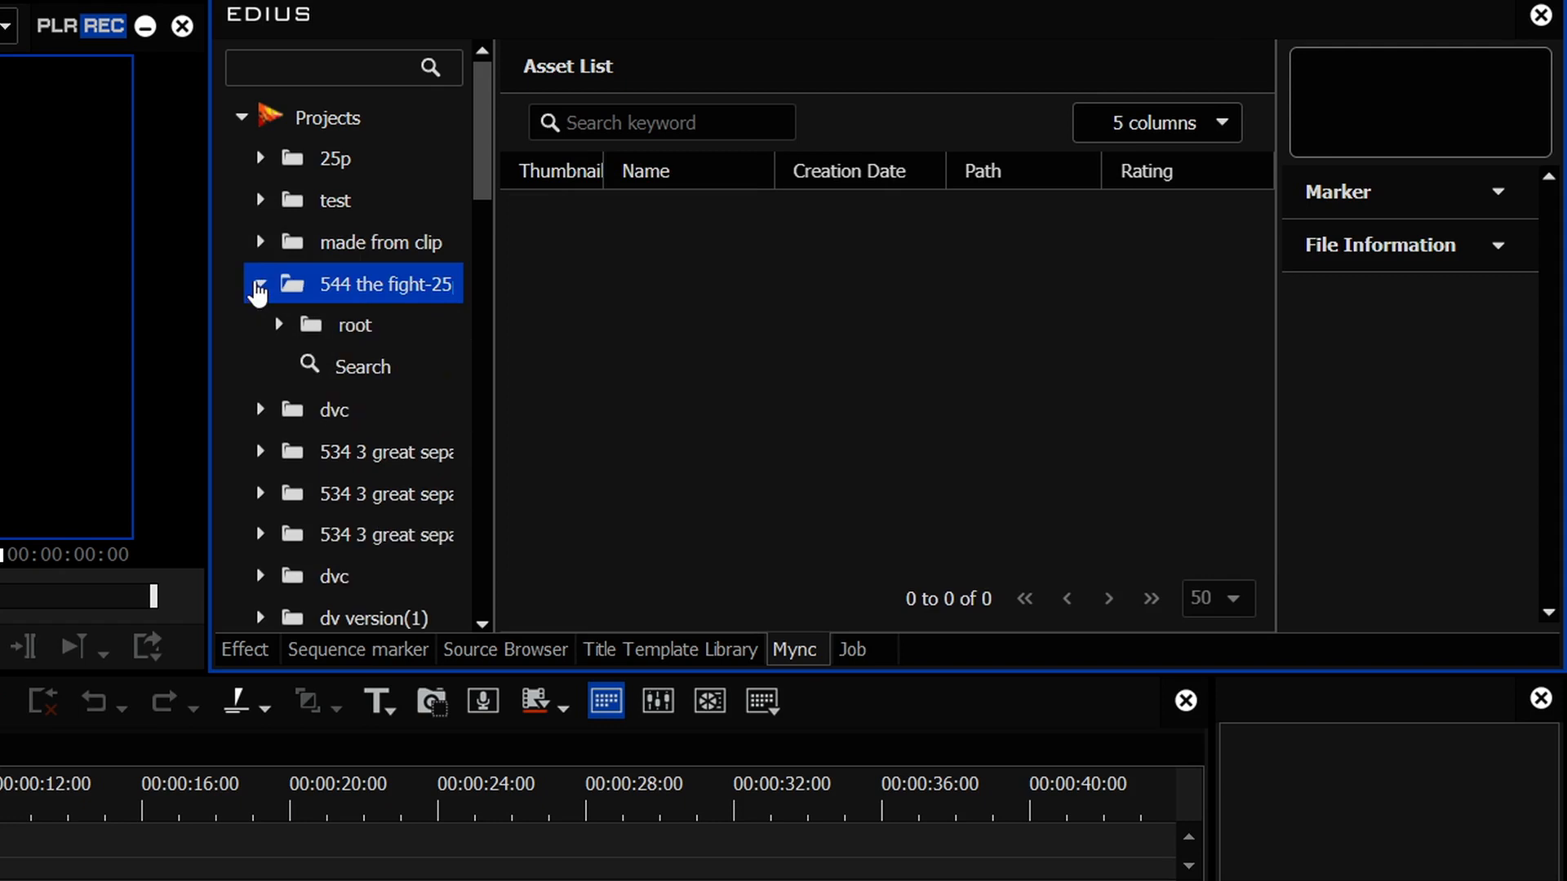
click(277, 326)
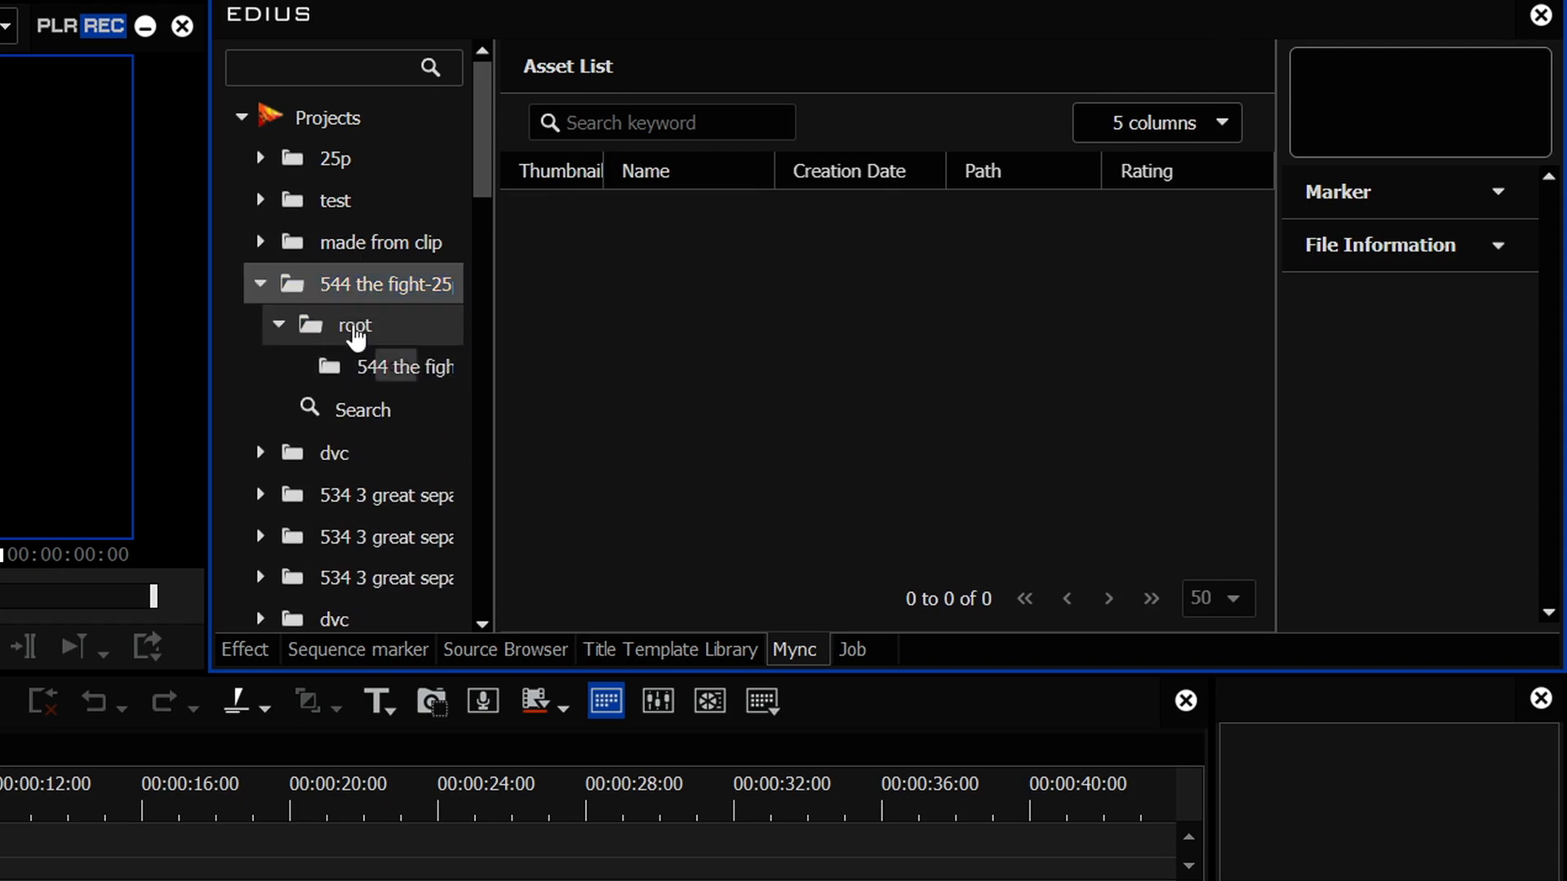
click(347, 336)
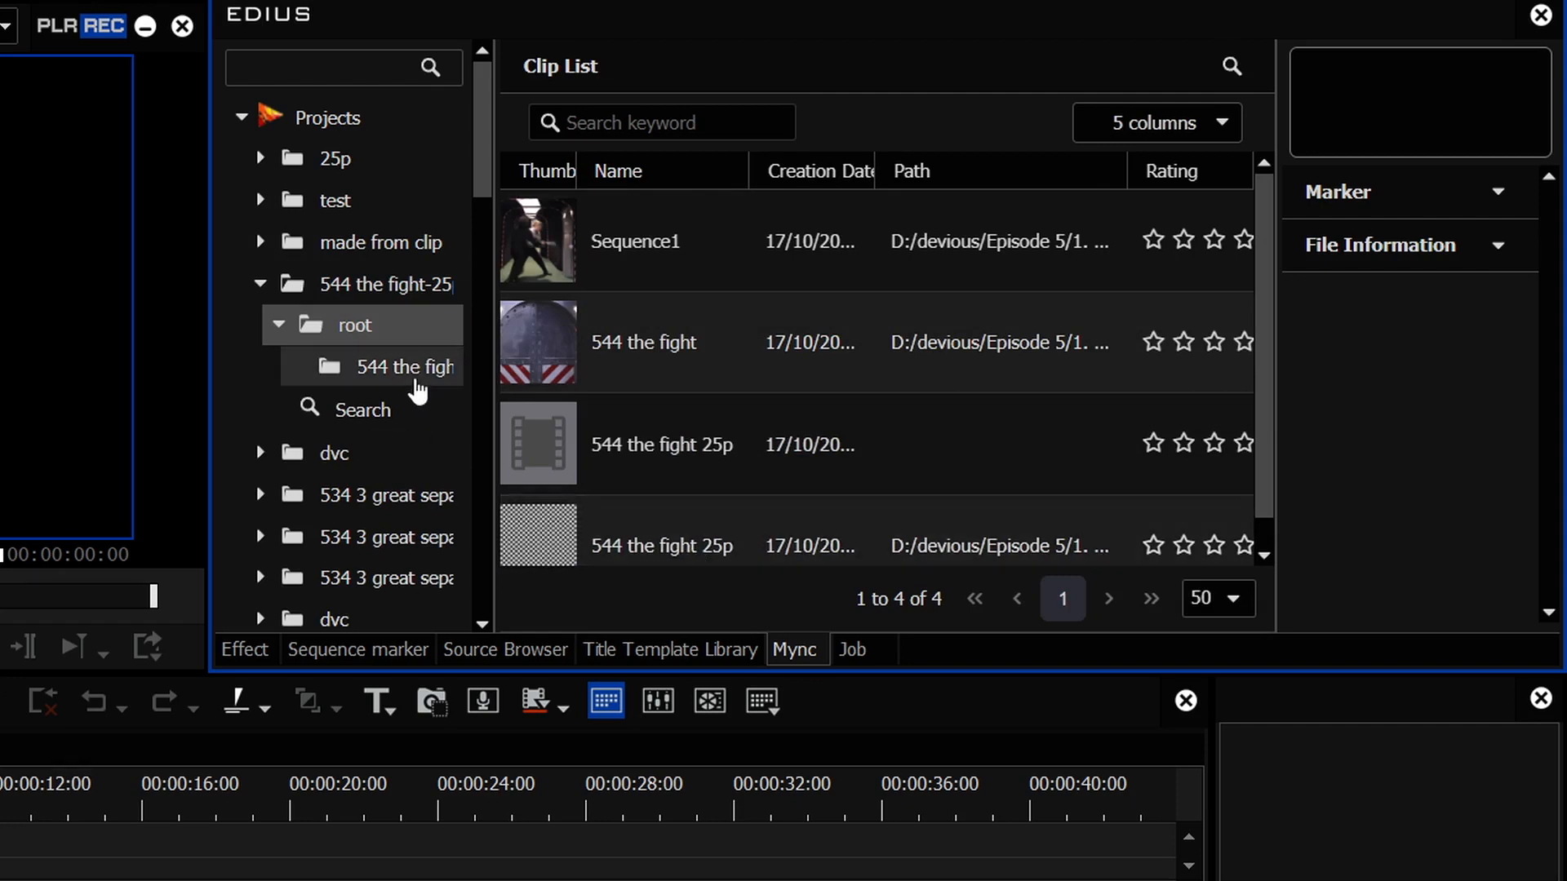
click(416, 371)
click(343, 328)
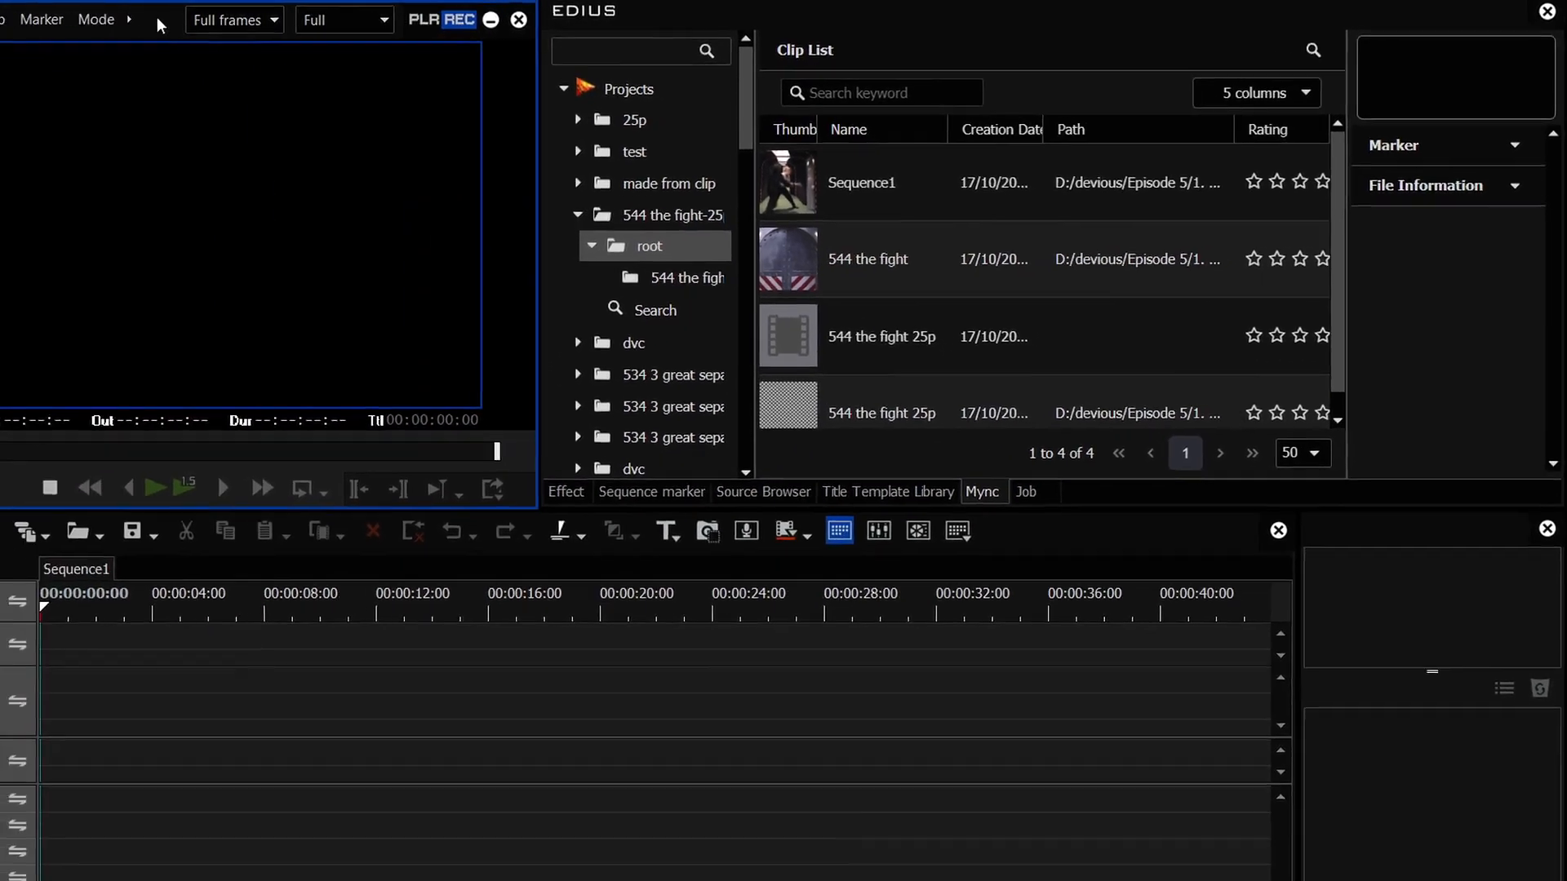
- Display the Bin window and position it over the timeline so that the Mync clip list stays accessible
drag(40, 18, 0, 36)
click(357, 513)
drag(423, 242, 533, 323)
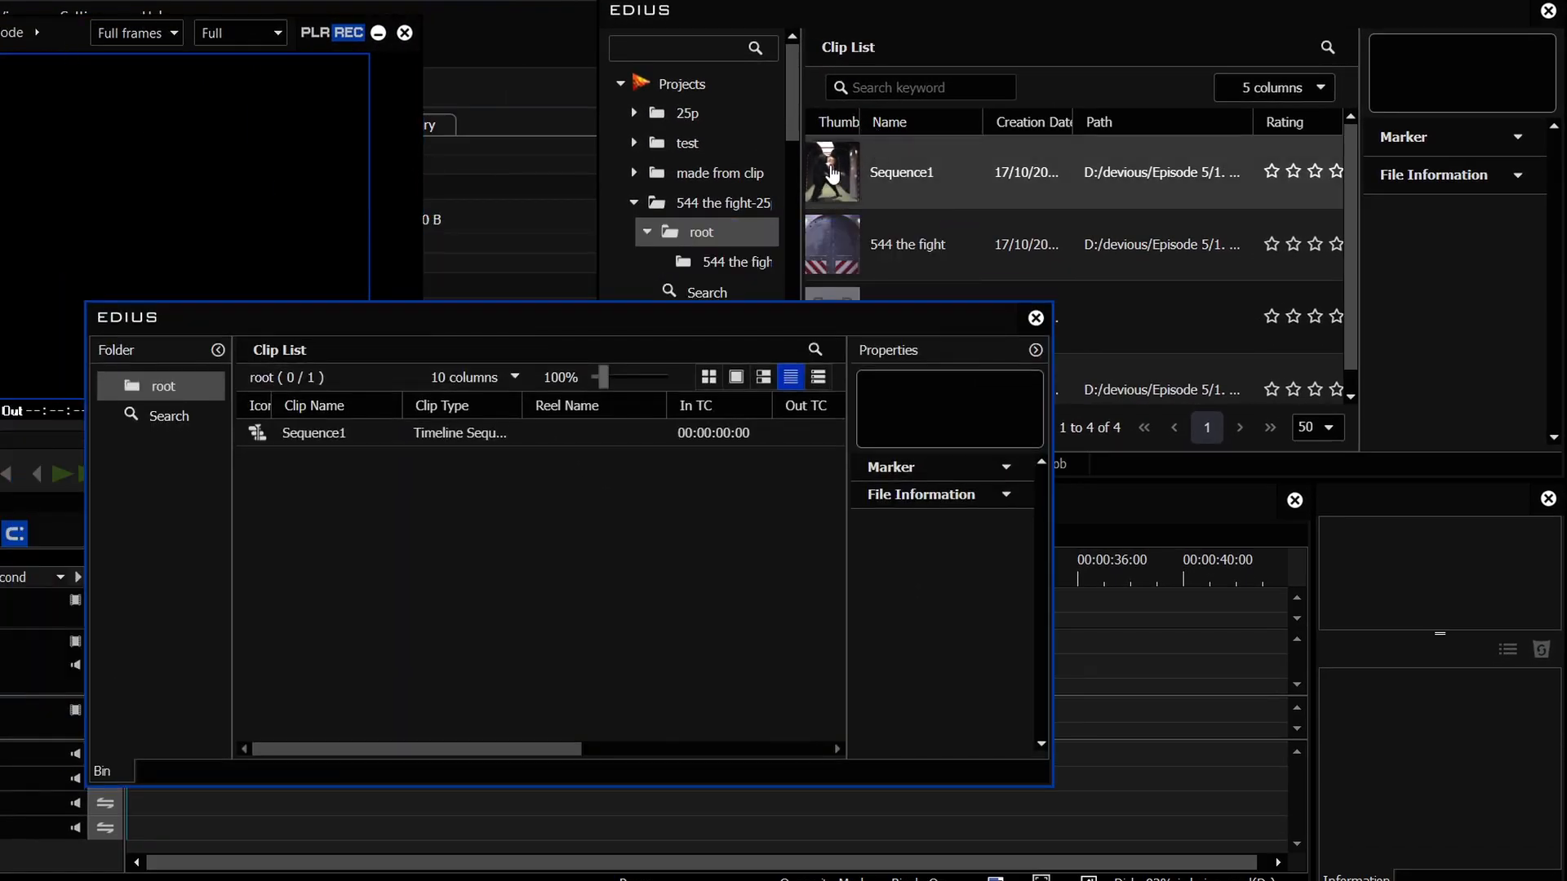
- Add Sequence1 of the 544 the fight-25p project to the root bin, open it on the timeline and scrub to about 00:00:49
click(826, 186)
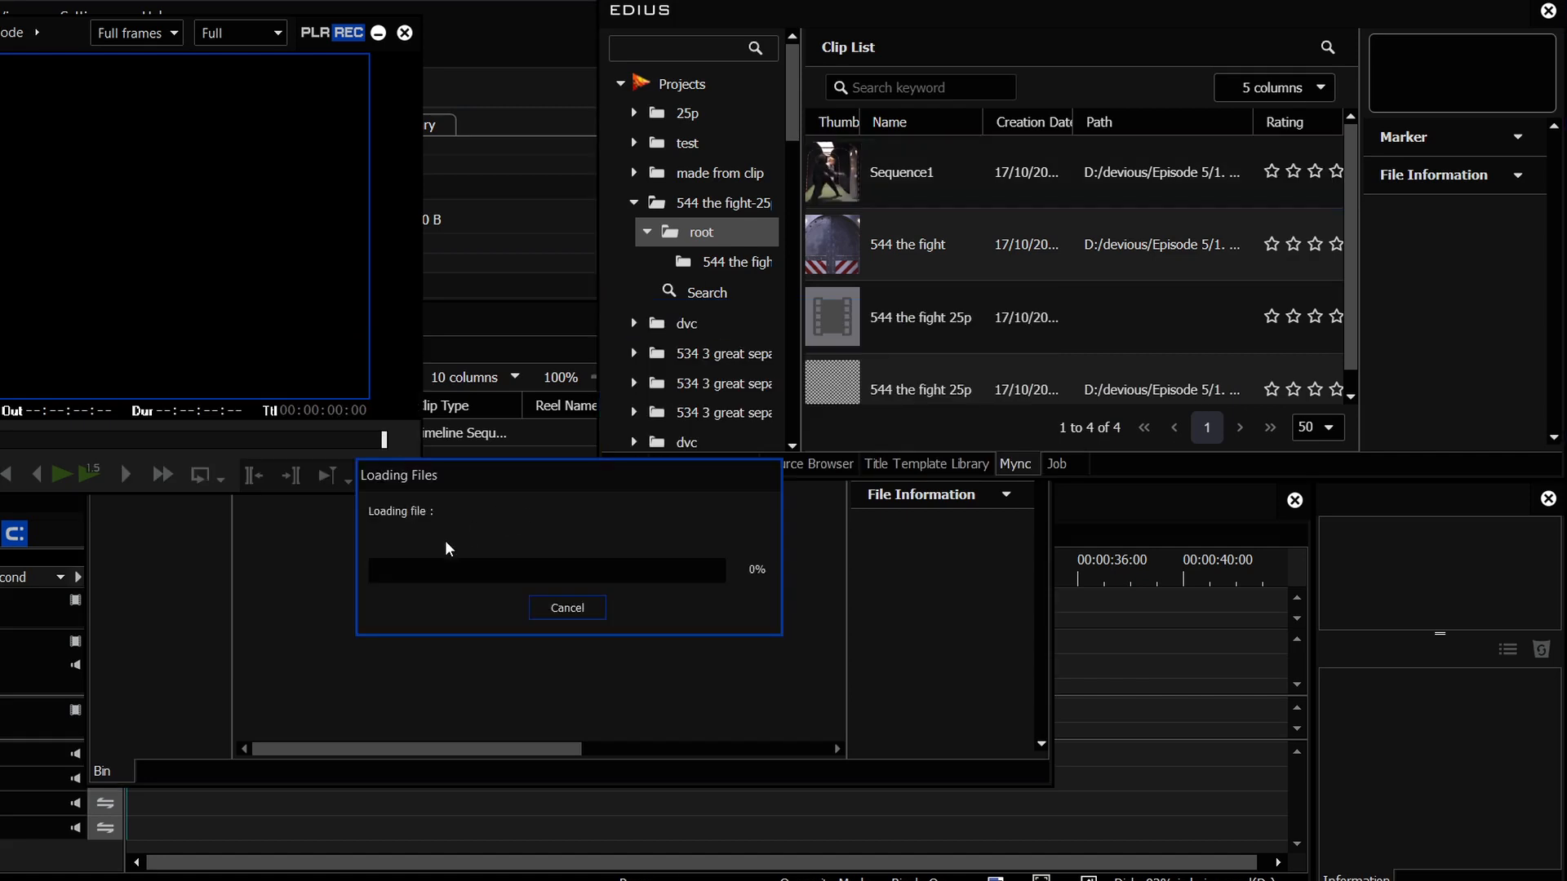
click(448, 553)
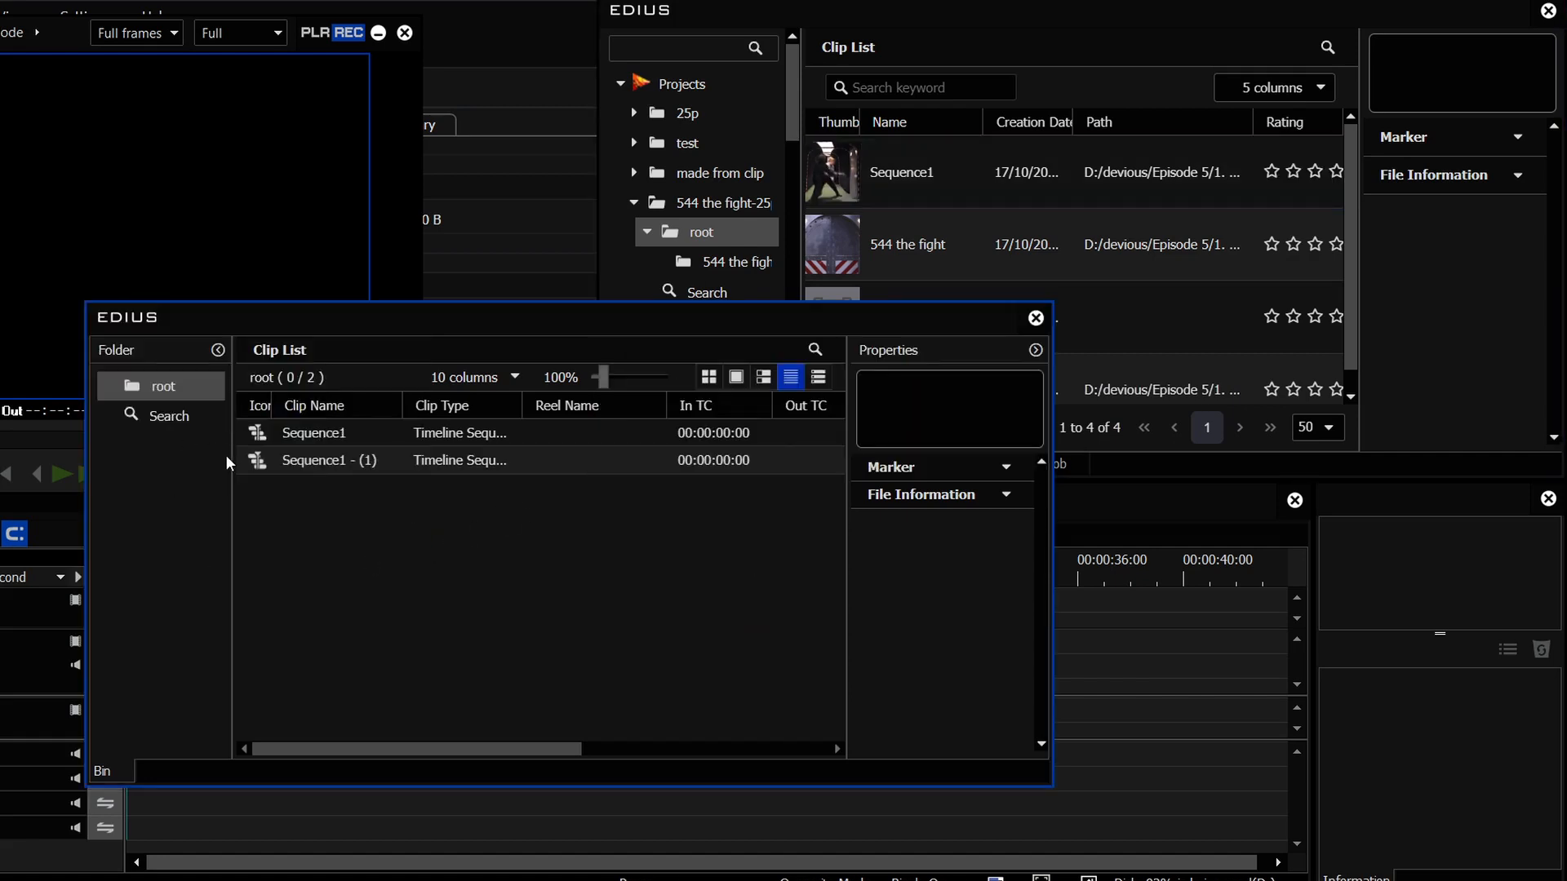
double_click(262, 459)
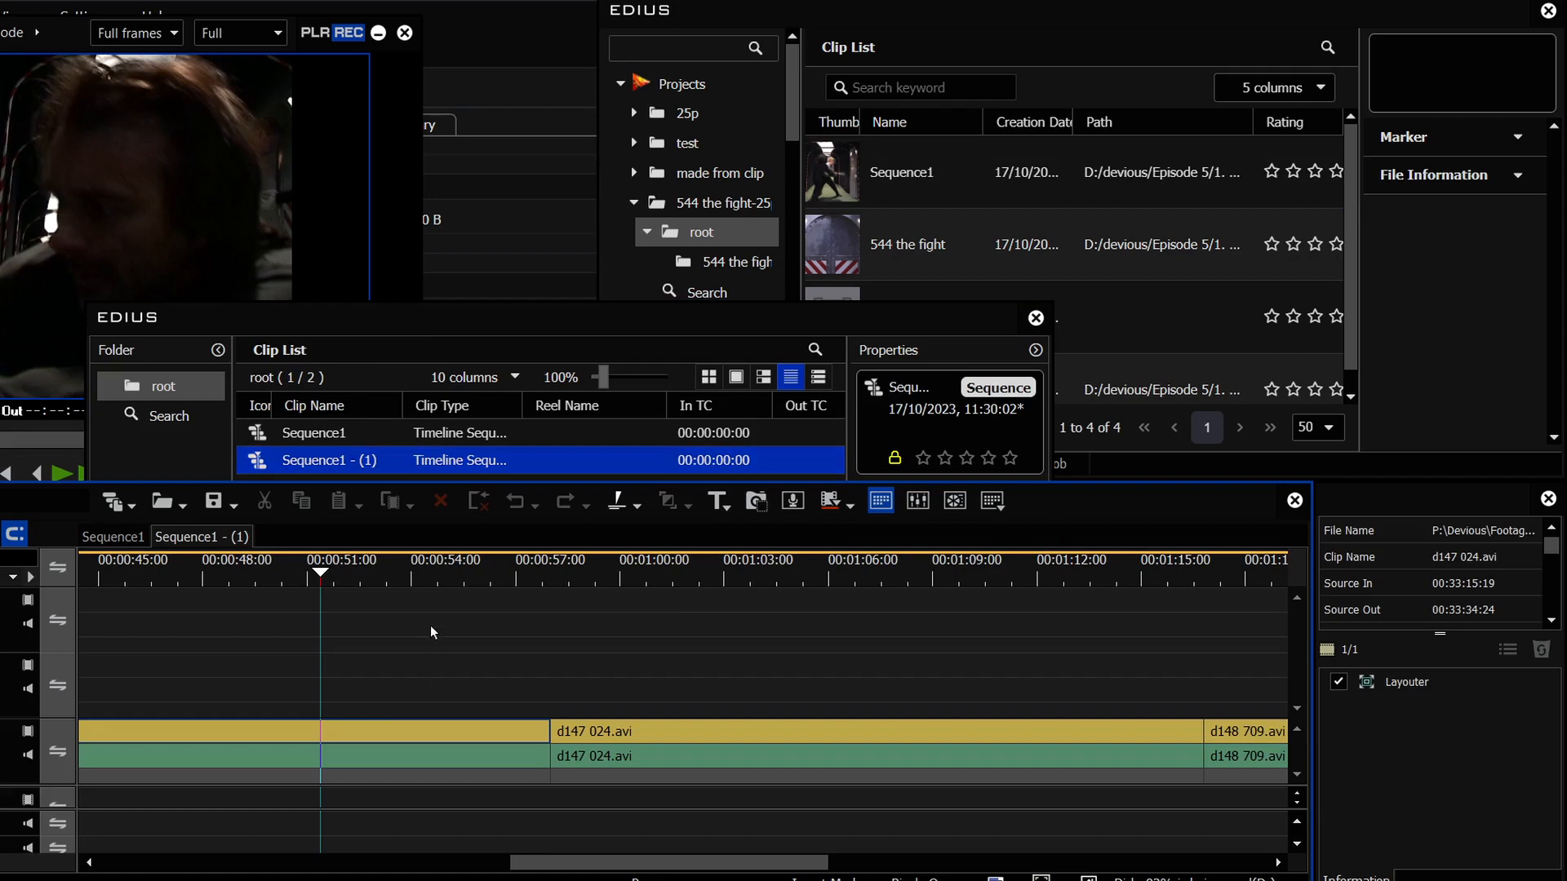
drag(325, 575, 271, 570)
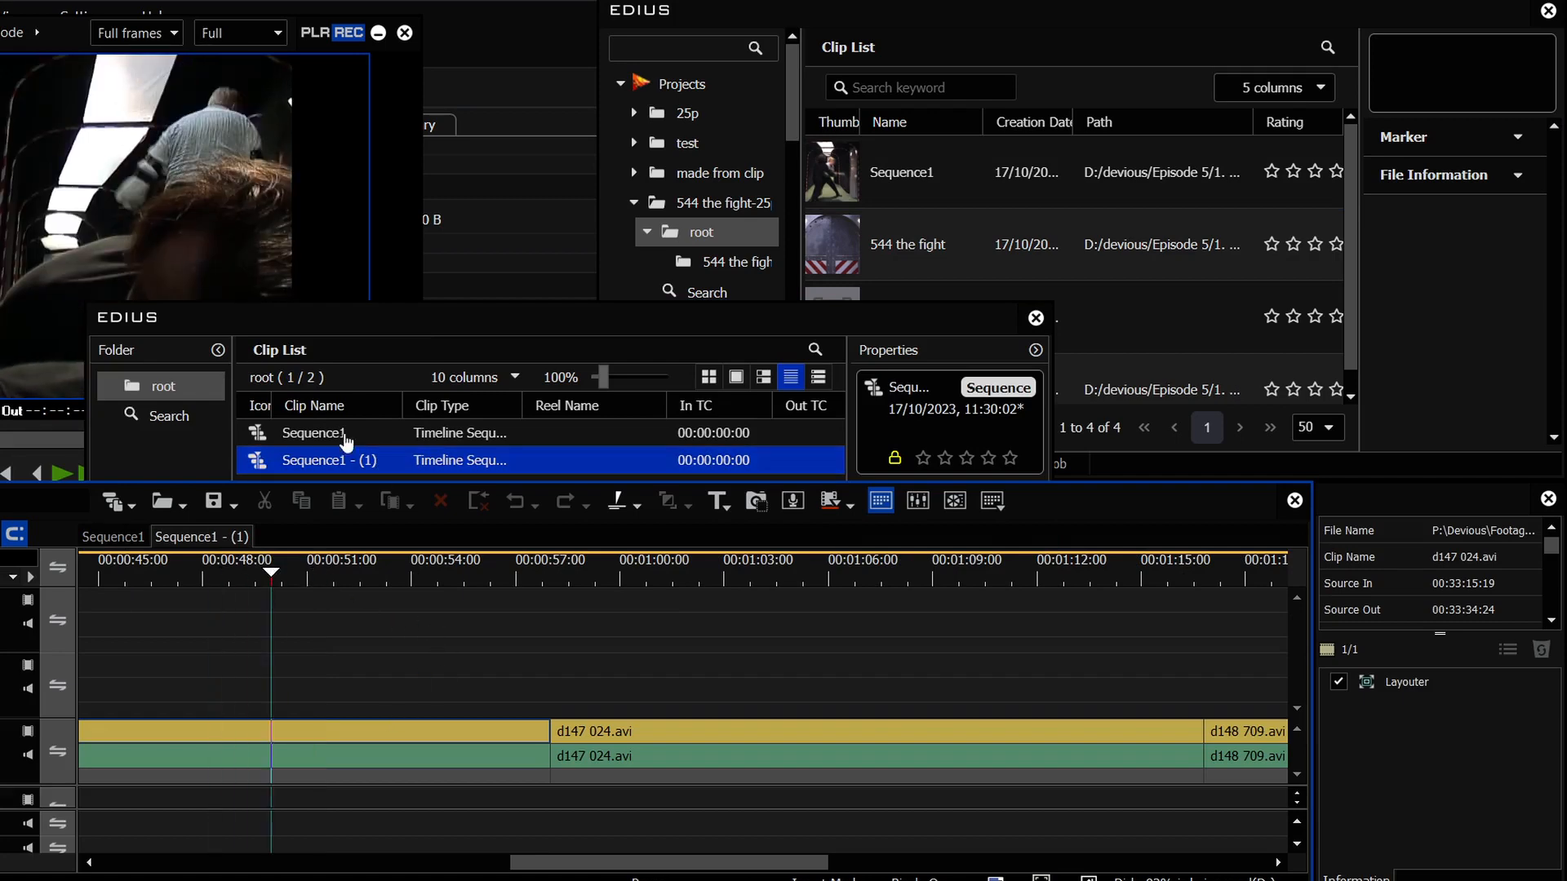
- Create a folder under root in the bin and add d153 810.avi, d148 709.avi, d147 024.avi and just prod from the 544 the fight subfolder
click(706, 262)
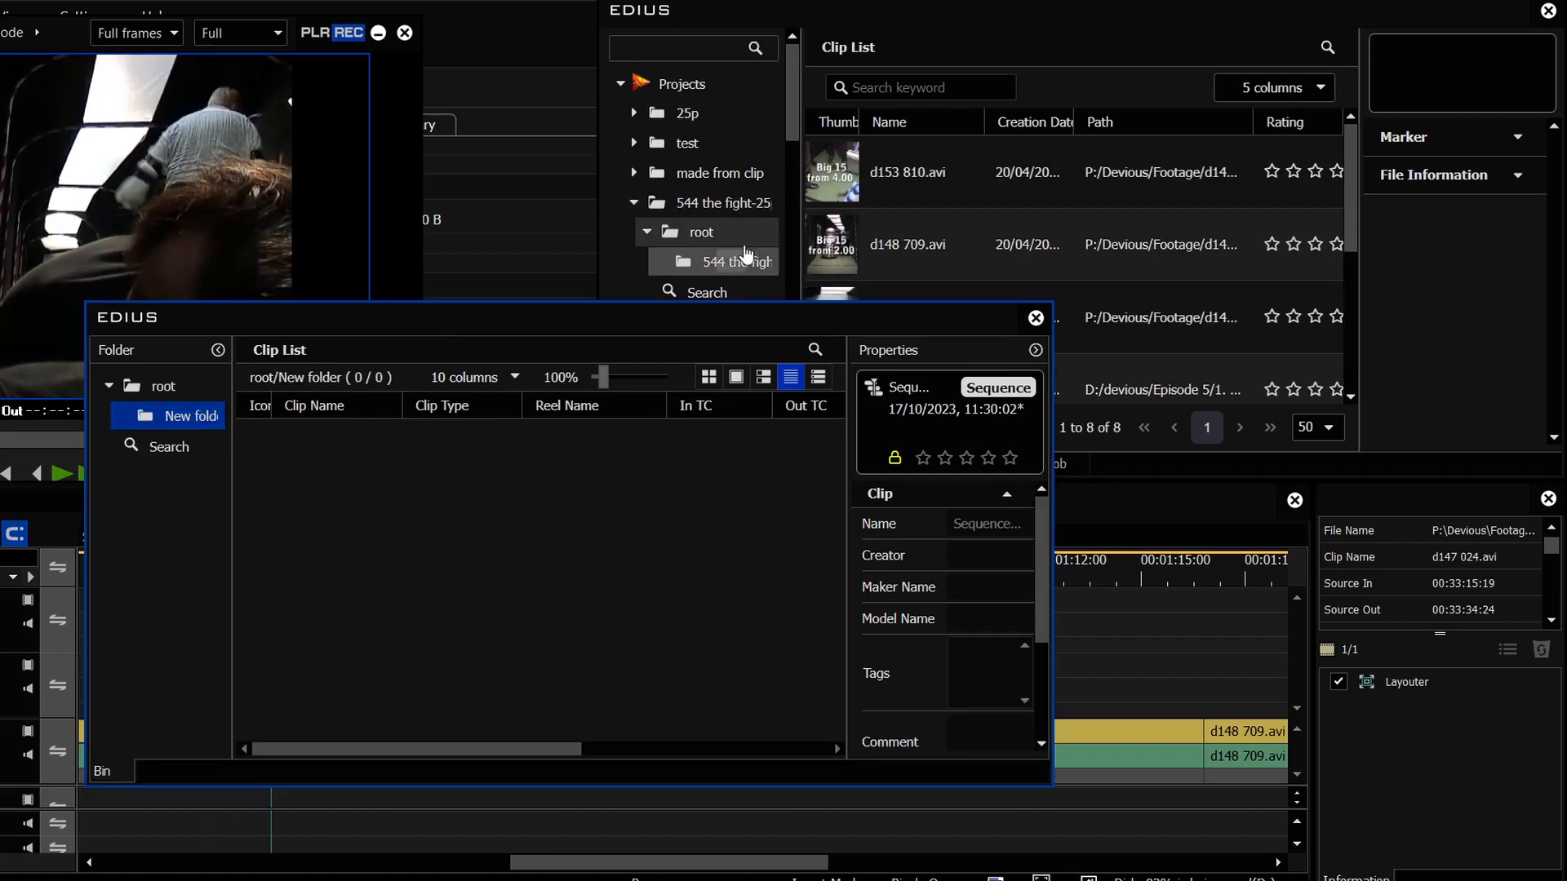
click(681, 263)
drag(682, 262, 290, 449)
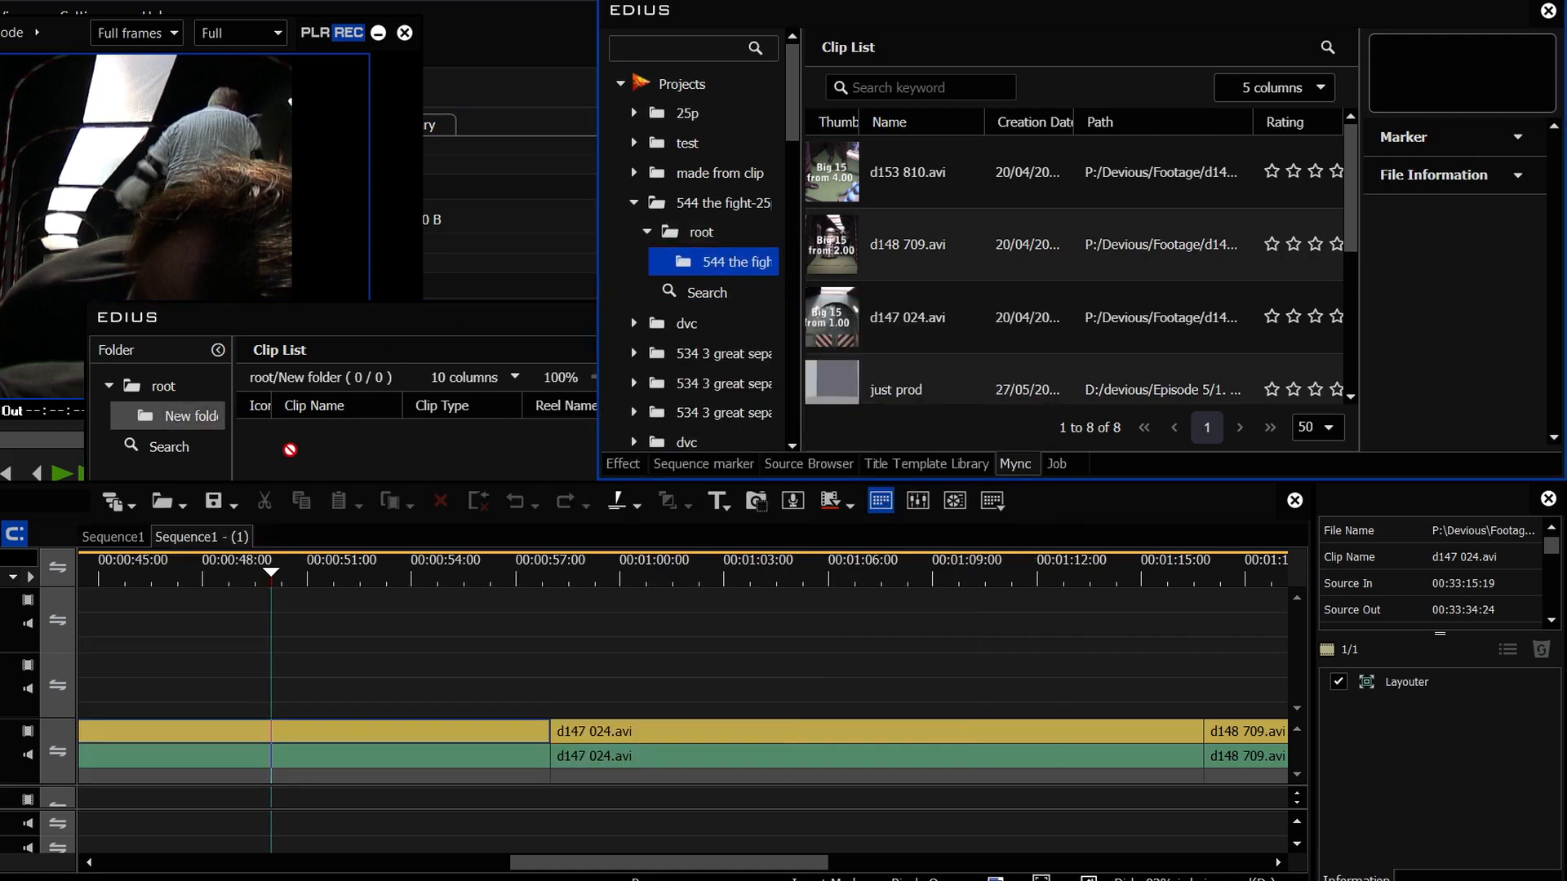
click(841, 183)
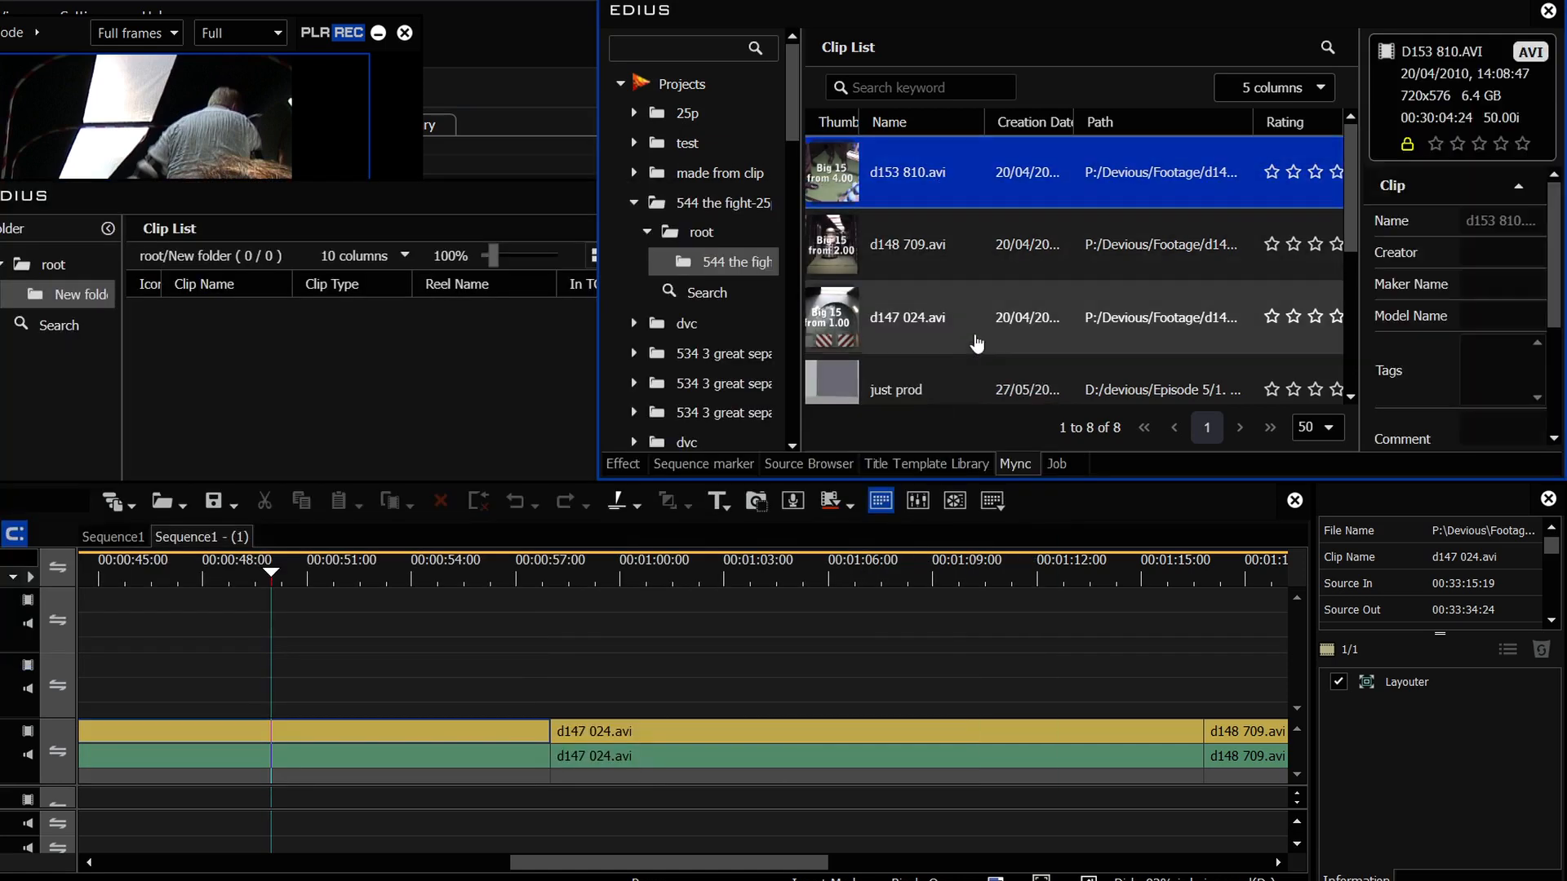
shift+click(939, 389)
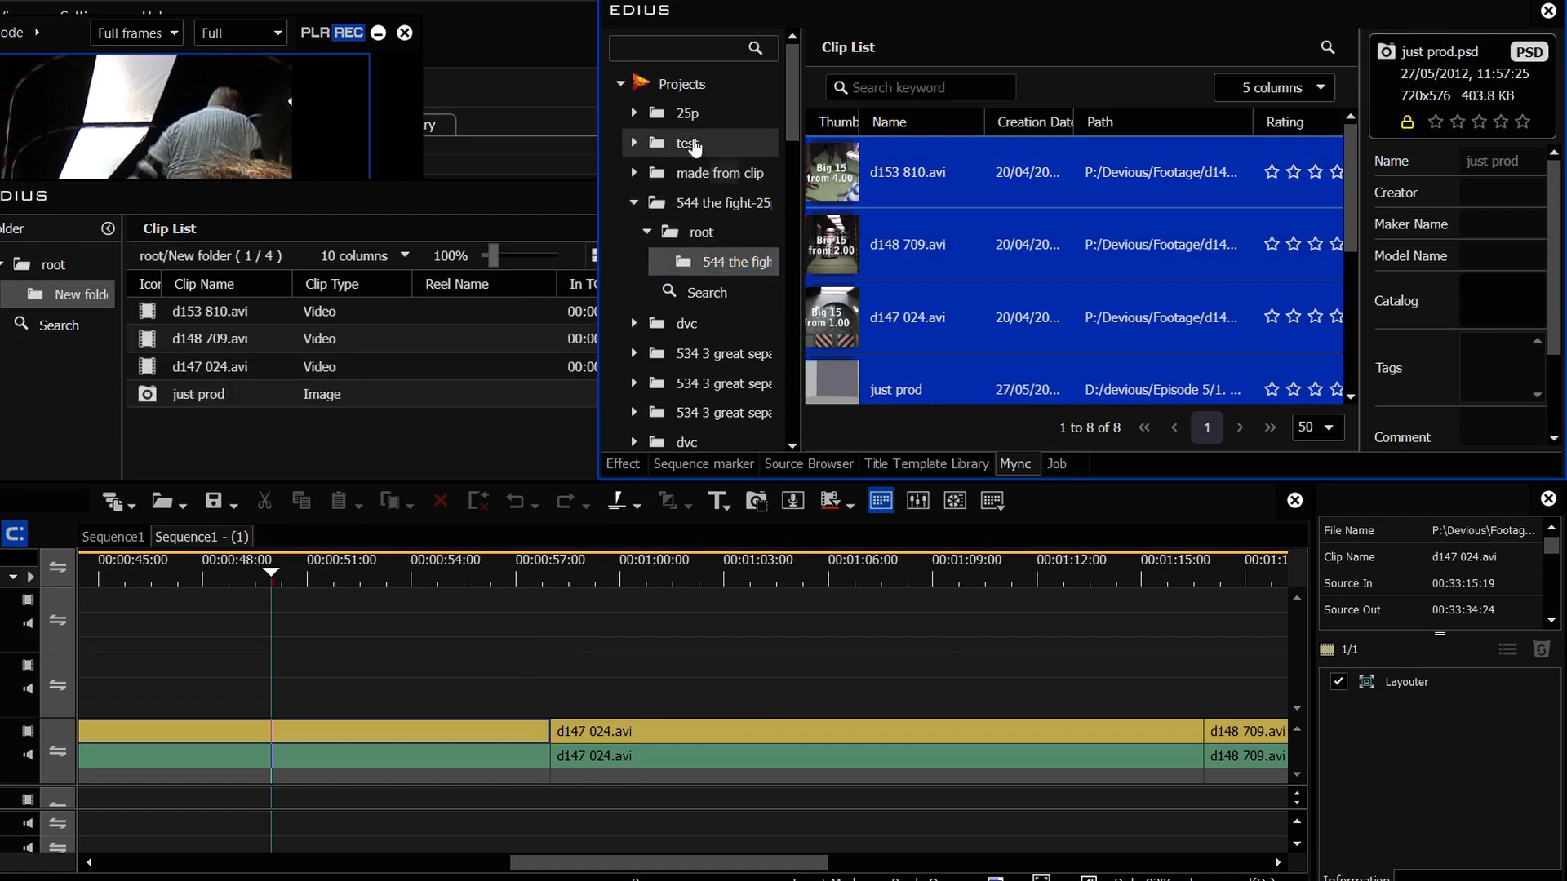
- Try to add Sequence1 from the test project's root folder to the new bin folder
click(634, 143)
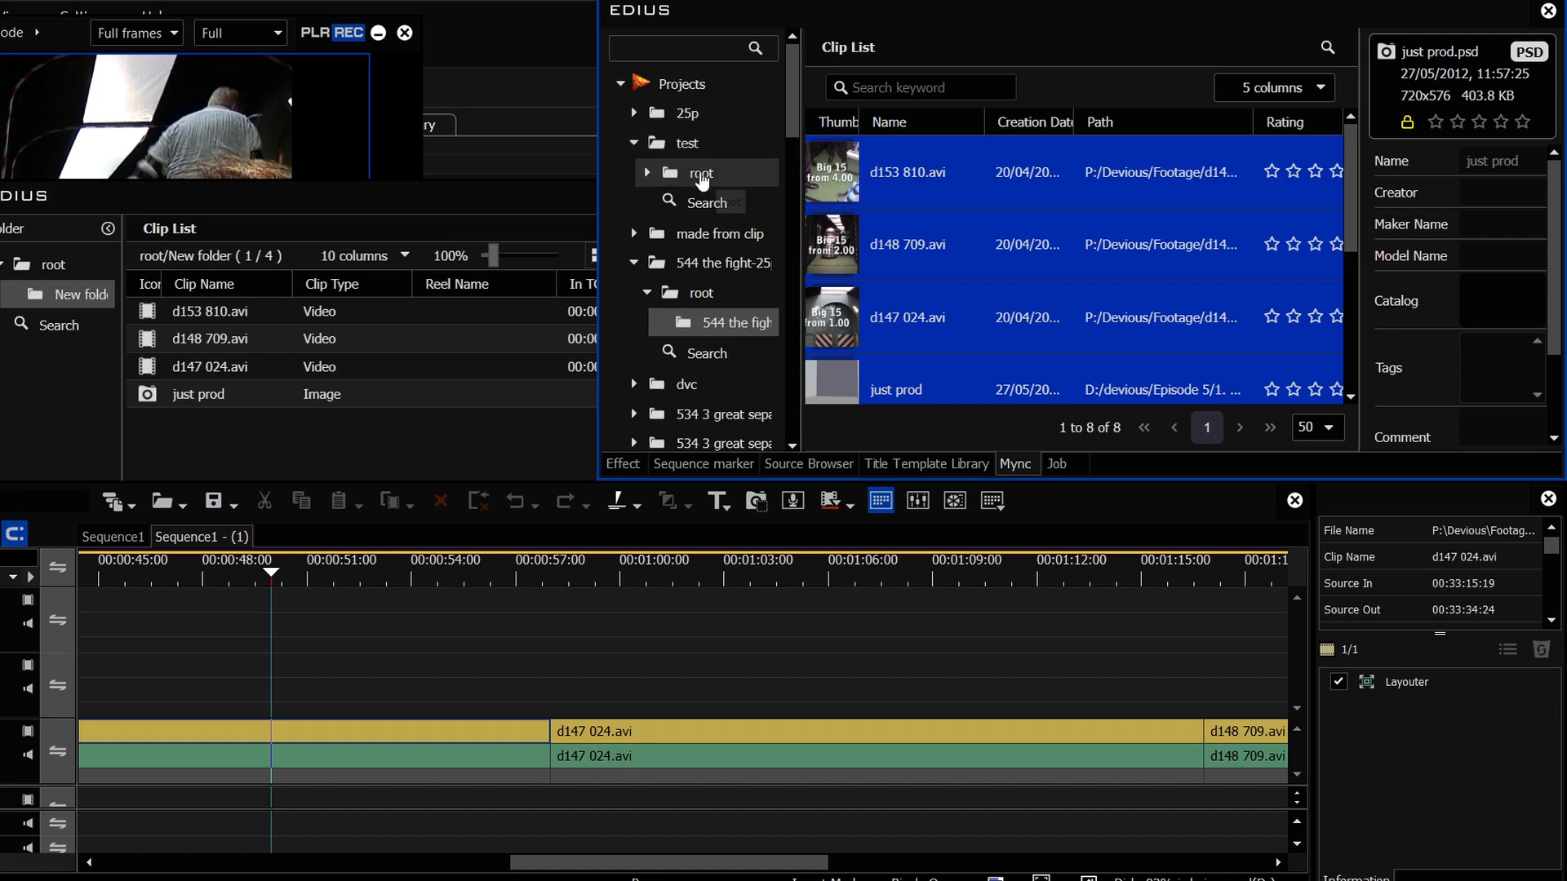
click(649, 180)
click(648, 174)
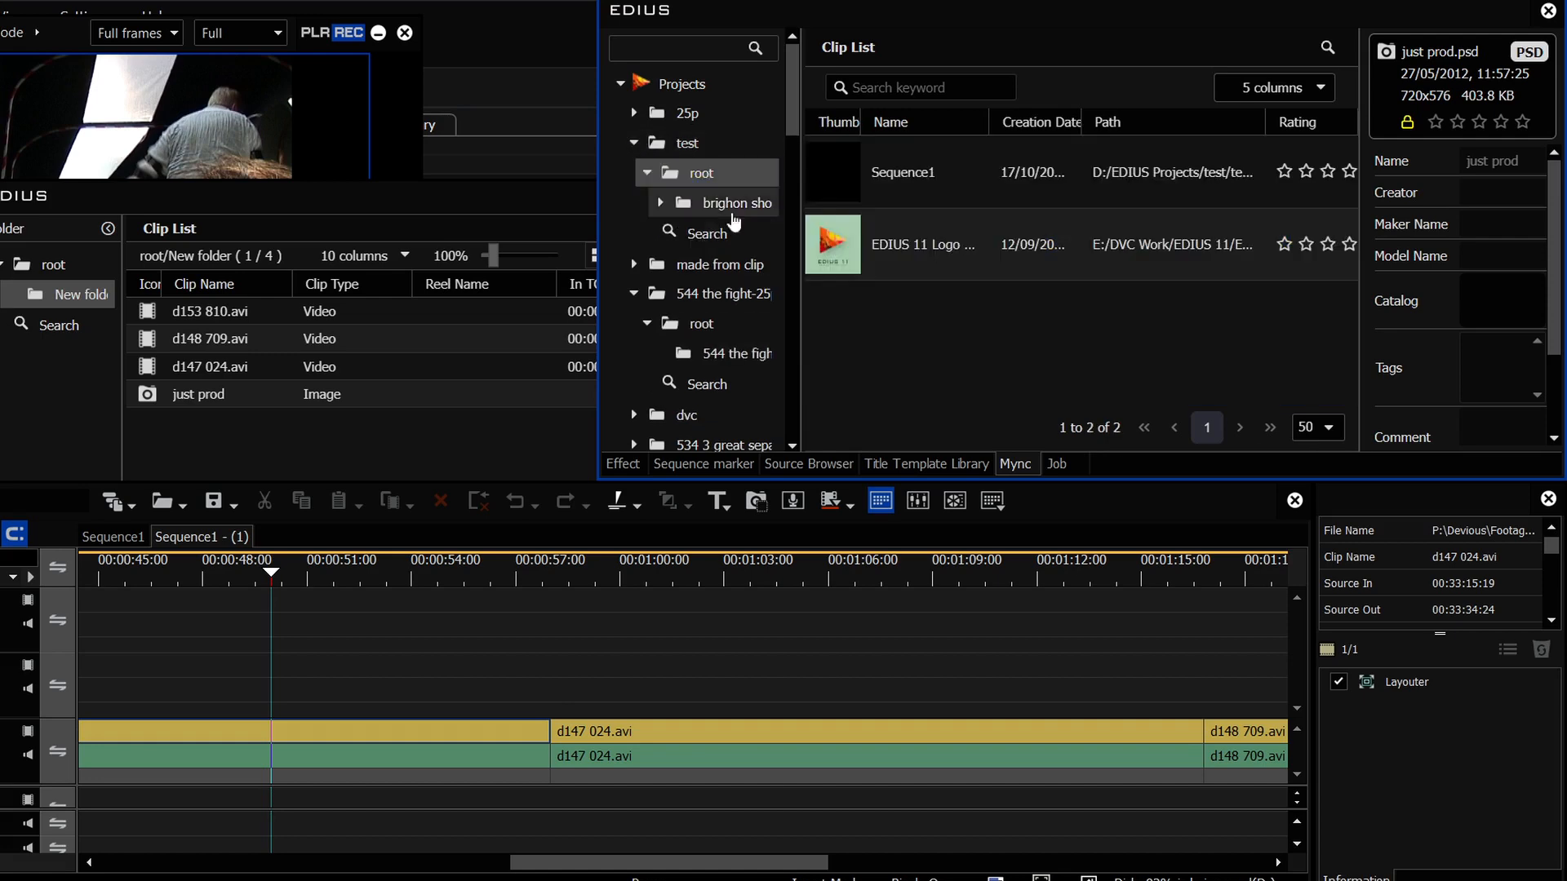
click(838, 186)
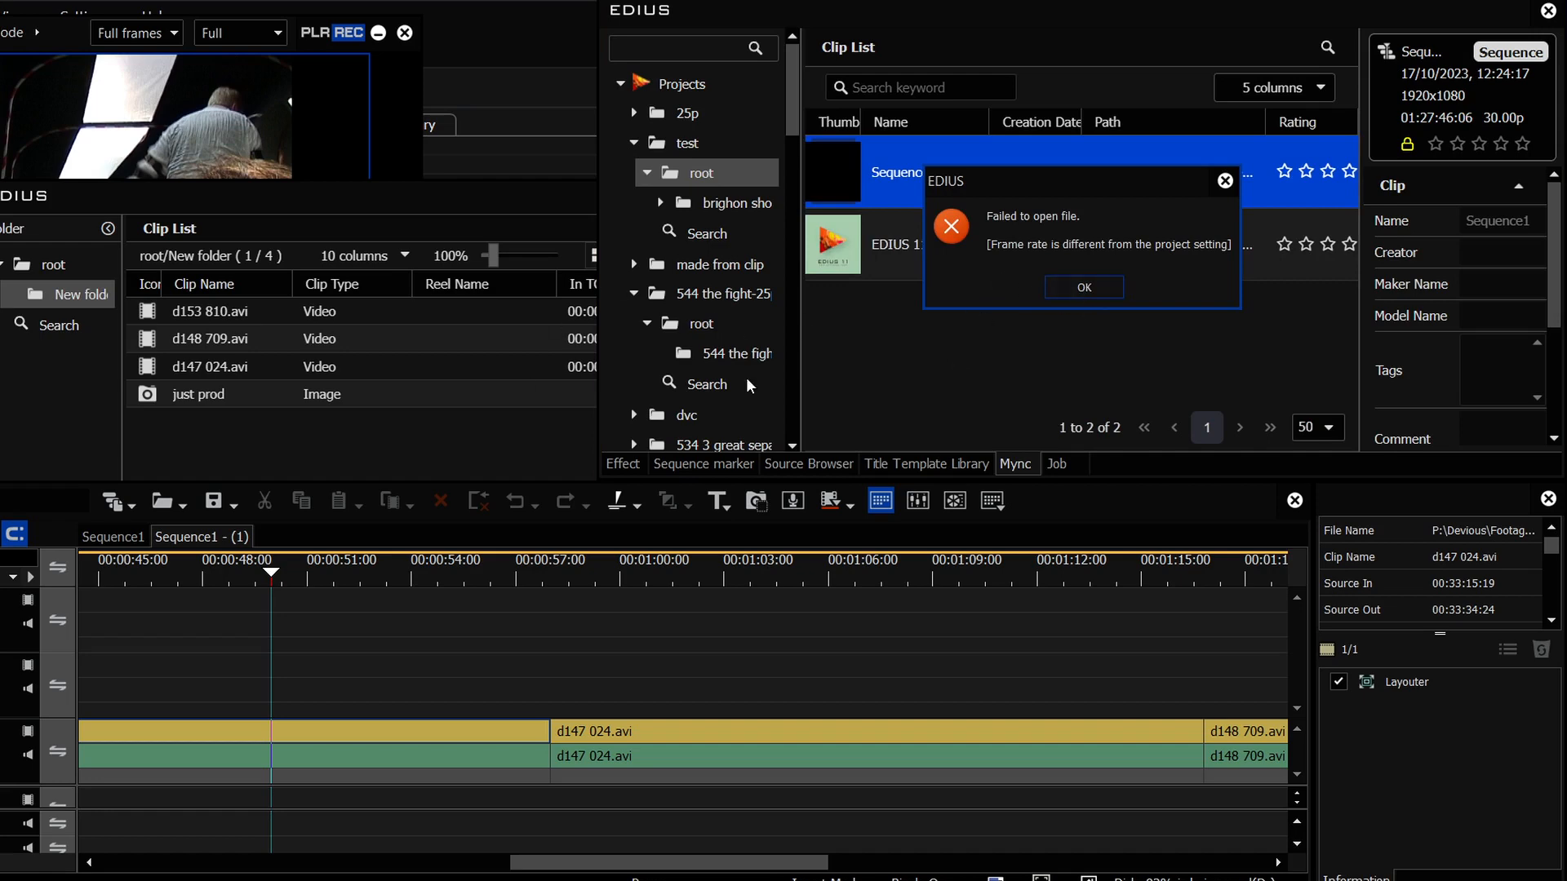
click(1084, 287)
- Add P1000022, P1000023 and P1000026 from the test project's DCIM 1920 50p folder to the new bin folder
double_click(734, 203)
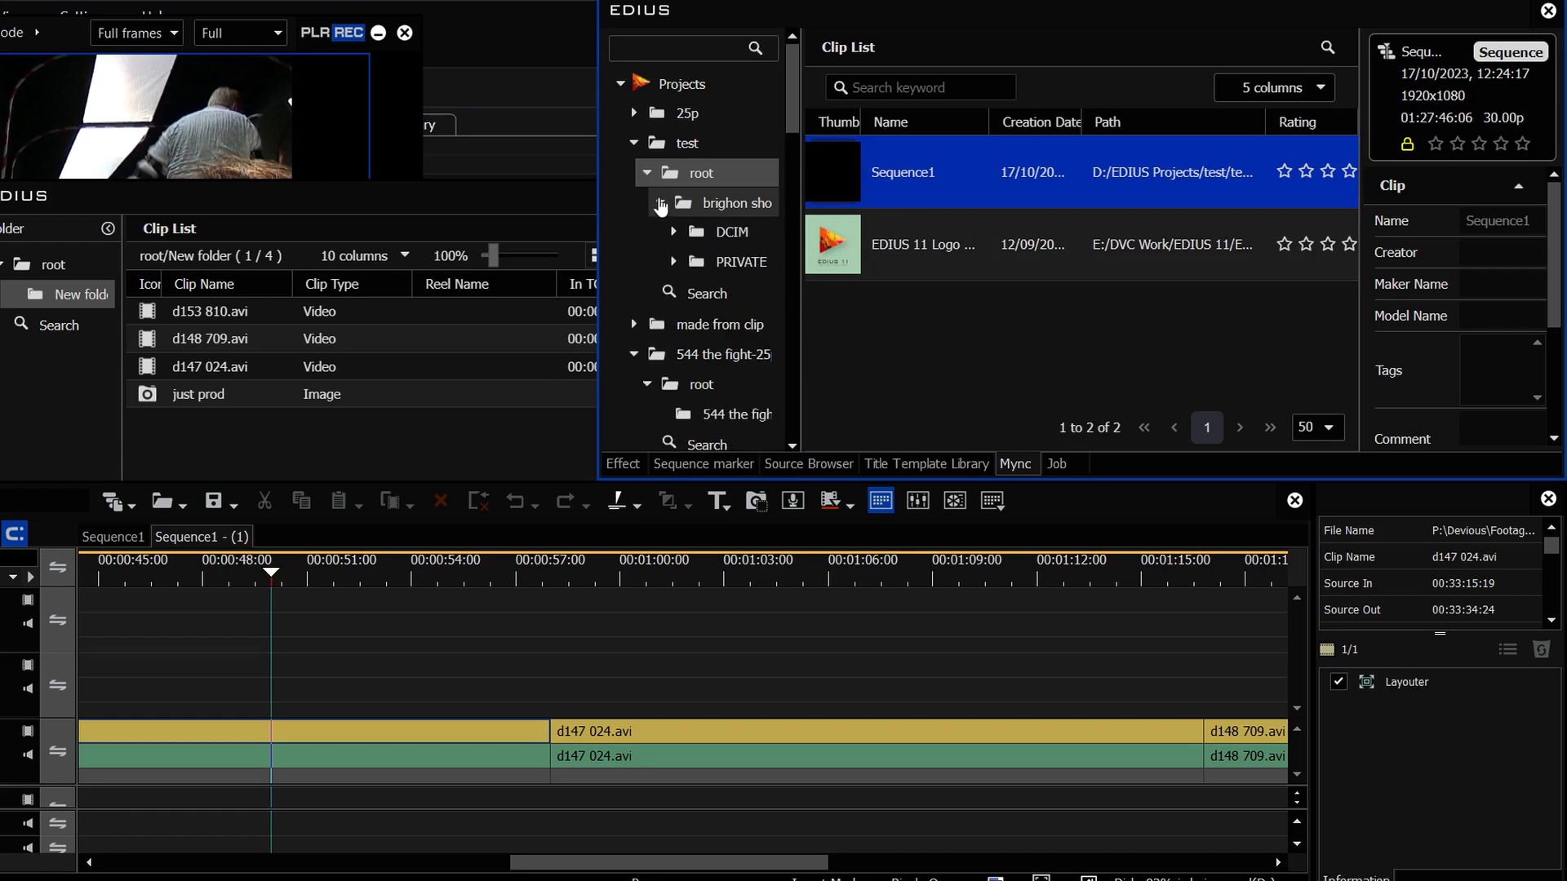
click(730, 234)
drag(983, 390, 546, 462)
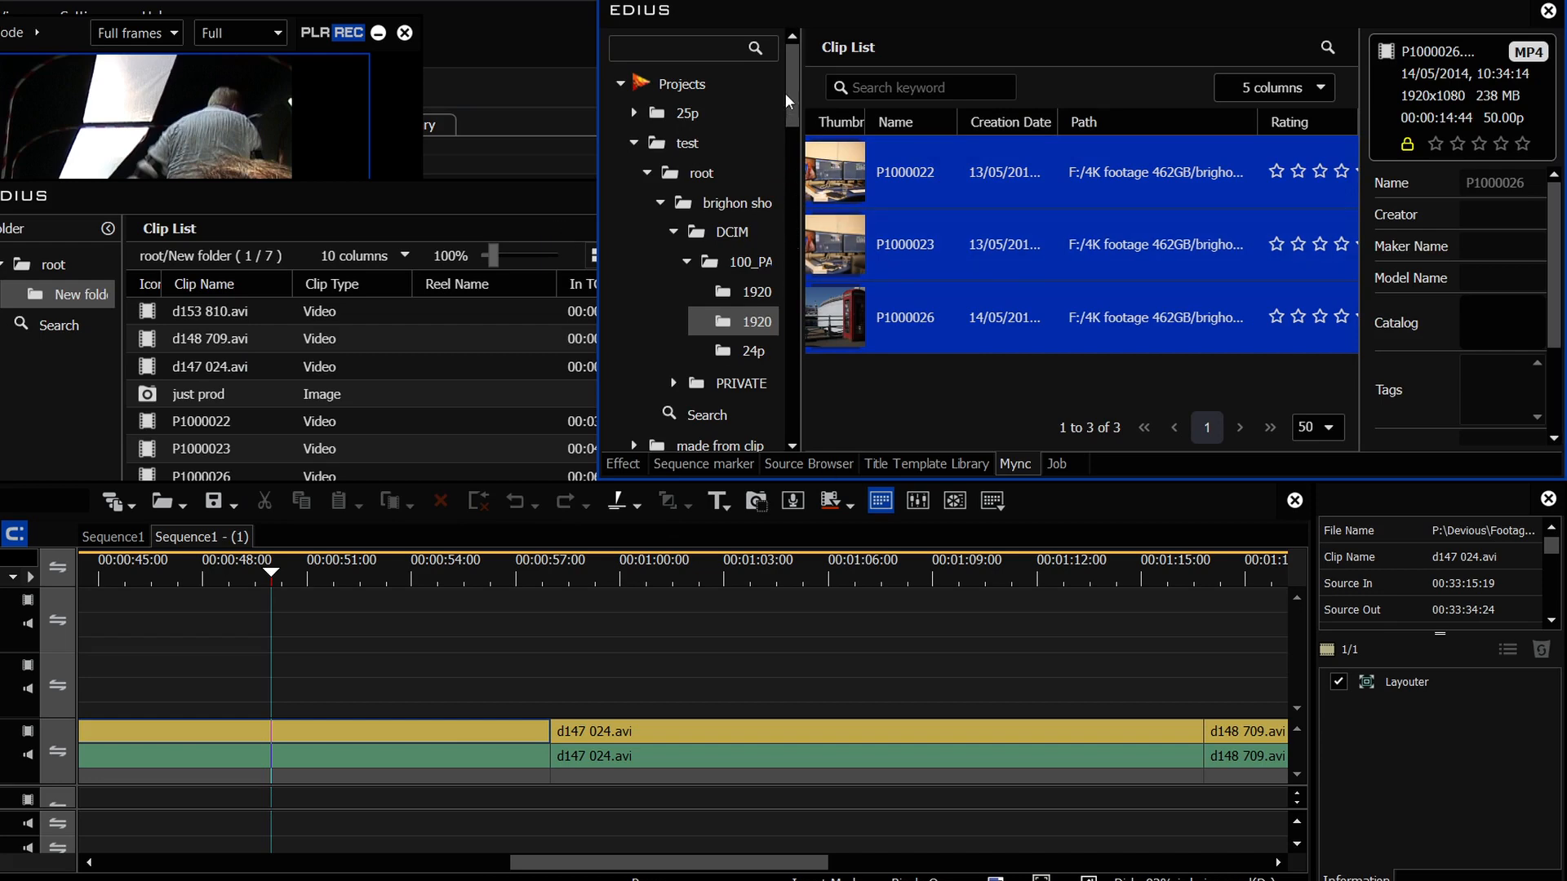
- Examine the contents of the root folder in the 544 the fight-25p project
drag(785, 93, 791, 119)
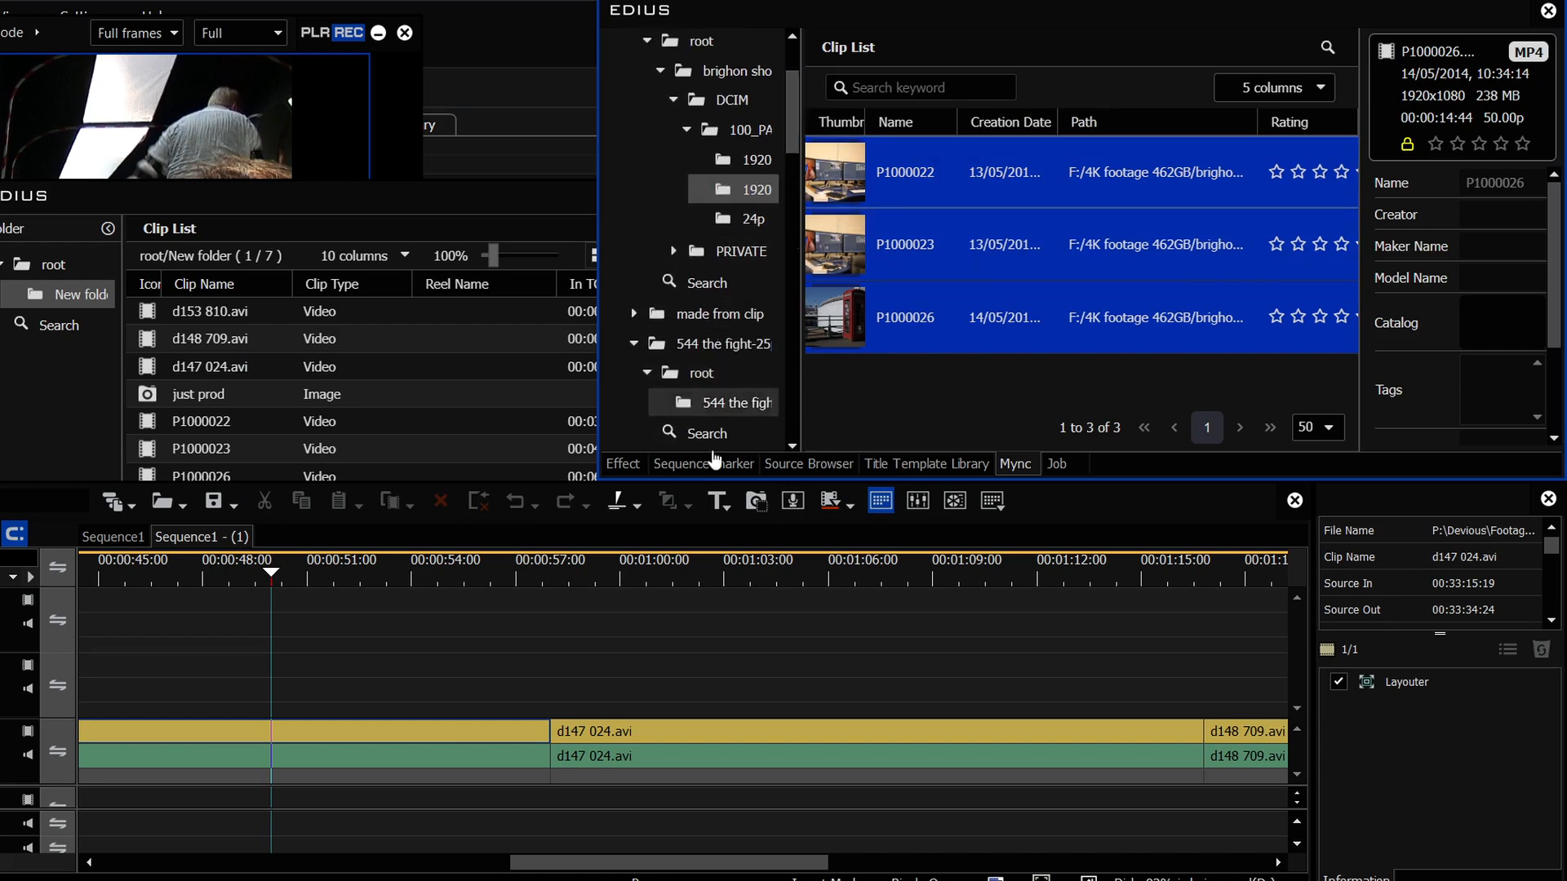
click(756, 371)
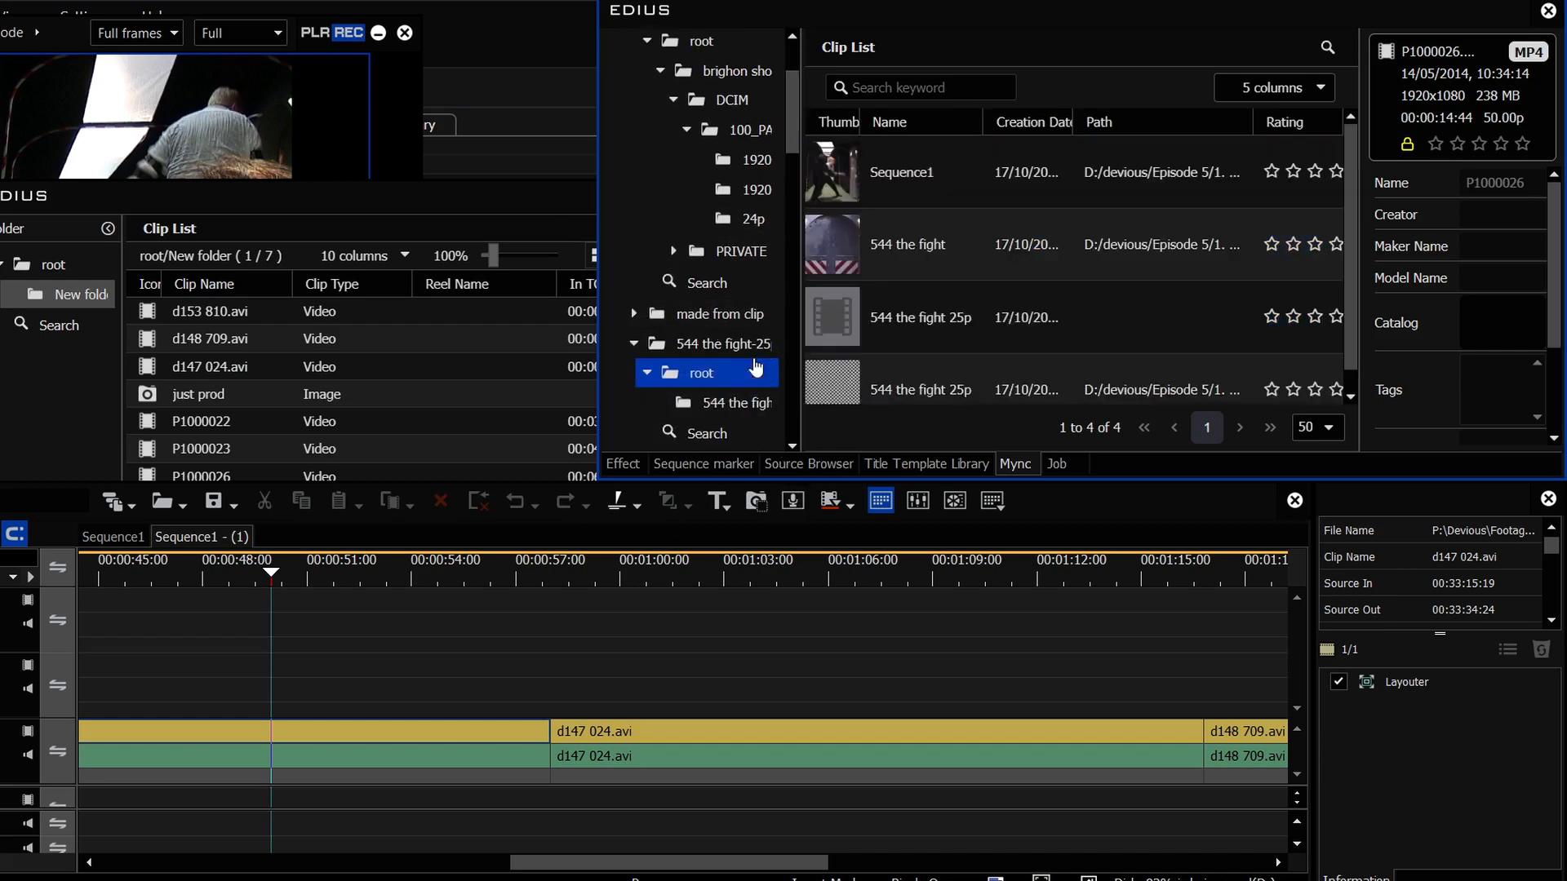
click(747, 344)
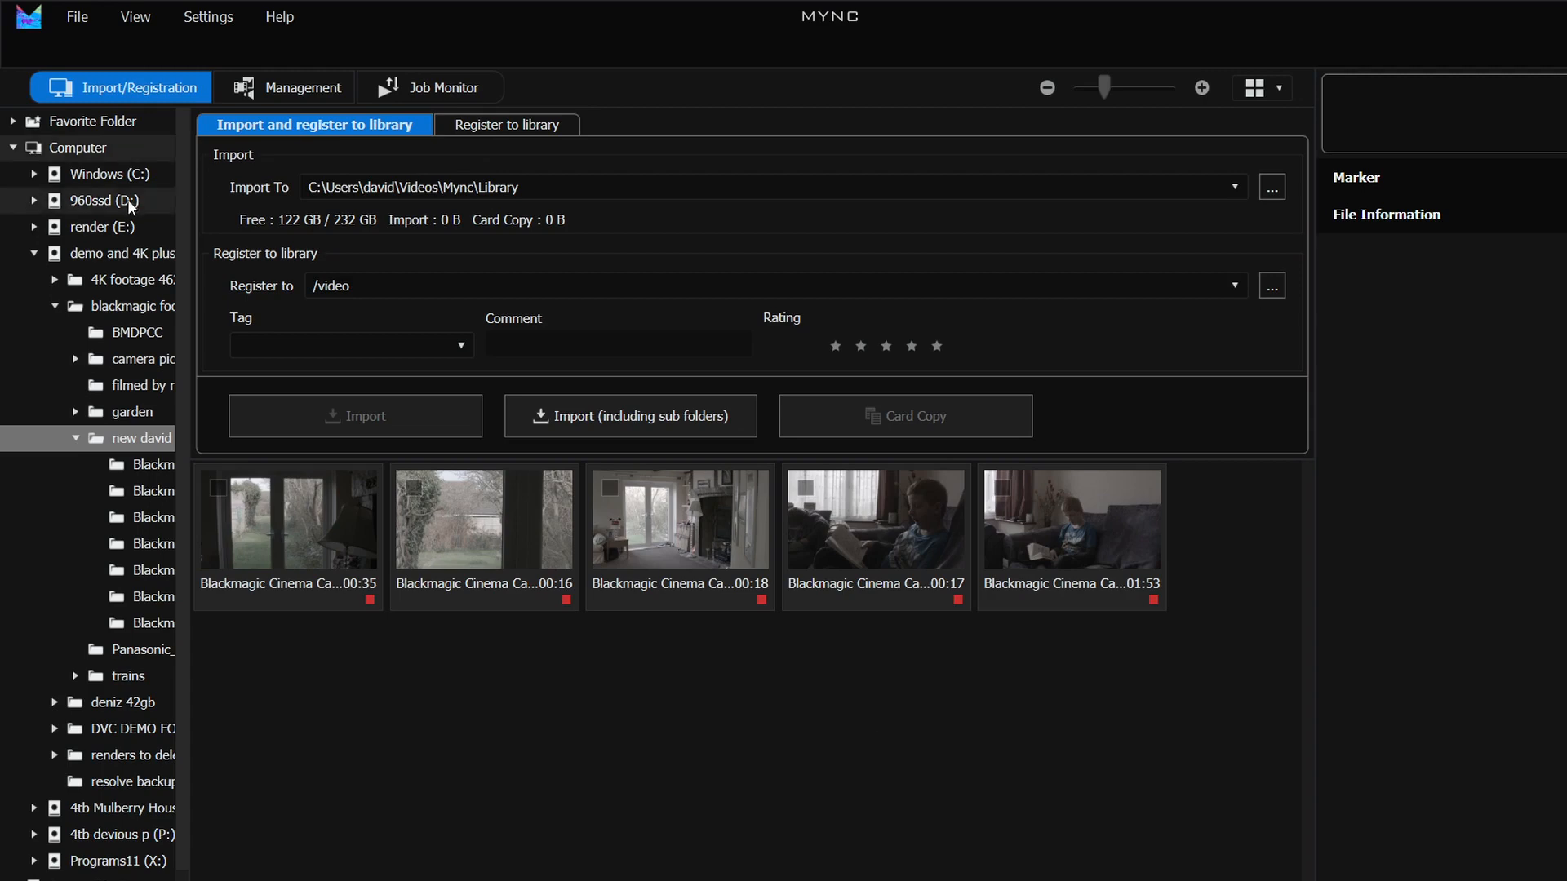
- Browse the catalogued projects in Mync's Management view and examine the clips in the 514 a wakes and chat project's vd50 folder
click(315, 90)
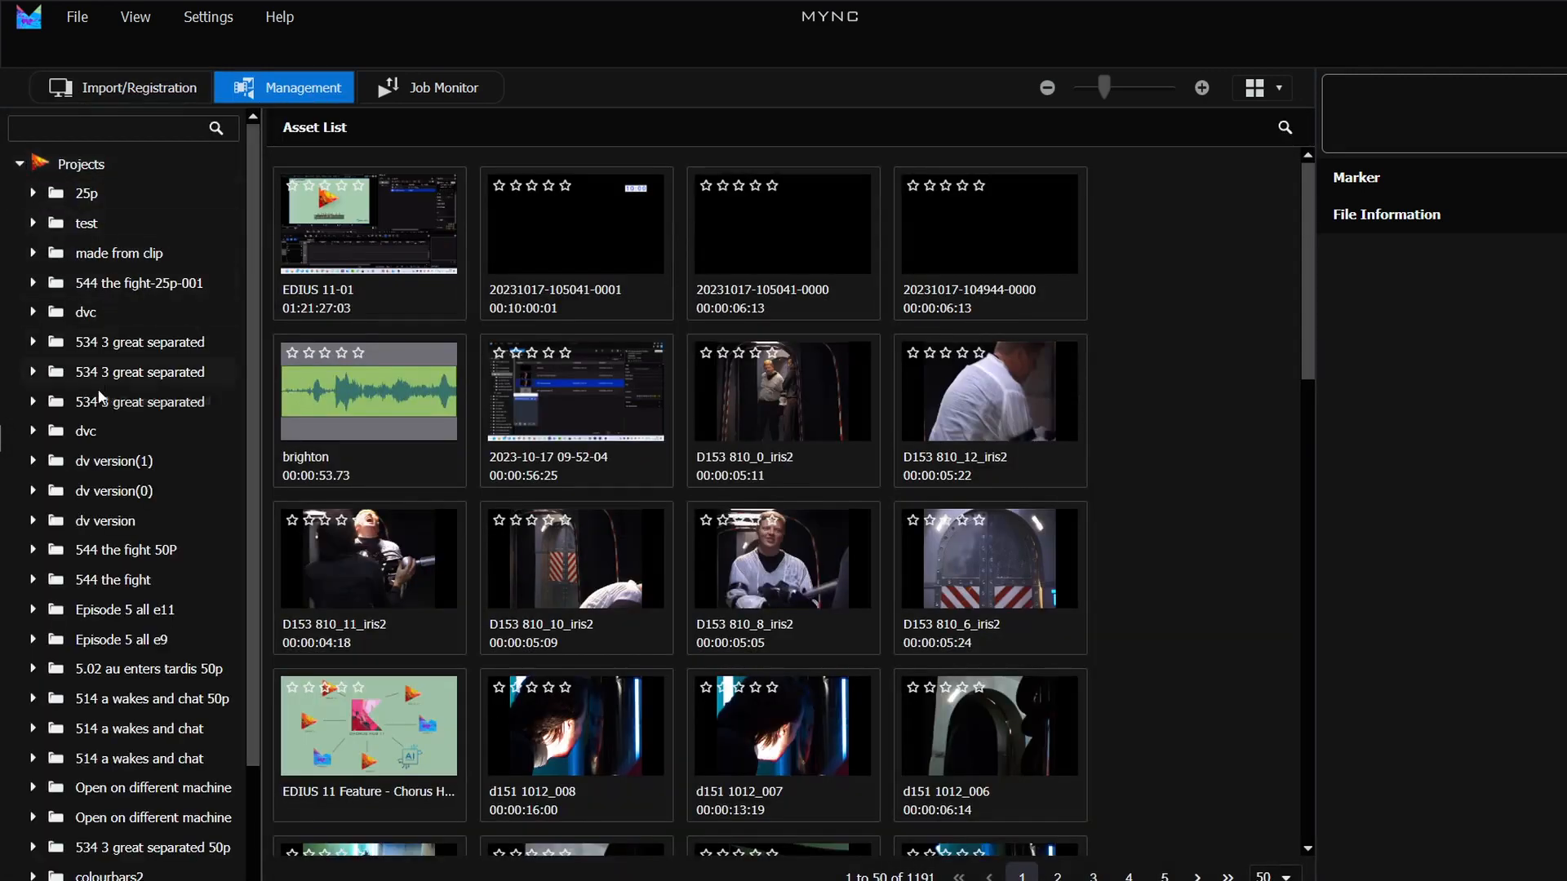
scroll(164, 735, down, 2)
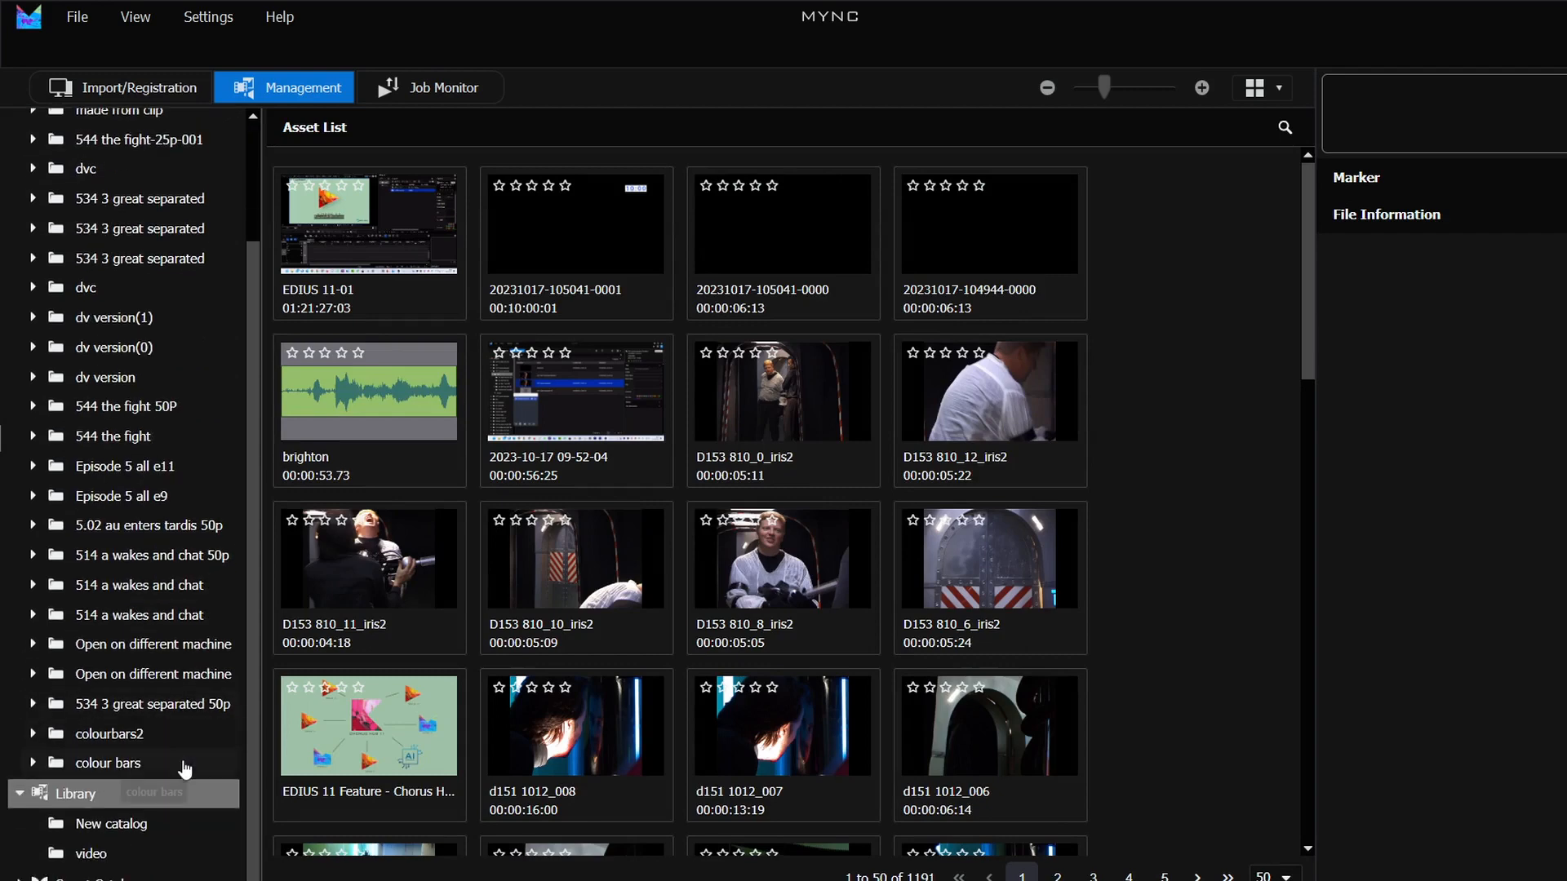
click(34, 586)
click(45, 614)
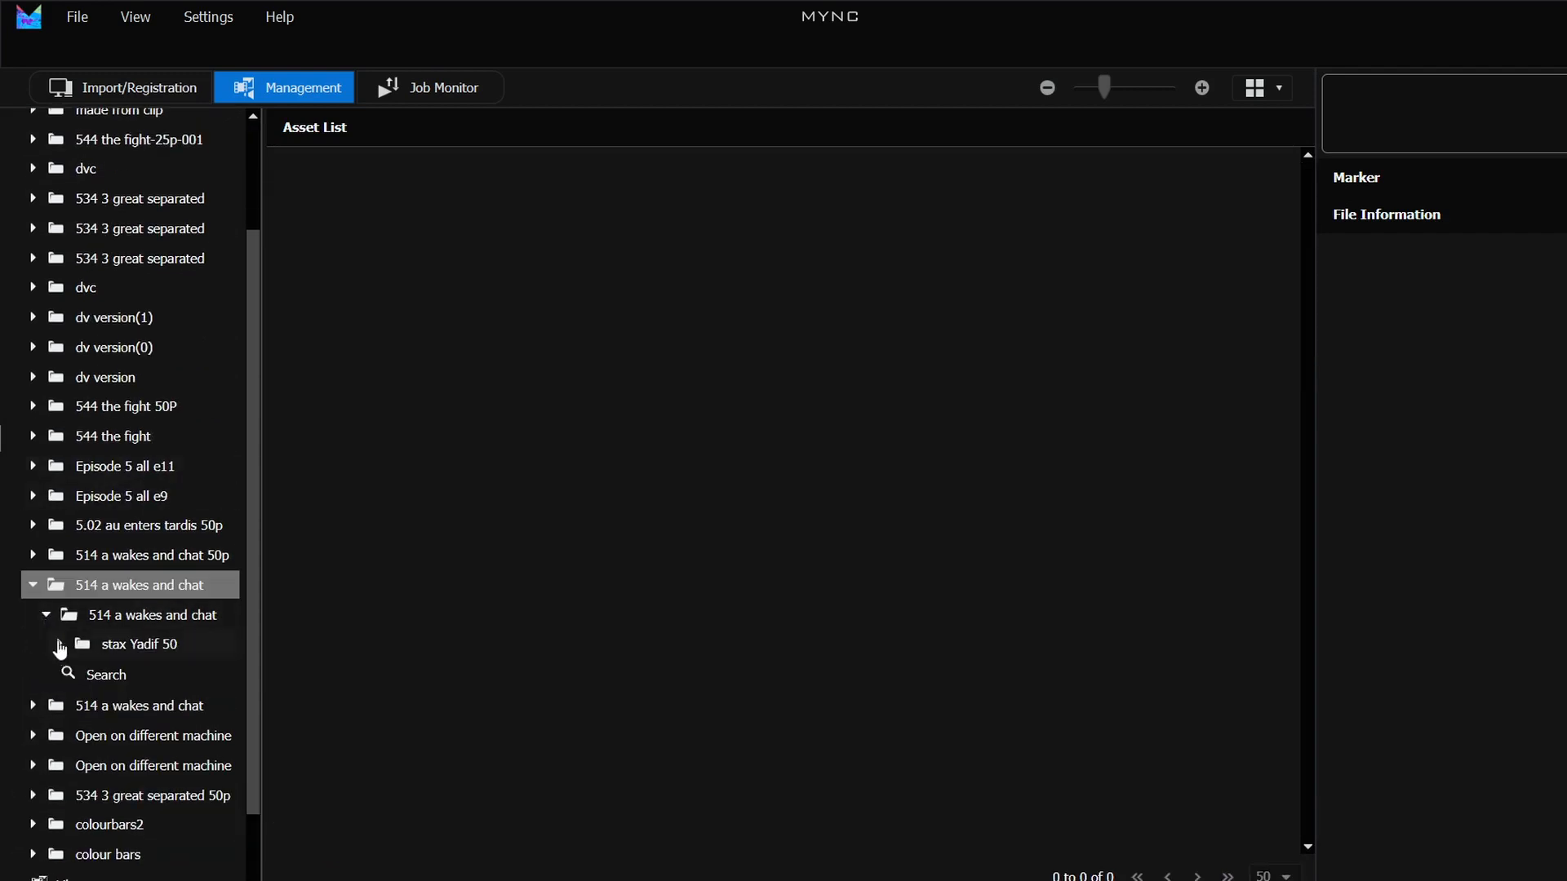
click(59, 644)
click(96, 674)
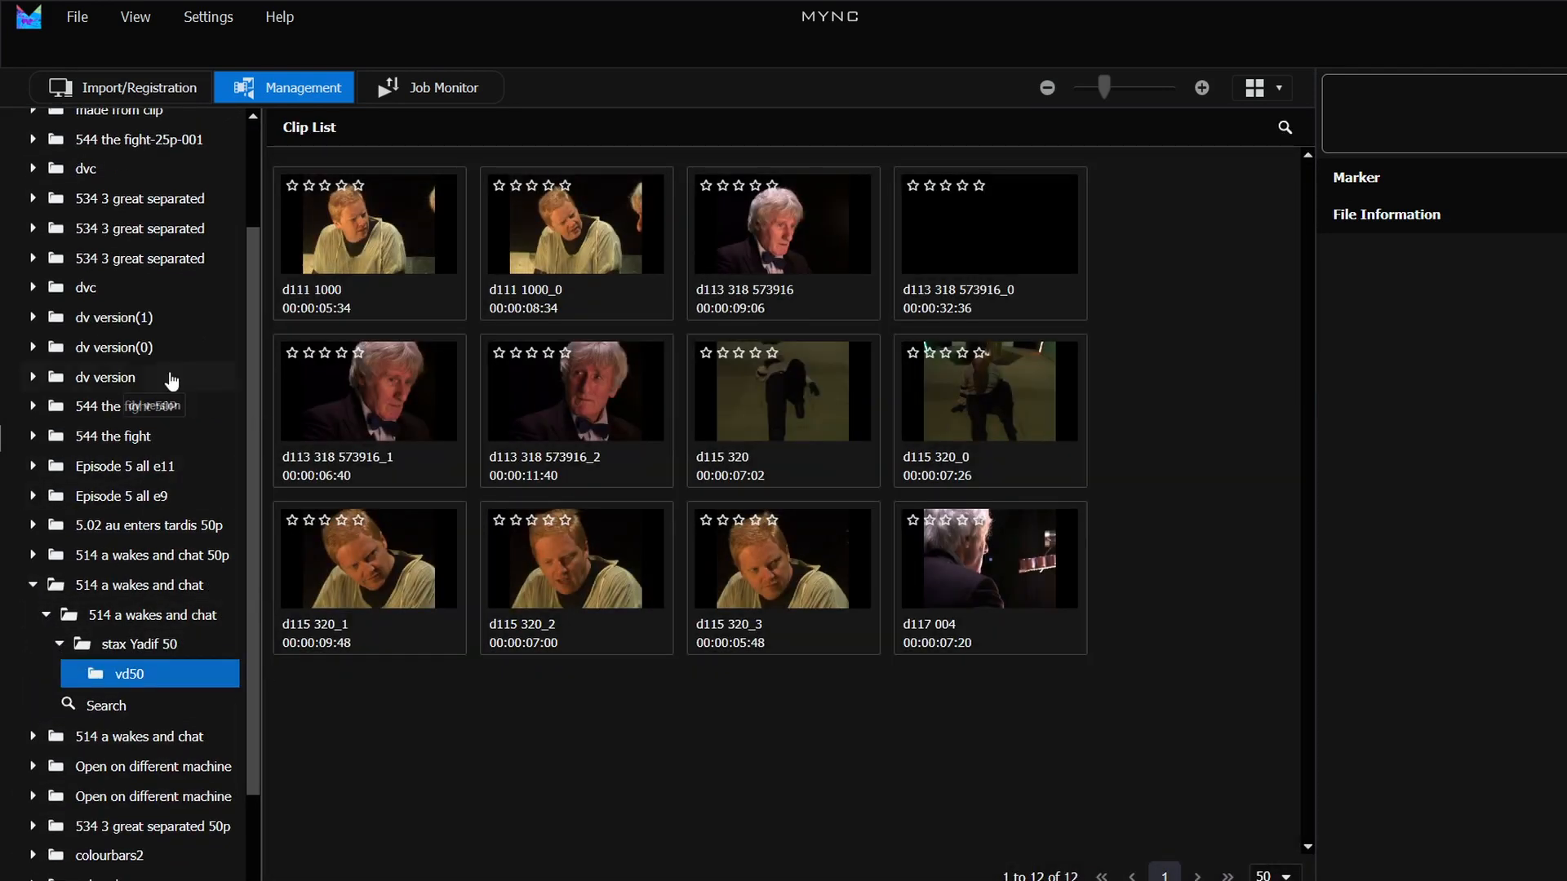
click(142, 555)
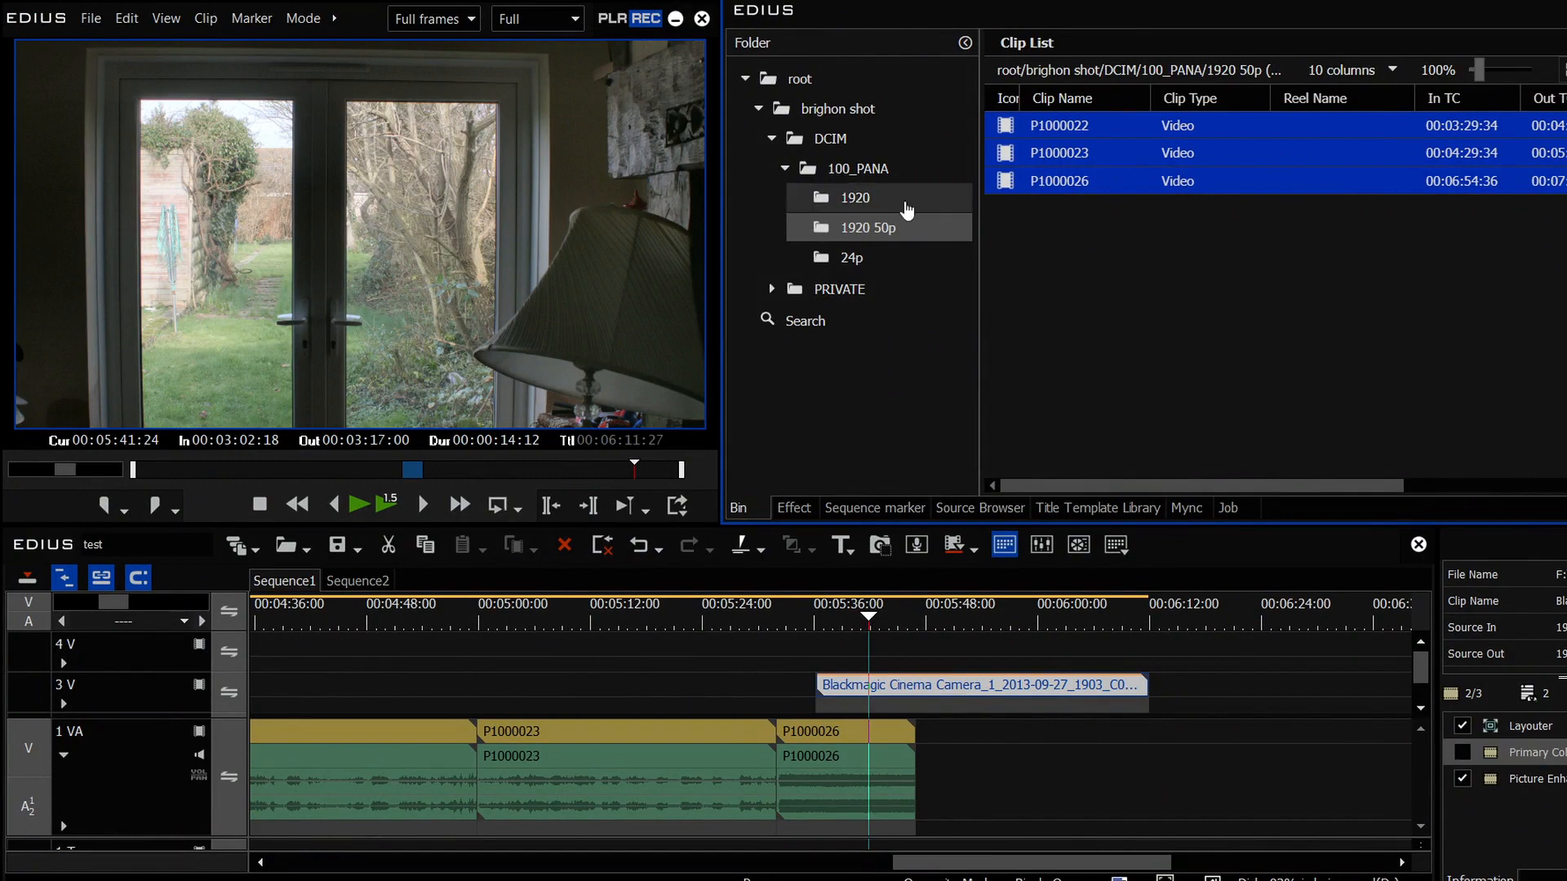
- Save and close the test project, and create an EDIUS project named "made from clip" from the PALA3040 clip in Mync
click(701, 18)
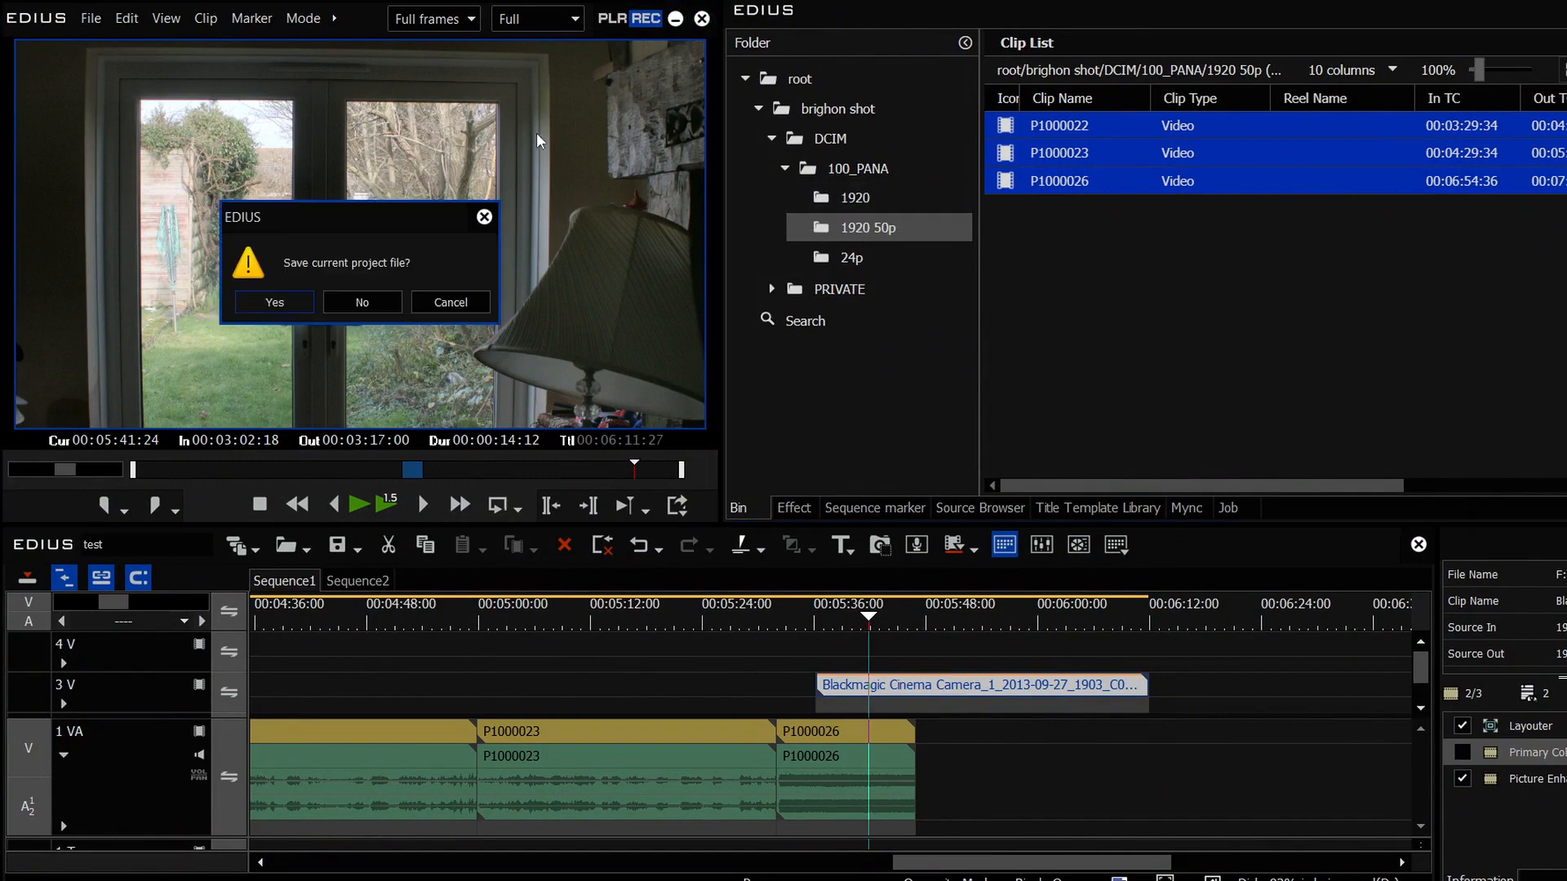
click(279, 308)
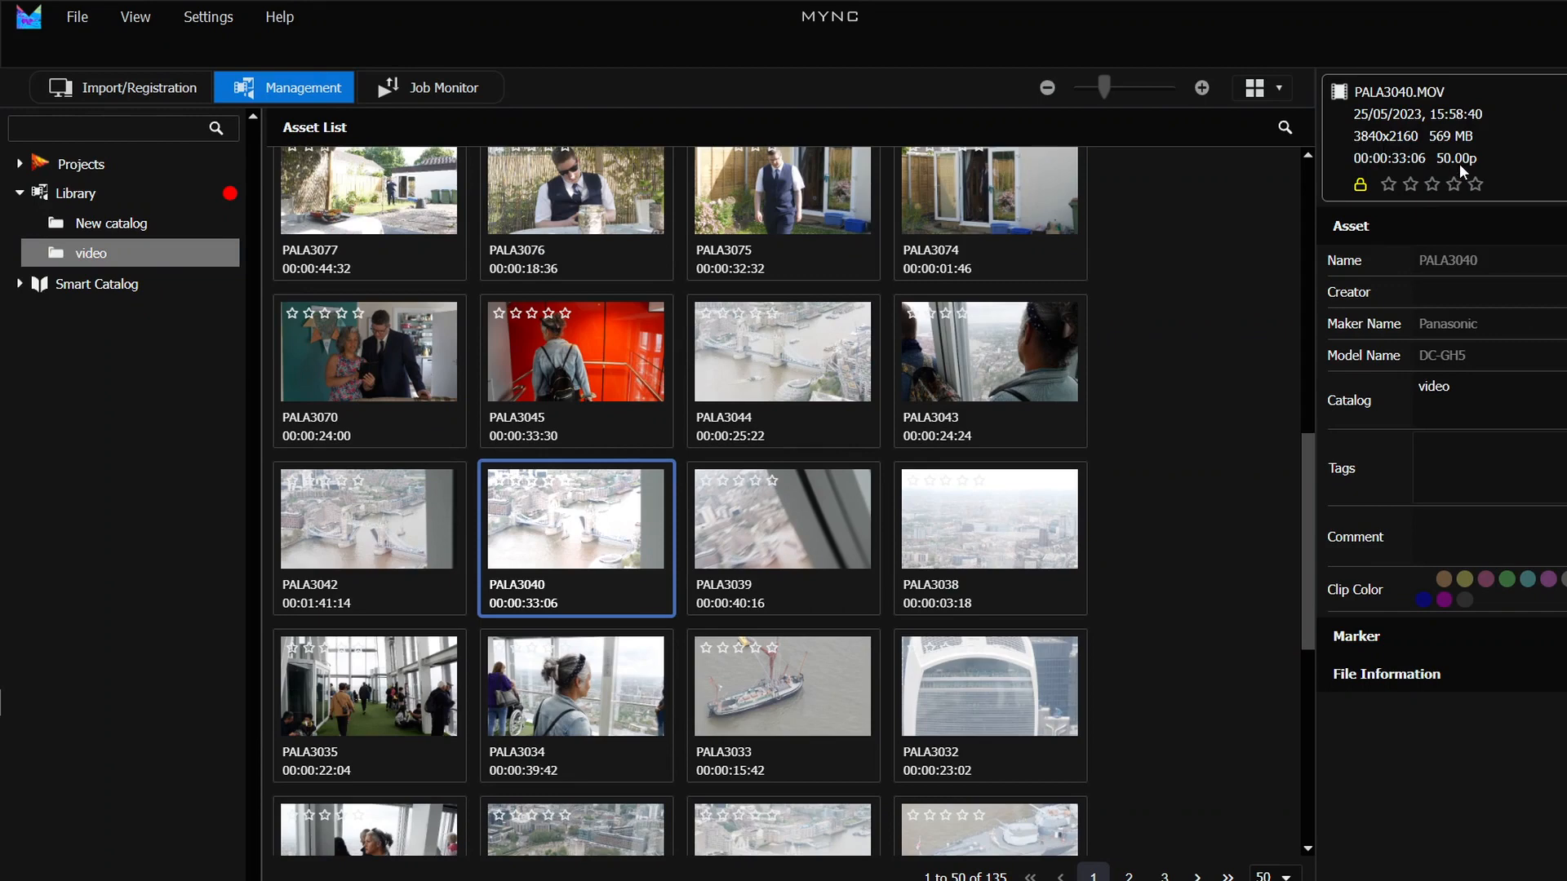
right_click(588, 512)
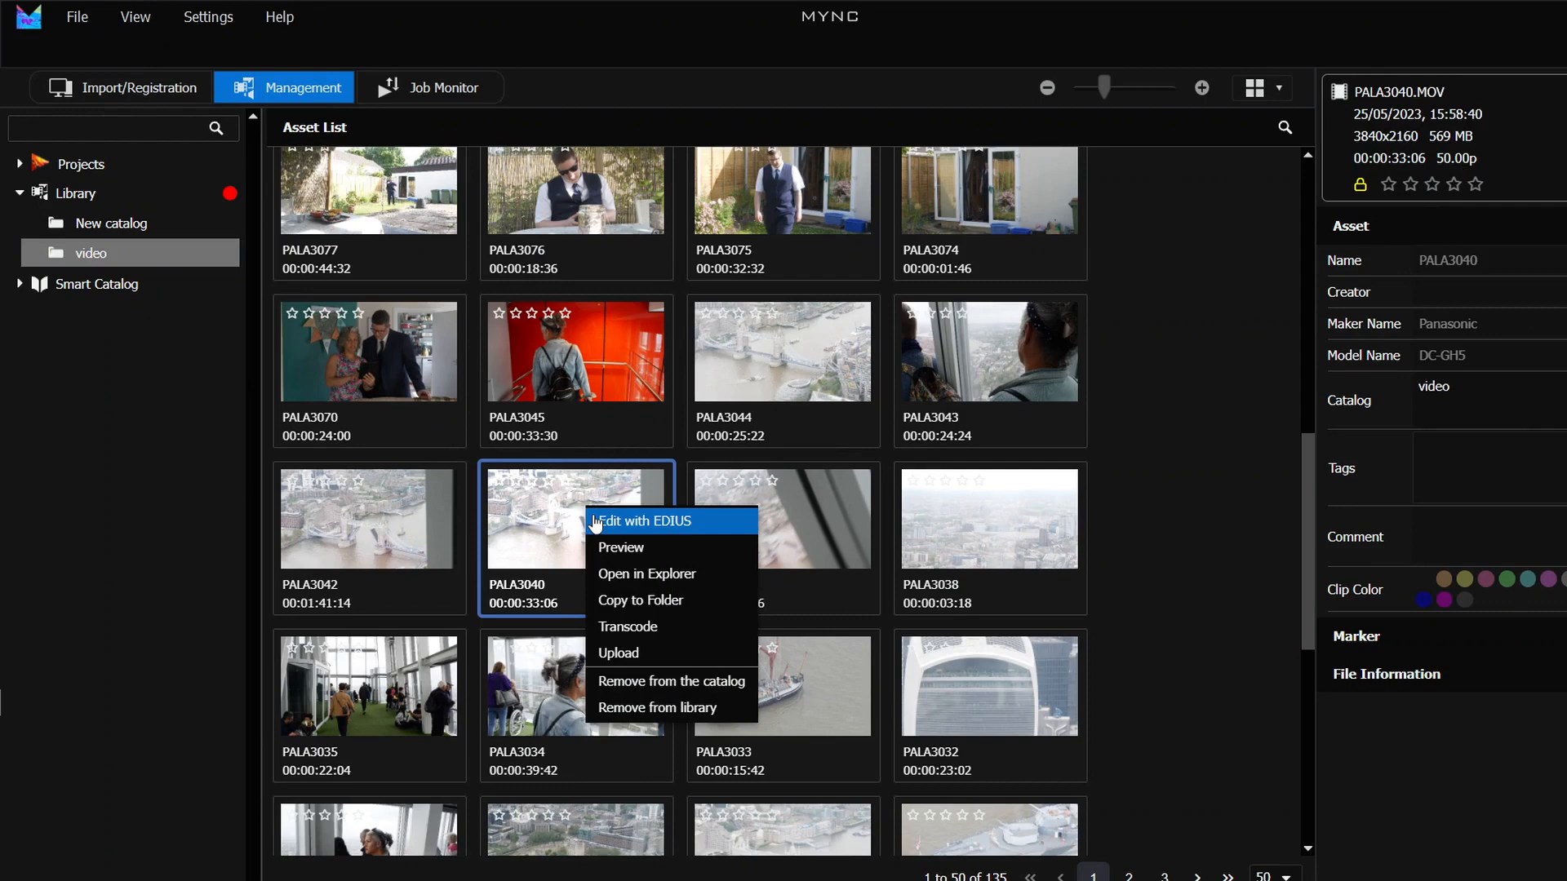
click(595, 522)
drag(433, 493, 277, 495)
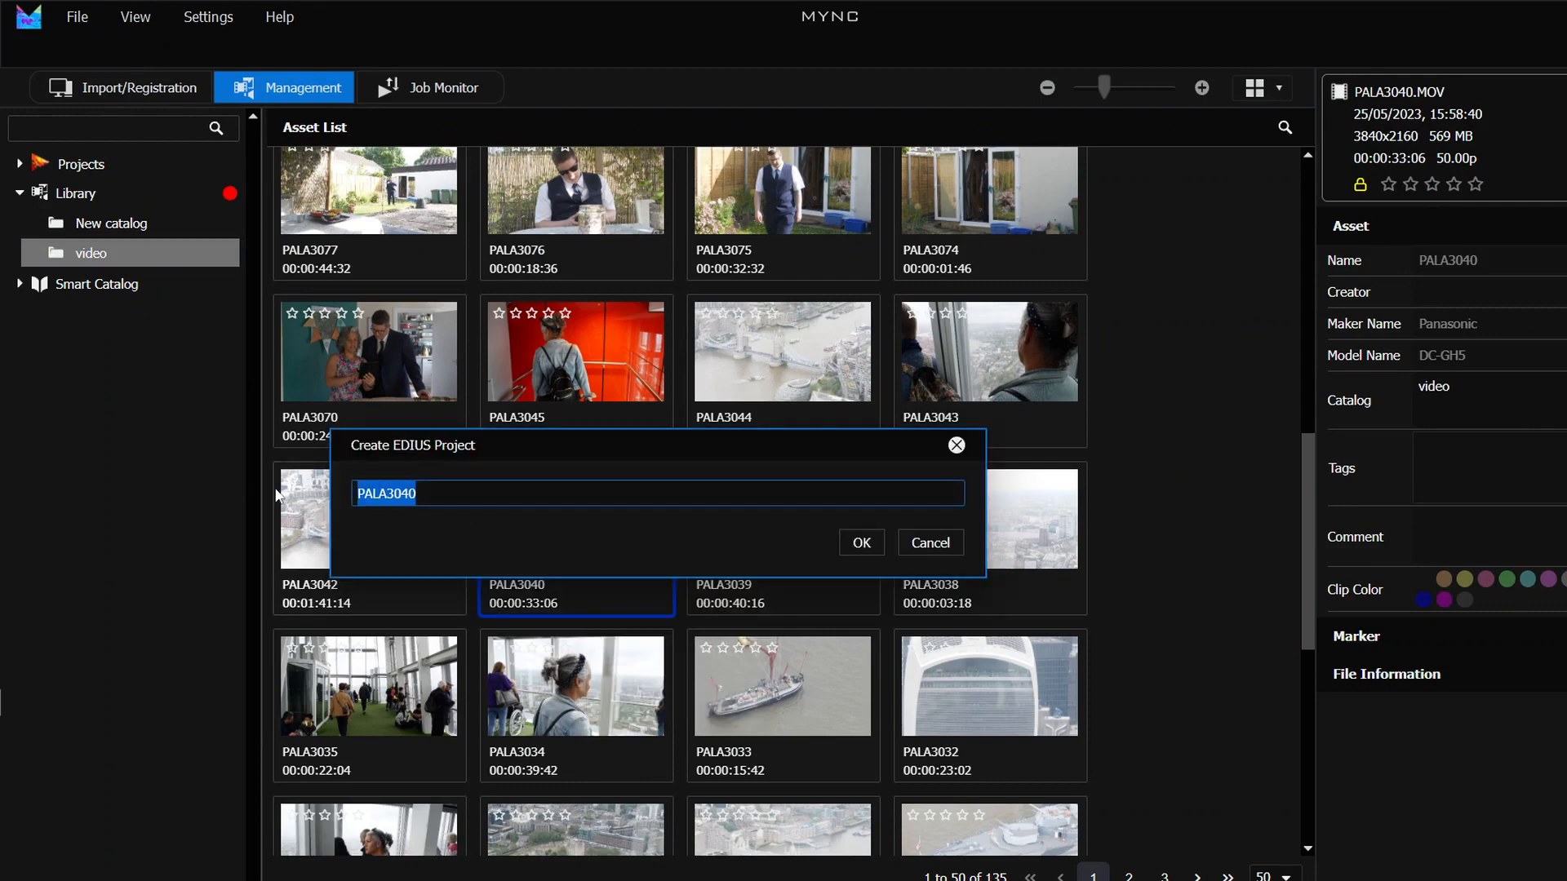
text(made from clip)
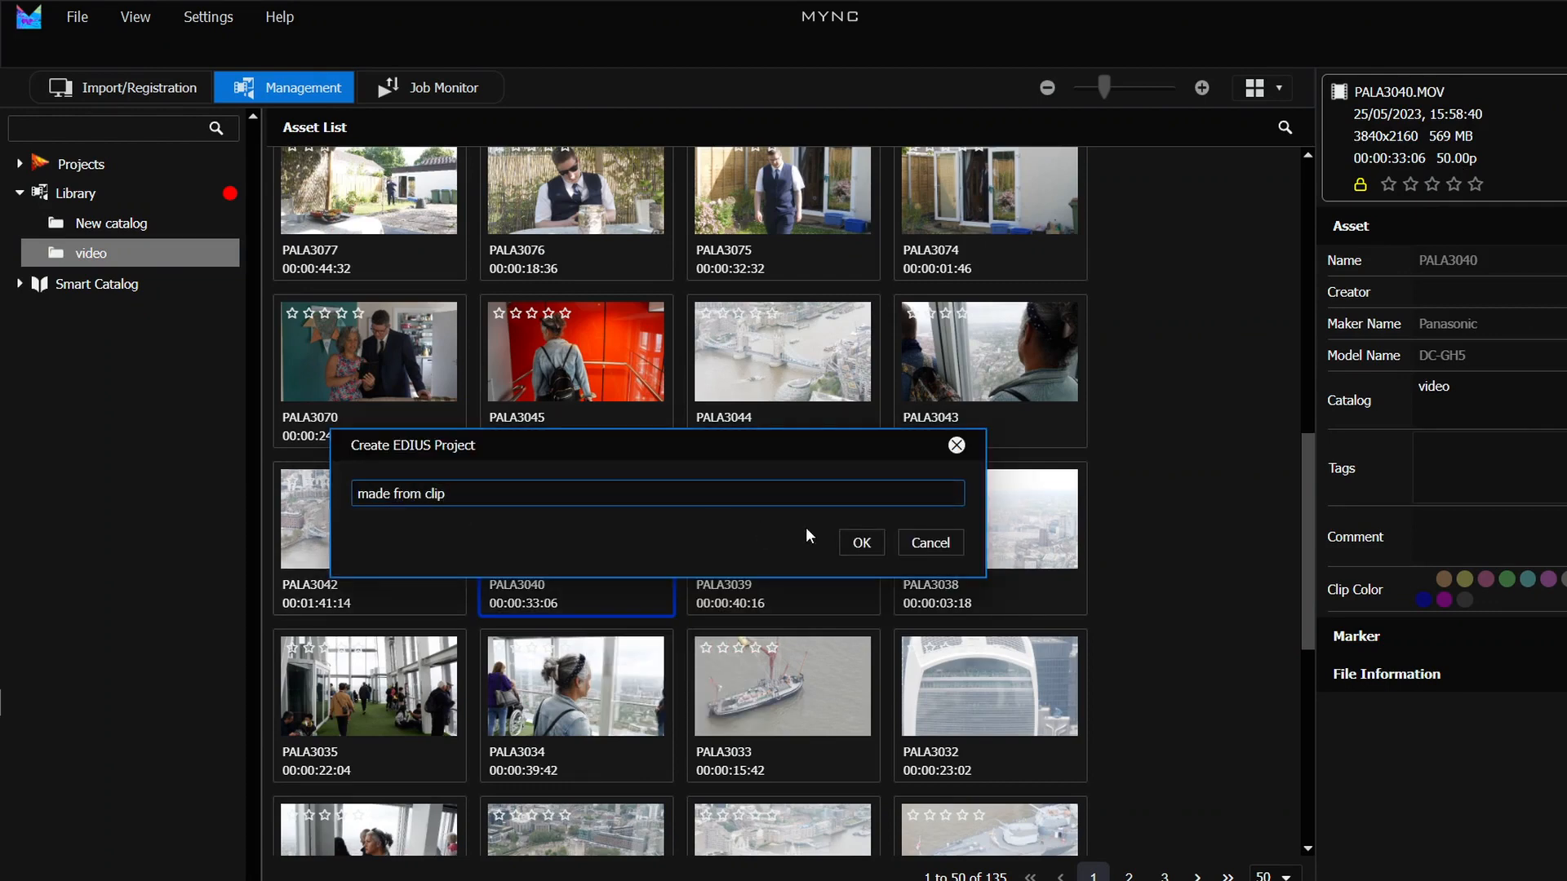
click(860, 545)
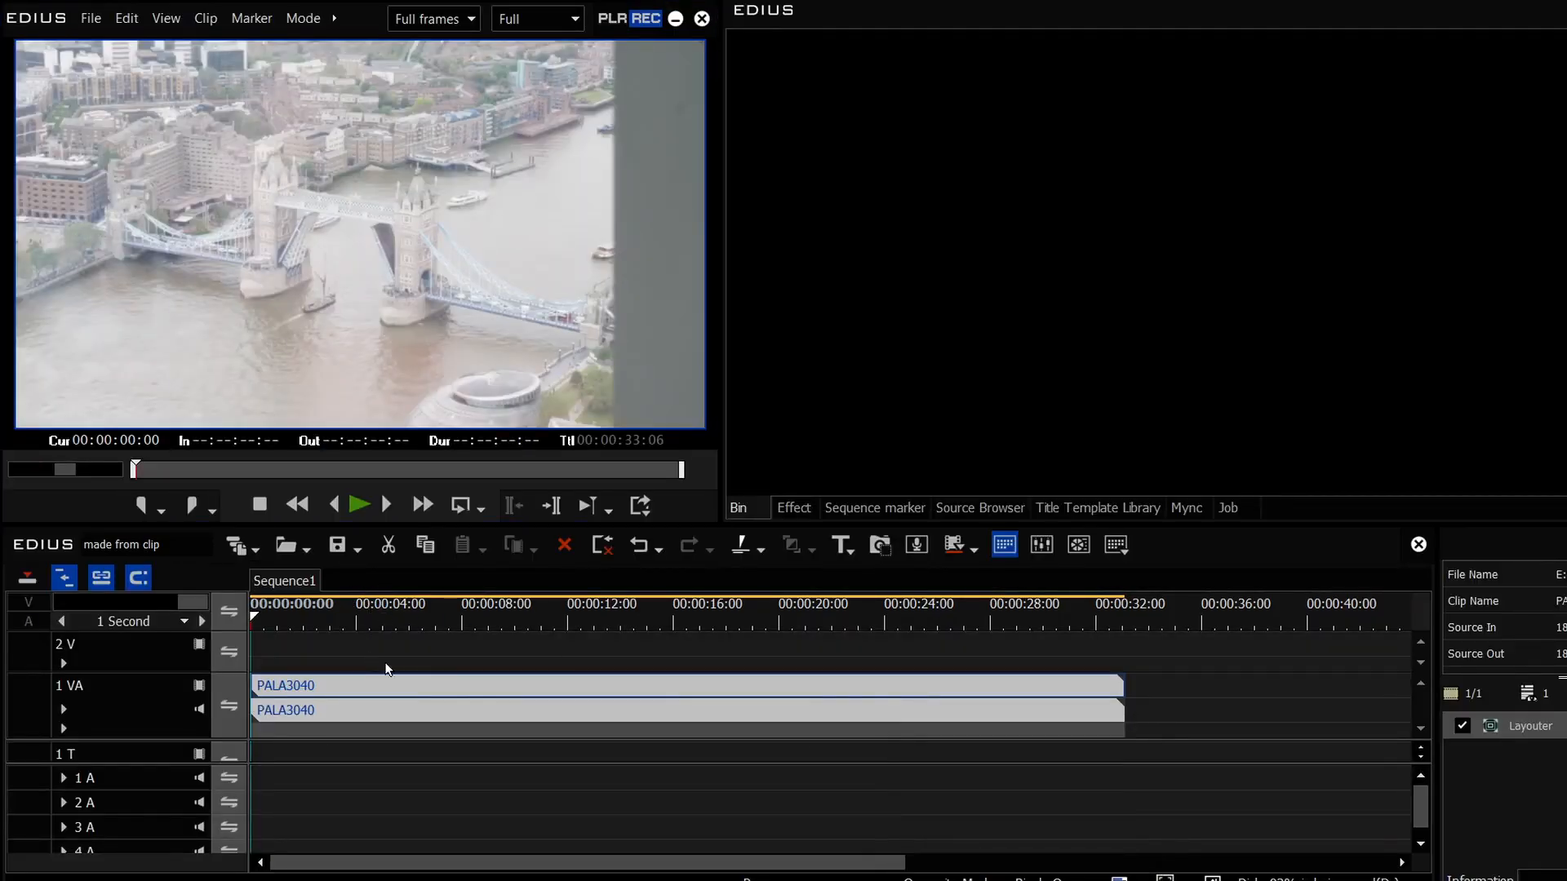
- Move the playhead to about 00:00:07:12 and review the project settings' description of the current setting, leaving them as they are
click(448, 685)
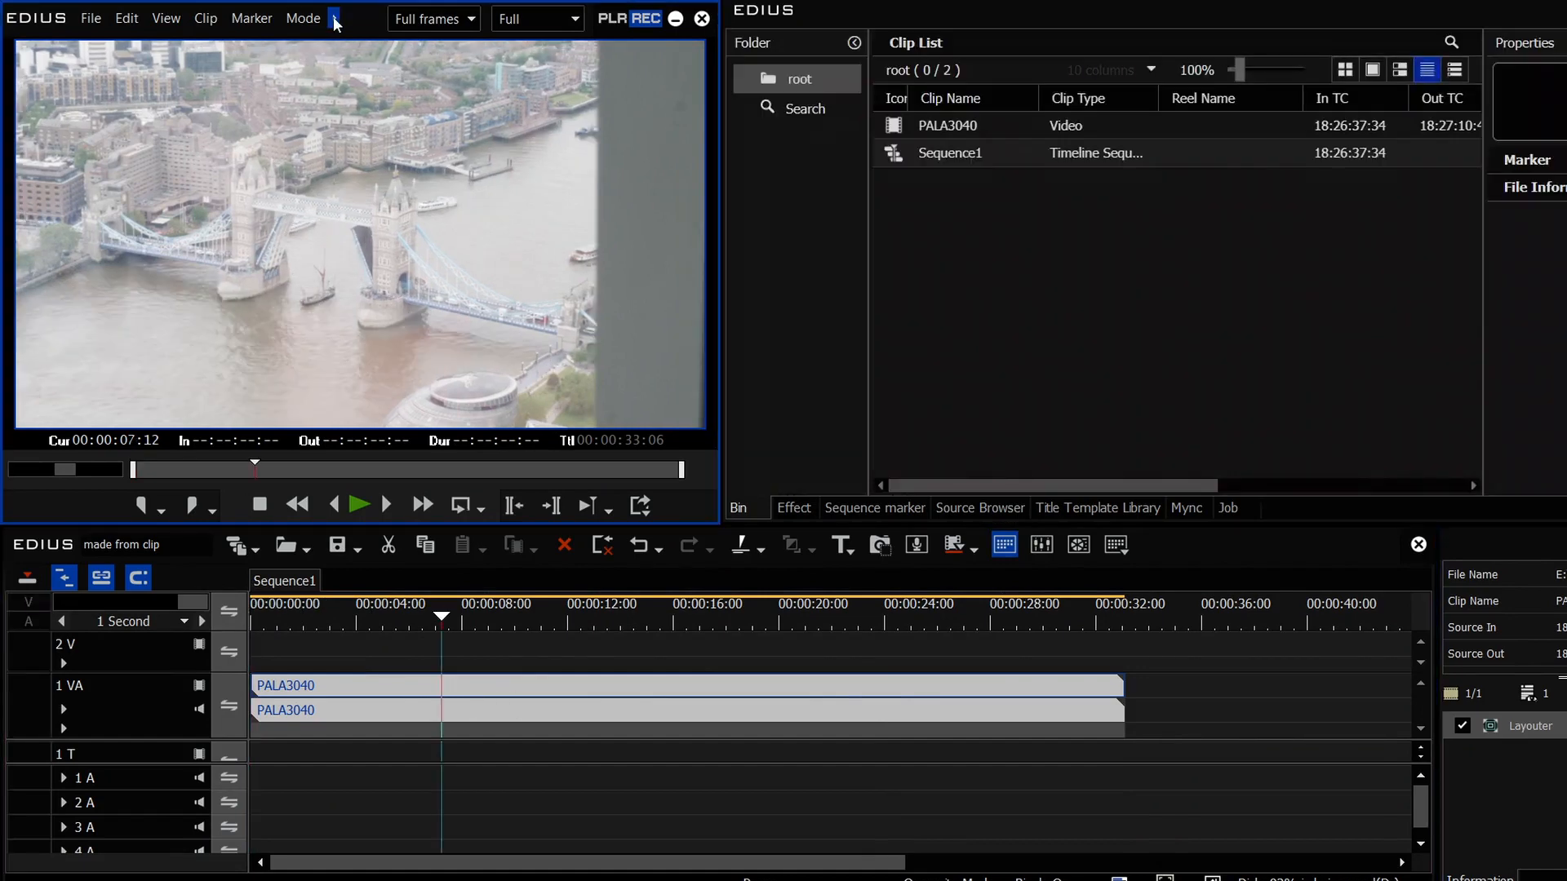
click(334, 18)
click(490, 176)
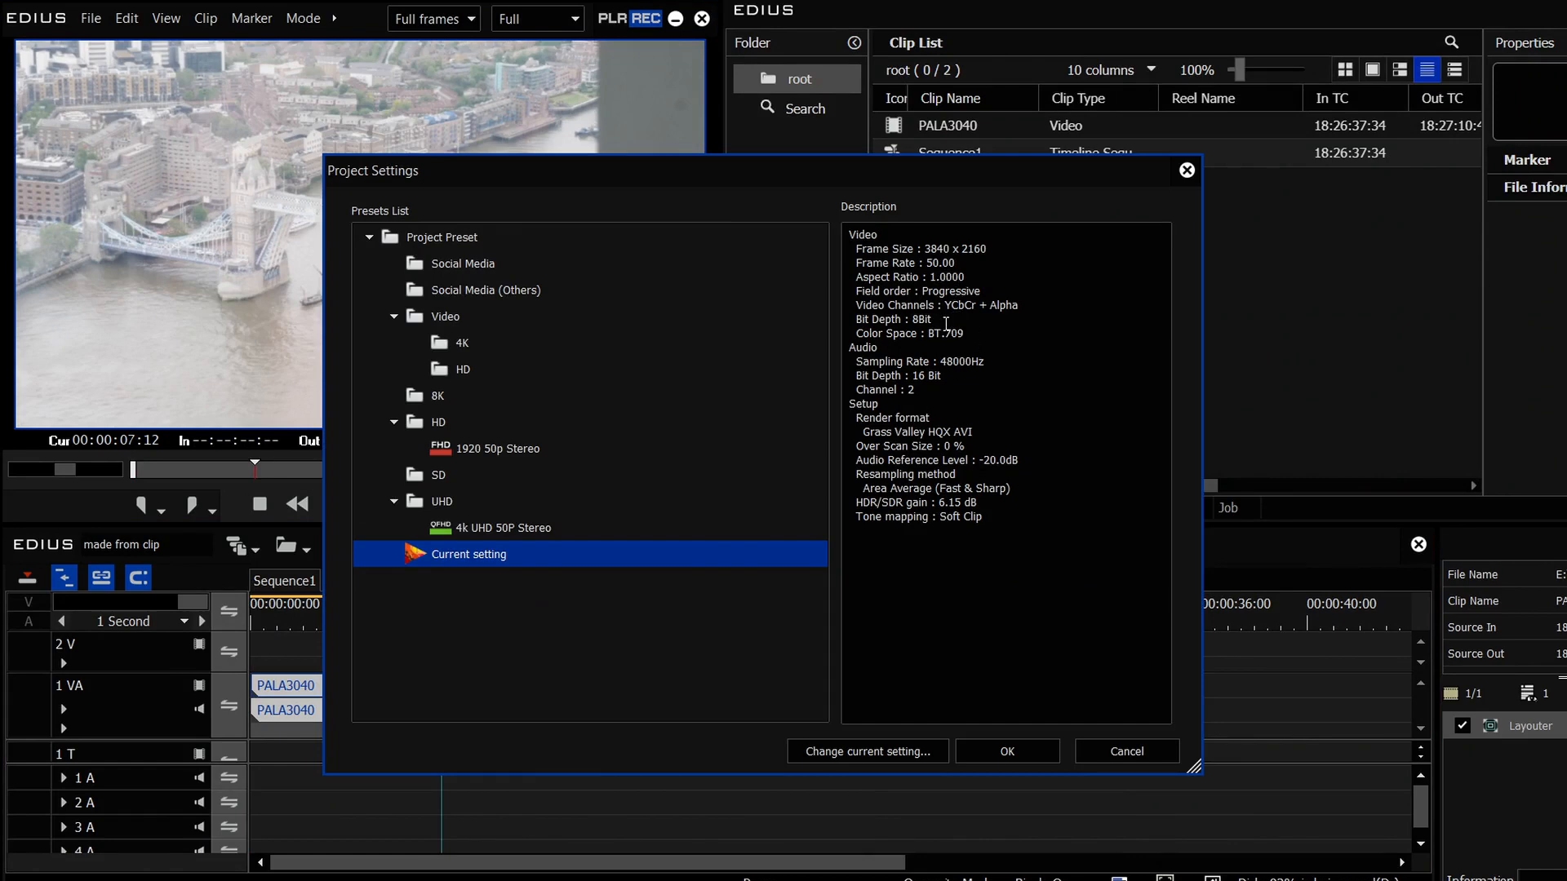
key(Escape)
click(731, 633)
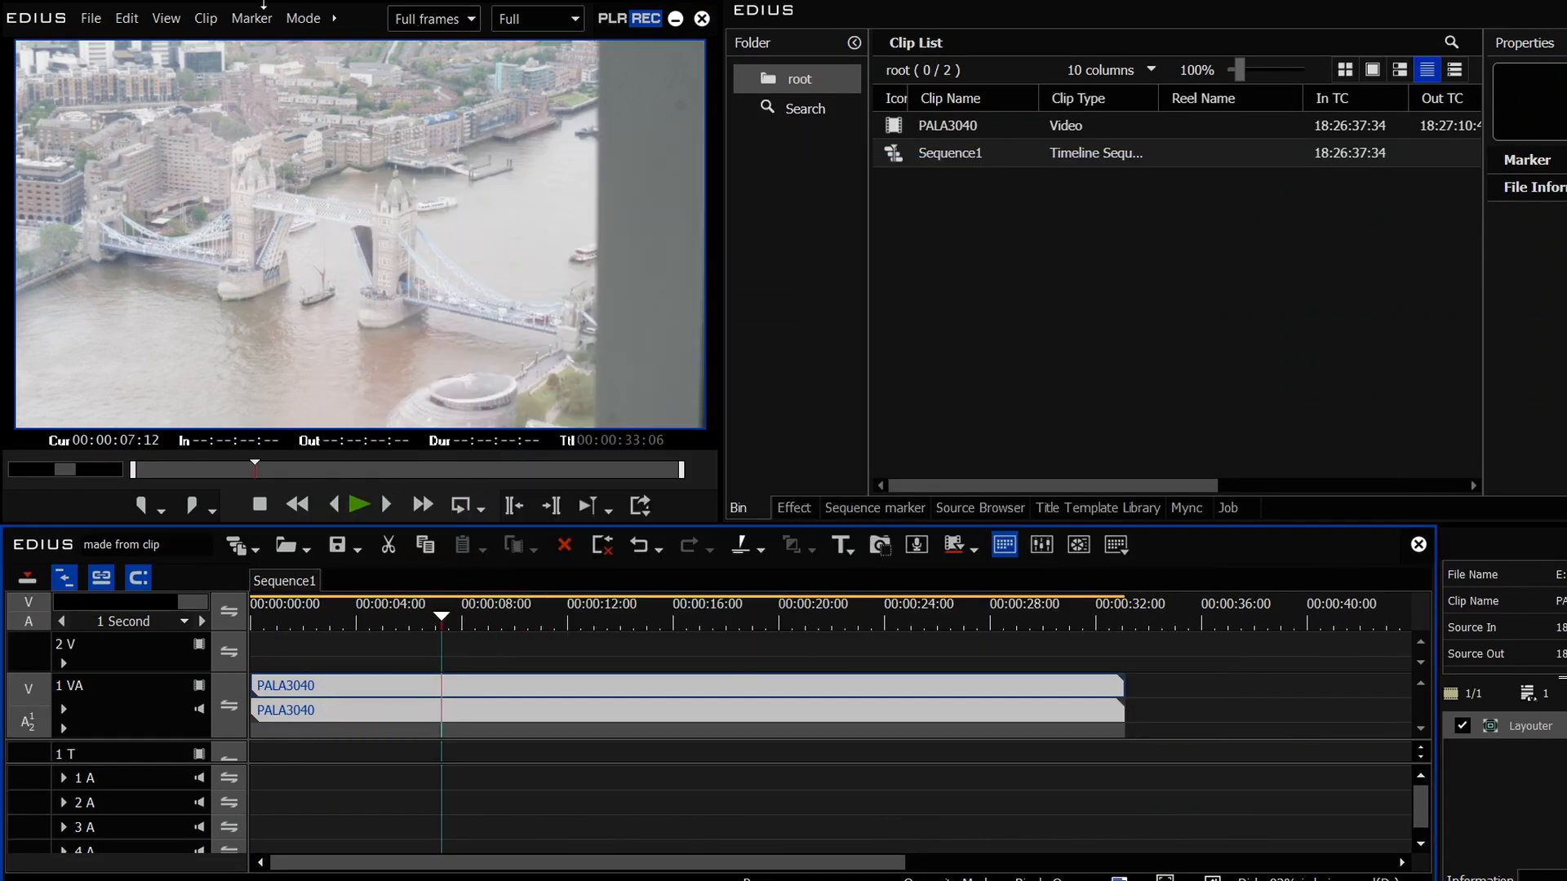
- Examine the current project setting's Video Bit Depth options, keep 8bit and cancel out of the project settings
click(325, 21)
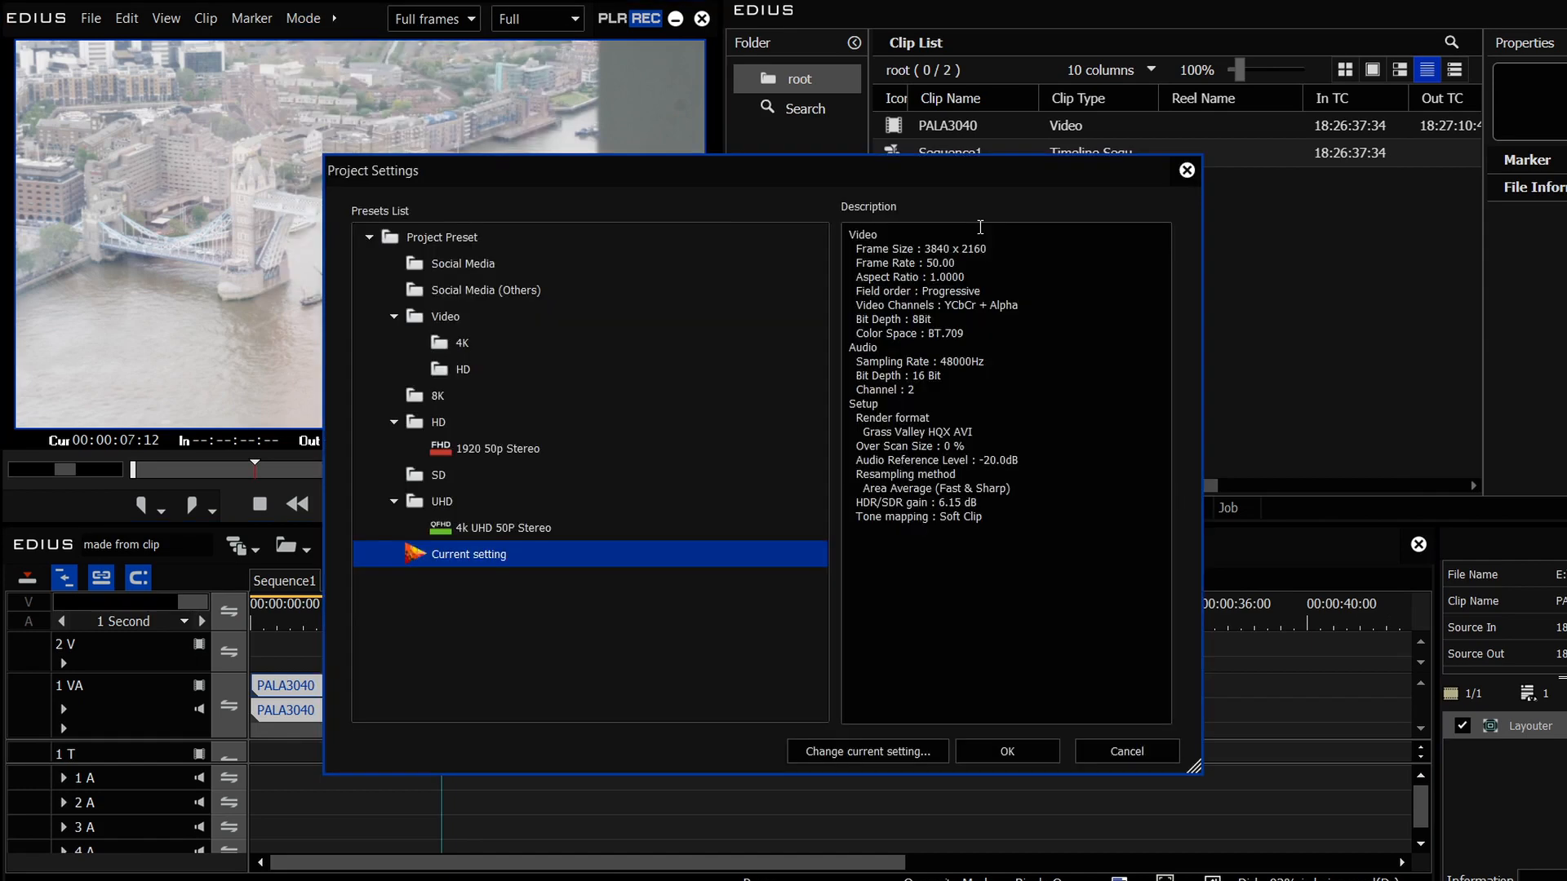
click(922, 751)
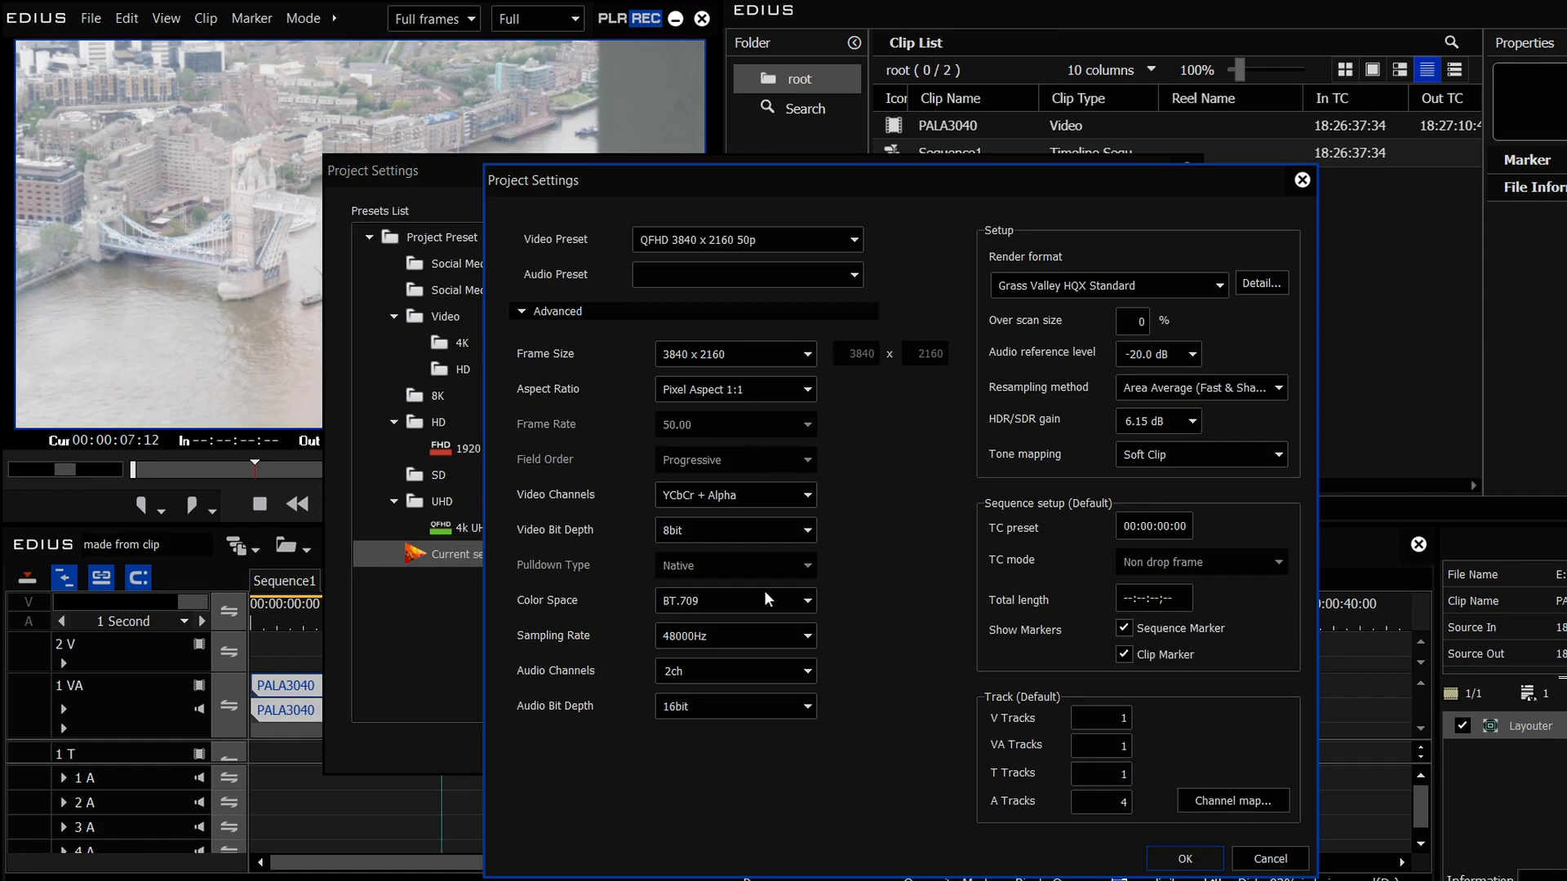
click(719, 531)
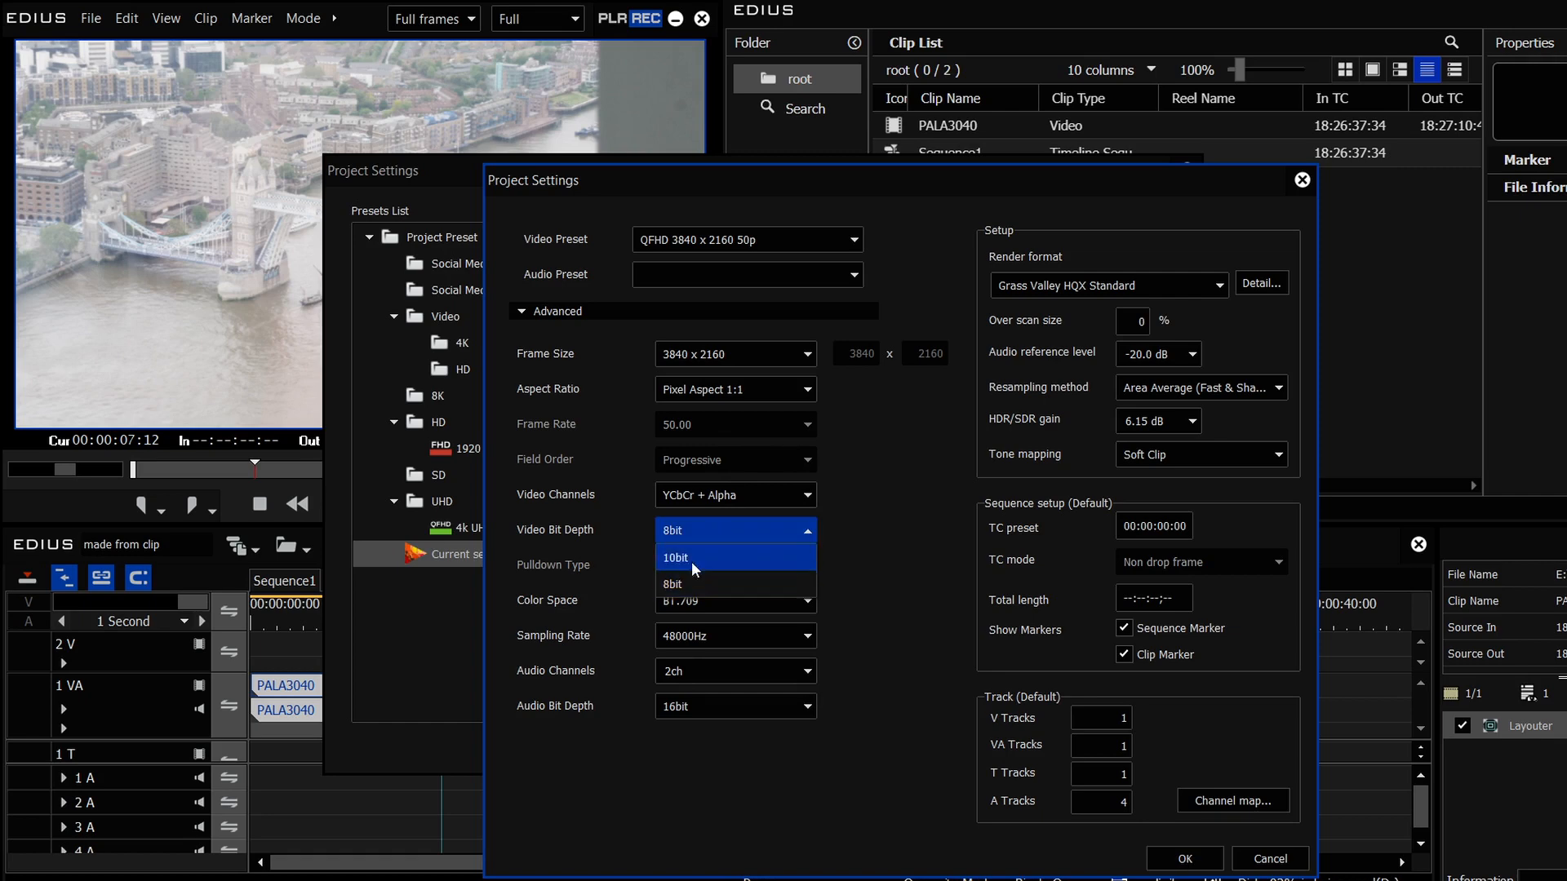
click(674, 584)
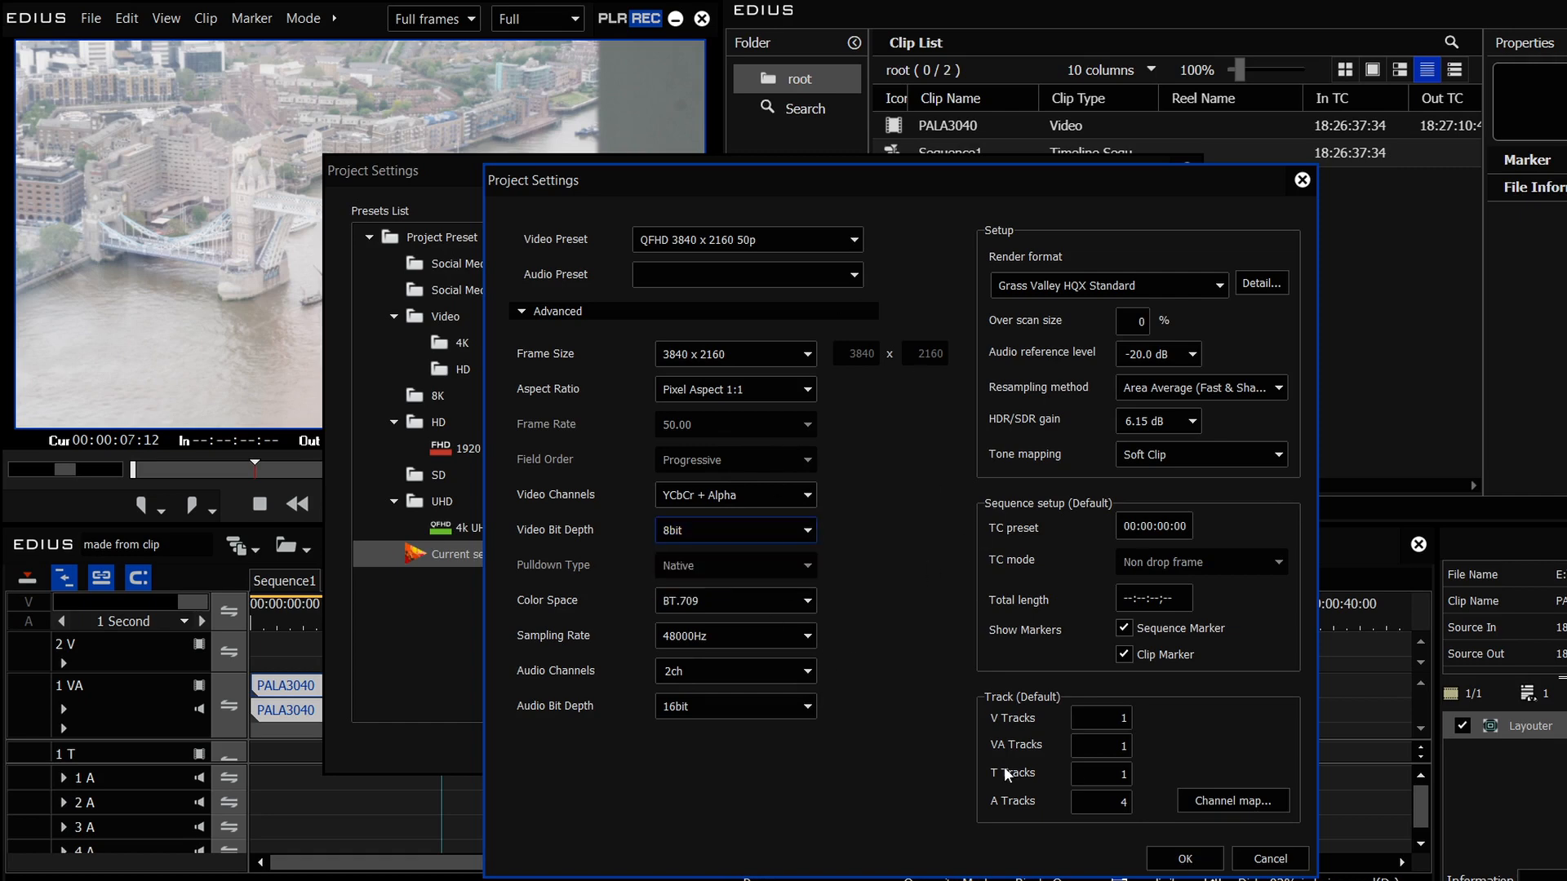
click(1270, 859)
click(1130, 847)
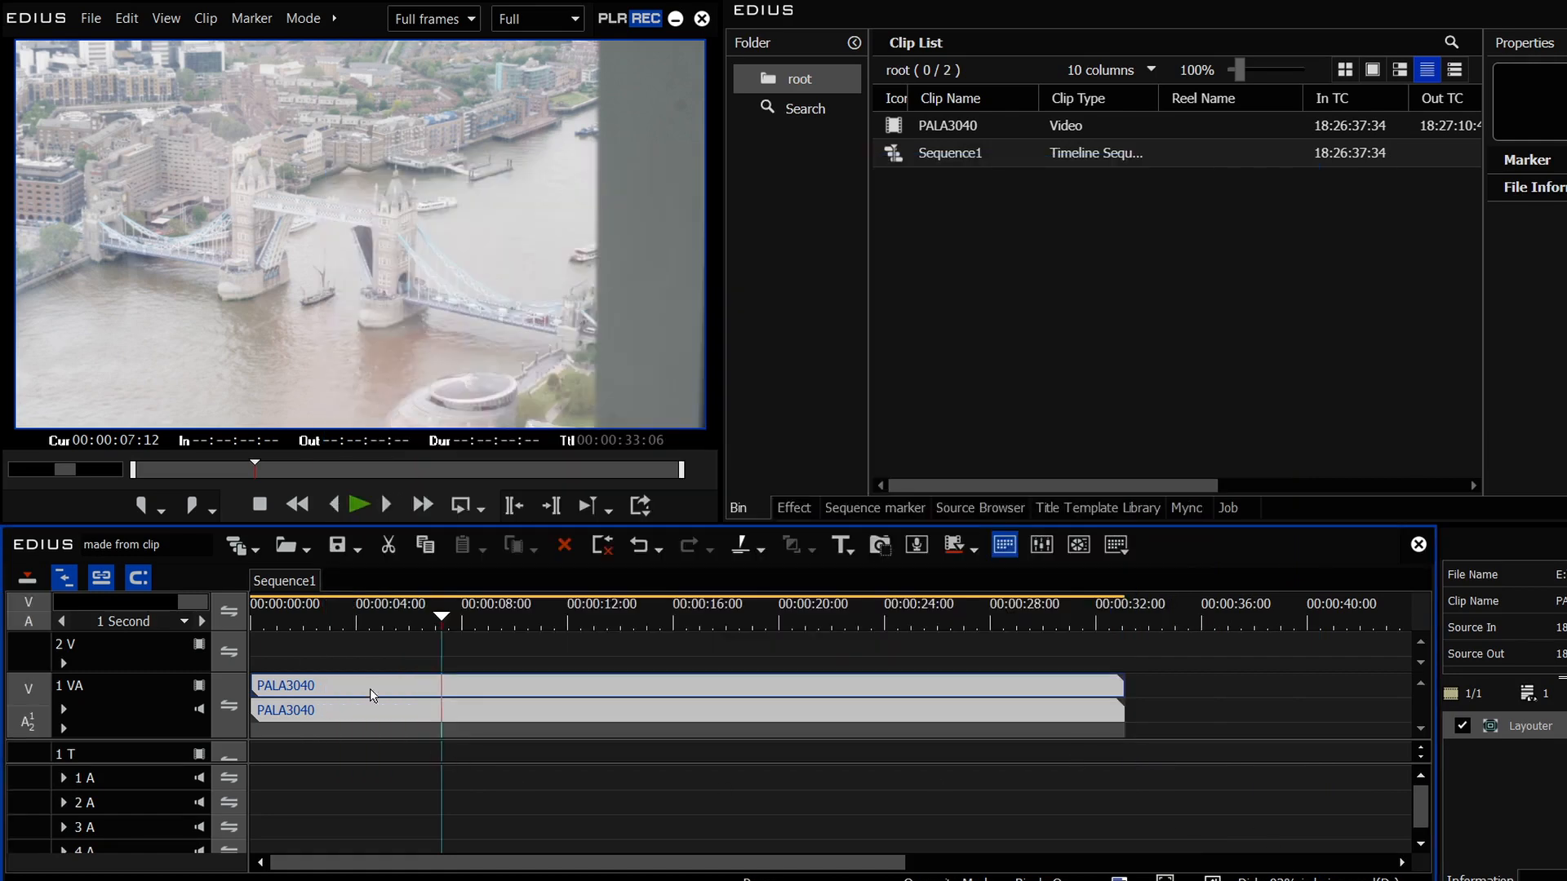
- Move the playhead to about 00:00:03:19, switch to Mync and open the available actions for the PALA3044 clip
click(340, 619)
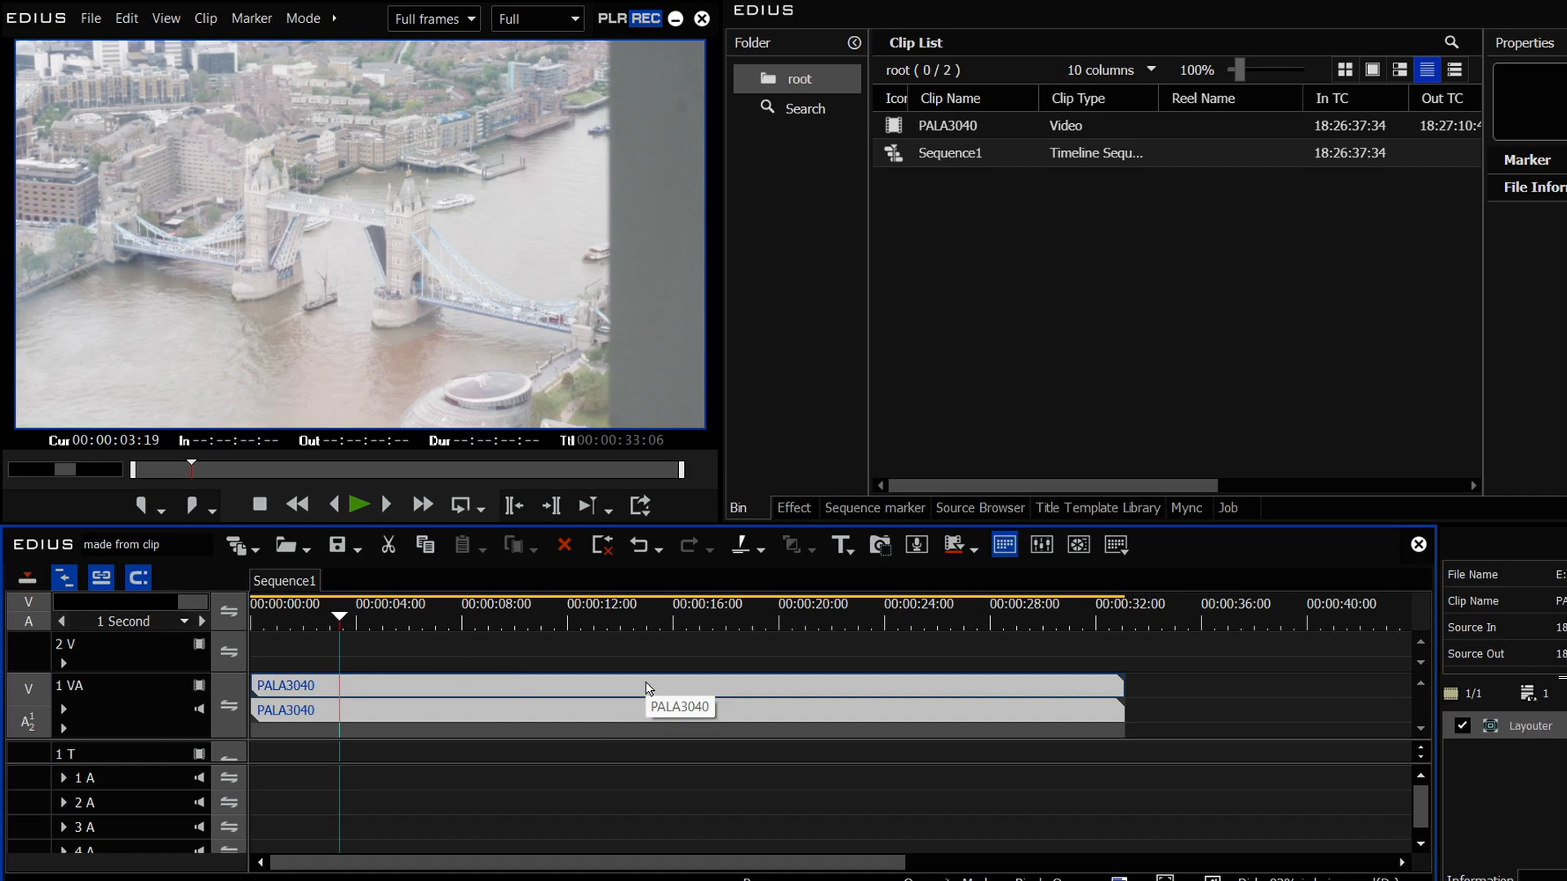
mouse_move(1123, 812)
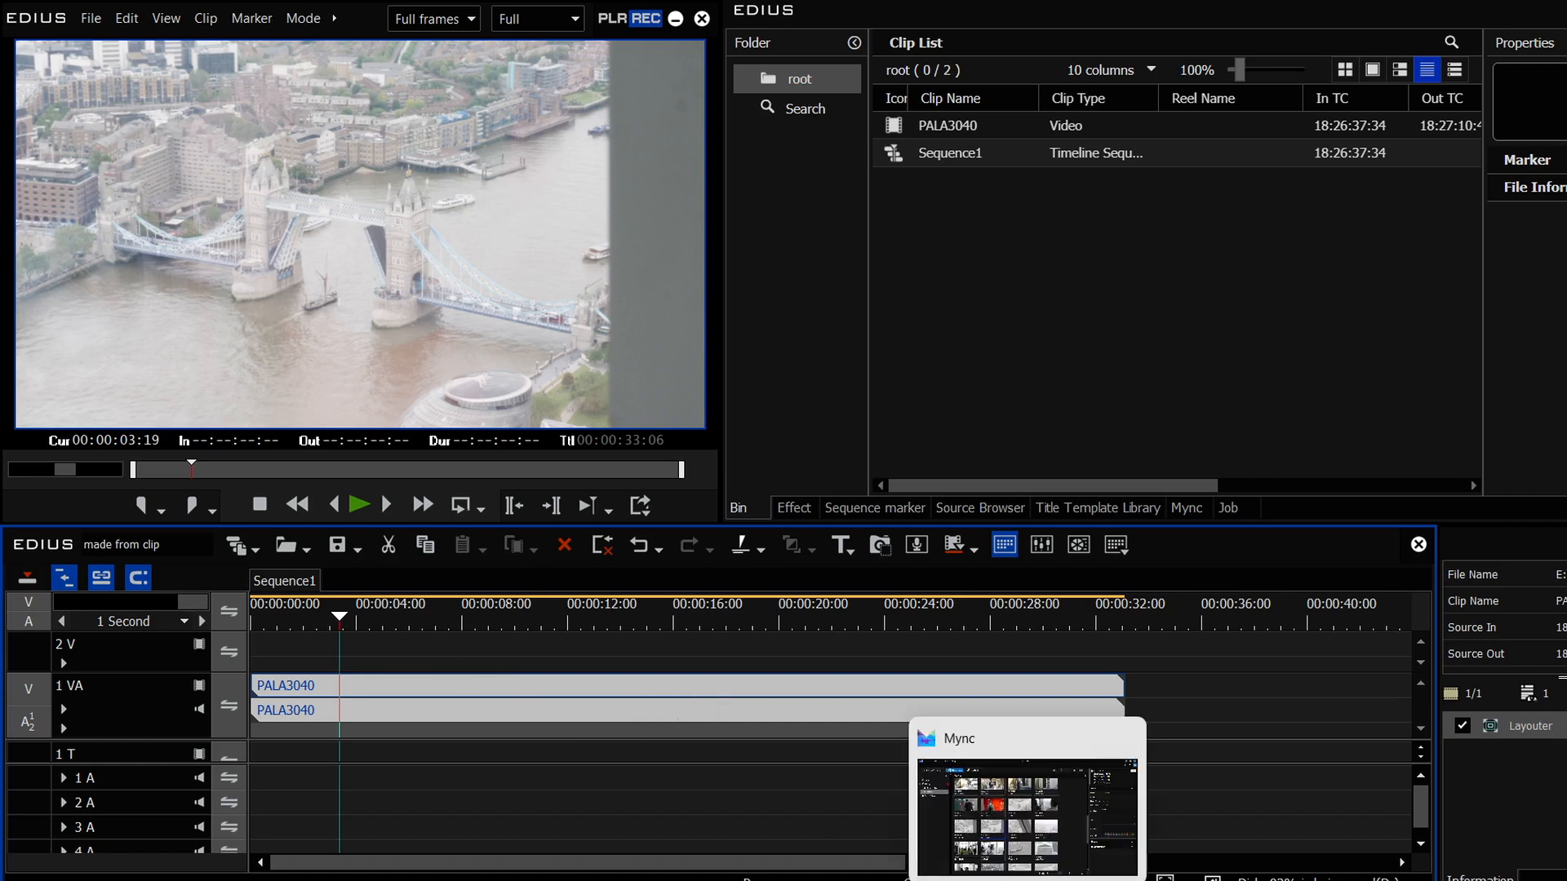
click(1061, 816)
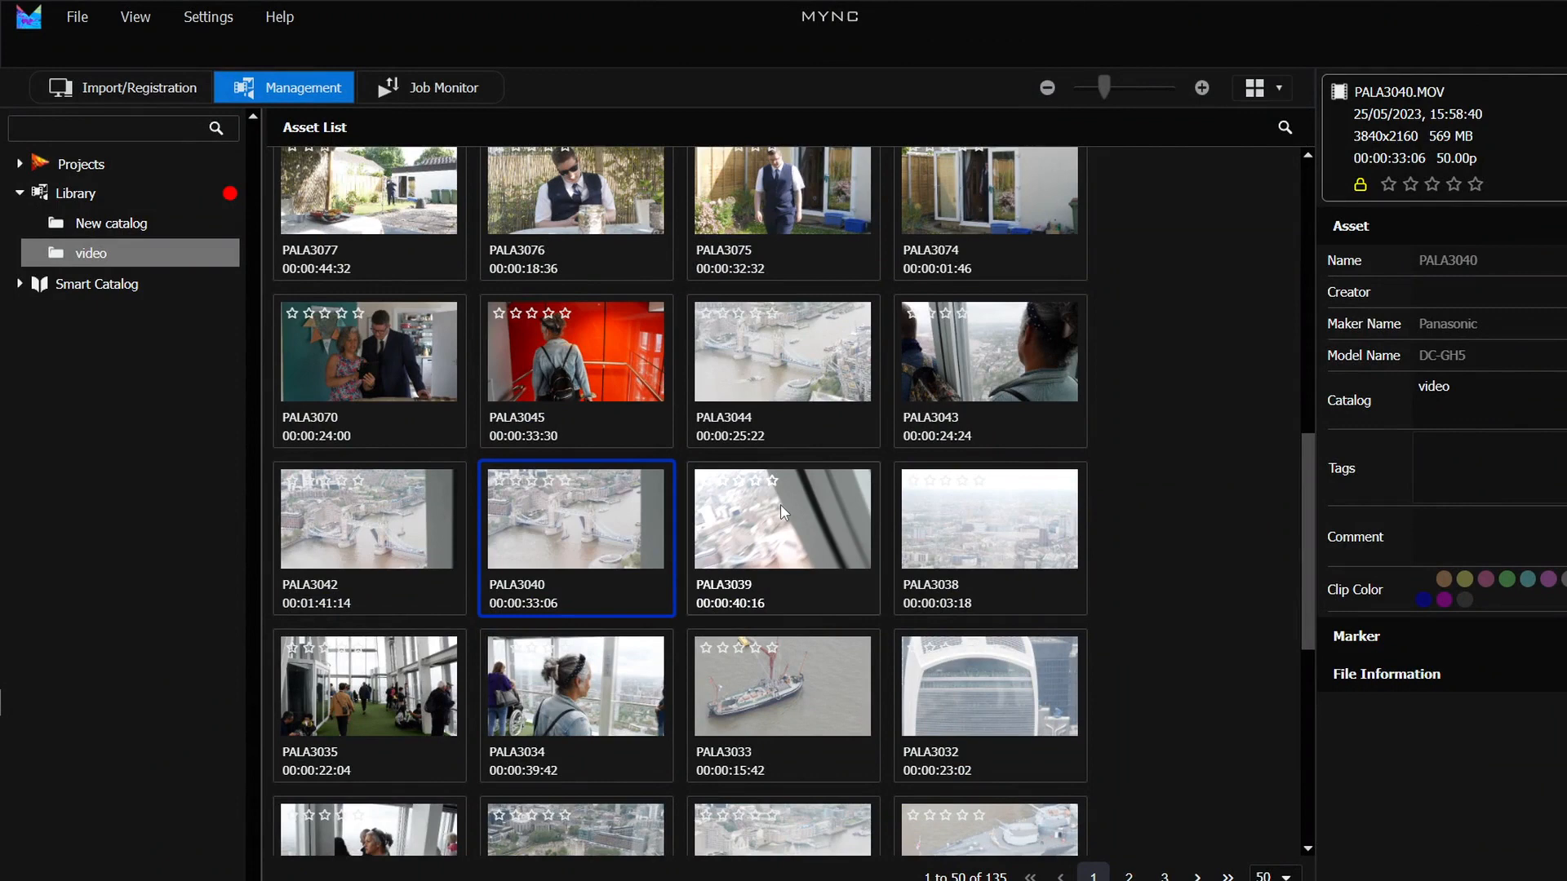
right_click(775, 337)
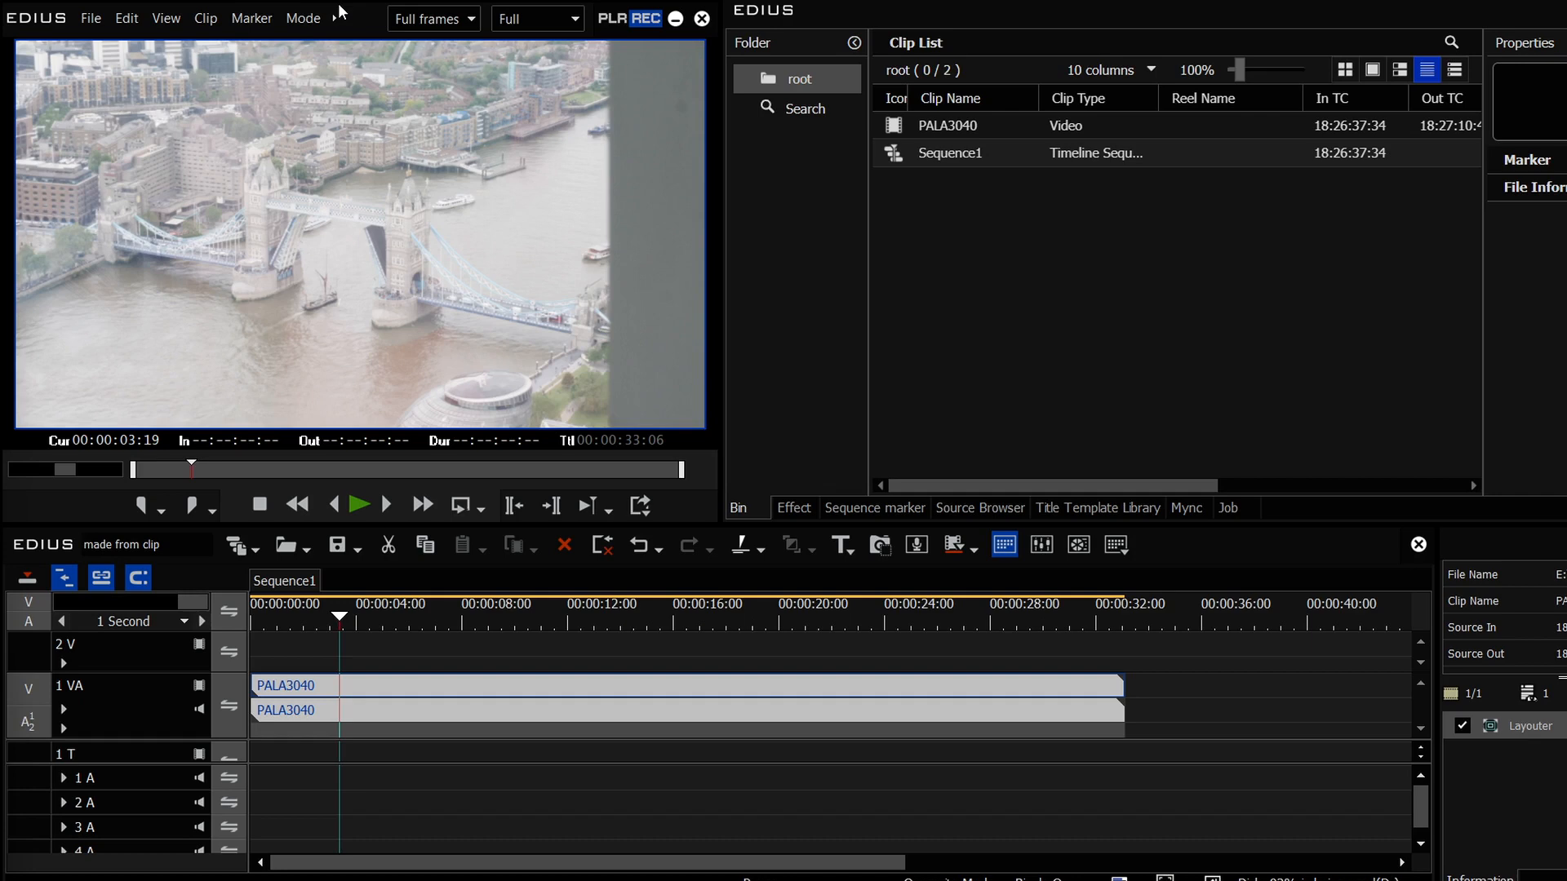
- Examine the hardware Preview Device page in System Settings, cancel it and open the export options
click(334, 18)
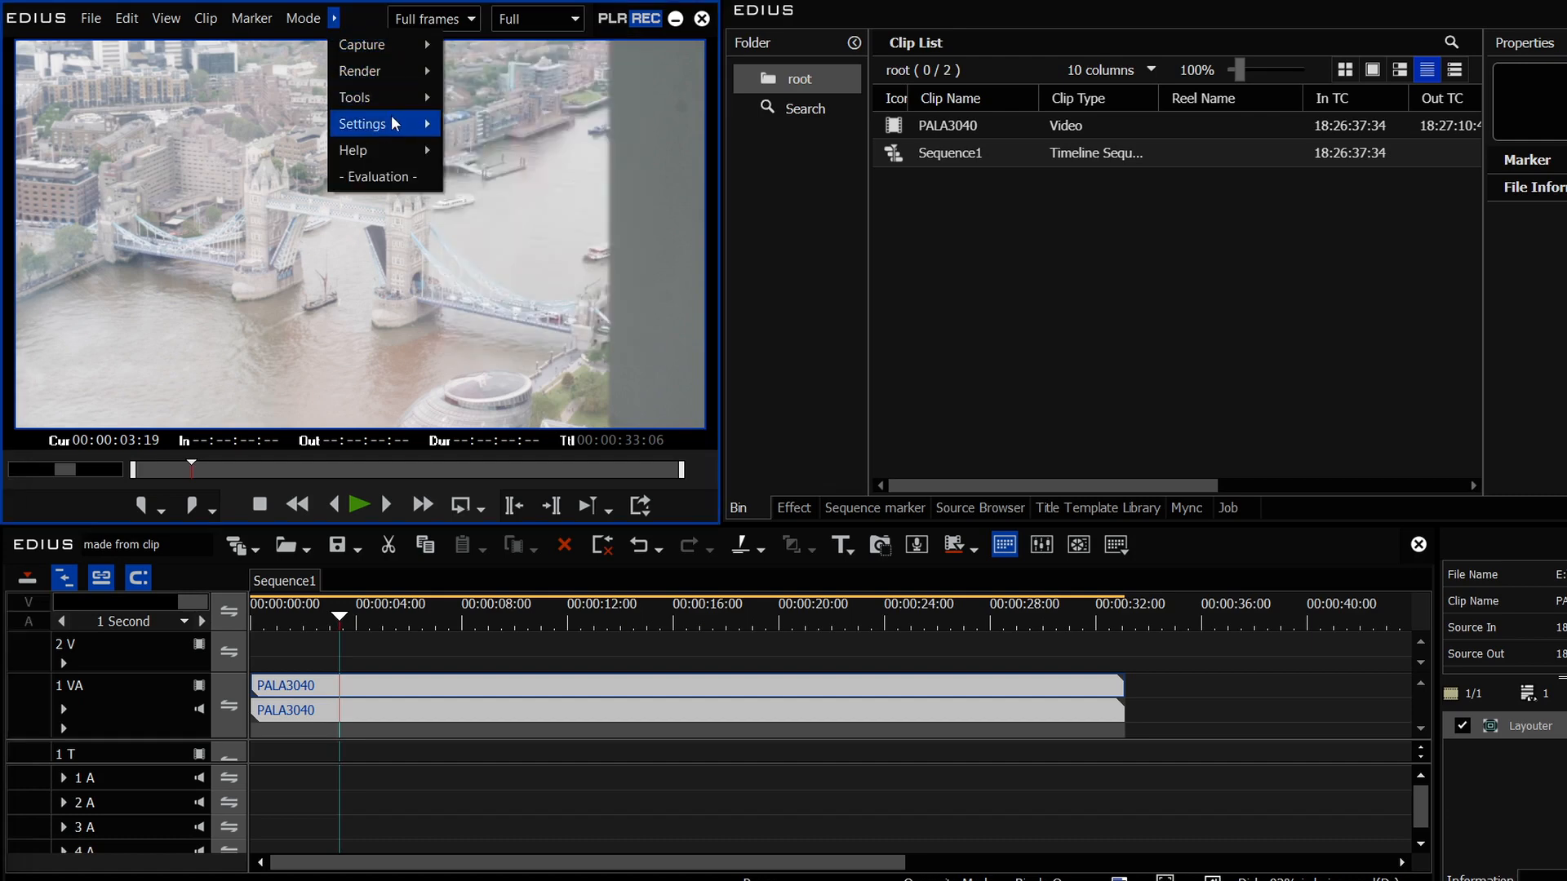
mouse_move(395, 123)
click(462, 122)
click(123, 87)
click(164, 142)
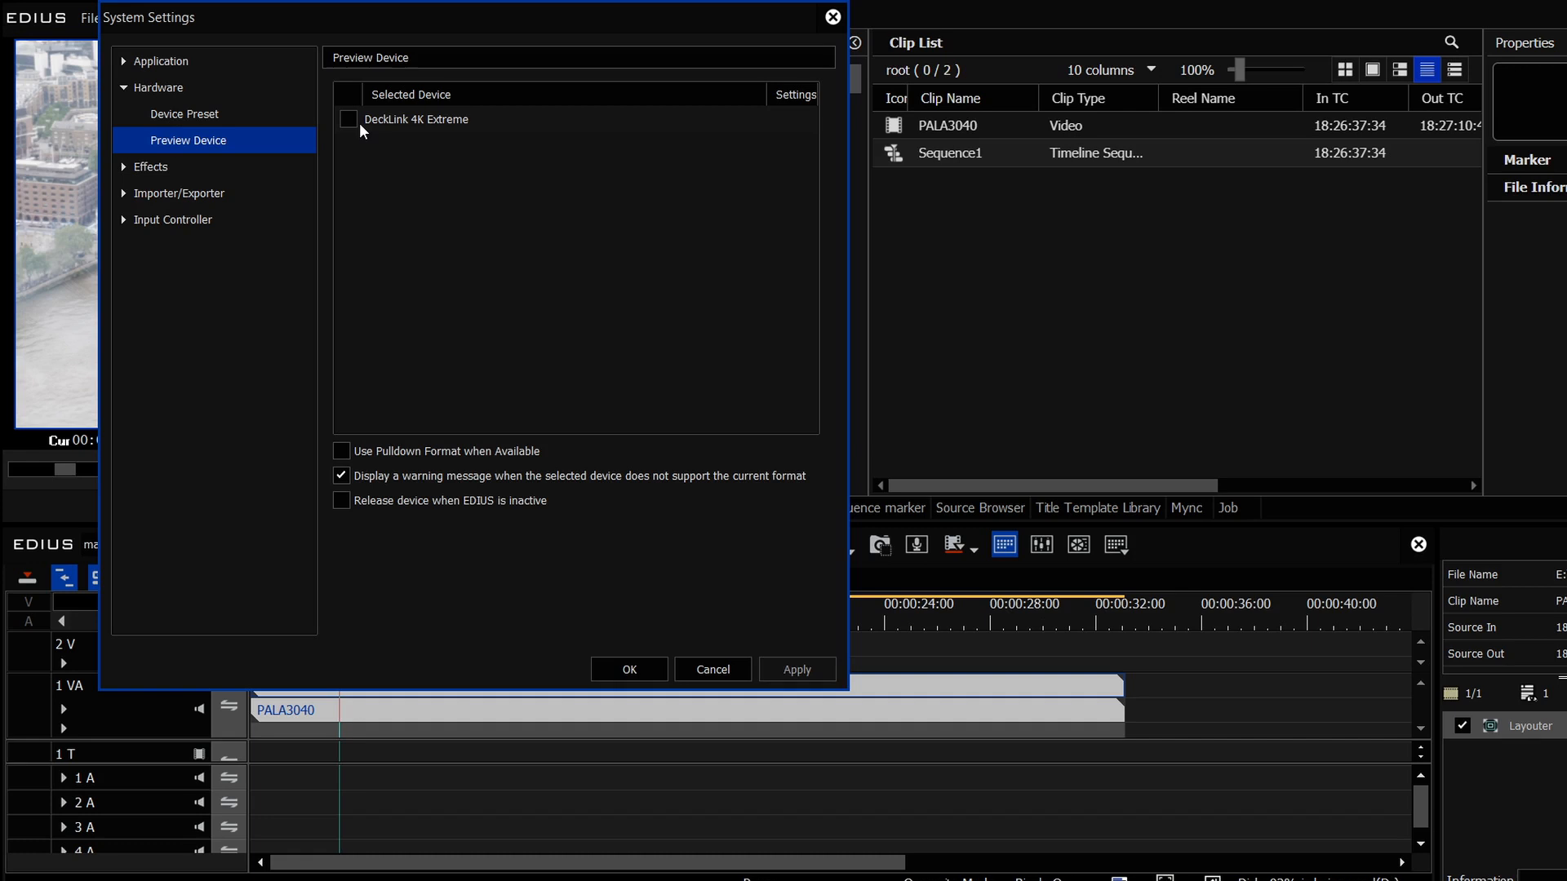
click(717, 672)
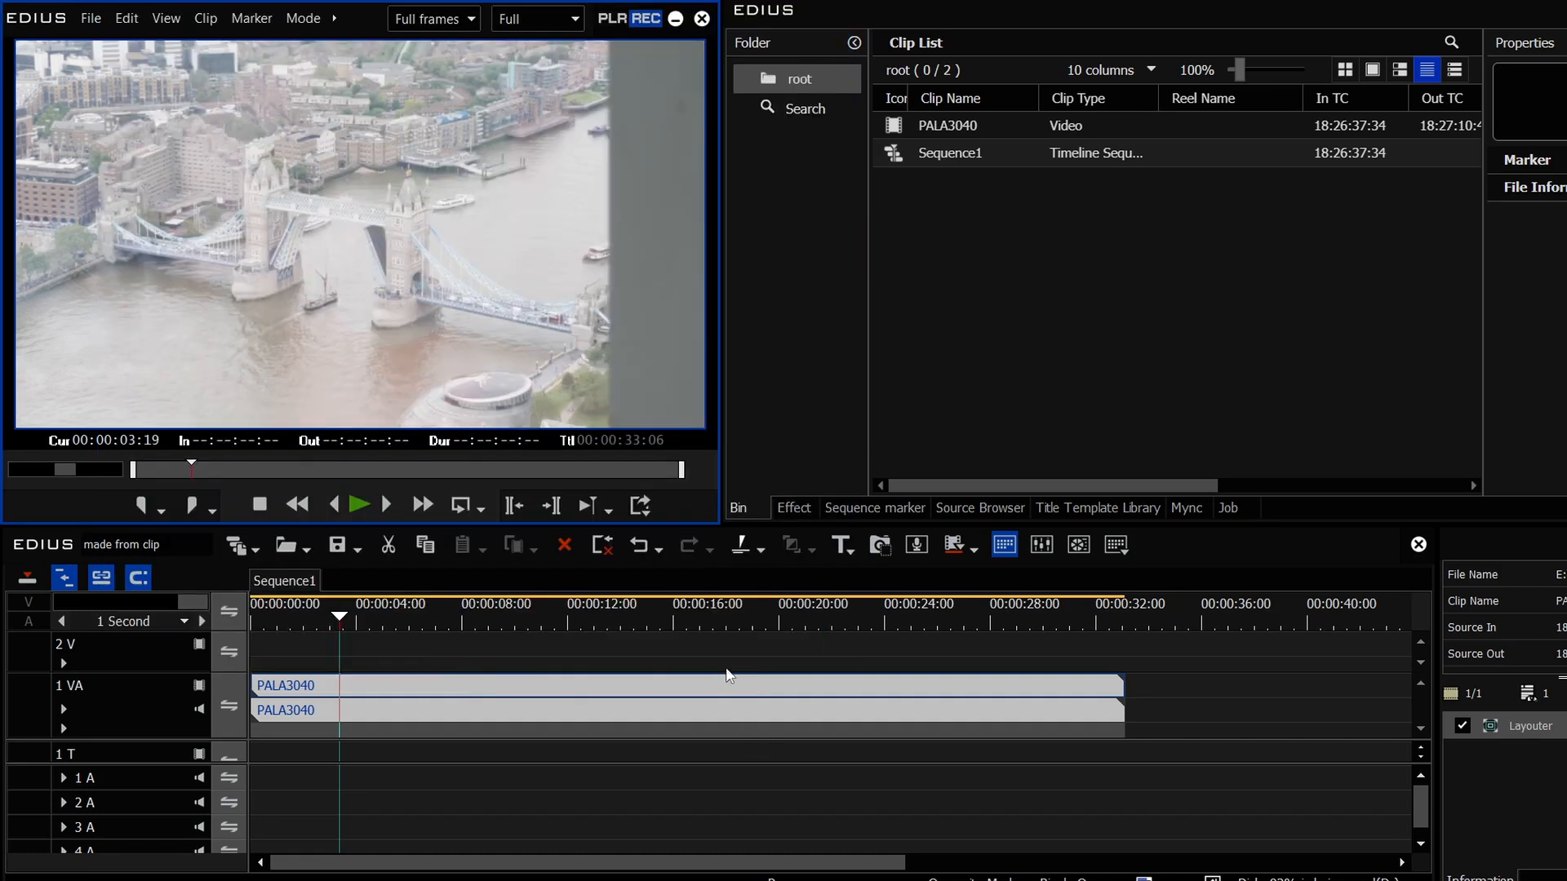
click(640, 507)
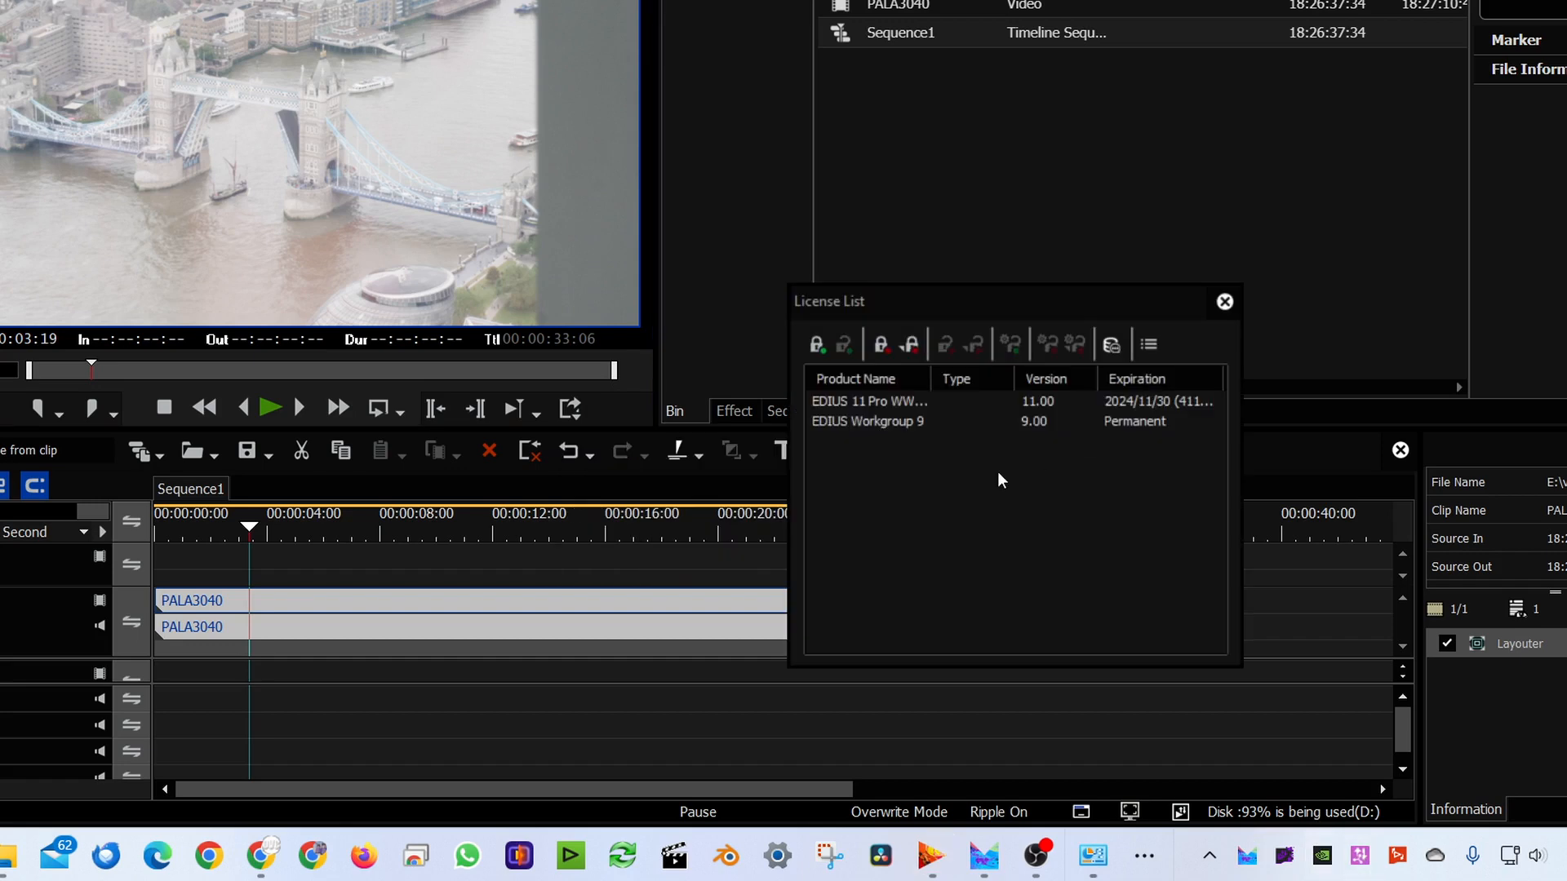
- Open the serial number entry from the License List, cancel it and close the list
right_click(995, 478)
click(998, 491)
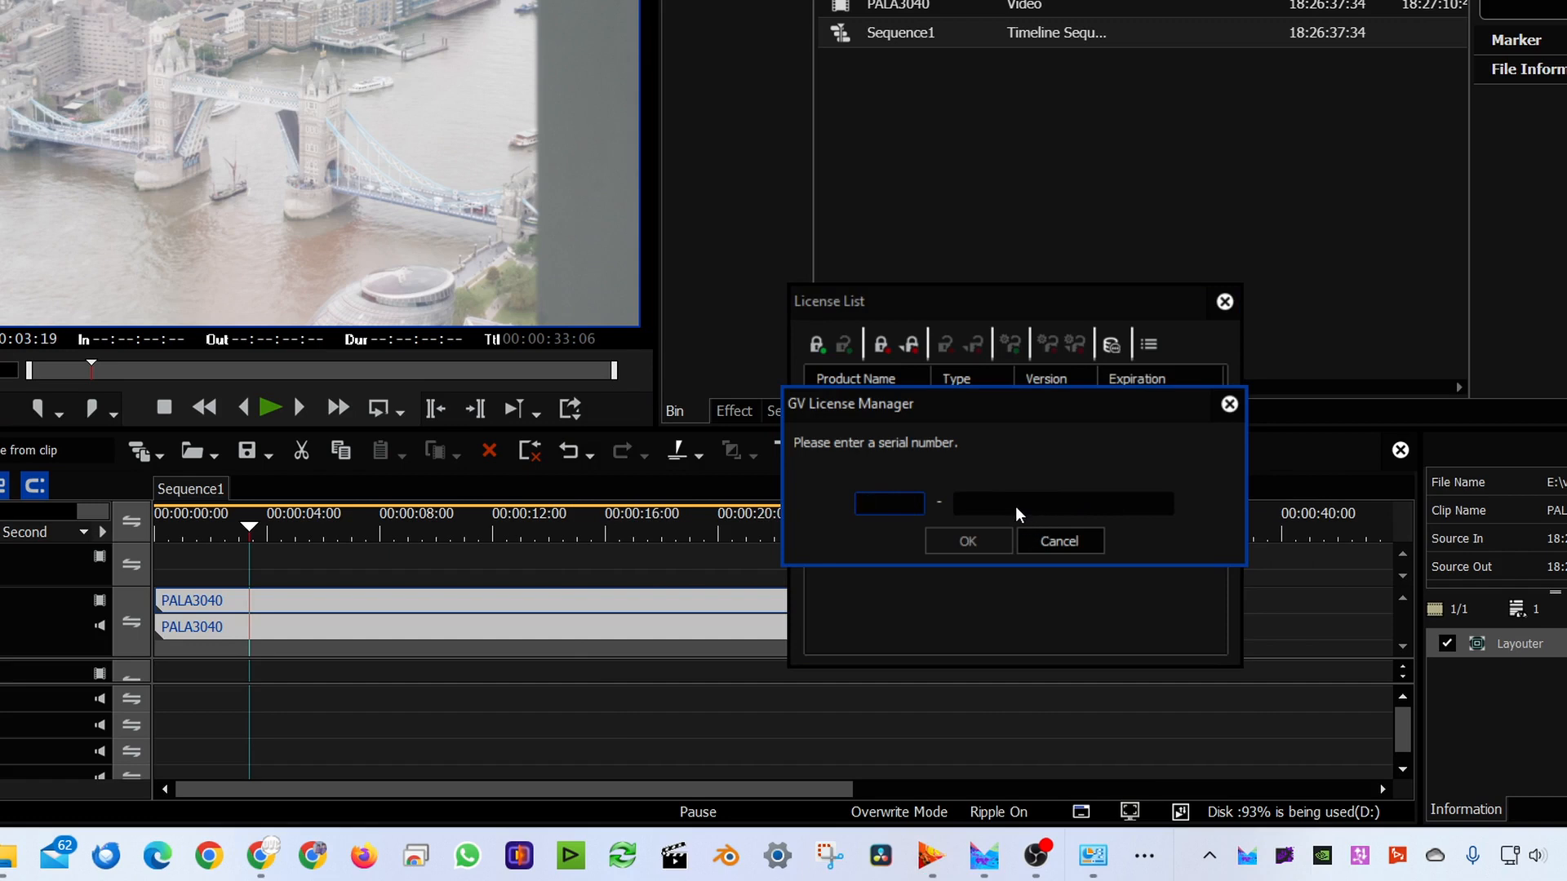
click(1066, 542)
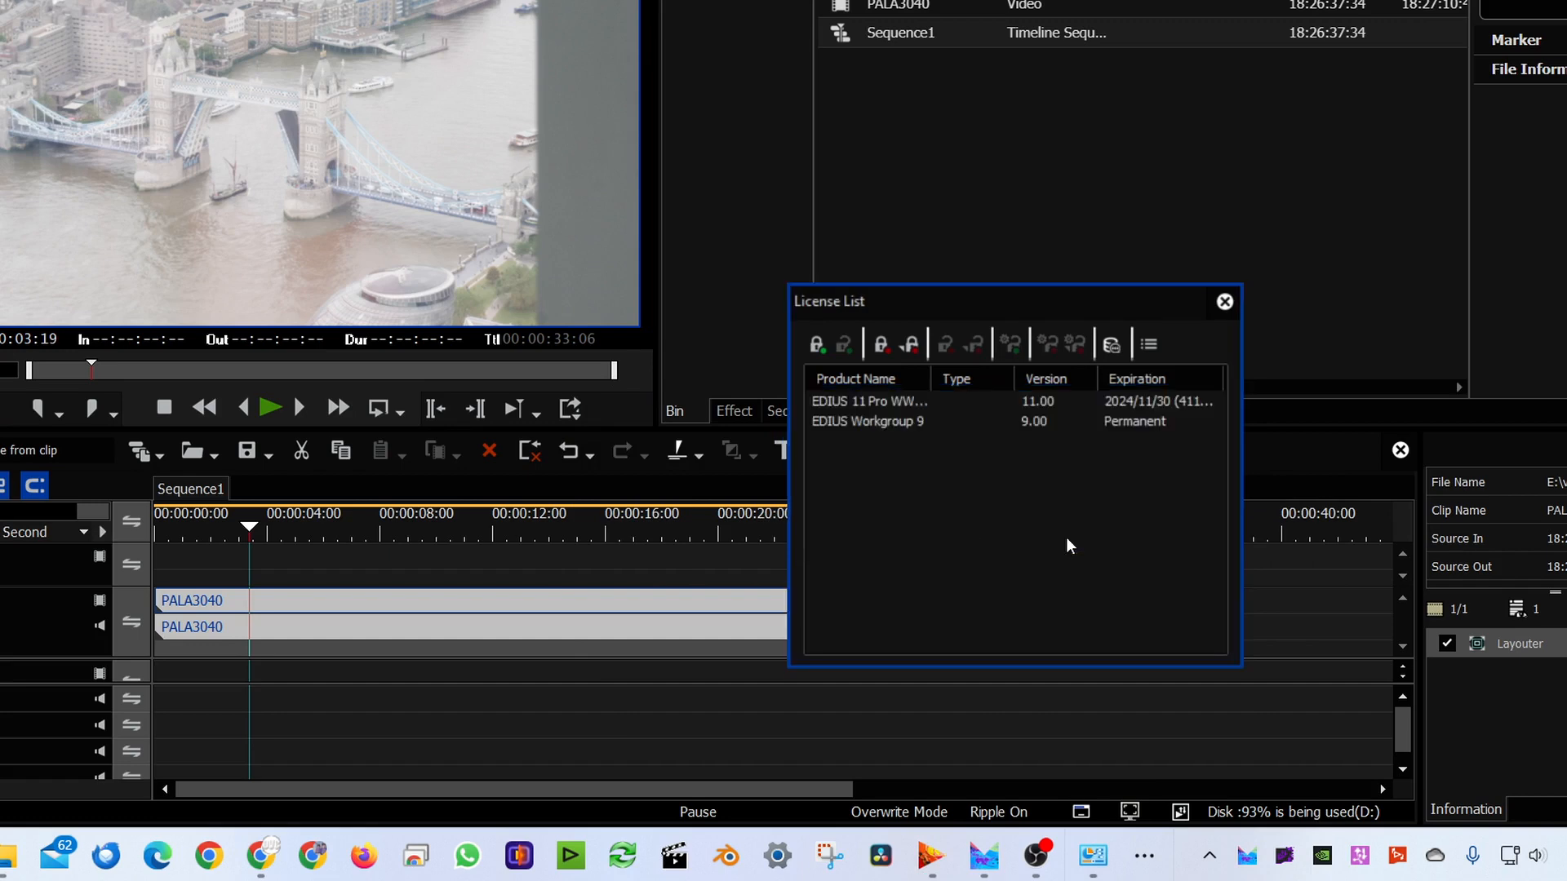
click(1224, 301)
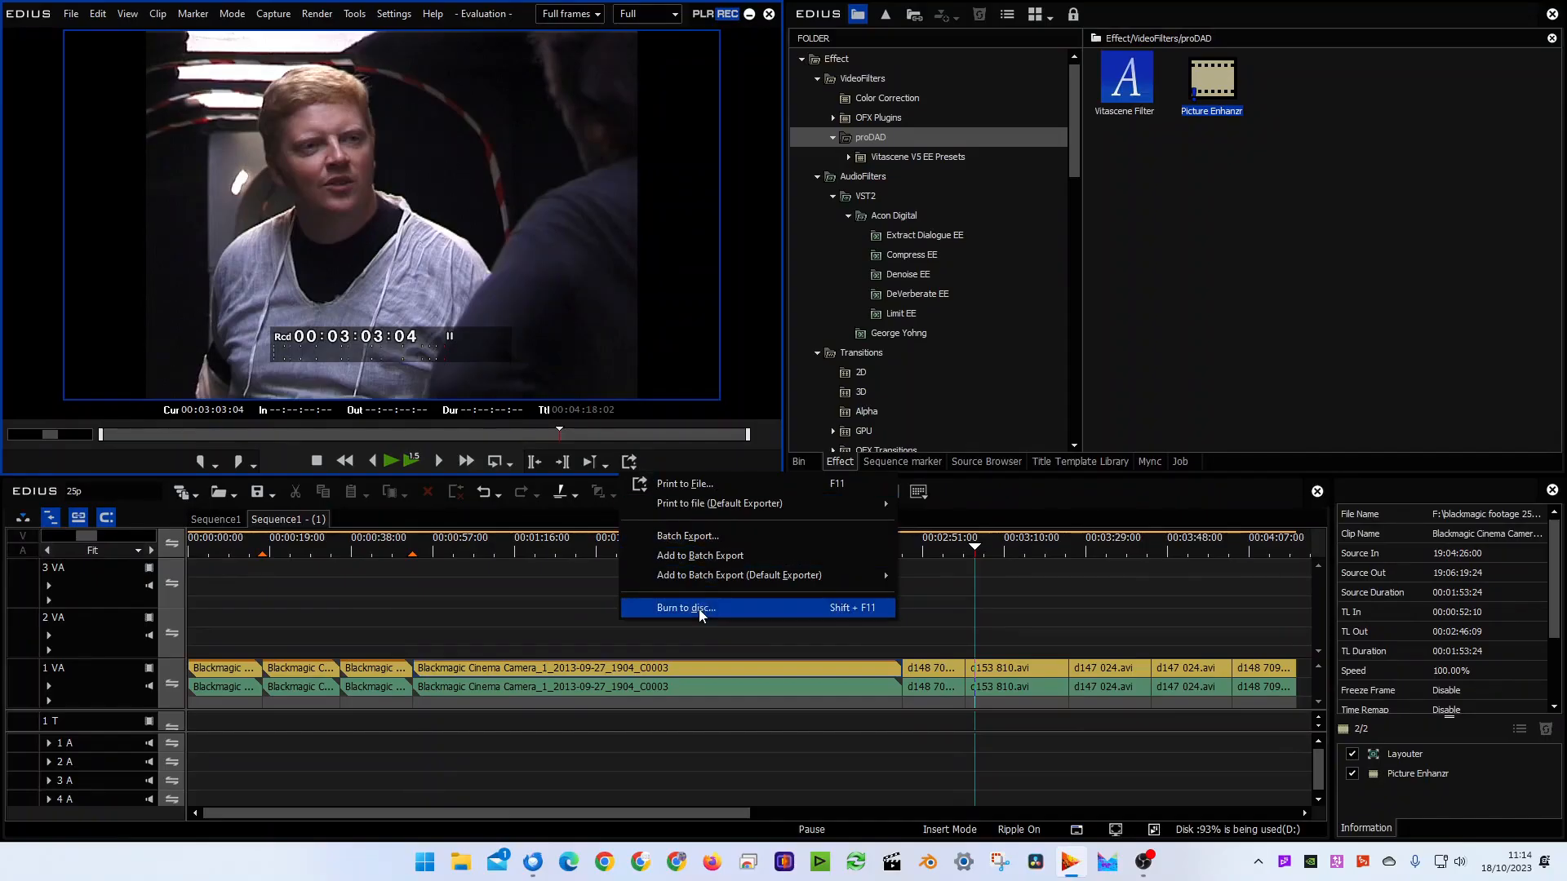
- Open Burn to disc for Sequence1 - (1) and review its movie, title, menu style, menu editing and writing settings
click(699, 609)
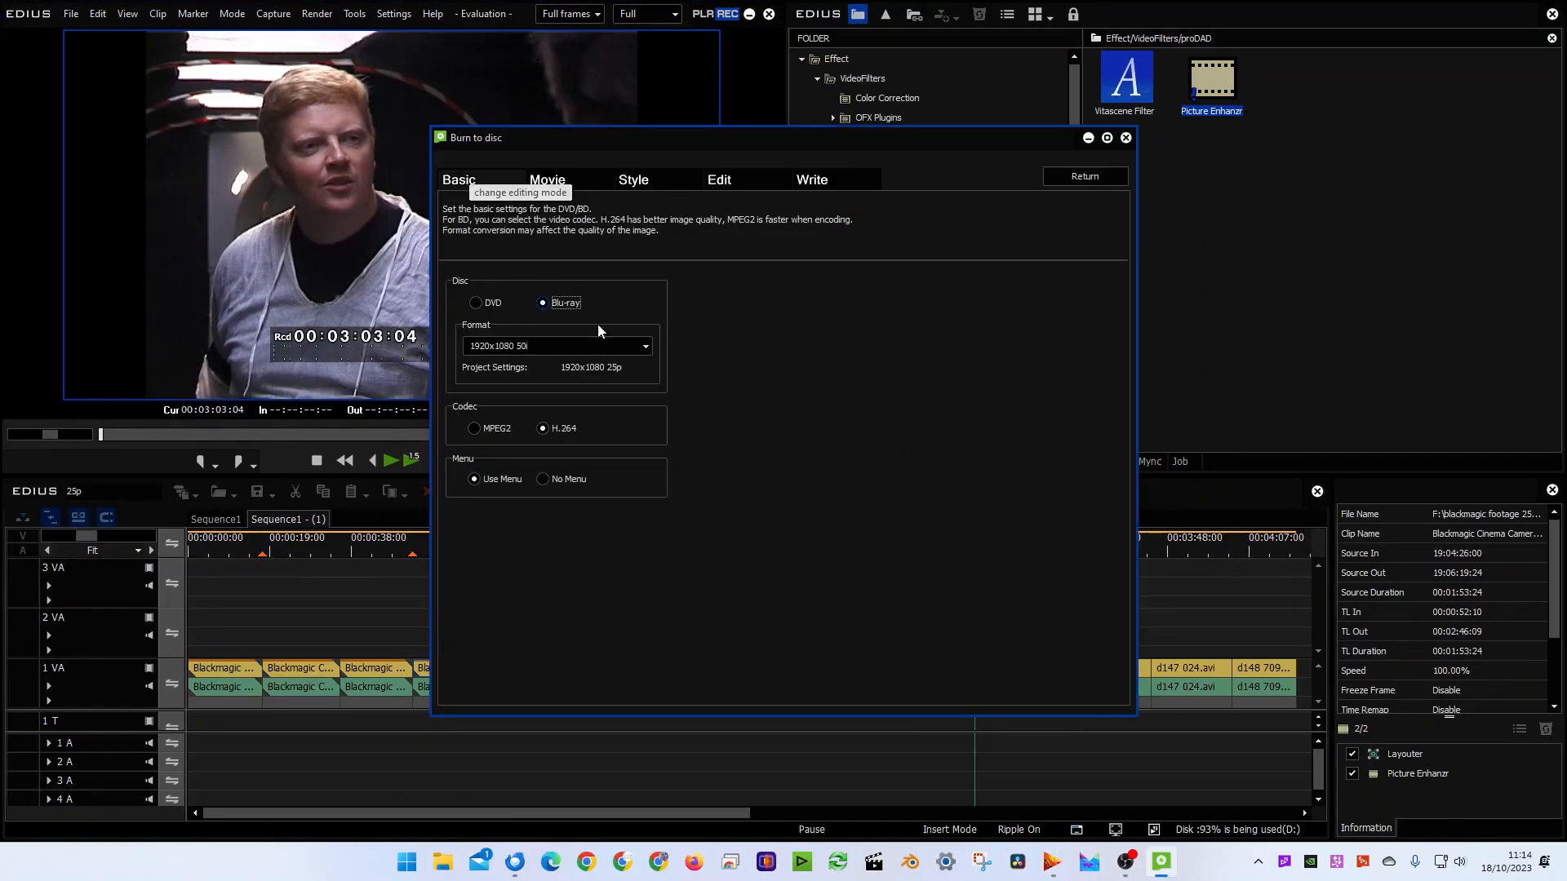
click(564, 181)
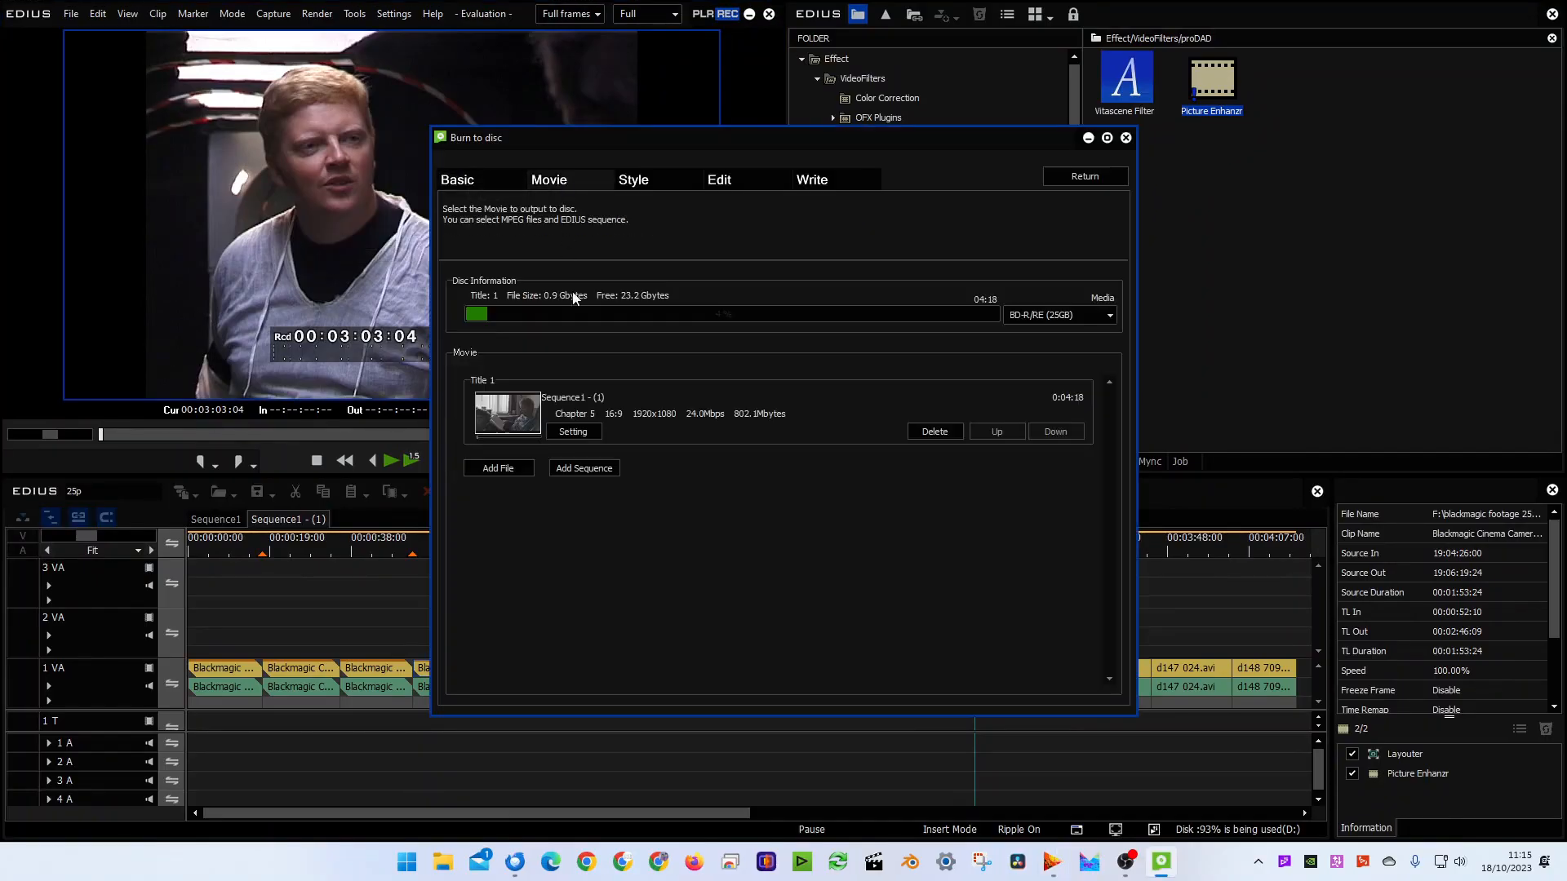
click(573, 432)
click(640, 181)
click(738, 182)
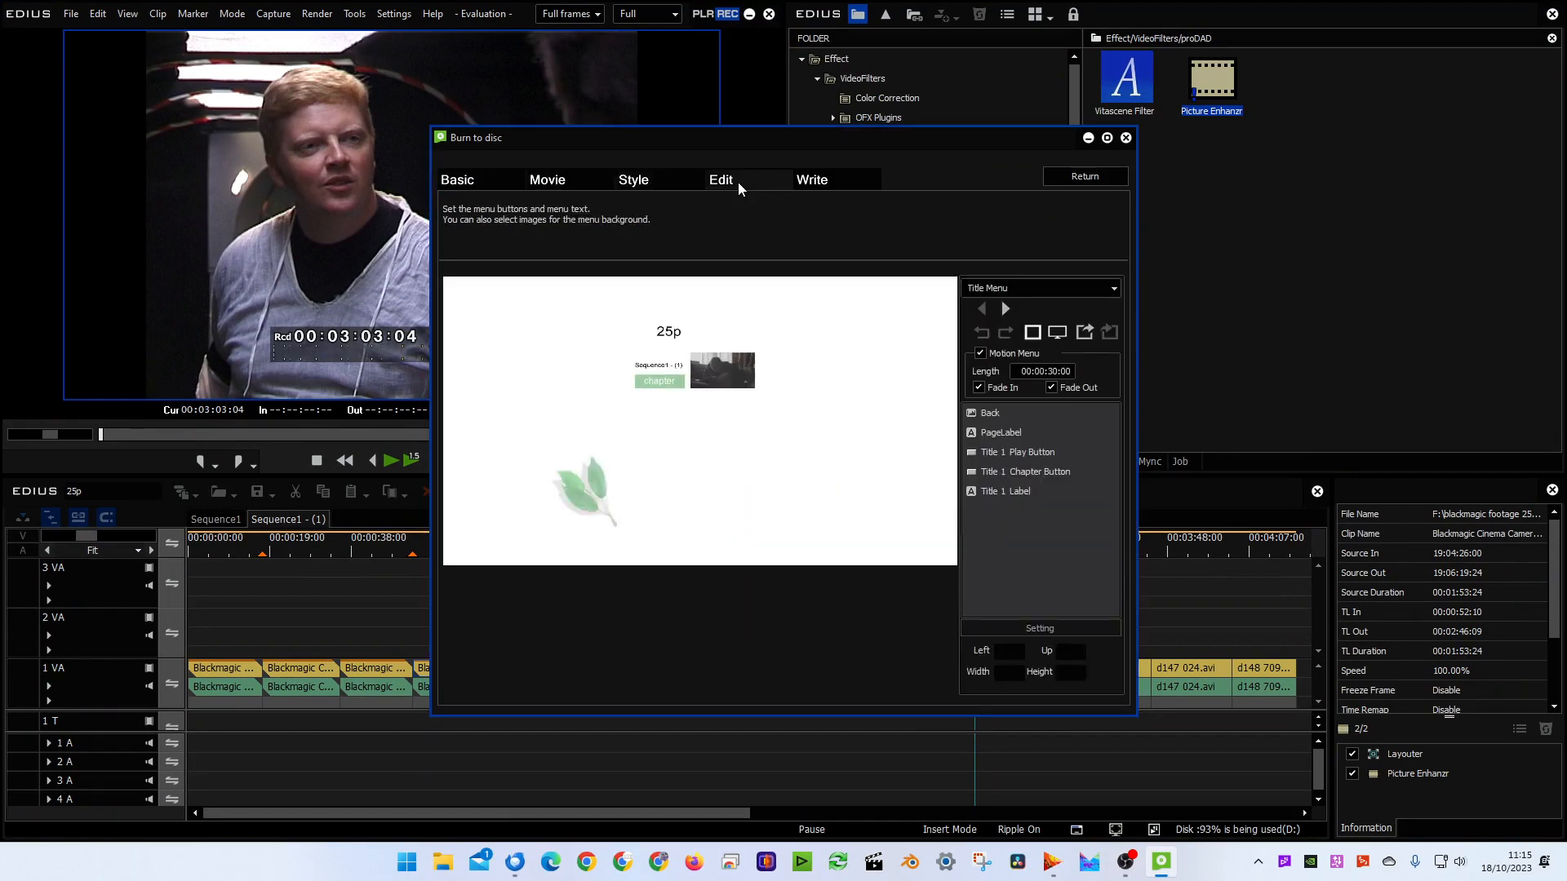
click(814, 182)
- Set the disc type to DVD and open the title settings for Sequence1 - (1)
click(458, 180)
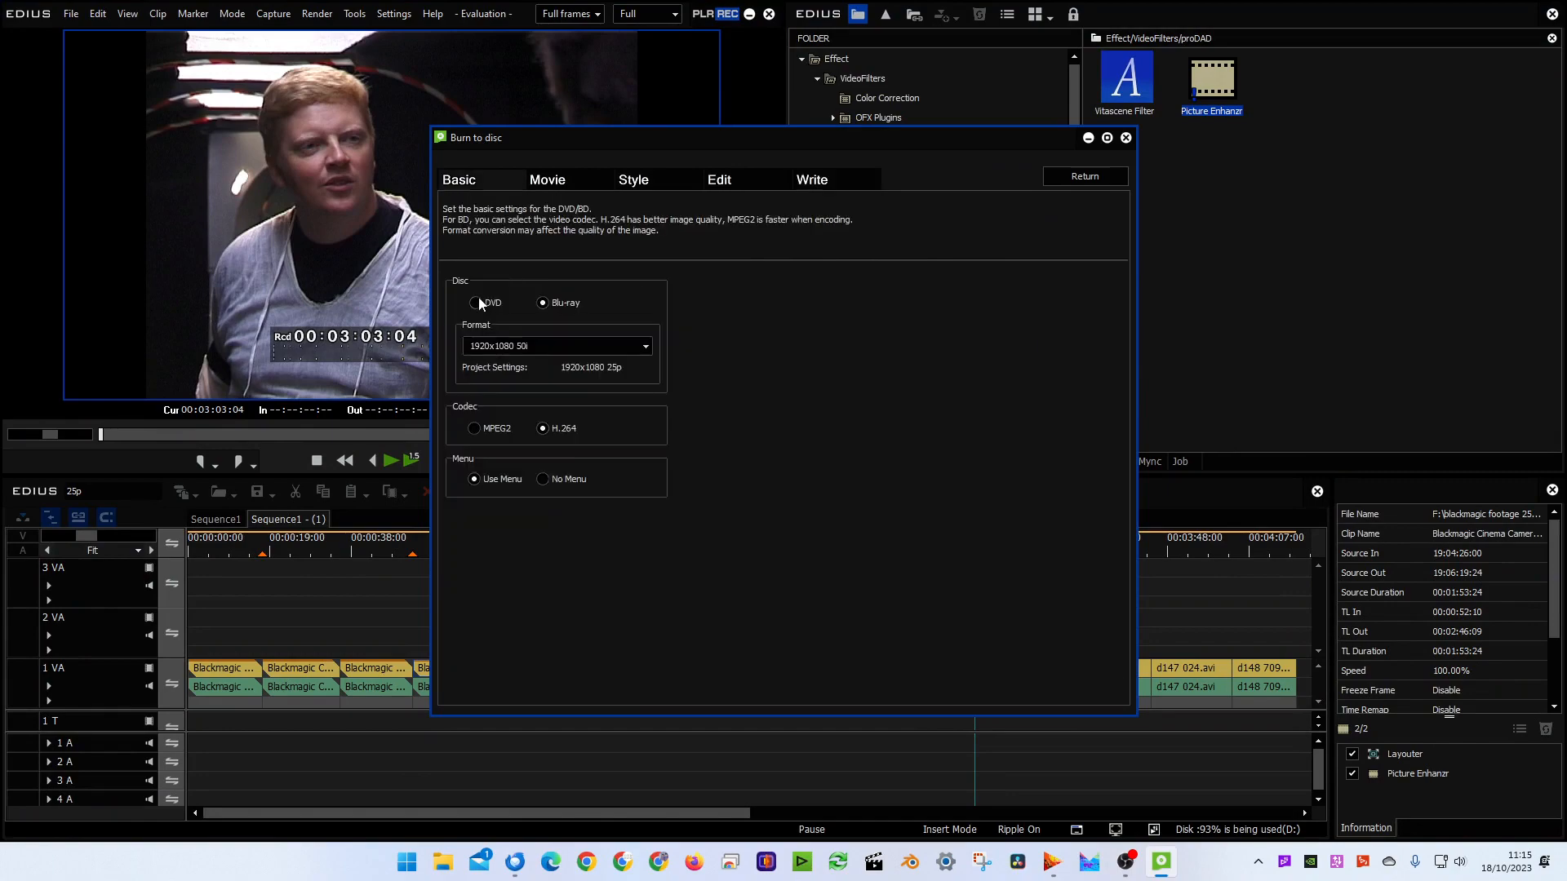
click(481, 304)
click(549, 180)
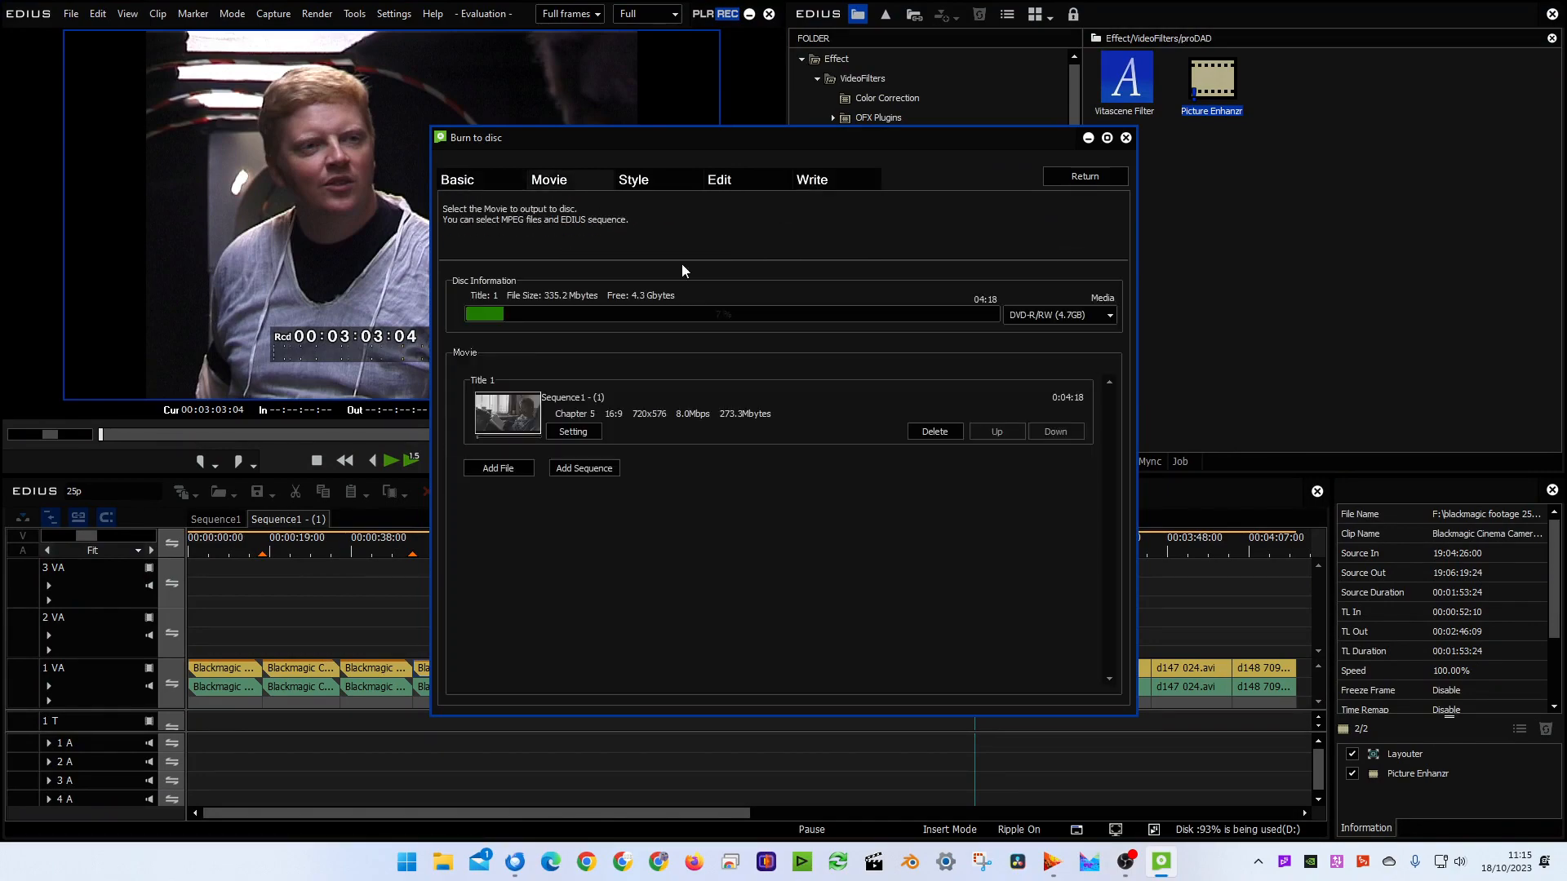
click(576, 434)
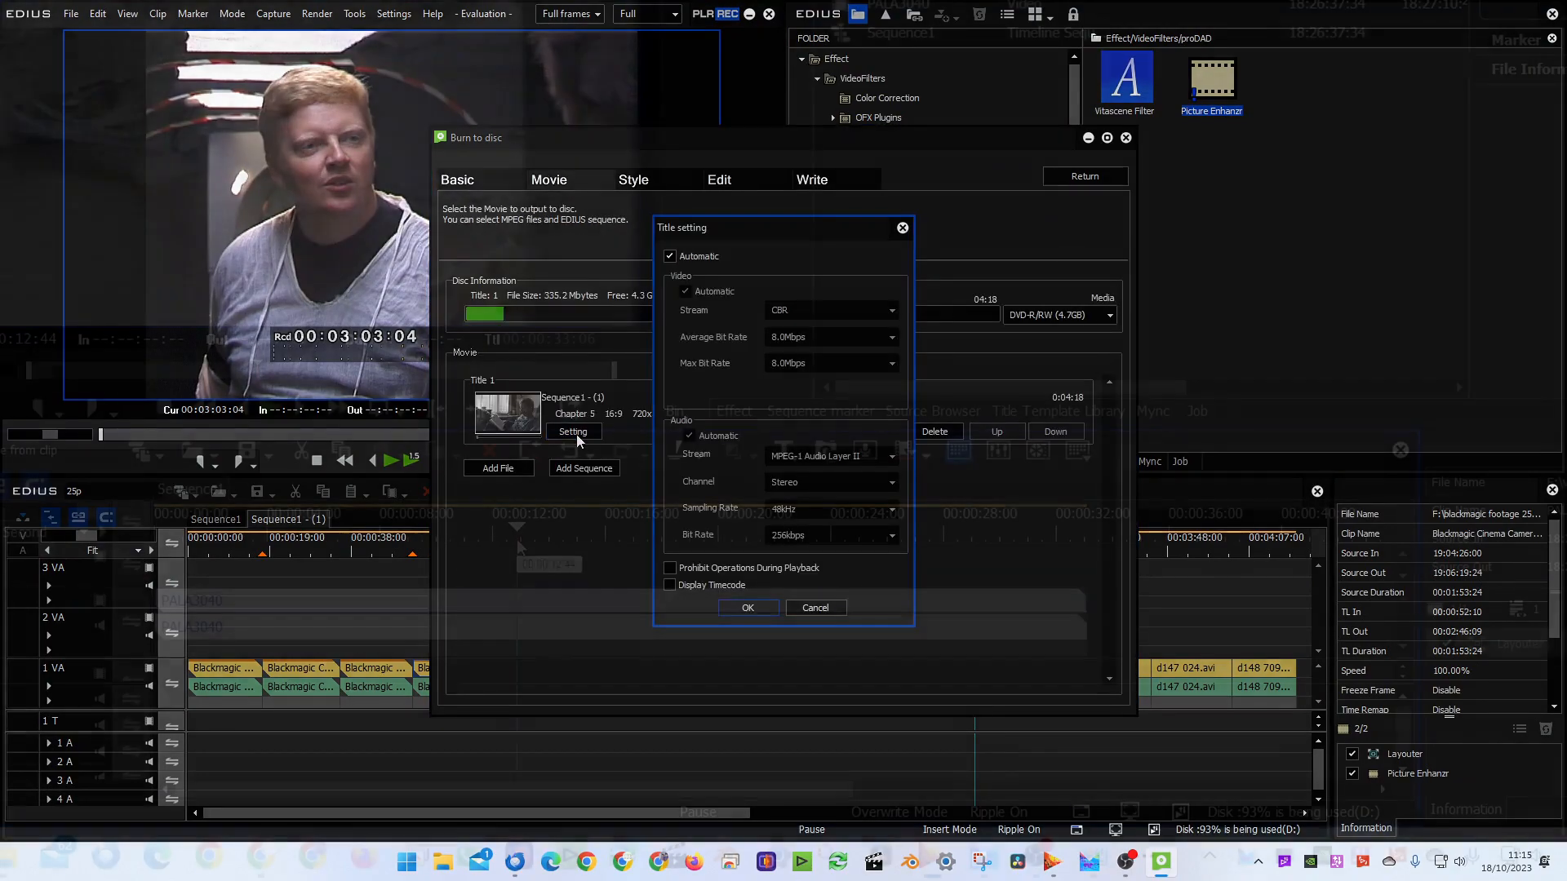